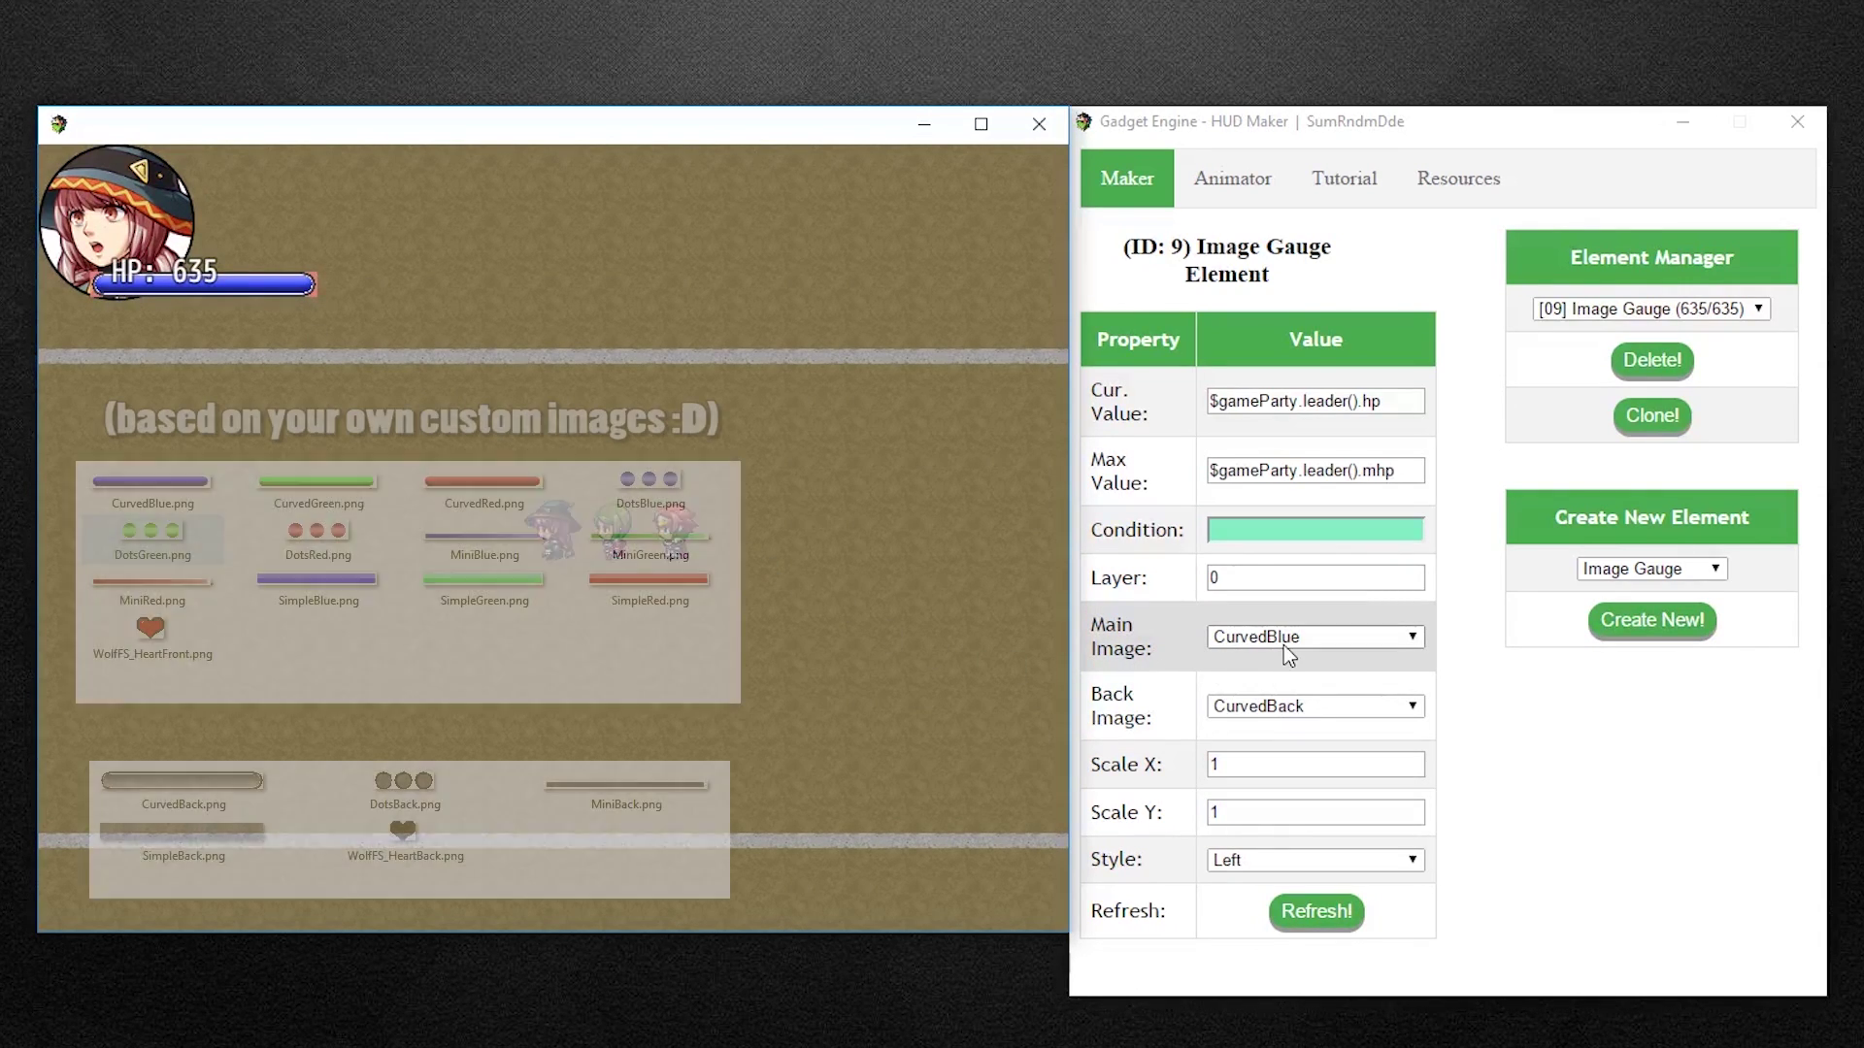
Set the image gauge's main image to MiniBlue and its back image to MiniBack, and refresh the element
click(1285, 639)
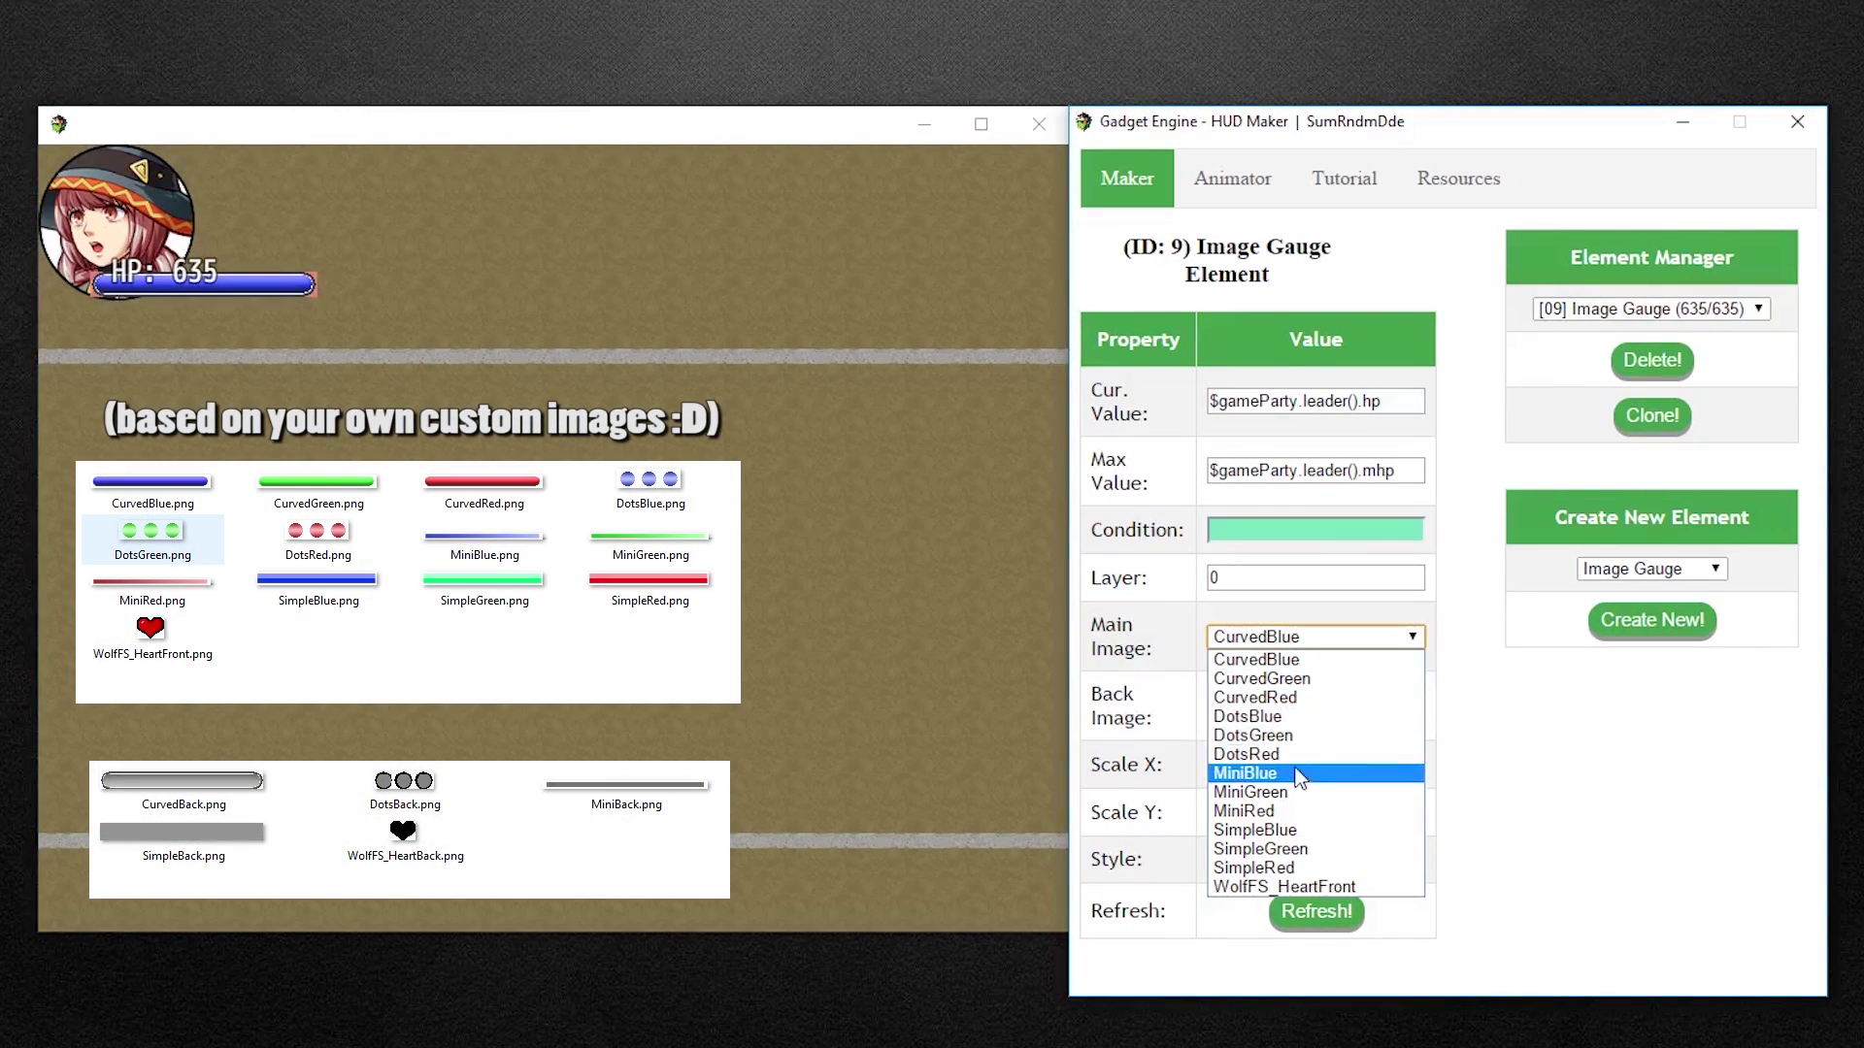
click(1295, 837)
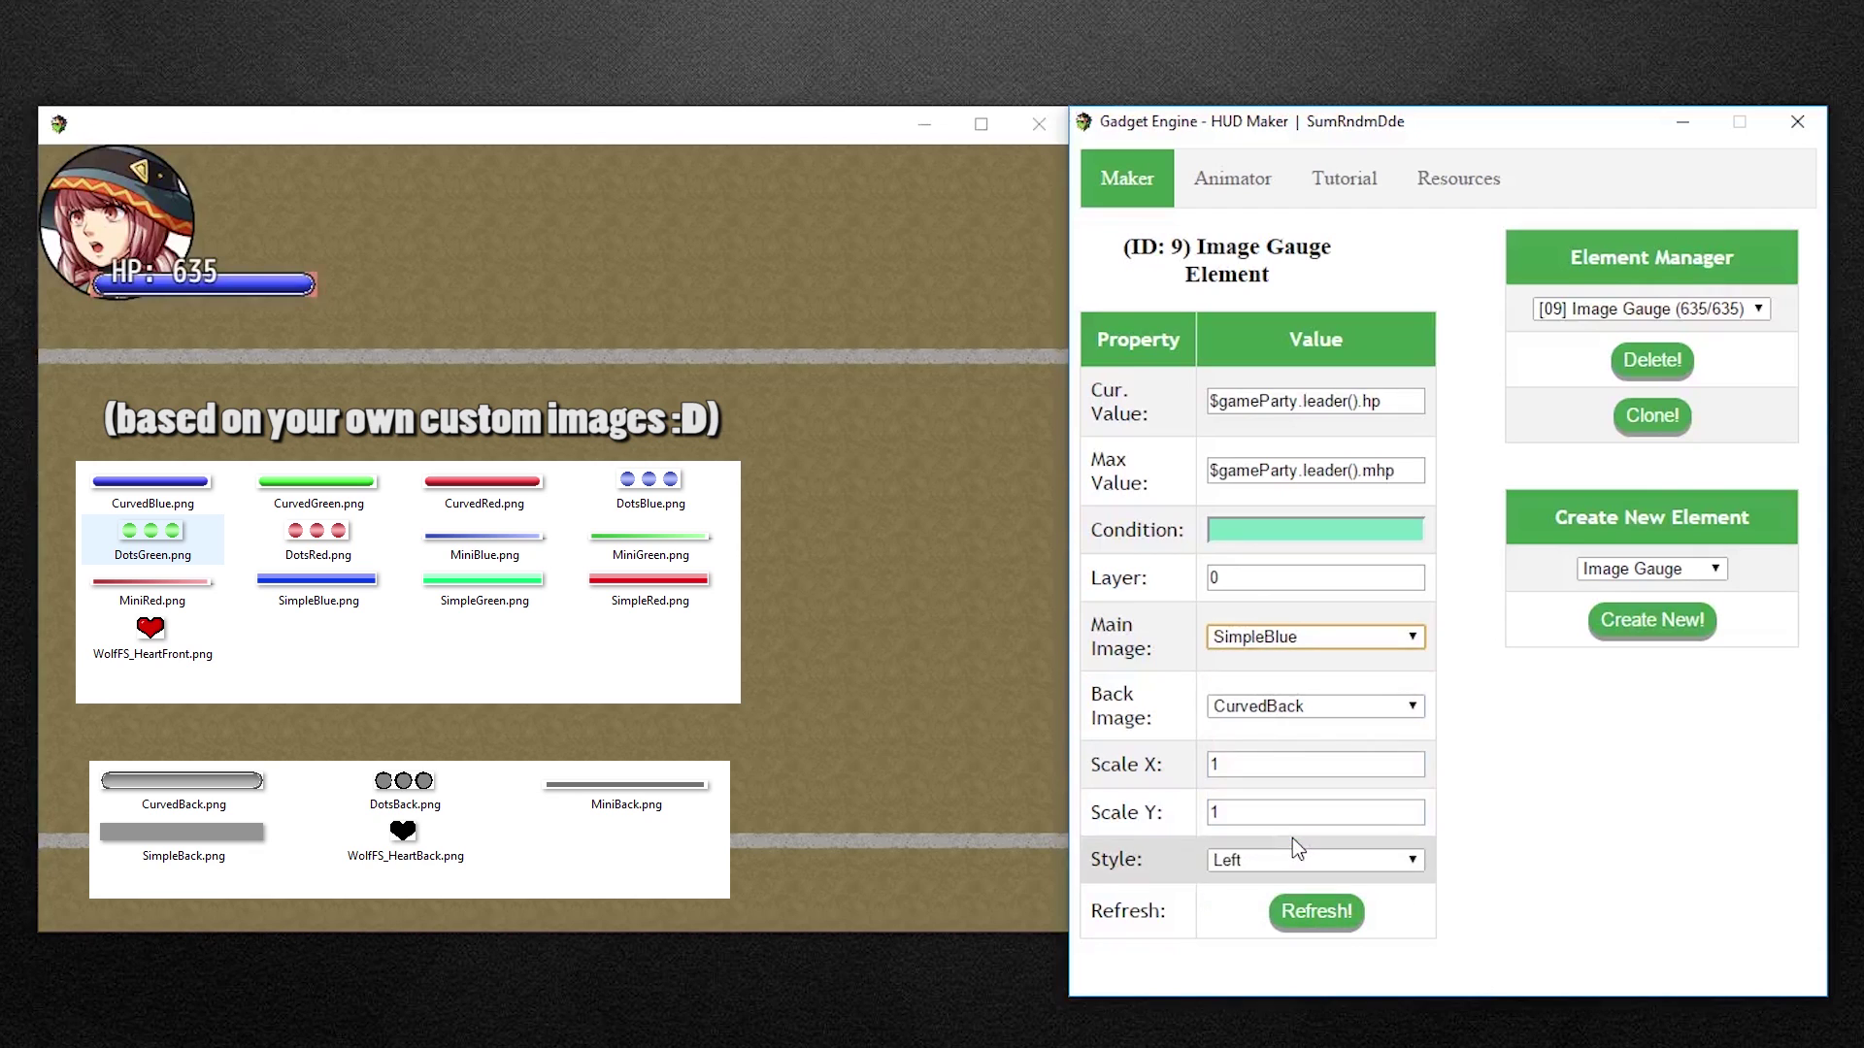
click(1279, 640)
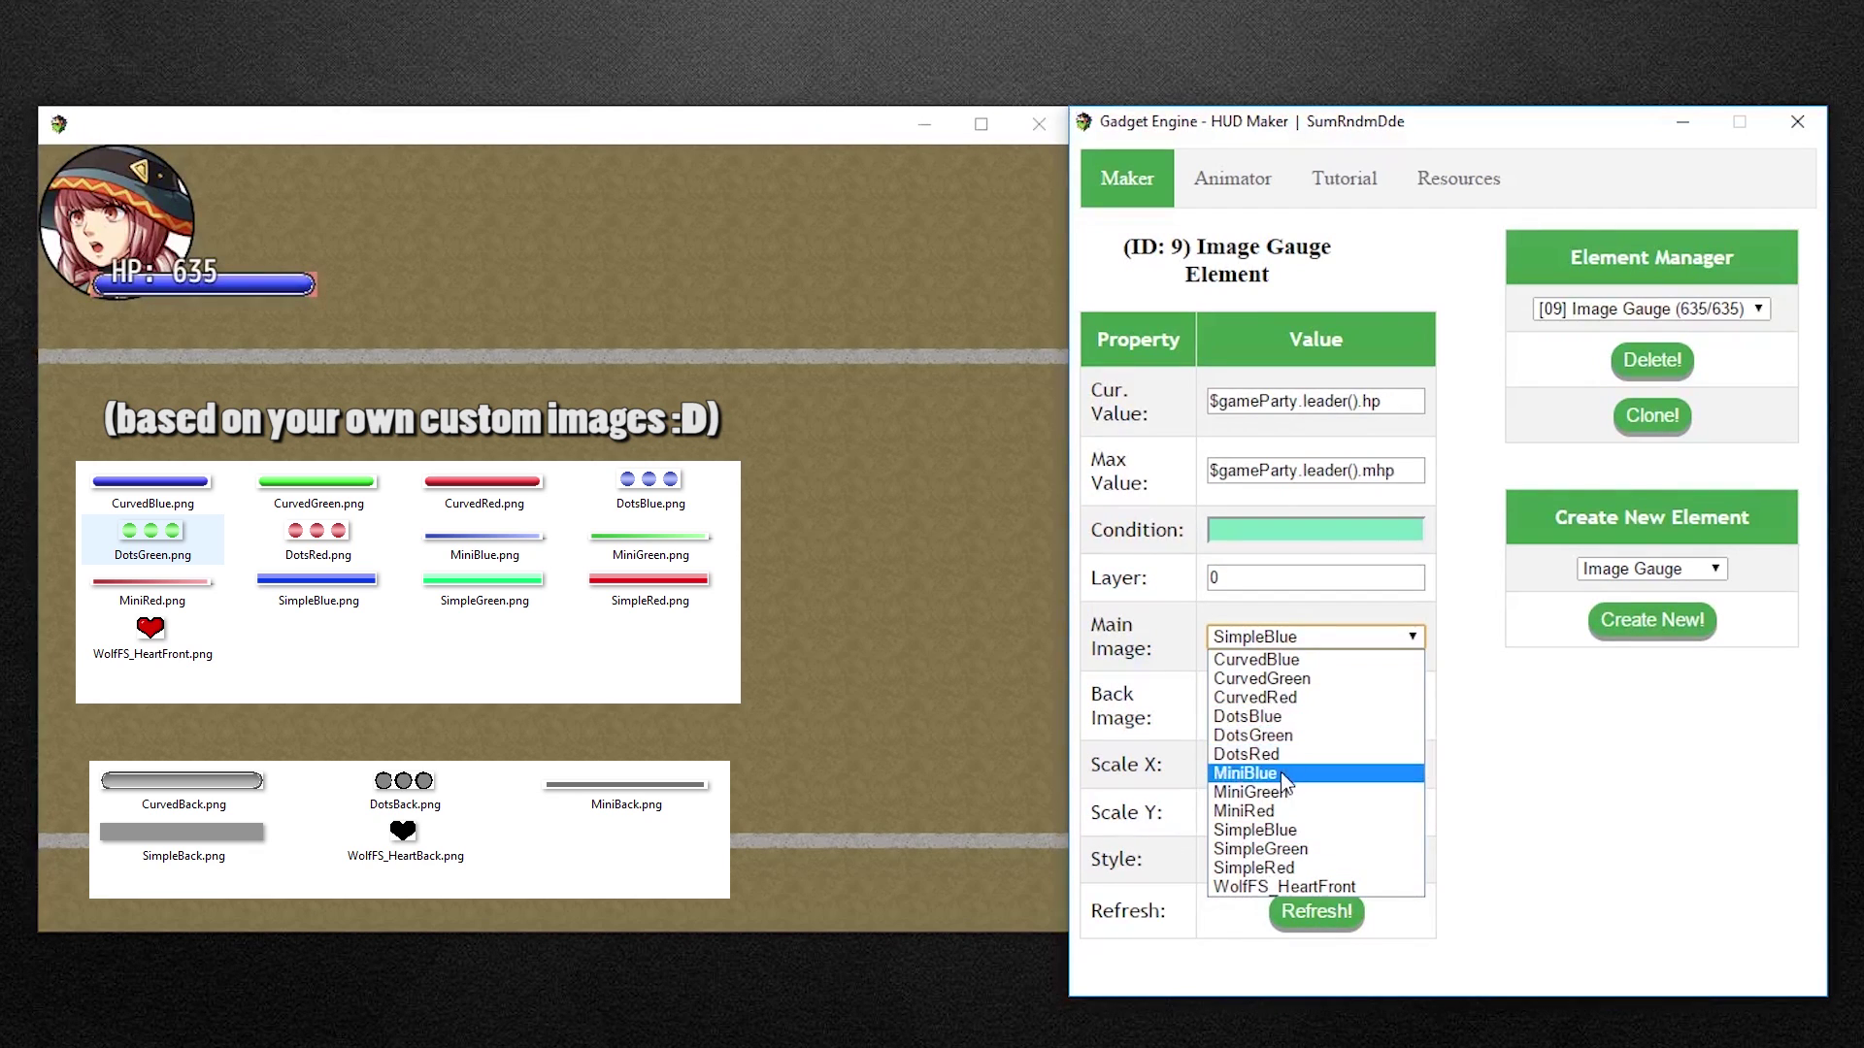
click(1279, 771)
click(1284, 708)
click(1280, 785)
click(1298, 912)
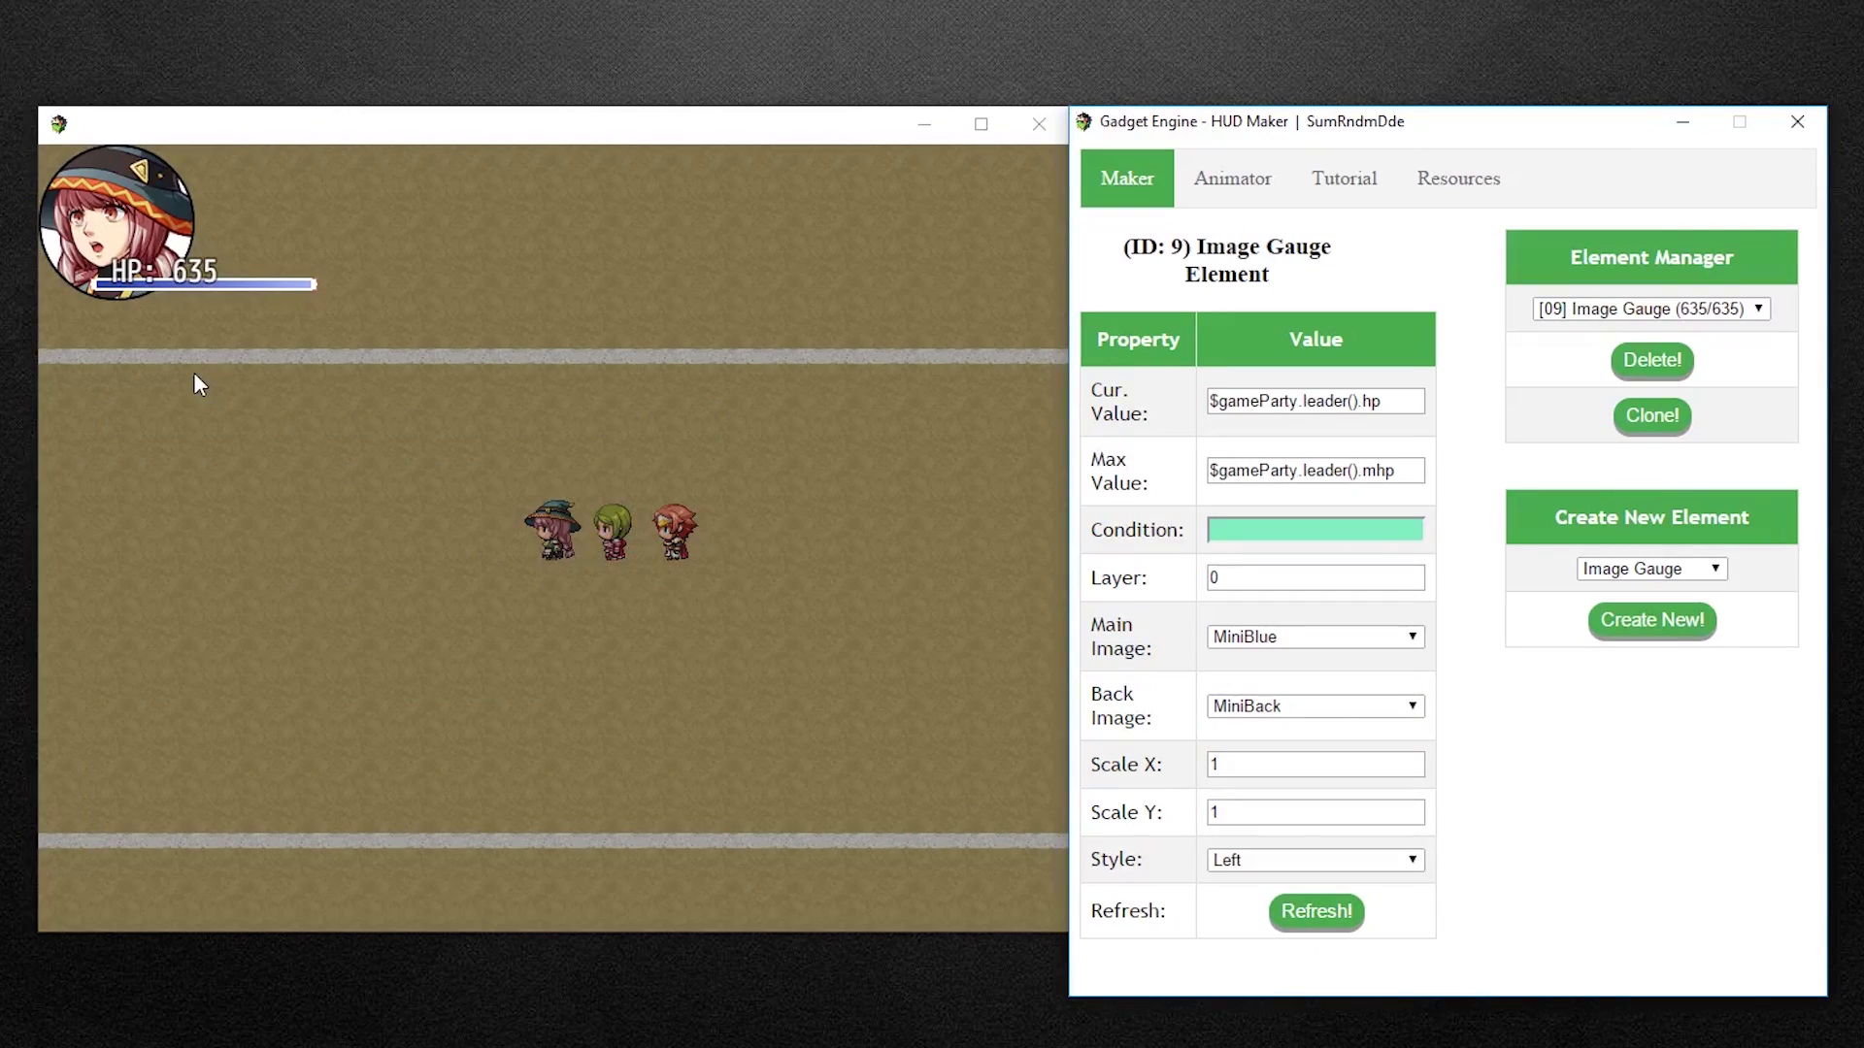
click(1279, 636)
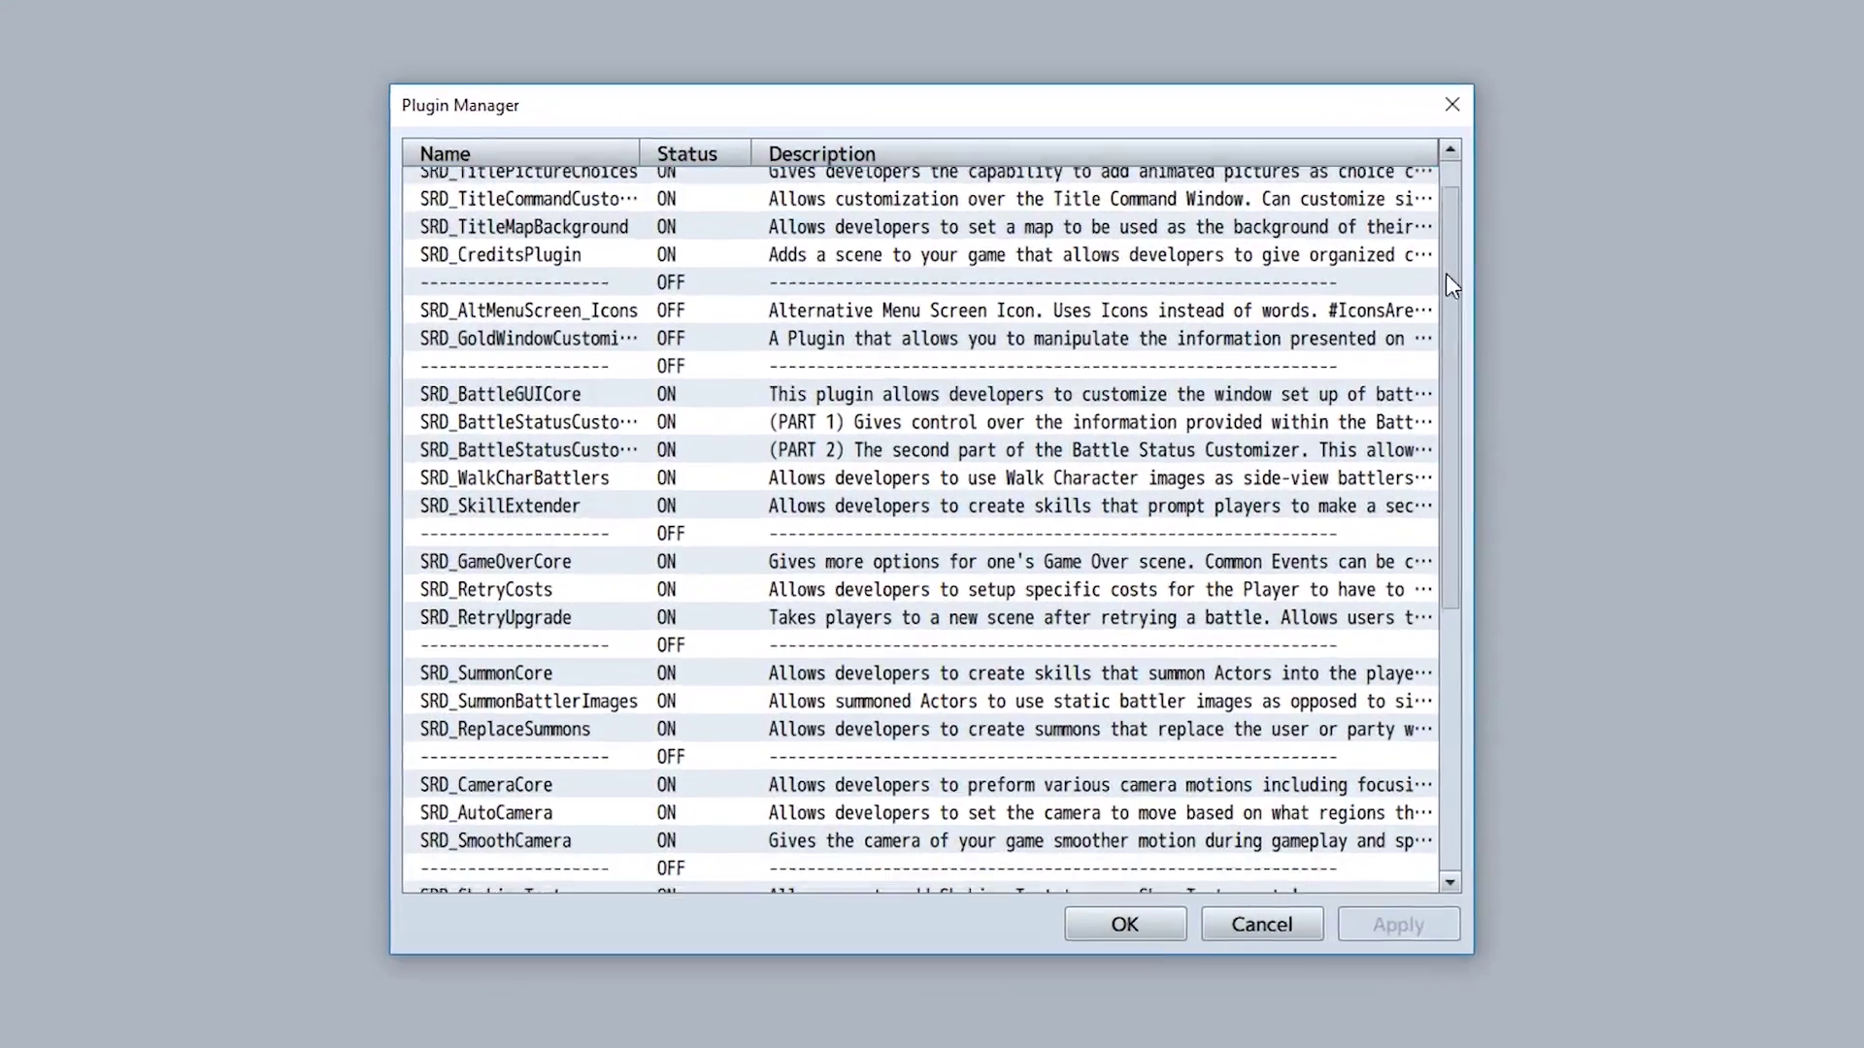
Add the SRD_SuperToolsEngine plugin with status ON at the end of the plugin list
scroll(1275, 356, down, 6)
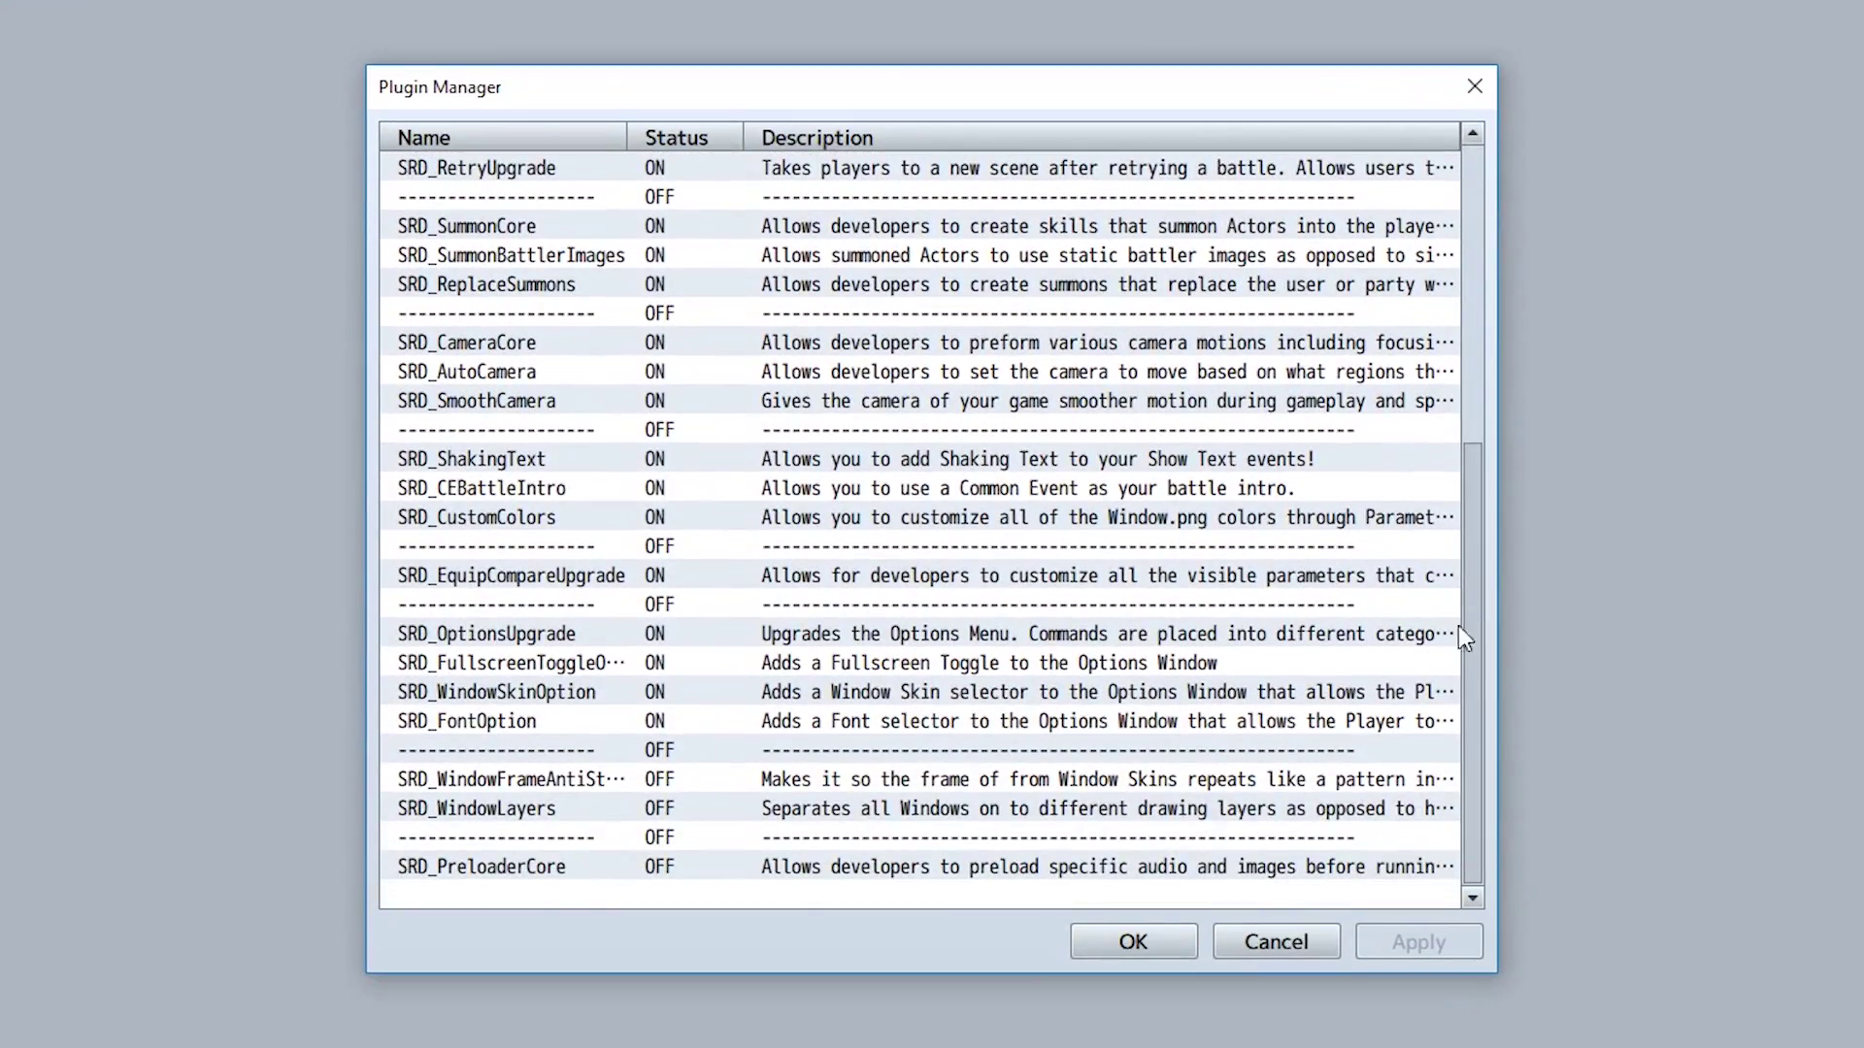
double_click(575, 895)
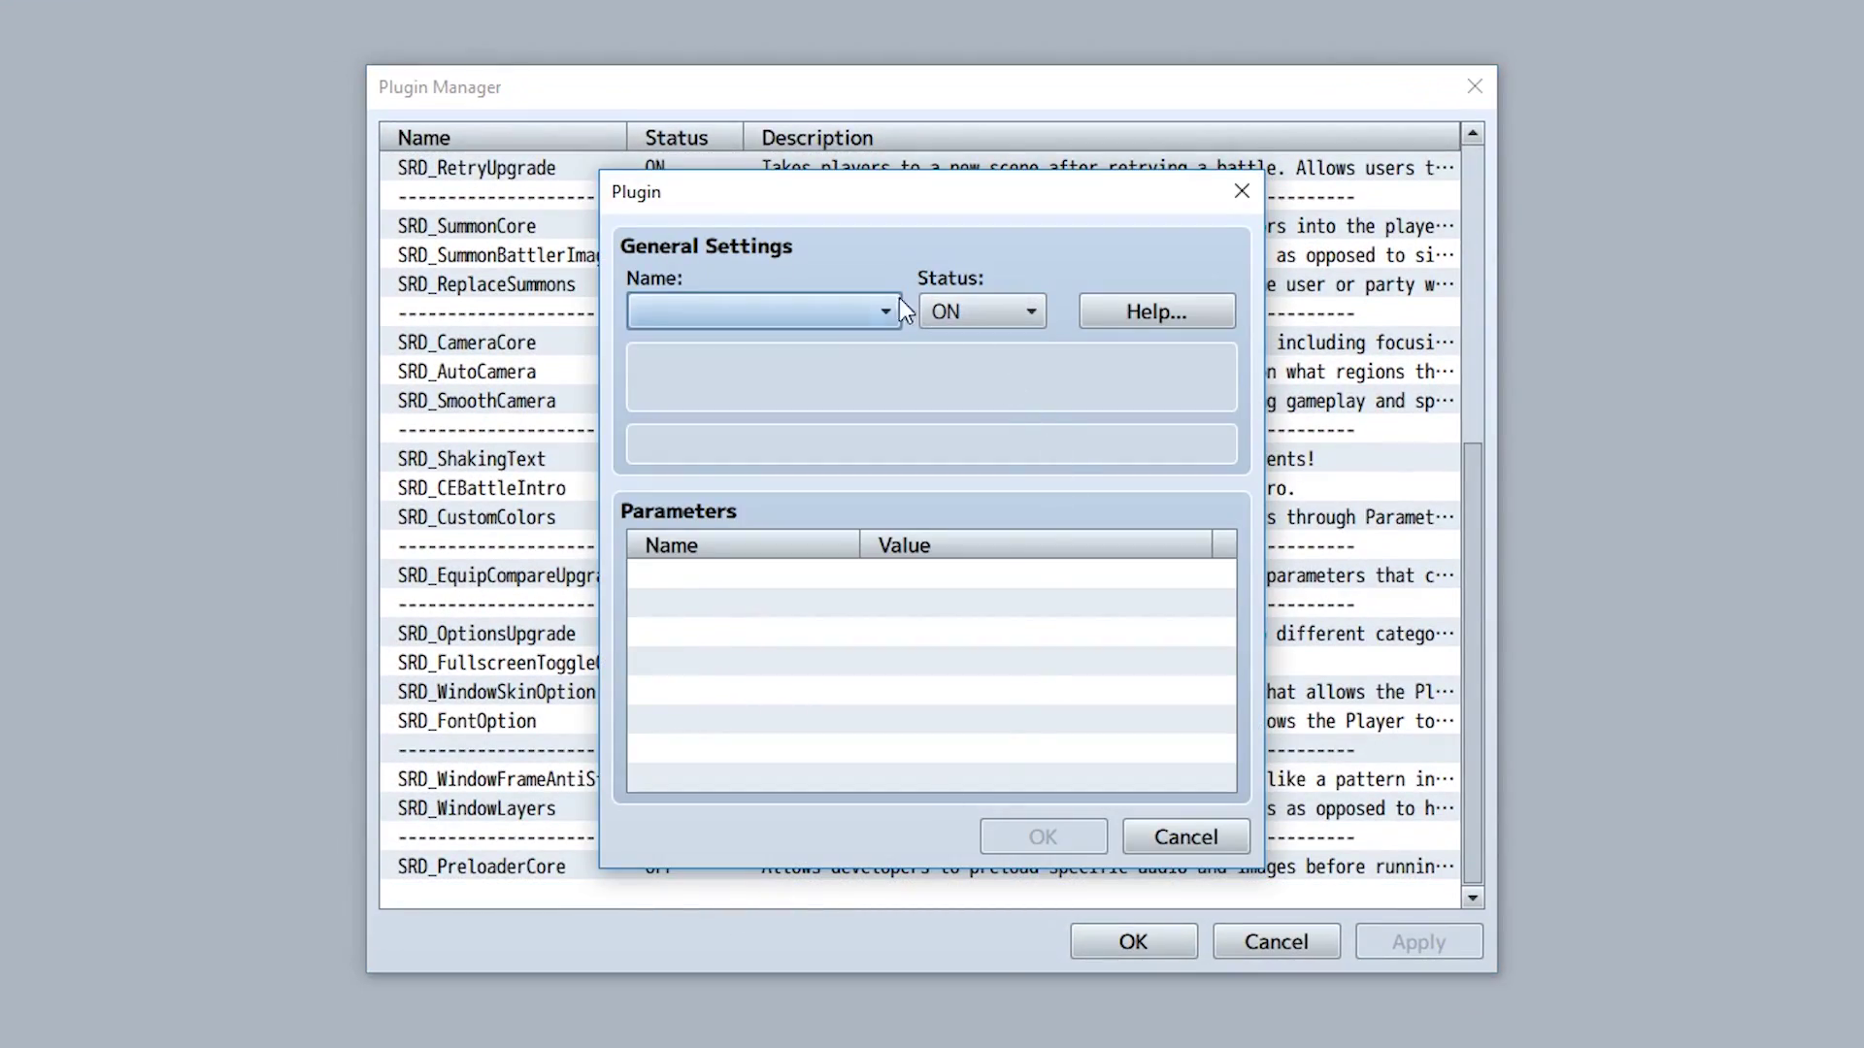
click(871, 302)
drag(999, 428, 835, 769)
click(857, 938)
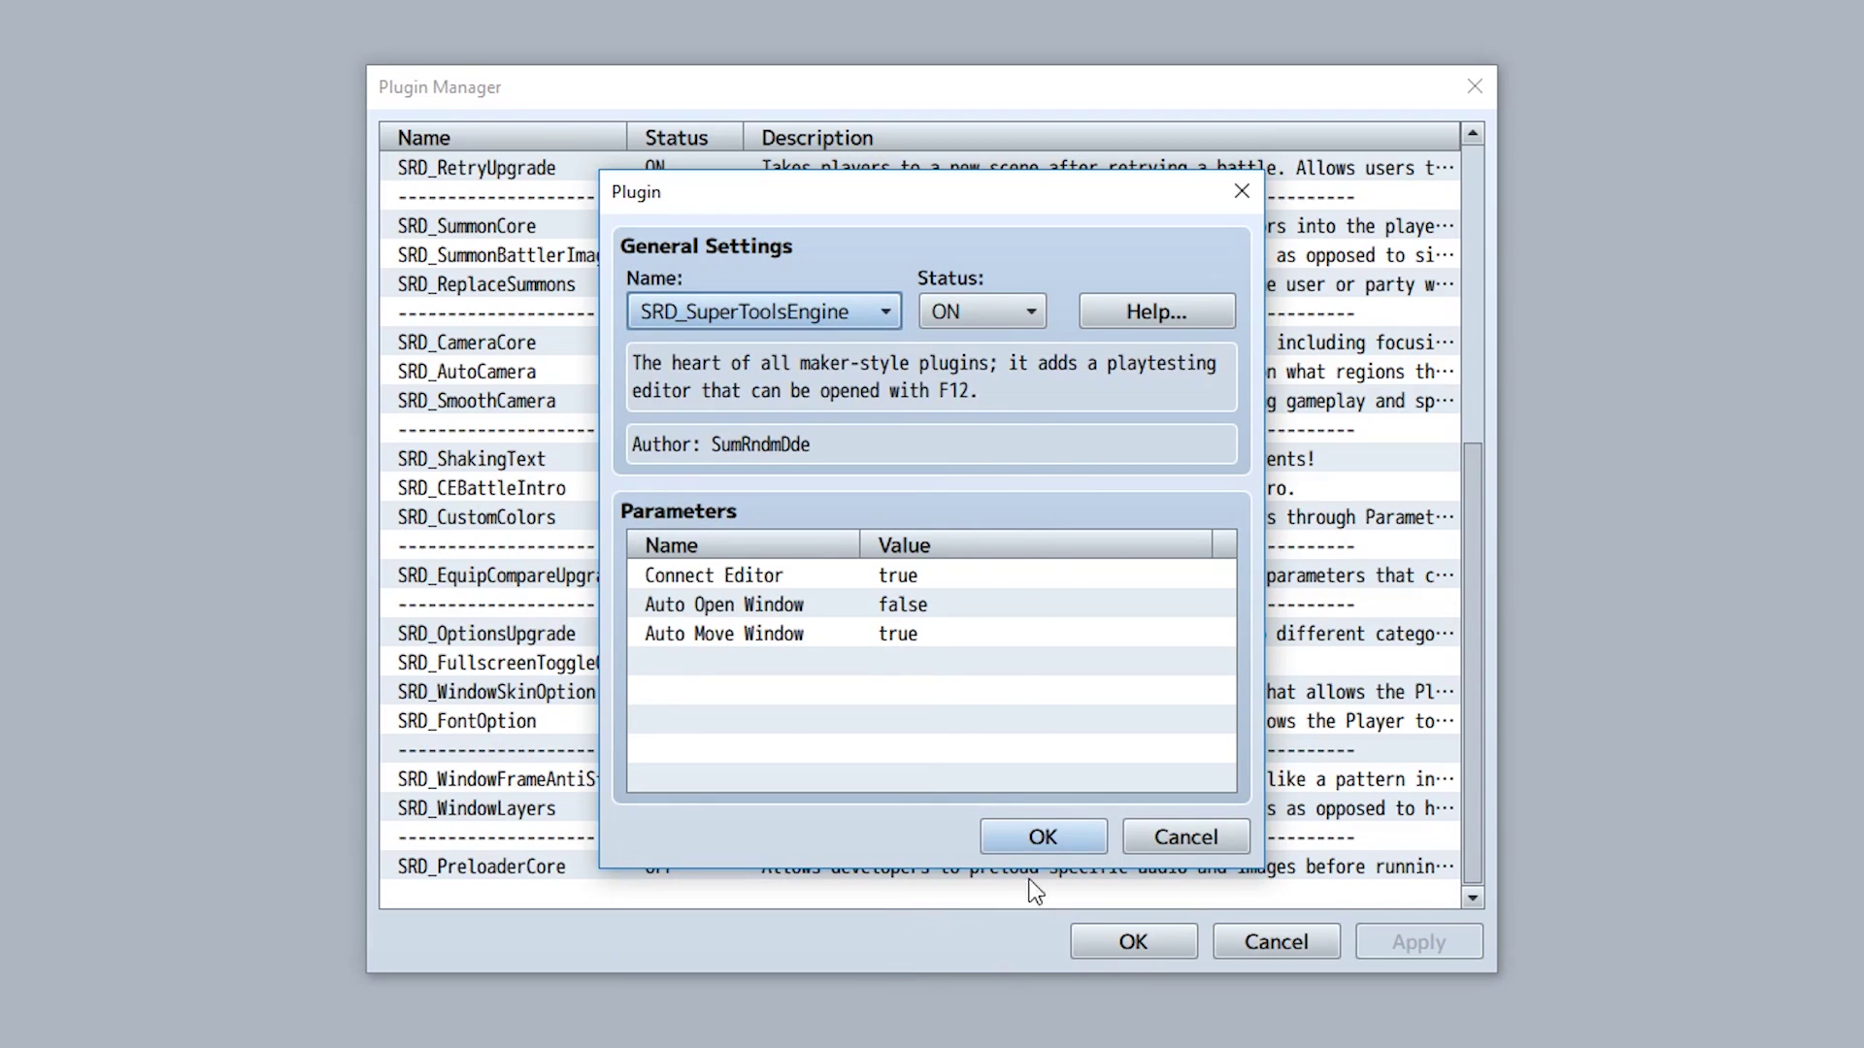
click(1035, 847)
Move the SRD_SuperToolsEngine plugin to the top of the plugin list
right_click(559, 866)
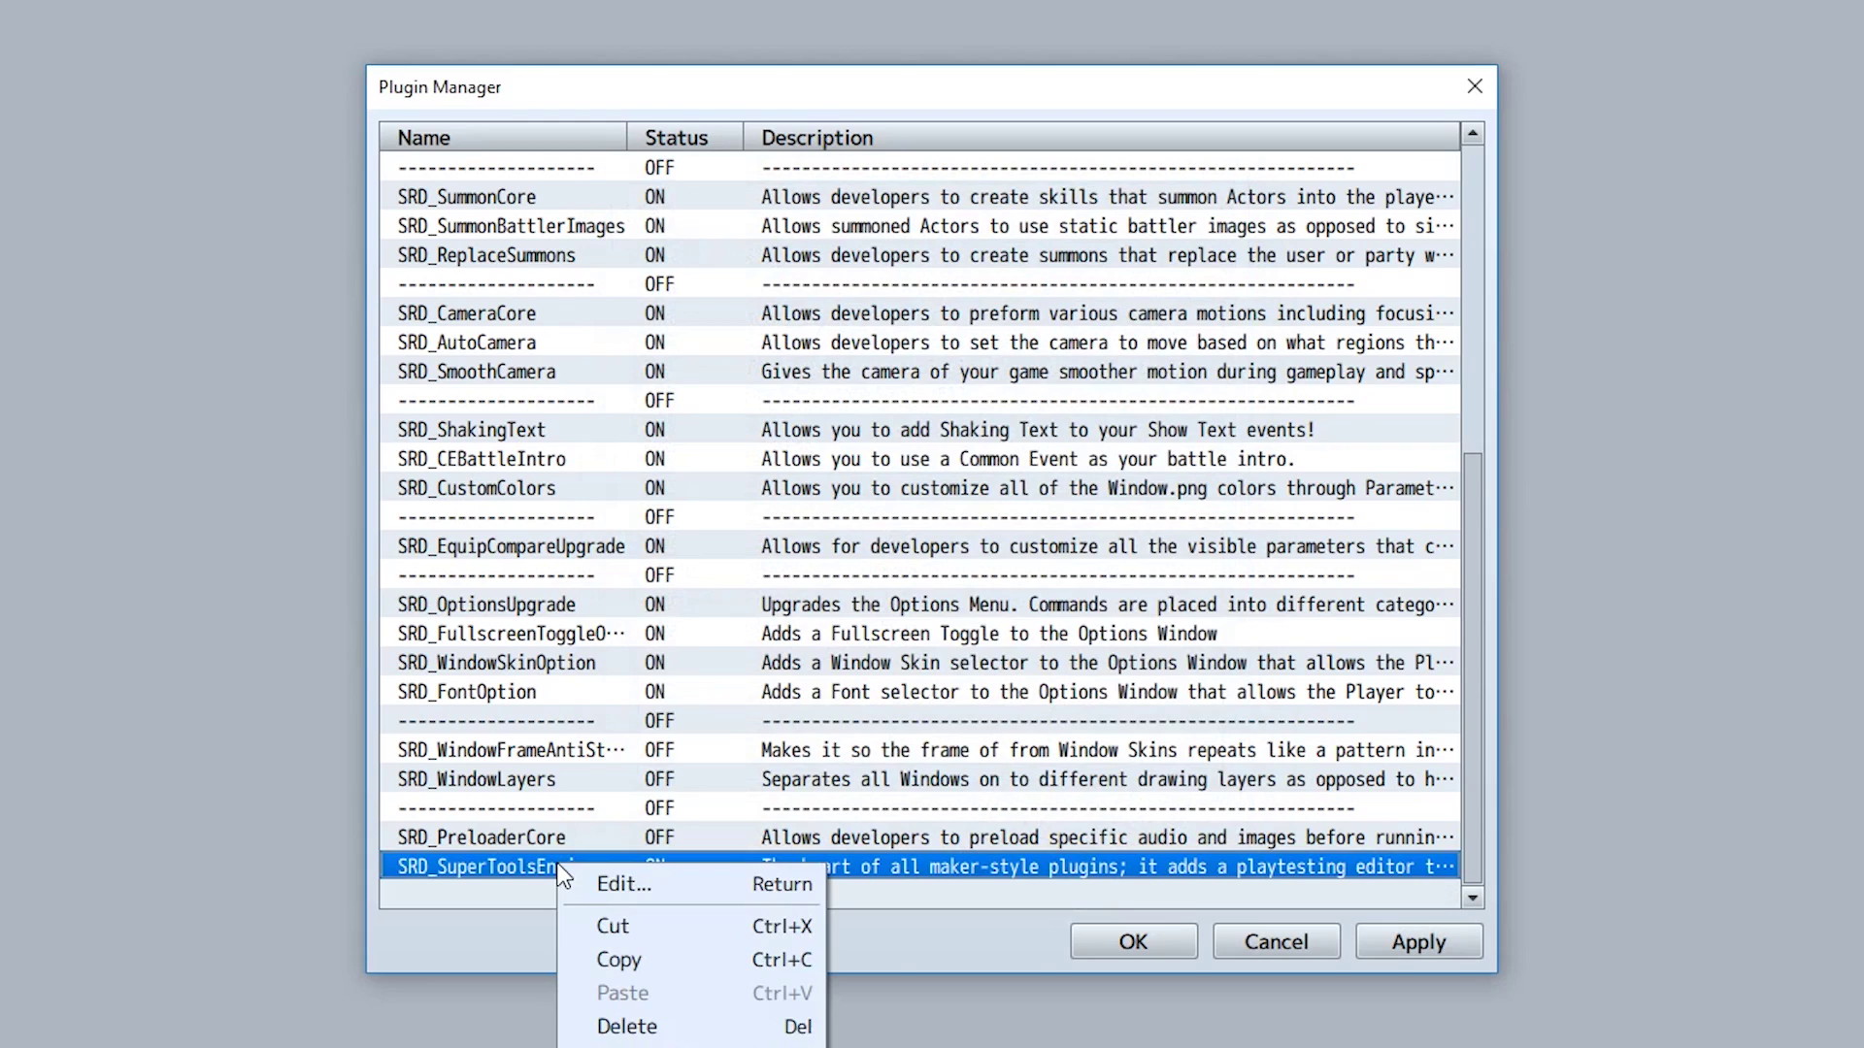
click(650, 920)
drag(1473, 777, 1427, 456)
right_click(567, 171)
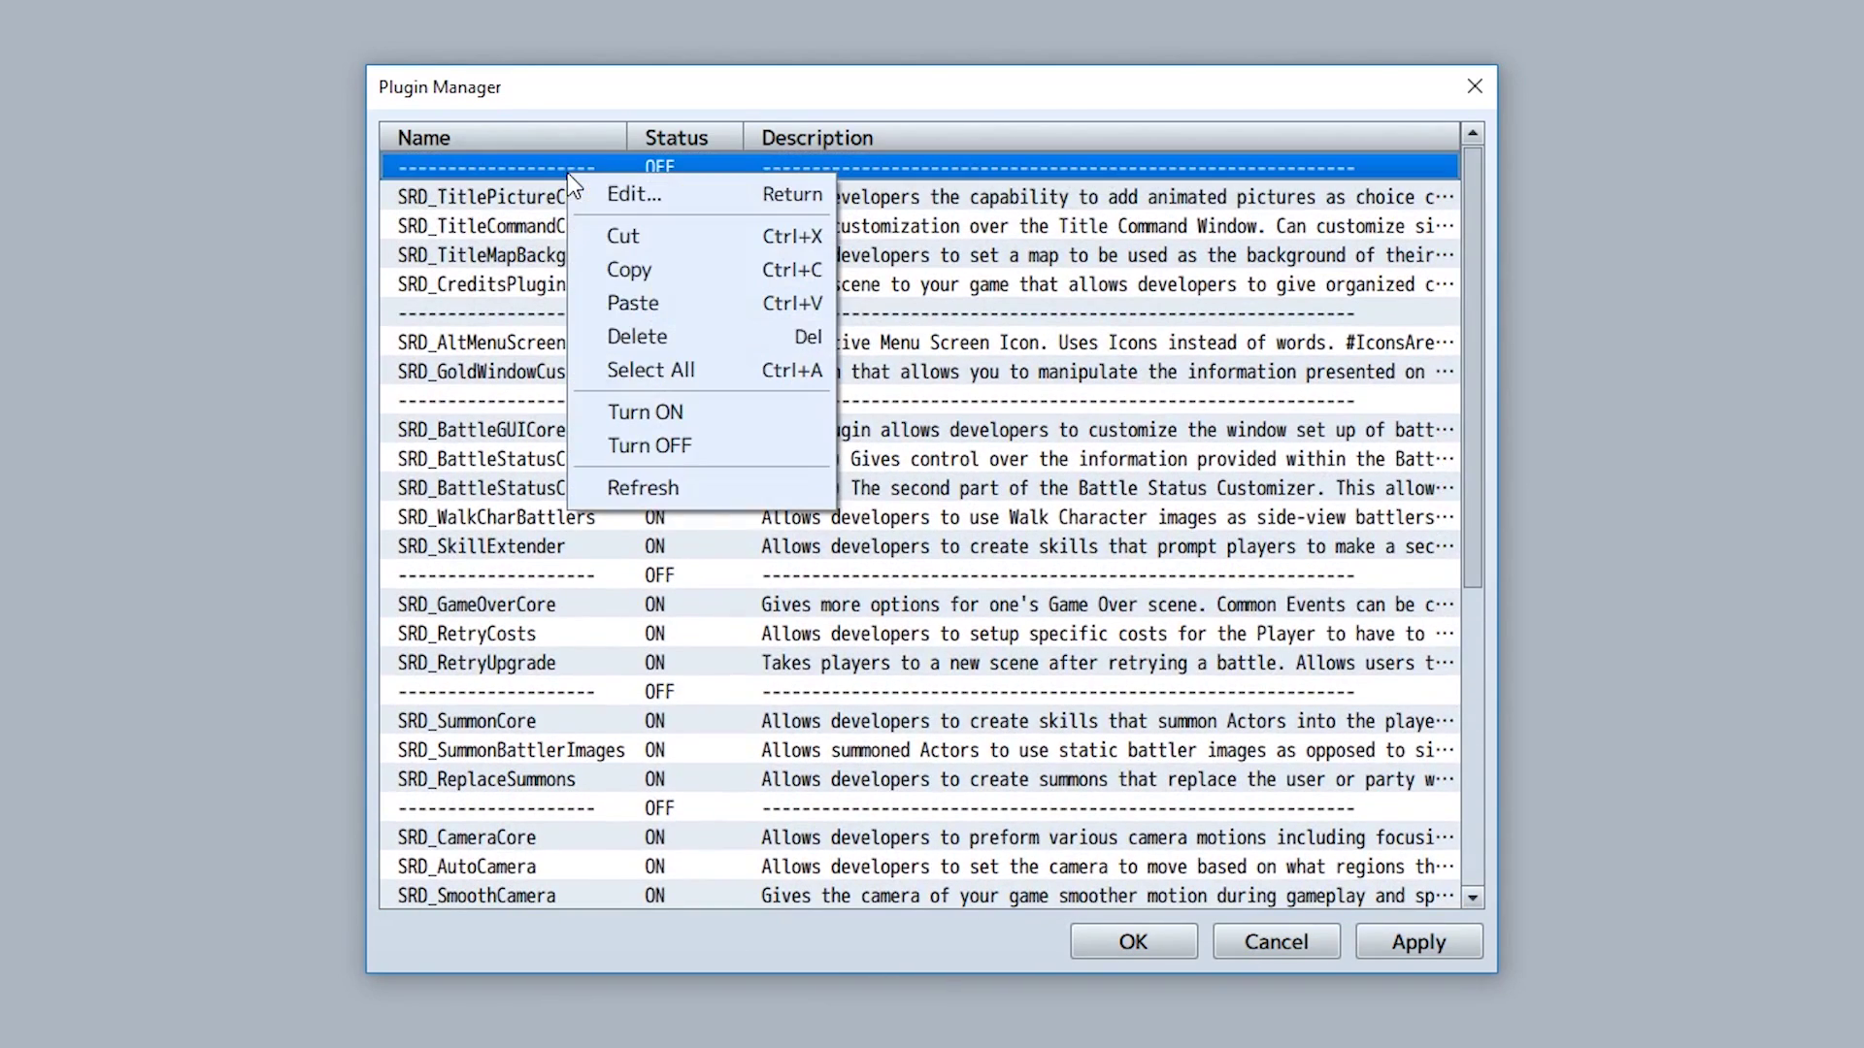
click(693, 303)
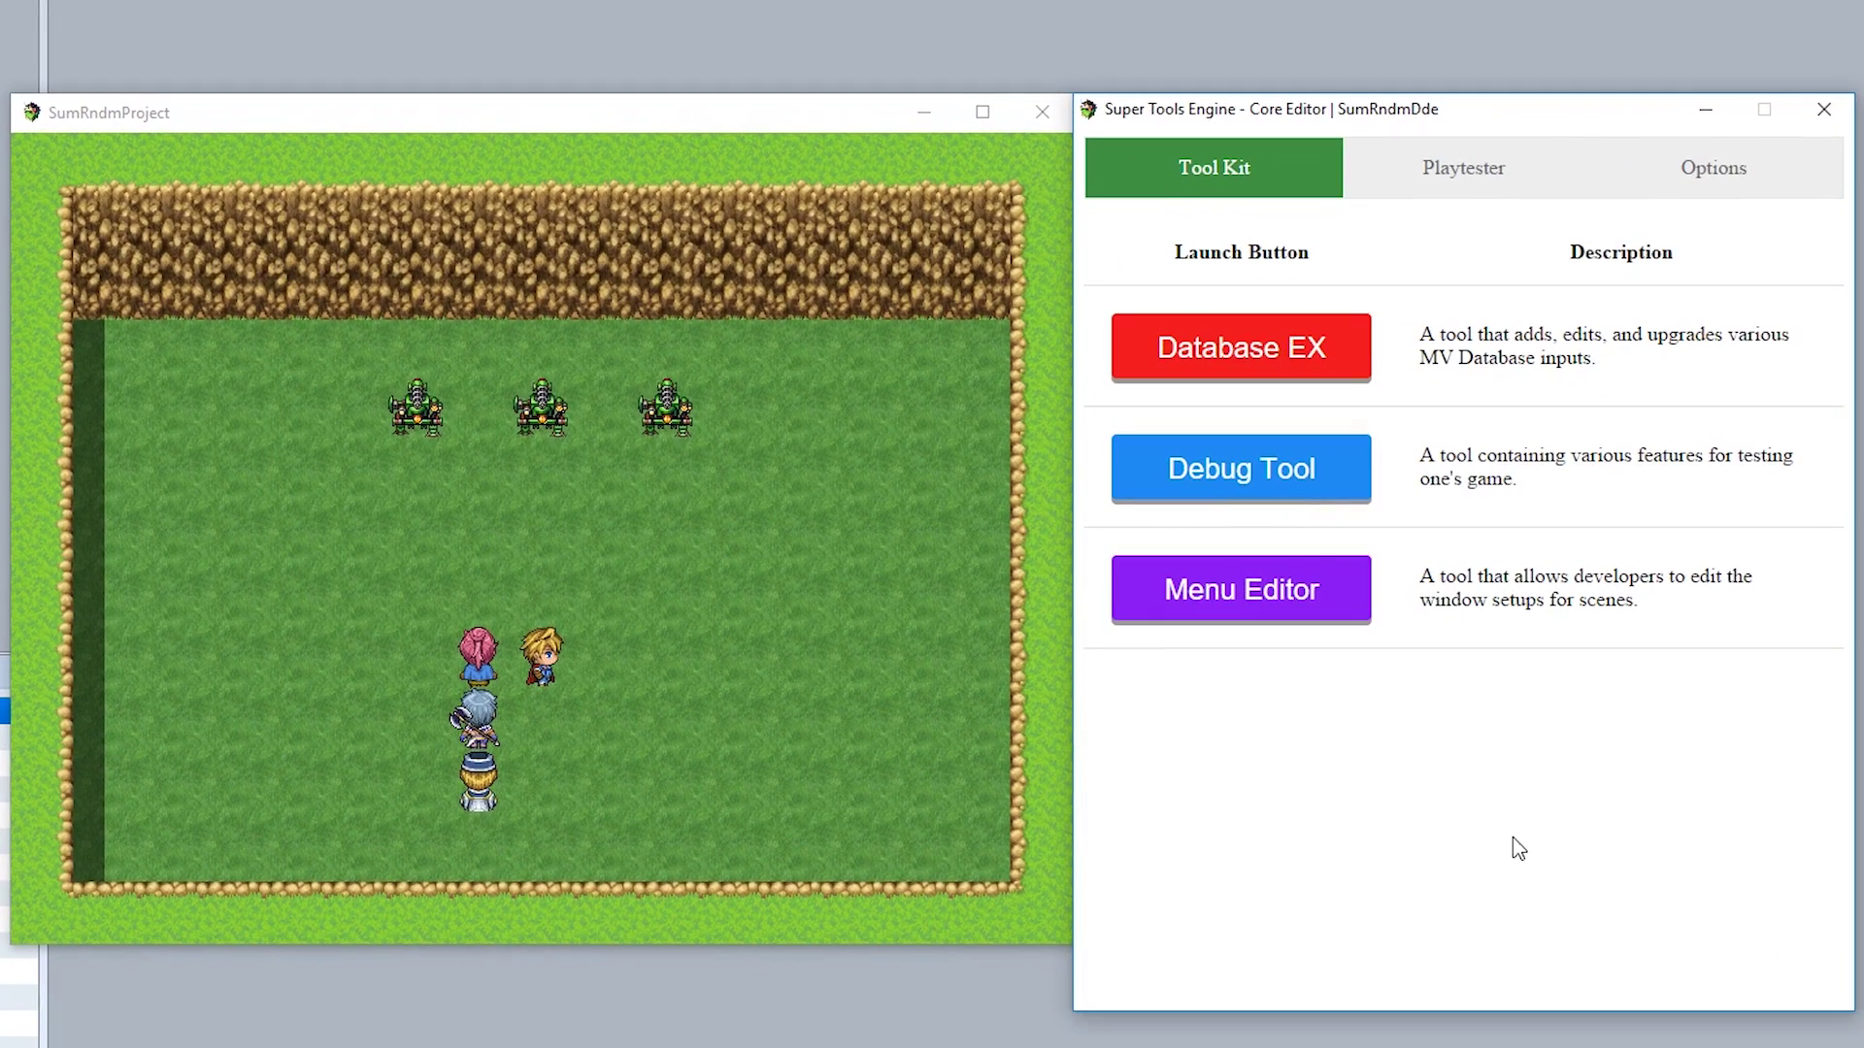
Walk the party across the map in the playtest window and return to the Super Tools Engine editor
mouse_move(1332, 128)
mouse_down()
mouse_move(1531, 207)
mouse_move(1318, 158)
mouse_move(1557, 102)
mouse_move(1348, 122)
mouse_move(1366, 158)
mouse_move(1330, 129)
mouse_up()
click(822, 662)
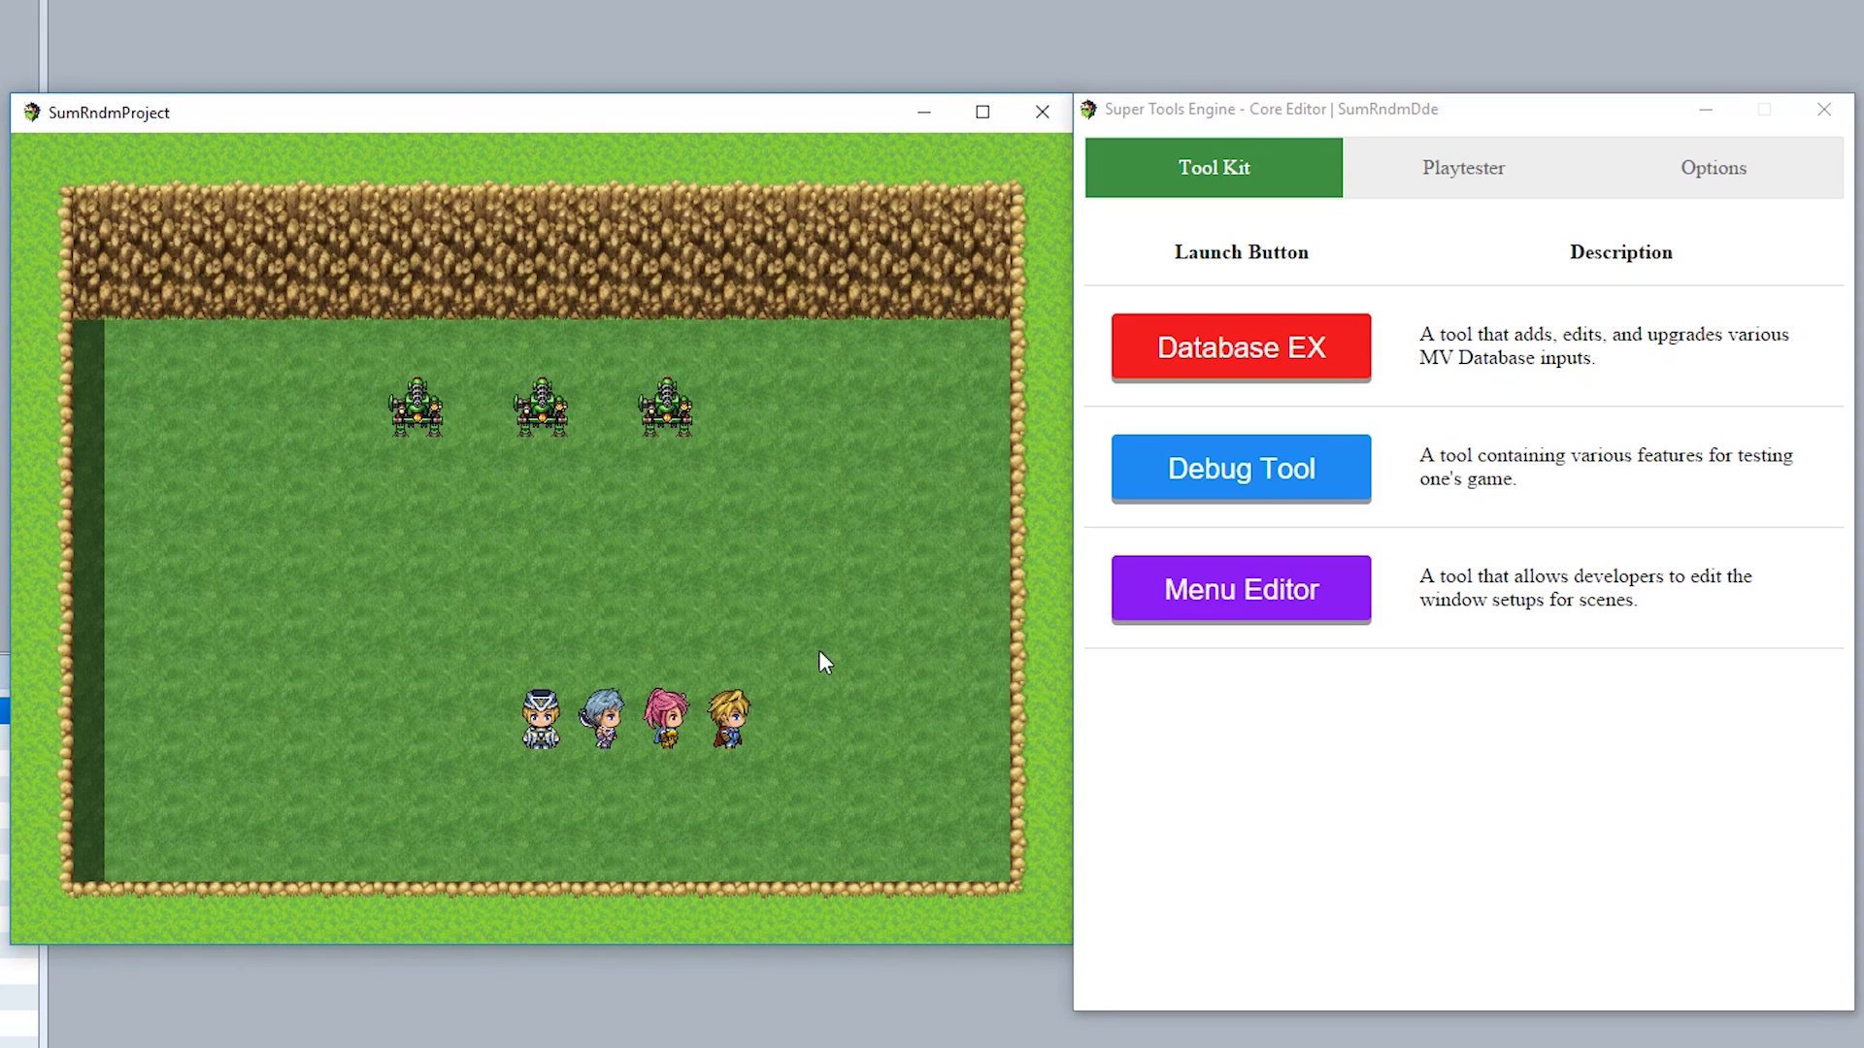
click(400, 618)
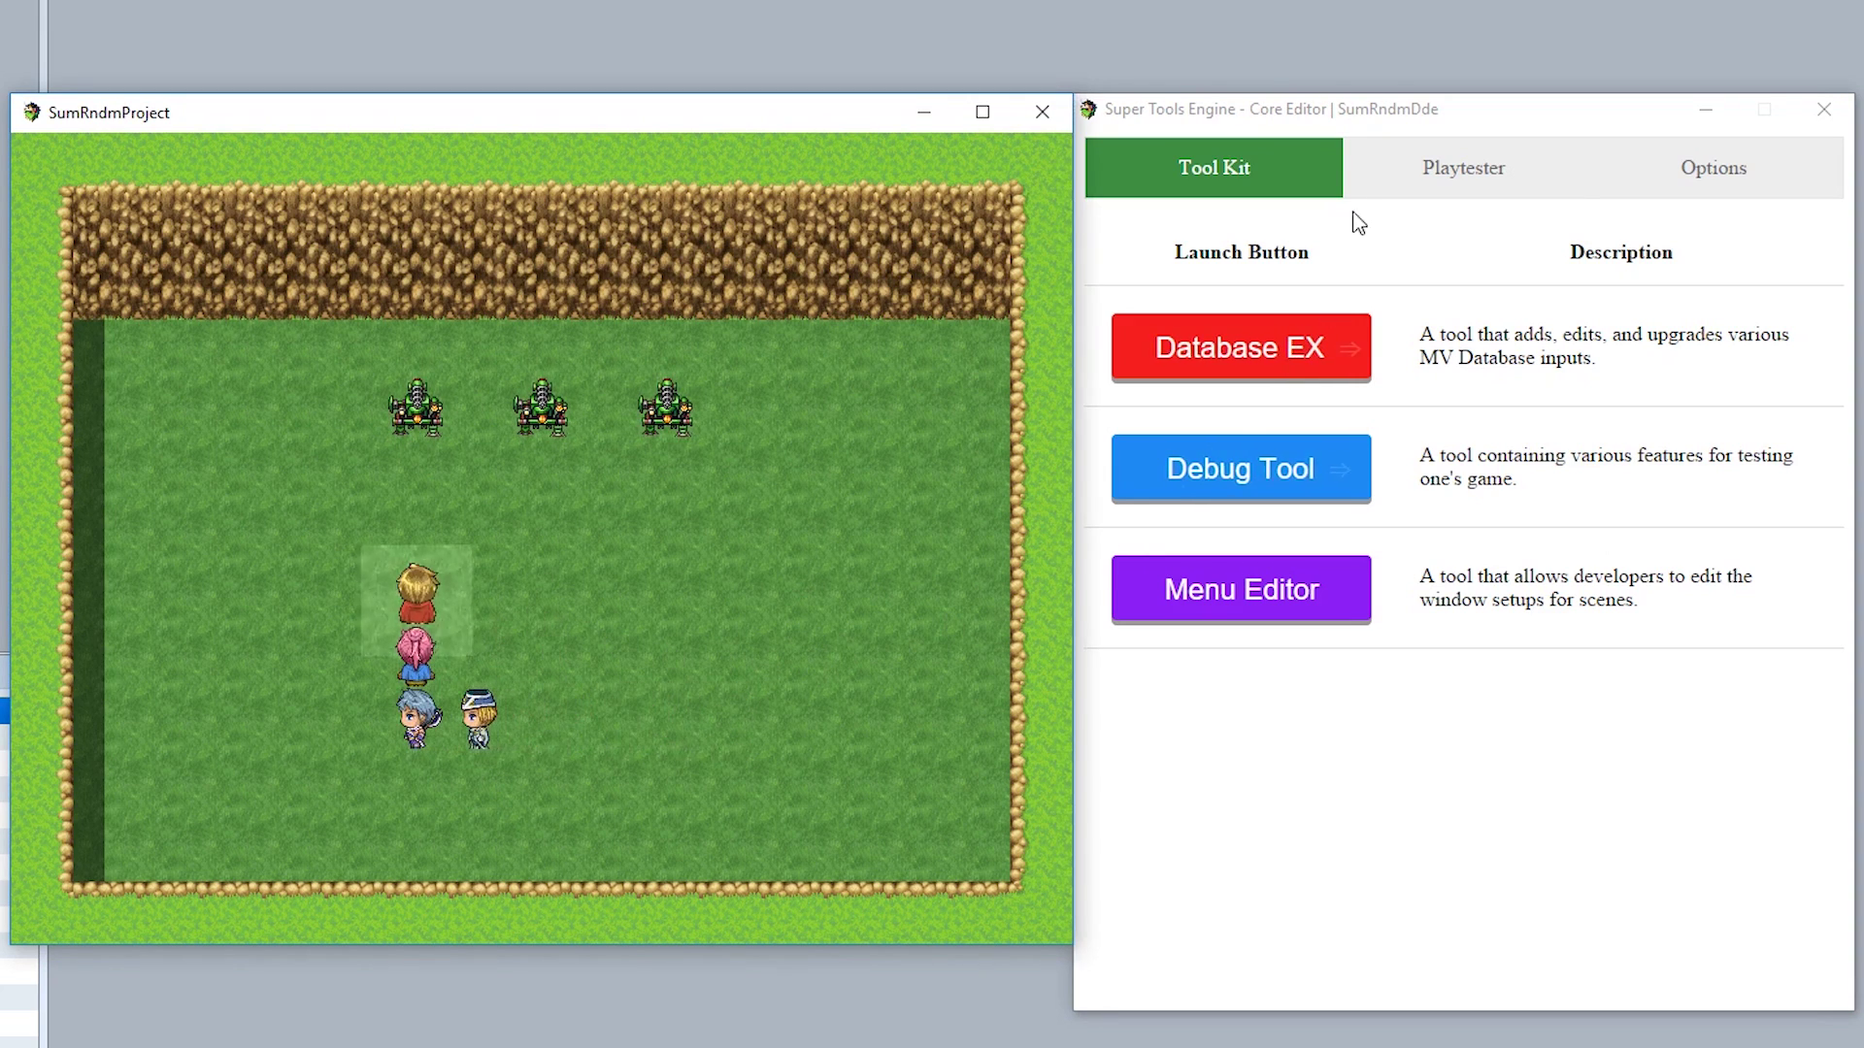
click(1332, 124)
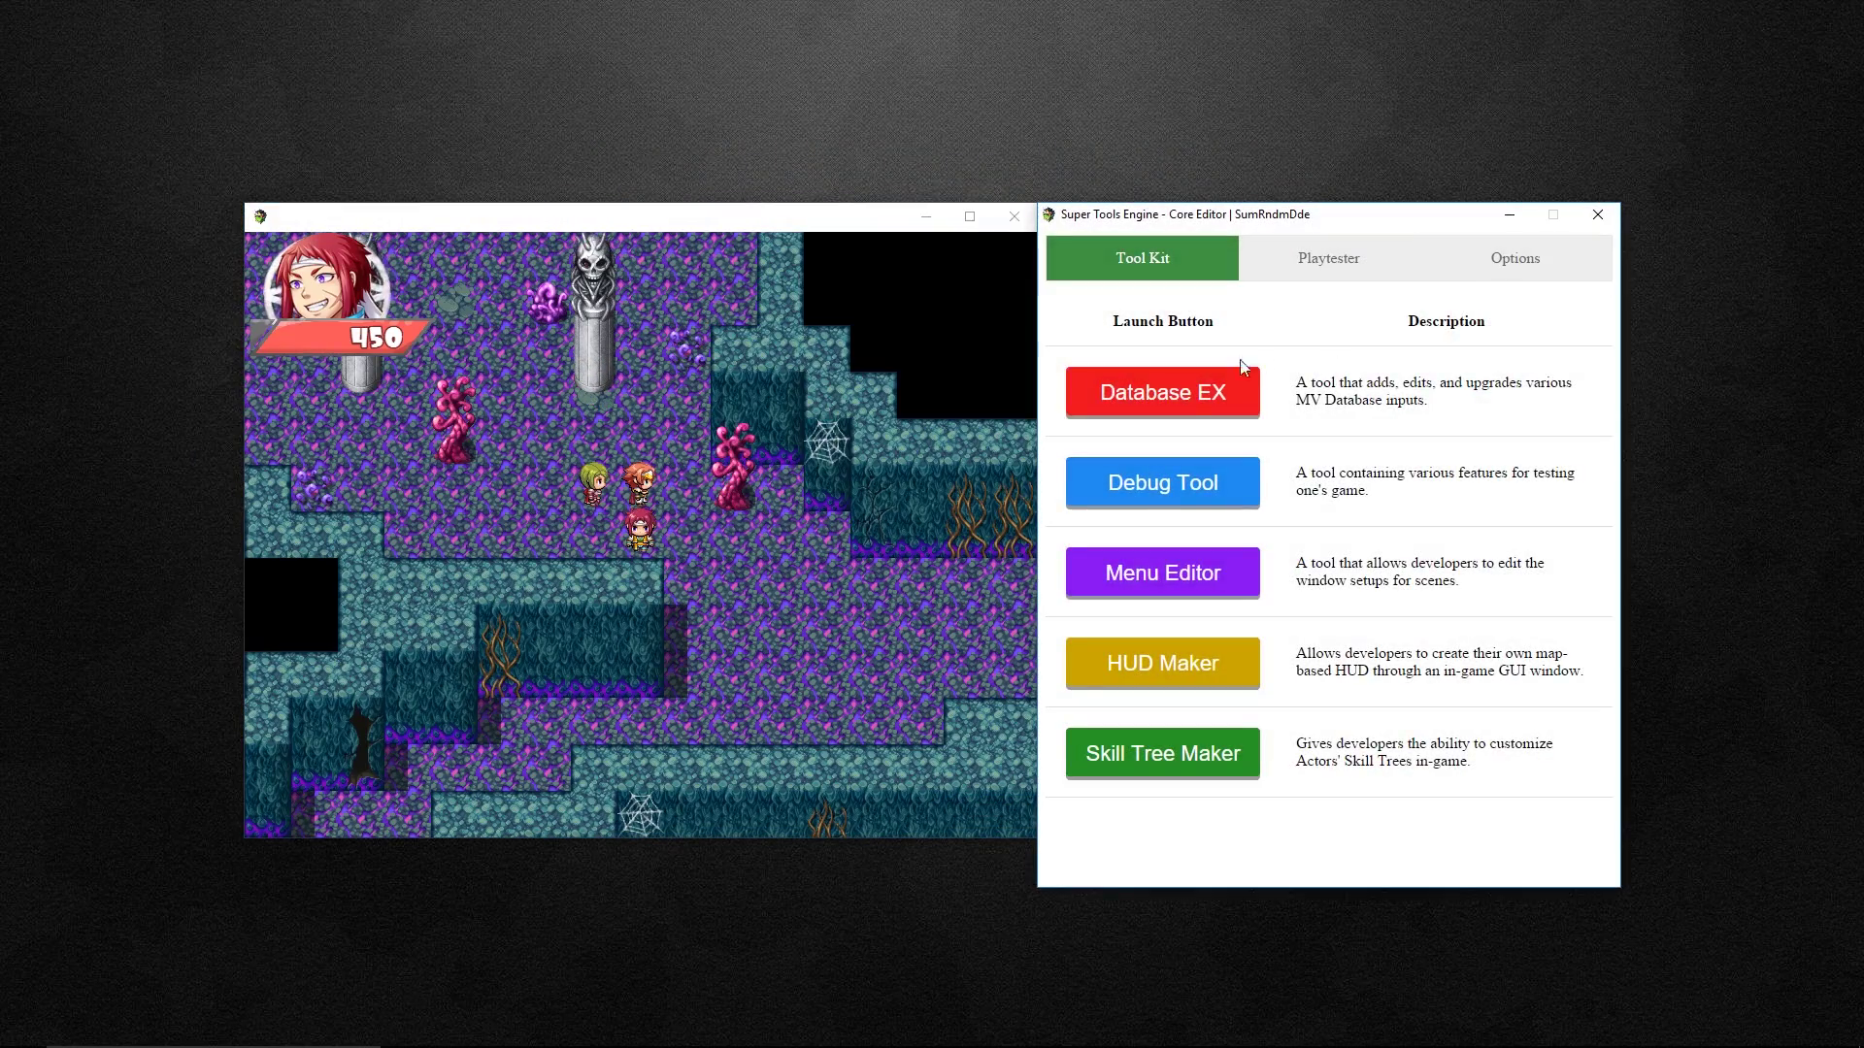
Launch the HUD Maker and nudge the HP number sideways in the game's HUD
click(1162, 663)
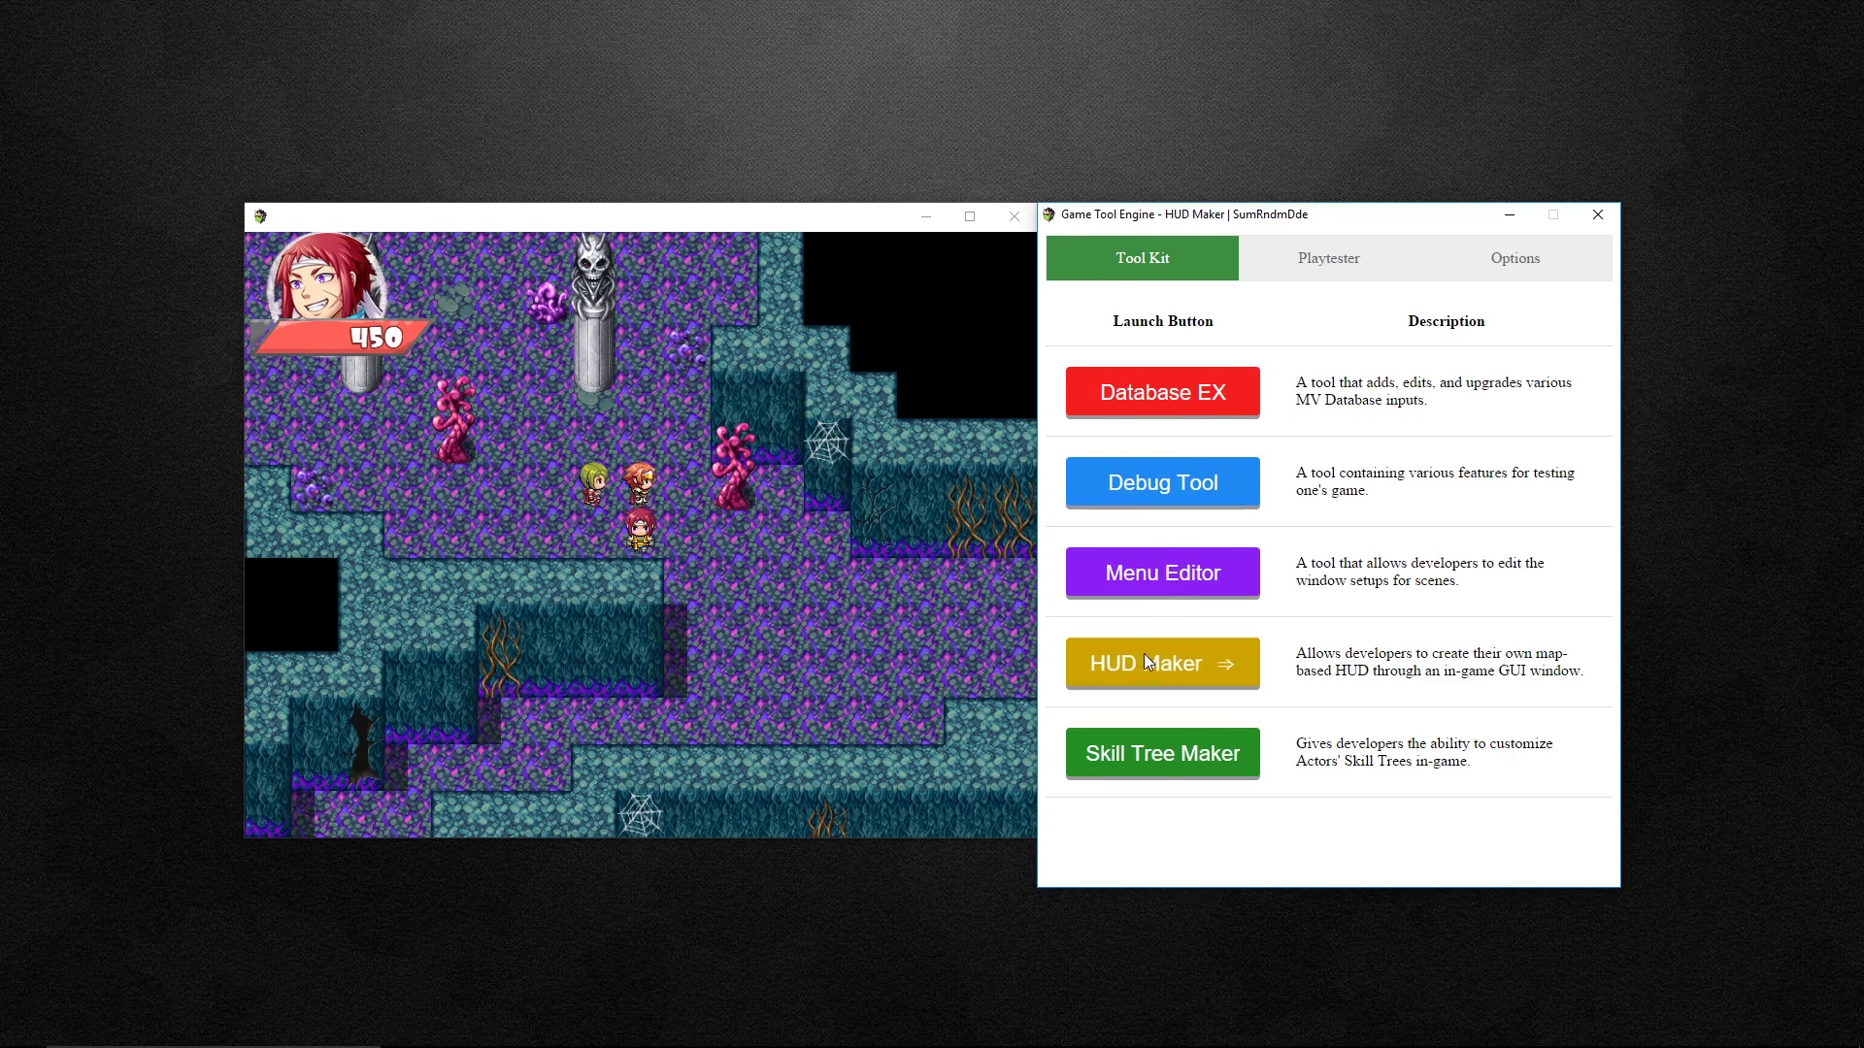
mouse_move(340, 340)
mouse_down()
mouse_move(691, 418)
mouse_move(608, 455)
mouse_move(522, 456)
mouse_move(367, 340)
mouse_up()
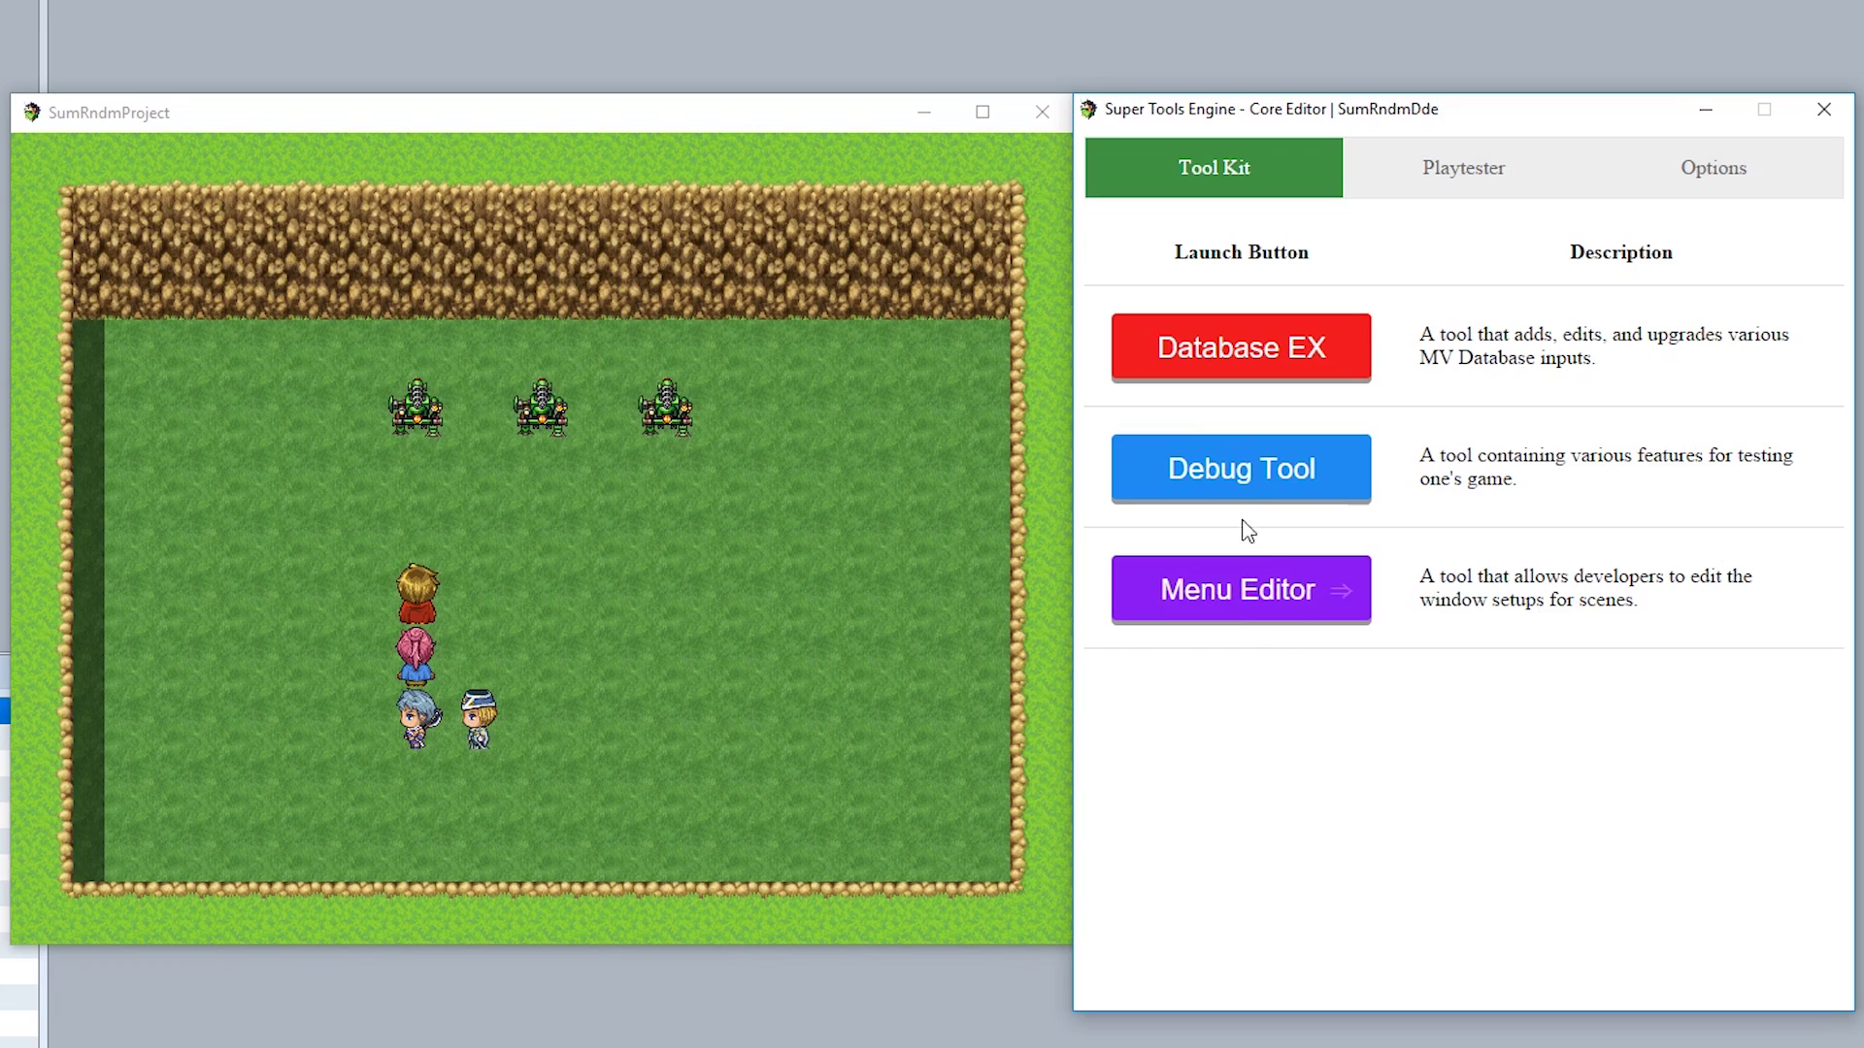
Open the Super Tools Engine options, try the Dark theme and restore the Default theme
click(1713, 180)
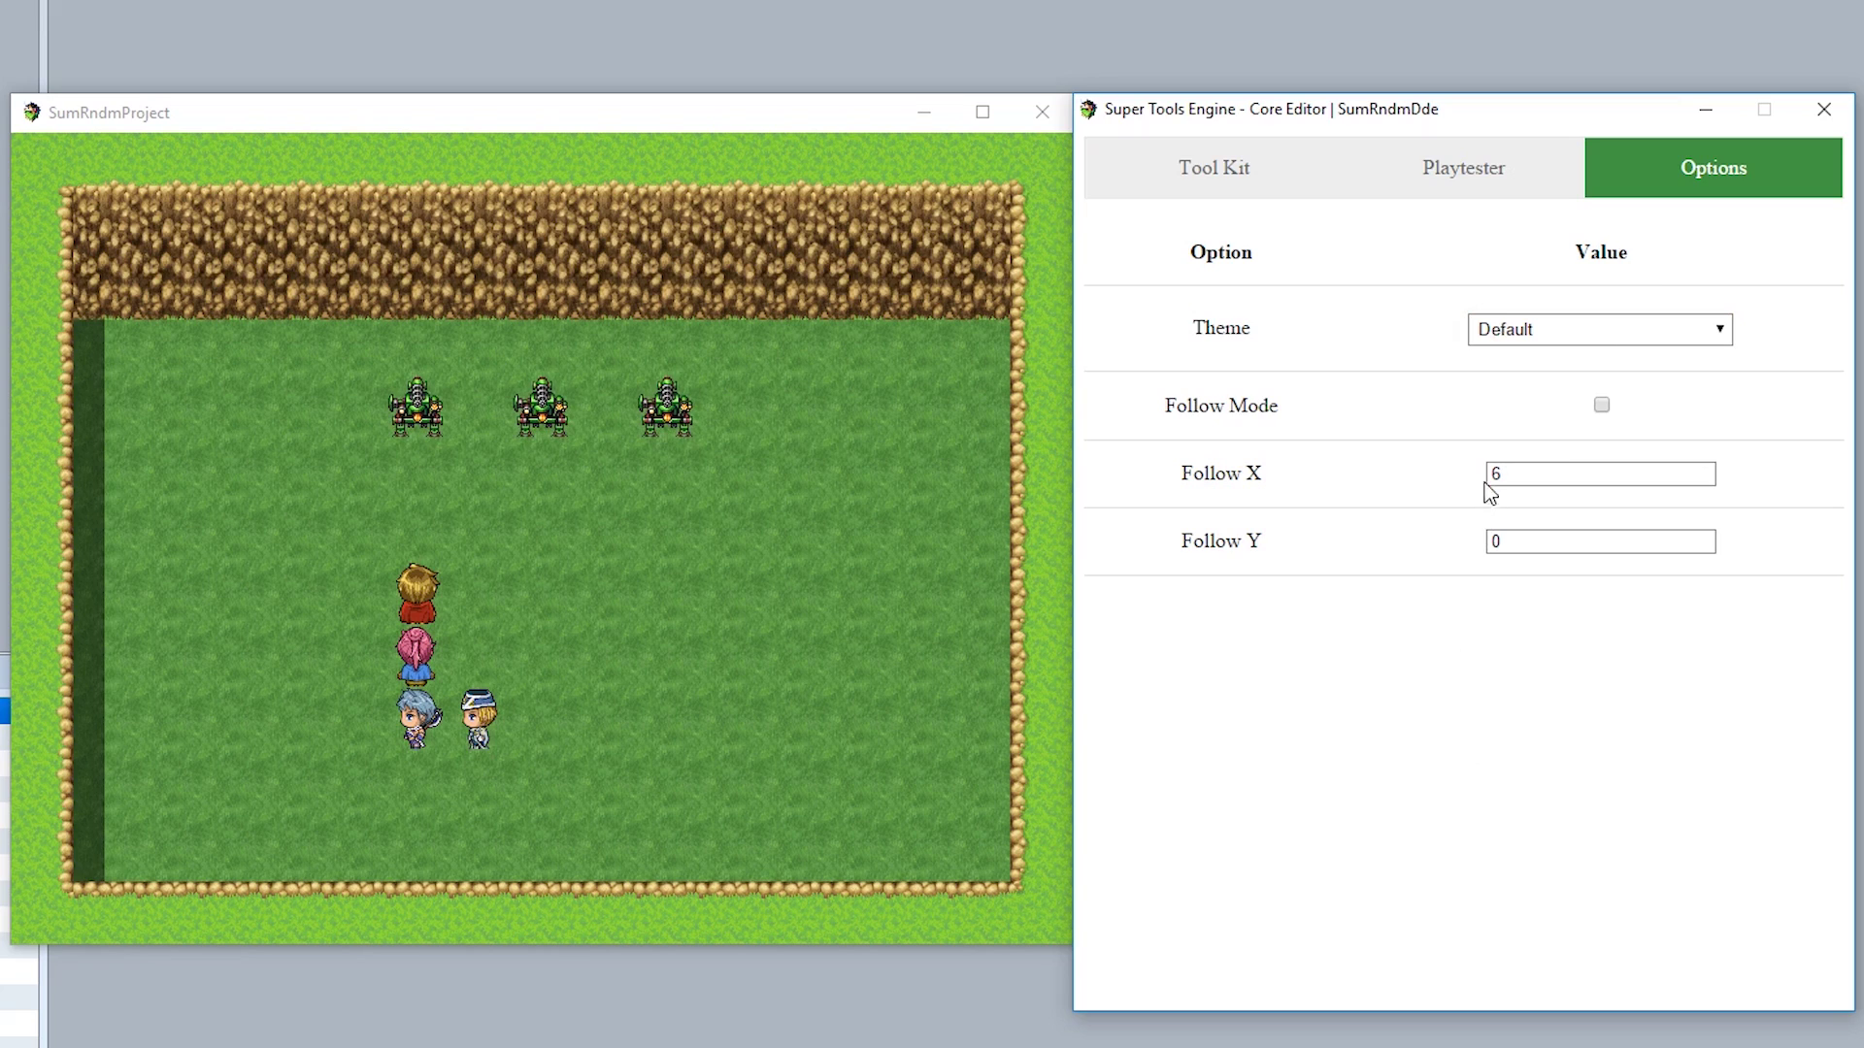
click(1519, 330)
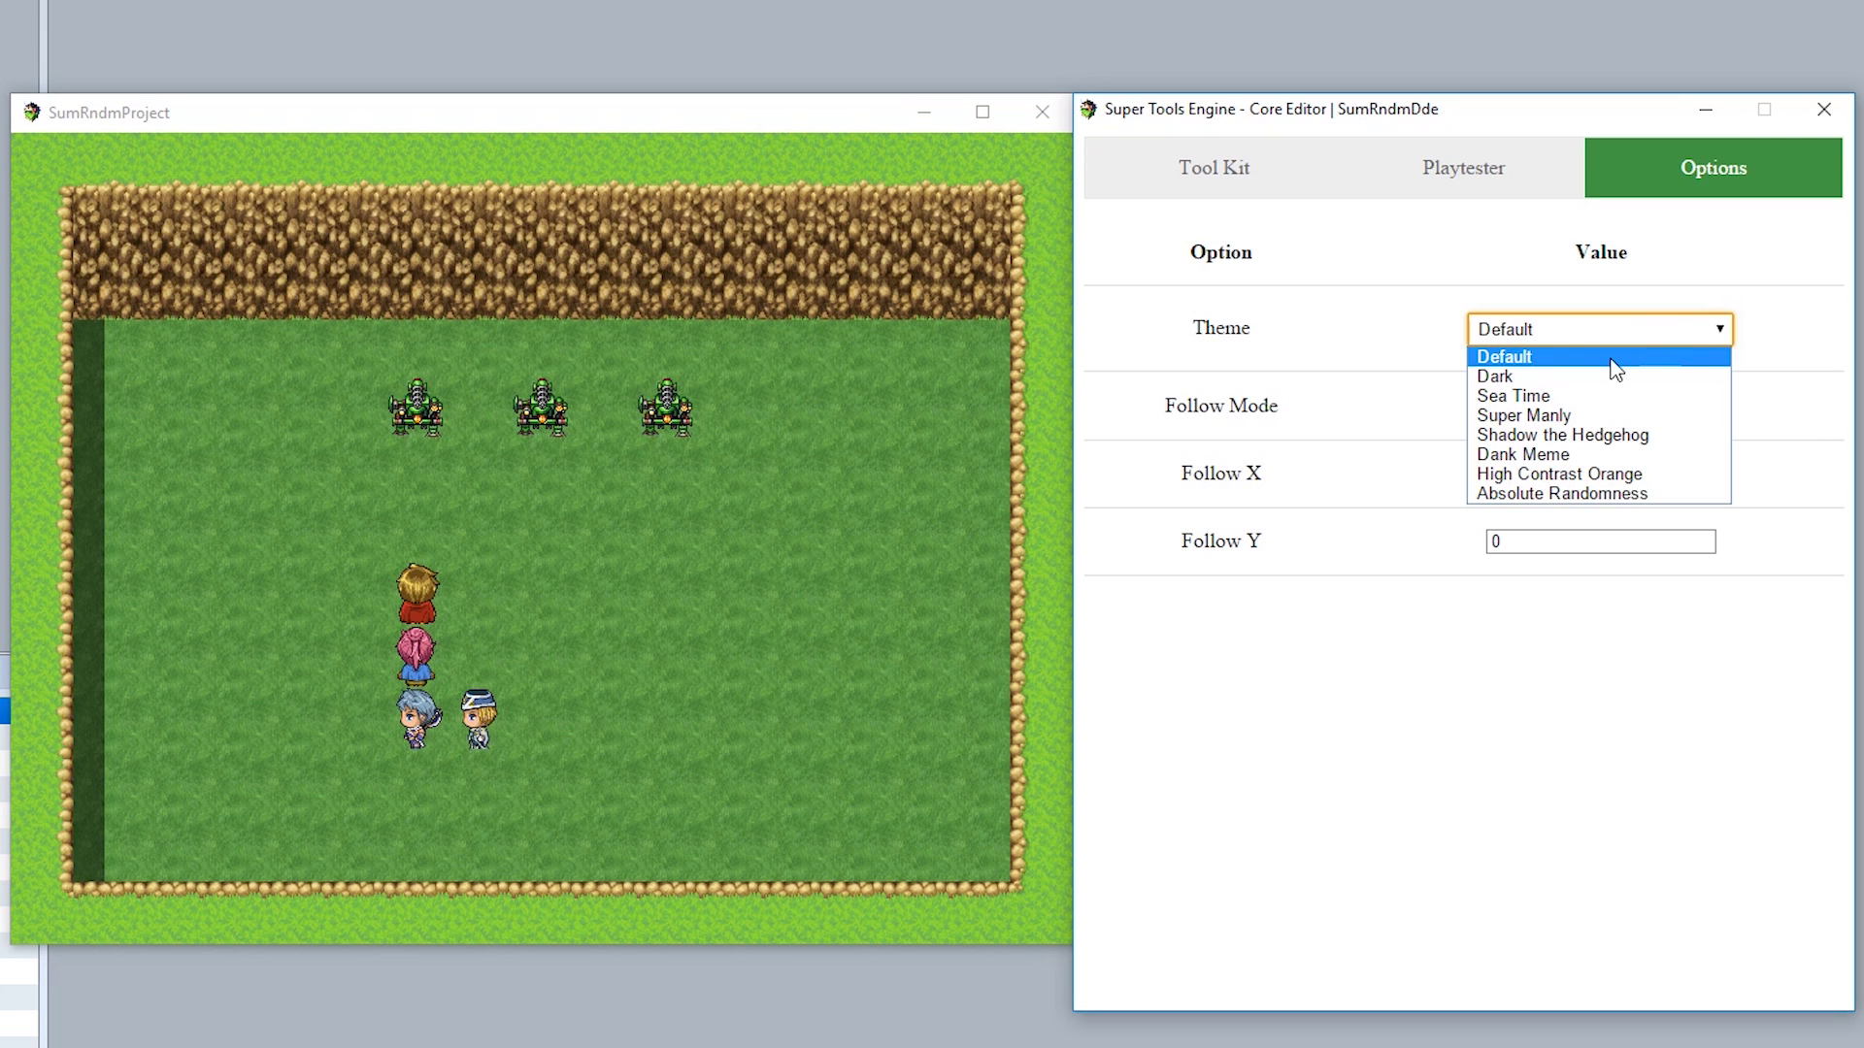
click(1563, 374)
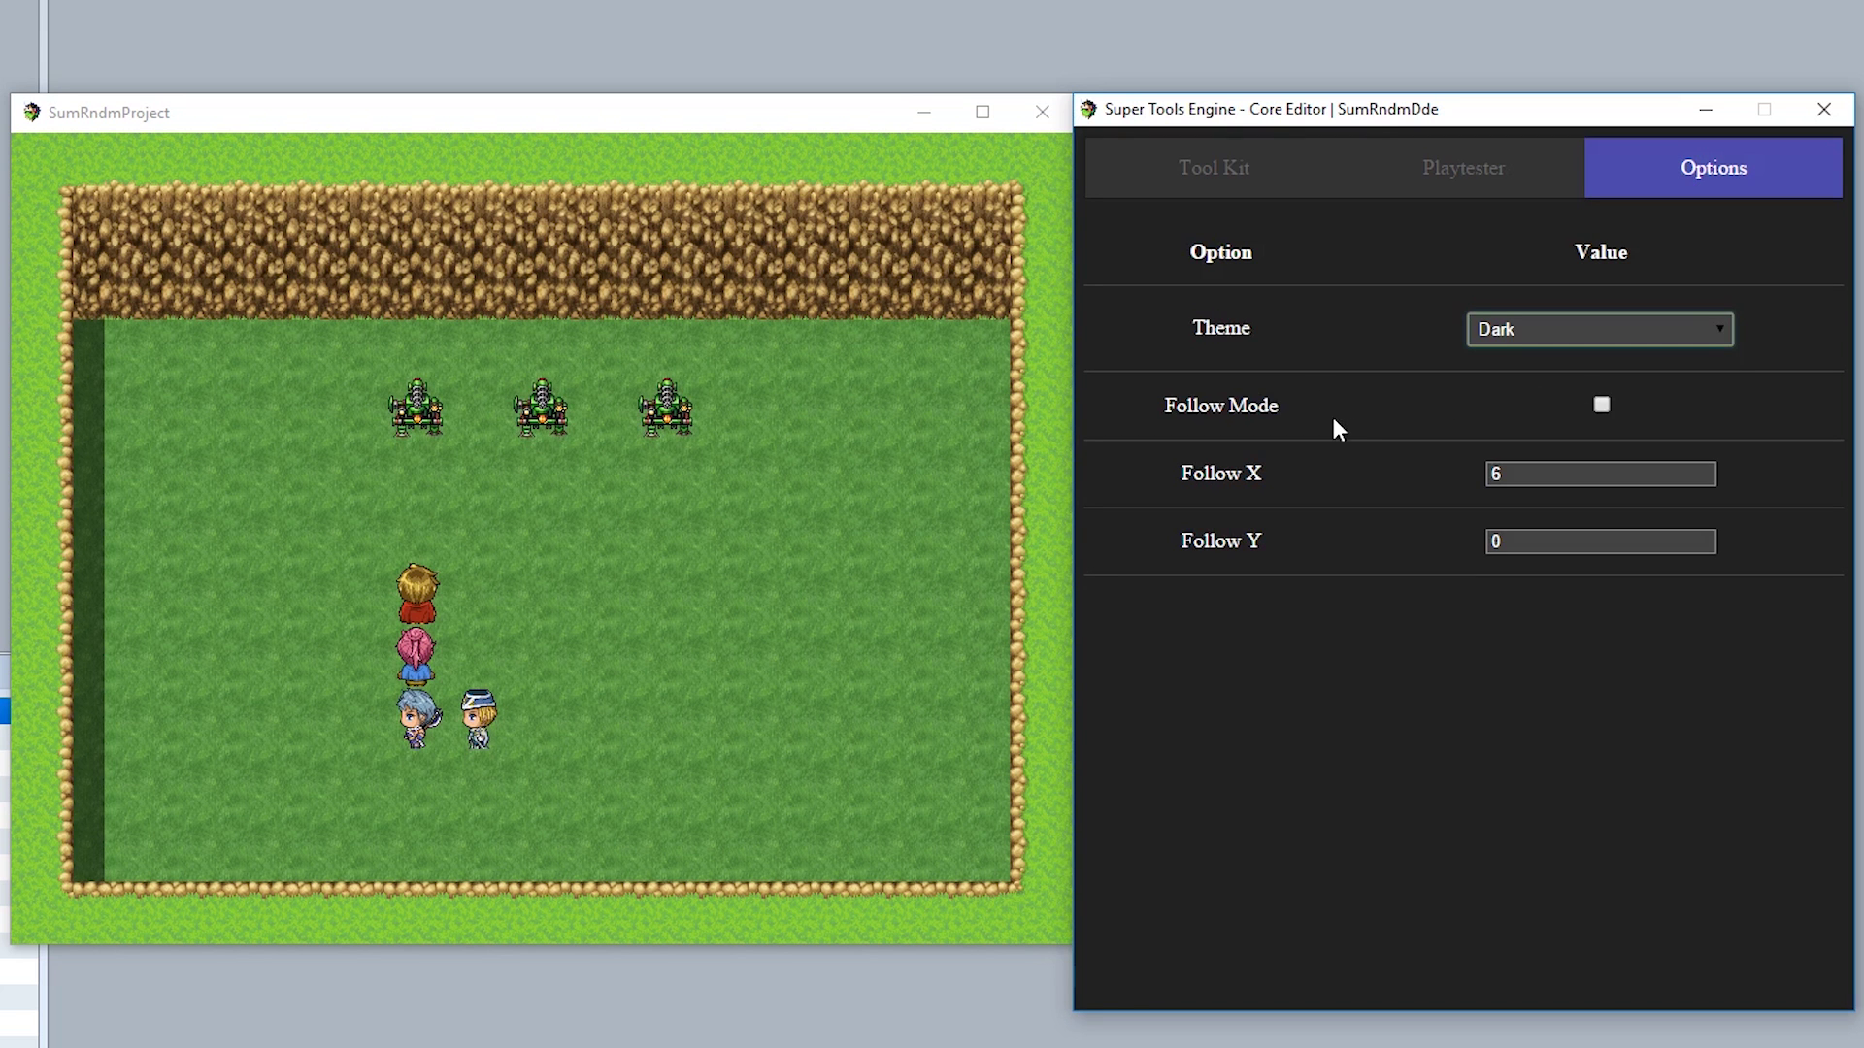
click(1499, 326)
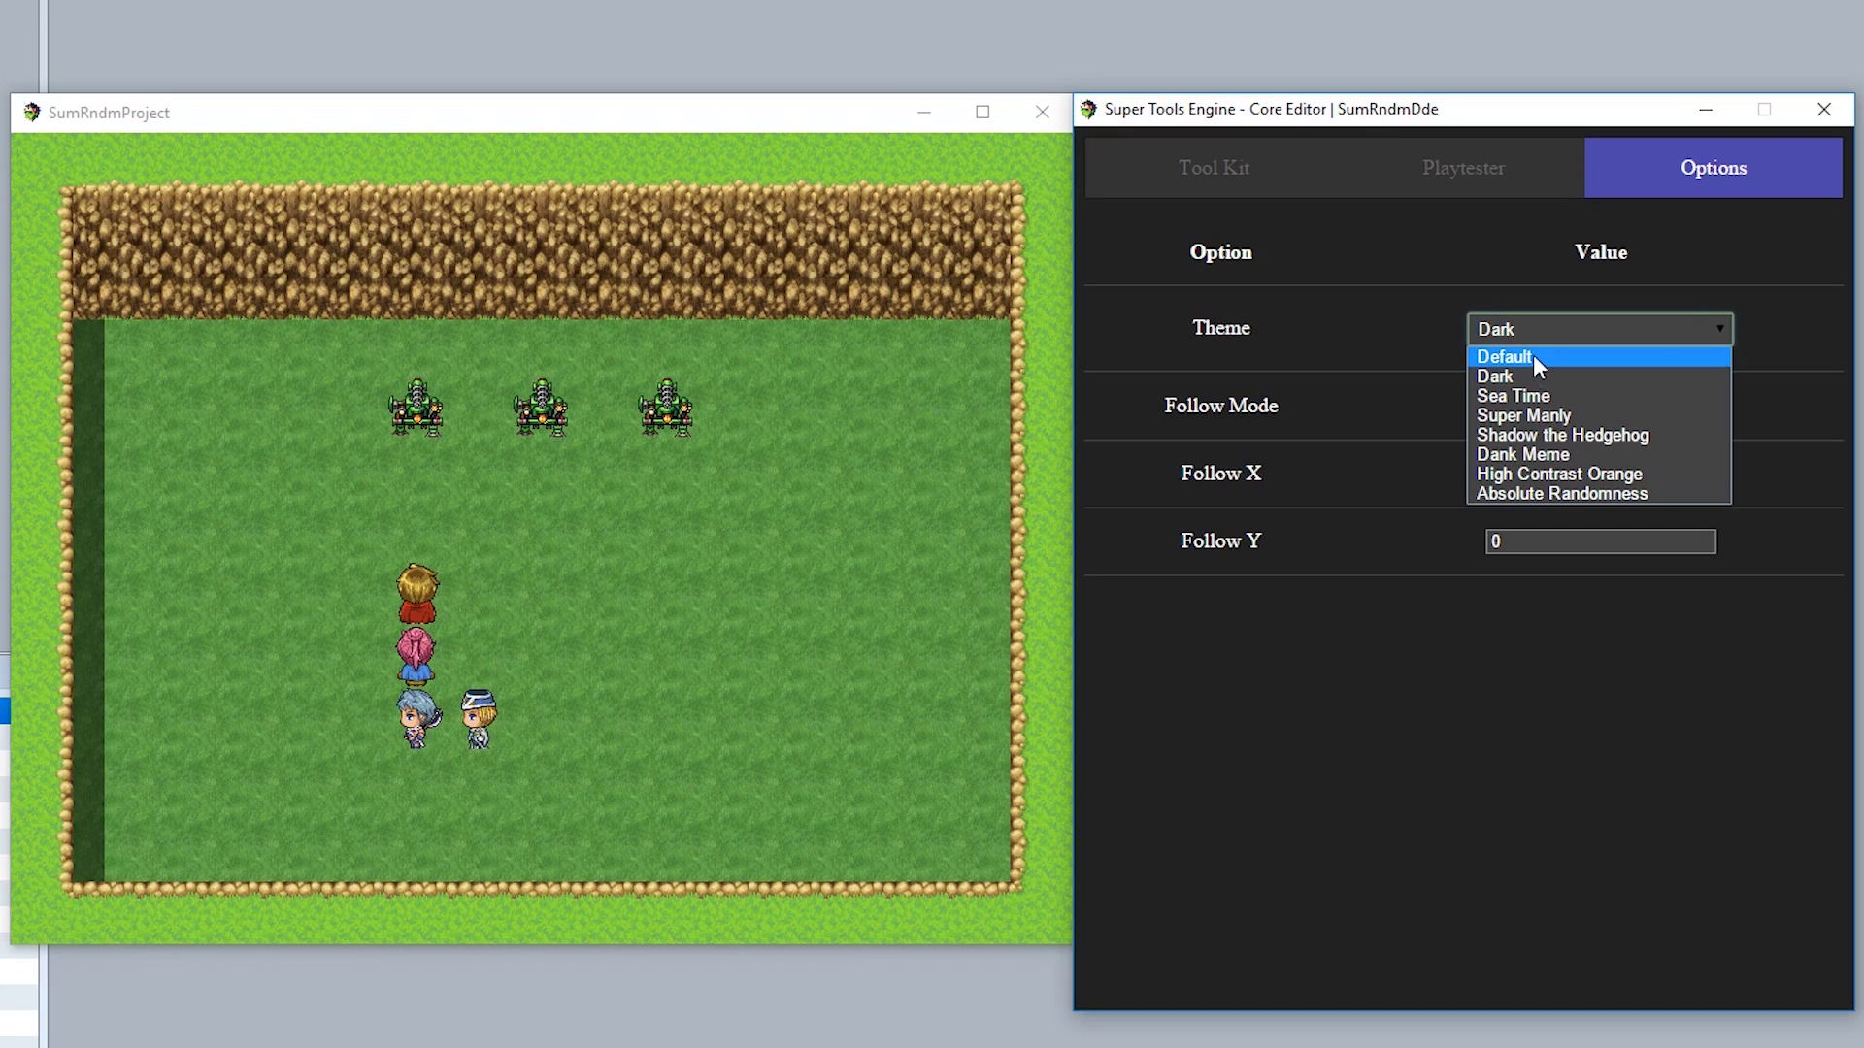
click(1533, 356)
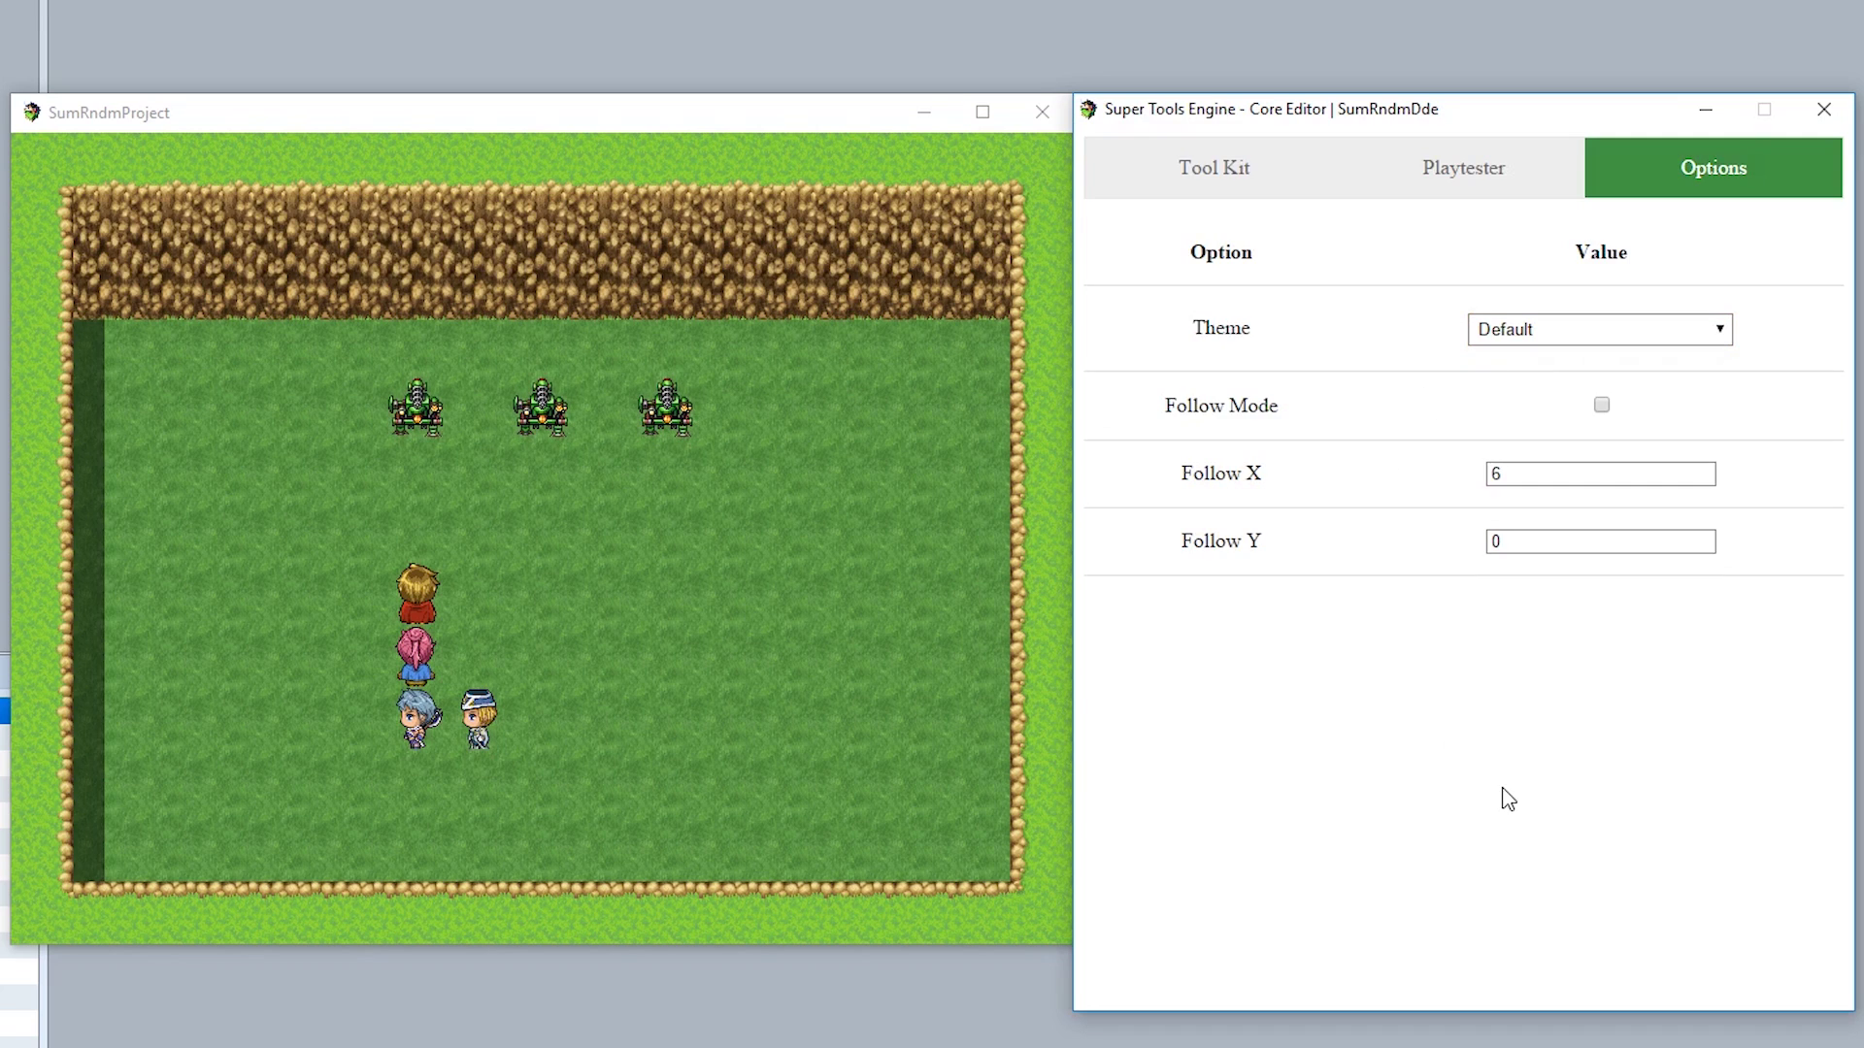
Enable Follow Mode for the editor window and move the playtest window around to test it
drag(1291, 405, 1157, 405)
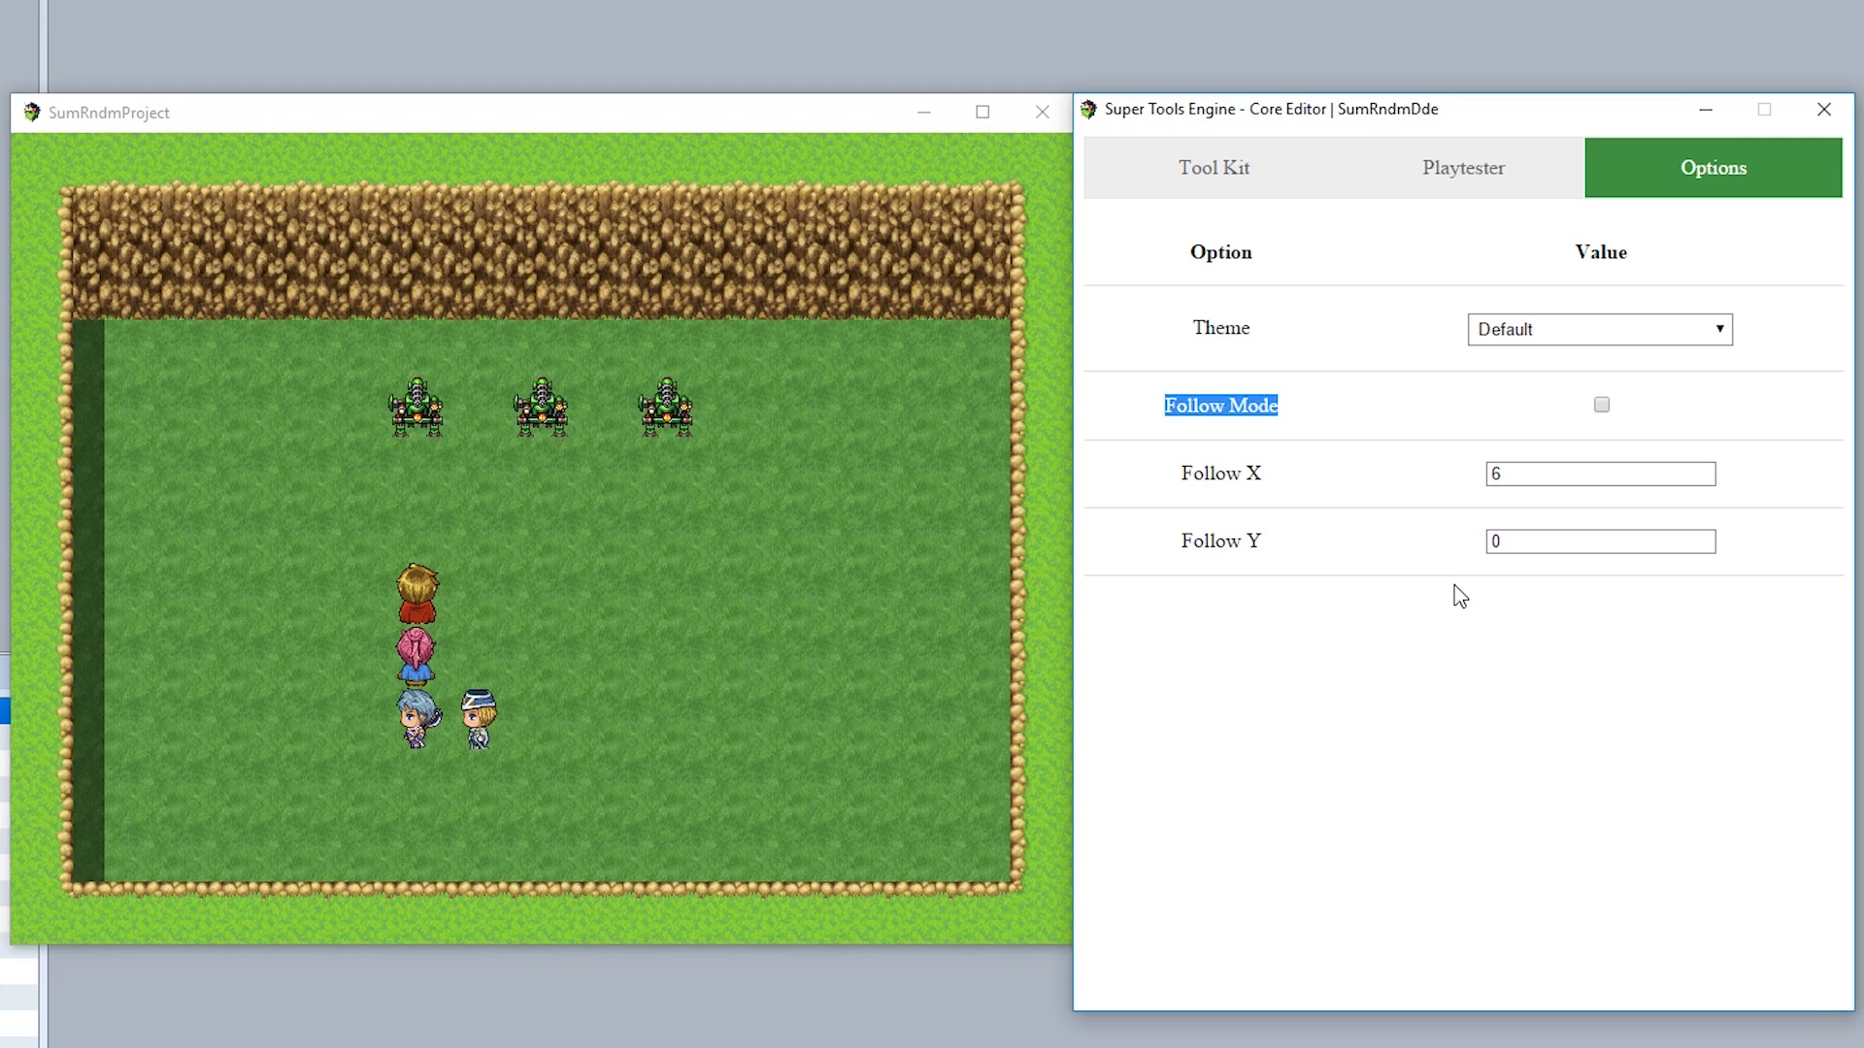
drag(596, 114, 619, 144)
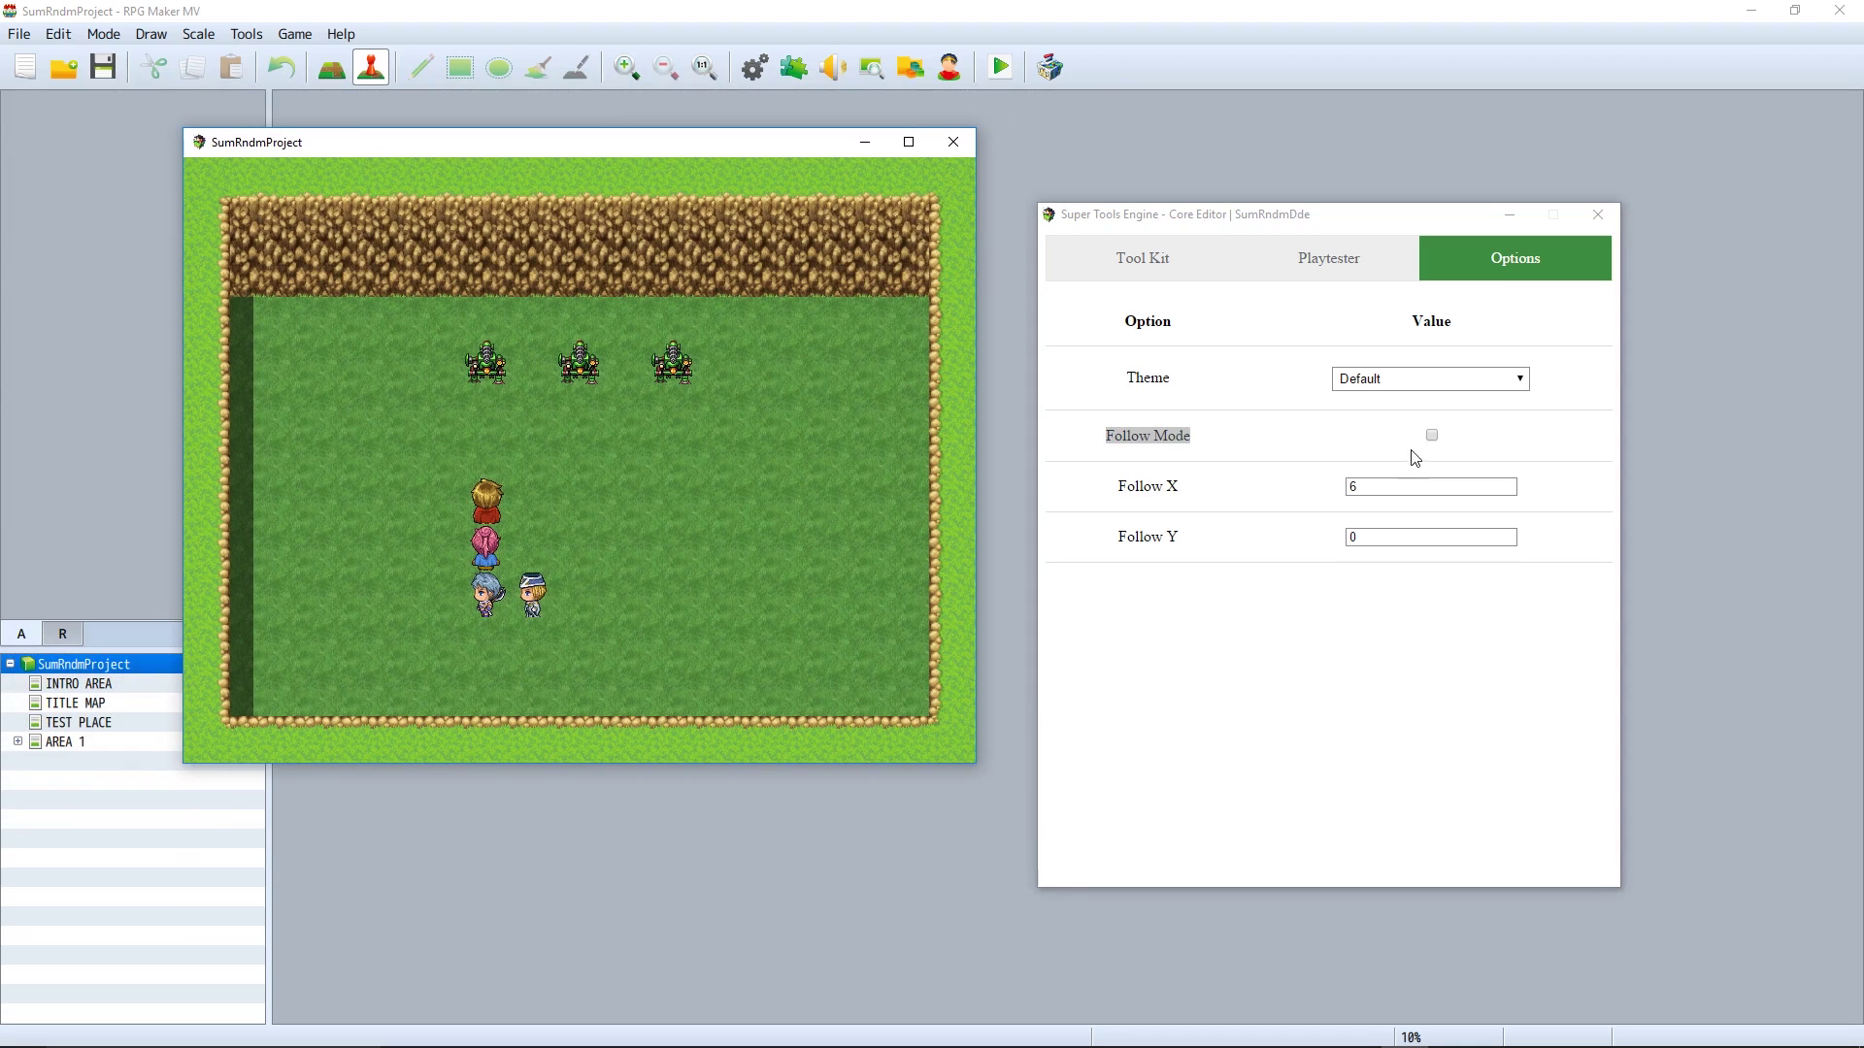
click(1431, 435)
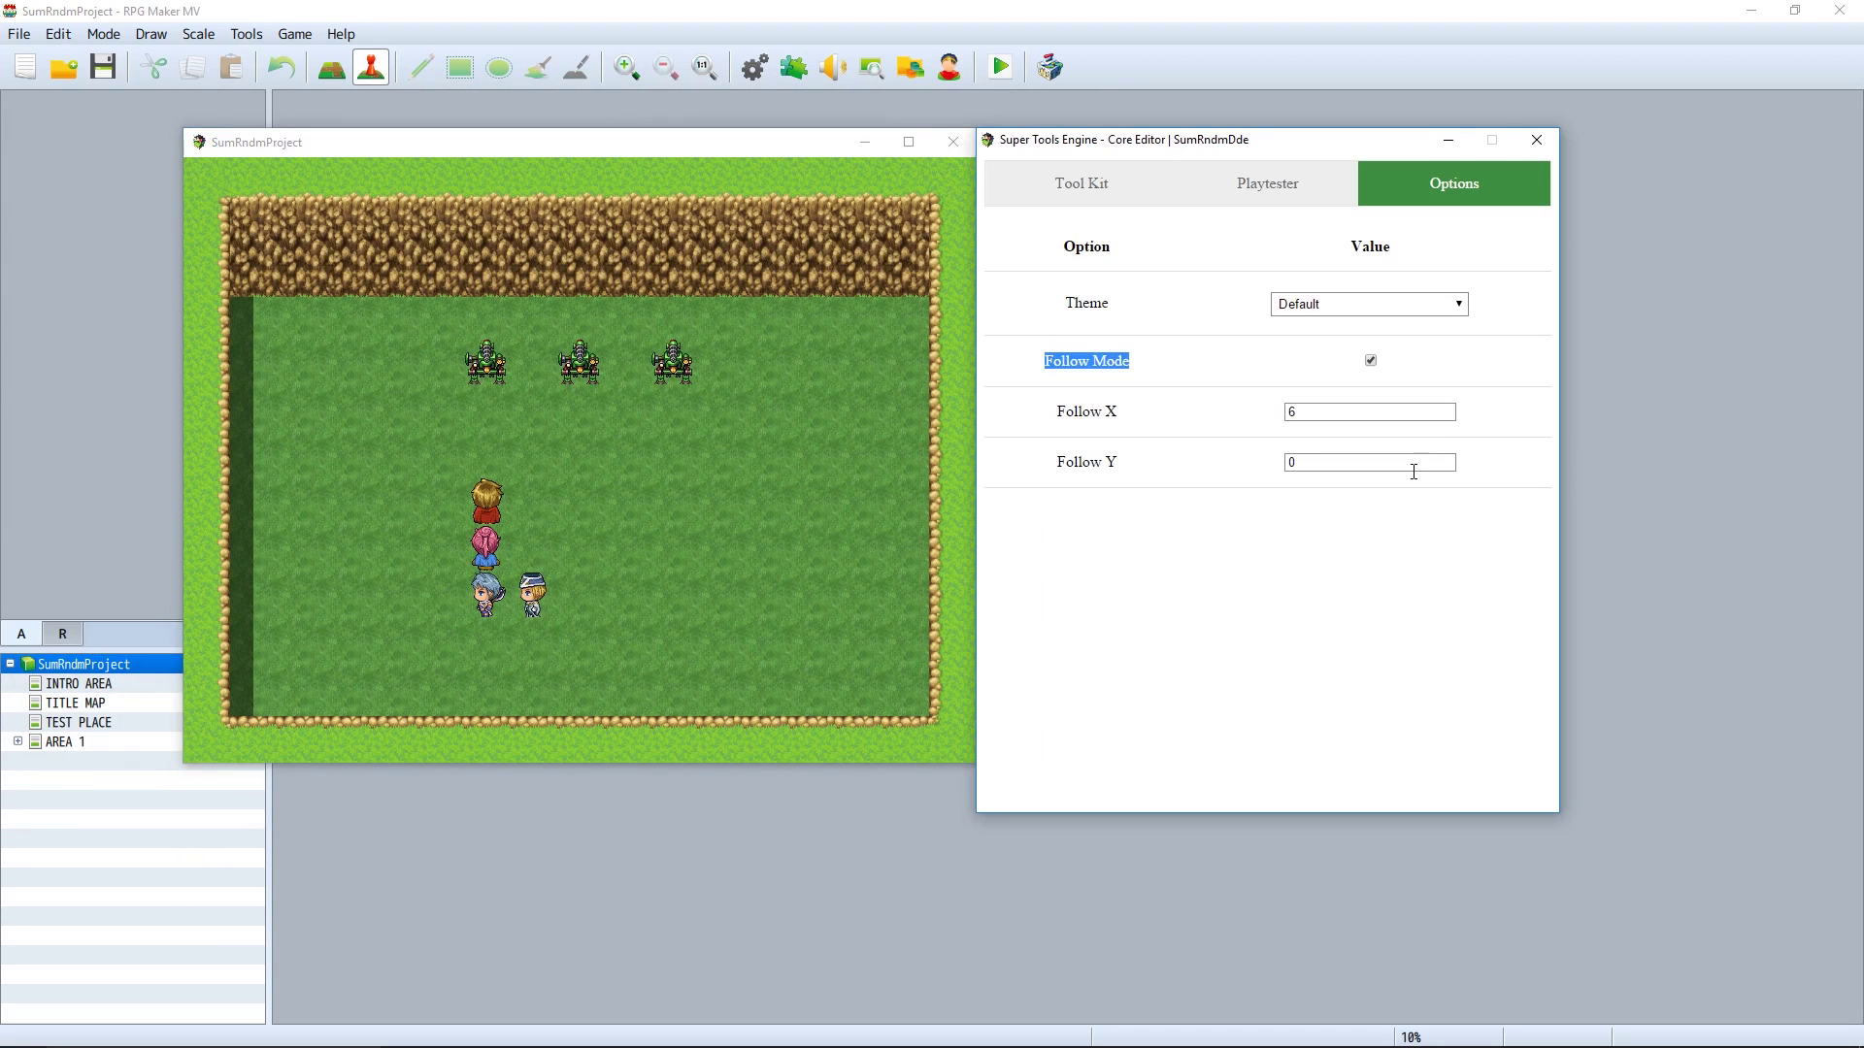
drag(476, 143, 681, 229)
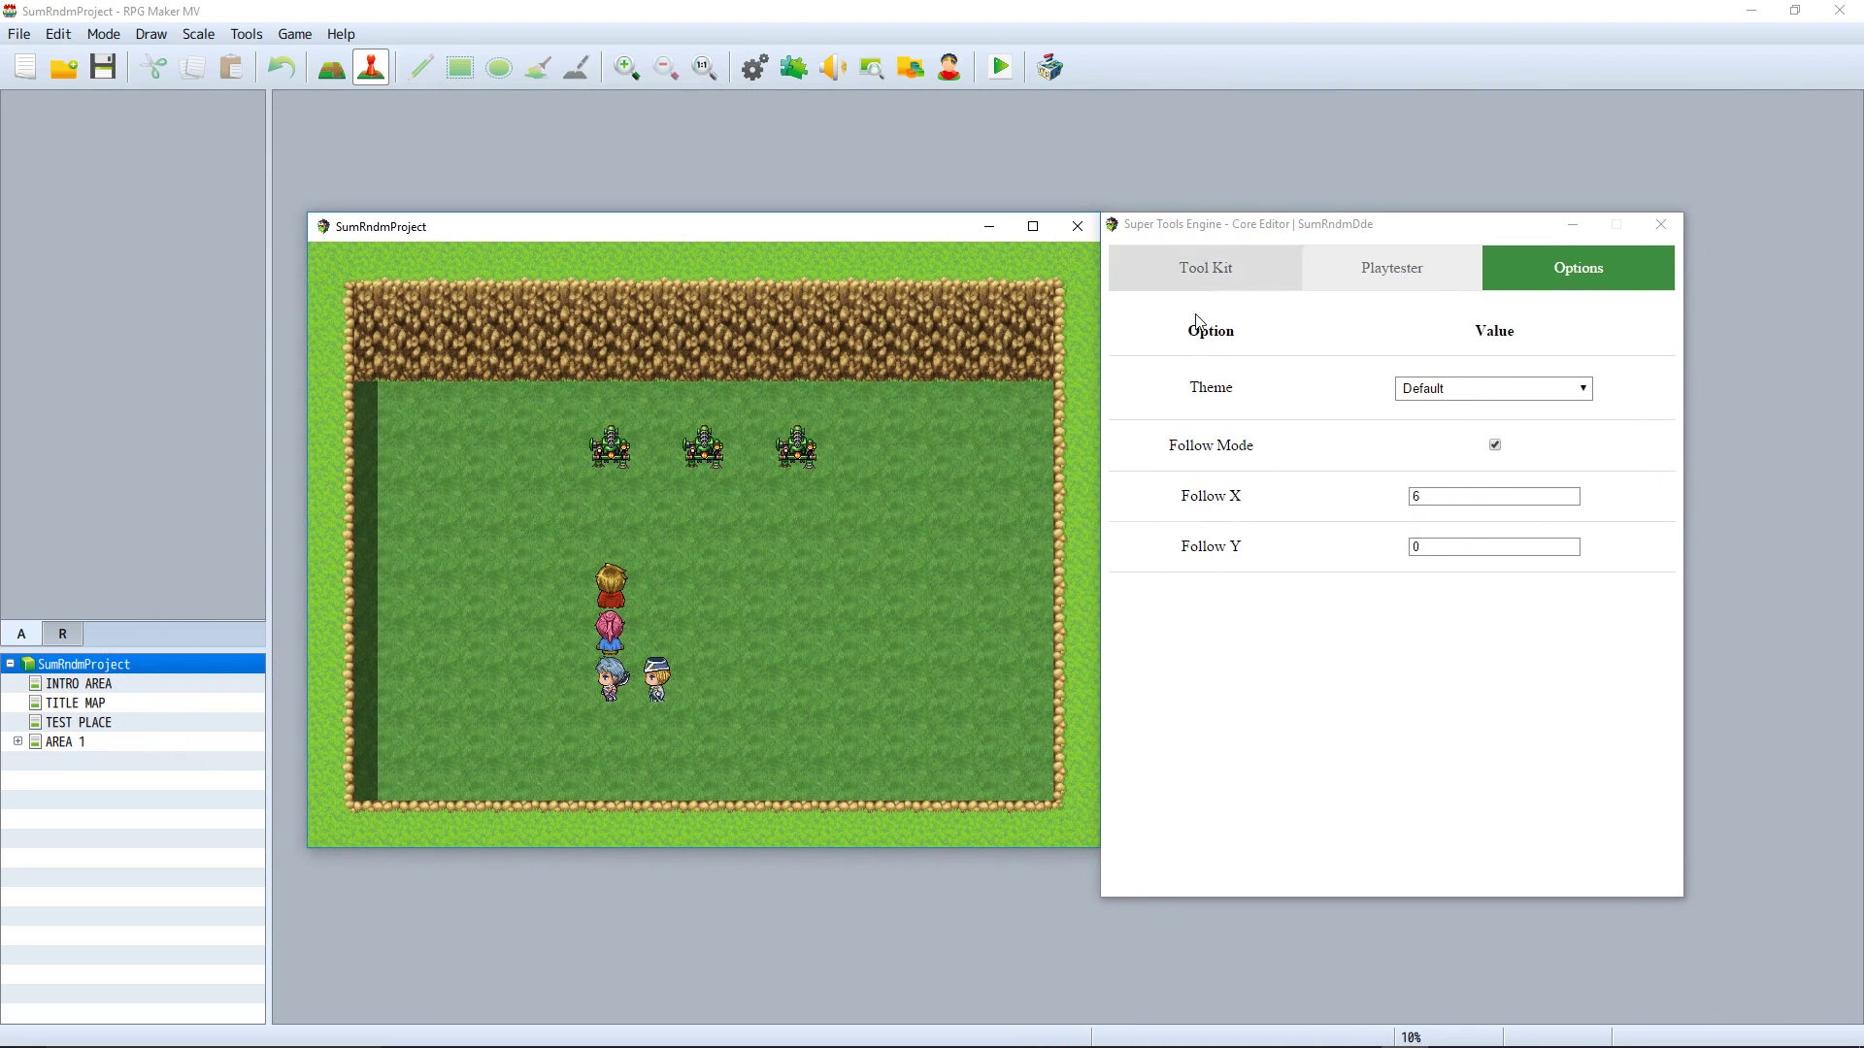
drag(824, 225, 668, 270)
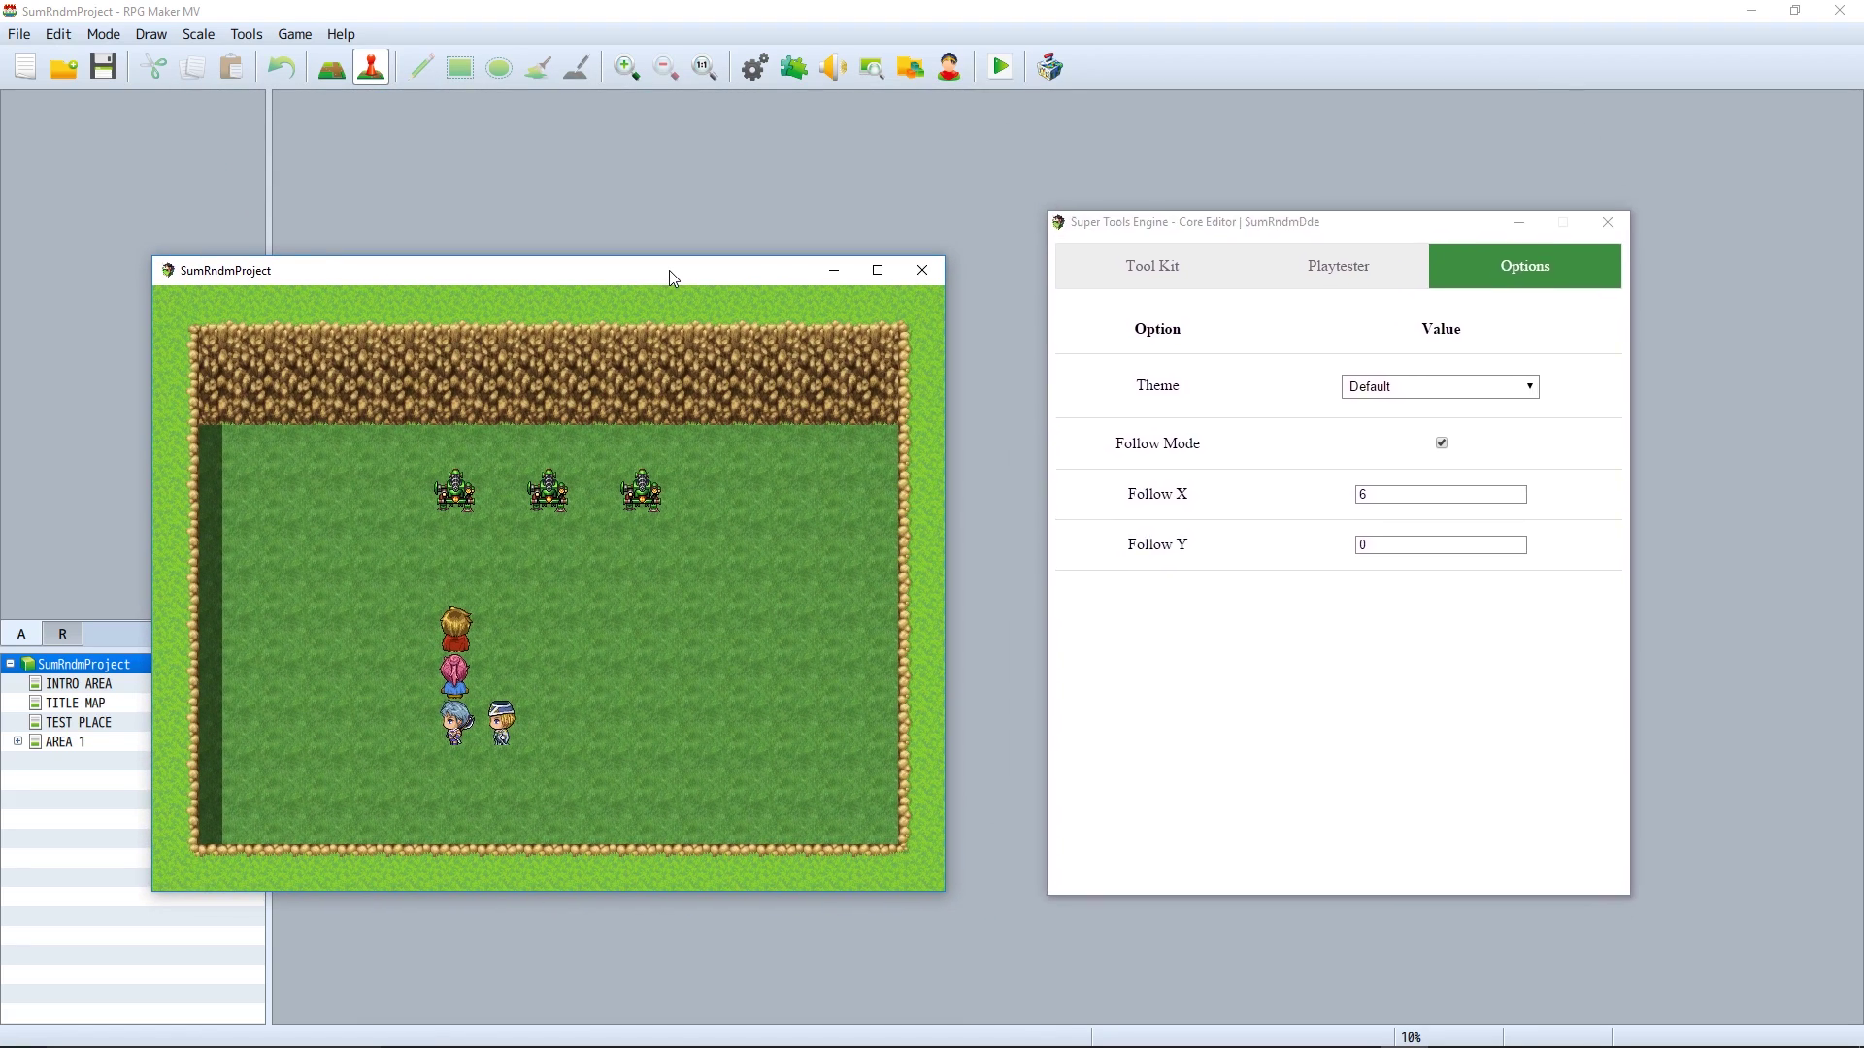
Try a Follow X of 50 and a different Follow Y, and move the playtest window to test the offsets
click(1306, 540)
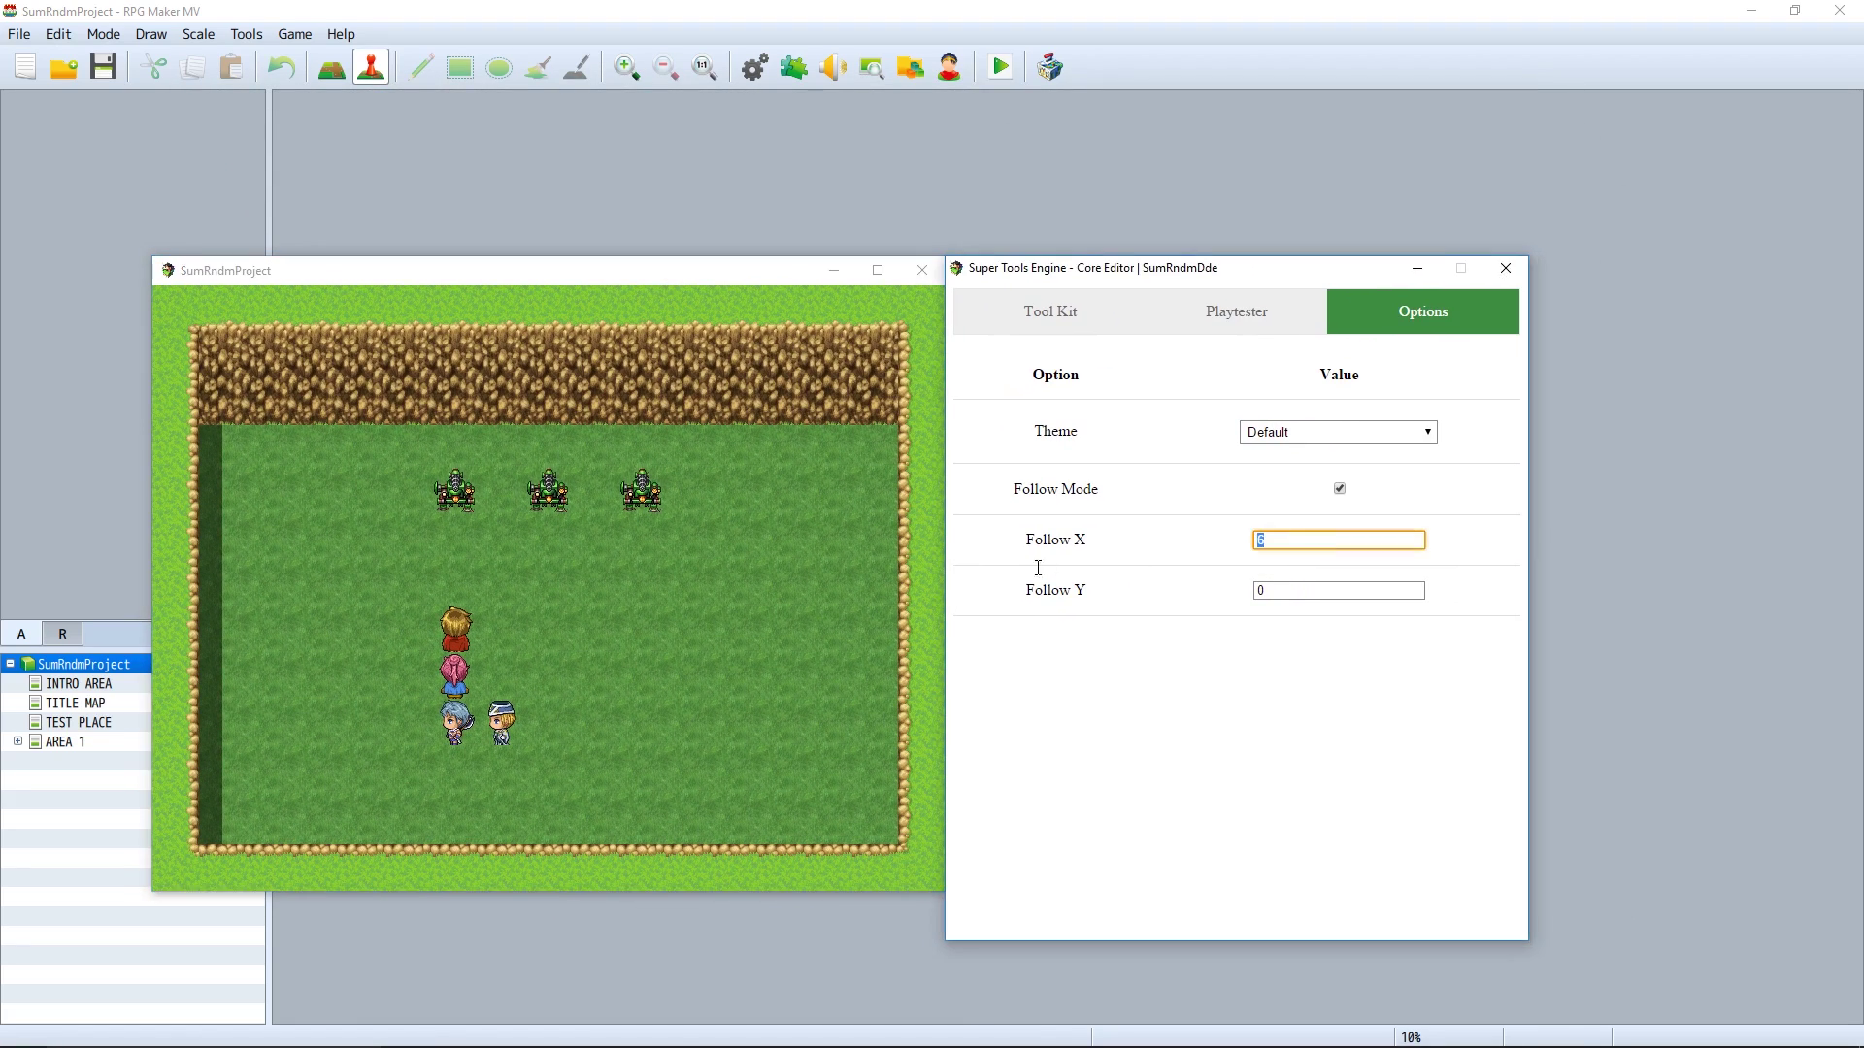
click(1221, 719)
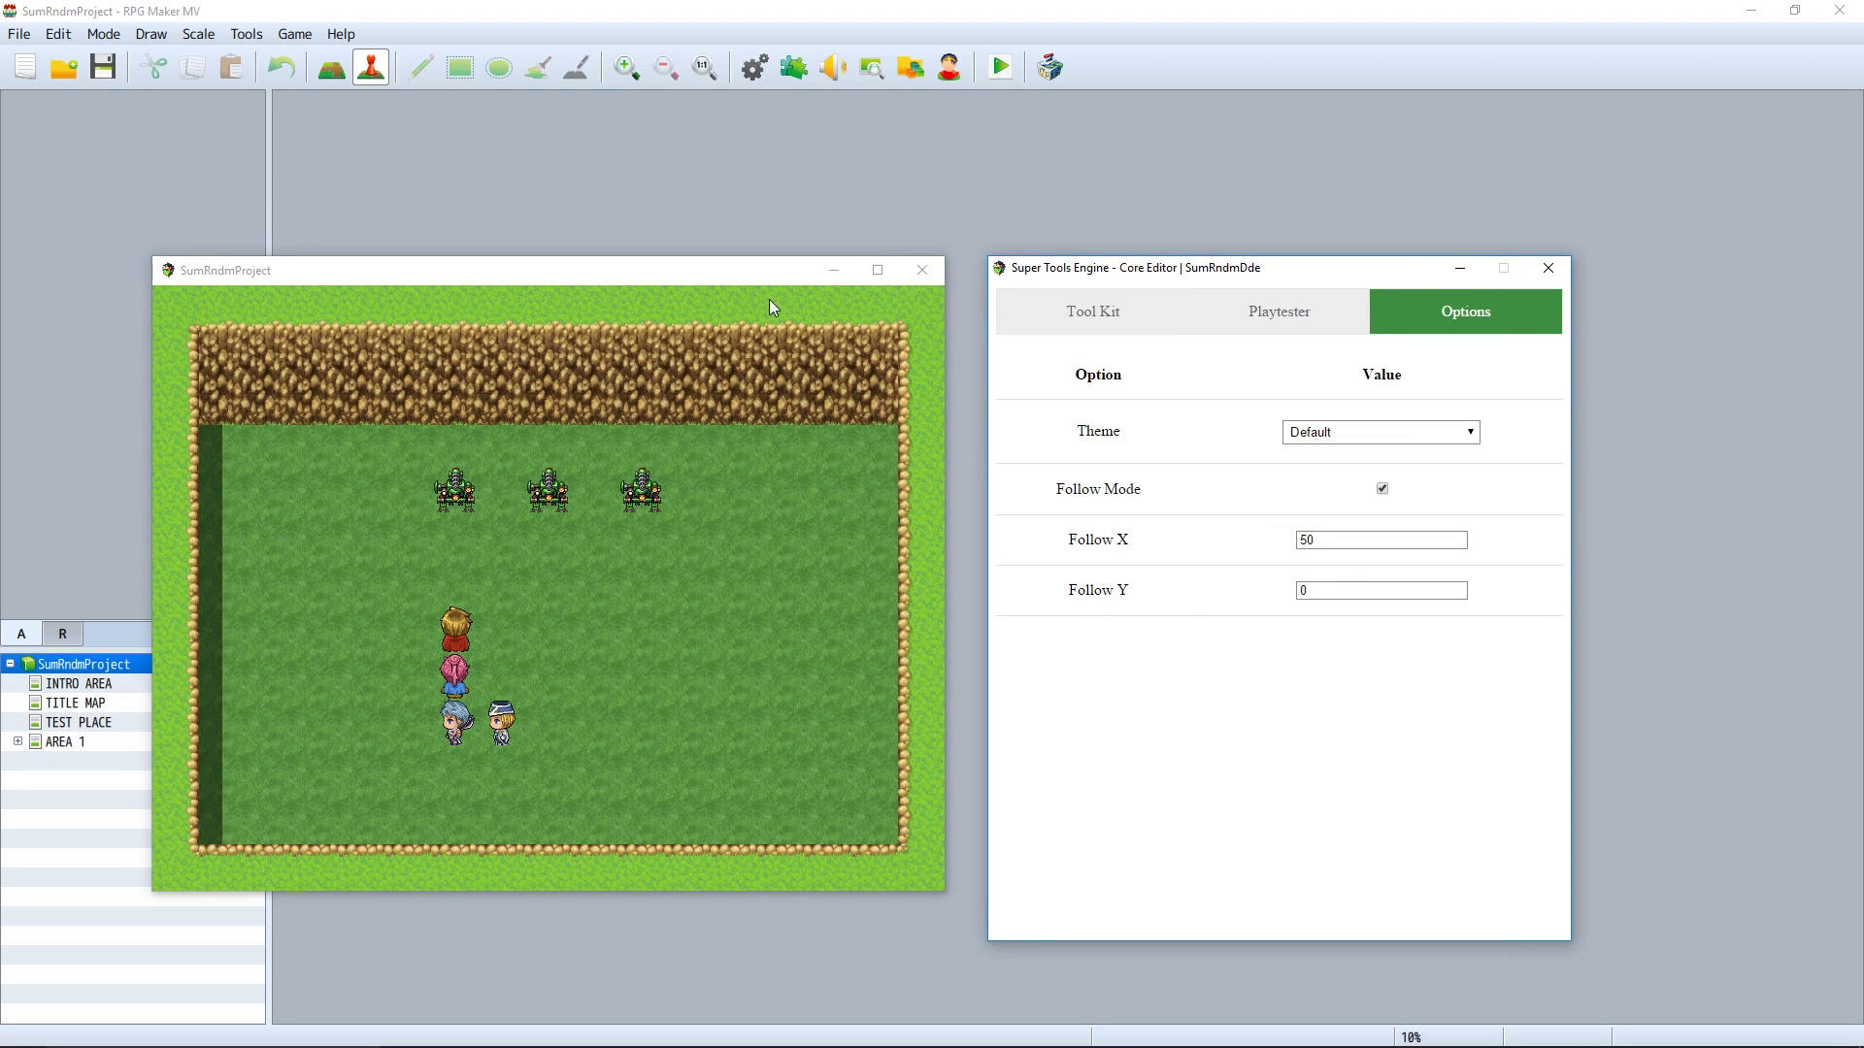
click(579, 270)
double_click(1311, 587)
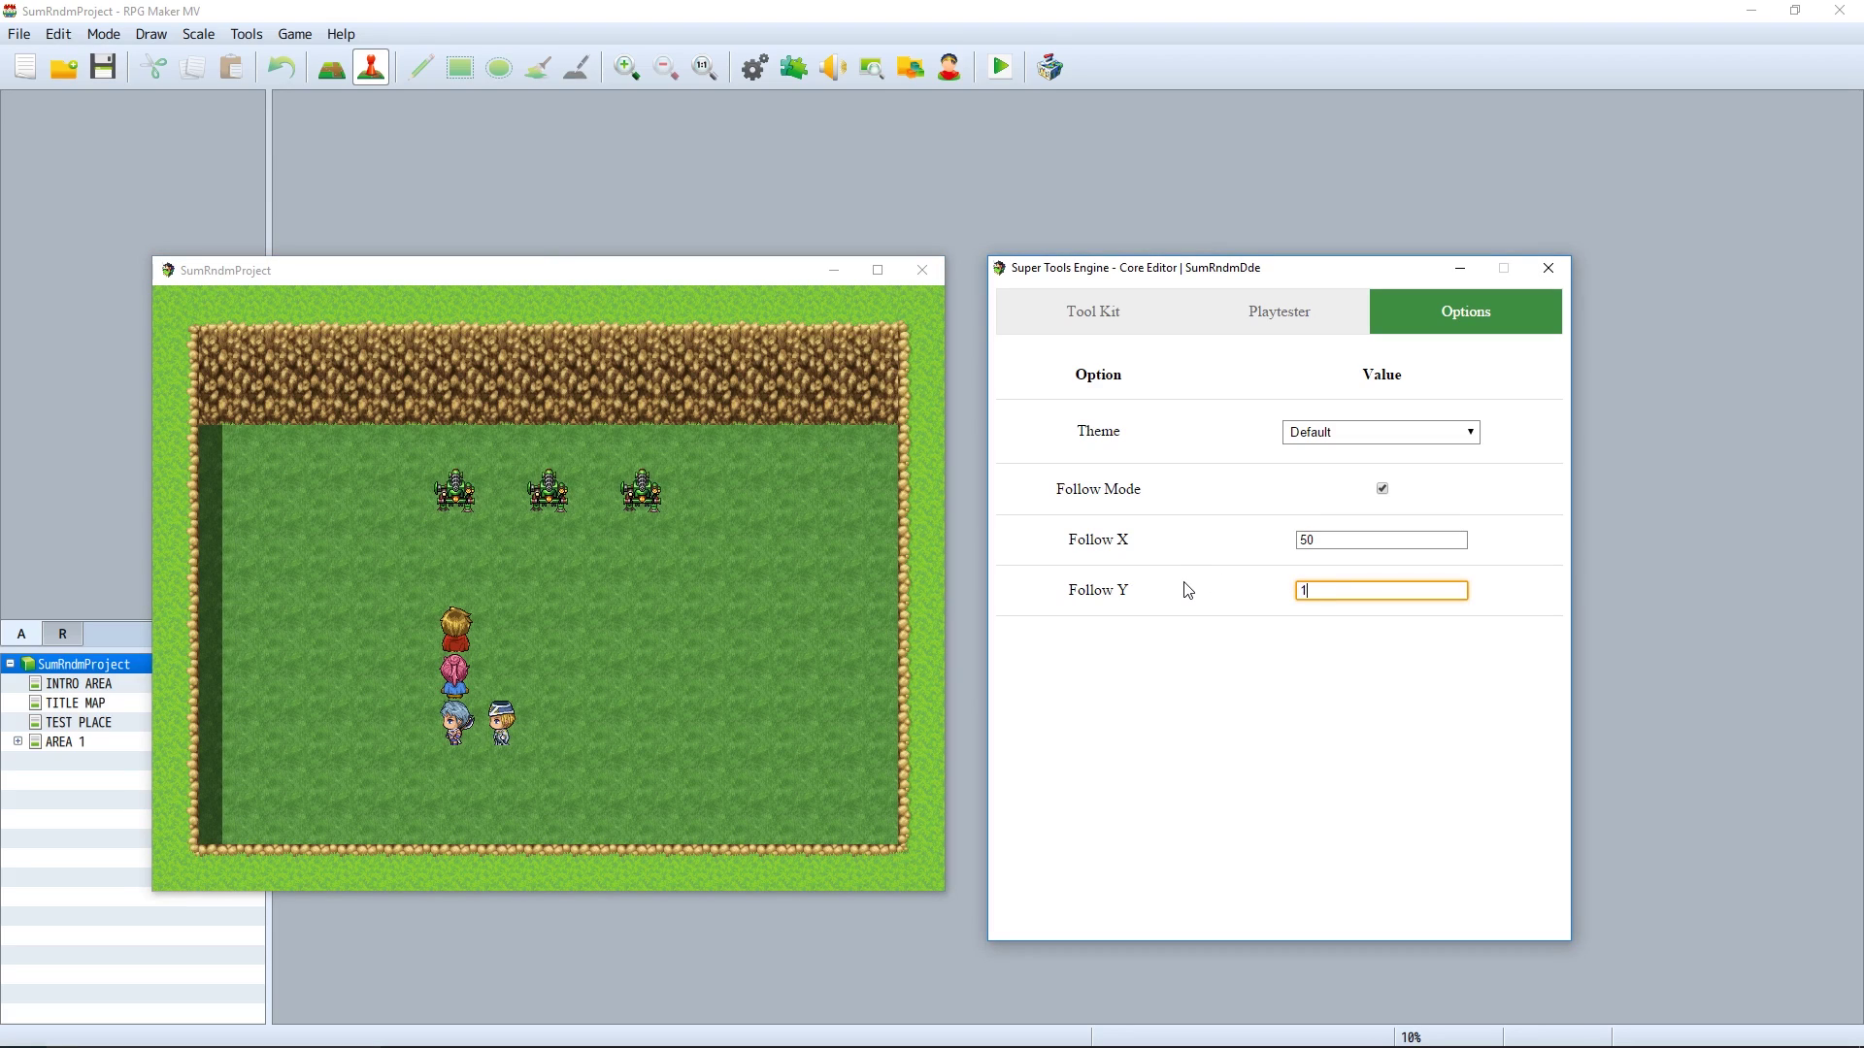
click(1232, 696)
drag(566, 276, 635, 194)
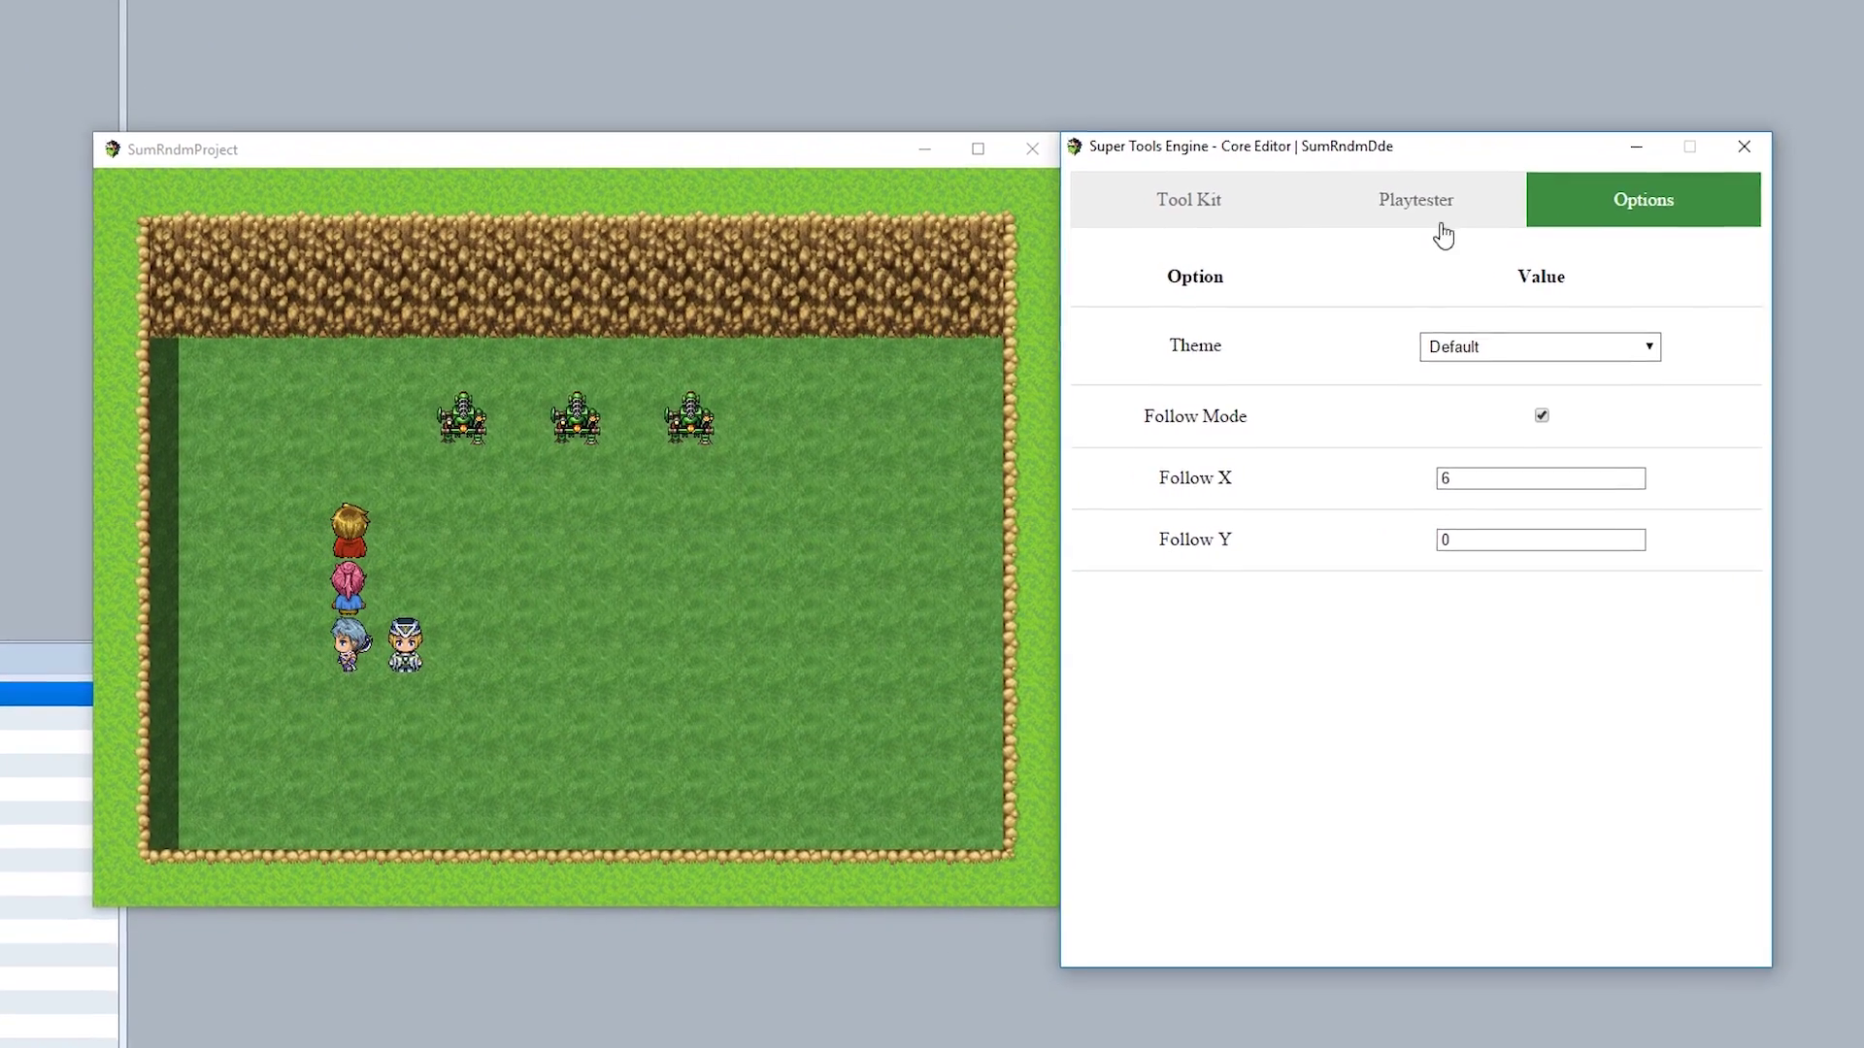
Show the Playtester page of the Super Tools Engine editor
click(1359, 267)
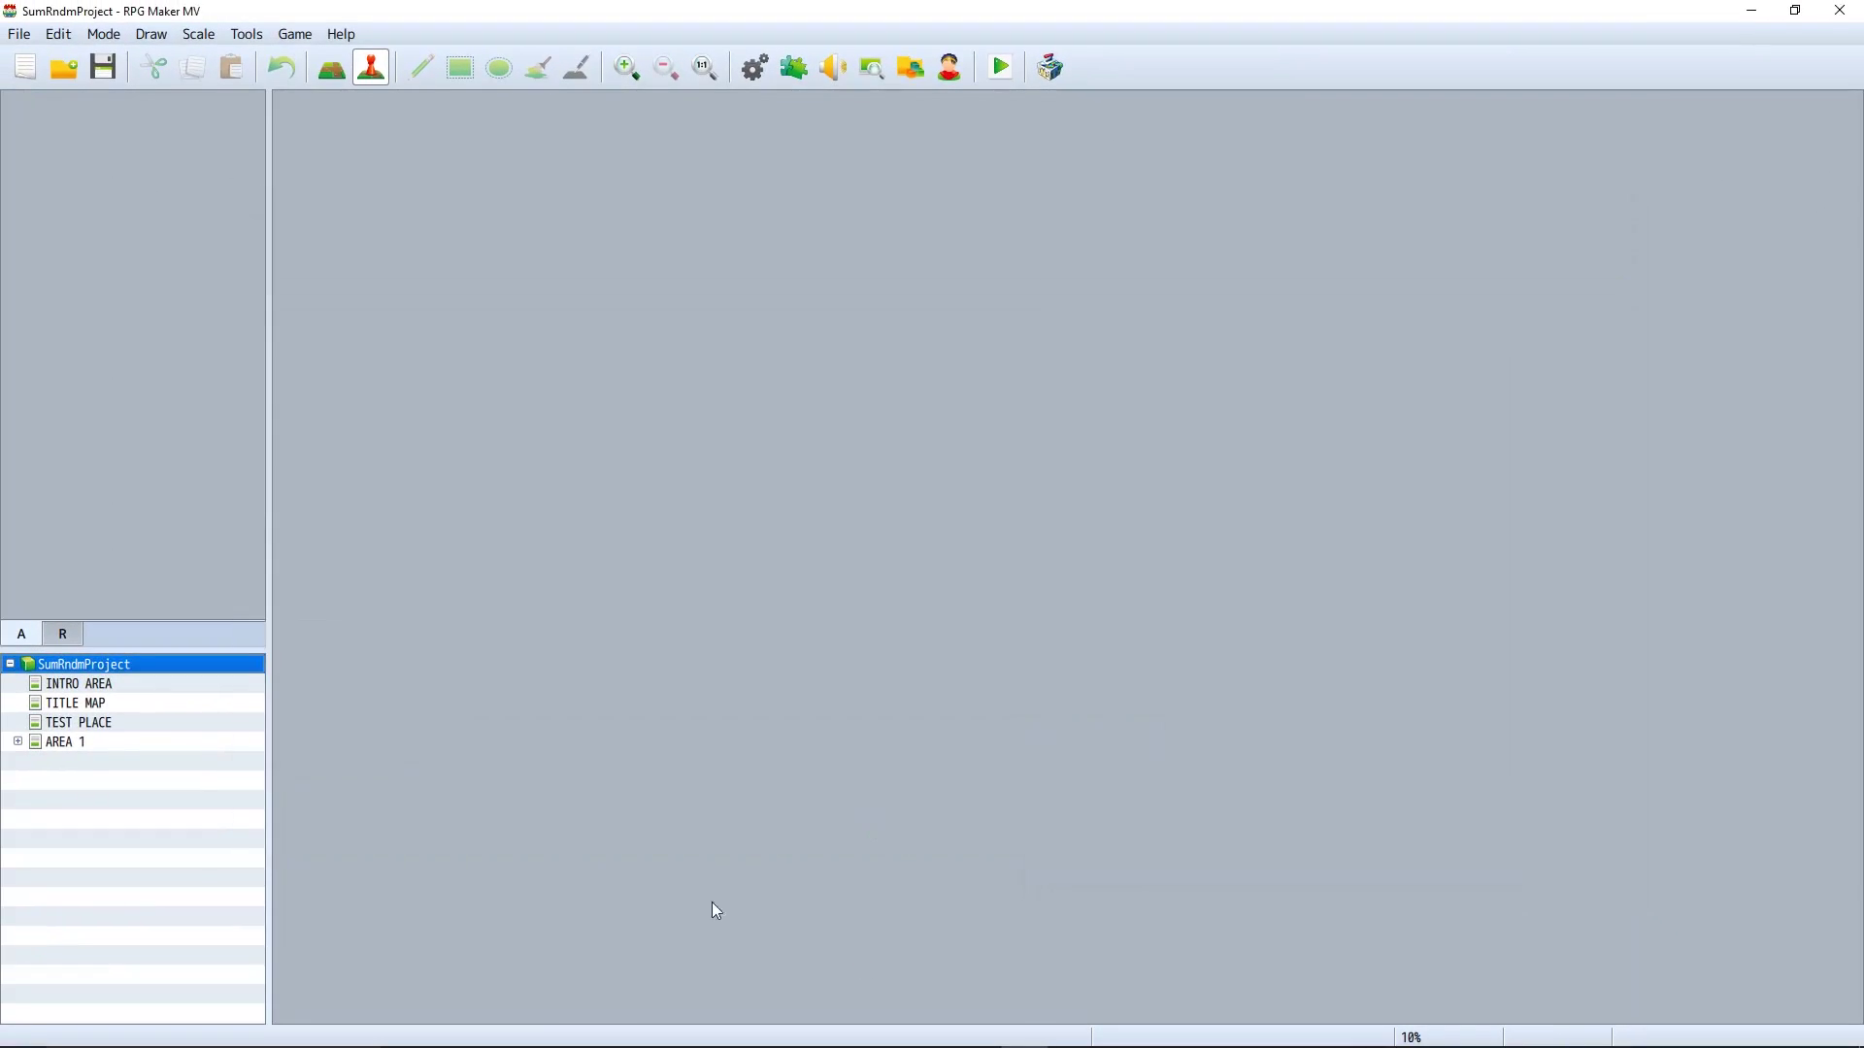
Open the TEST PLACE map and paste nine copies of the first statue event along the lowest row of grass
click(139, 730)
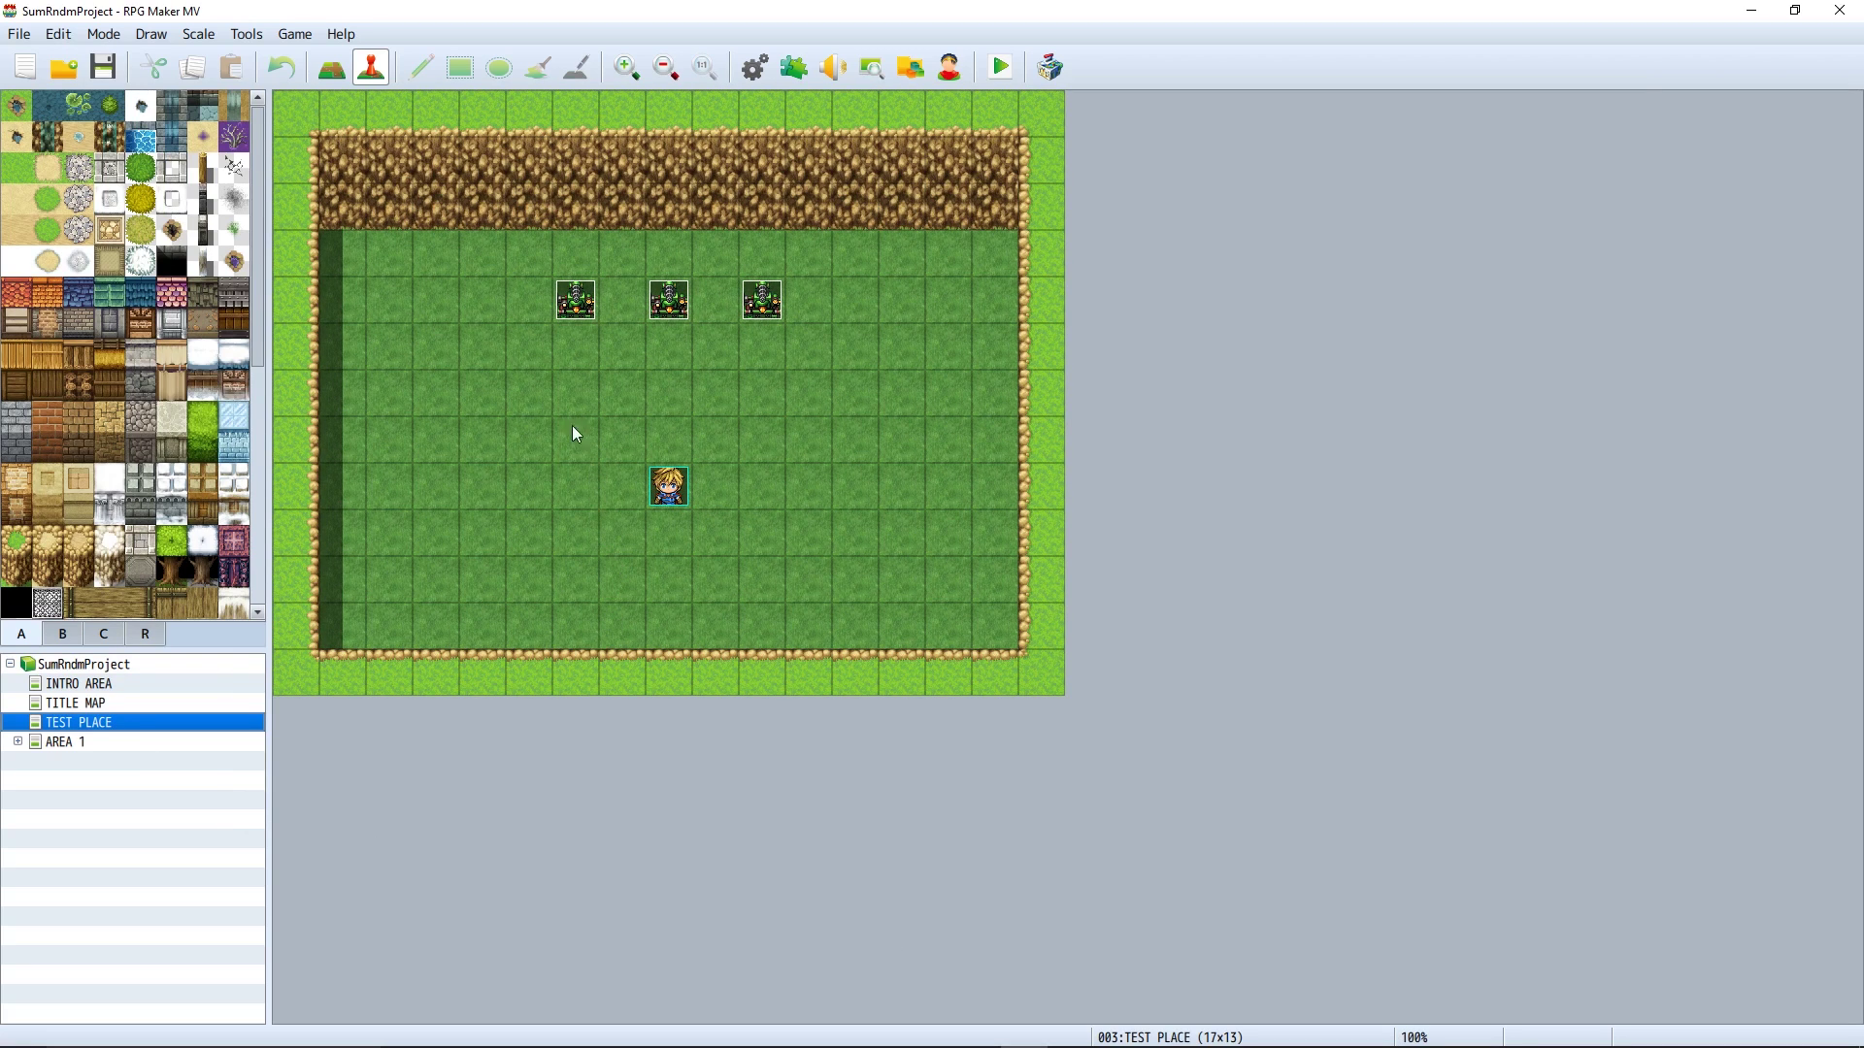
click(578, 309)
click(389, 611)
key(ctrl+v)
click(439, 625)
key(ctrl+v)
click(485, 628)
key(ctrl+v)
click(545, 629)
key(ctrl+v)
click(626, 623)
key(ctrl+v)
click(980, 627)
key(ctrl+v)
click(934, 635)
key(ctrl+v)
click(888, 629)
key(ctrl+v)
click(844, 633)
key(ctrl+v)
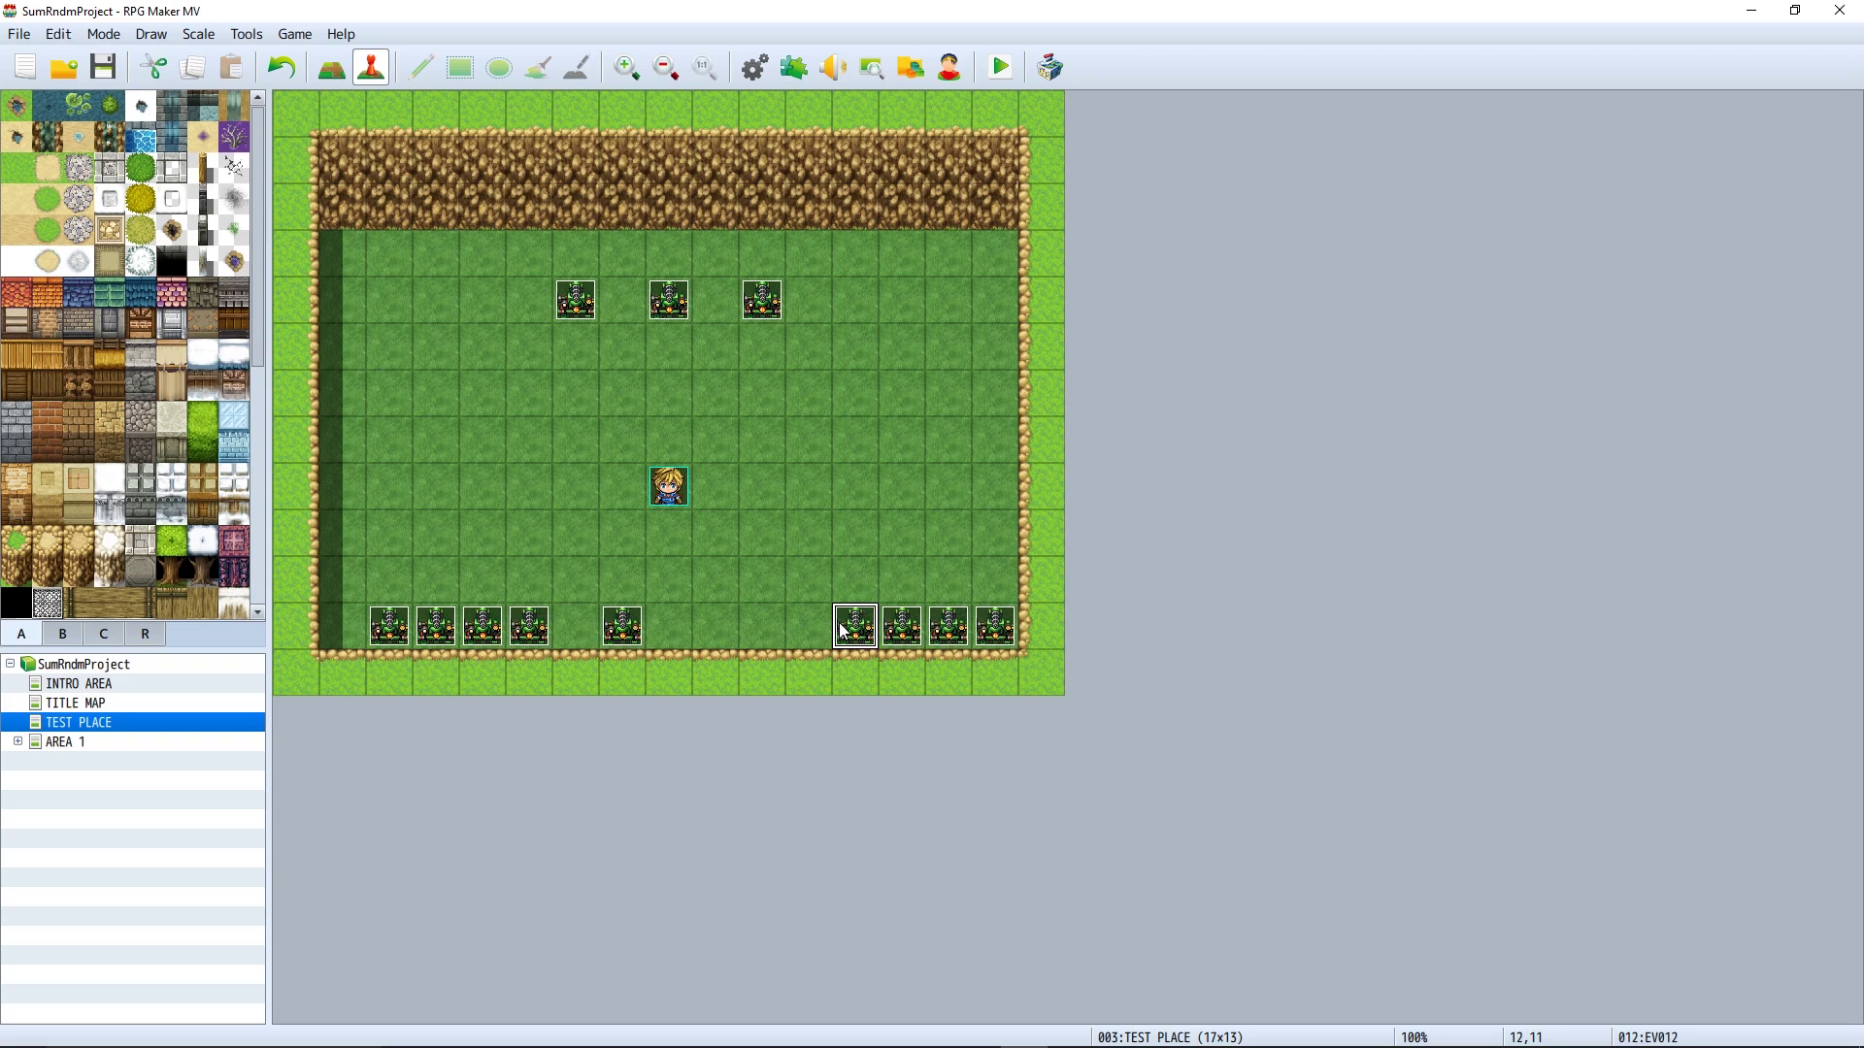
Disable the SRD_WindowSkinOption plugin in the project's plugin list and apply the change
click(792, 67)
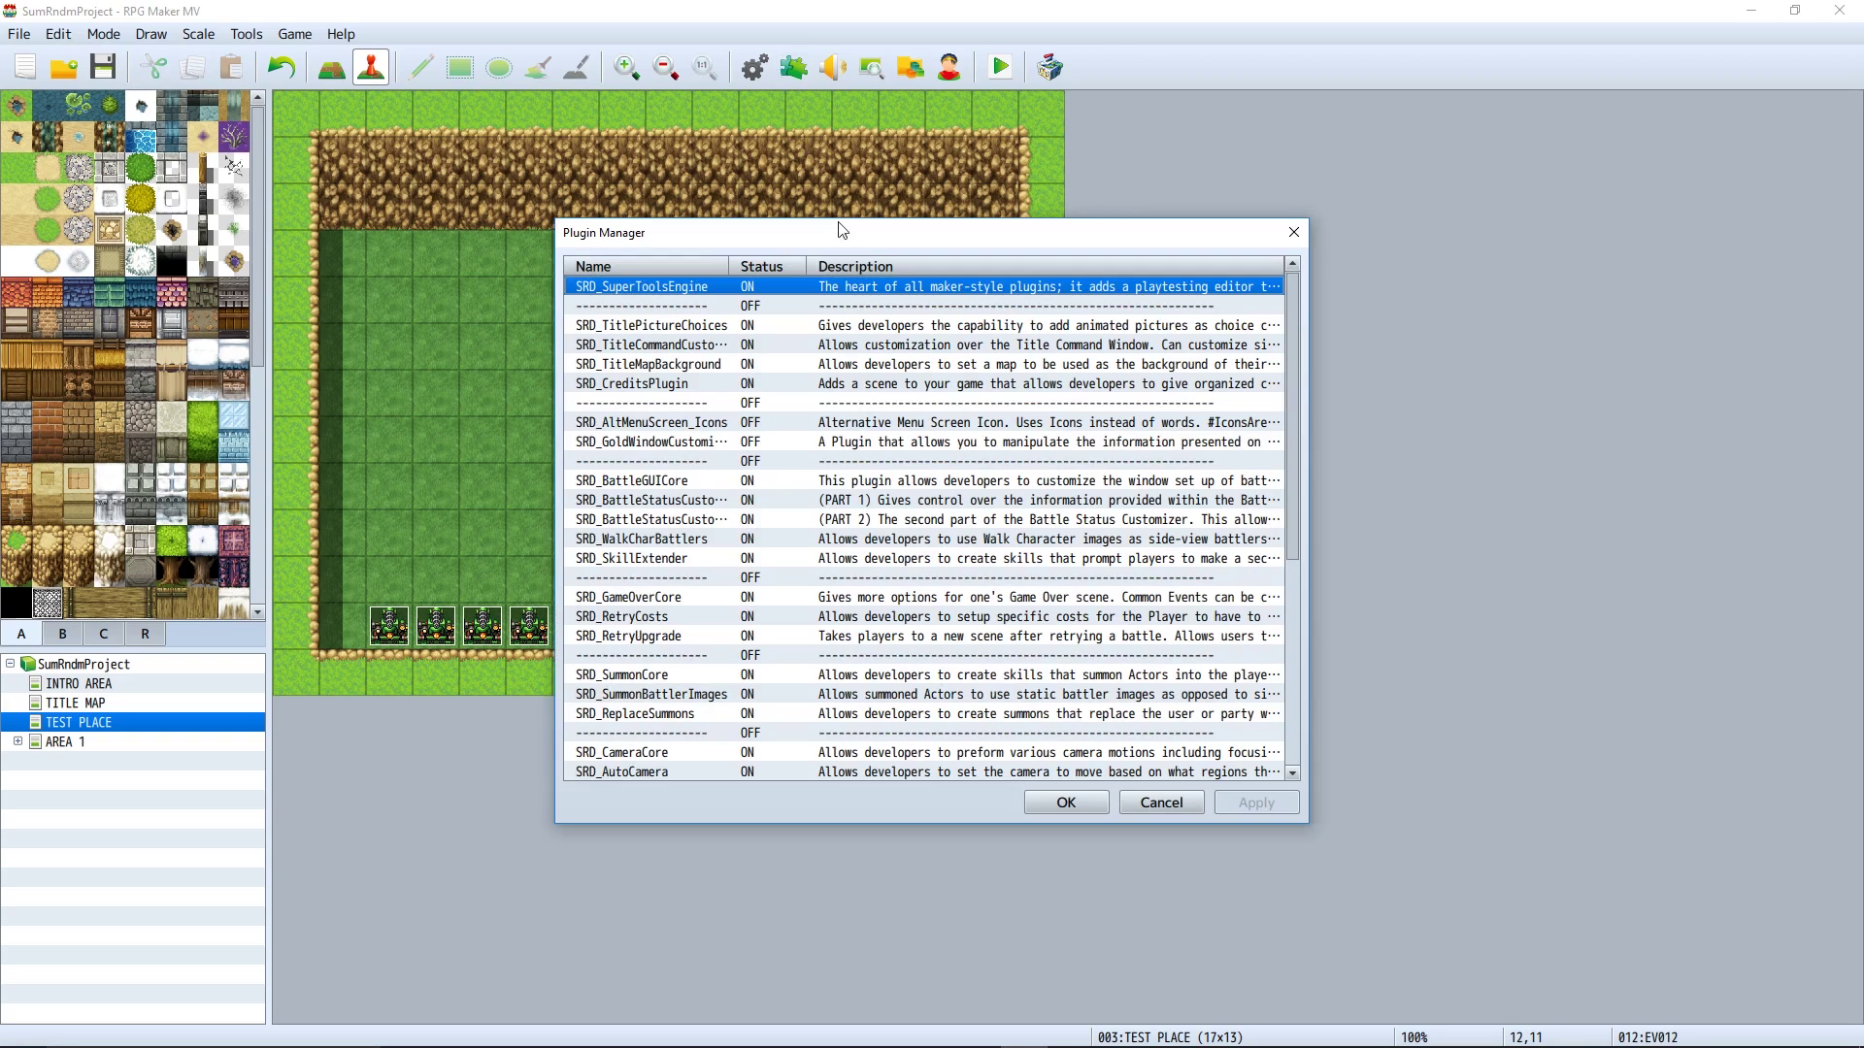
scroll(946, 485, down, 2)
scroll(947, 485, up, 2)
scroll(947, 486, down, 4)
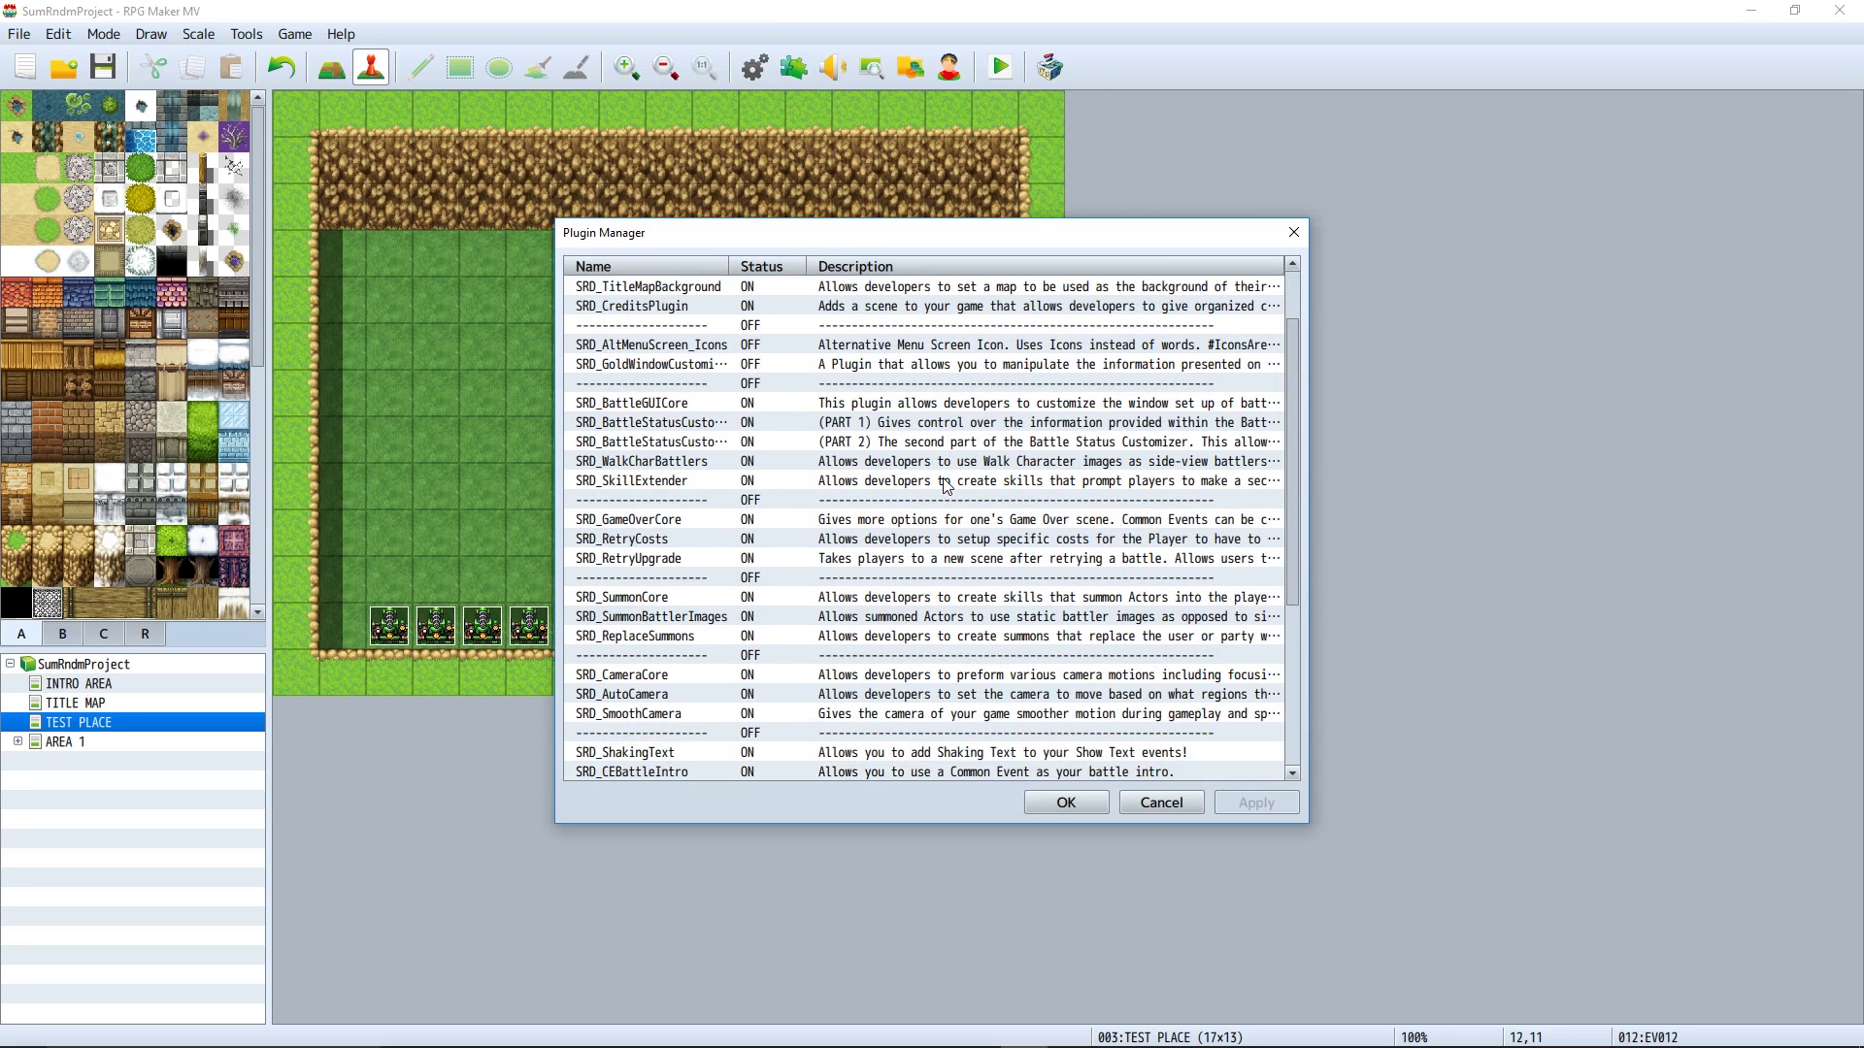
scroll(946, 485, down, 3)
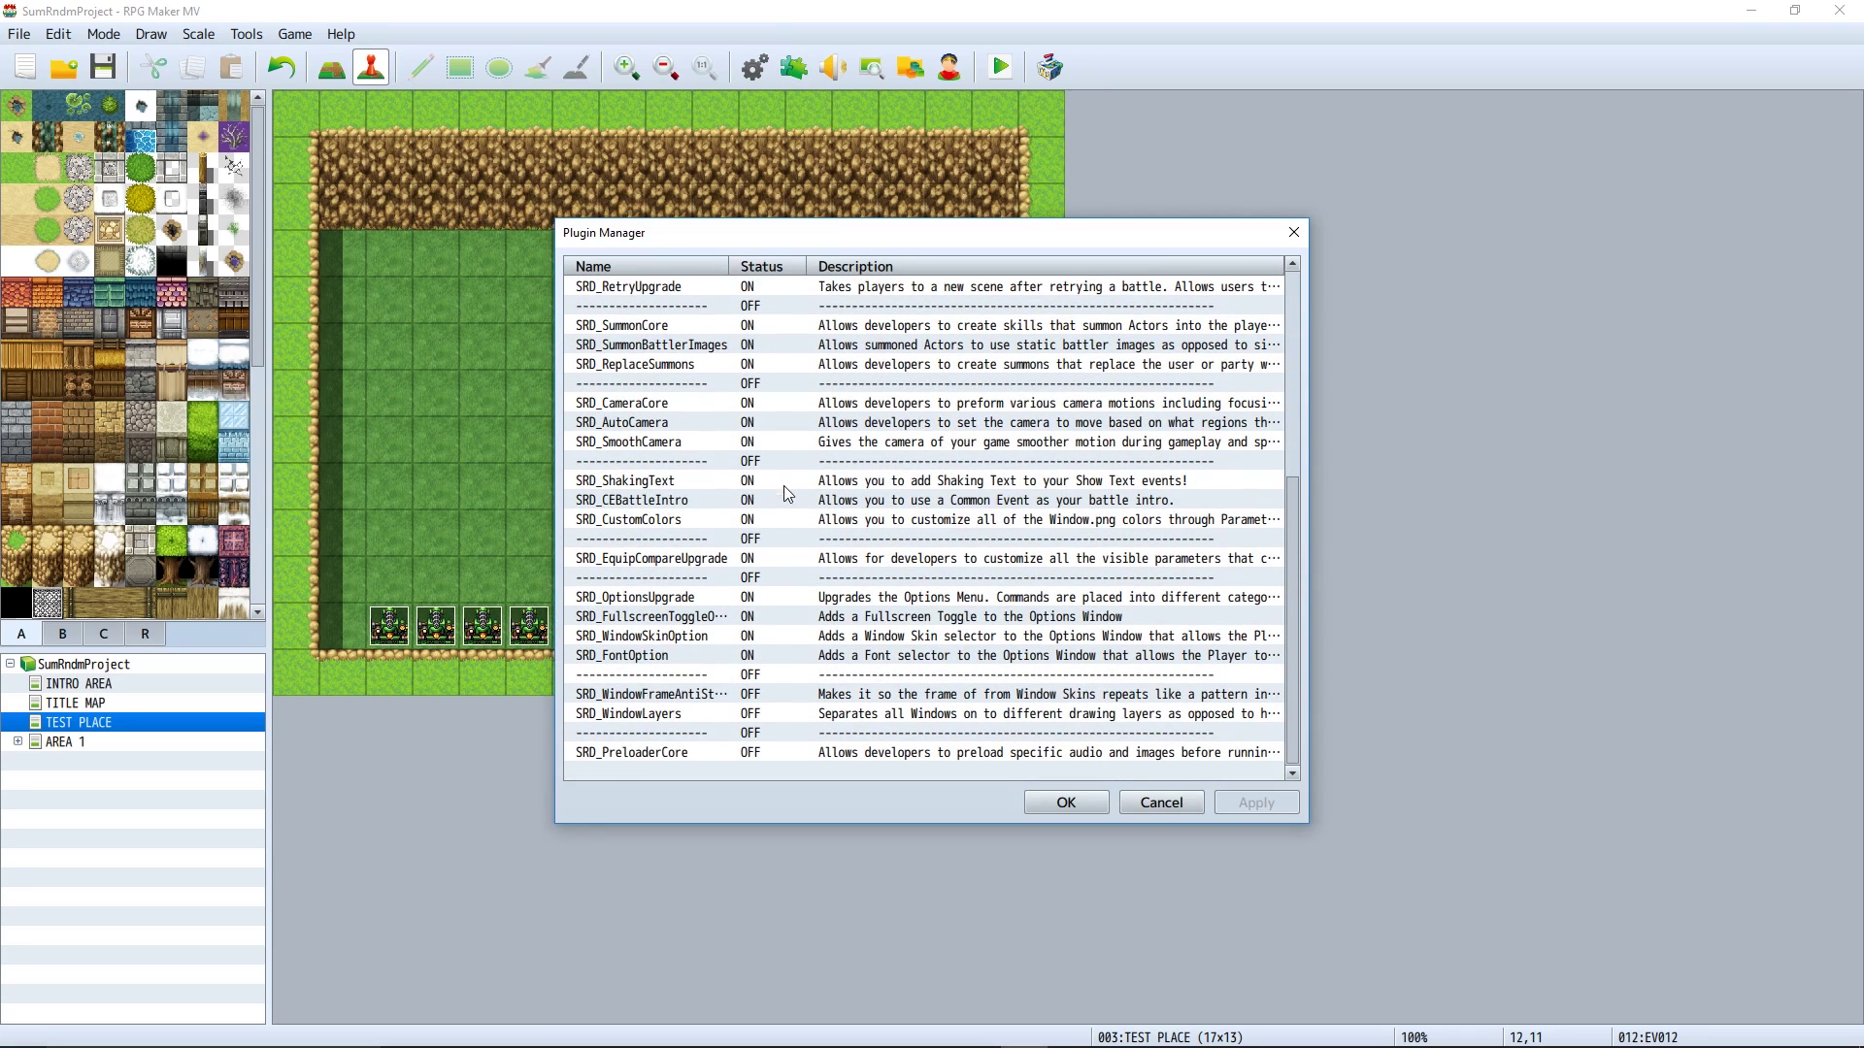
right_click(715, 641)
click(799, 818)
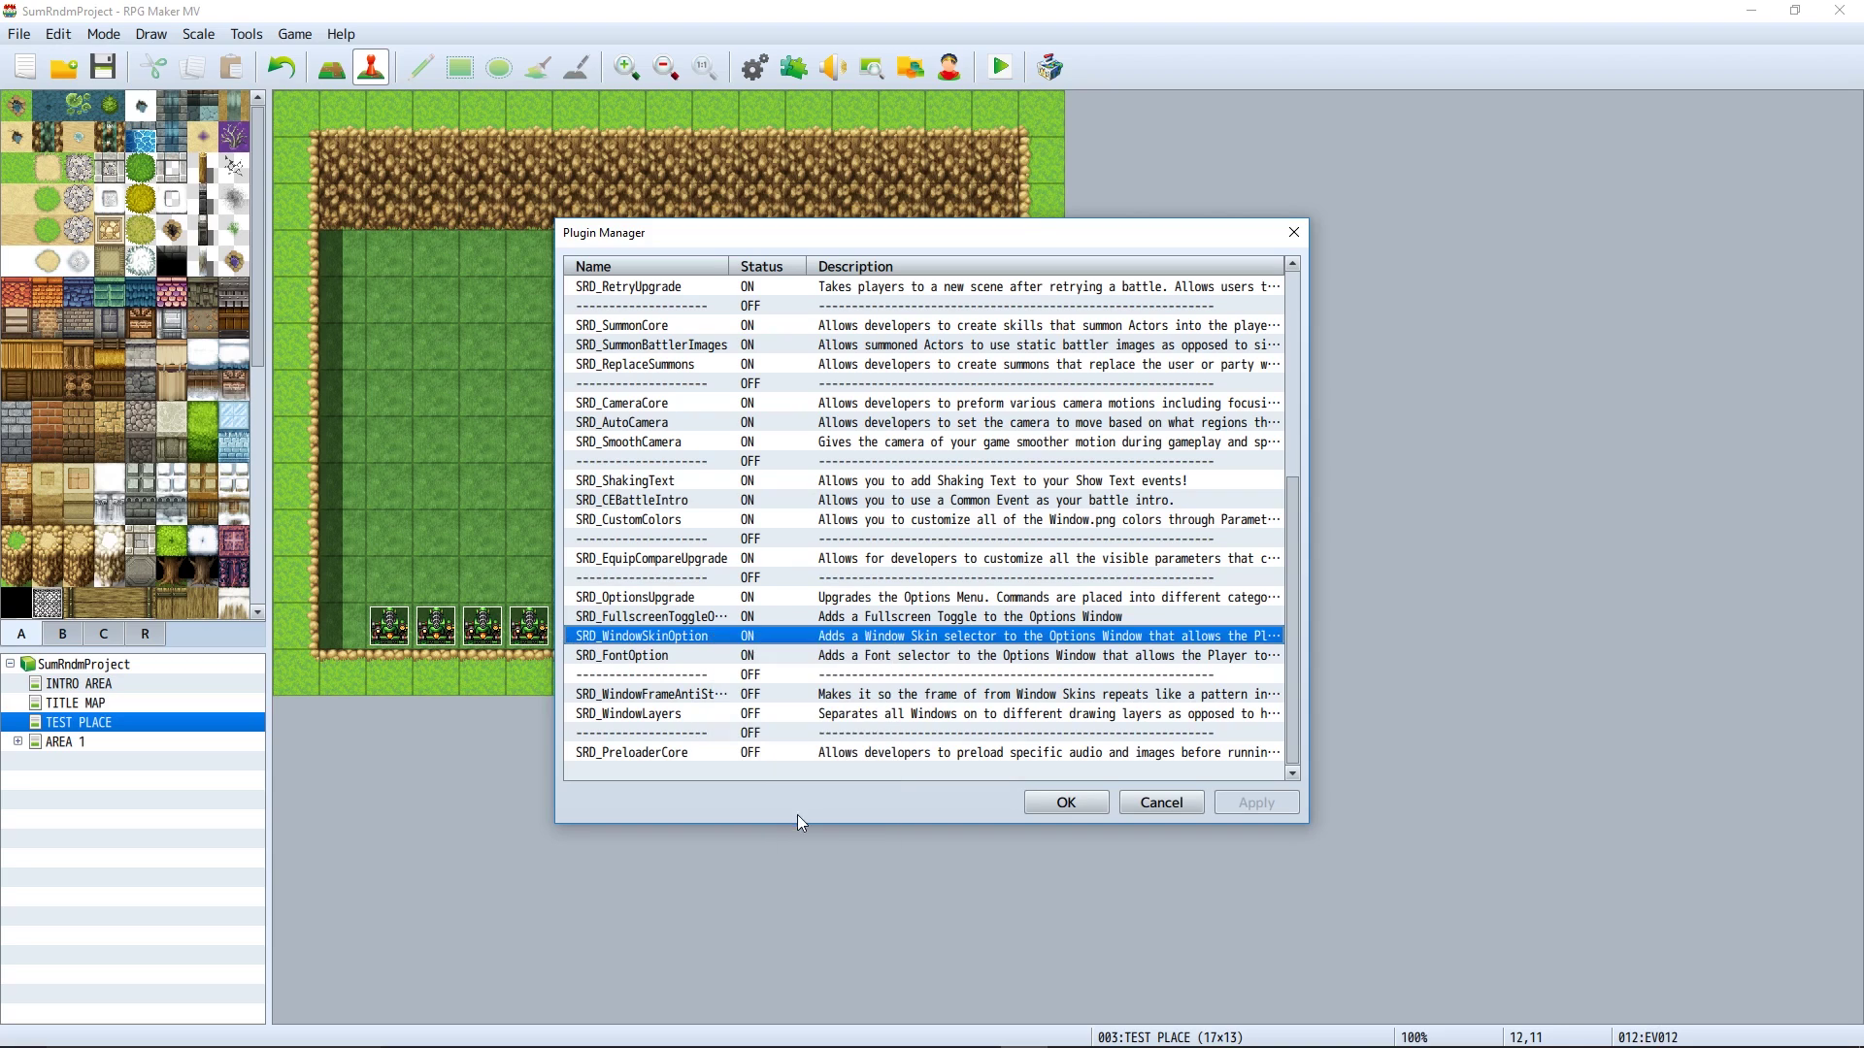
click(1249, 806)
click(1065, 803)
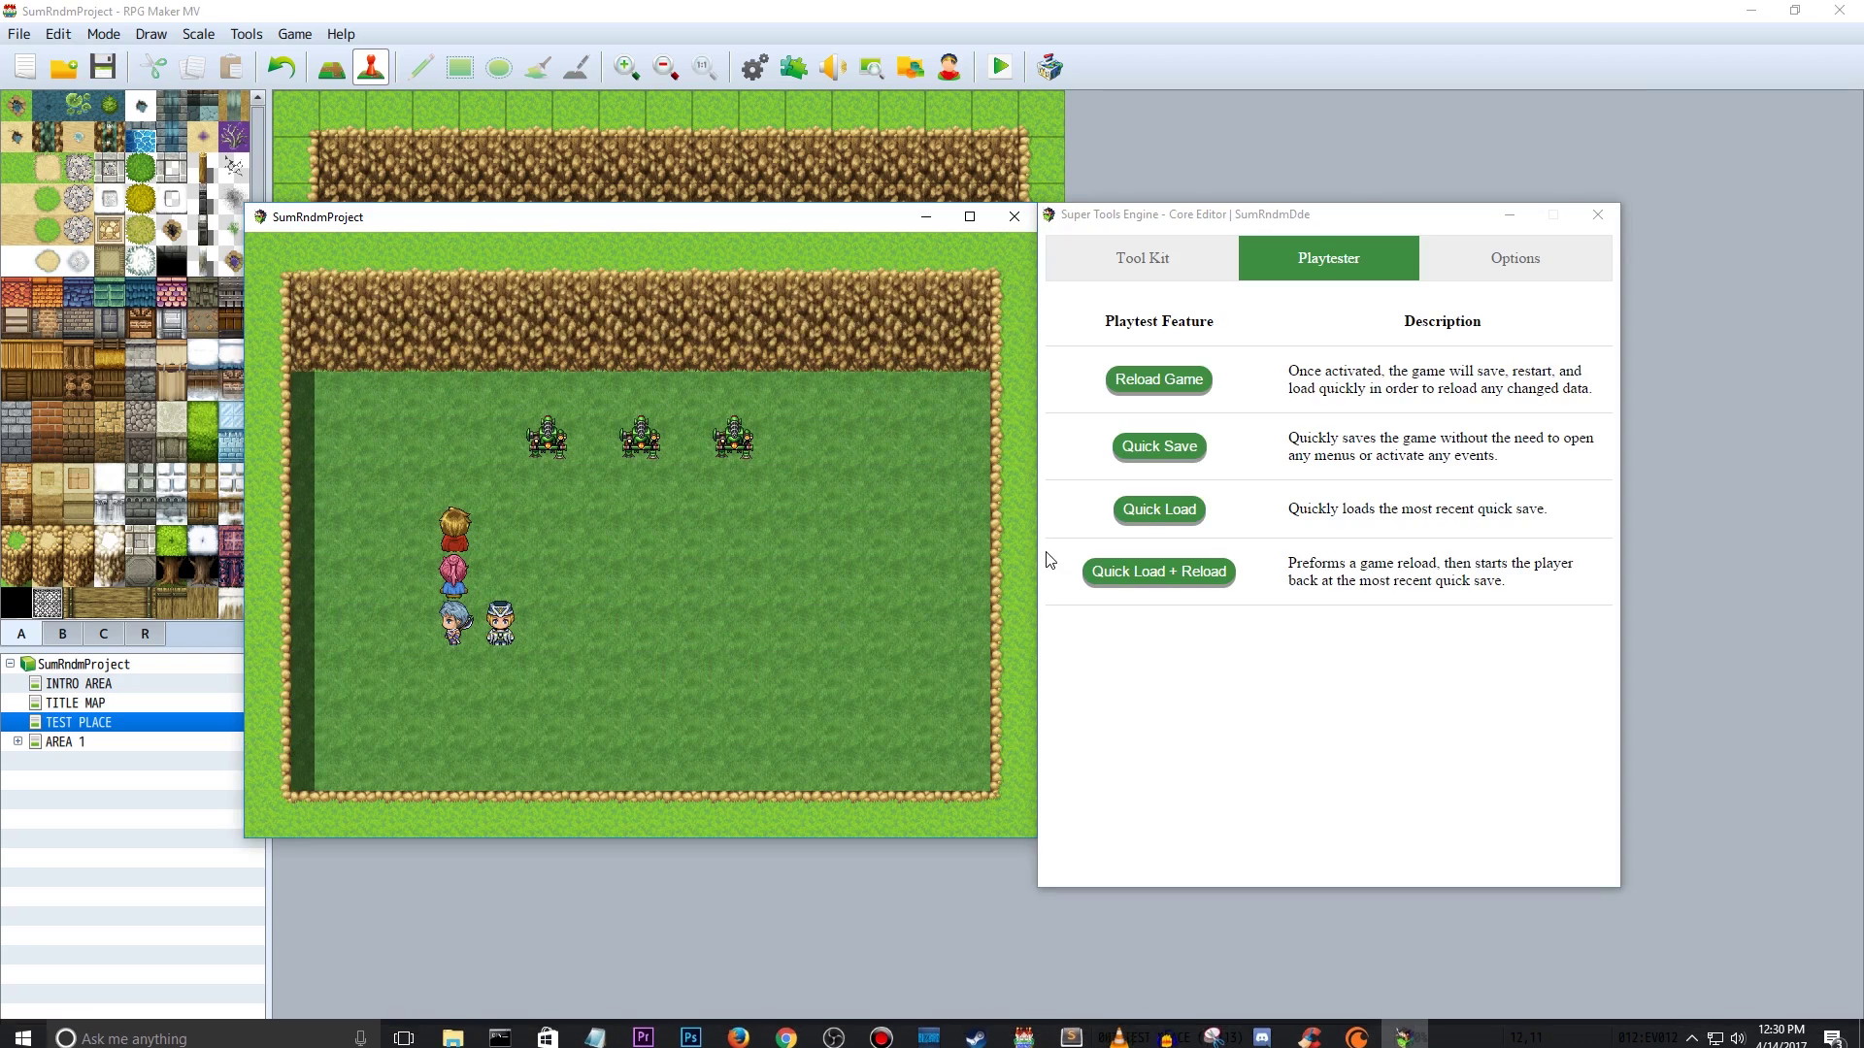
Reload the playtest game and check the General and Window categories of its in-game Options menu
click(1165, 381)
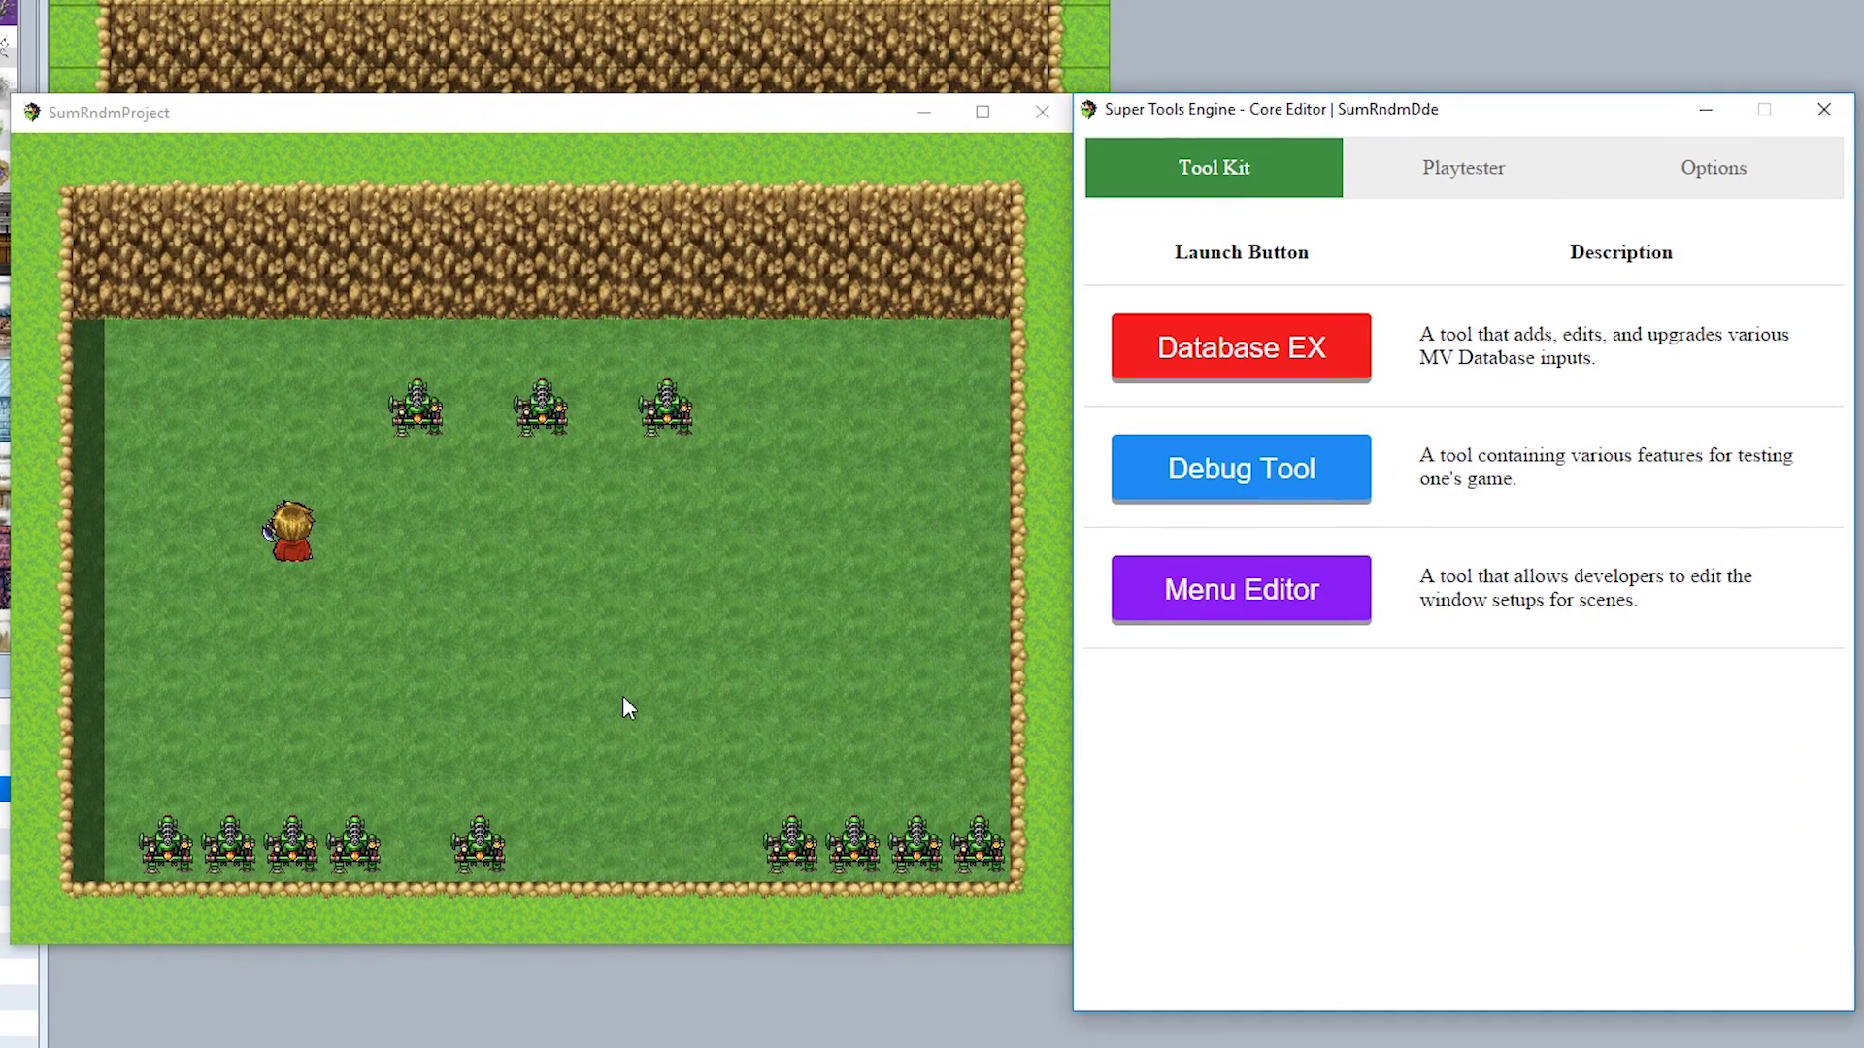
click(563, 732)
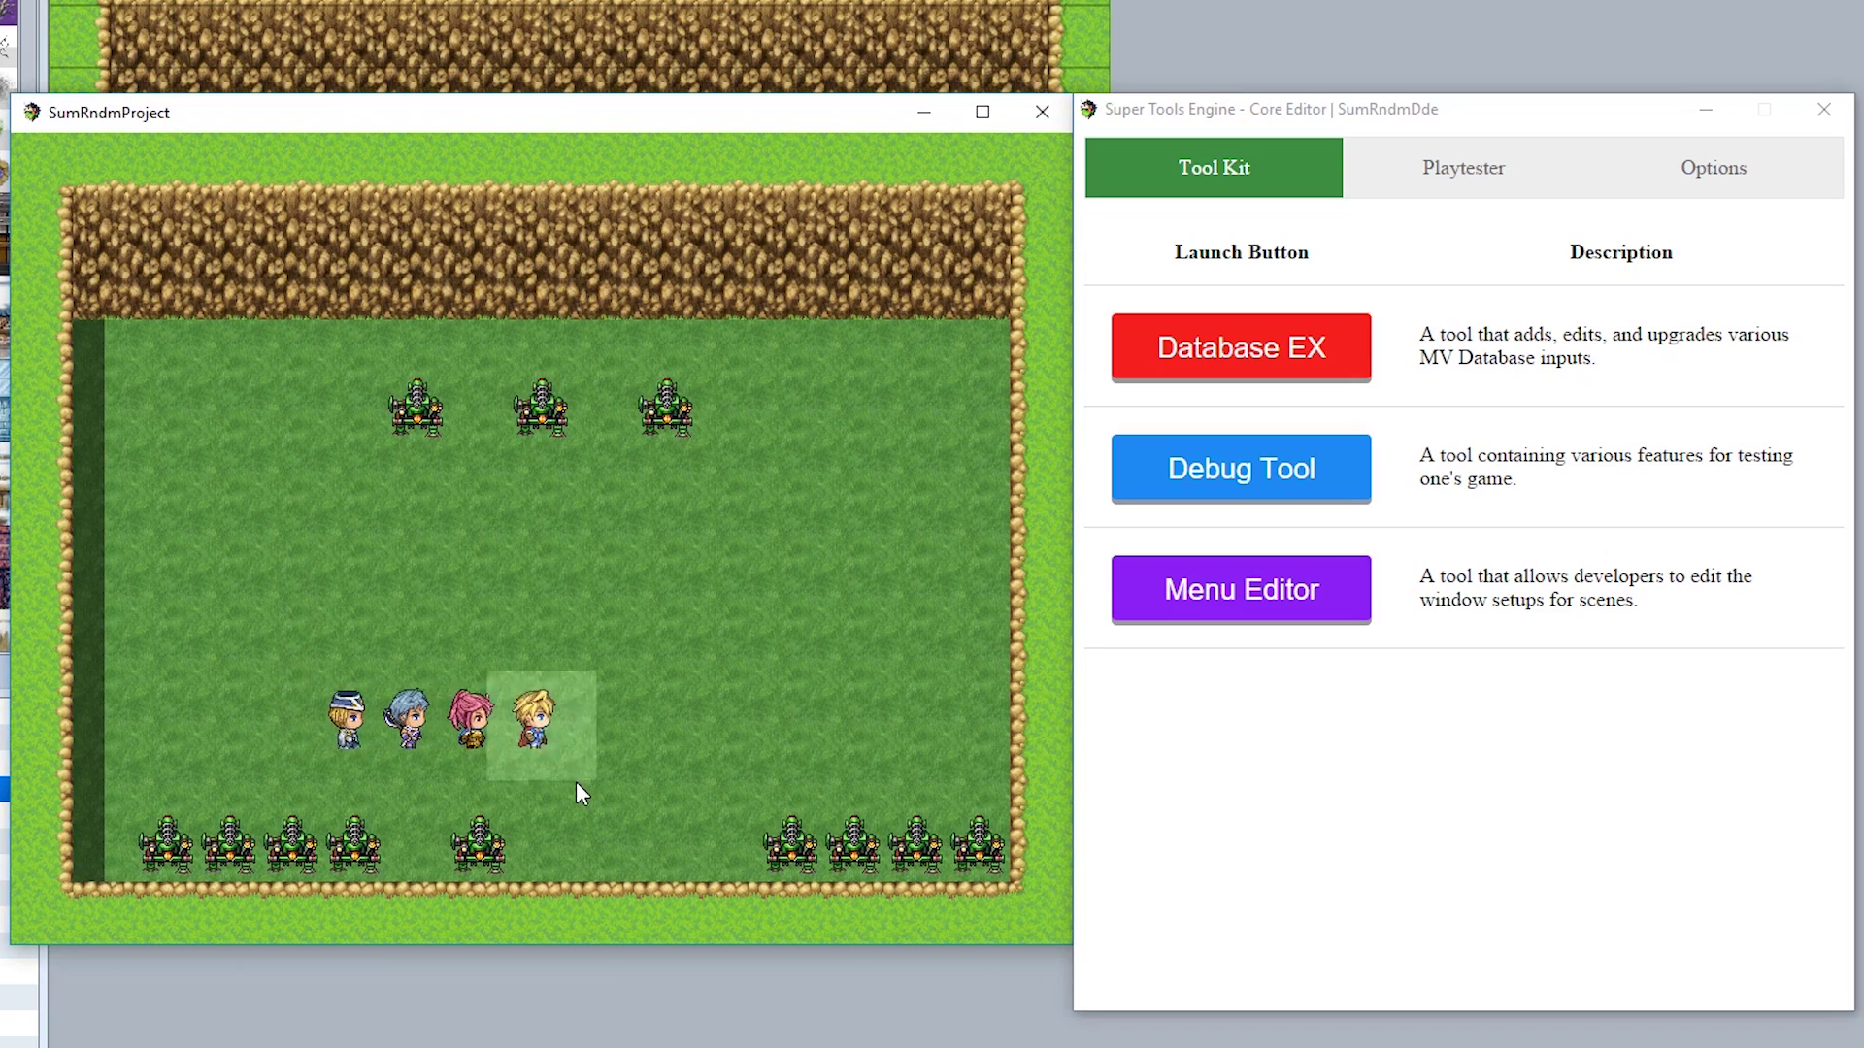
right_click(416, 573)
click(147, 423)
click(148, 424)
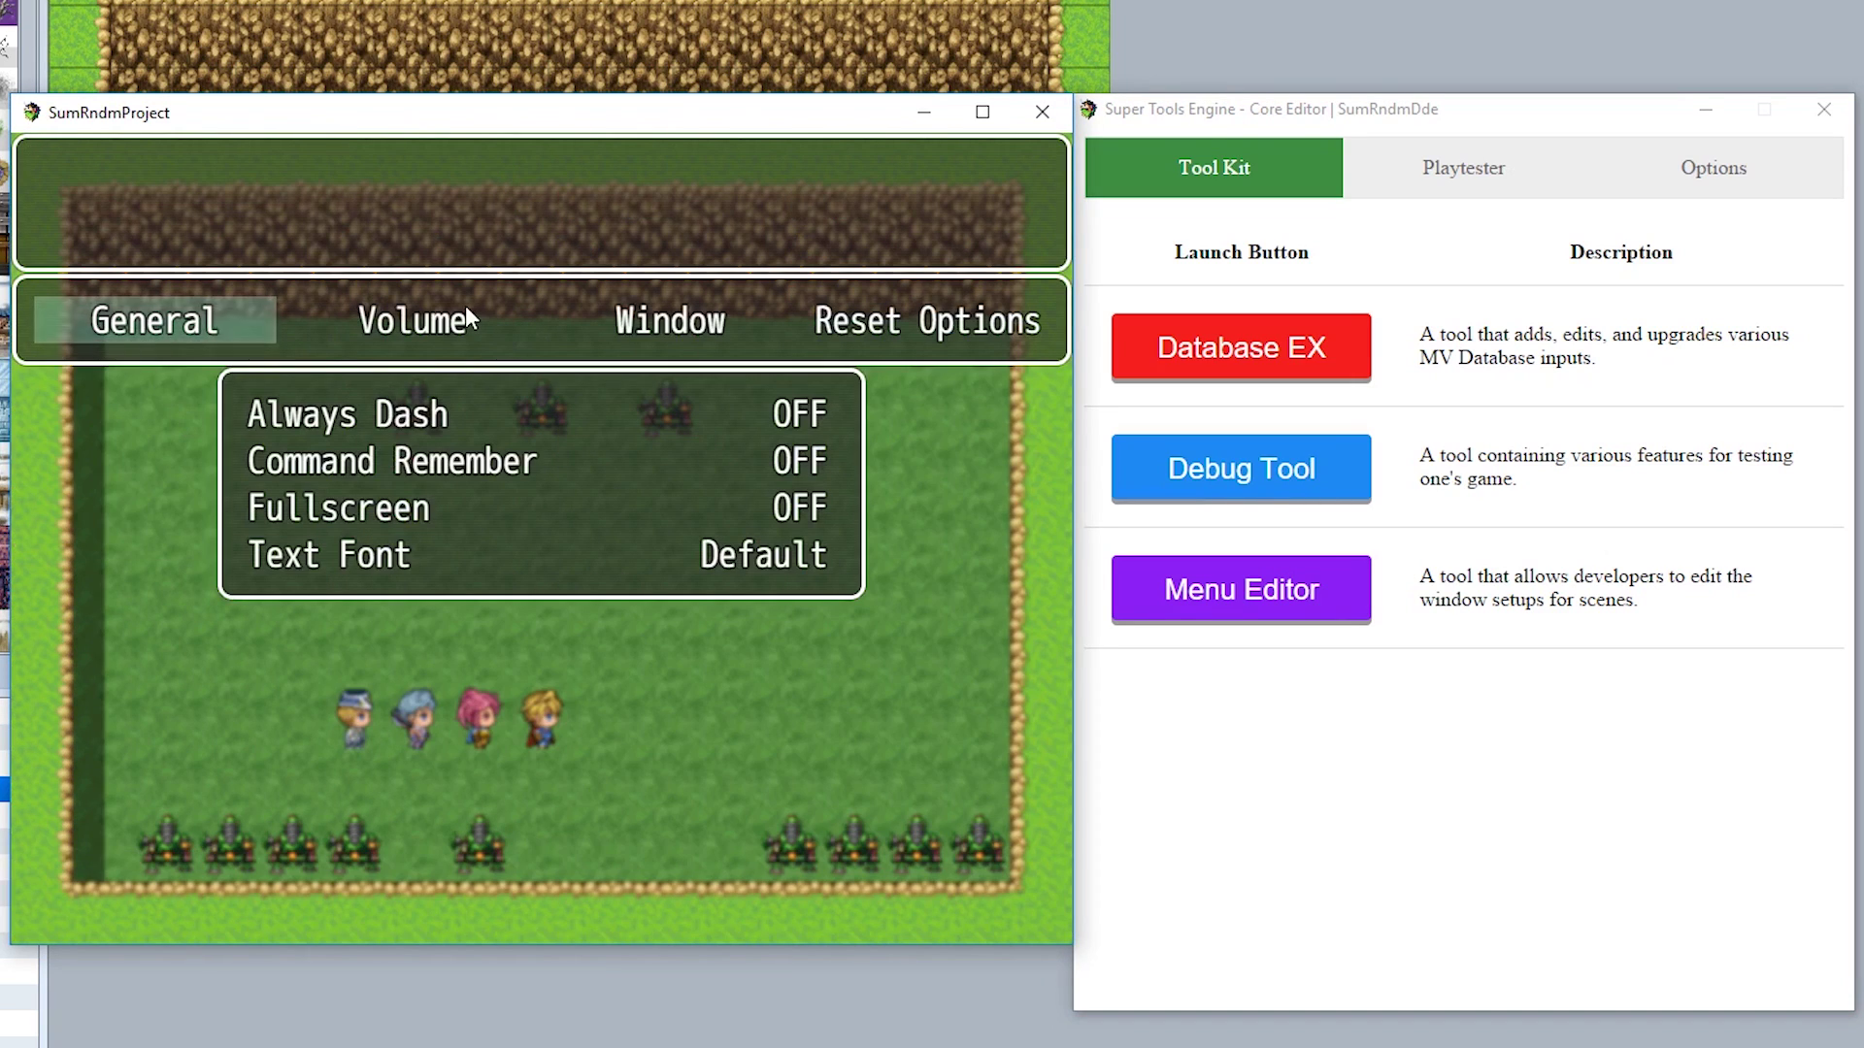
click(264, 326)
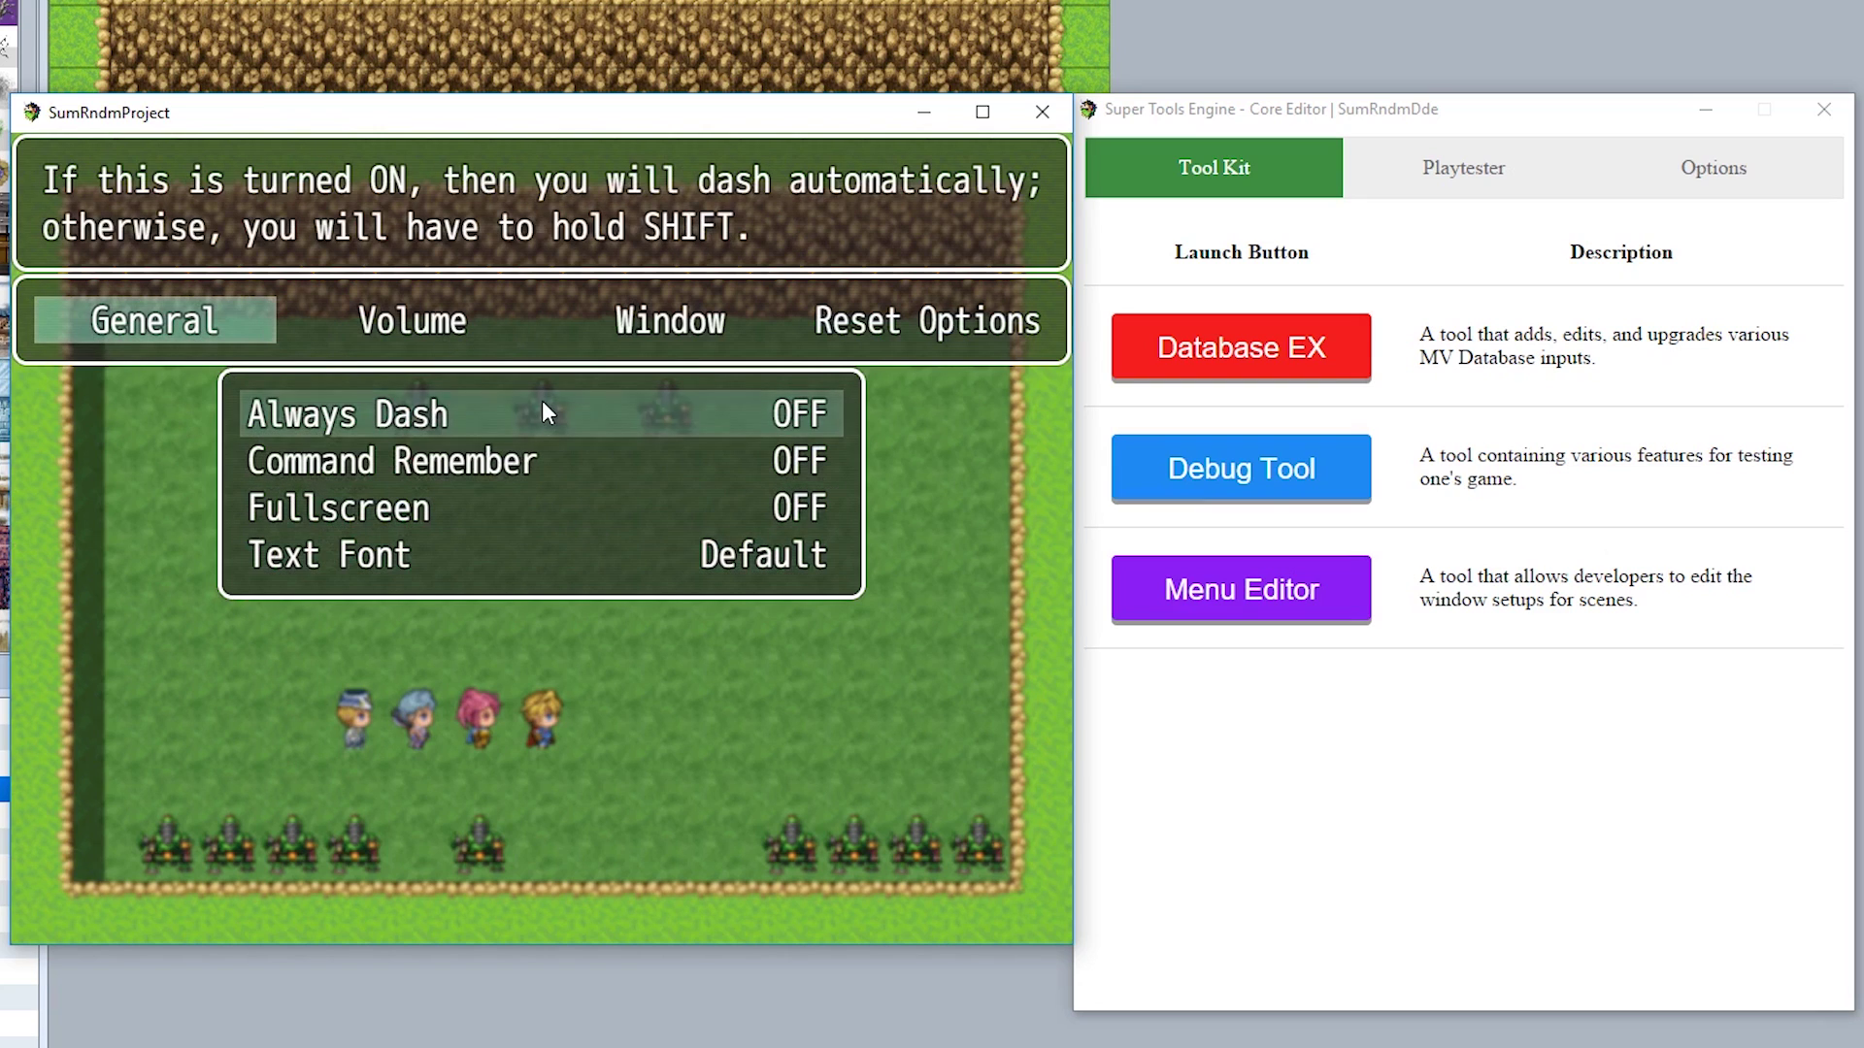
right_click(801, 667)
click(707, 323)
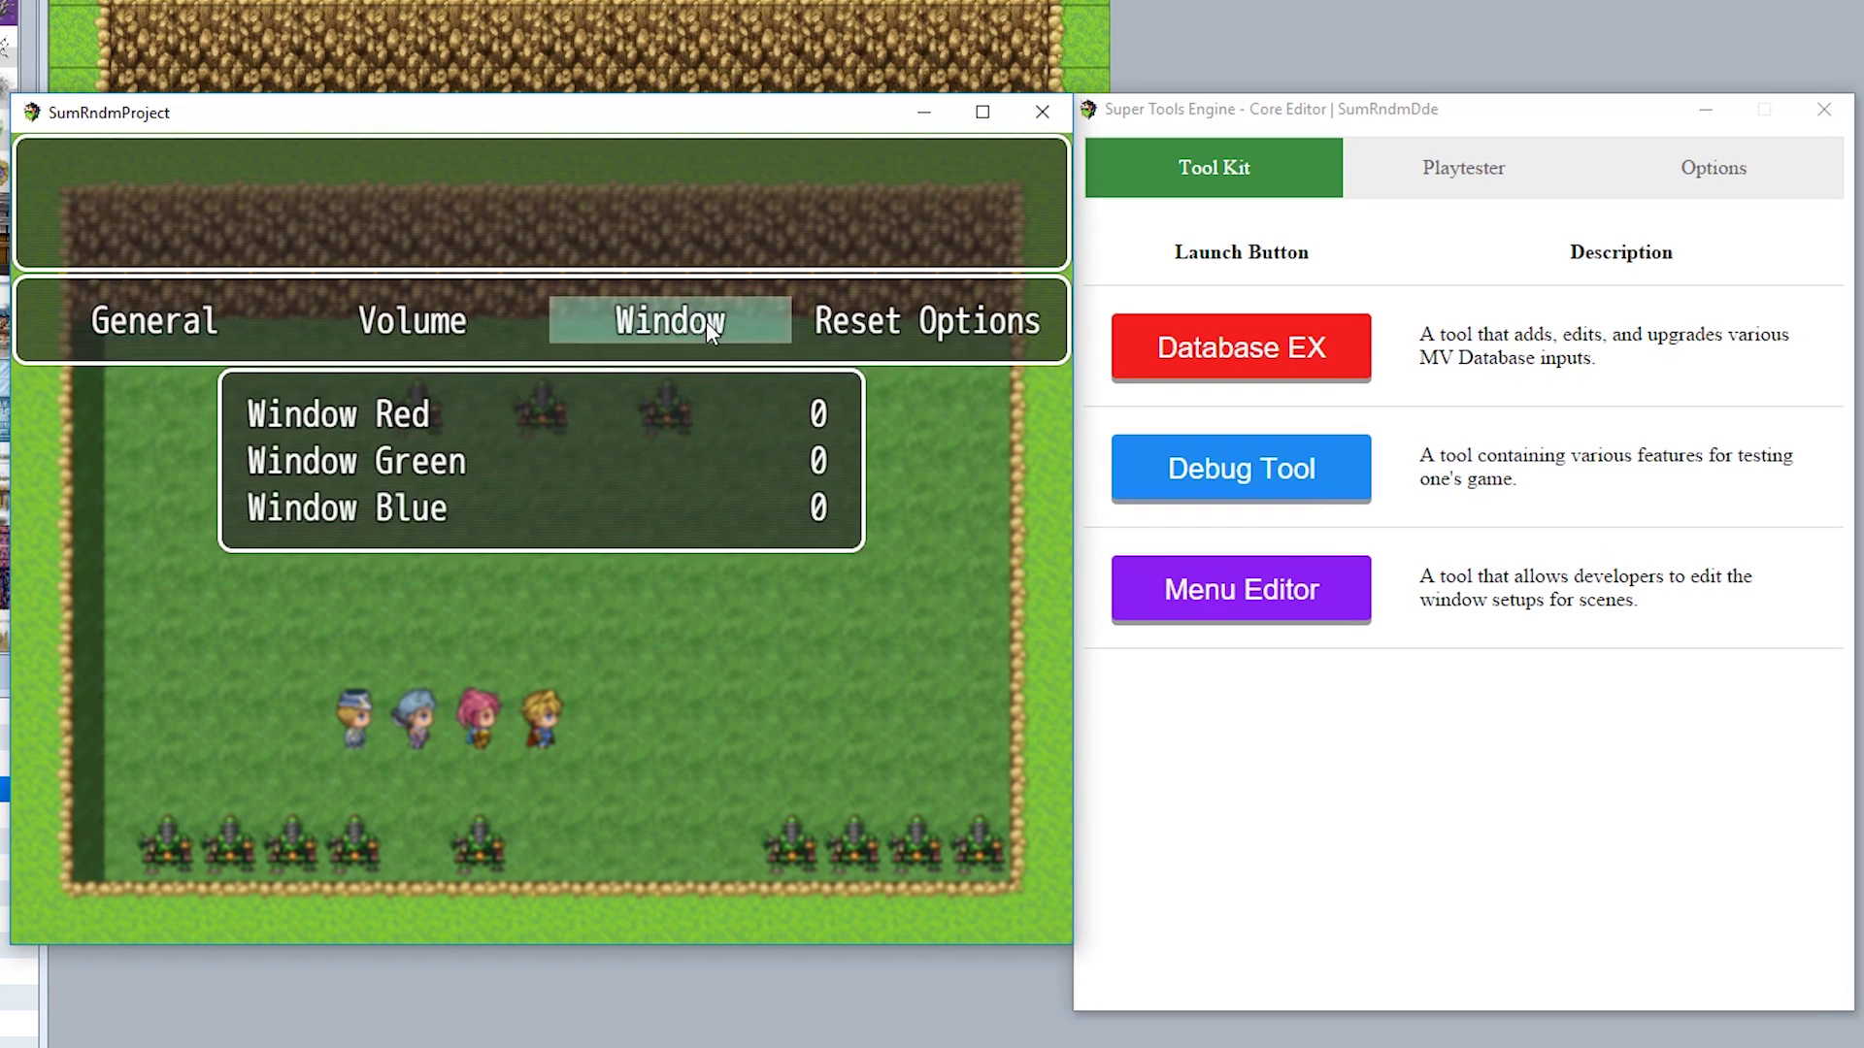
right_click(831, 675)
right_click(830, 675)
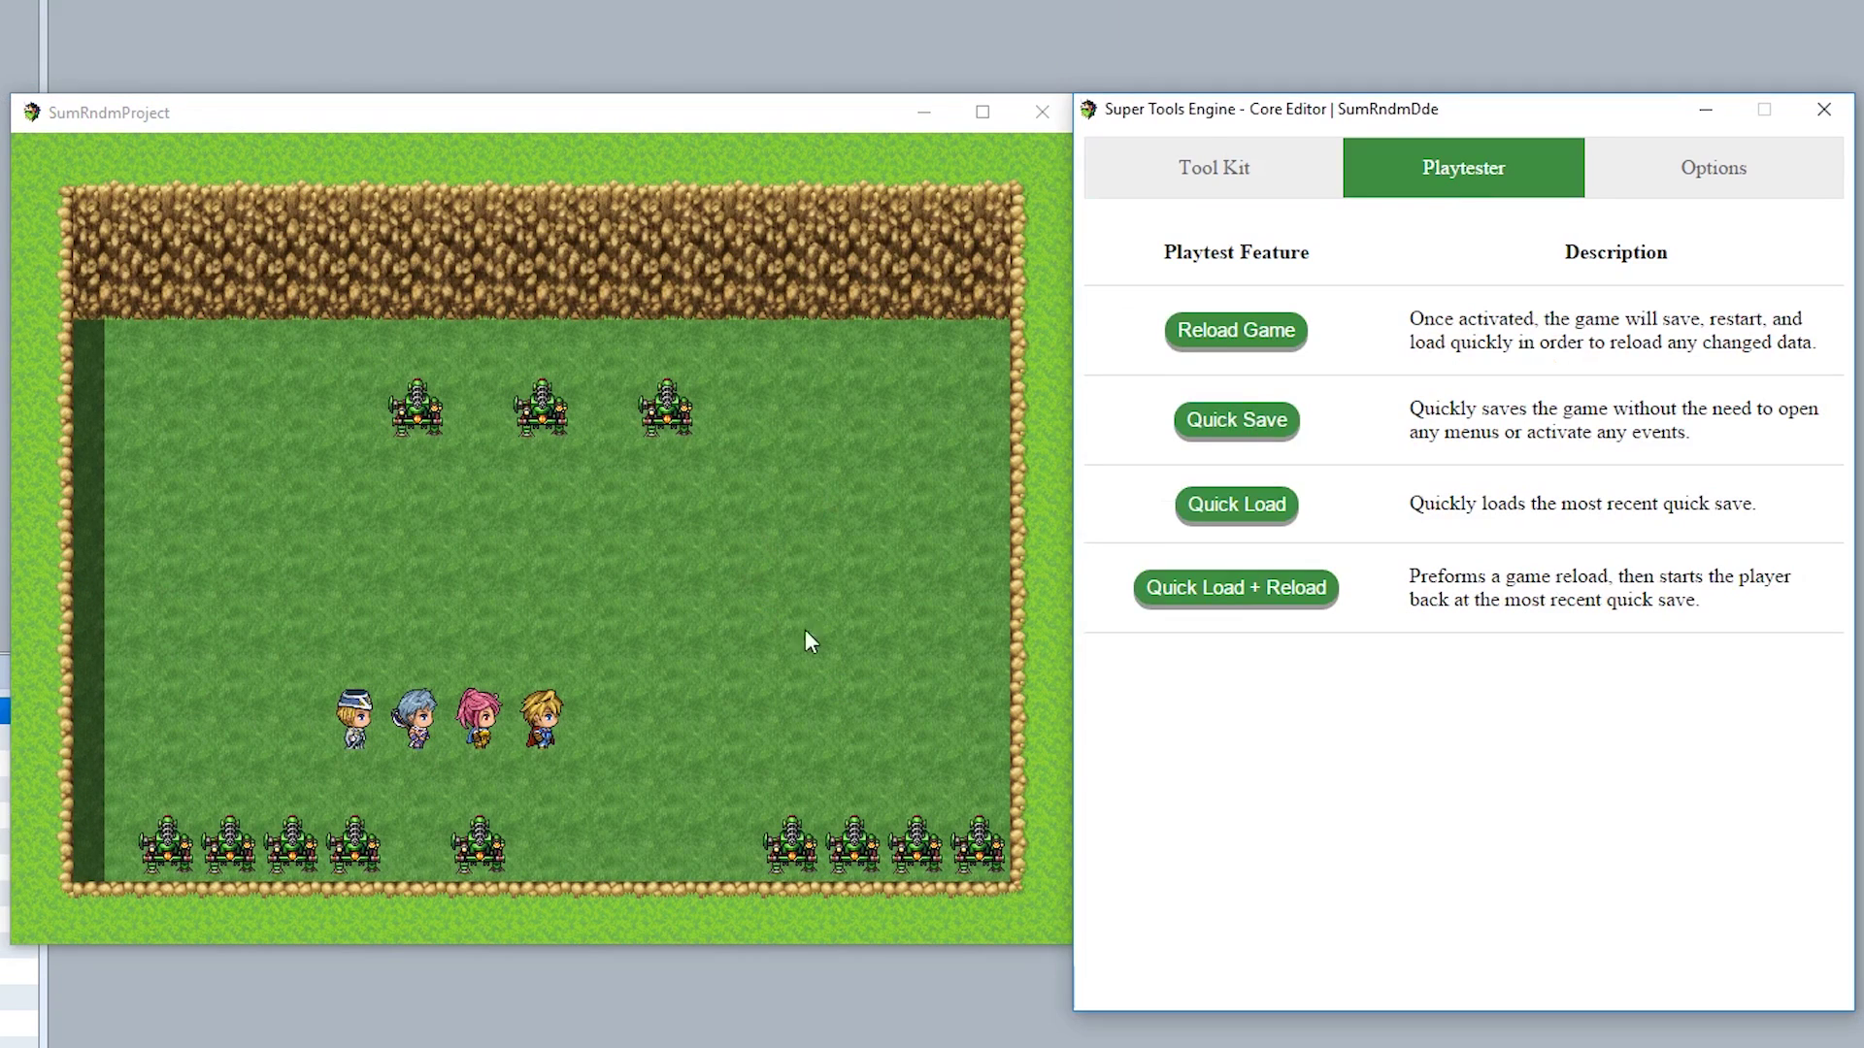
Walk the party to several spots on the grass and quick save the game
click(841, 655)
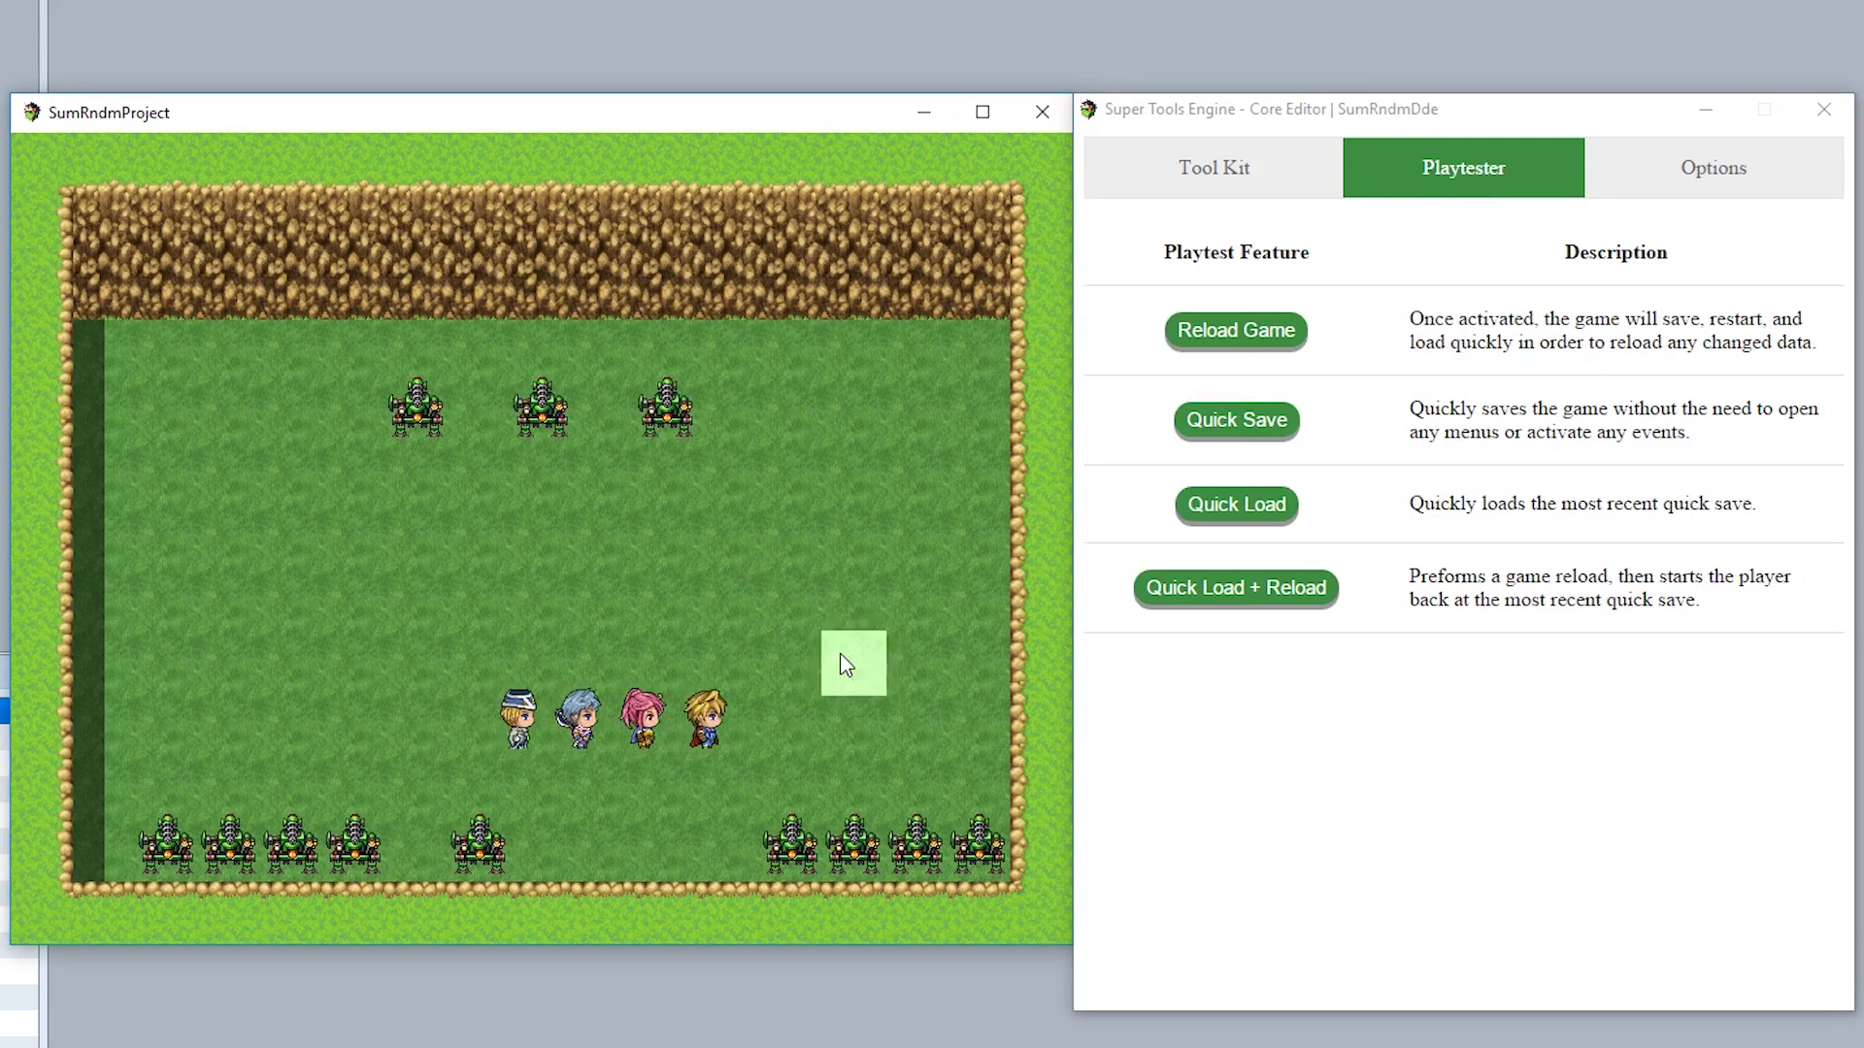
click(505, 597)
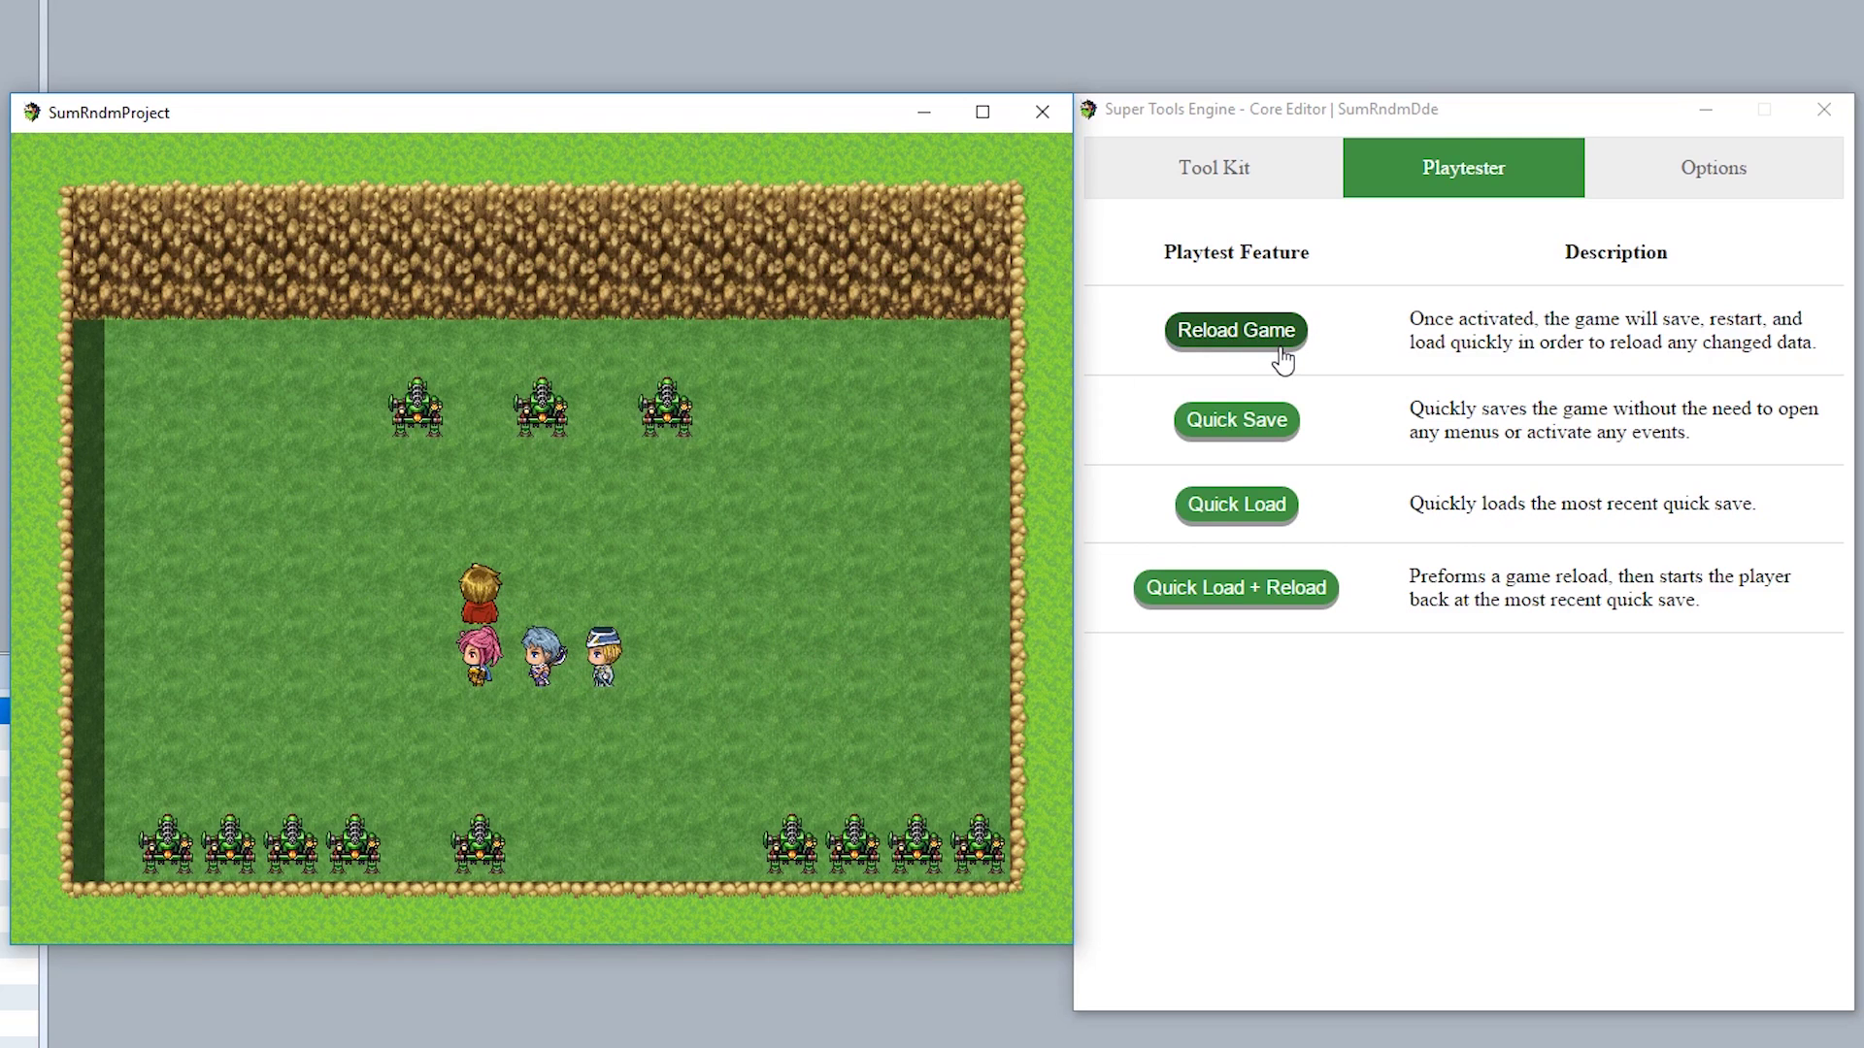
click(789, 592)
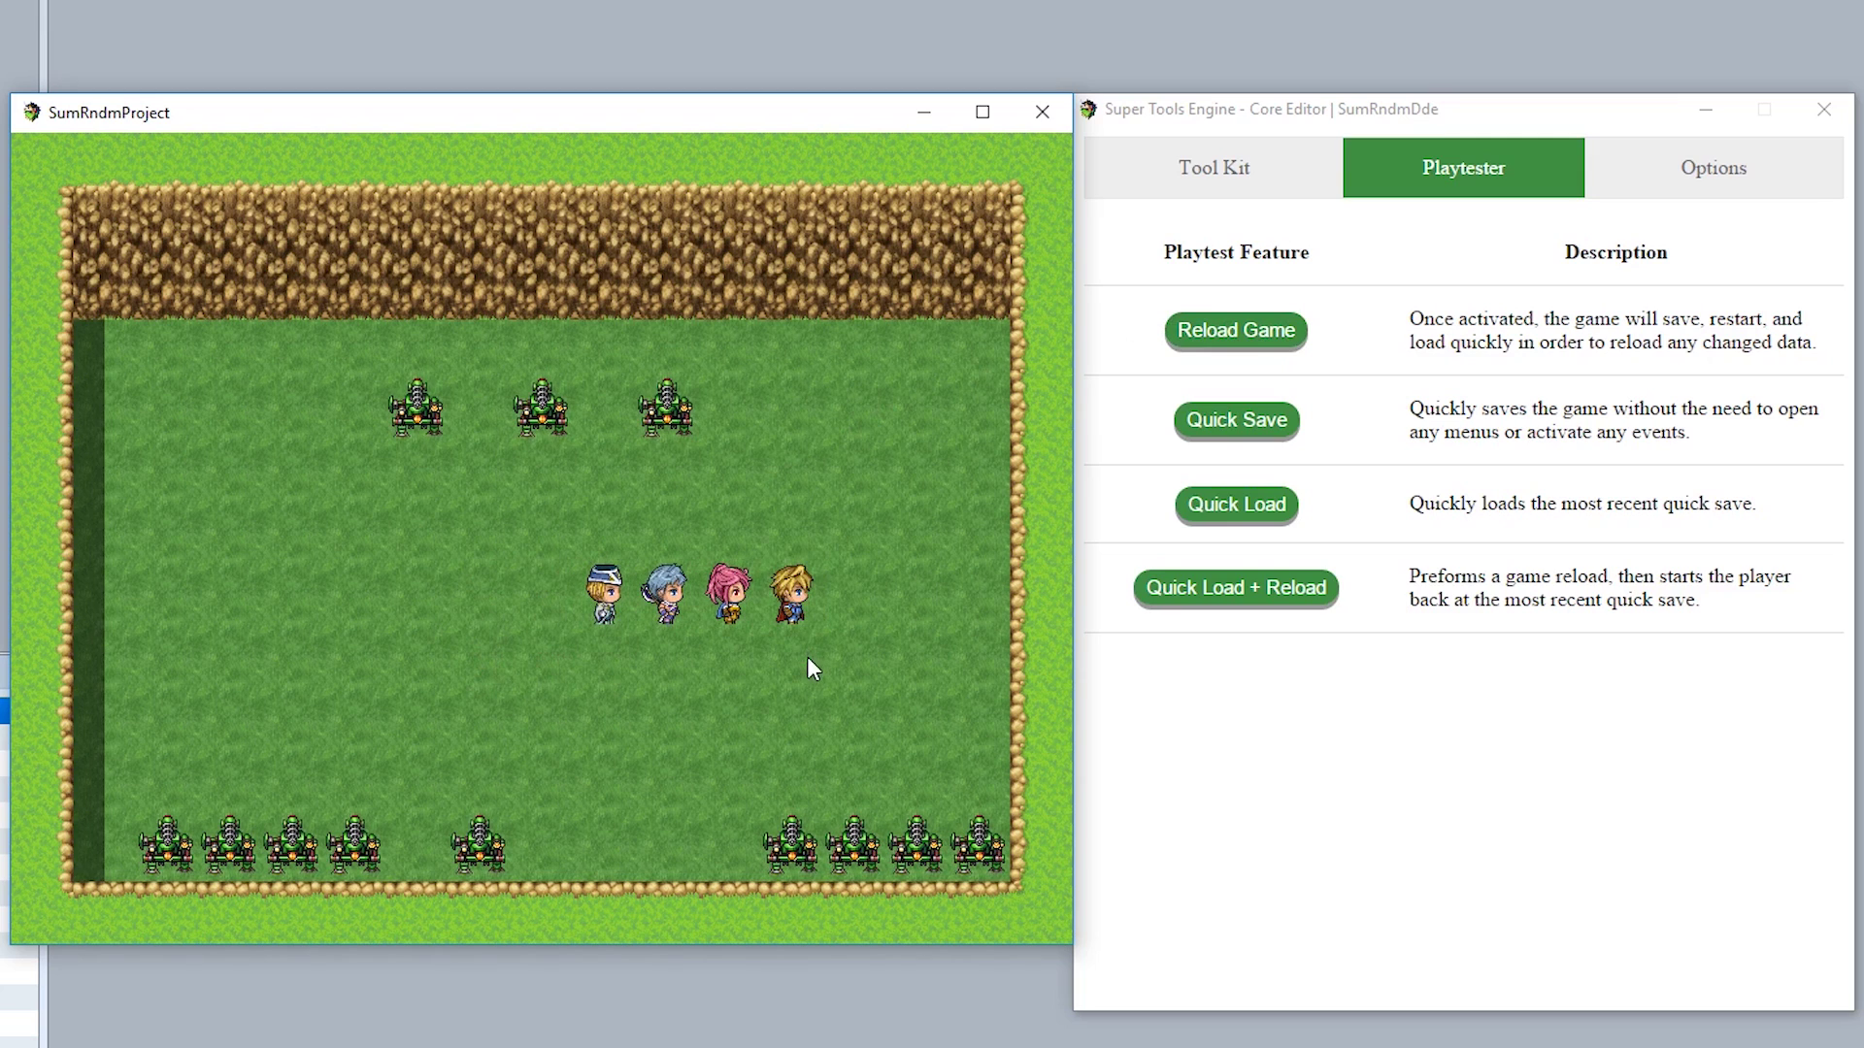
click(1241, 429)
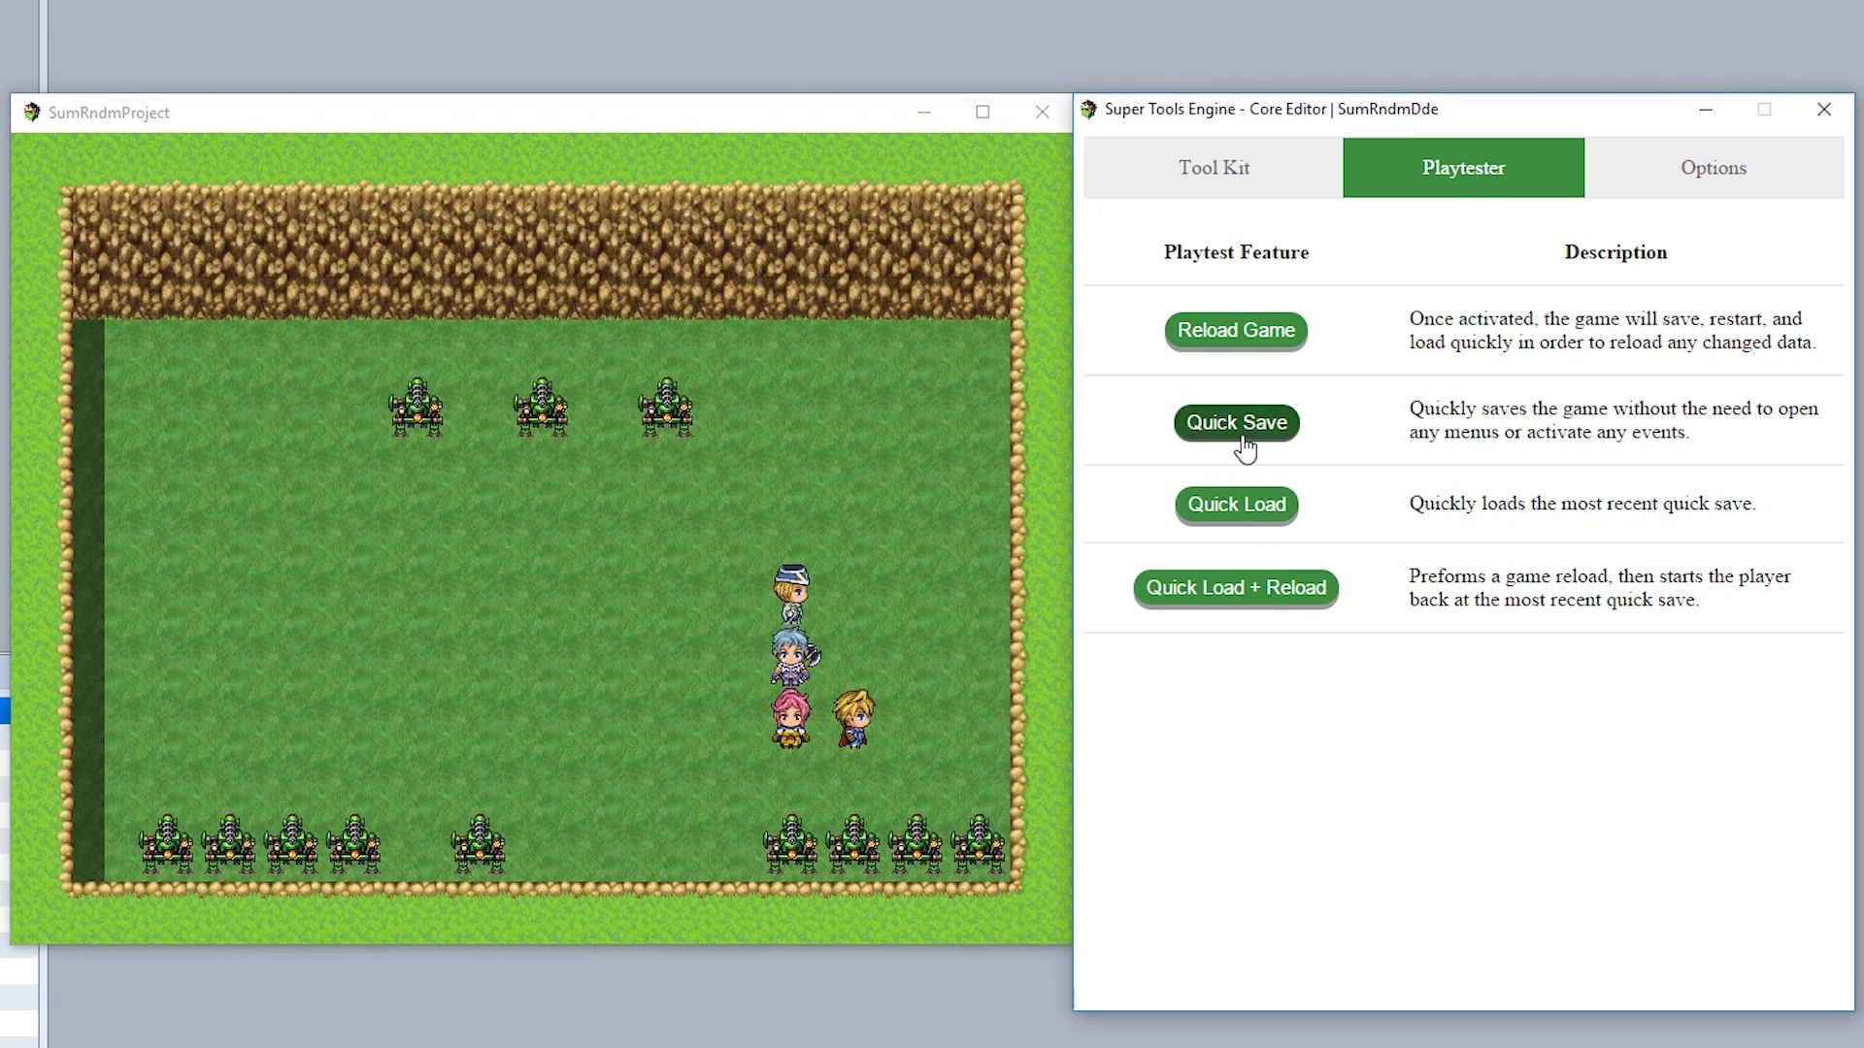
Walk the party to the map's upper-left grass corner and quick load the most recent save
click(476, 652)
click(248, 588)
click(175, 342)
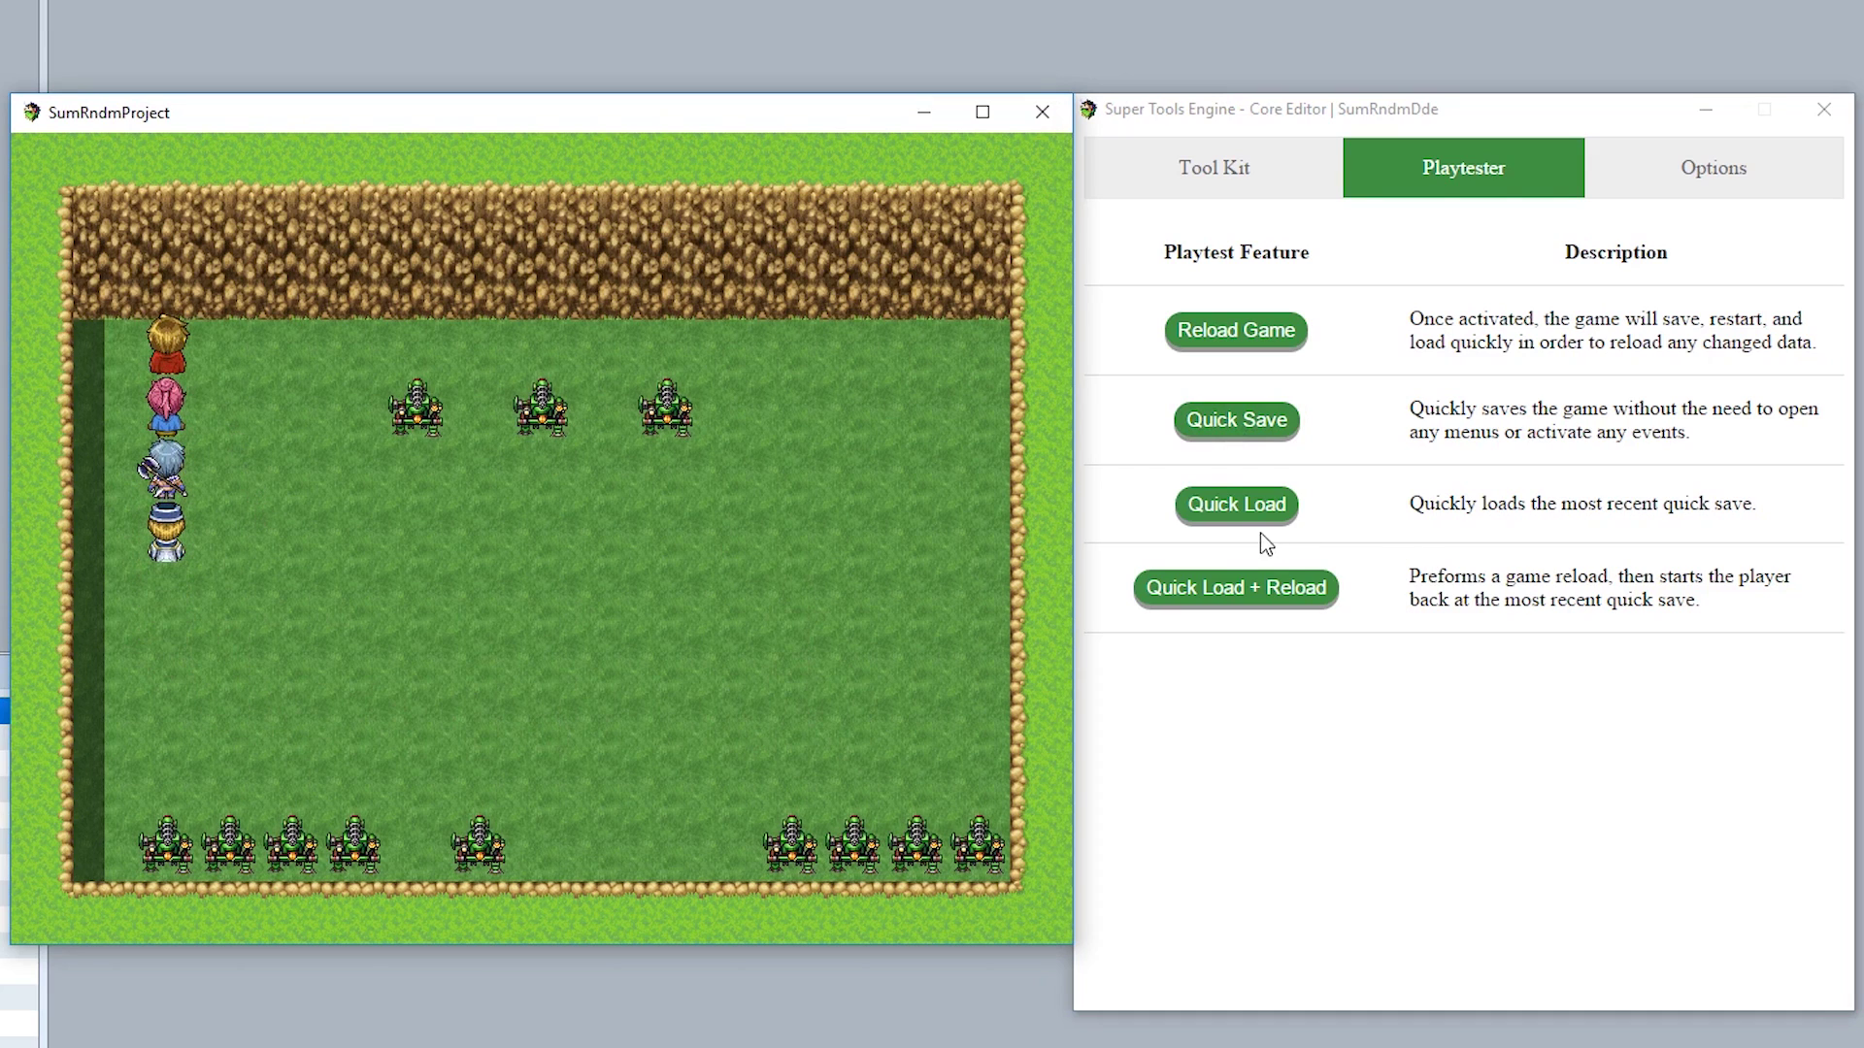
click(1237, 504)
Walk the party around the map, passing below the upper statues and returning to the lower grass
click(718, 665)
click(476, 675)
click(870, 660)
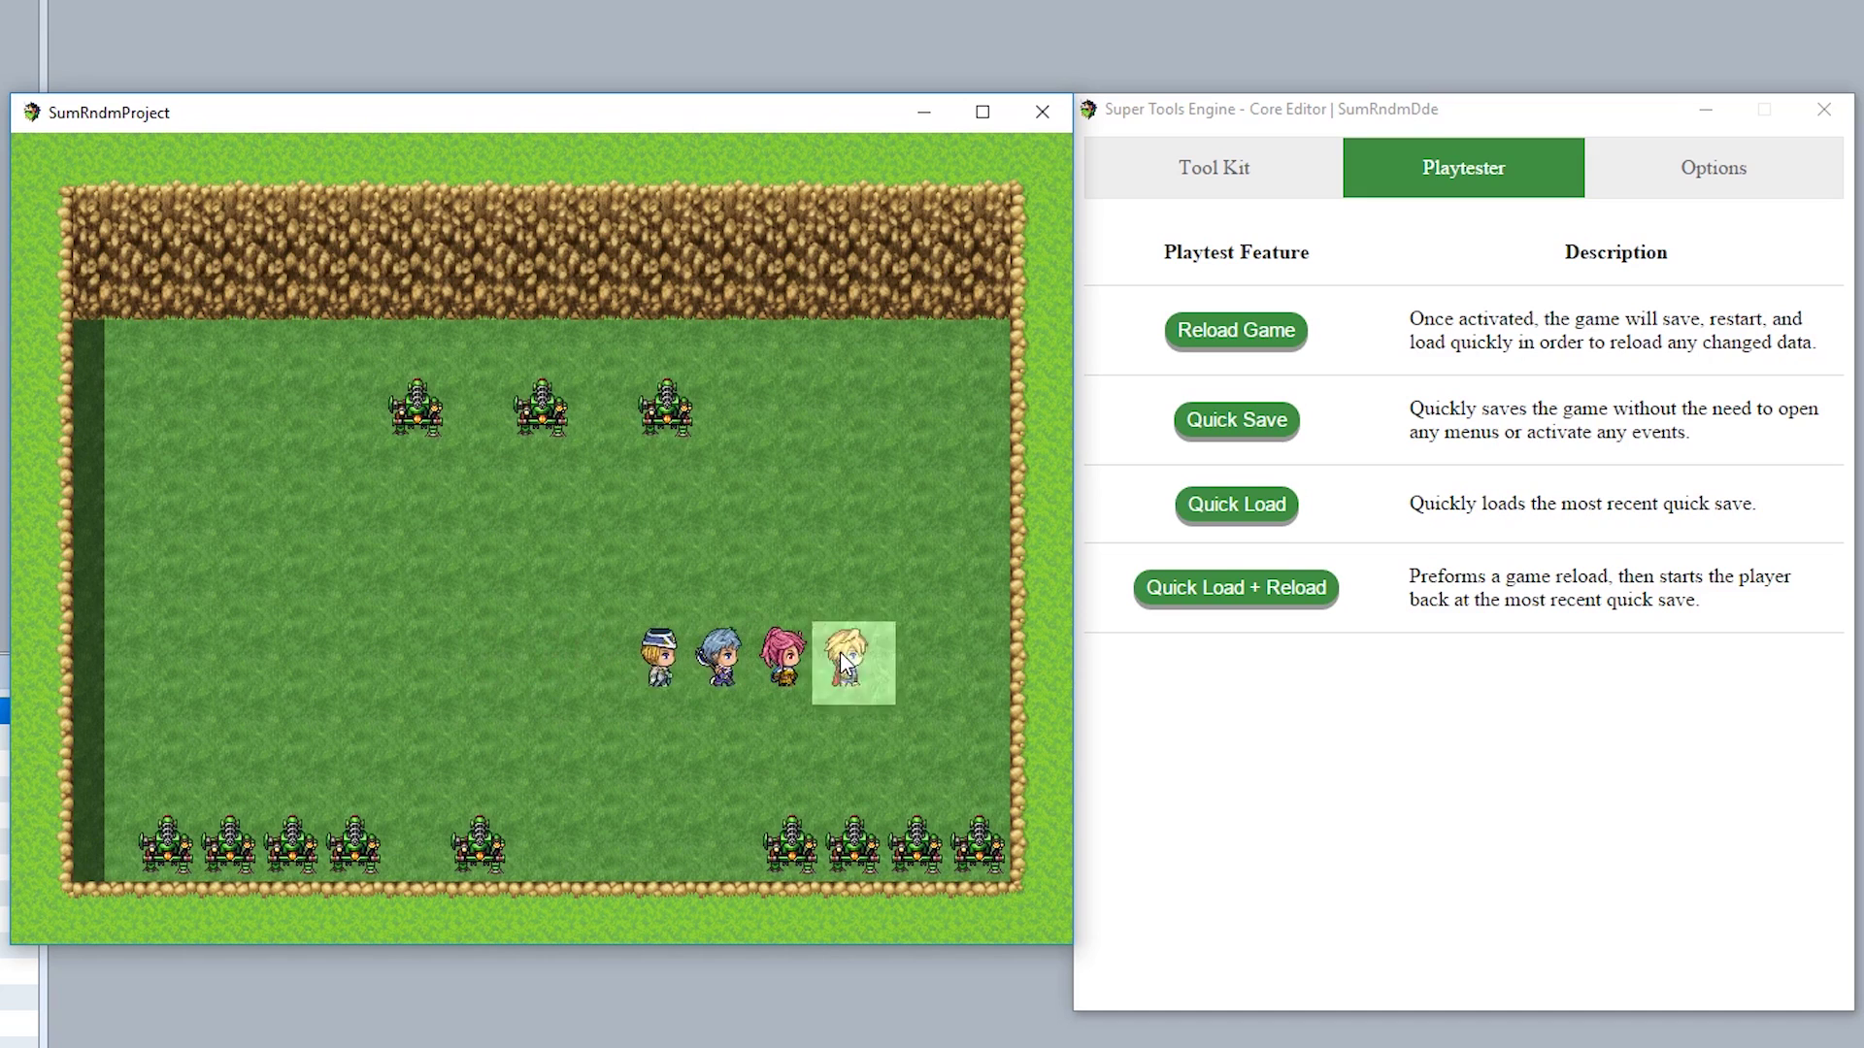
click(850, 479)
click(340, 474)
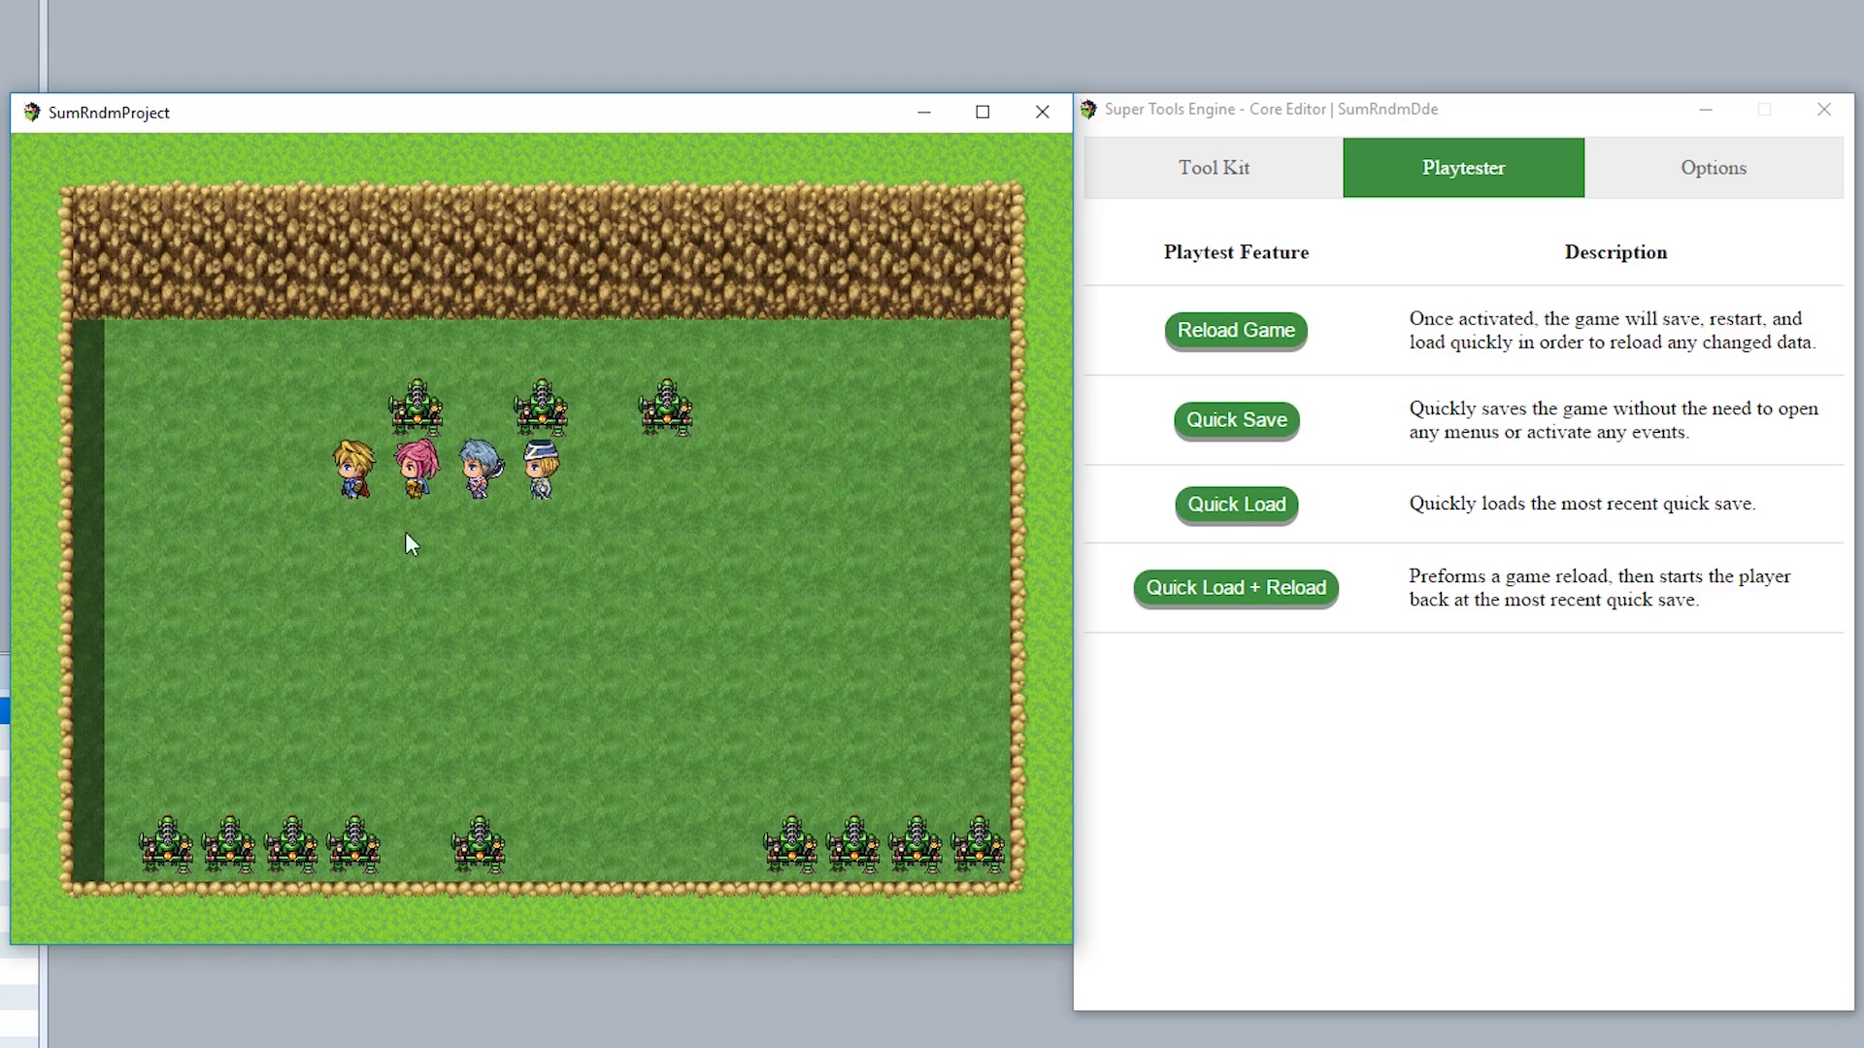
click(665, 724)
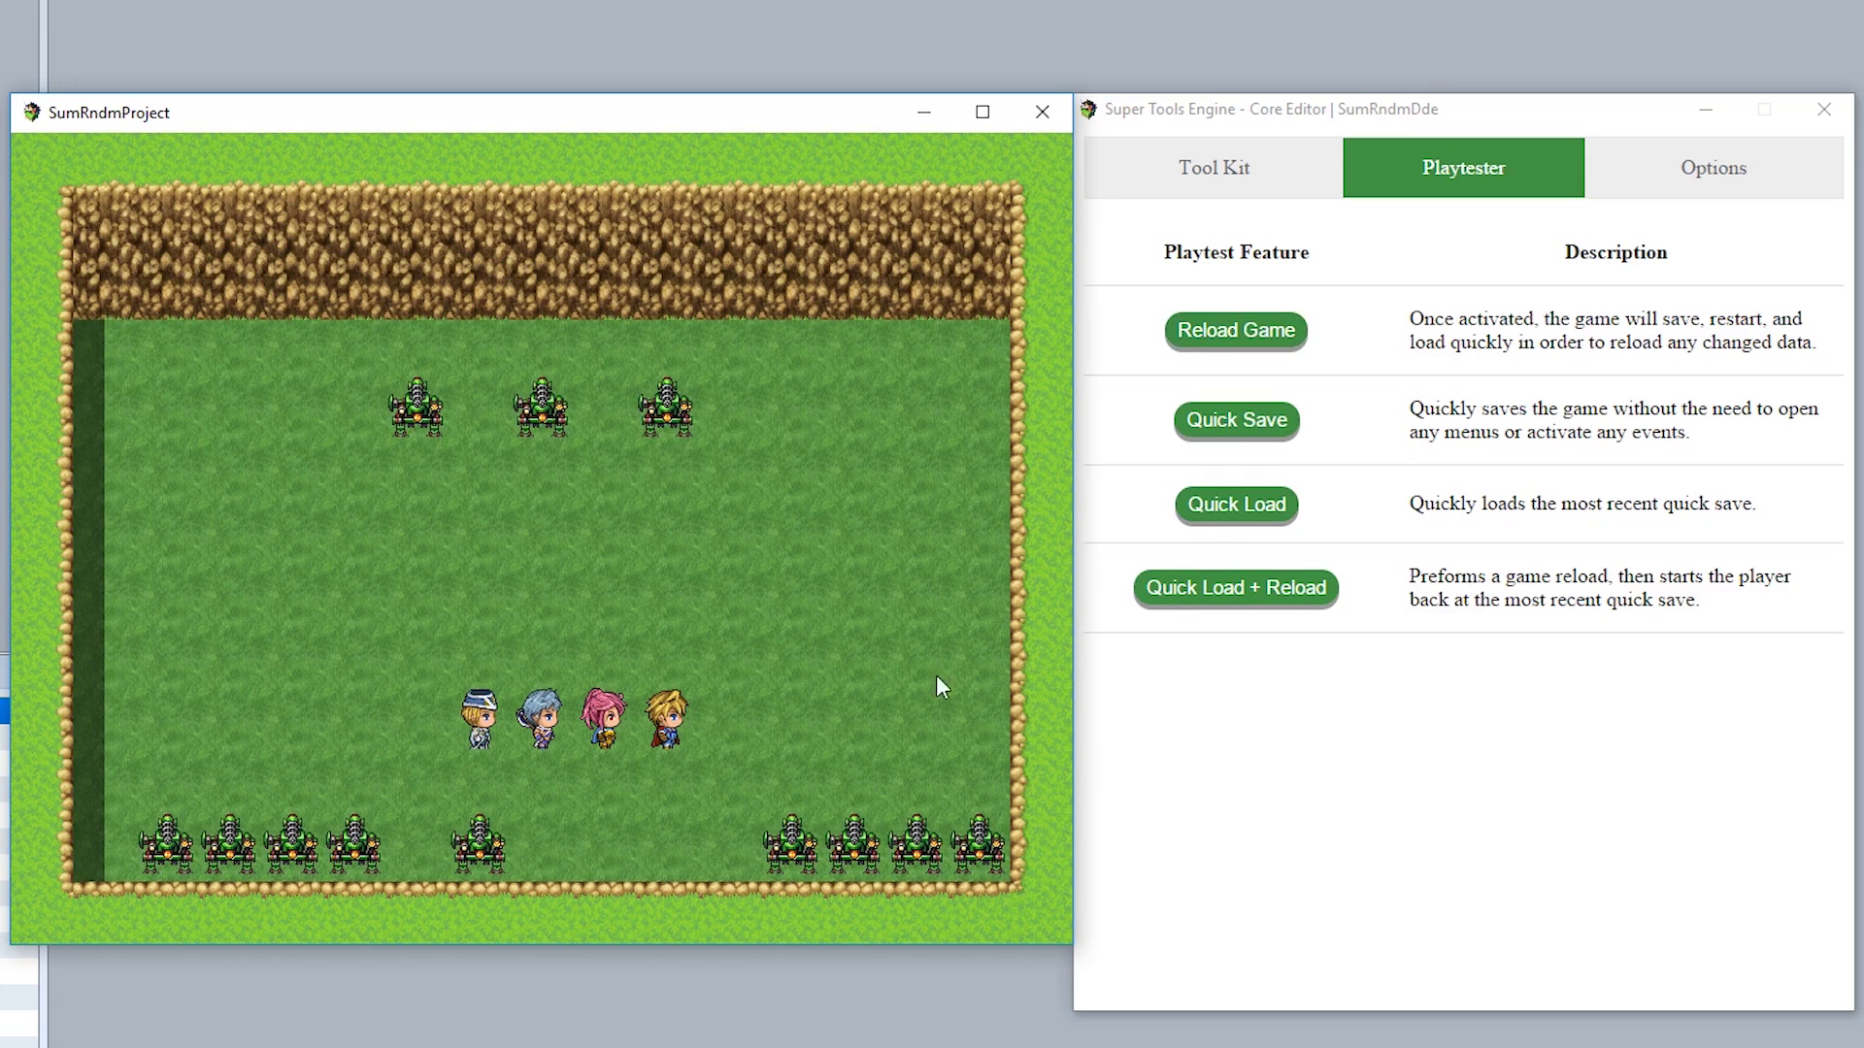
Trigger the middle upper statue's event twice, and restore the save with Quick Load + Reload
click(533, 495)
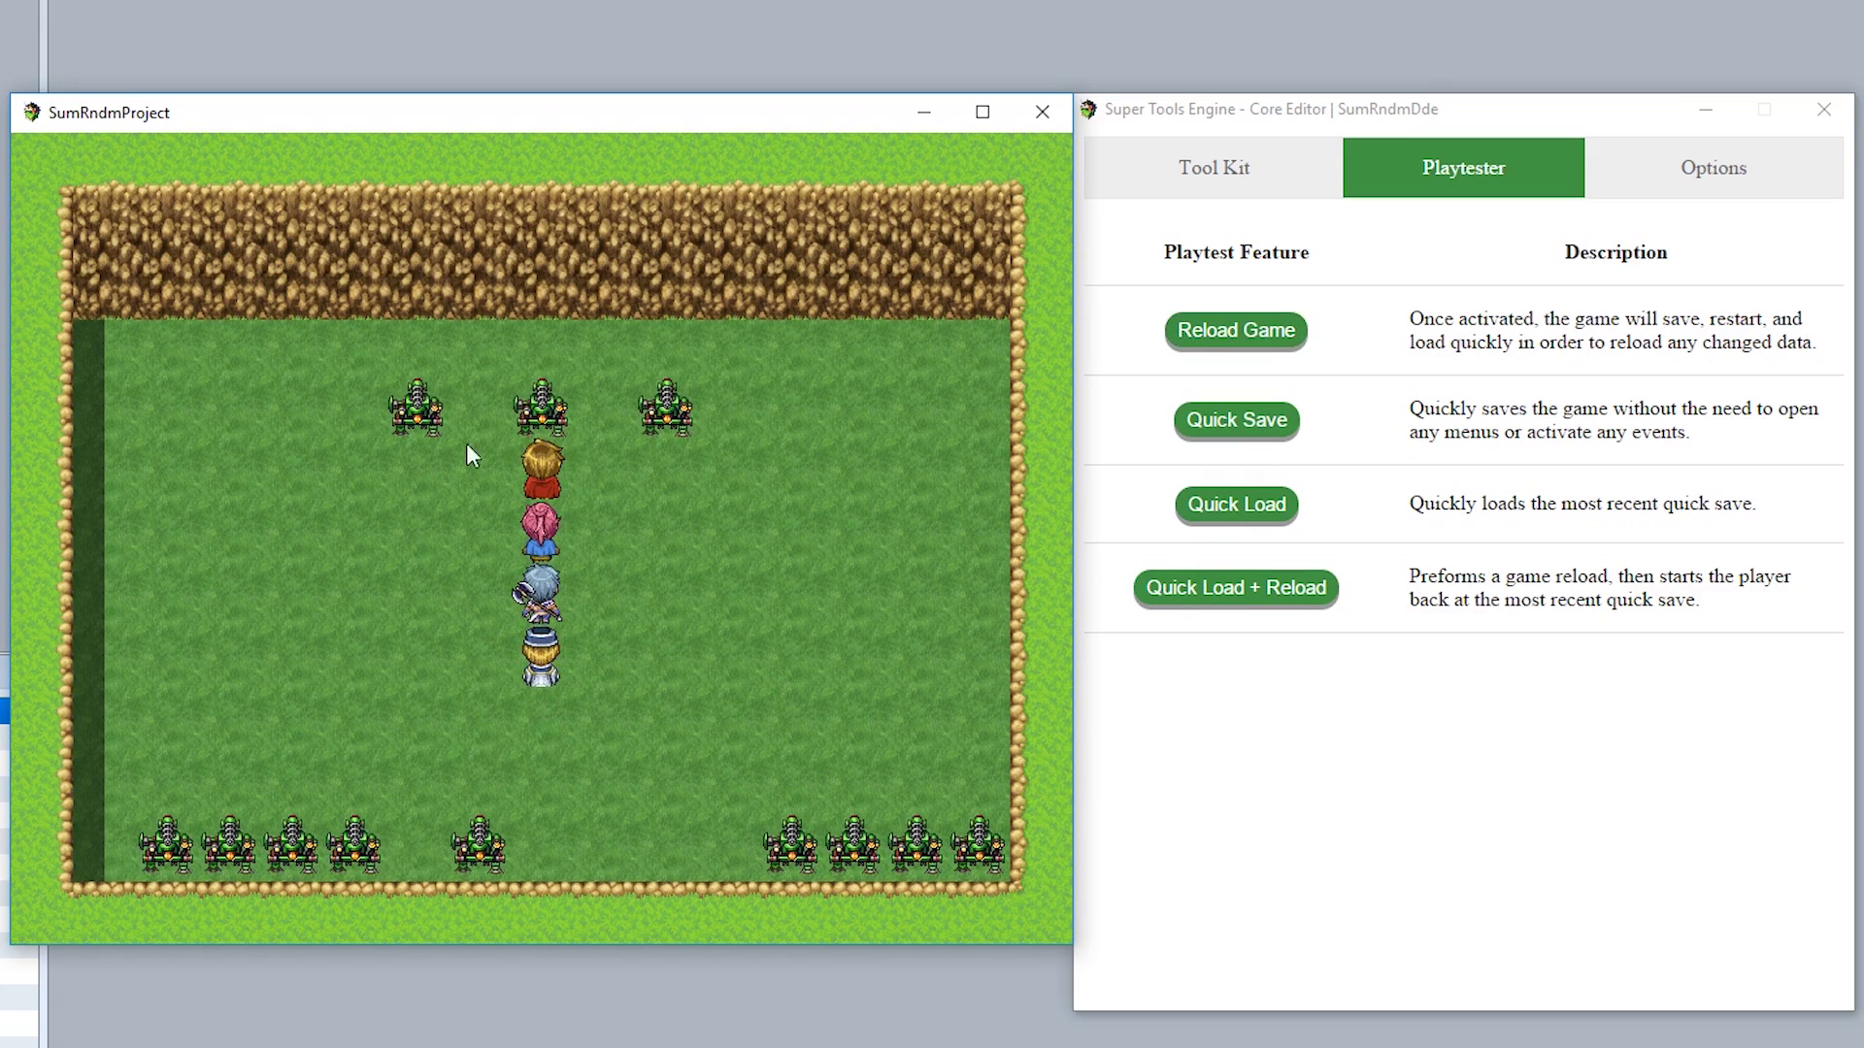
click(555, 407)
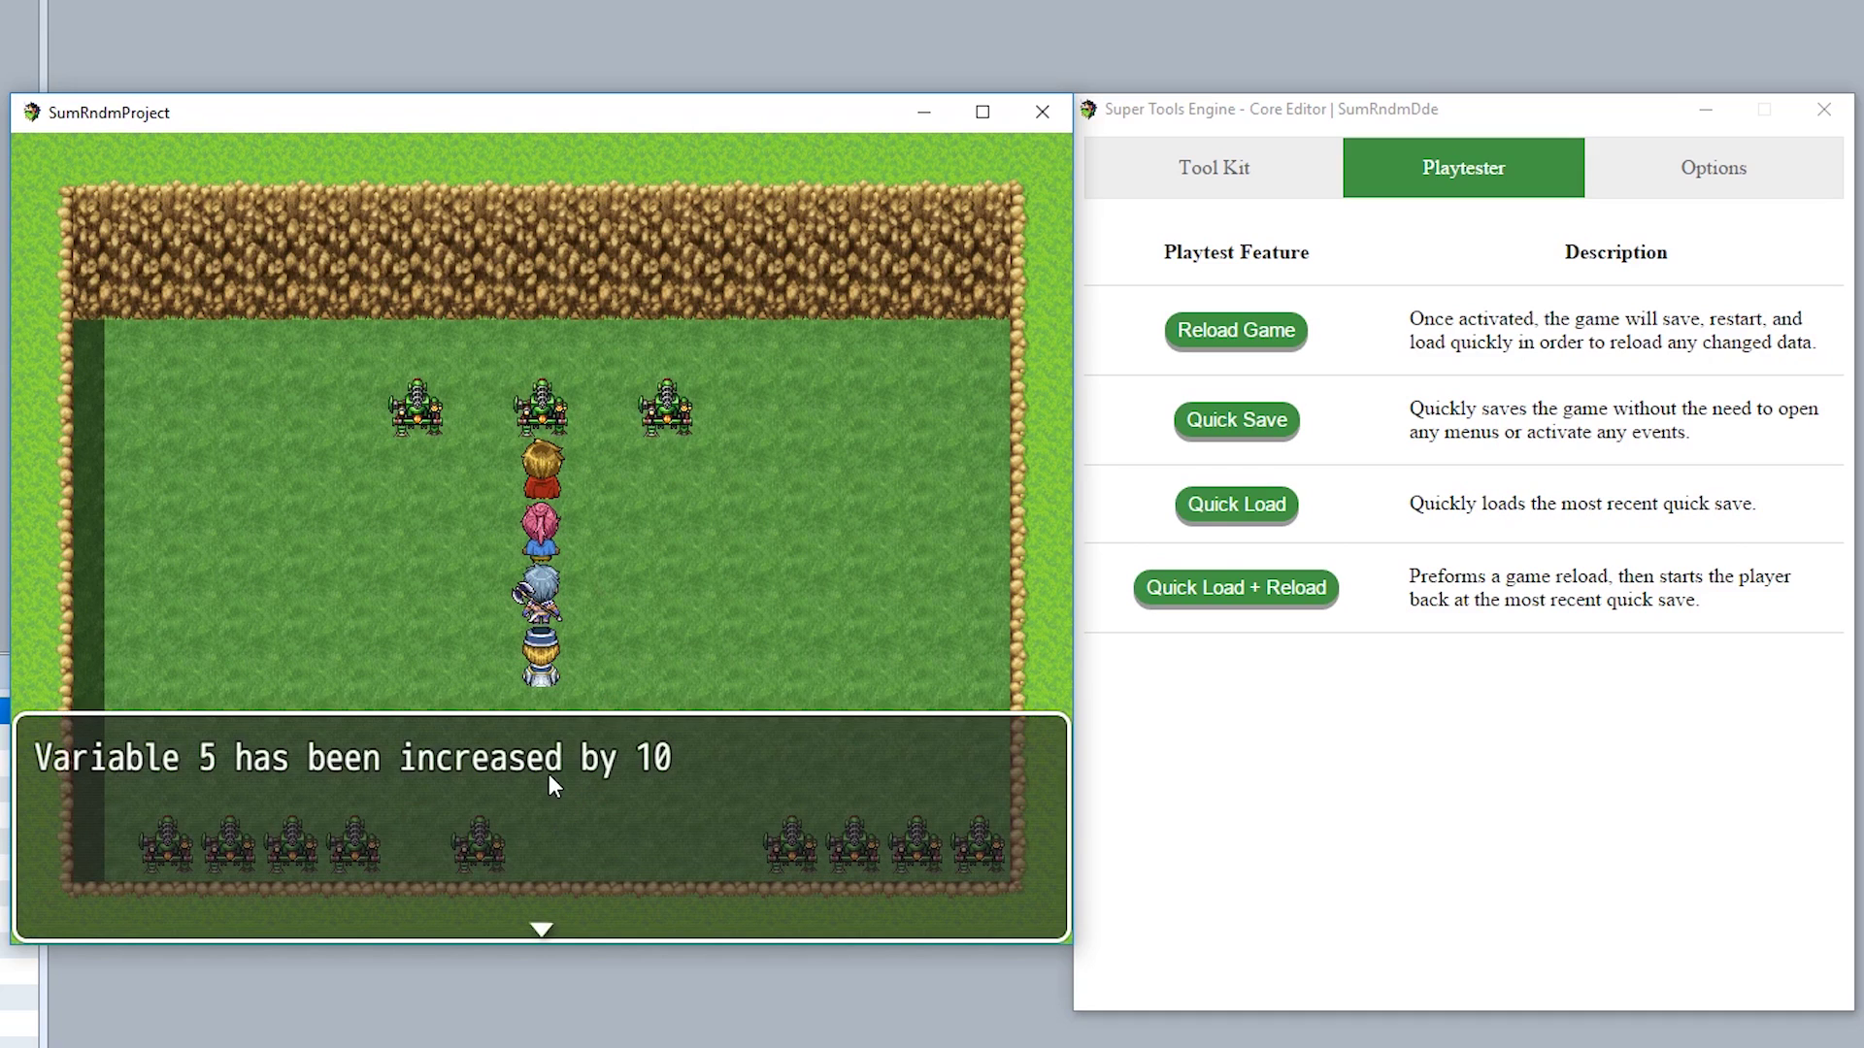
click(550, 775)
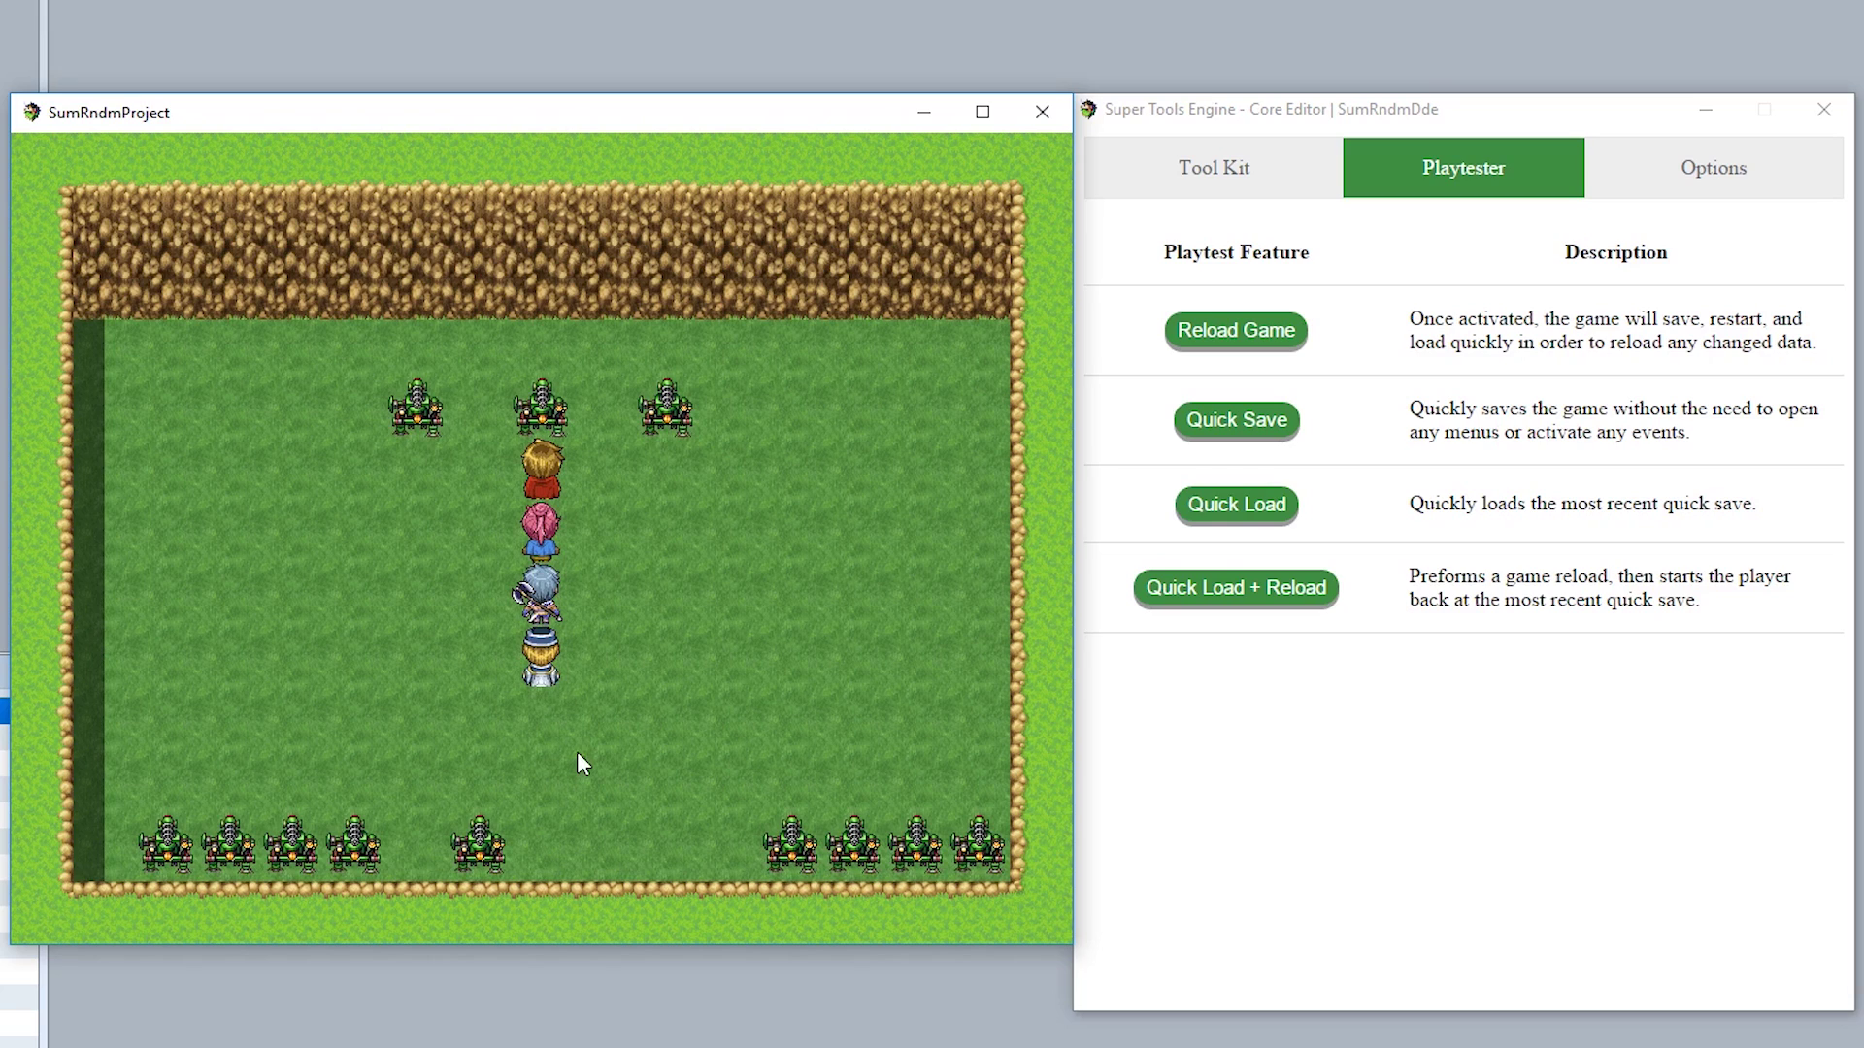
click(550, 400)
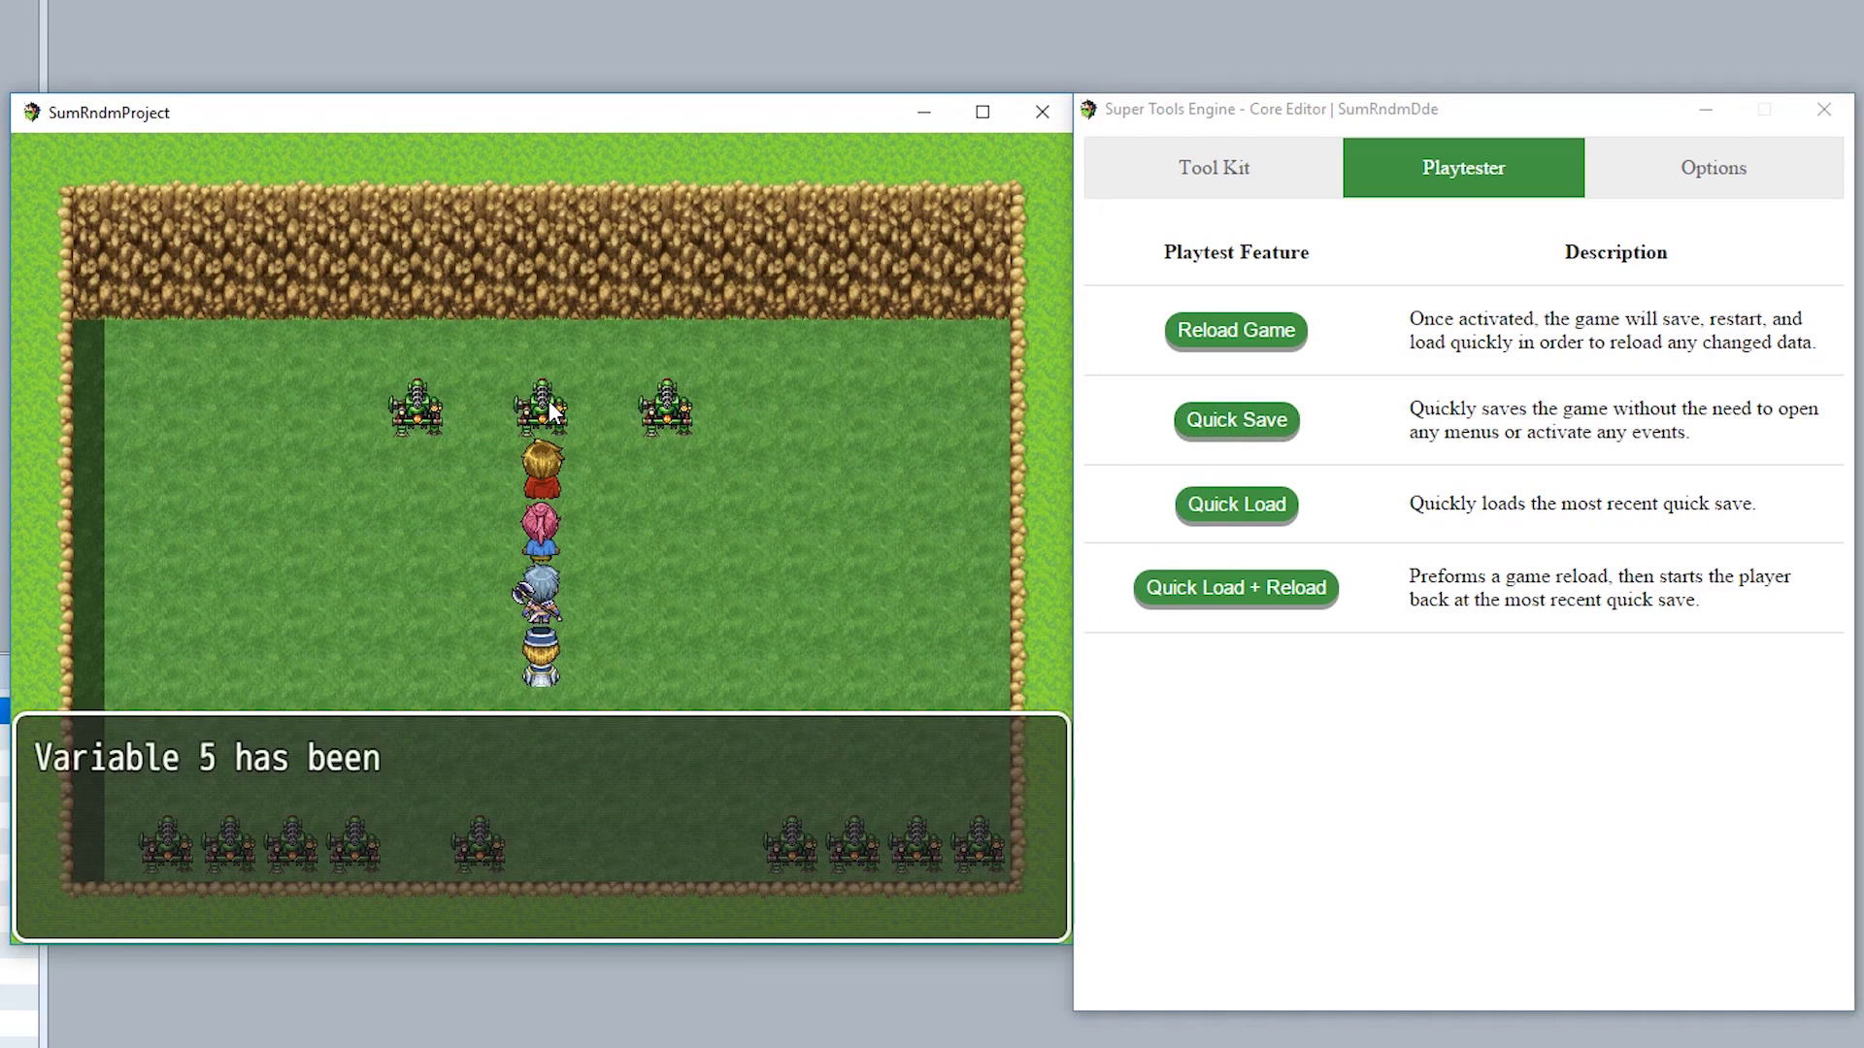
click(1211, 590)
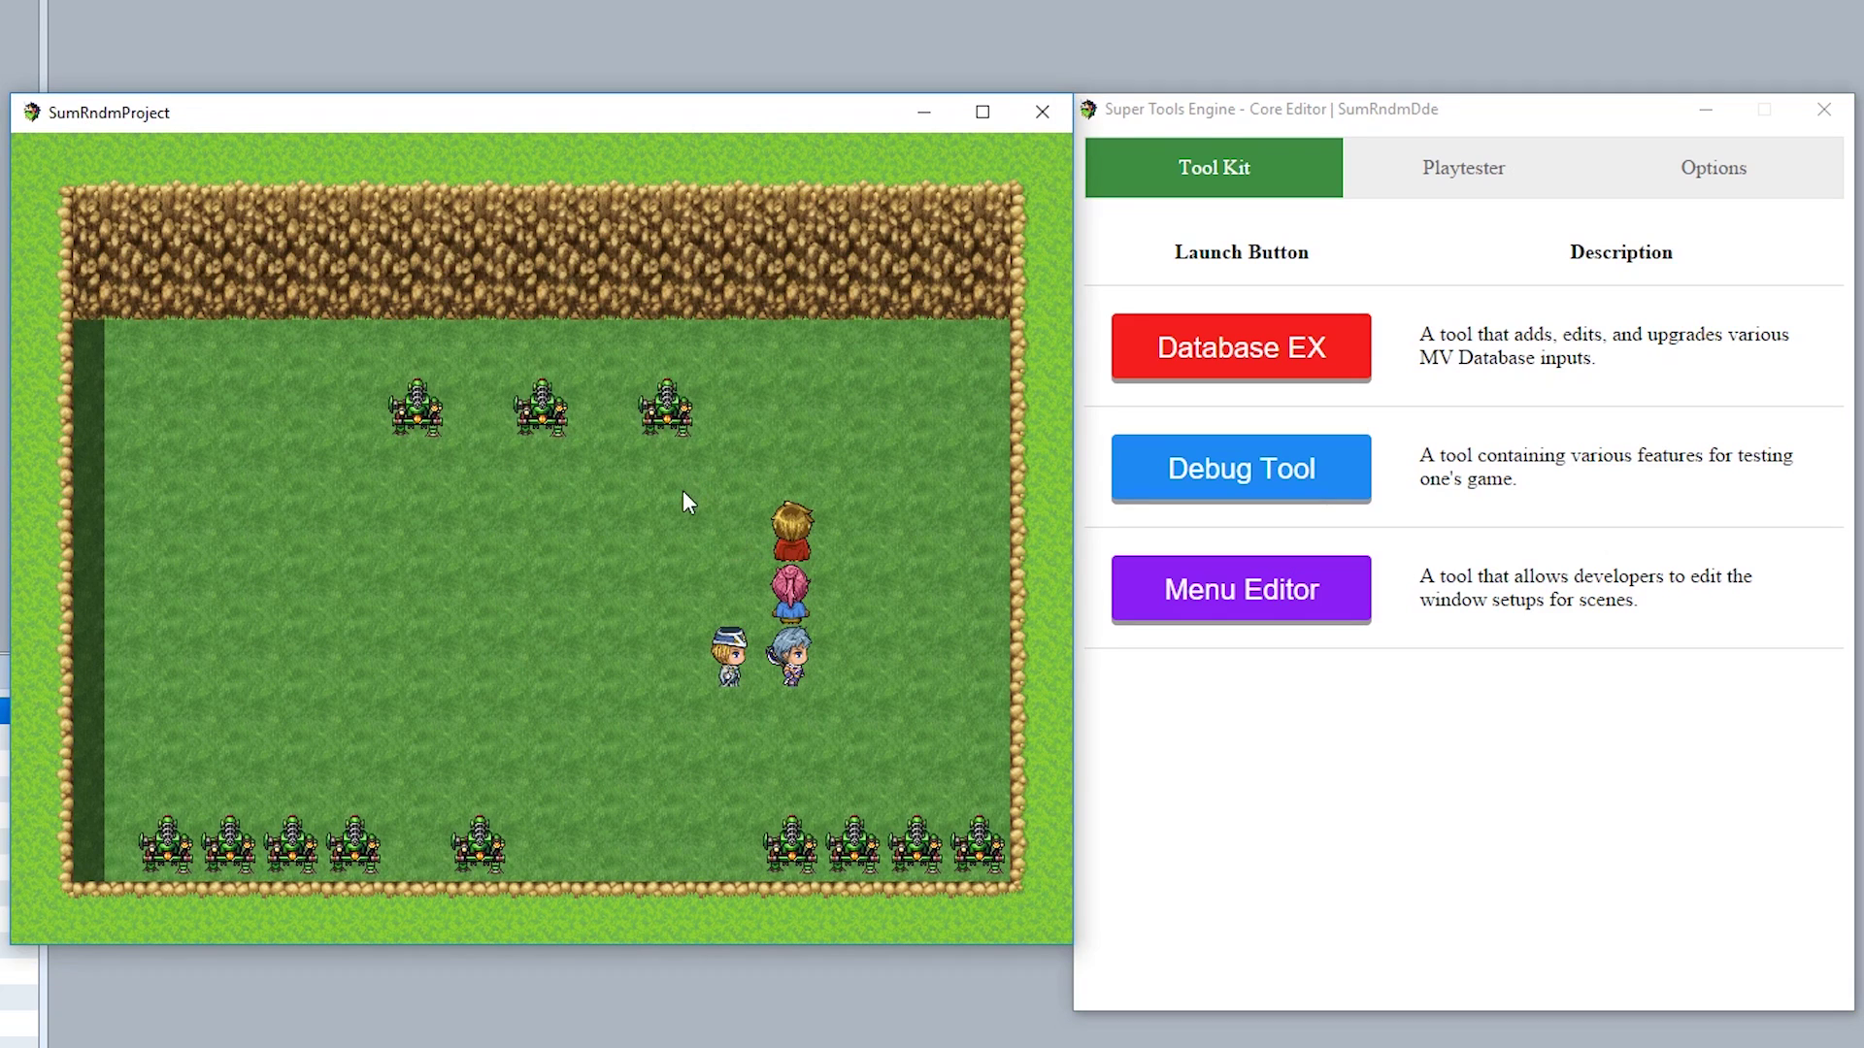
click(299, 533)
click(670, 665)
click(852, 603)
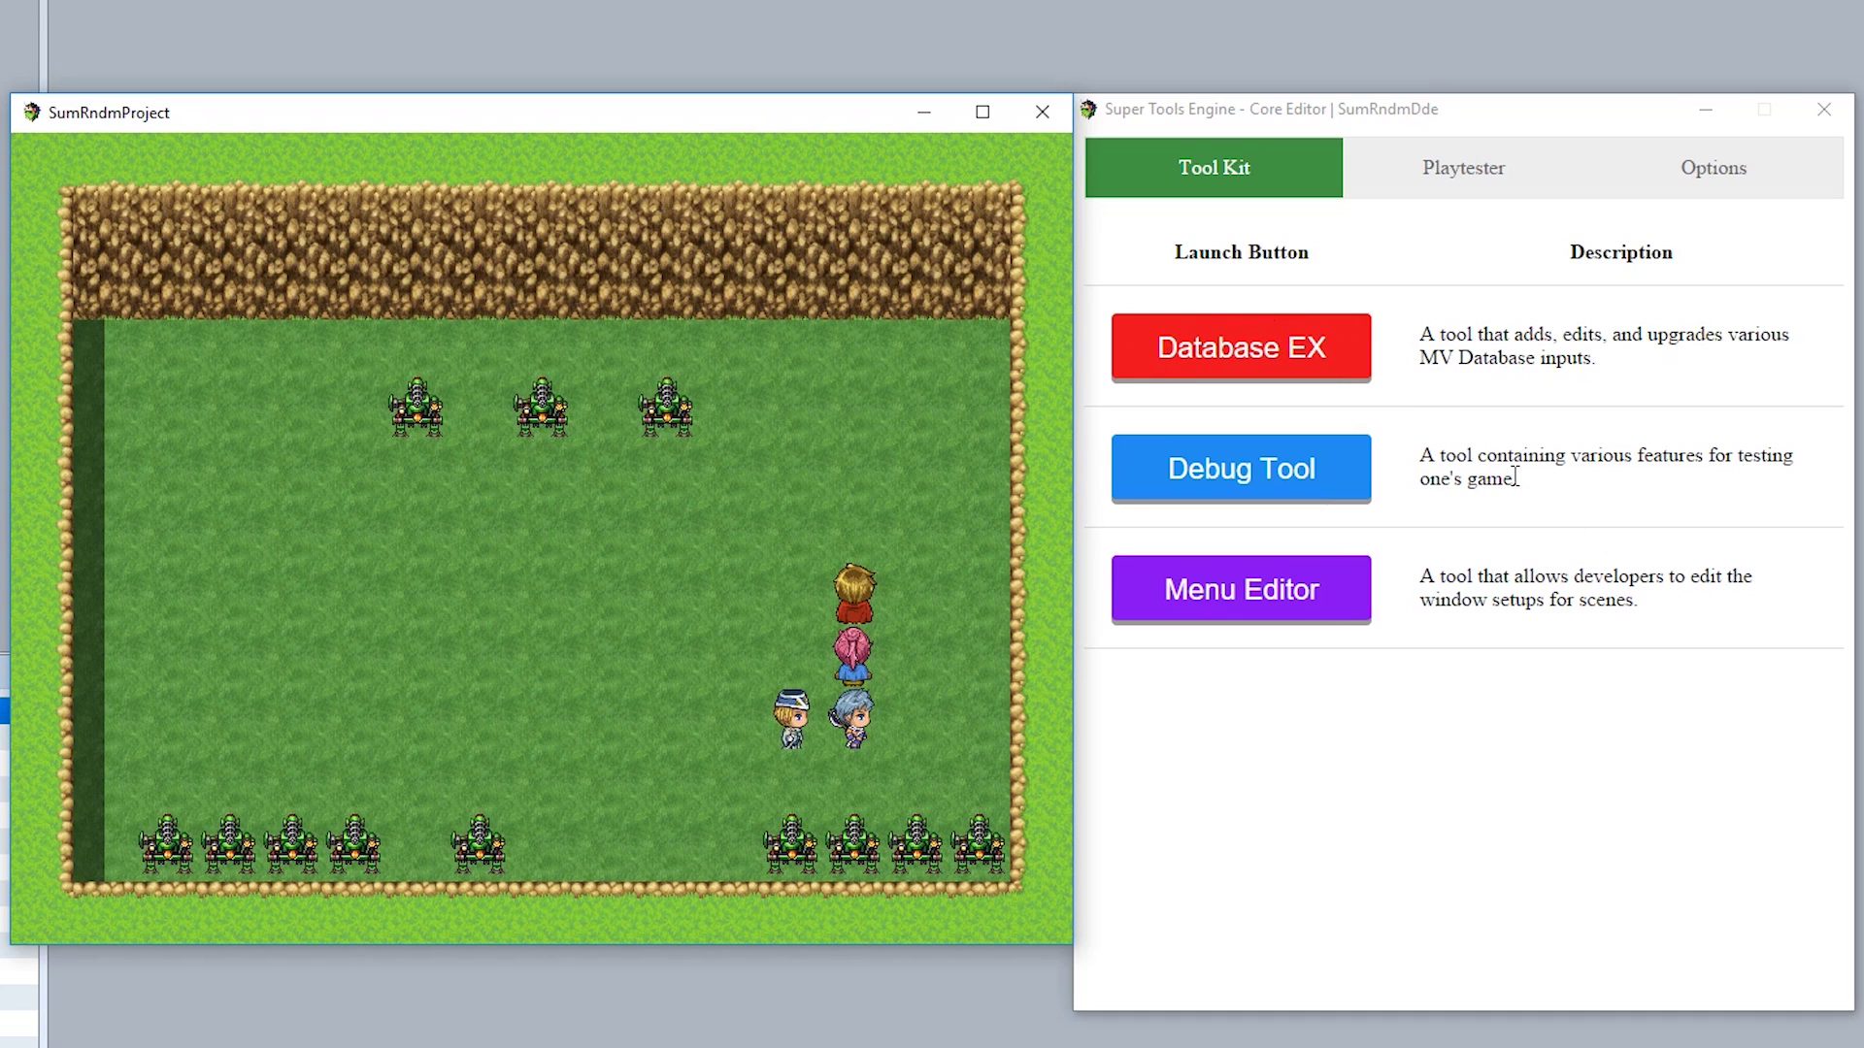
Launch the Database EX tool and select Potion in the Items section of its Basic Editor
click(1297, 367)
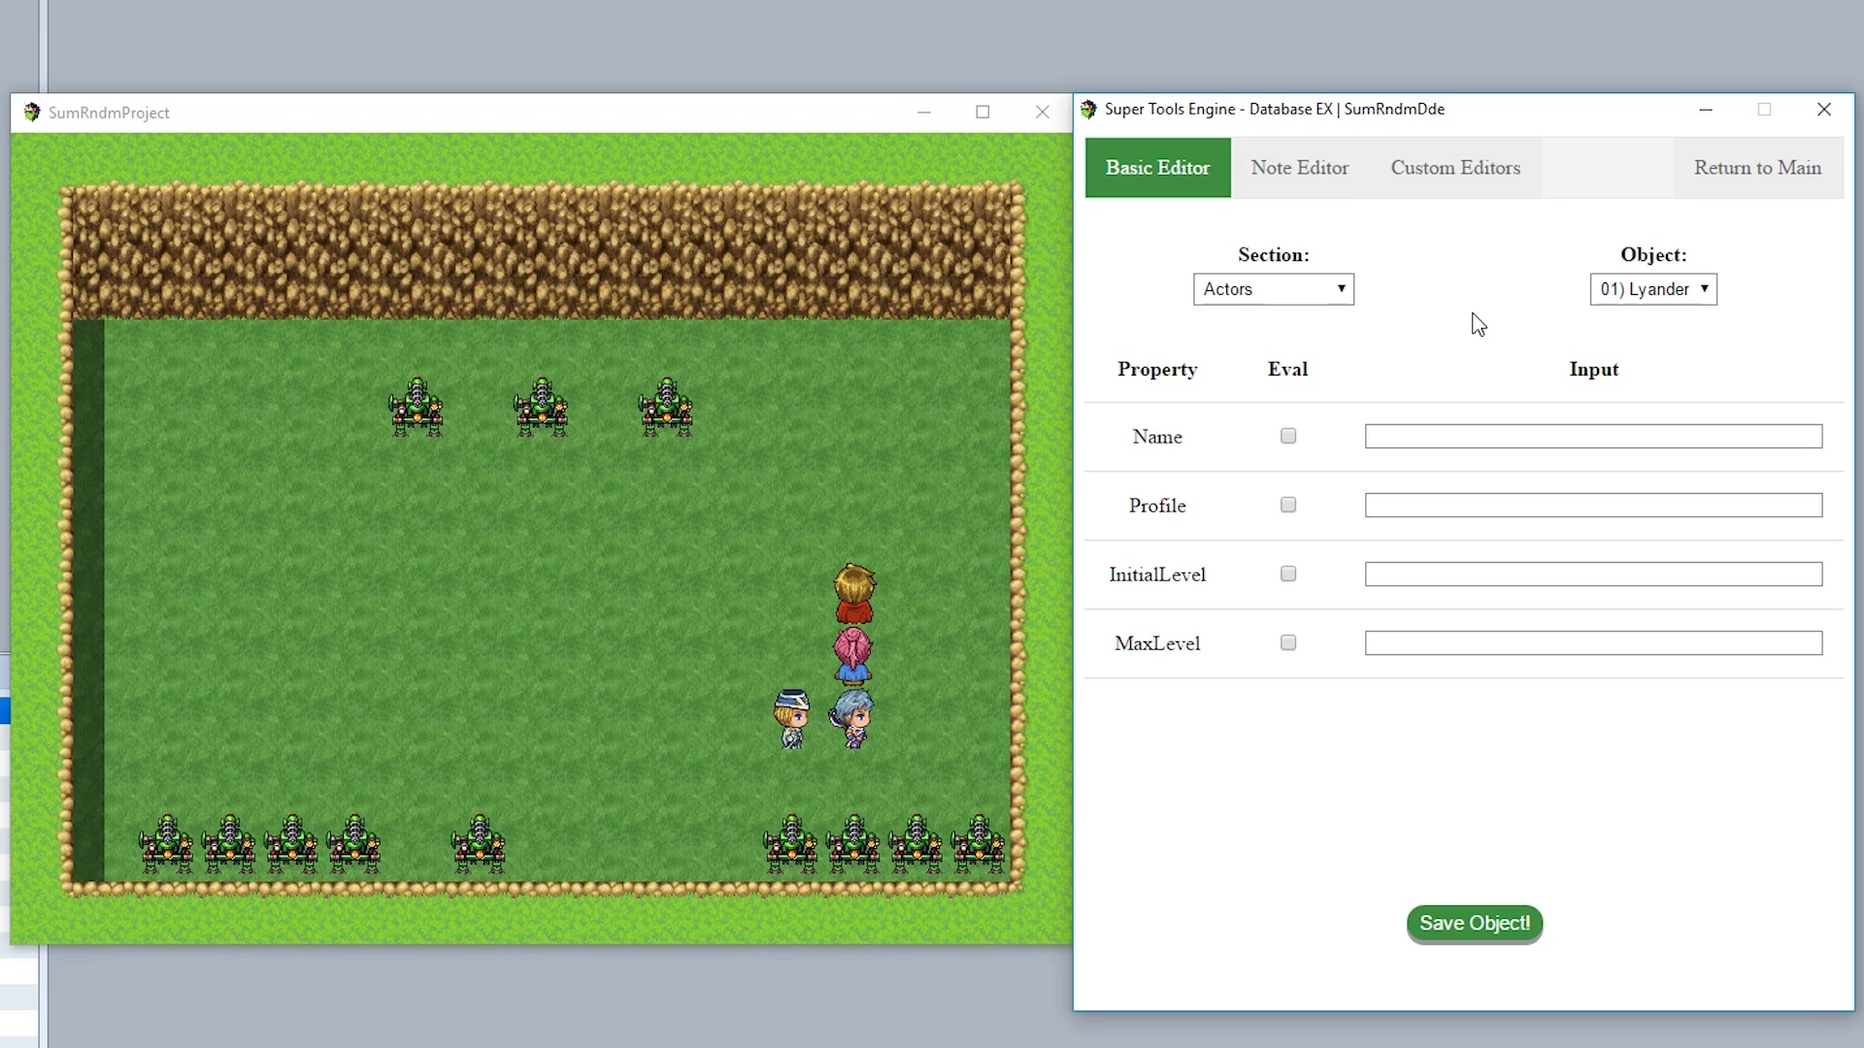
click(1328, 291)
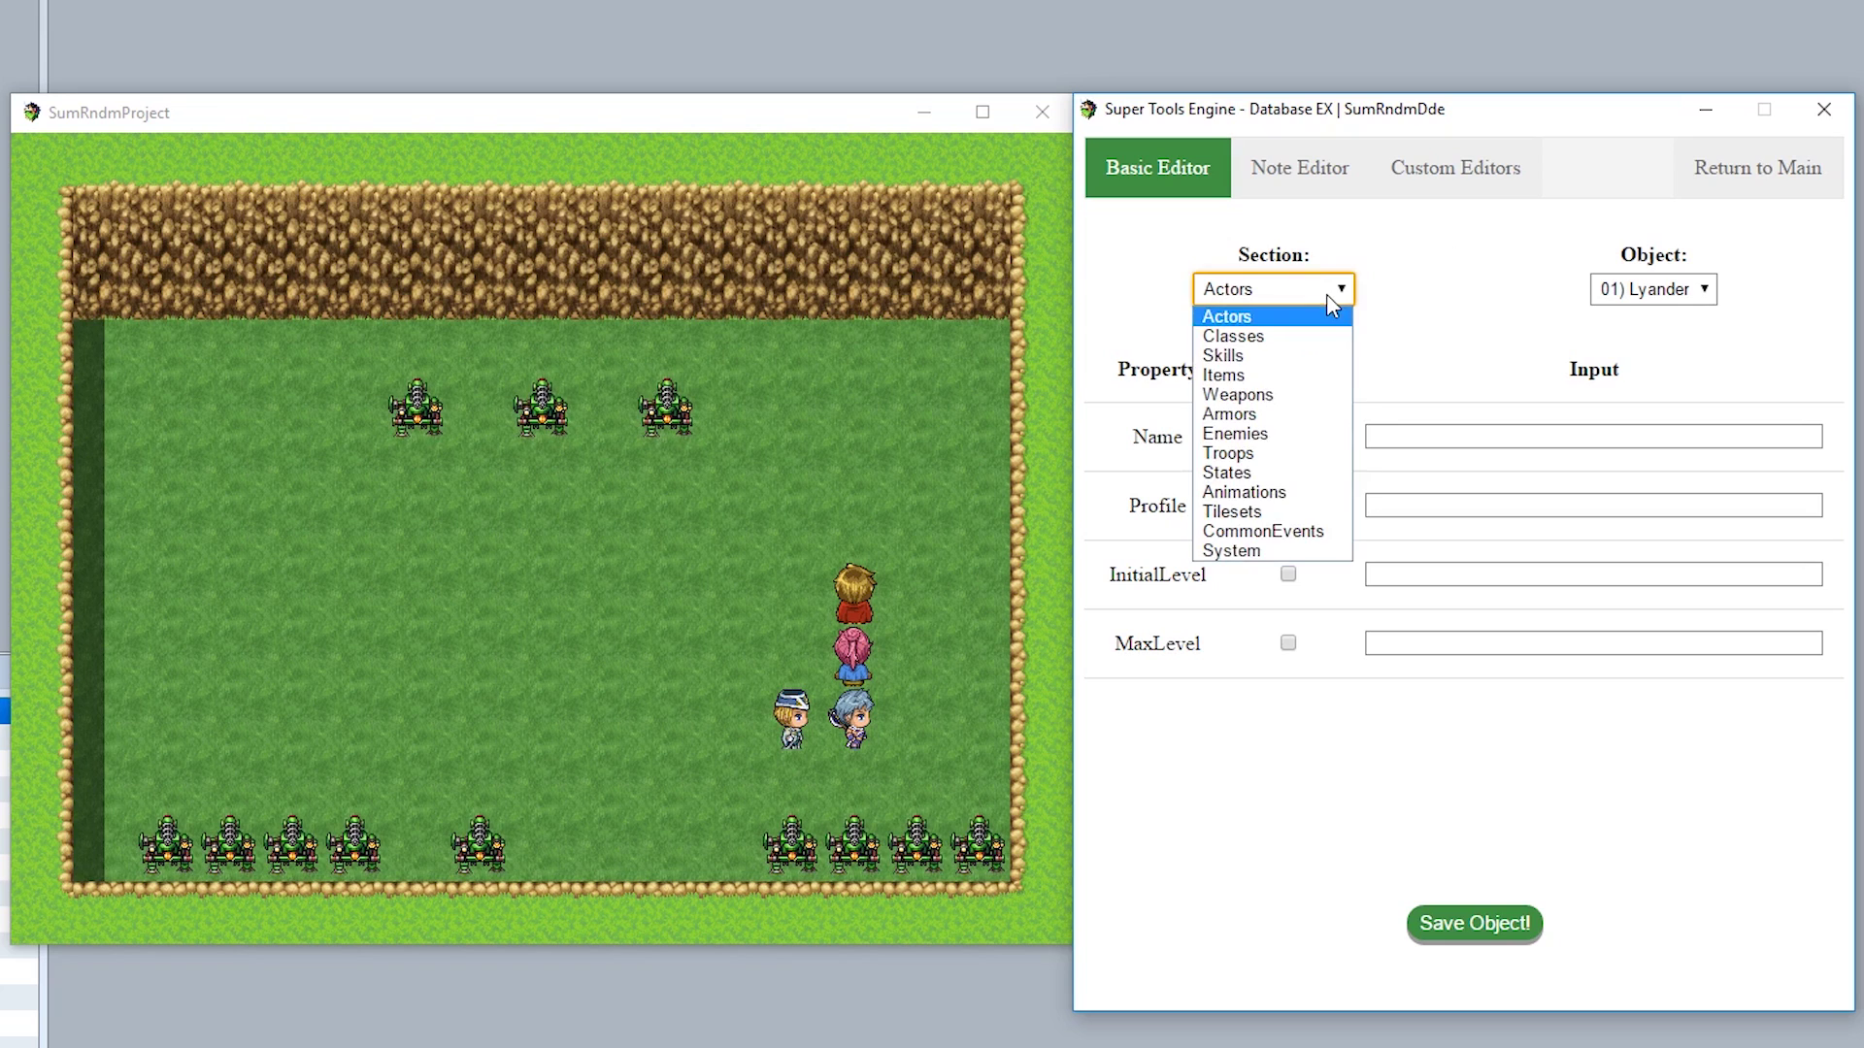
click(1262, 374)
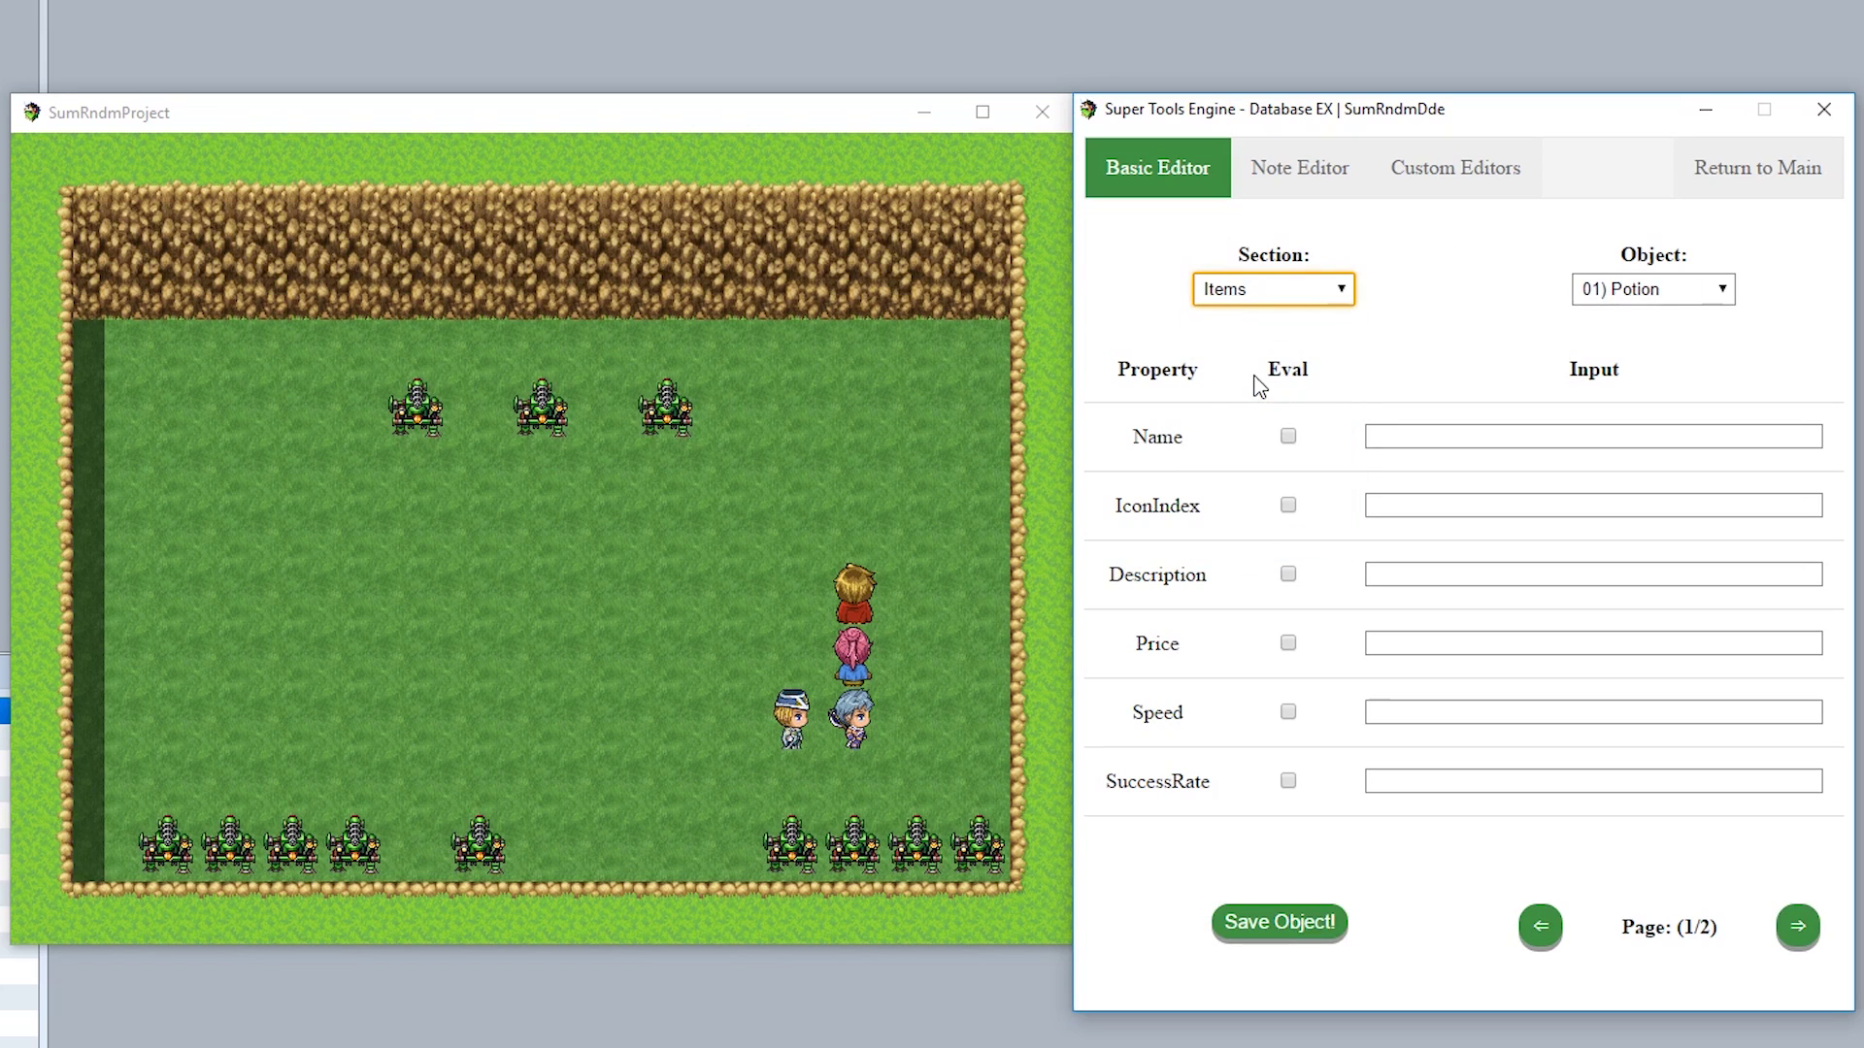
click(1661, 283)
click(1645, 355)
click(1651, 296)
click(1655, 317)
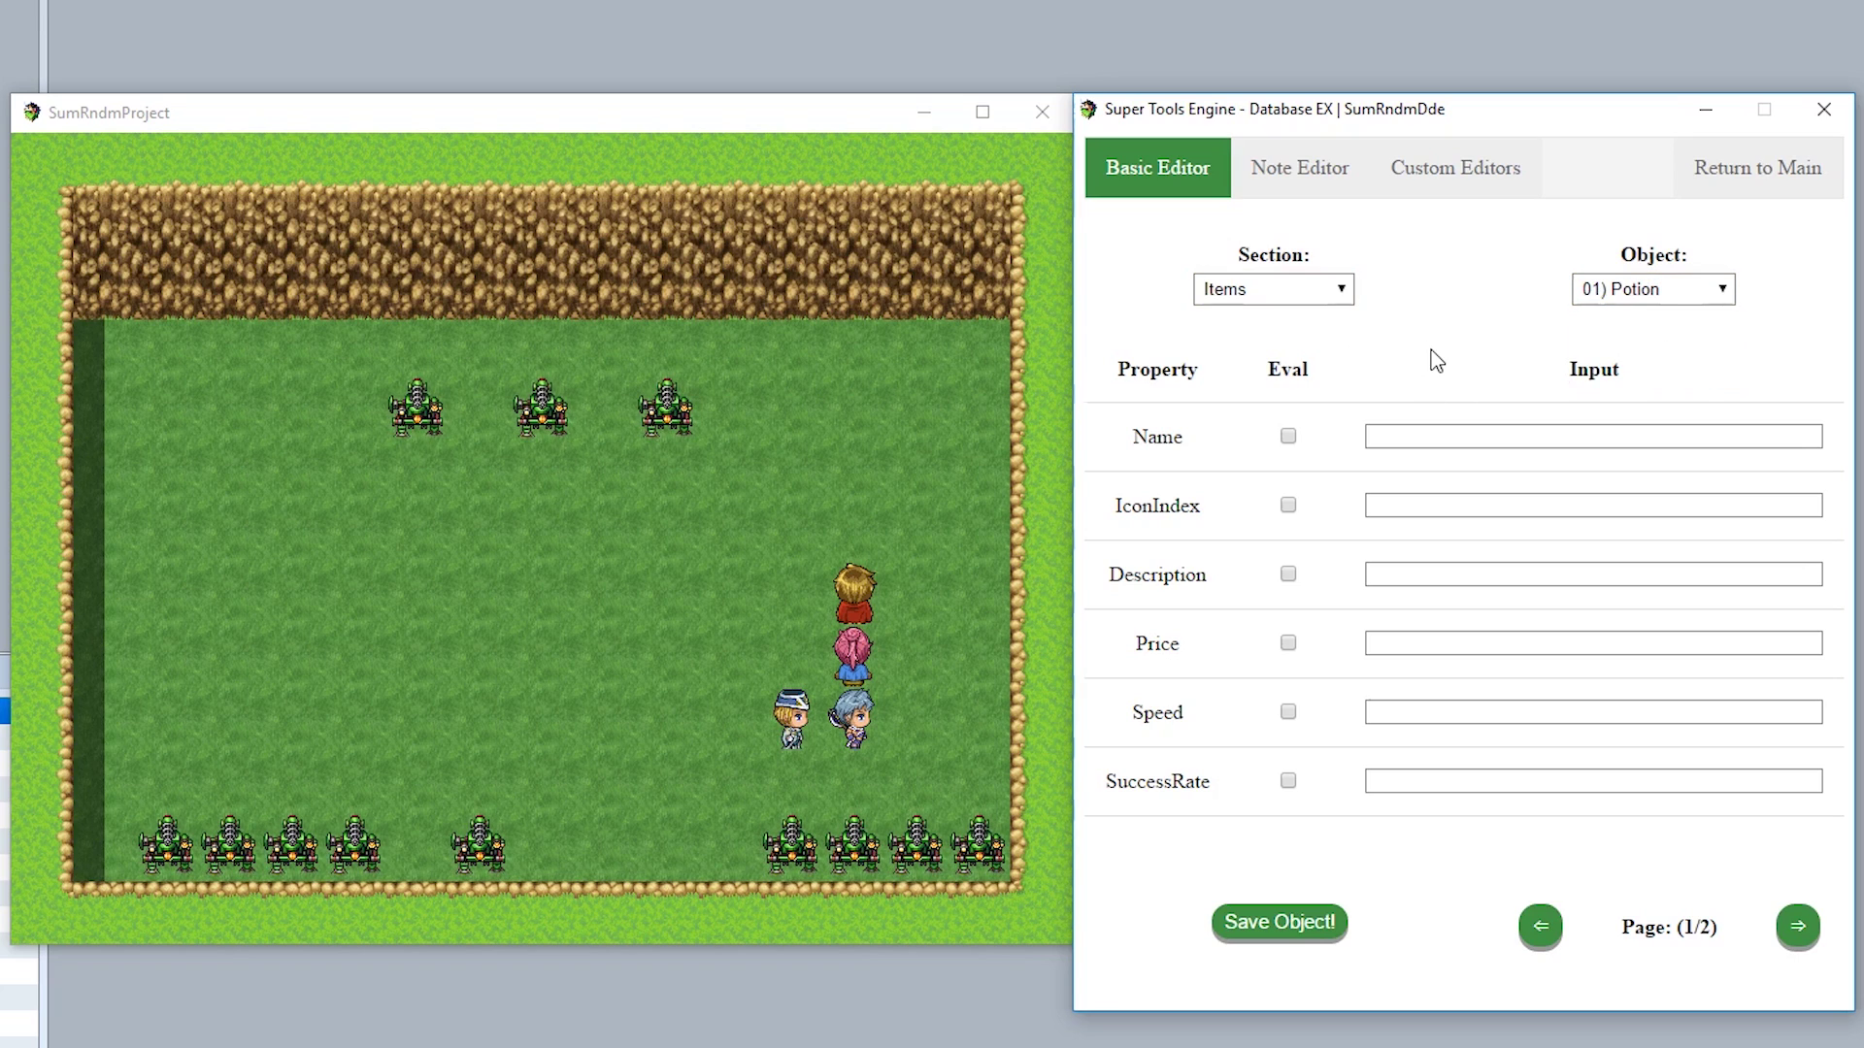
Look through the Potion's property pages, set its Price to 1234 and save the object
click(1796, 926)
click(1540, 925)
click(1441, 641)
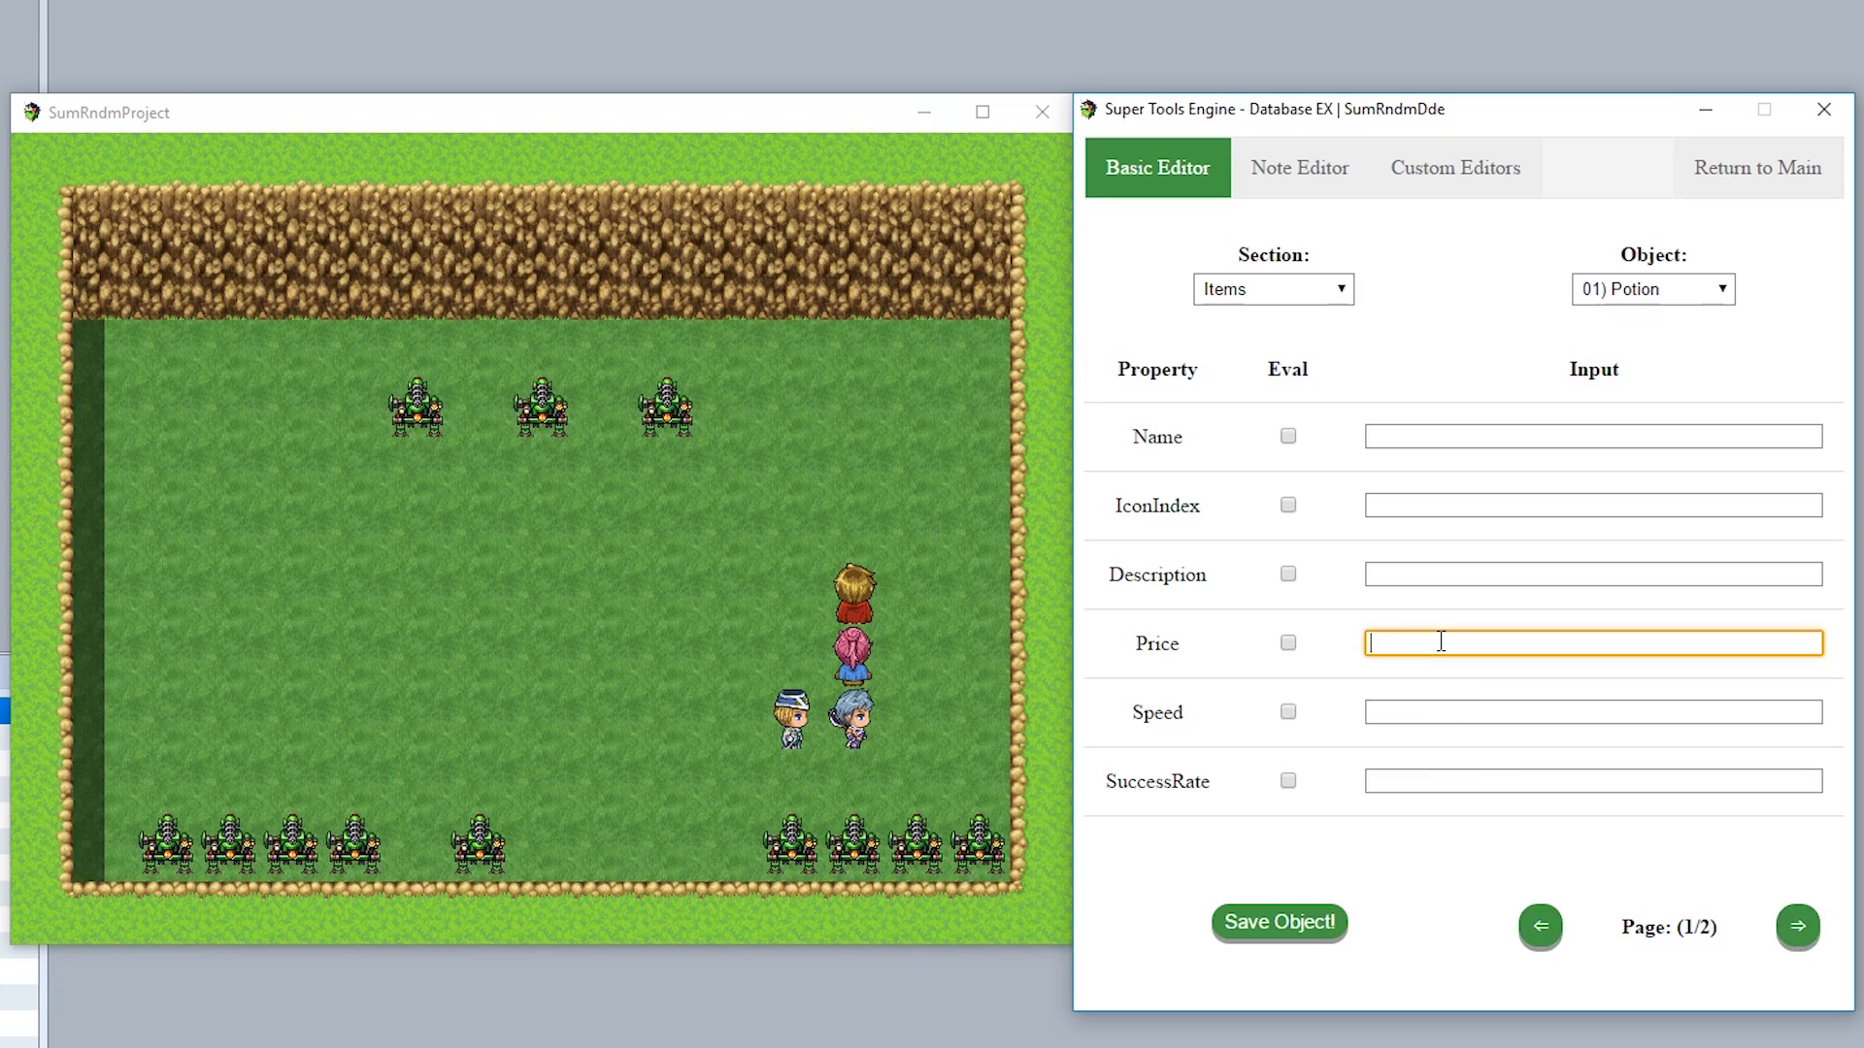
text(1234)
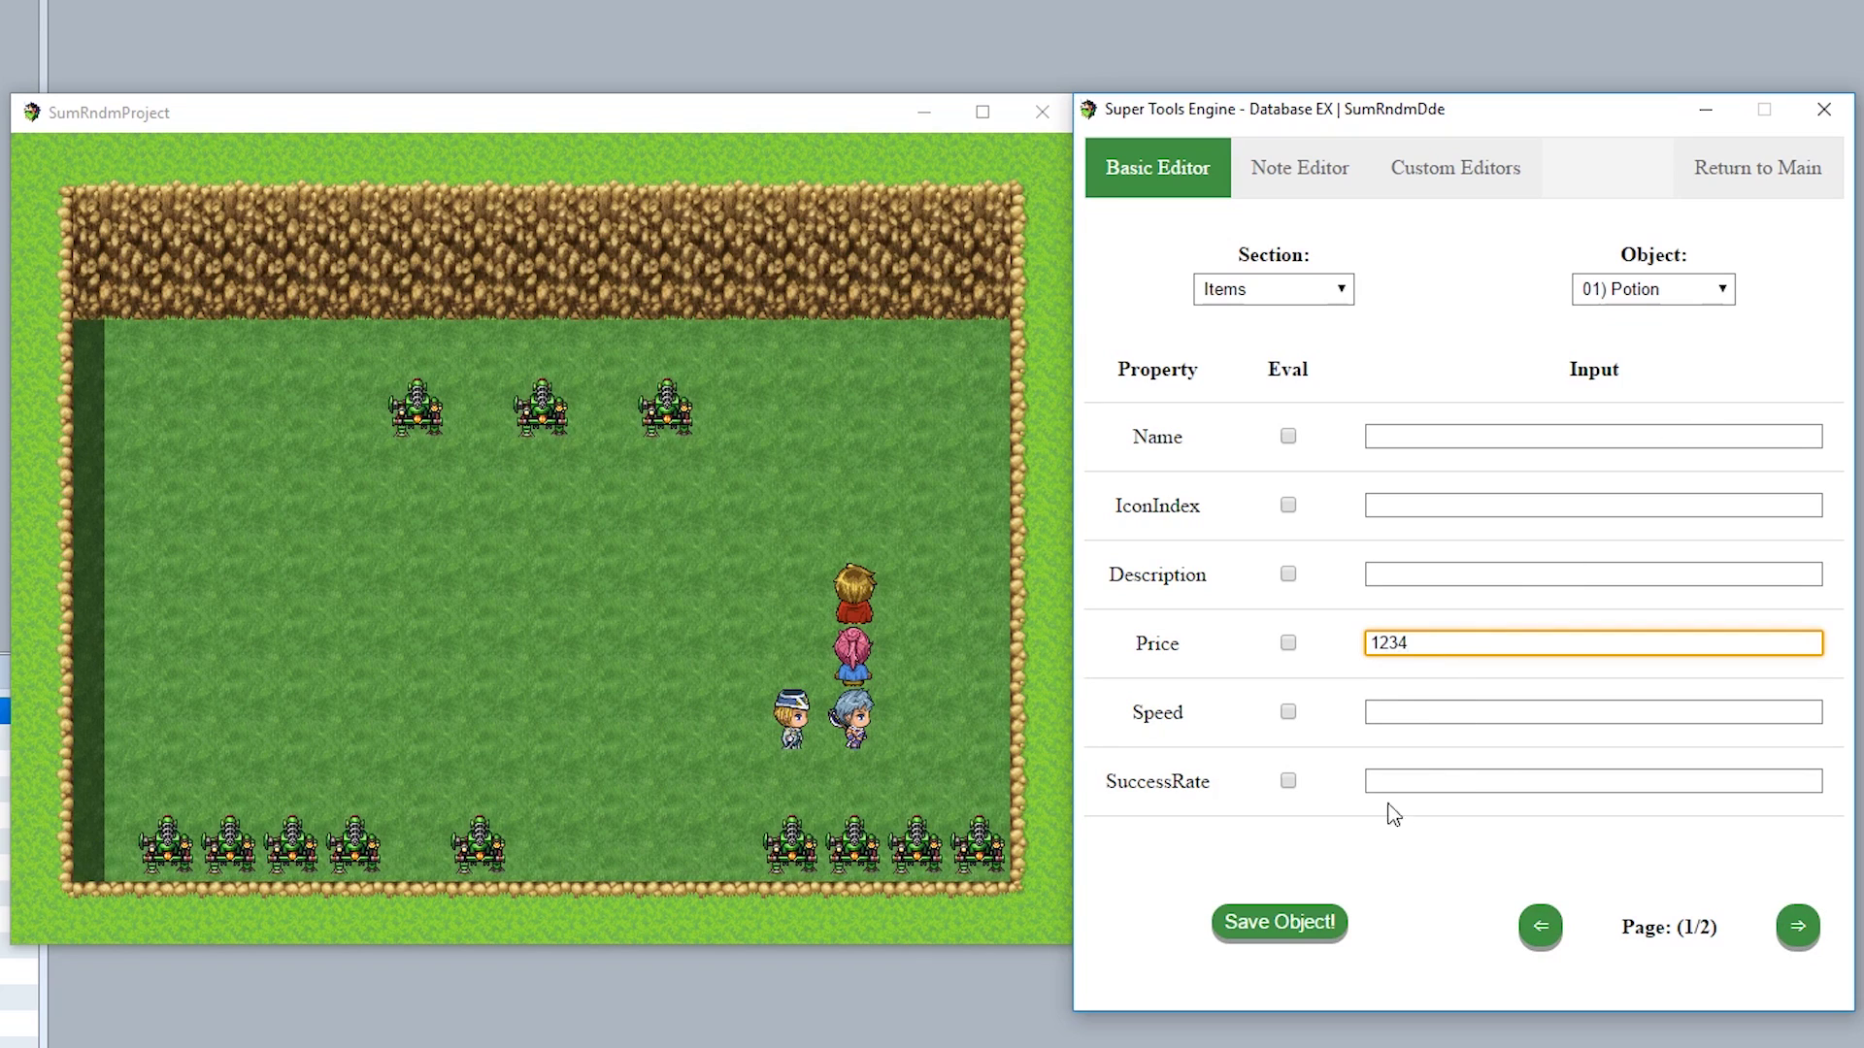
click(1262, 929)
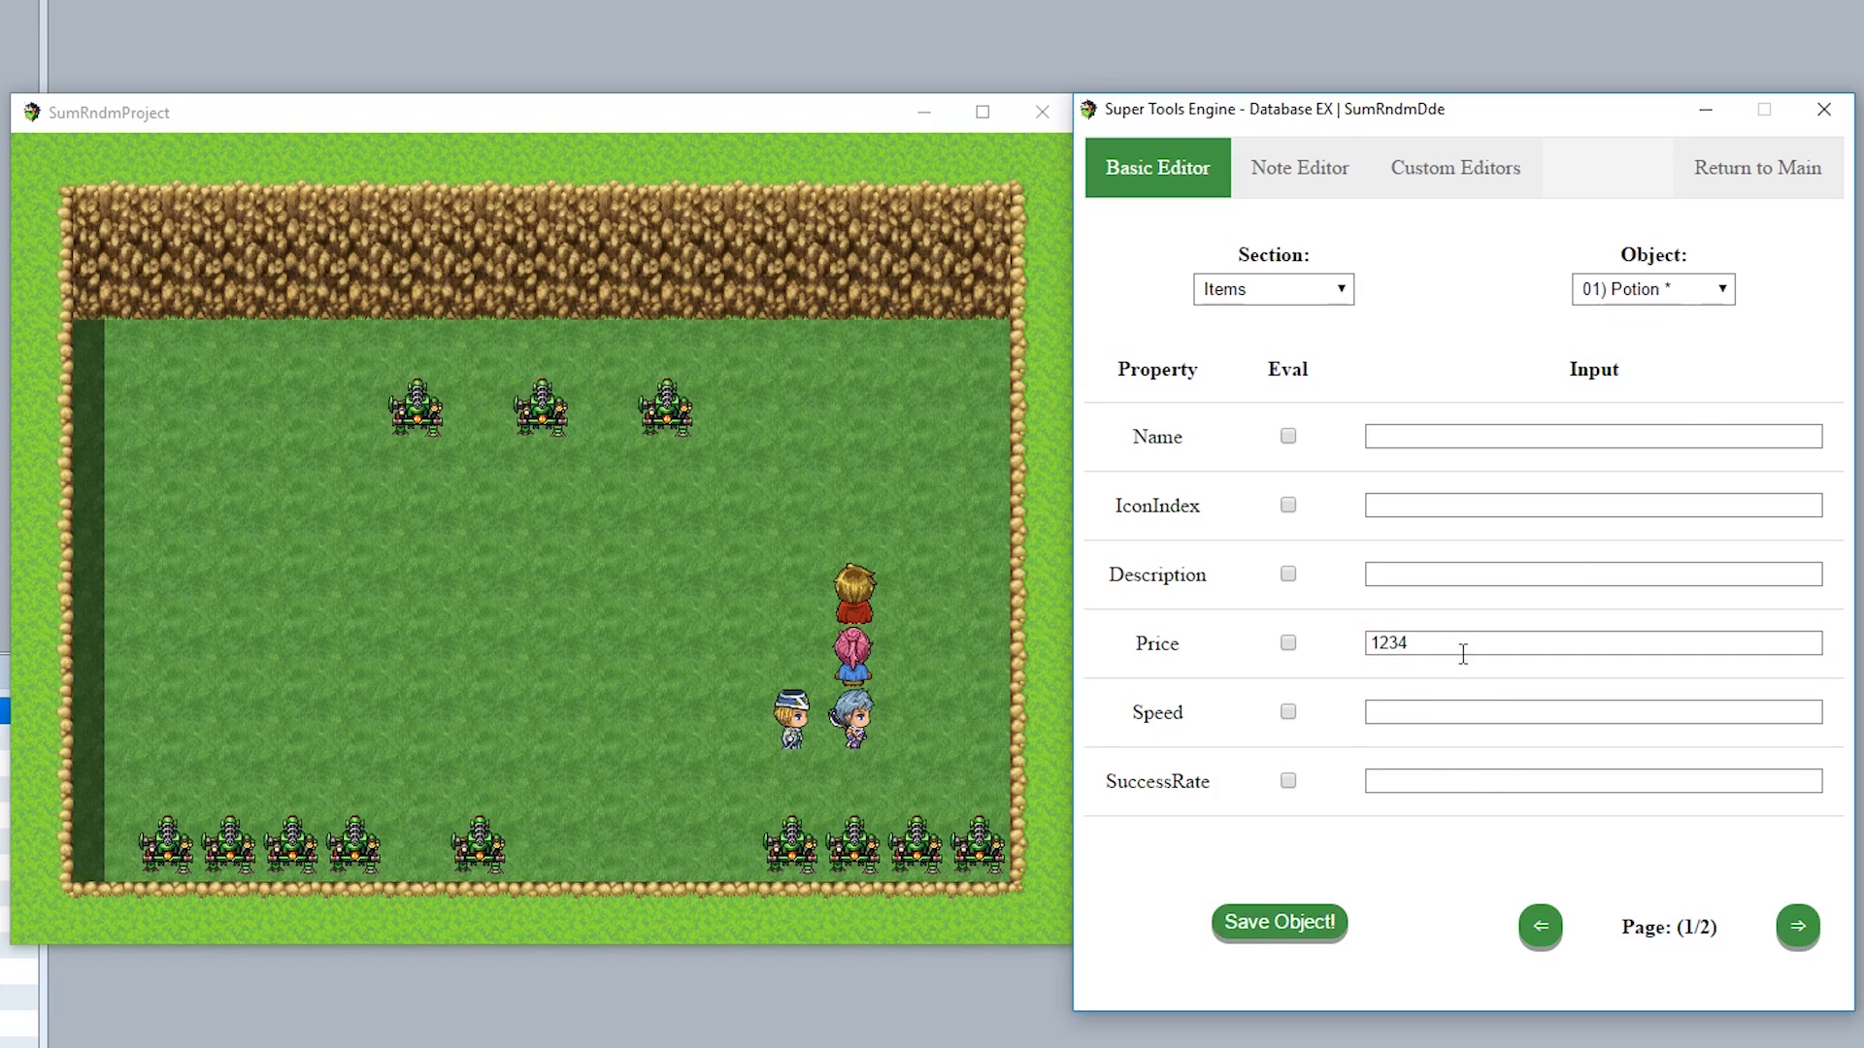
Check the Potion's entry in the object list and return from Database EX to the main editor
click(1727, 289)
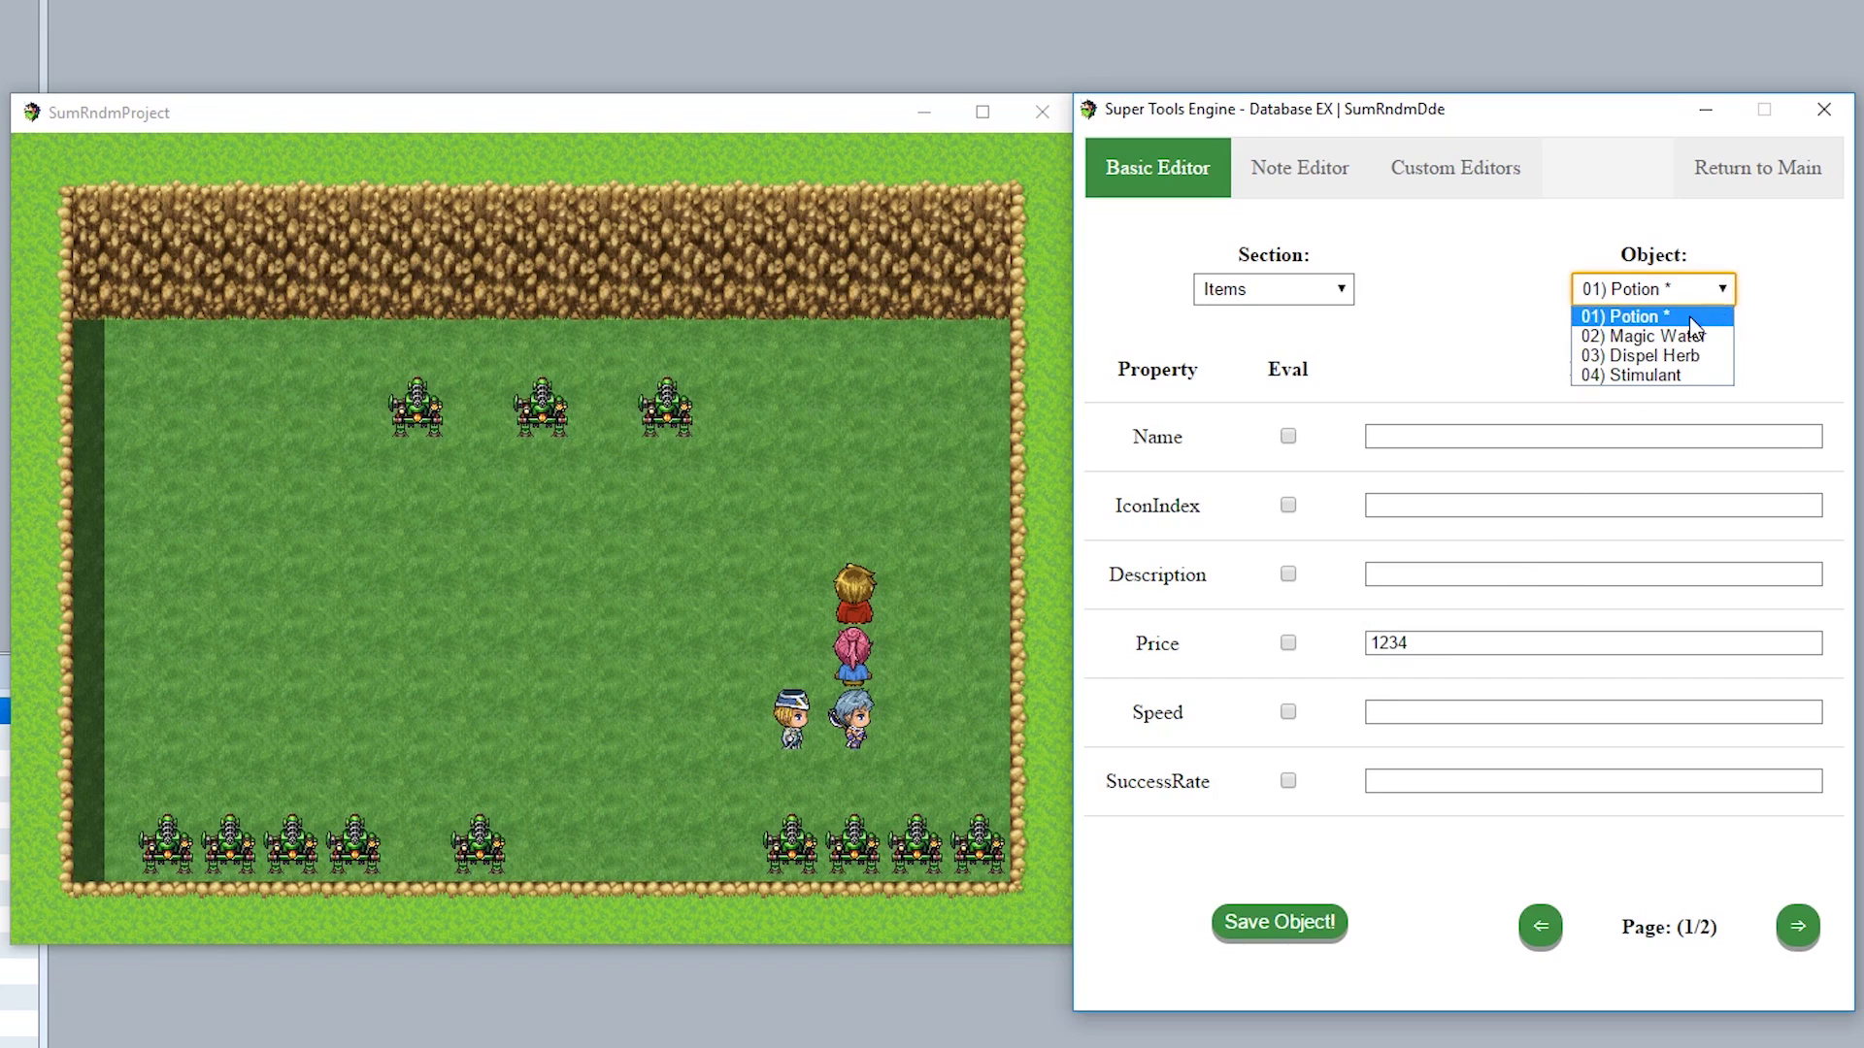
click(1772, 325)
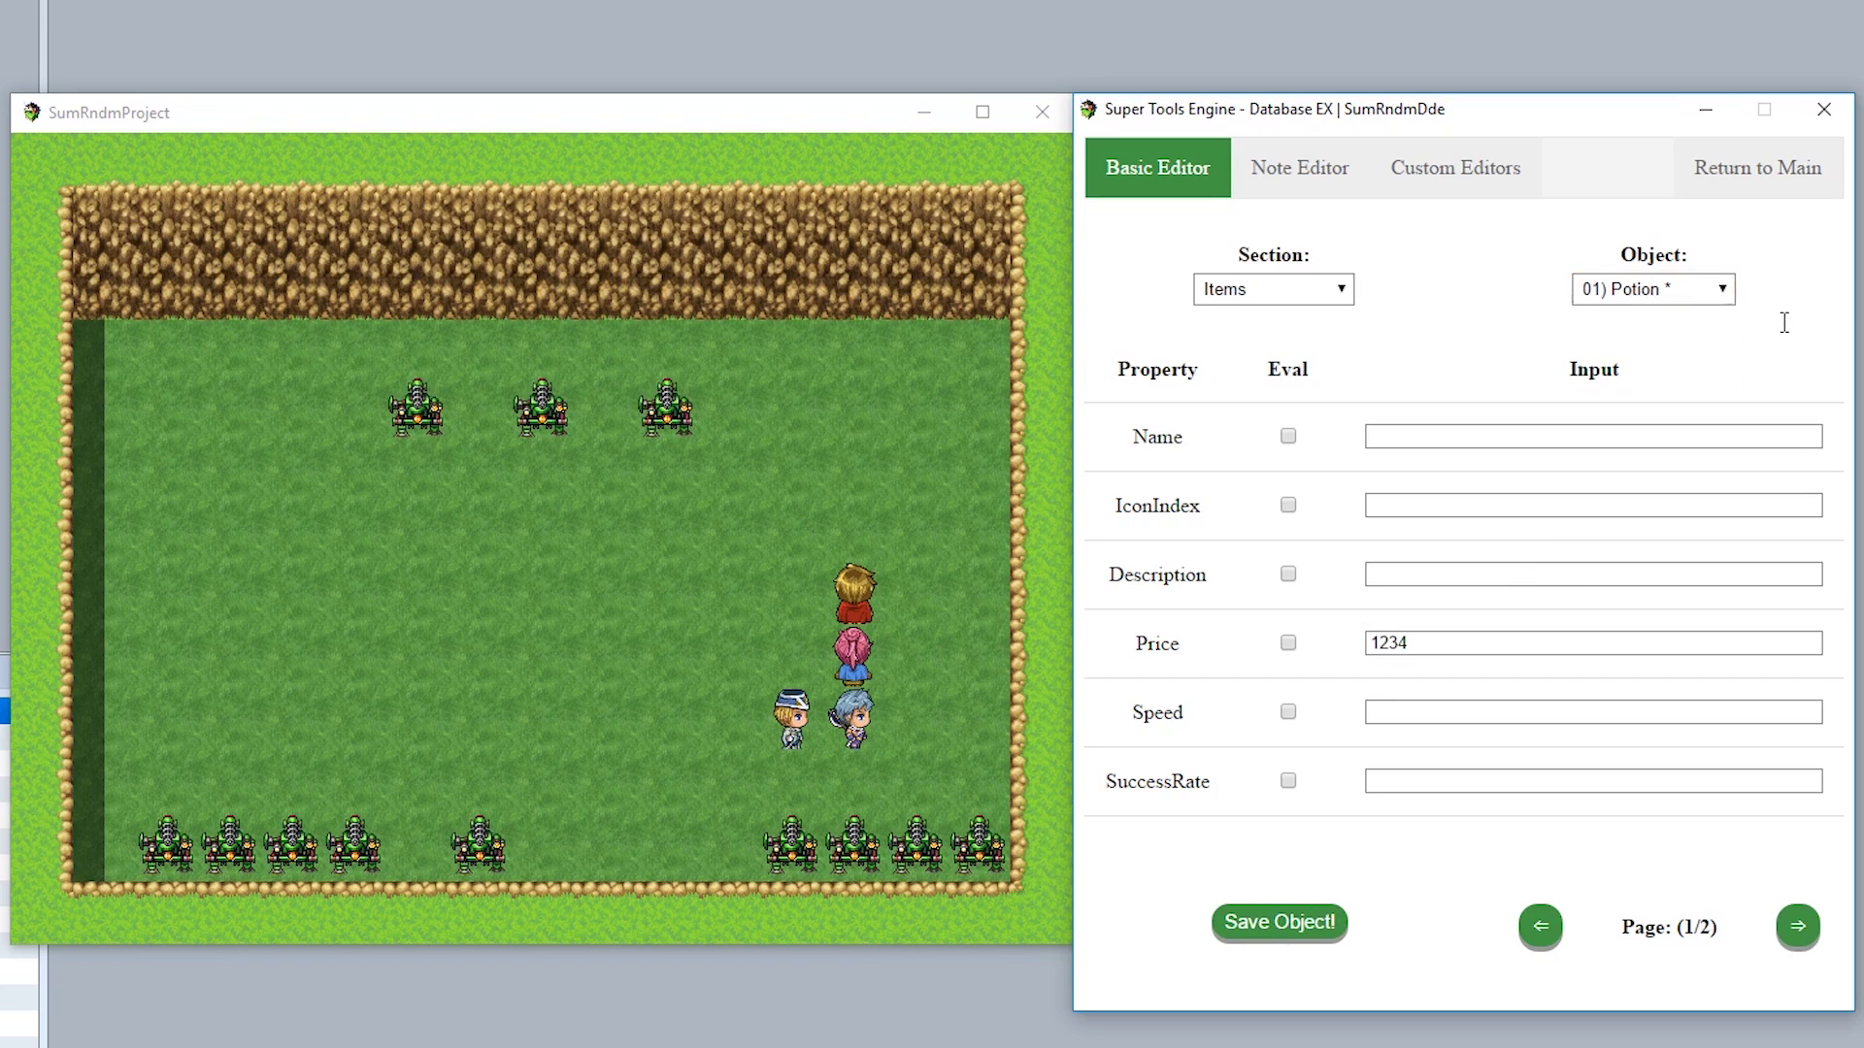
click(1786, 180)
click(1000, 590)
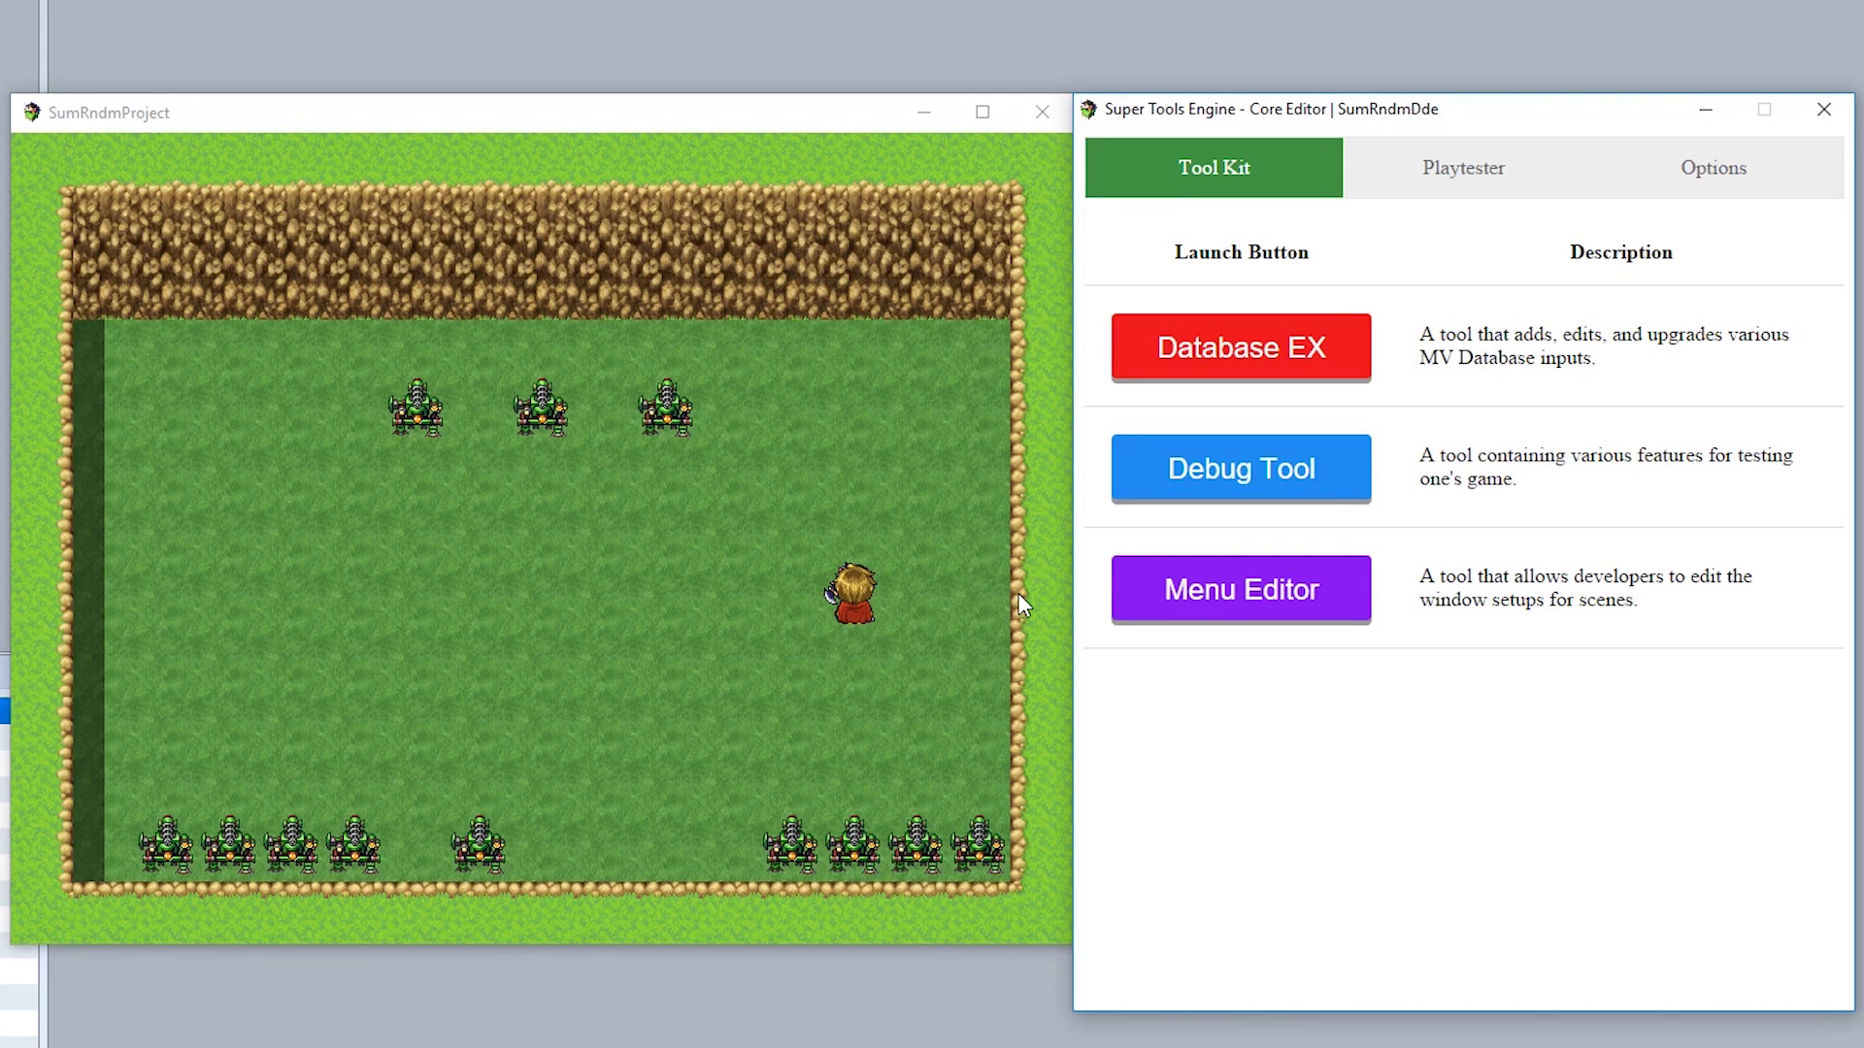
Open the upper-left statue's shop and view the Potion's price in its buy list
click(415, 429)
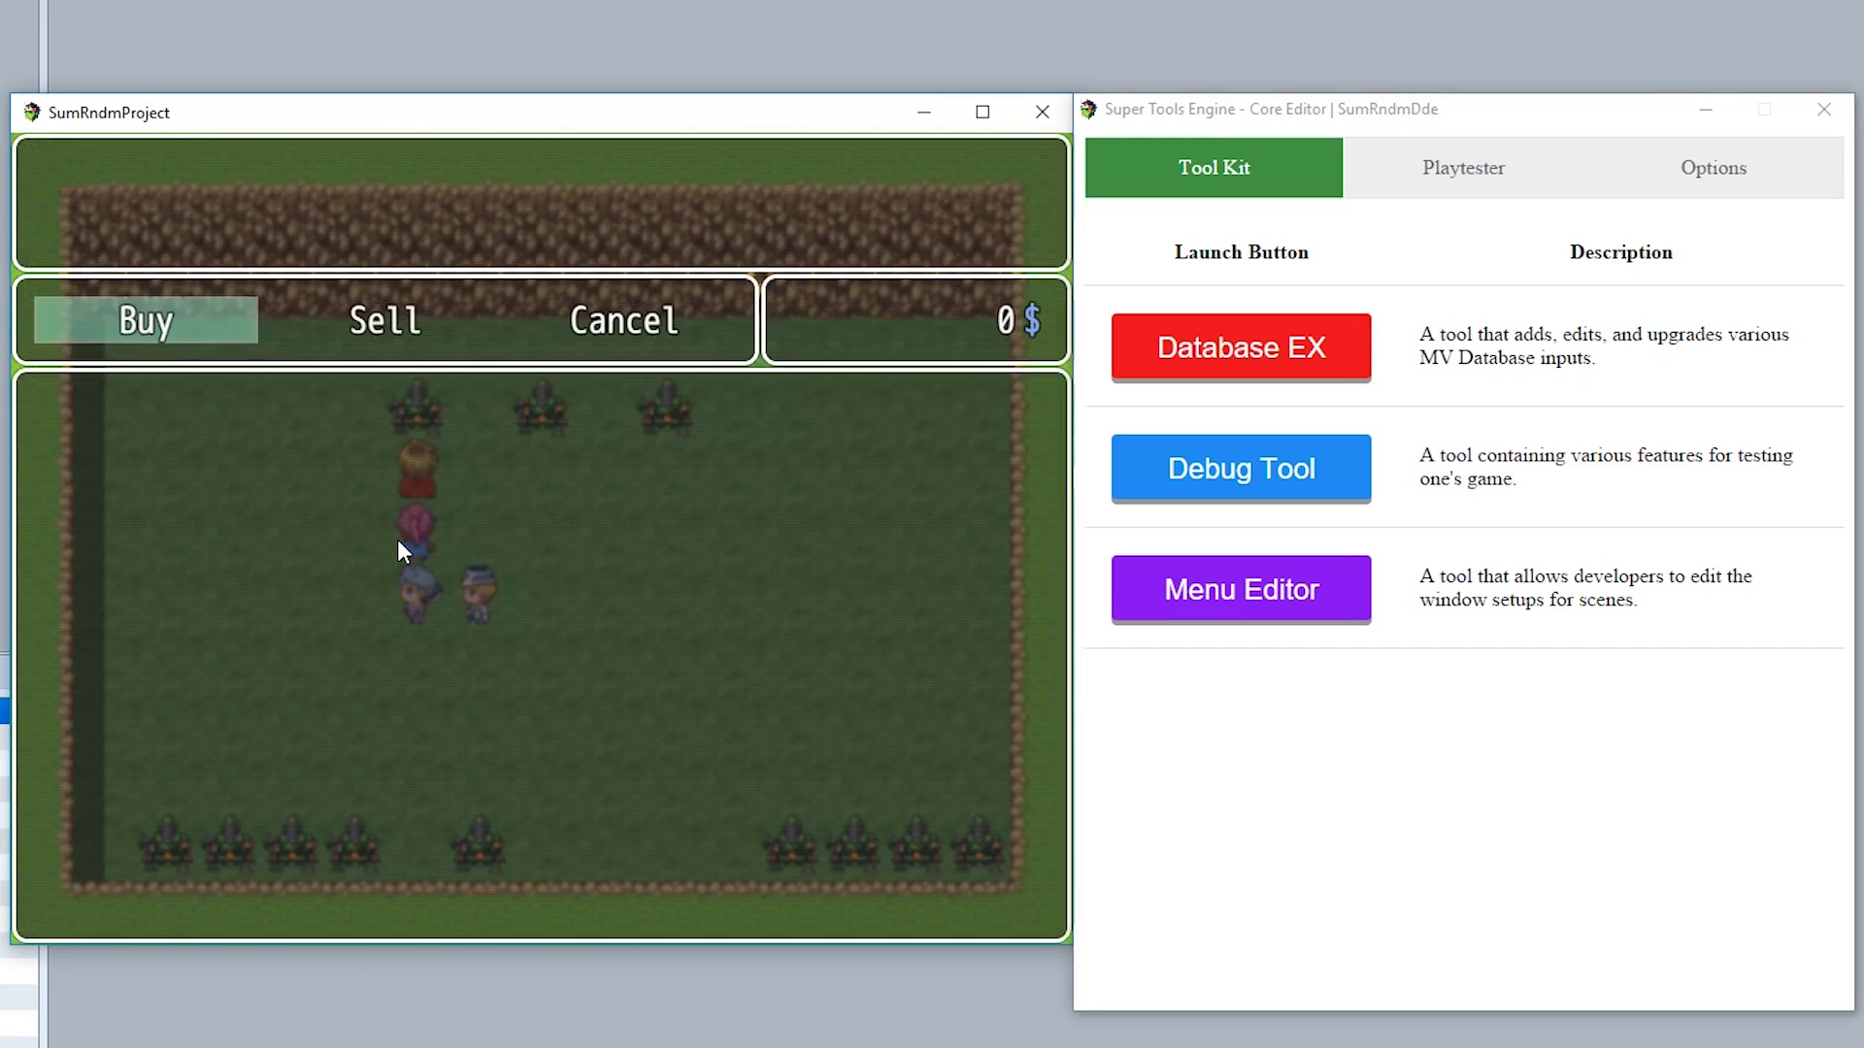
click(219, 324)
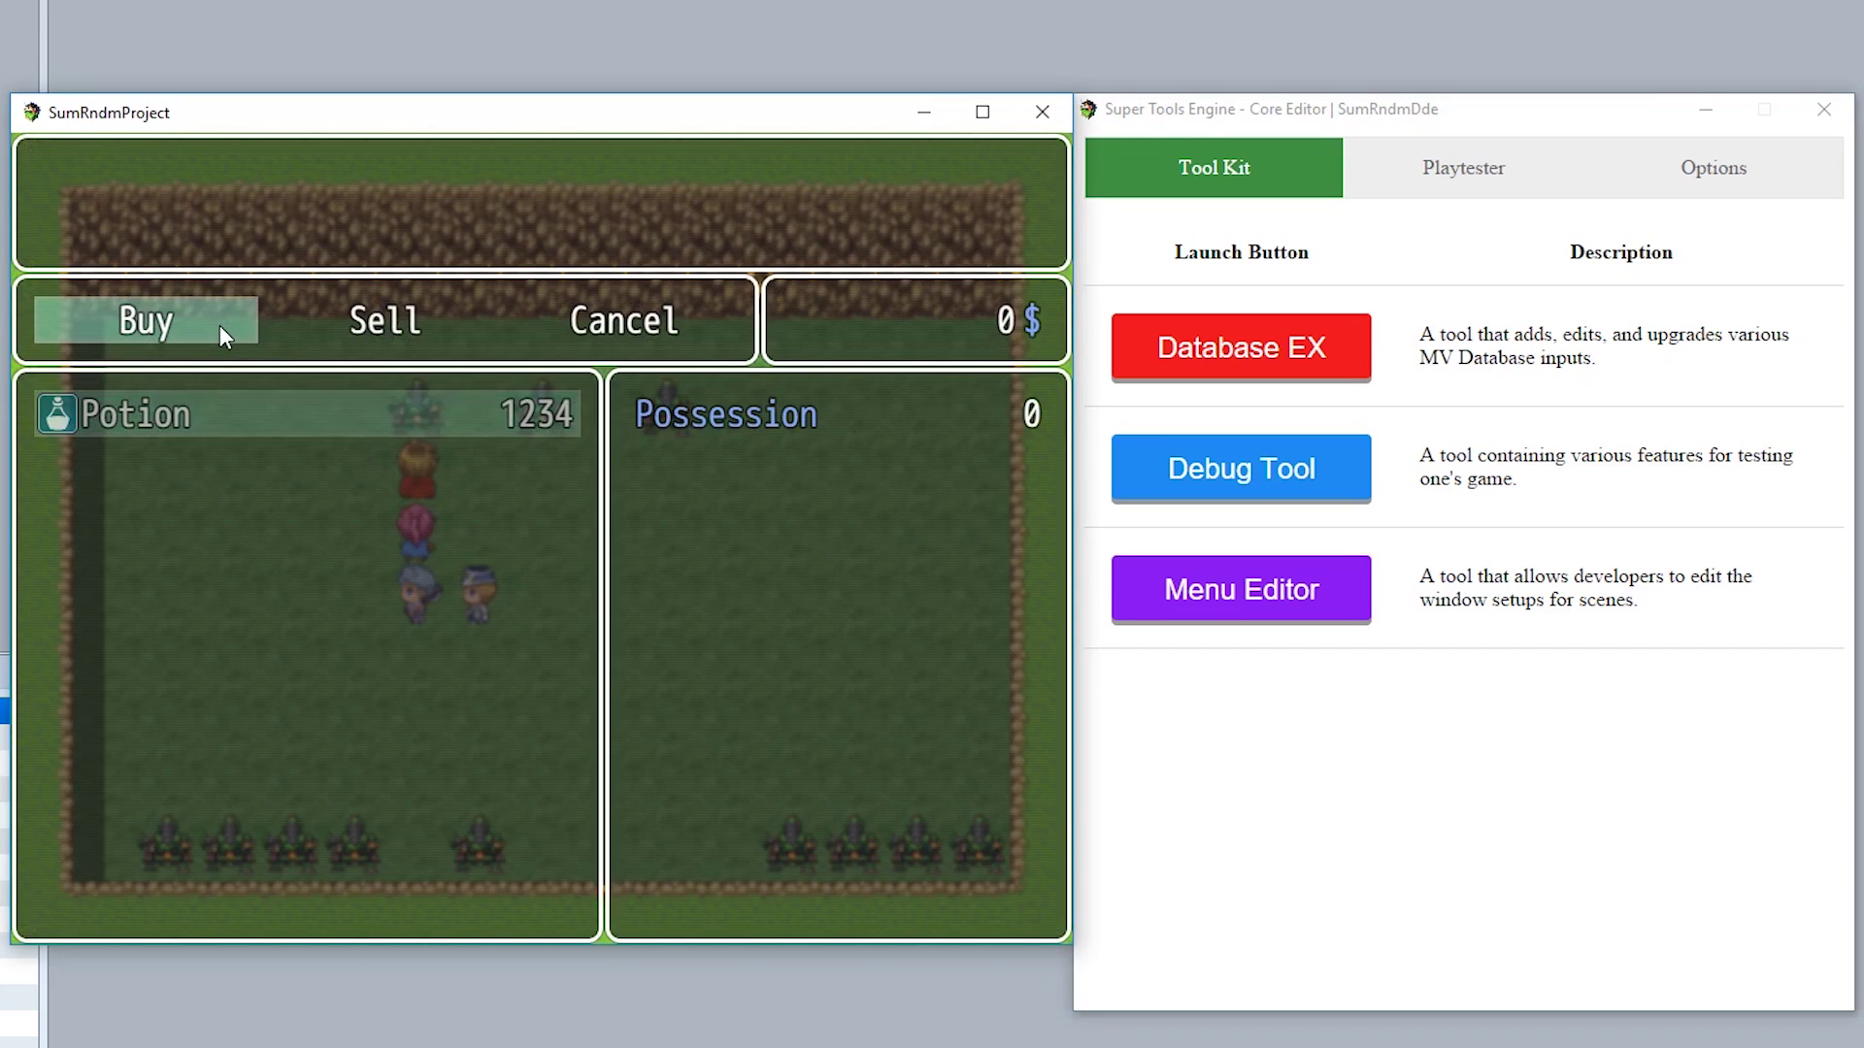
right_click(328, 443)
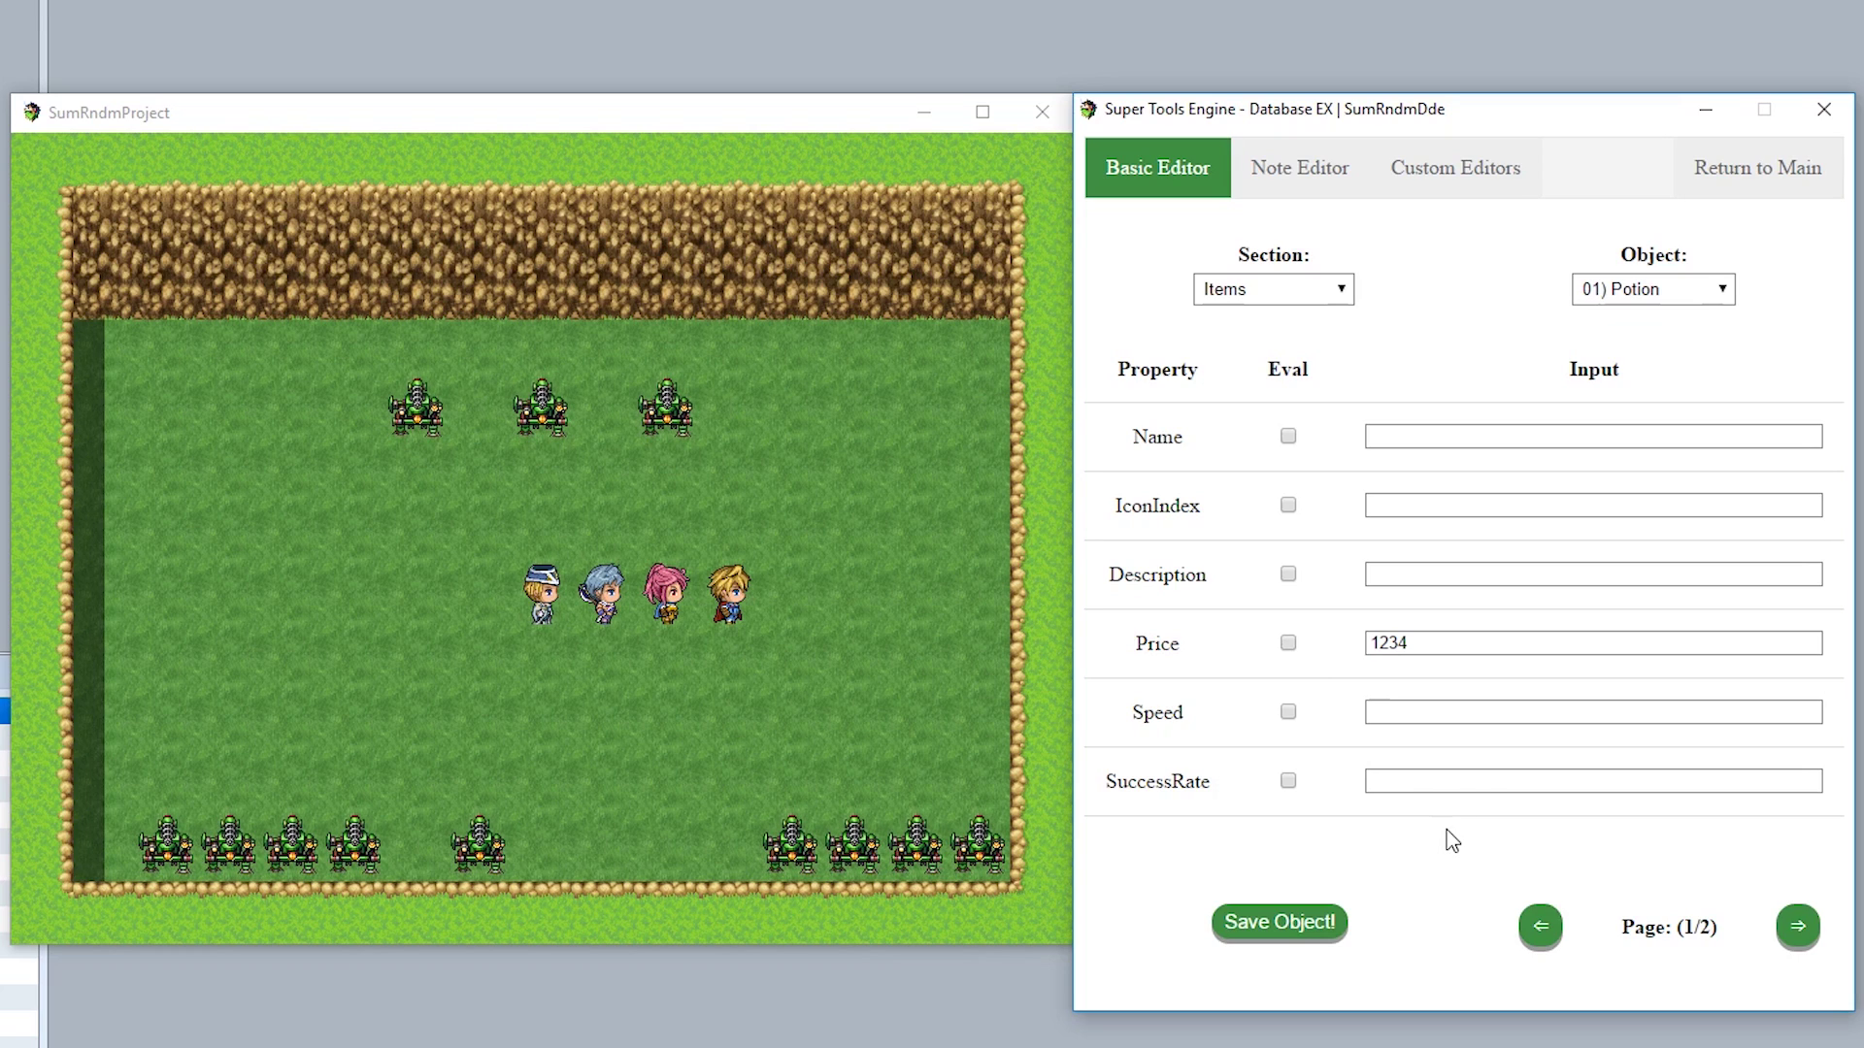
Enable Eval for the Potion's Price, set it to $gameVariables.value(5), save the object and return to the main editor
click(1288, 644)
key(Tab)
key(ctrl+a)
key(BackSpace)
text($gameVariabl)
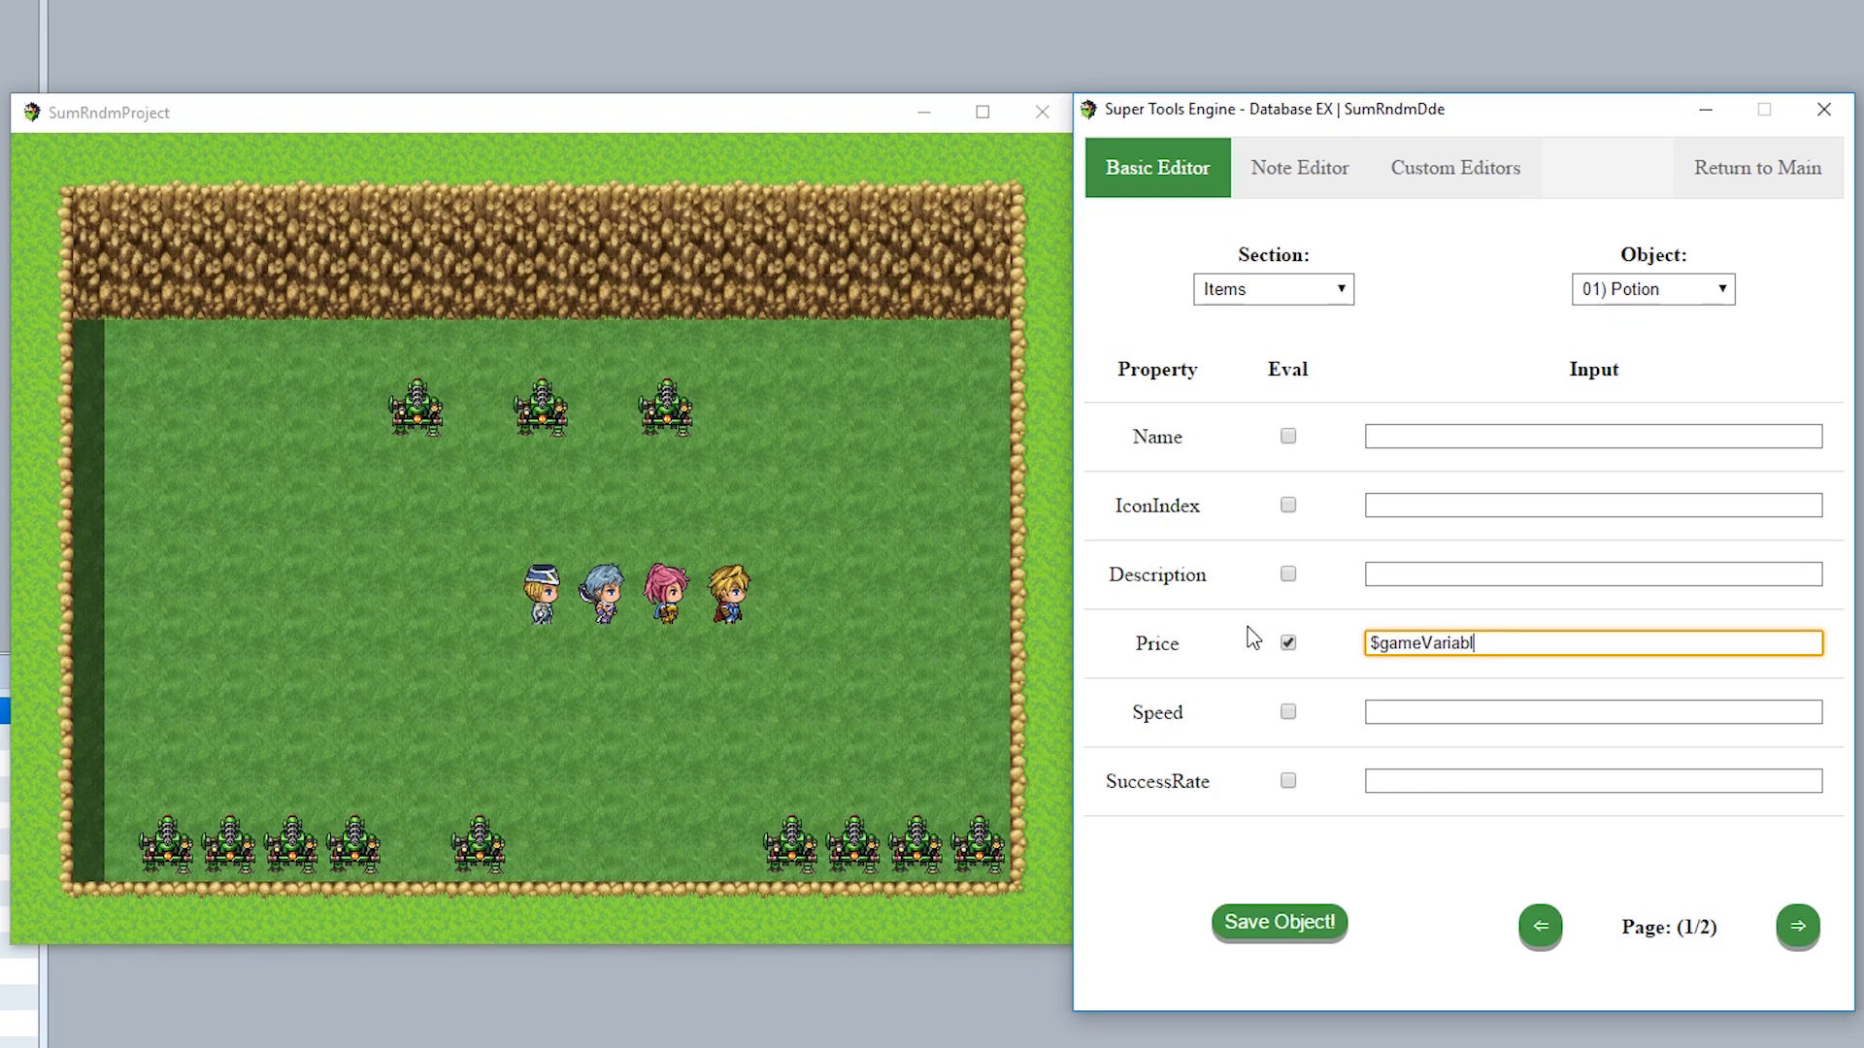
text(es.value(5))
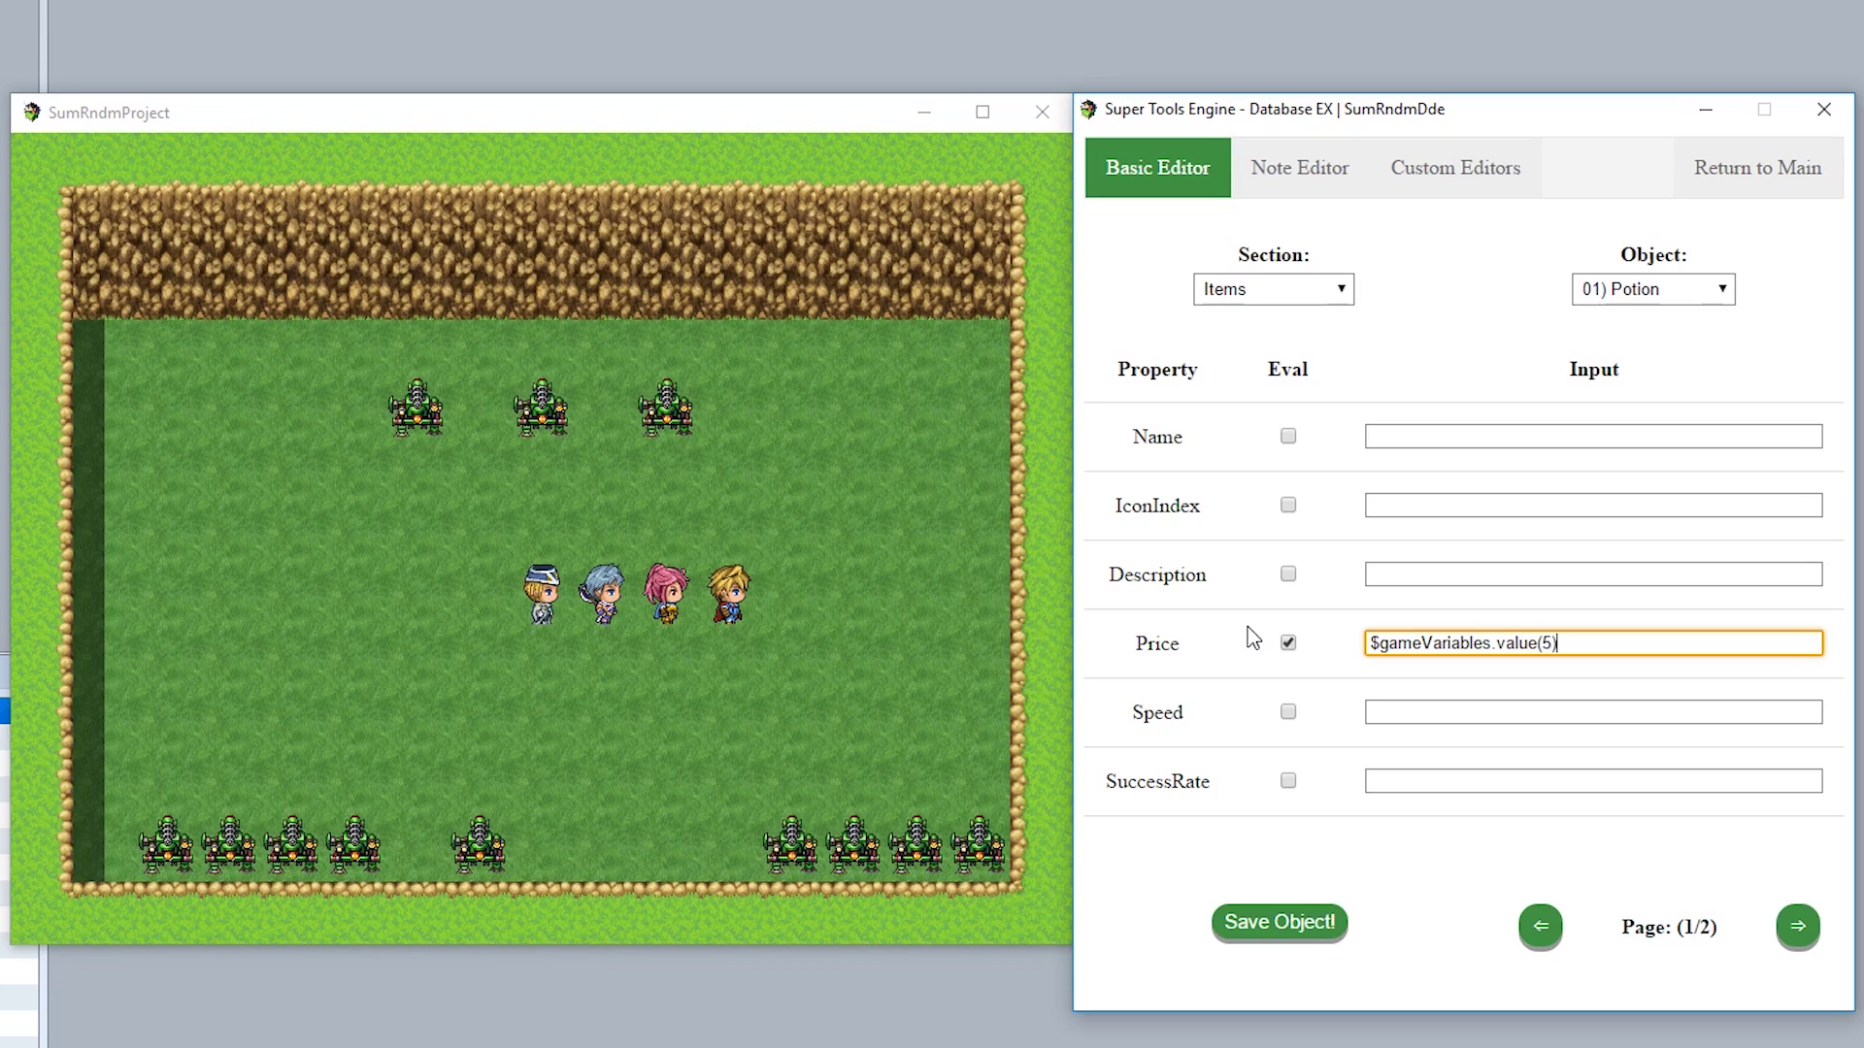
click(1272, 939)
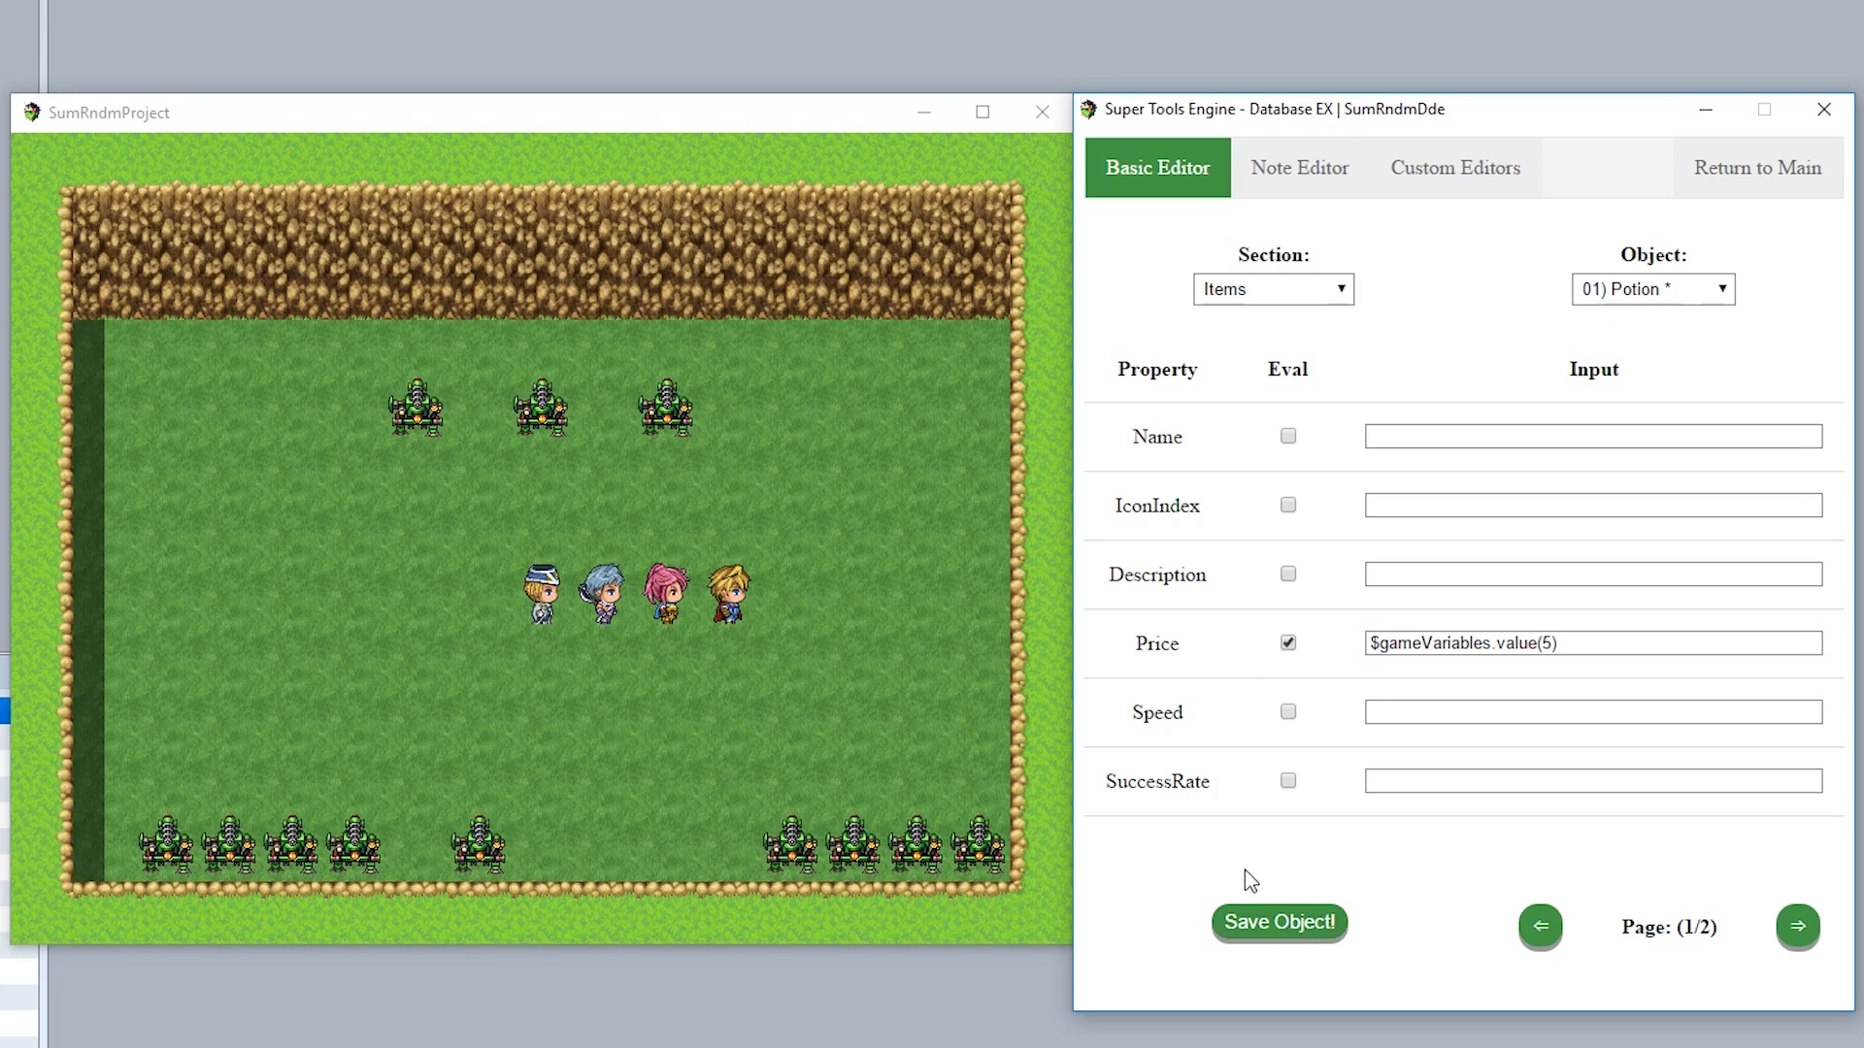
click(1757, 167)
Trigger the middle upper statue's event once, and visit and leave the upper-left statue's shop
click(998, 581)
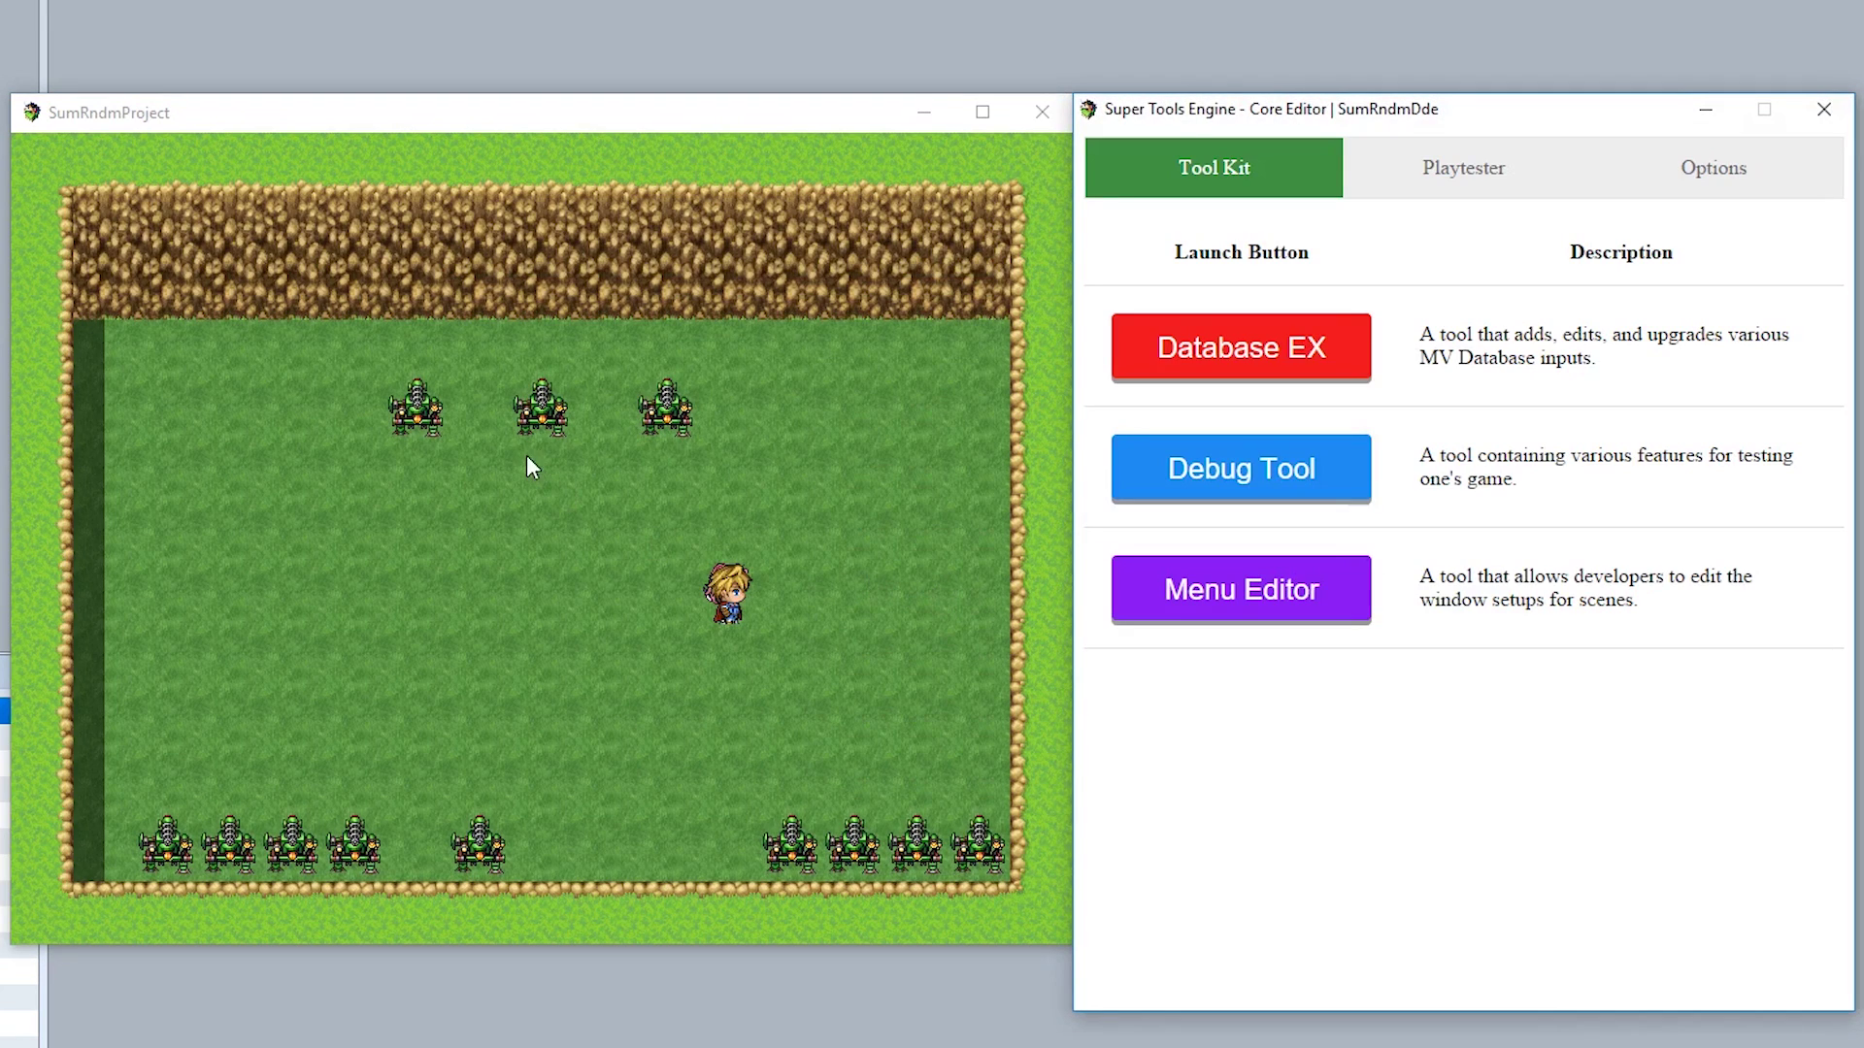
click(556, 424)
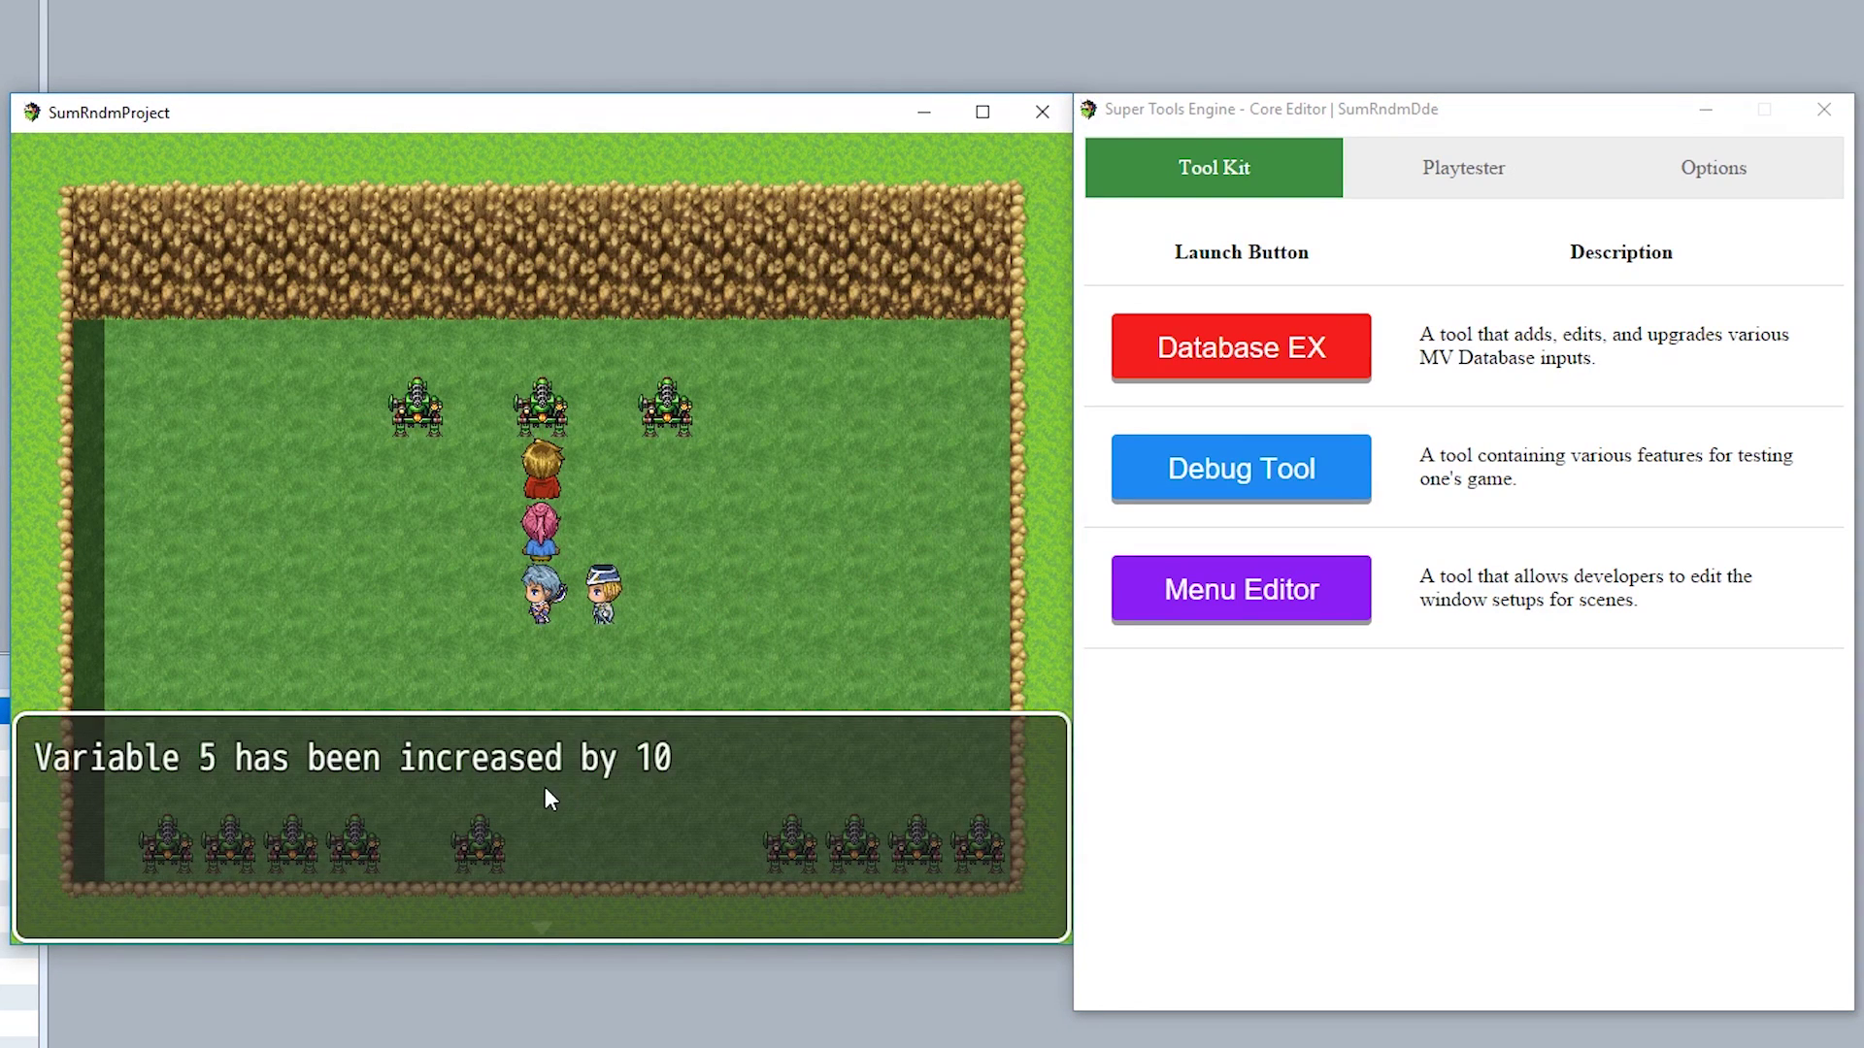
click(561, 767)
click(418, 432)
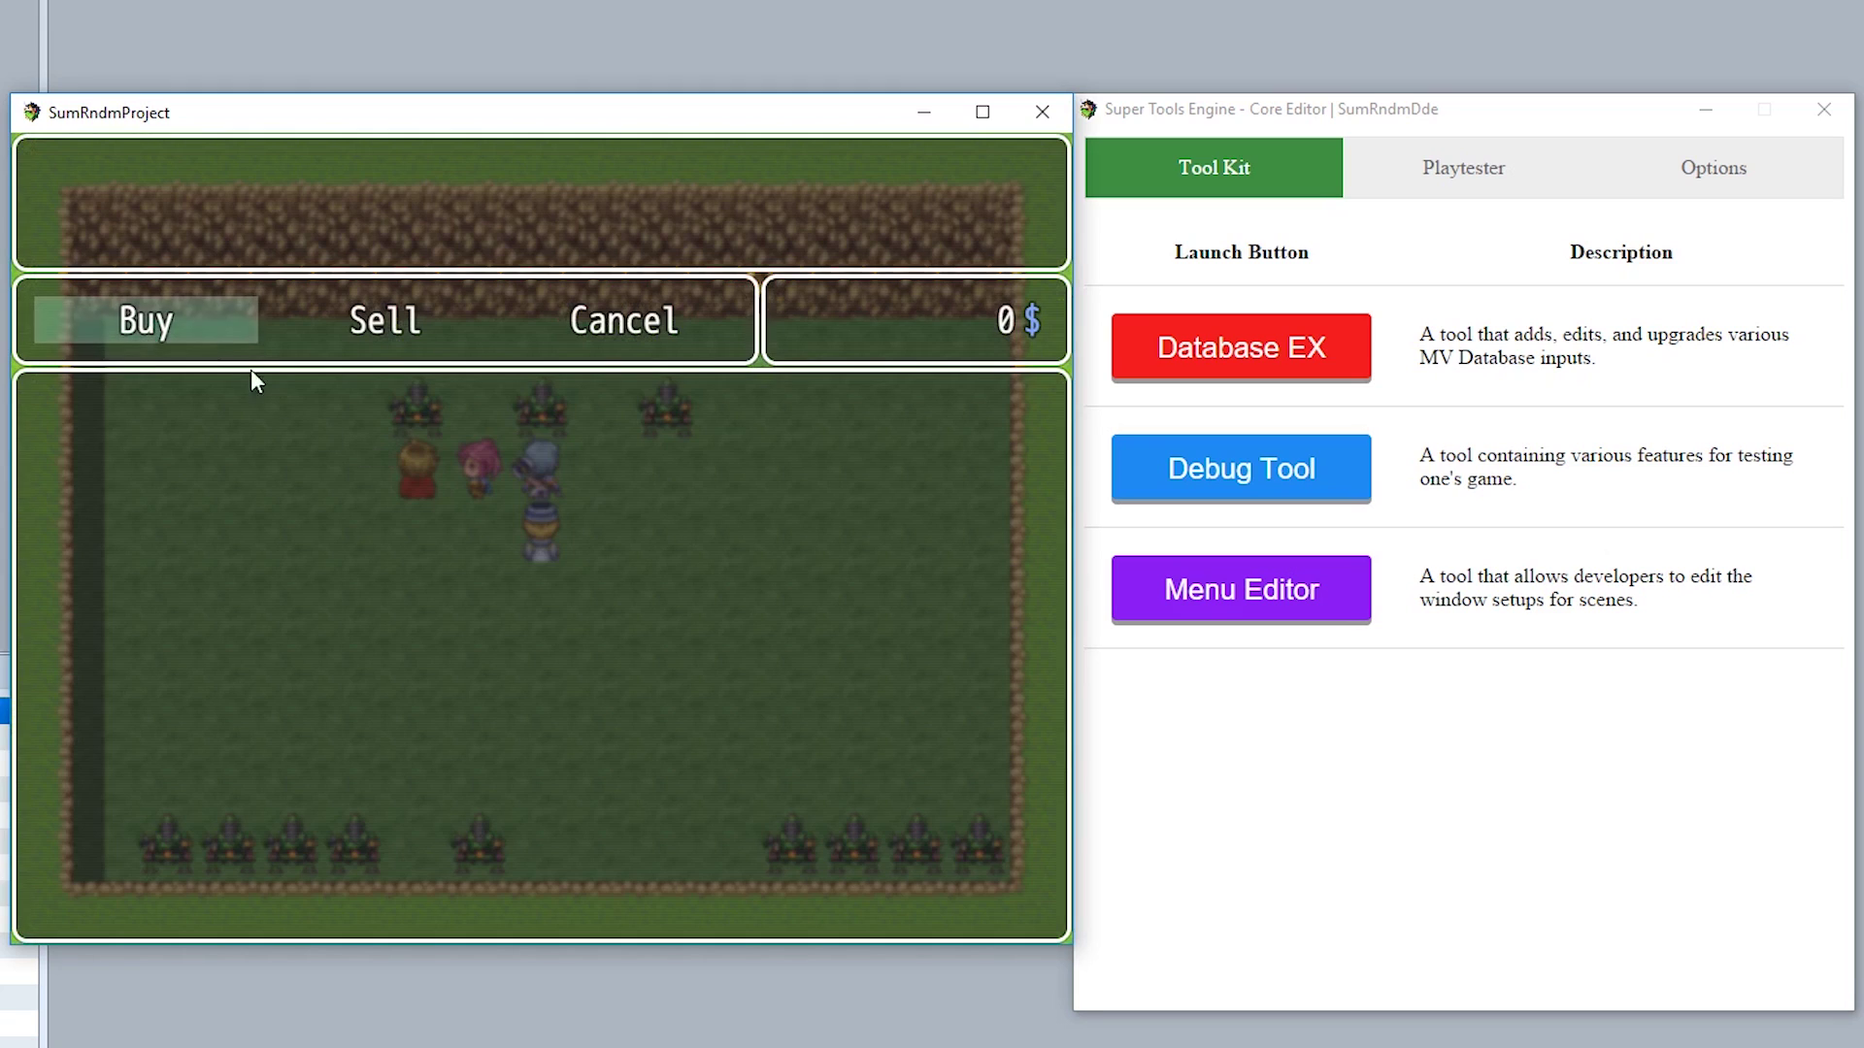
right_click(602, 491)
right_click(594, 491)
Trigger the middle upper statue's event twice more and check the Potion's price in the upper-left statue's shop
click(557, 423)
click(604, 726)
click(545, 422)
click(582, 650)
click(420, 406)
click(177, 326)
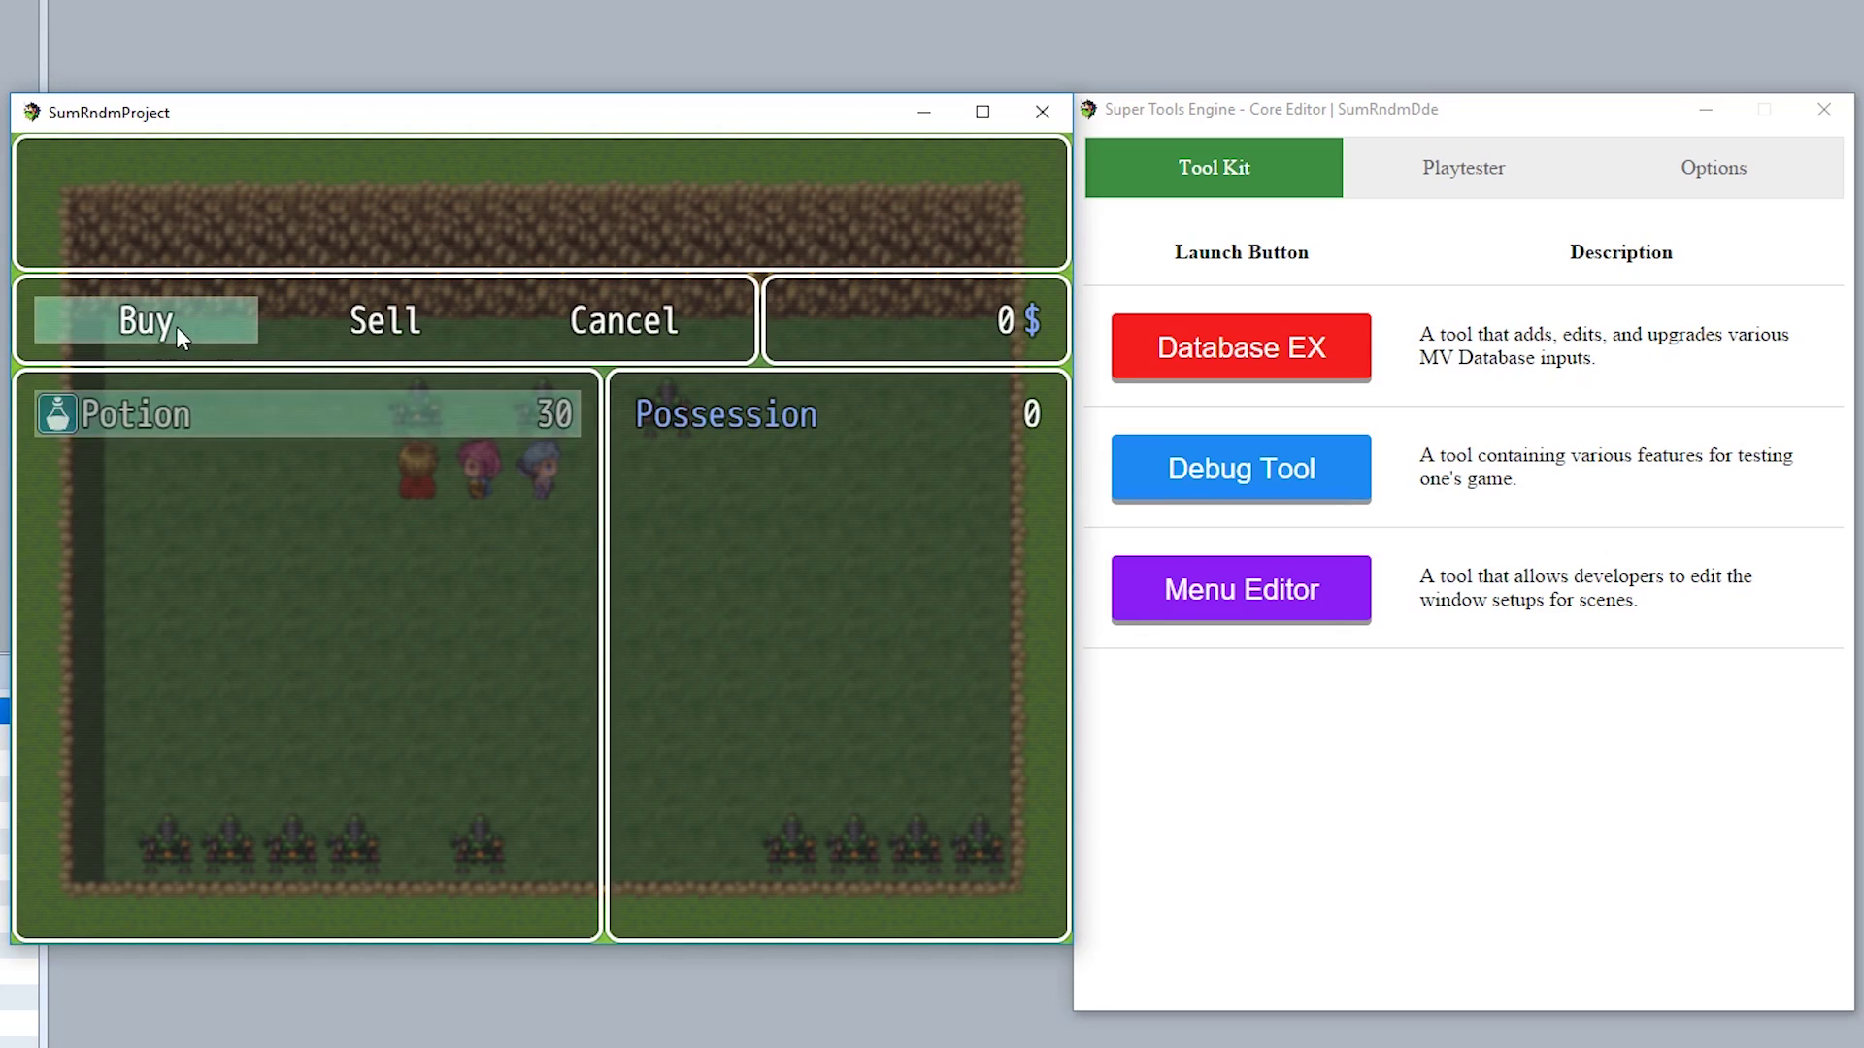
right_click(613, 443)
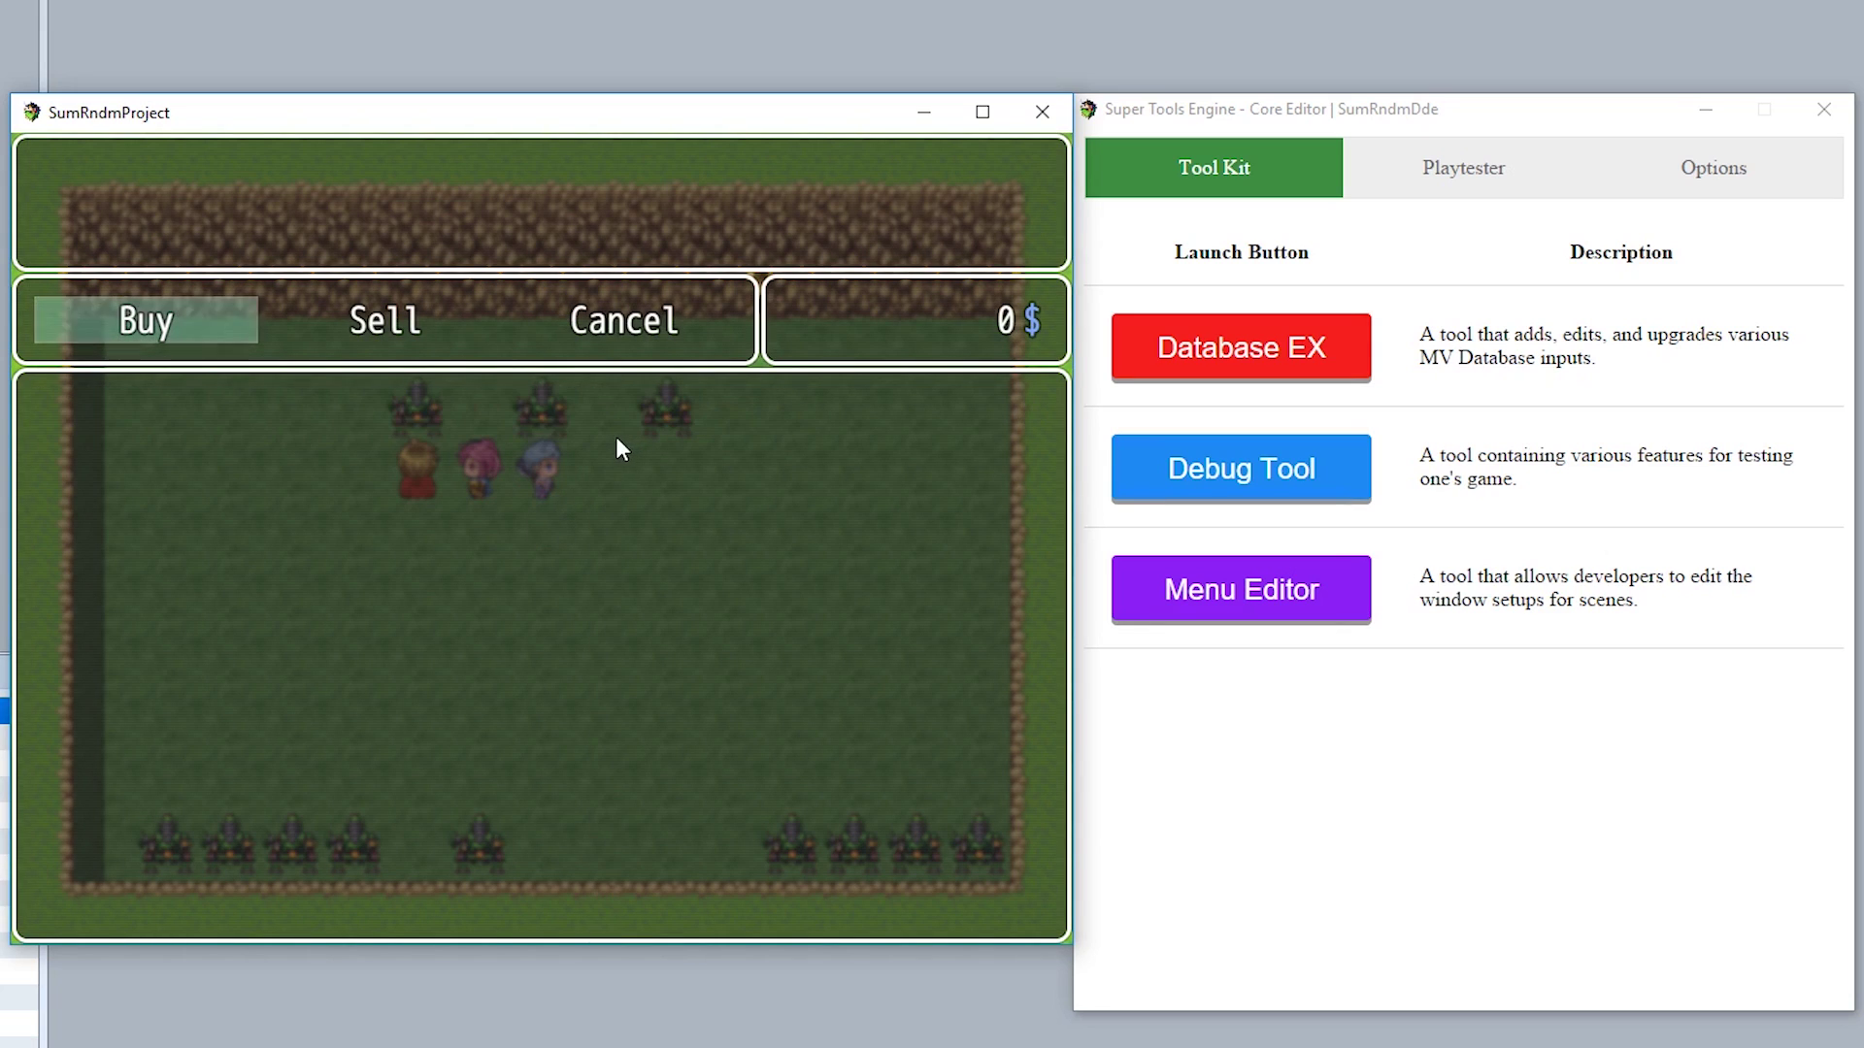
right_click(611, 435)
Launch Database EX and select Axe in the Weapons section of its Note Editor
click(1241, 347)
click(1321, 184)
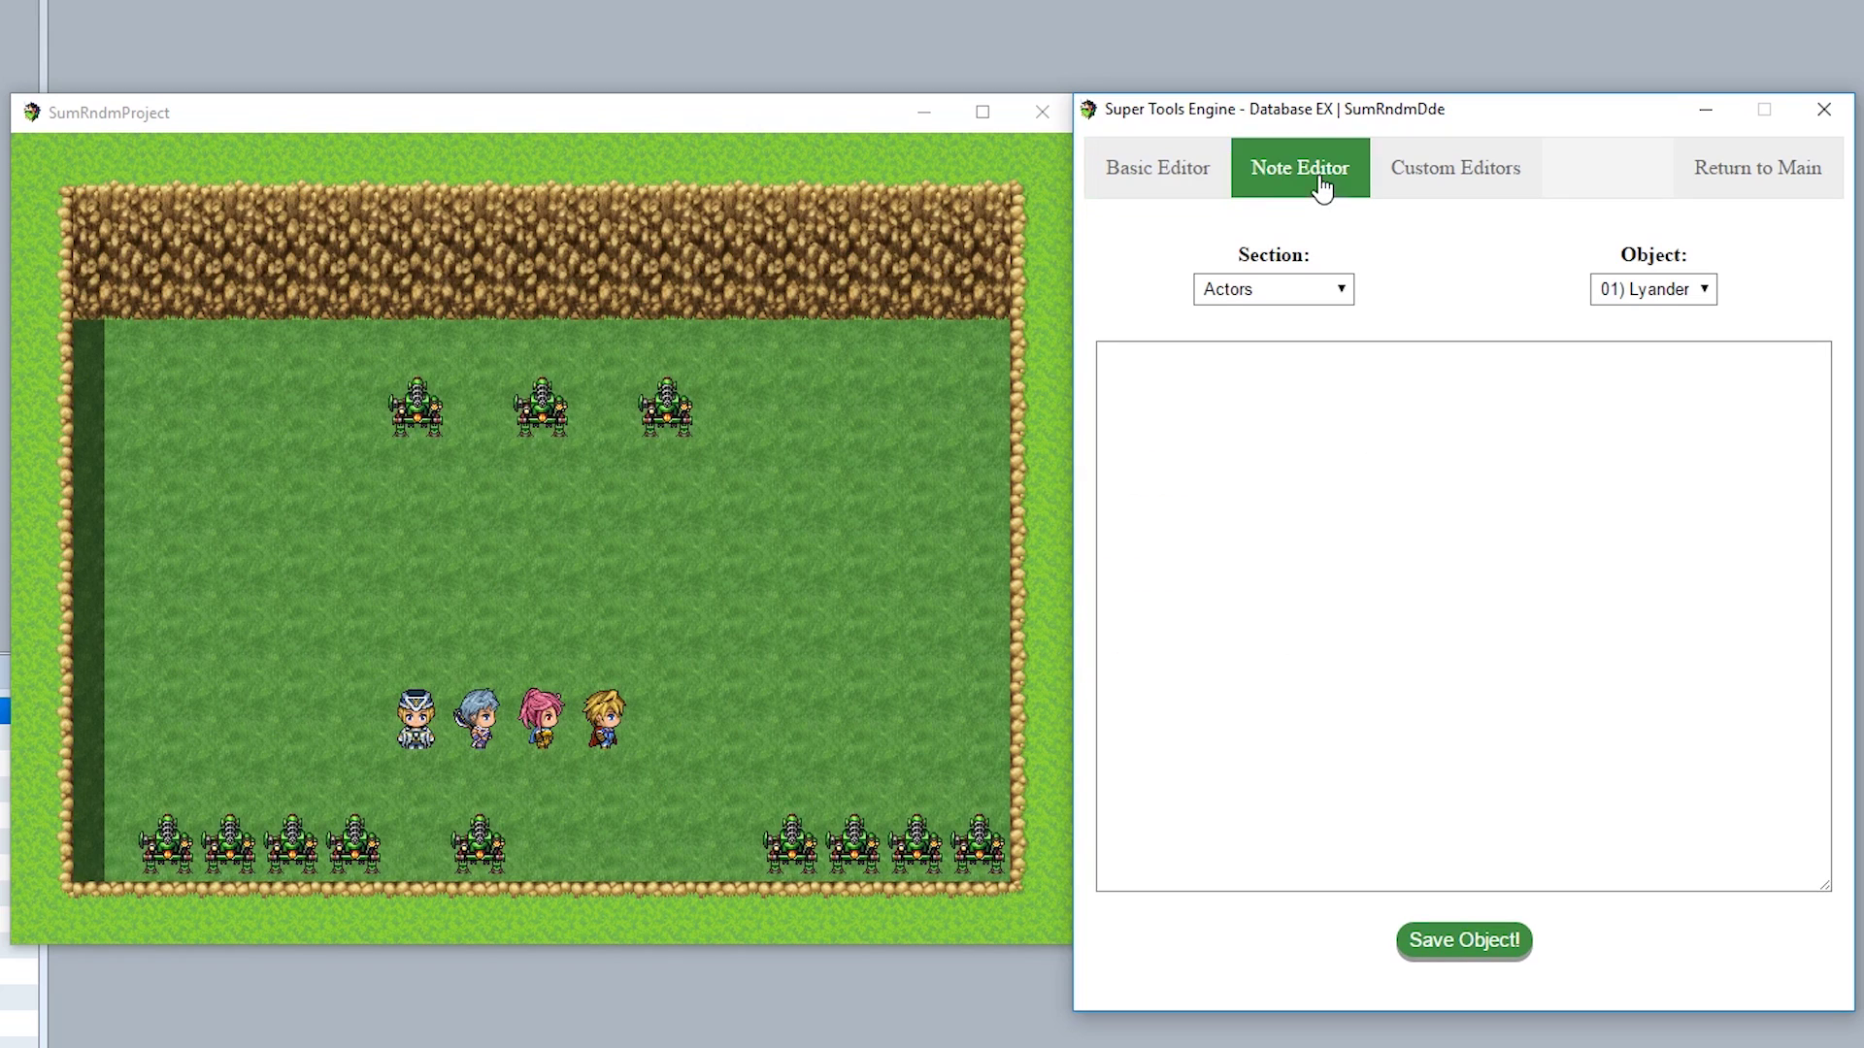
click(1255, 283)
click(1306, 395)
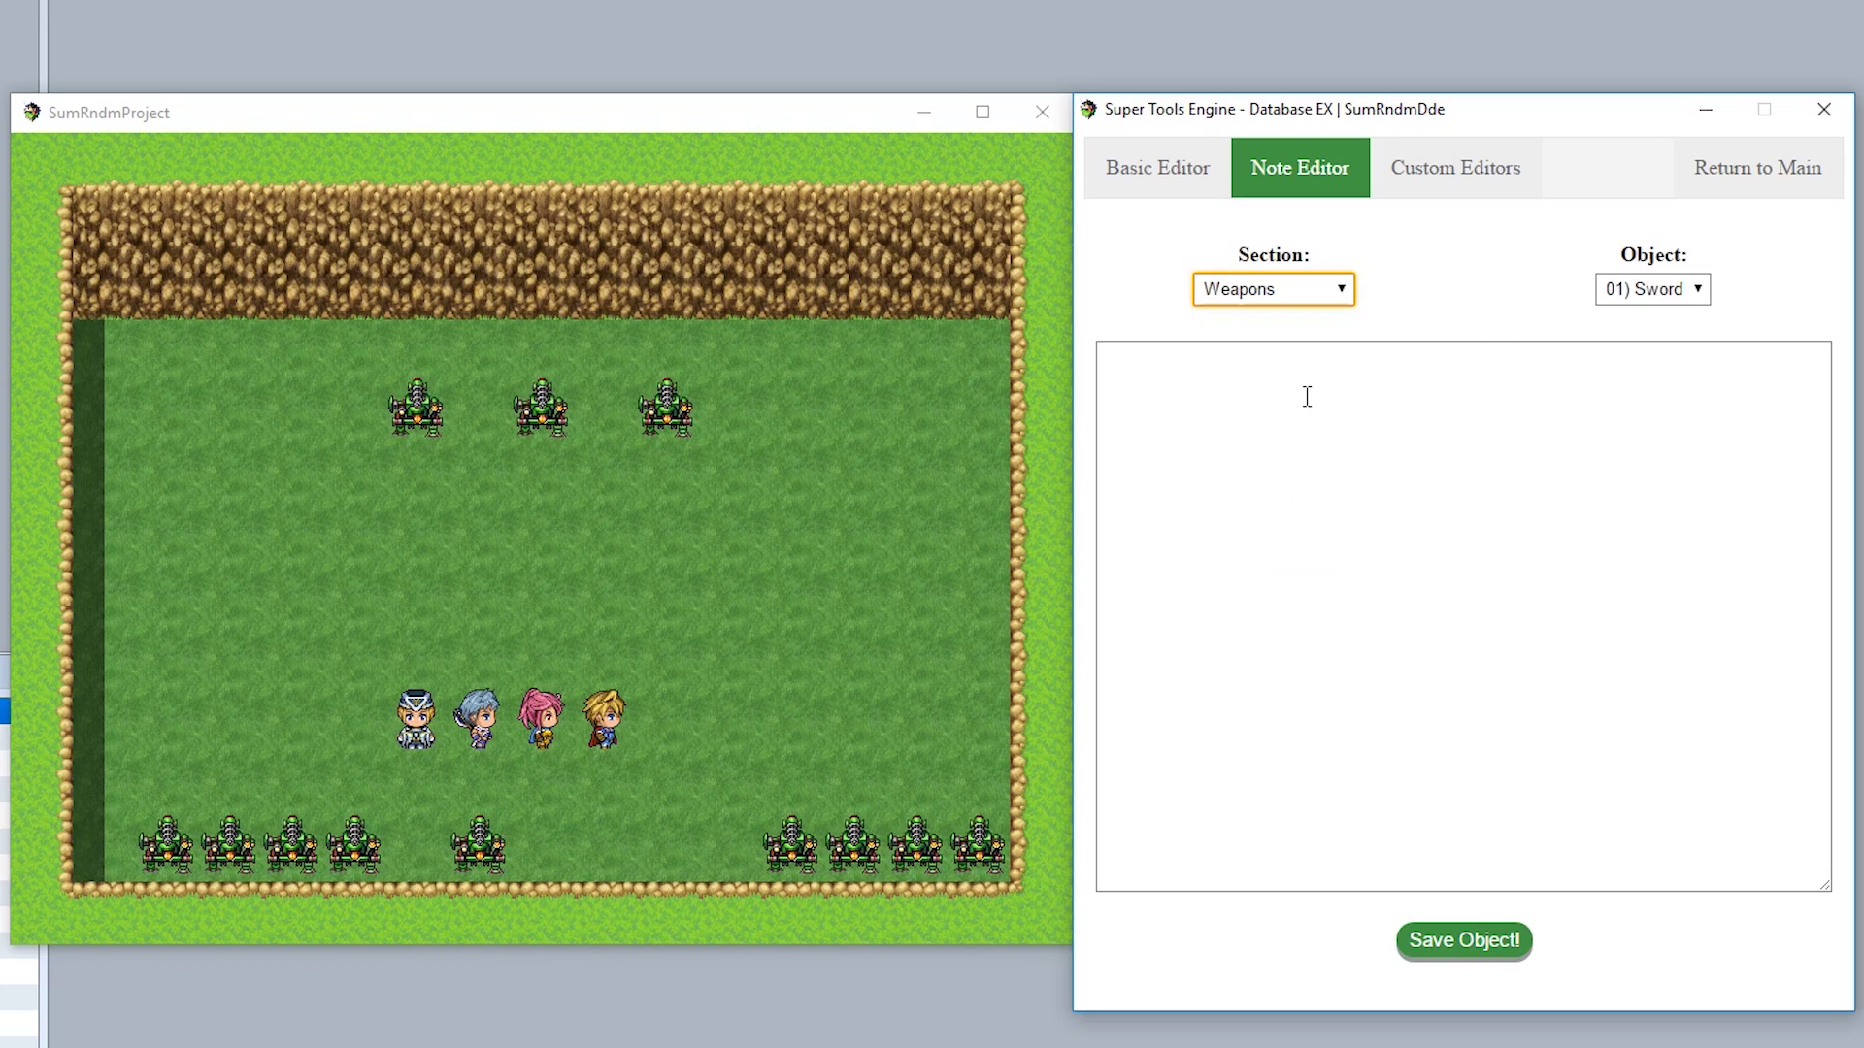
click(1680, 303)
click(1694, 337)
Enter "This is a note!" as the Axe's note and save the object
click(1369, 445)
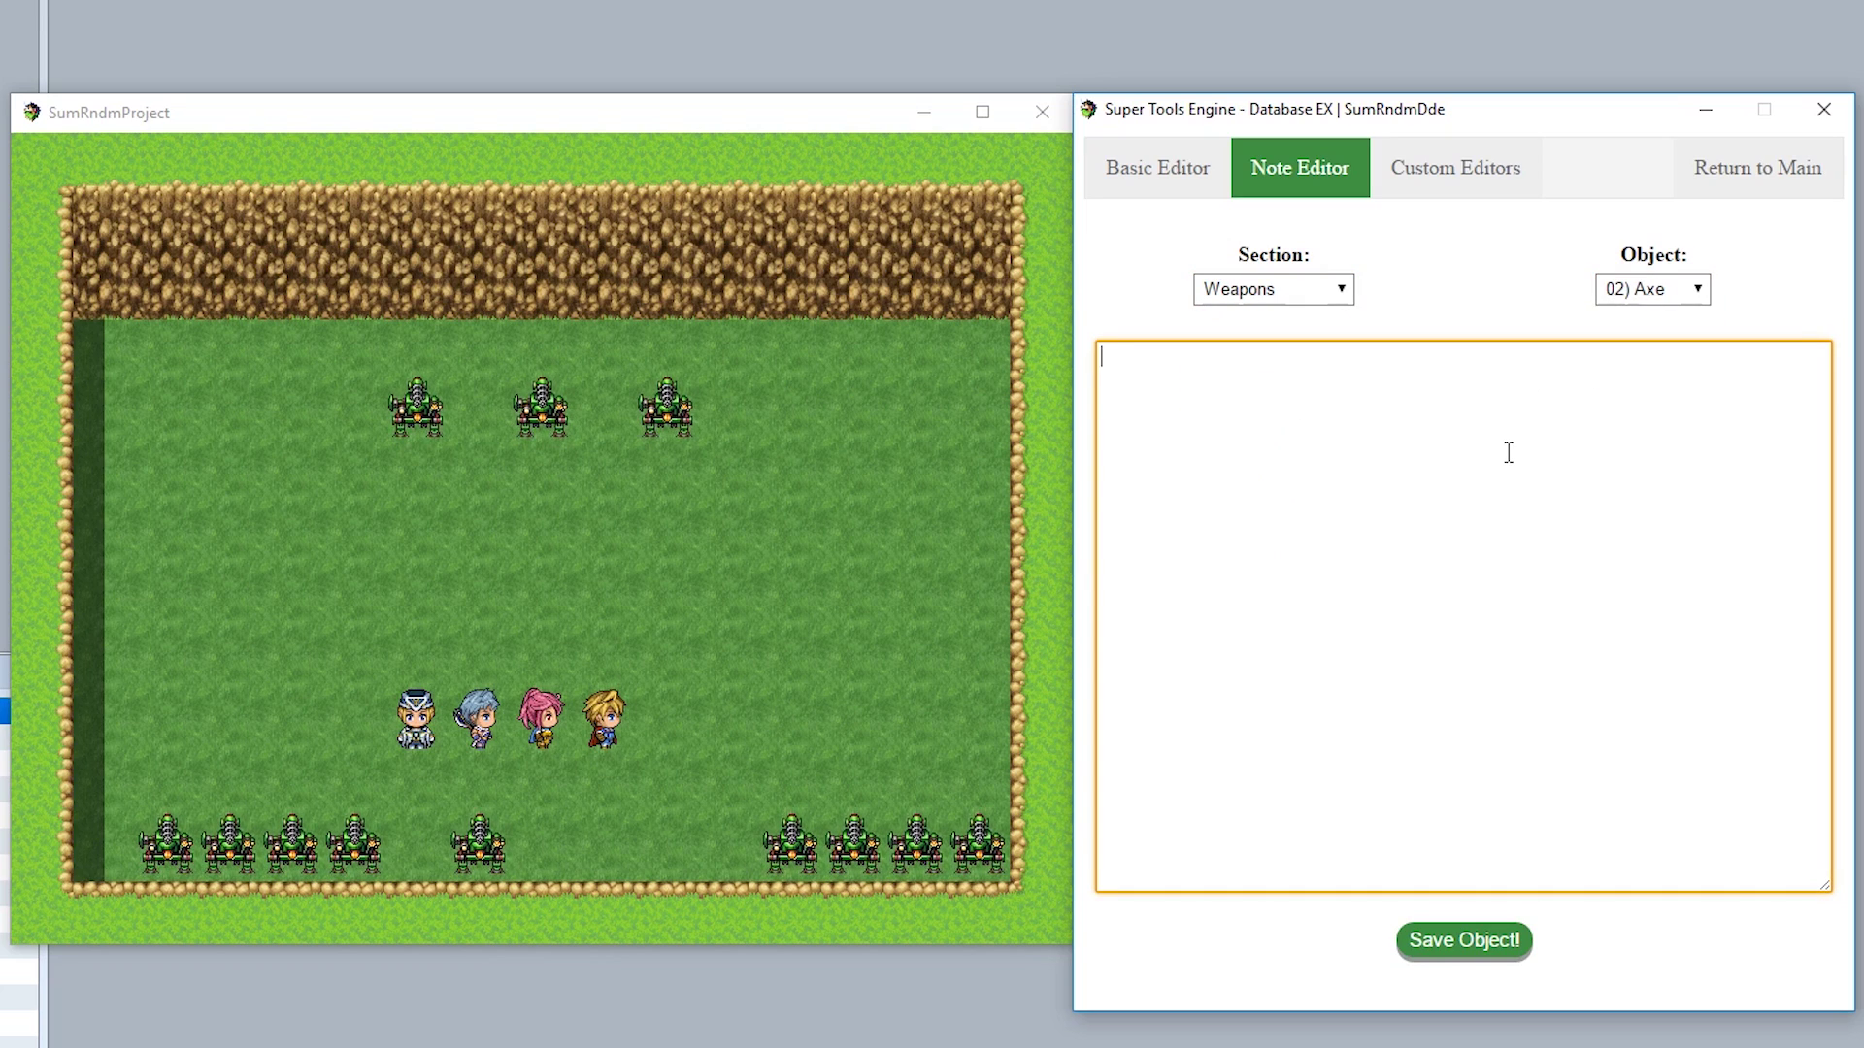
text(This is)
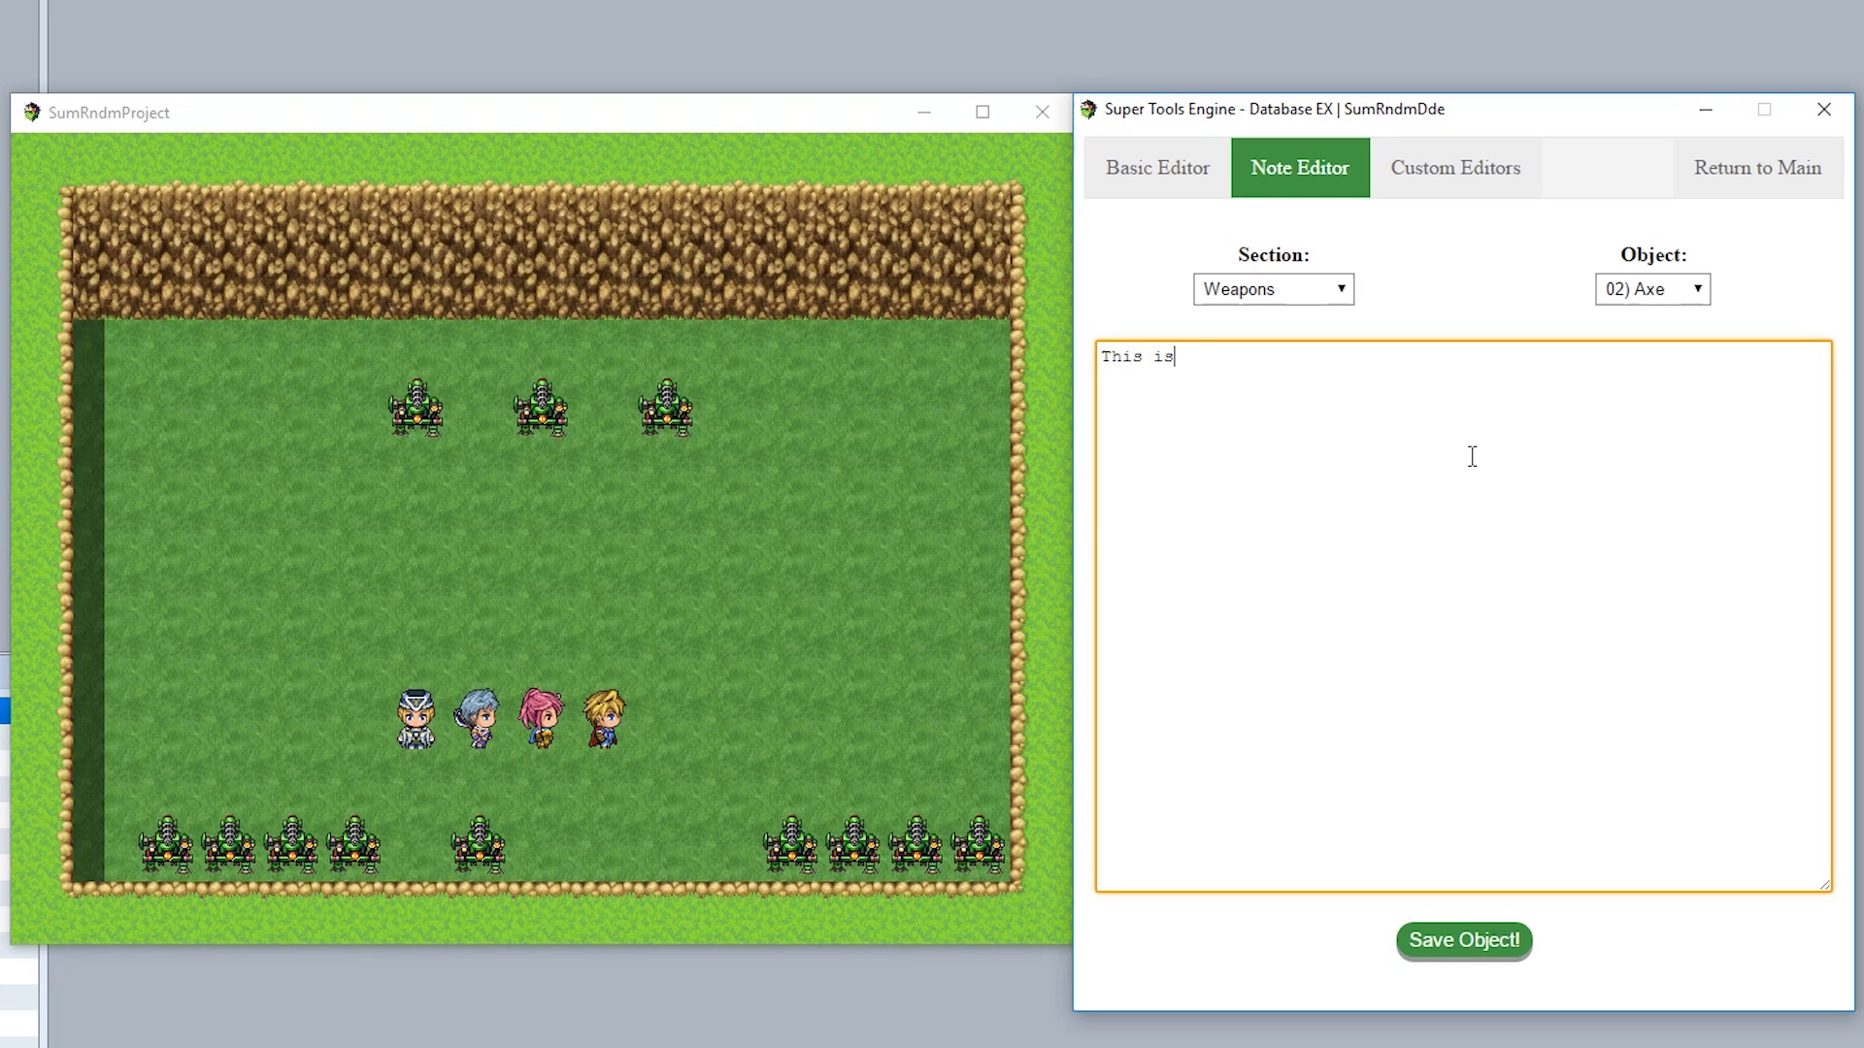
text( a note!)
click(1456, 938)
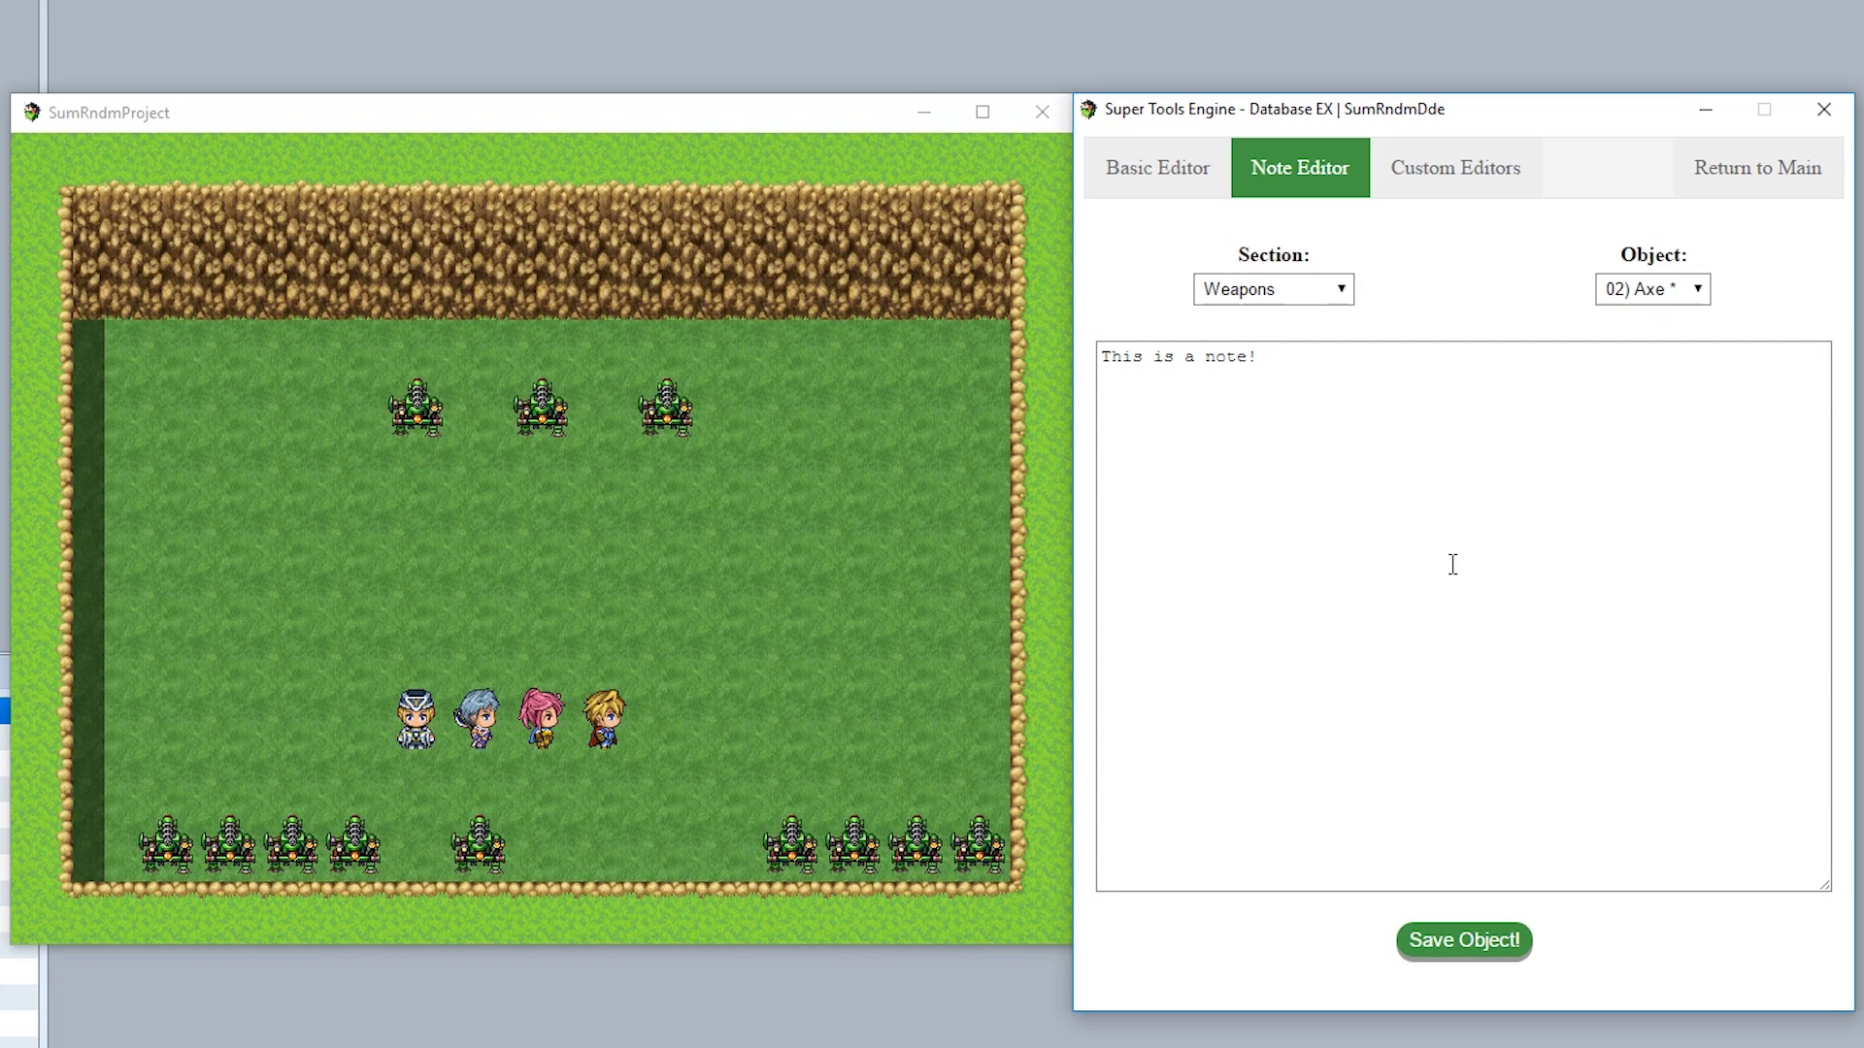
Switch between the Note Editor and Basic Editor of Database EX to look them over
click(1486, 486)
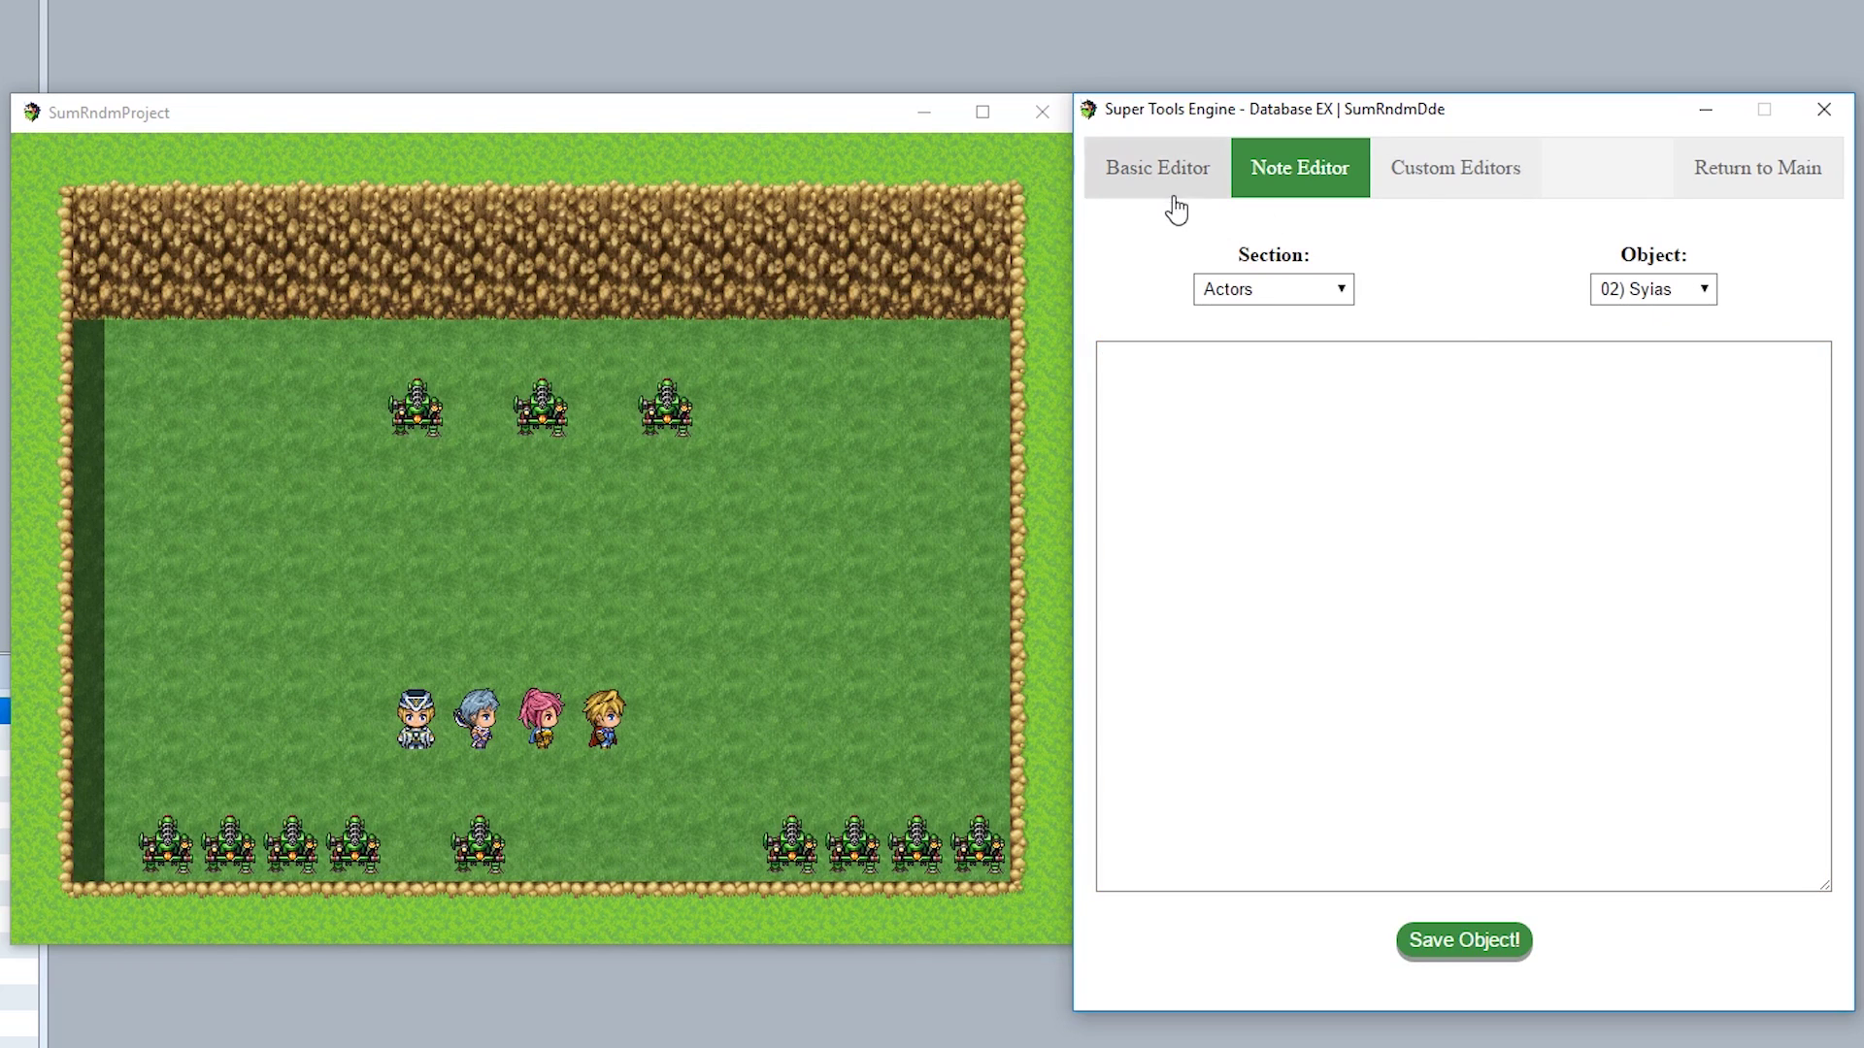
click(1170, 189)
click(1317, 160)
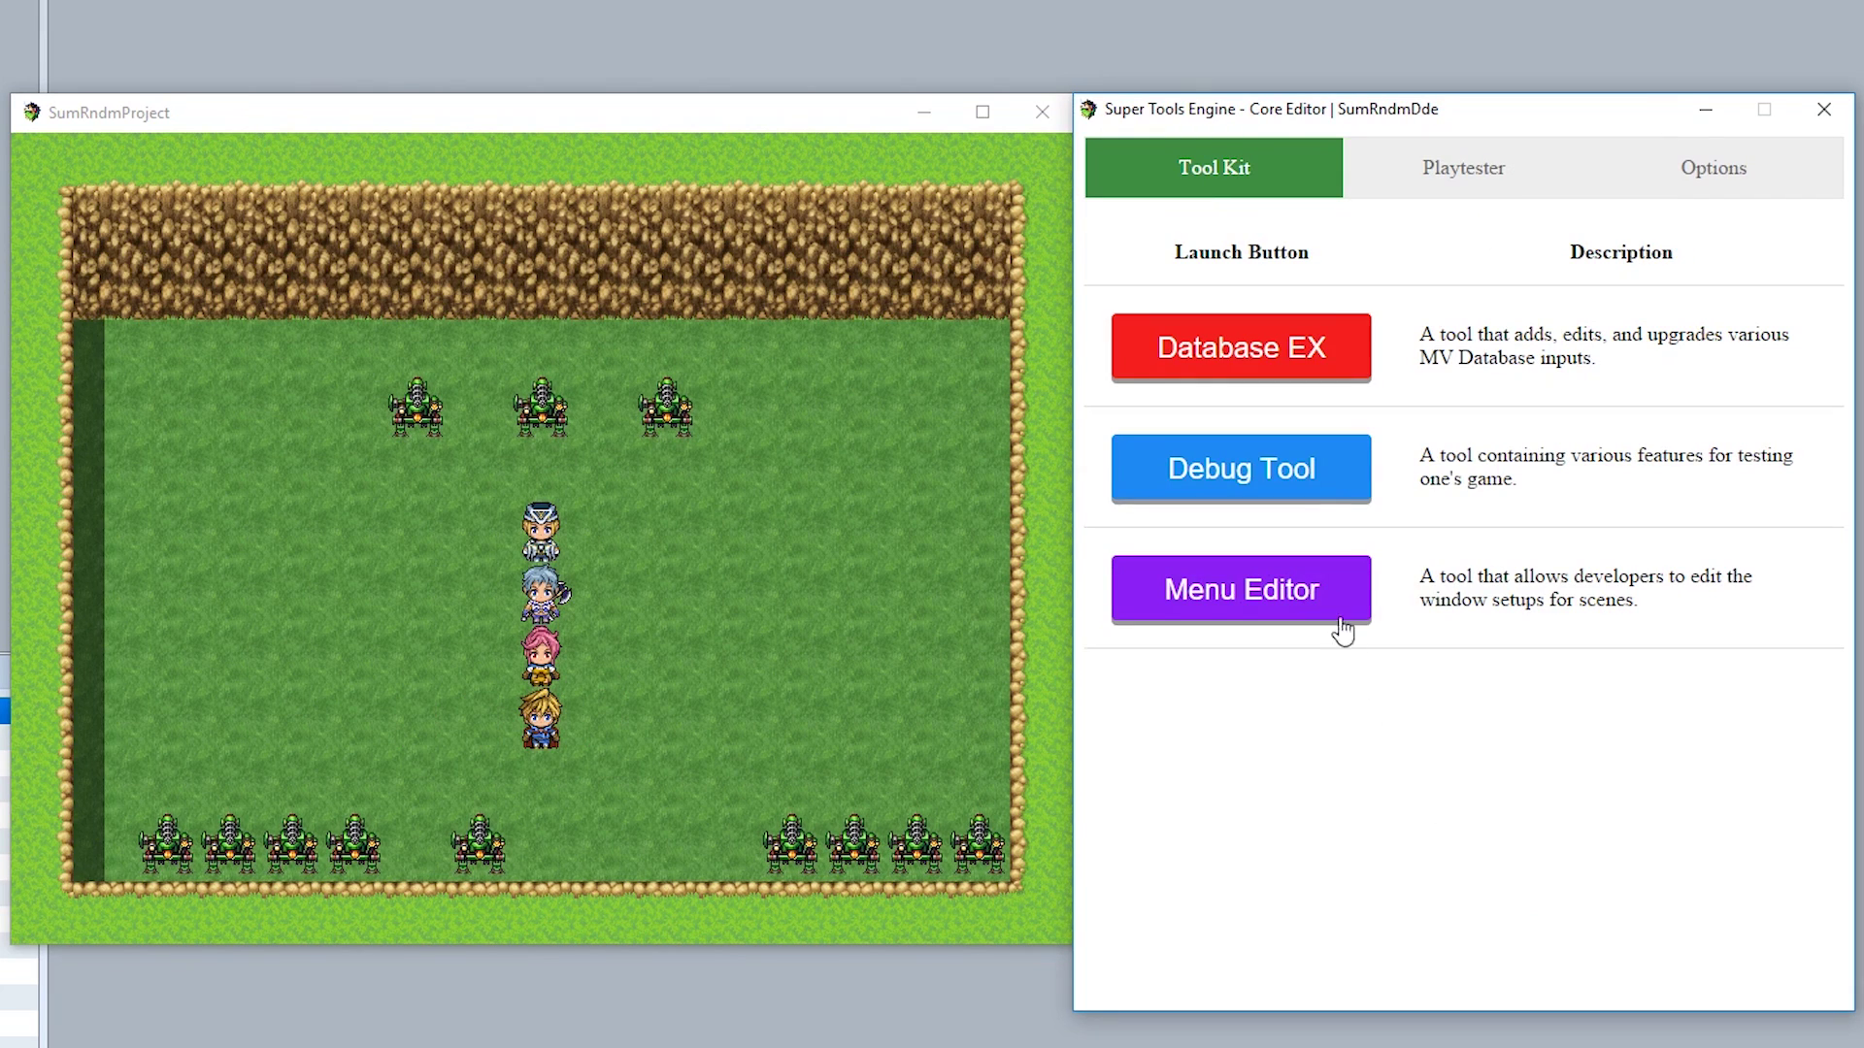
Launch the Debug Tool, set Speed Master to 2x Speed and walk the party around the map
click(1293, 482)
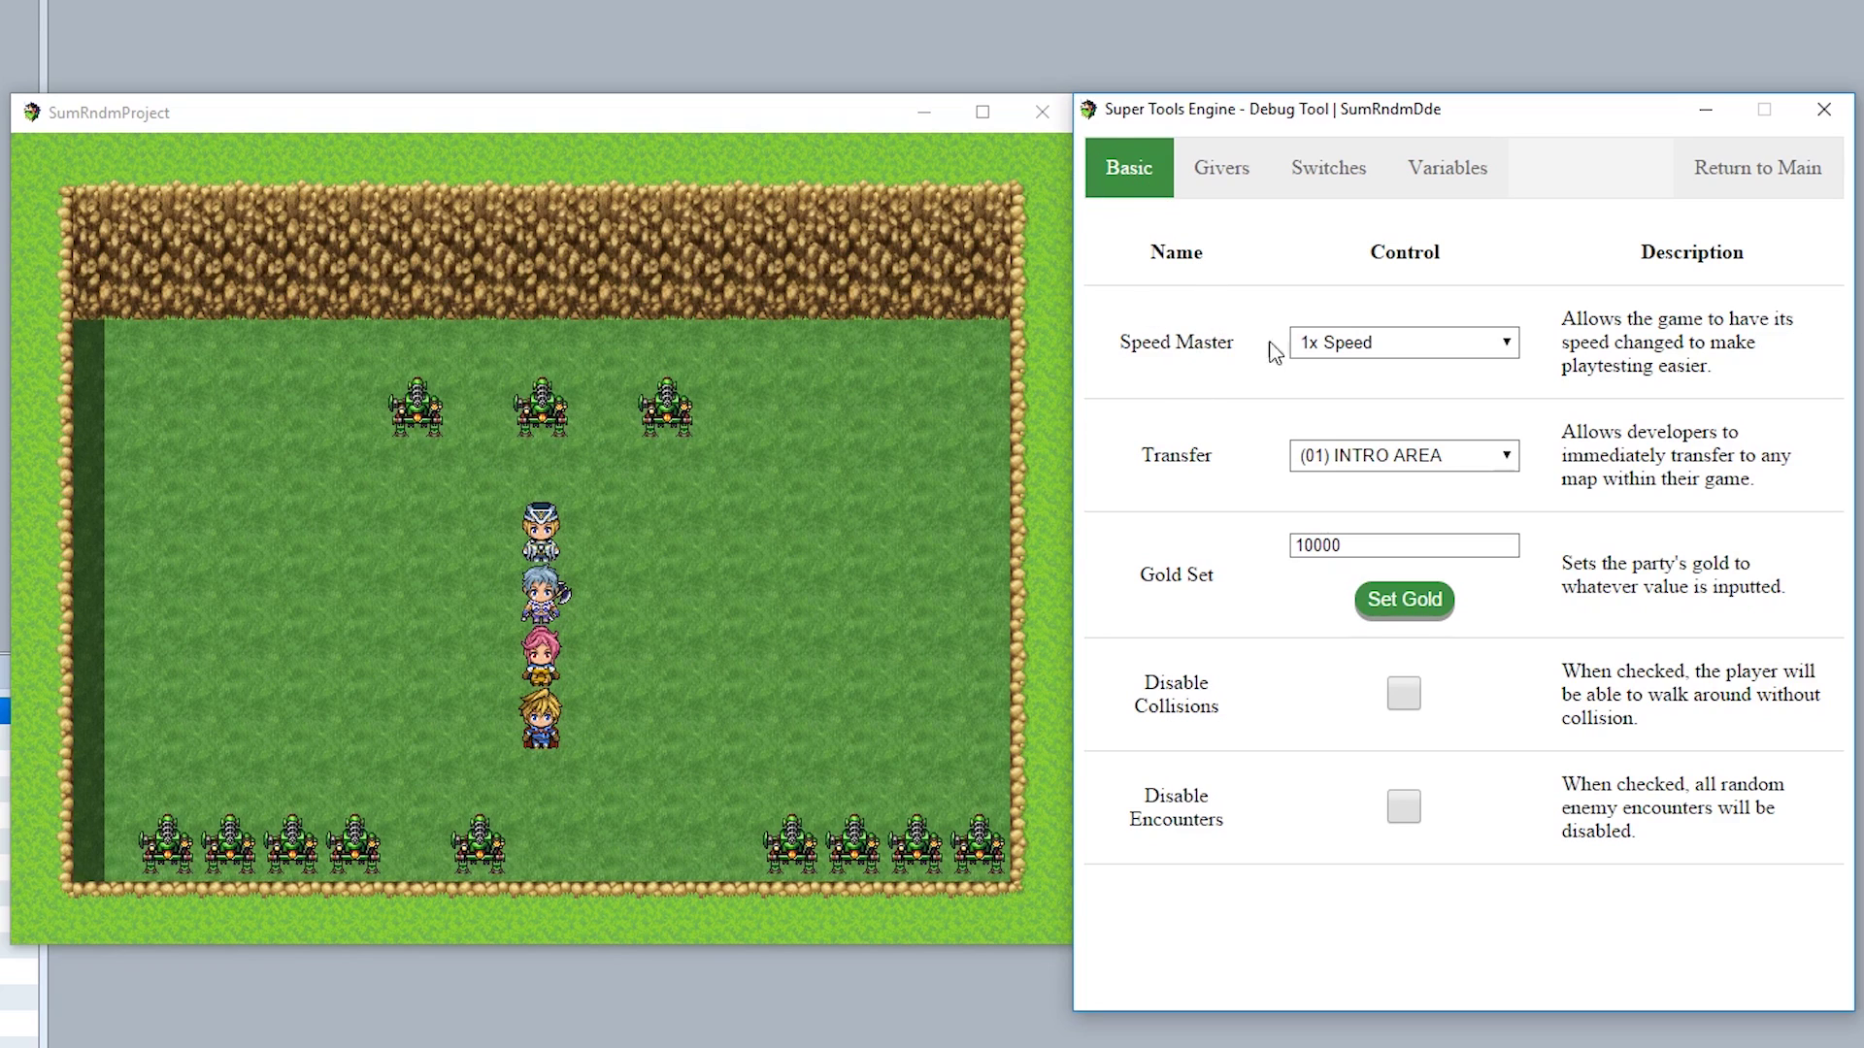
click(1360, 348)
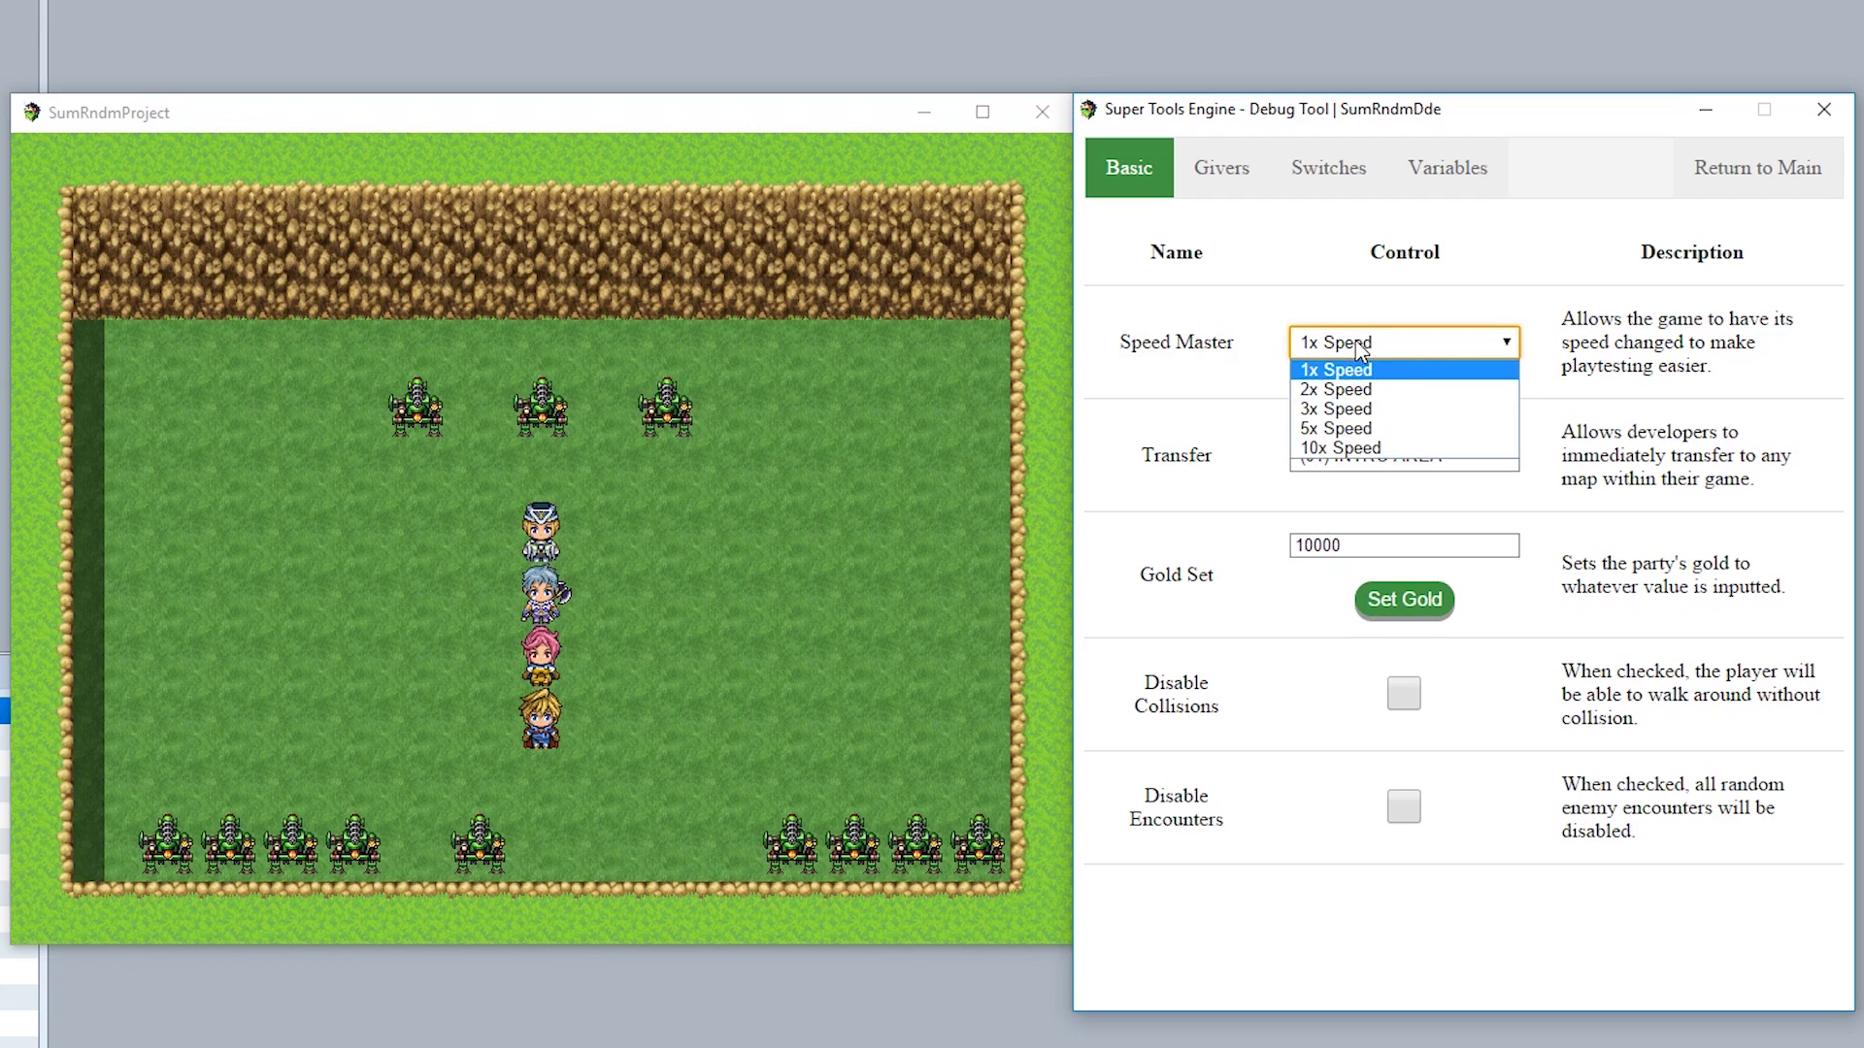
click(1394, 398)
click(726, 645)
click(407, 553)
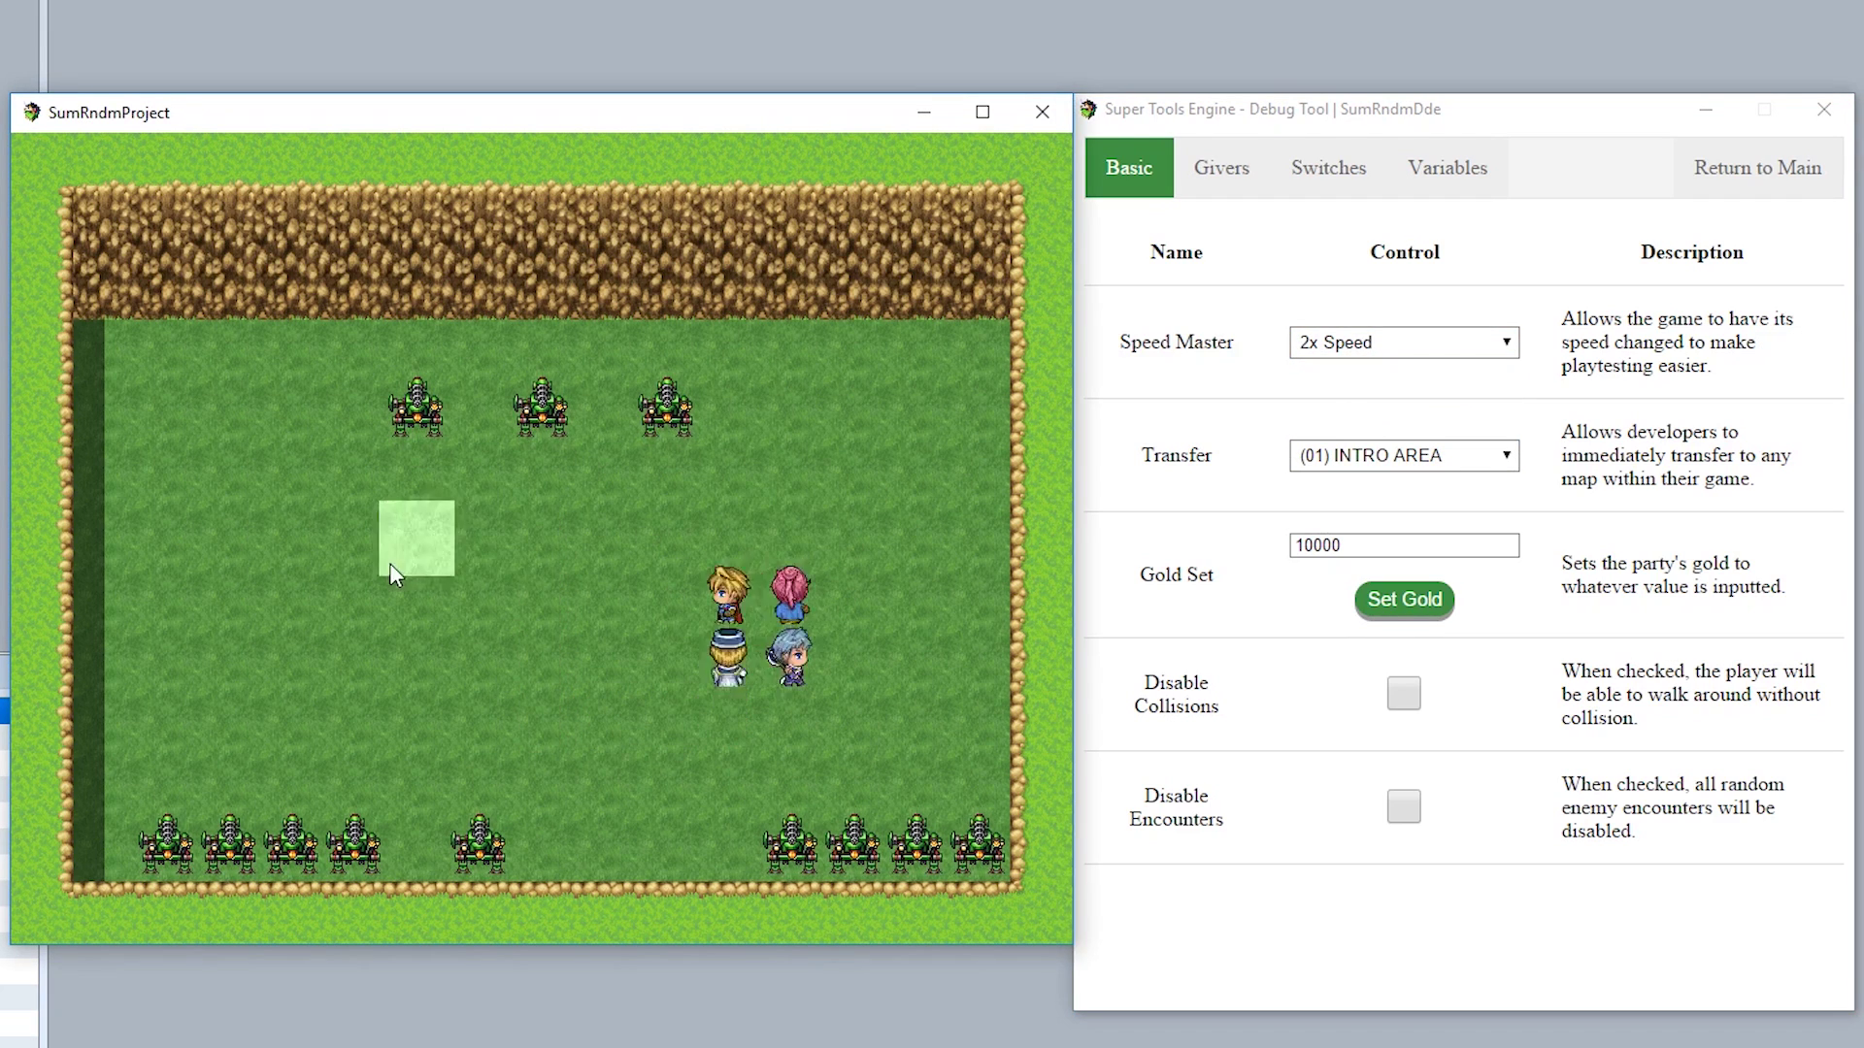
Try Speed Master at 3x and 10x Speed while walking the party, and set it back to 1x Speed
click(1440, 353)
click(1397, 416)
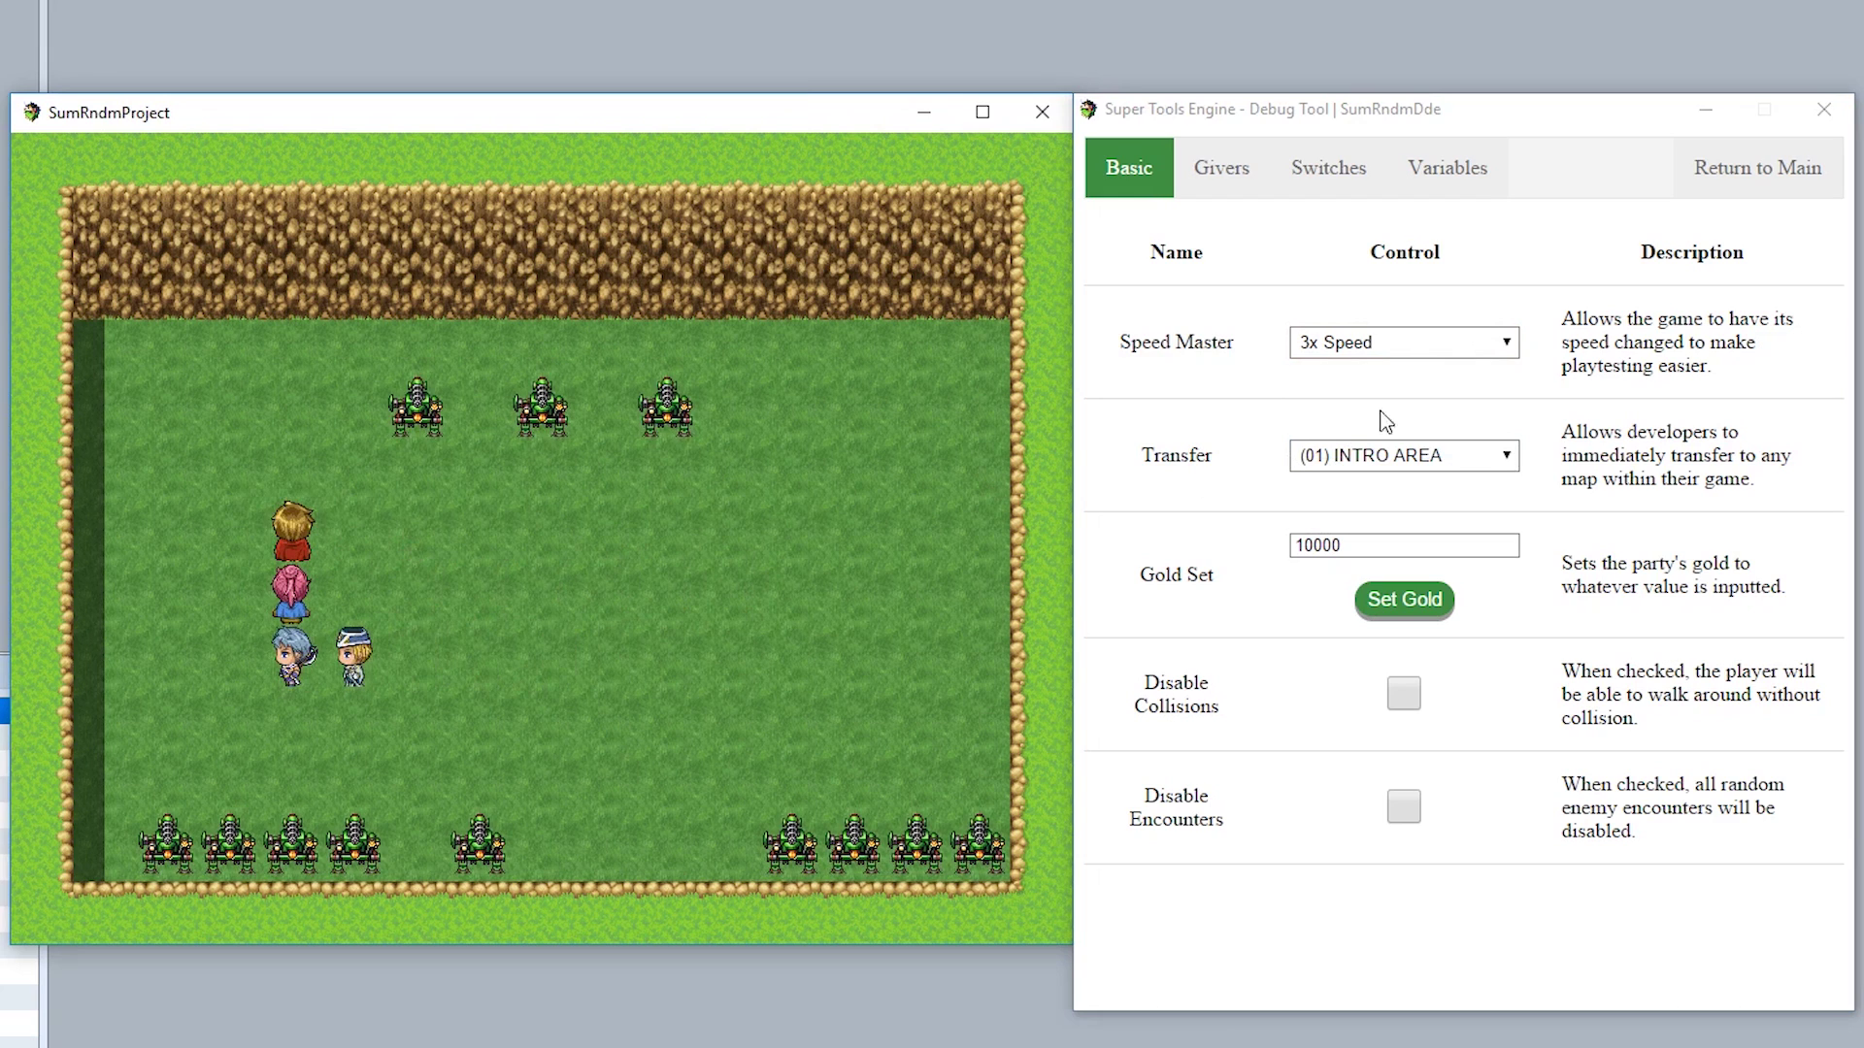
click(1405, 342)
click(1398, 446)
click(229, 536)
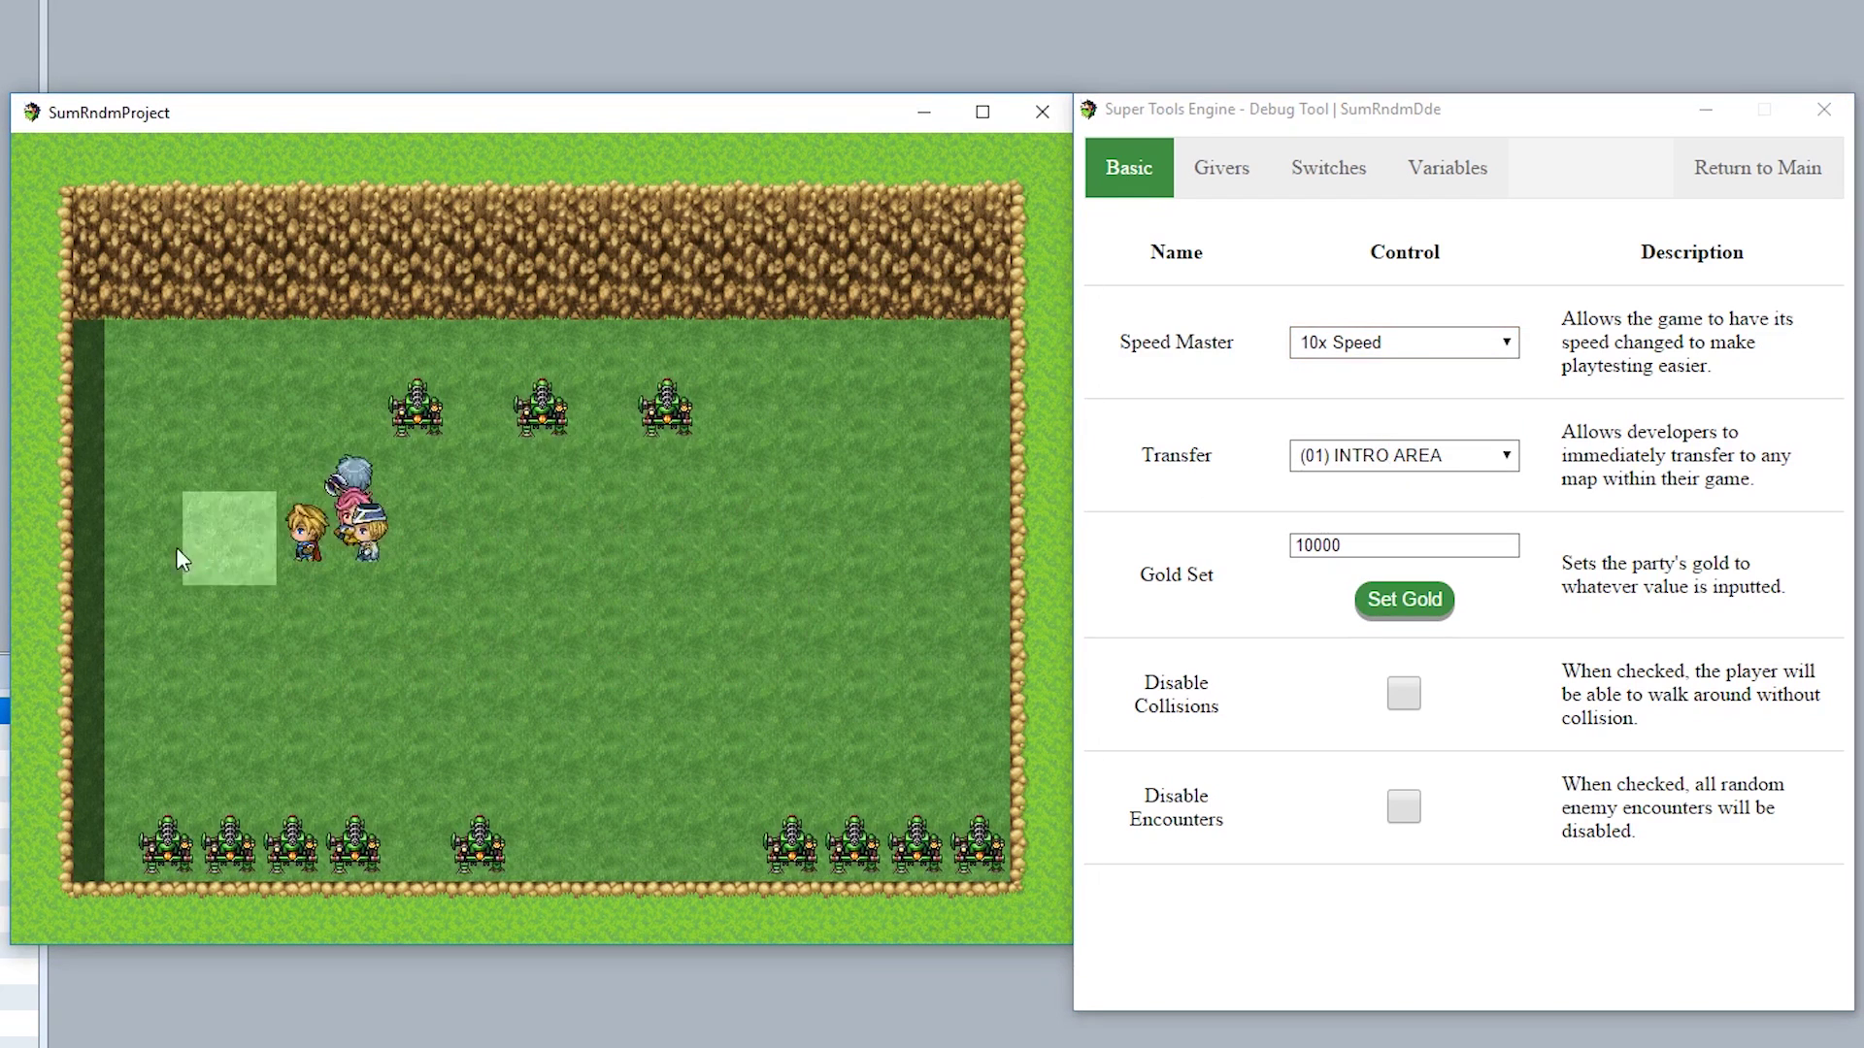
click(855, 537)
click(393, 589)
click(1401, 349)
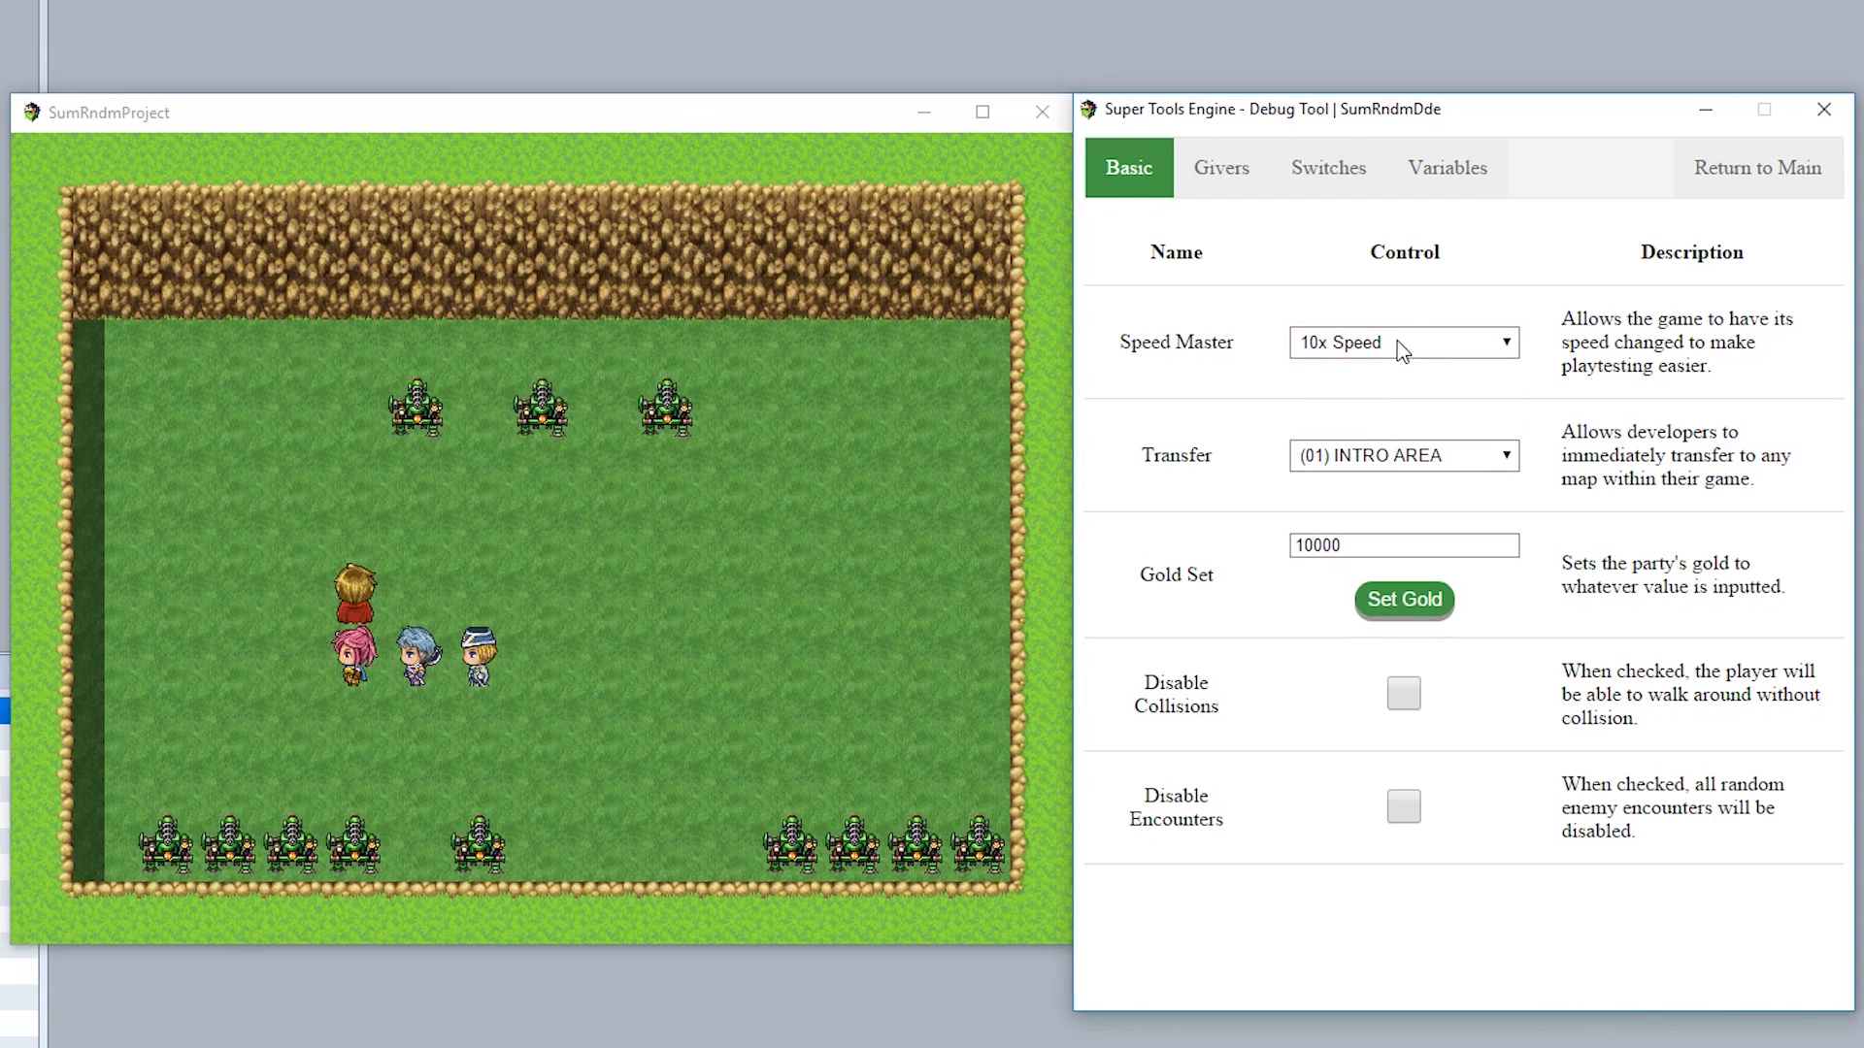
click(1374, 371)
Transfer the party to the (02) TITLE MAP and walk it across the stone pavement
click(1413, 466)
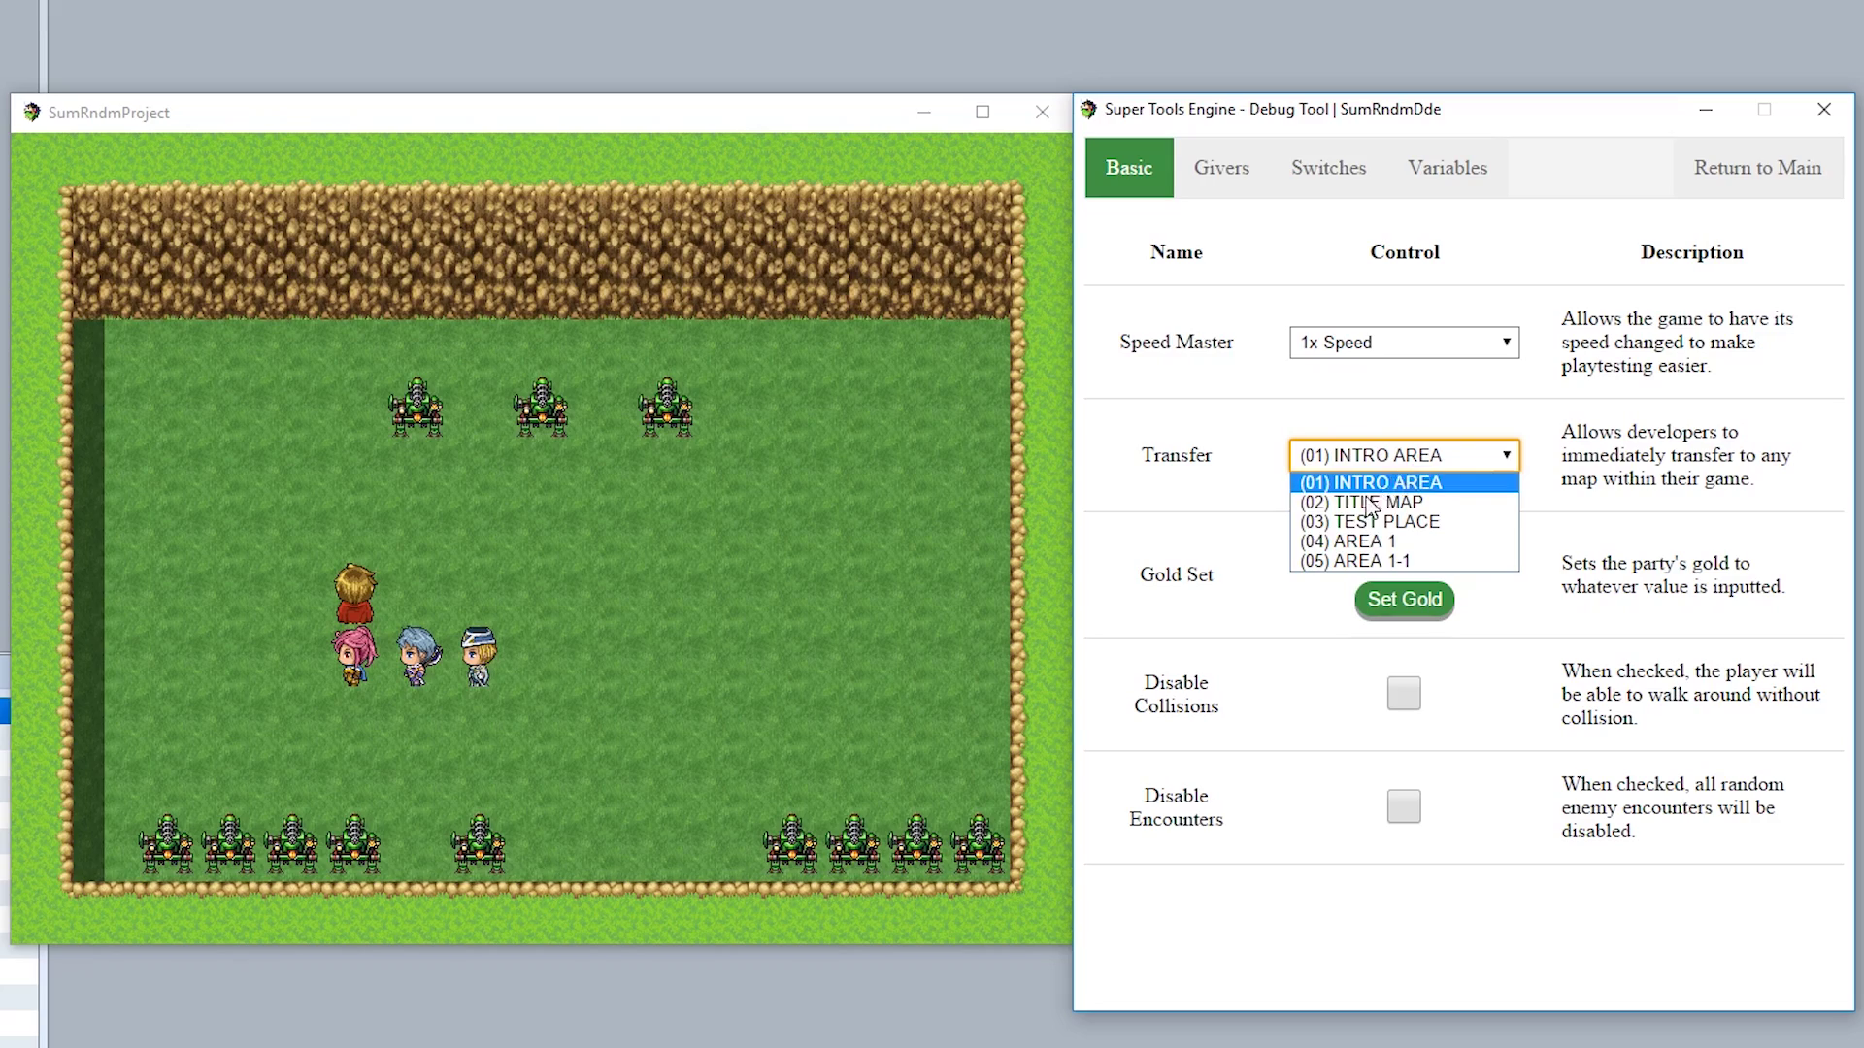
click(1383, 503)
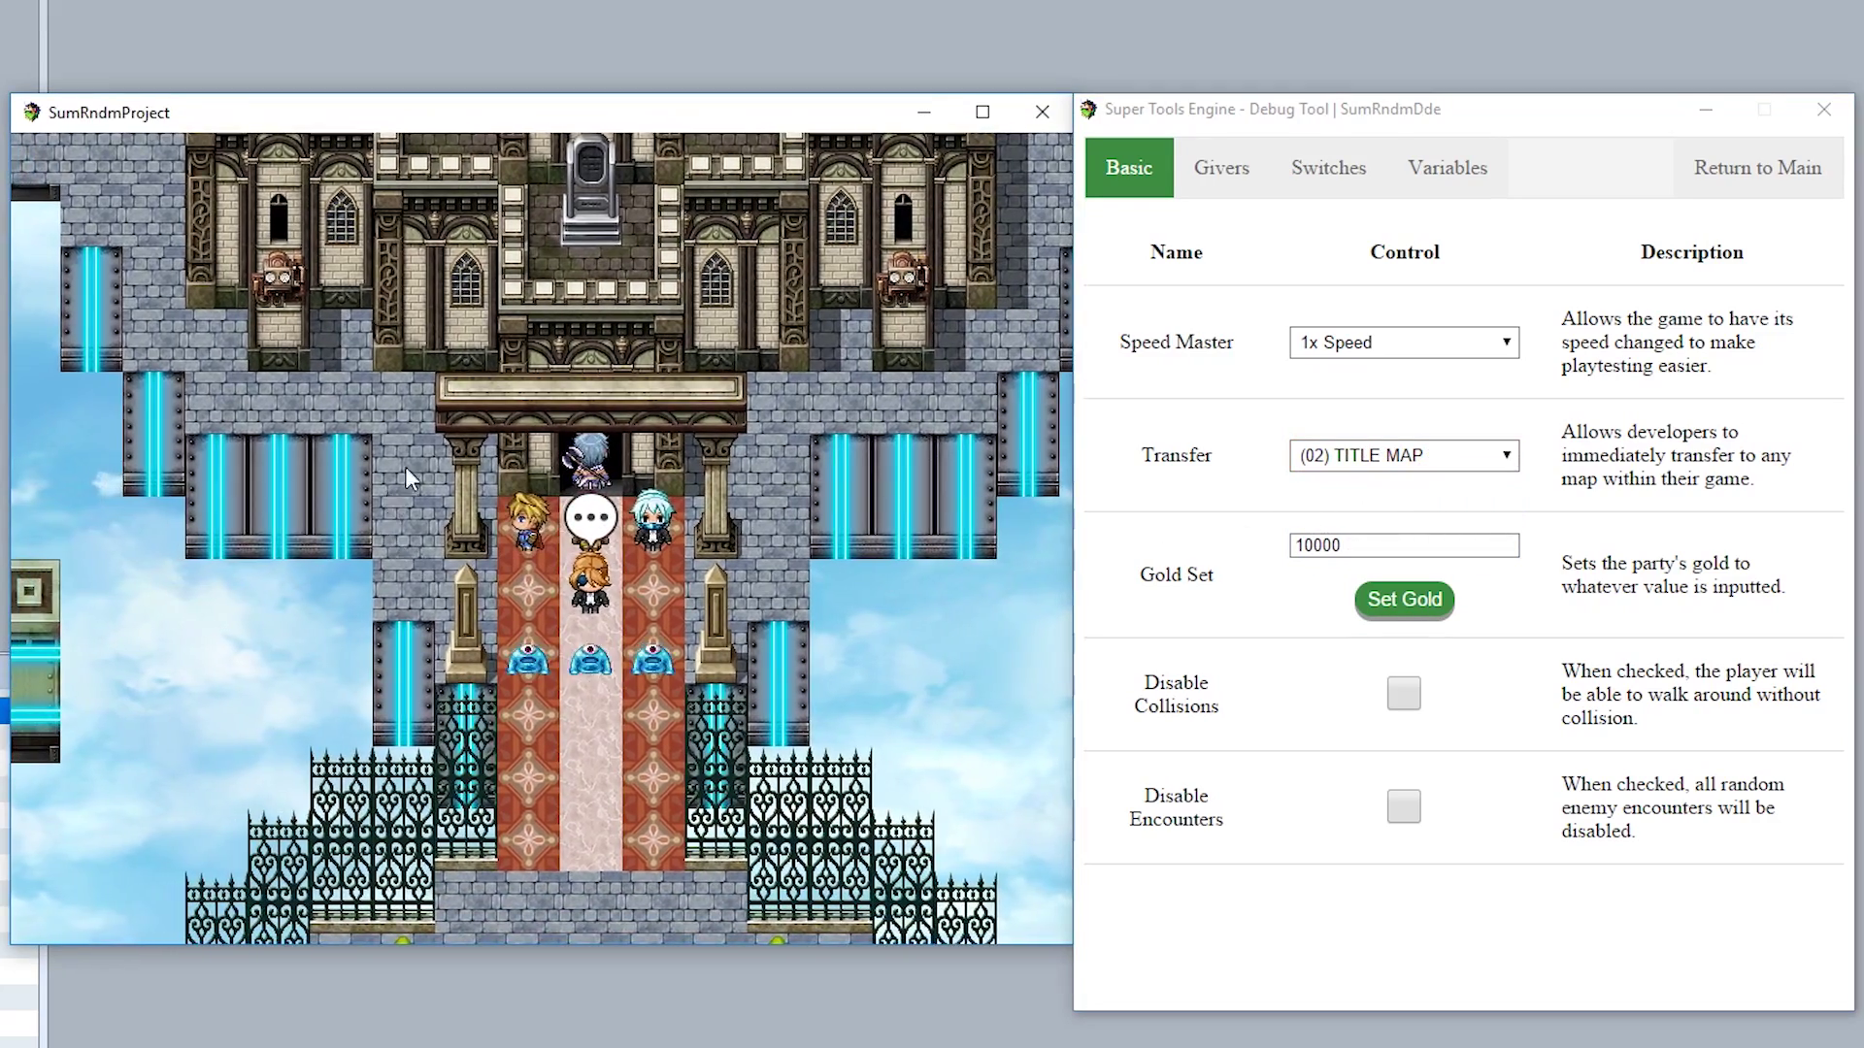
click(410, 390)
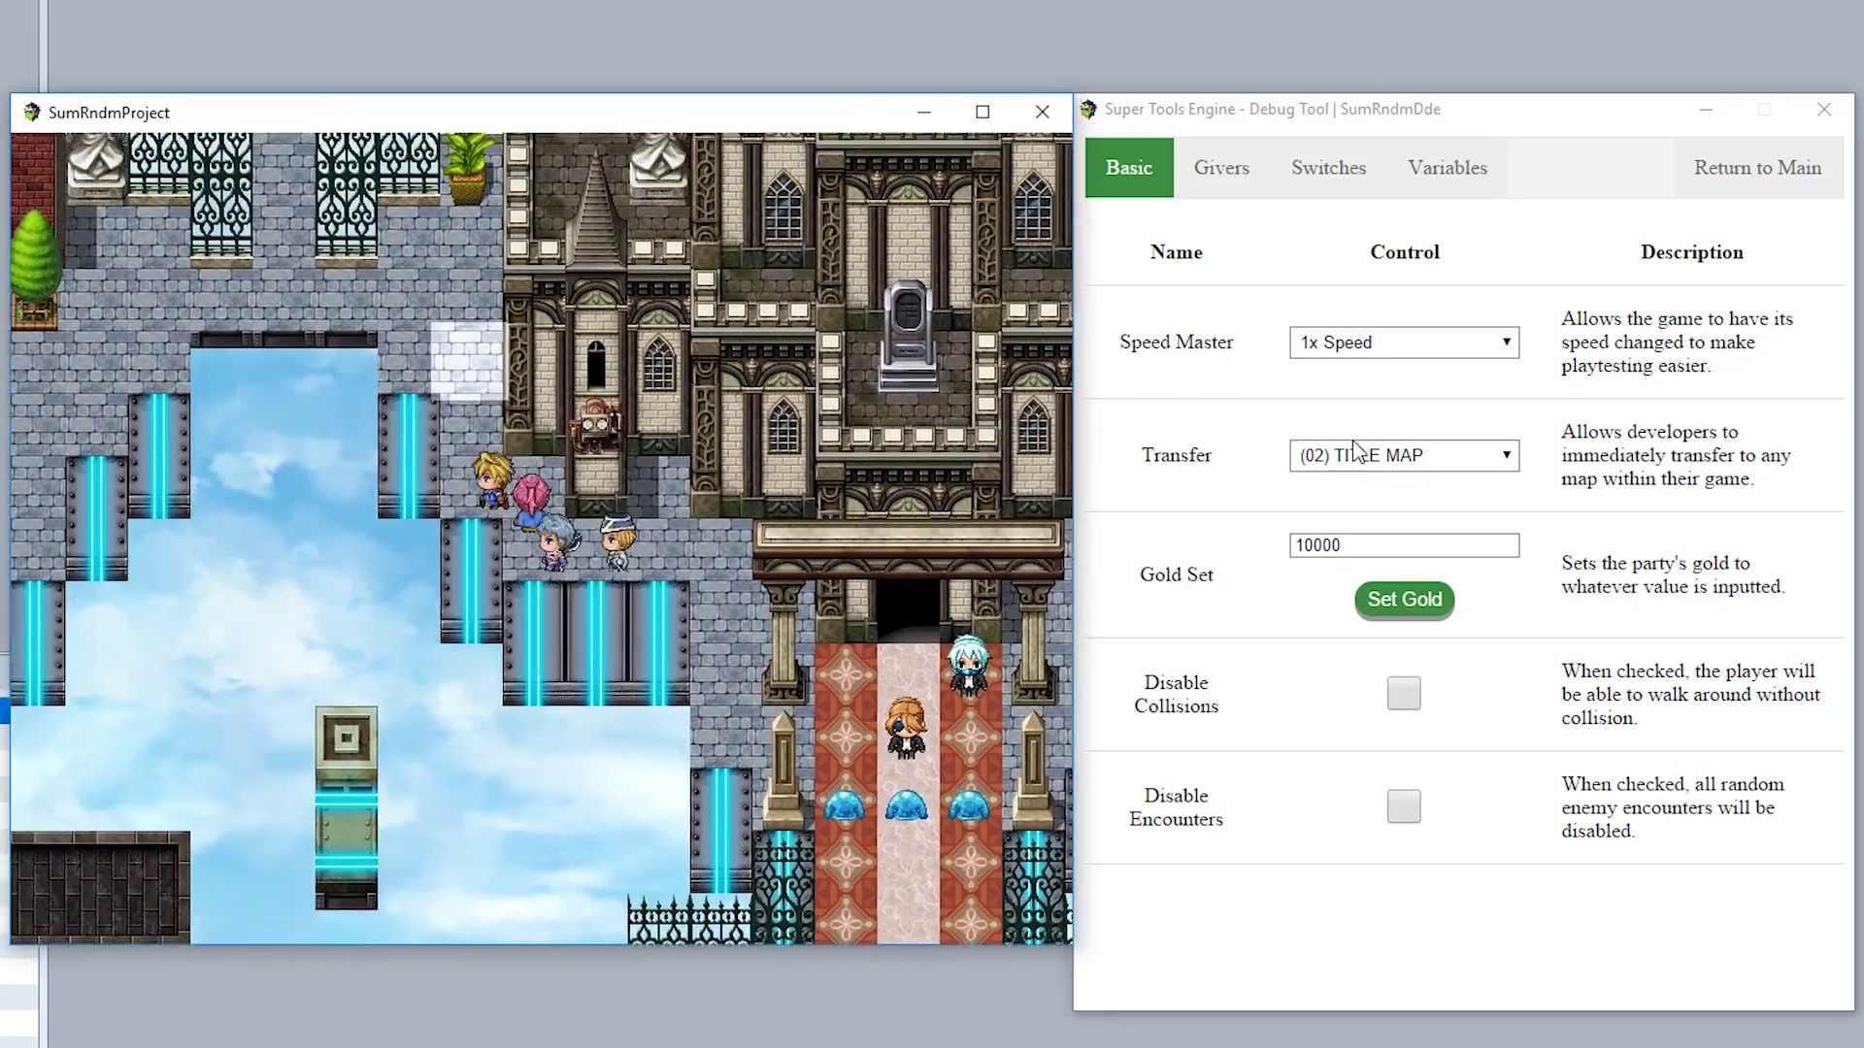
Transfer the party to the (03) TEST PLACE map and walk it across the grass
click(1398, 455)
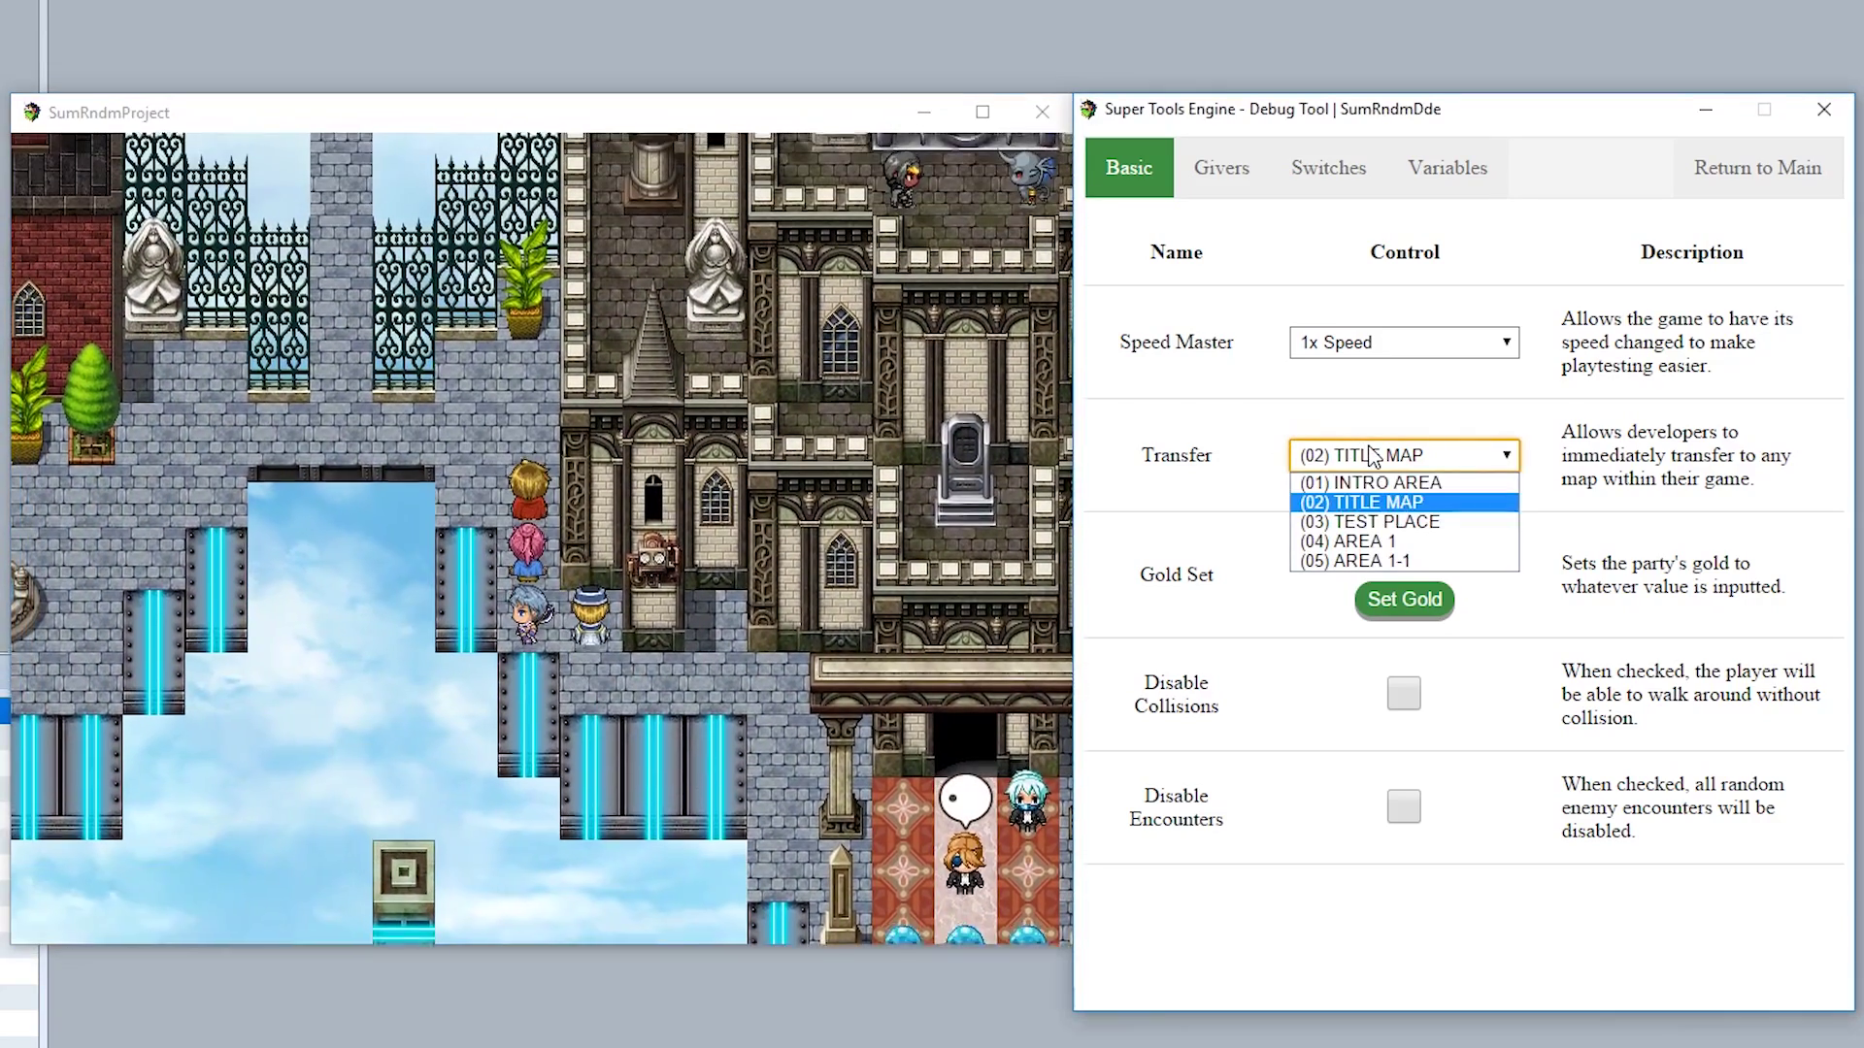
click(1404, 521)
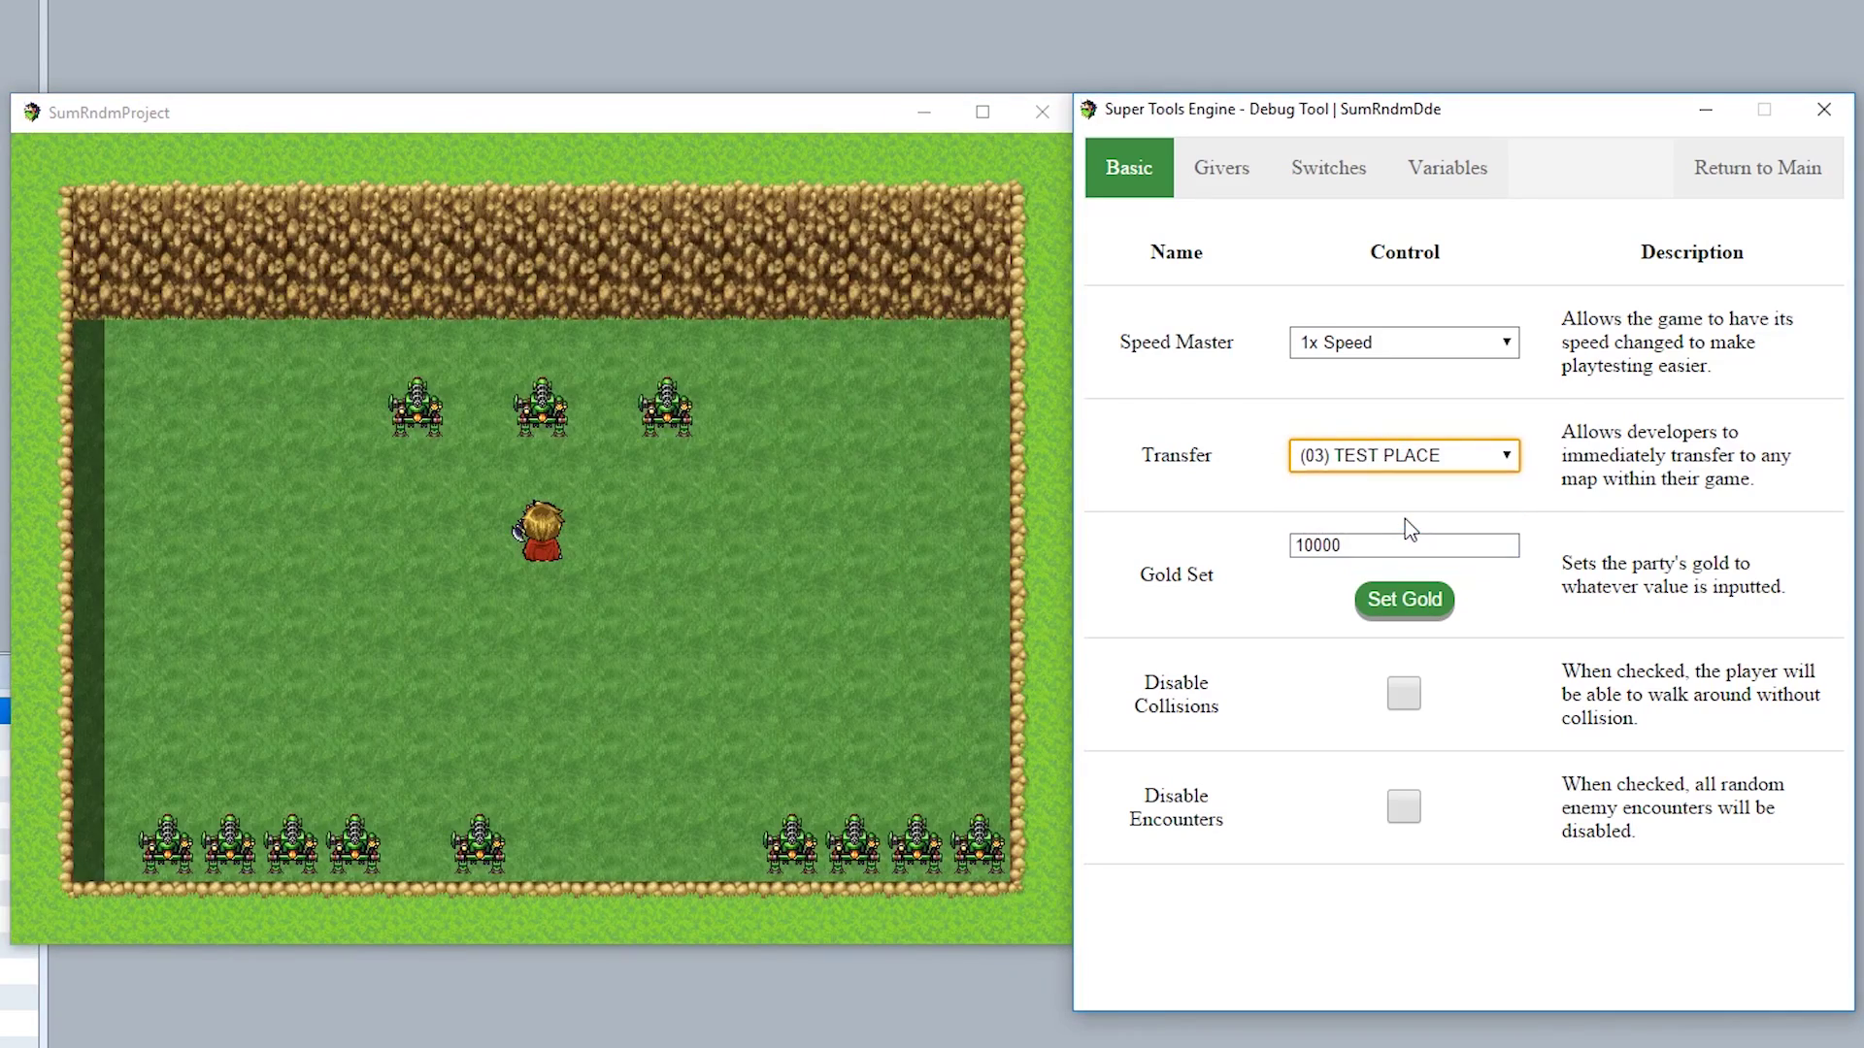
click(734, 615)
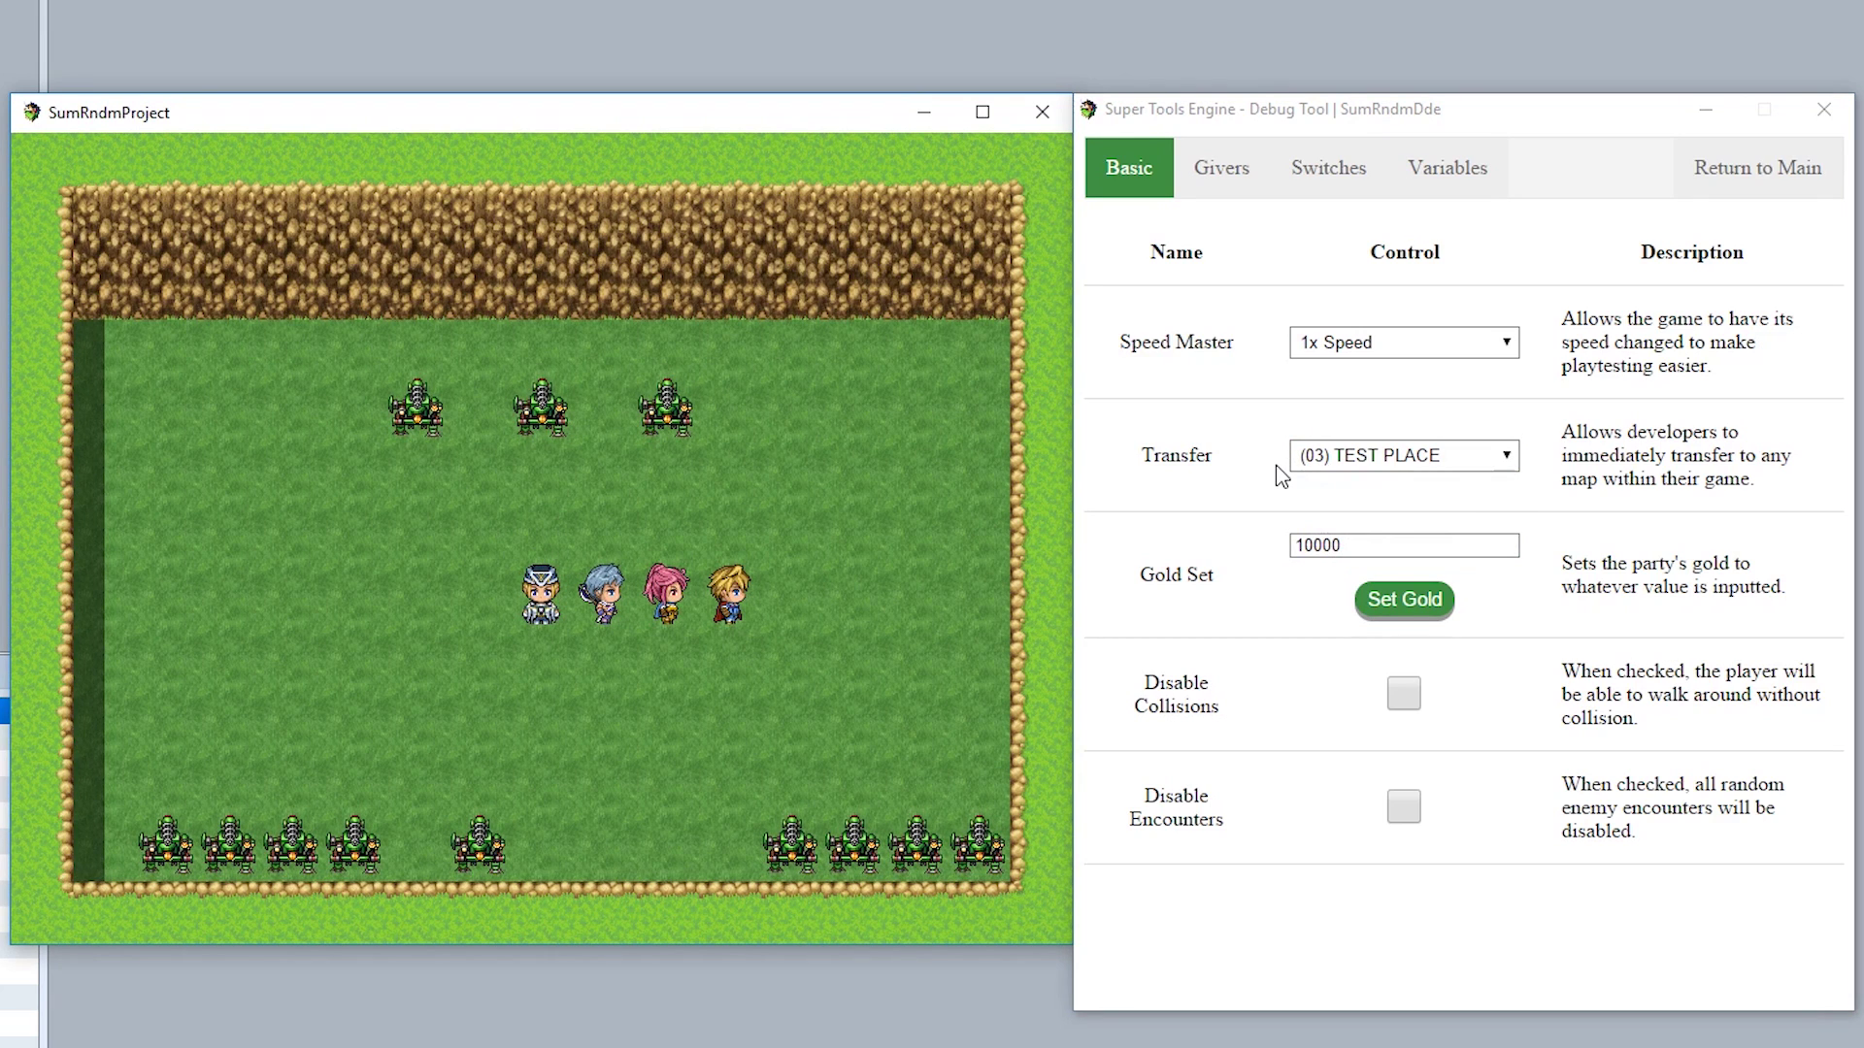
Check the party's gold in the game menu and close the menu
click(702, 550)
key(Escape)
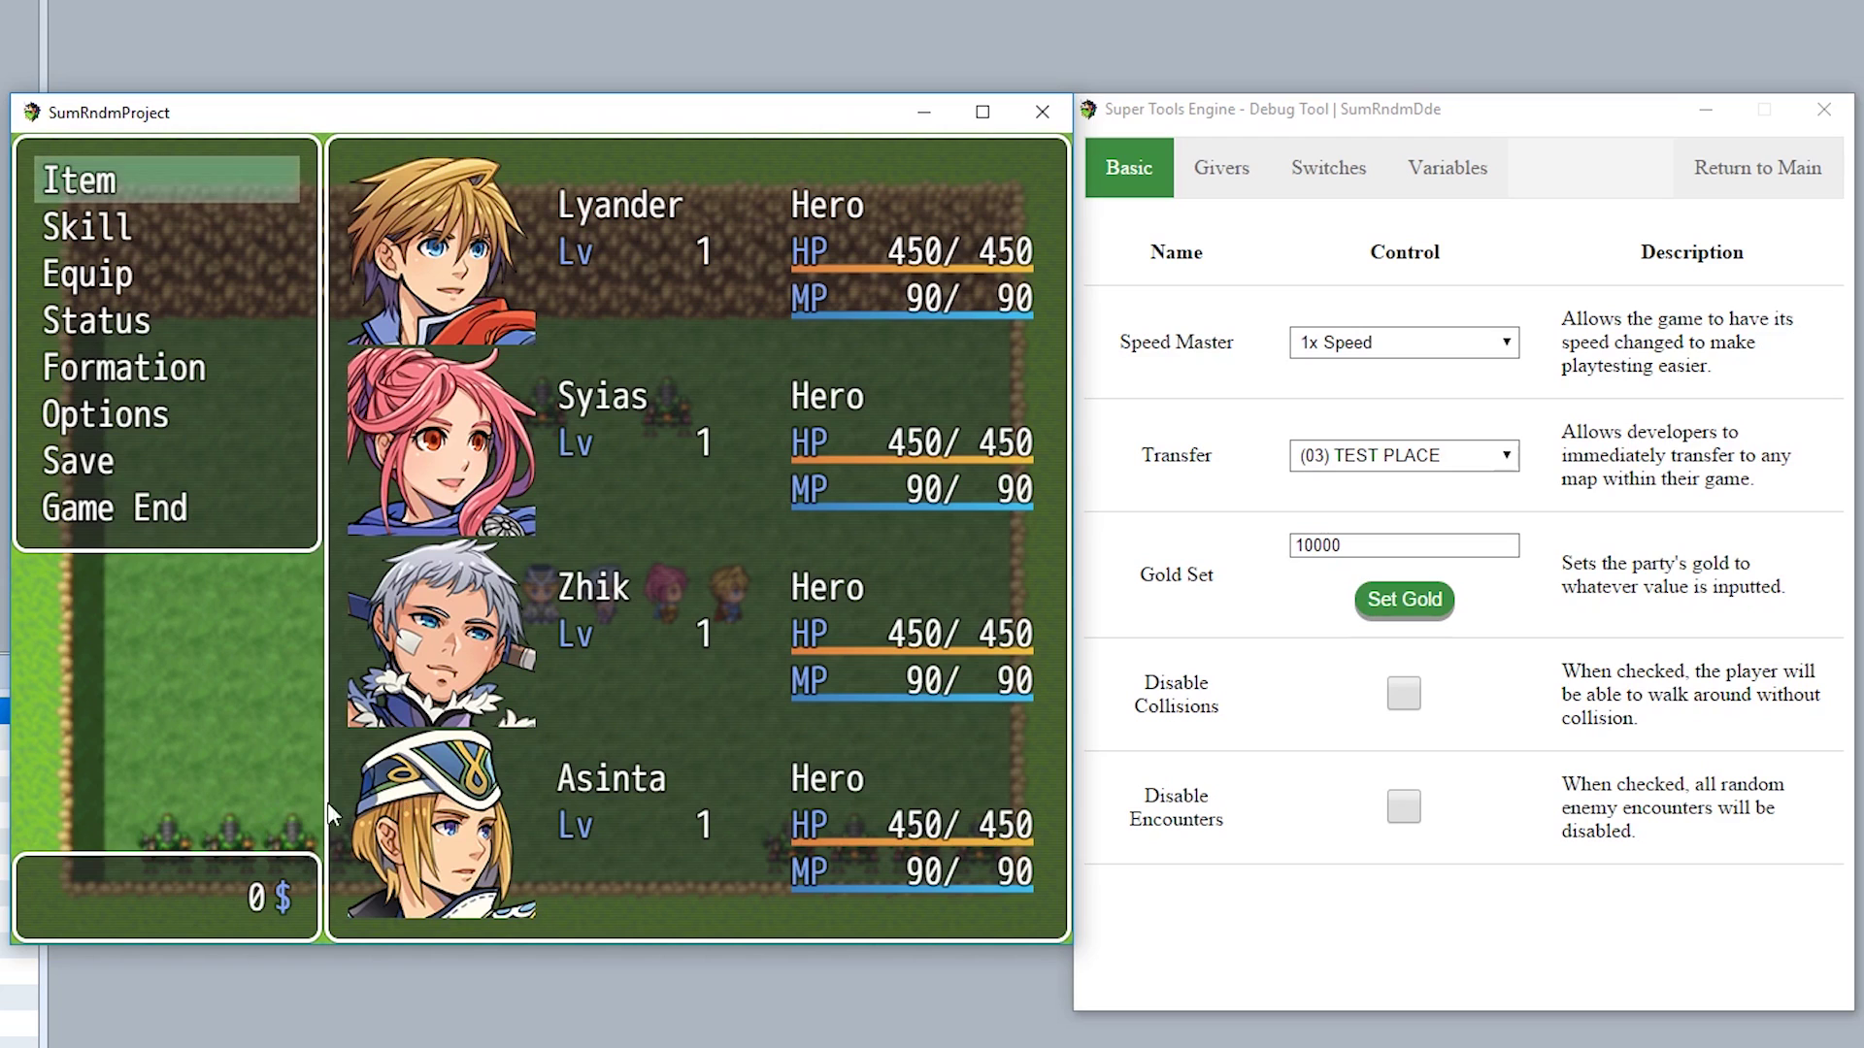
key(Escape)
Set the party's gold to 10000 with Gold Set and check it in the game menu
click(1425, 604)
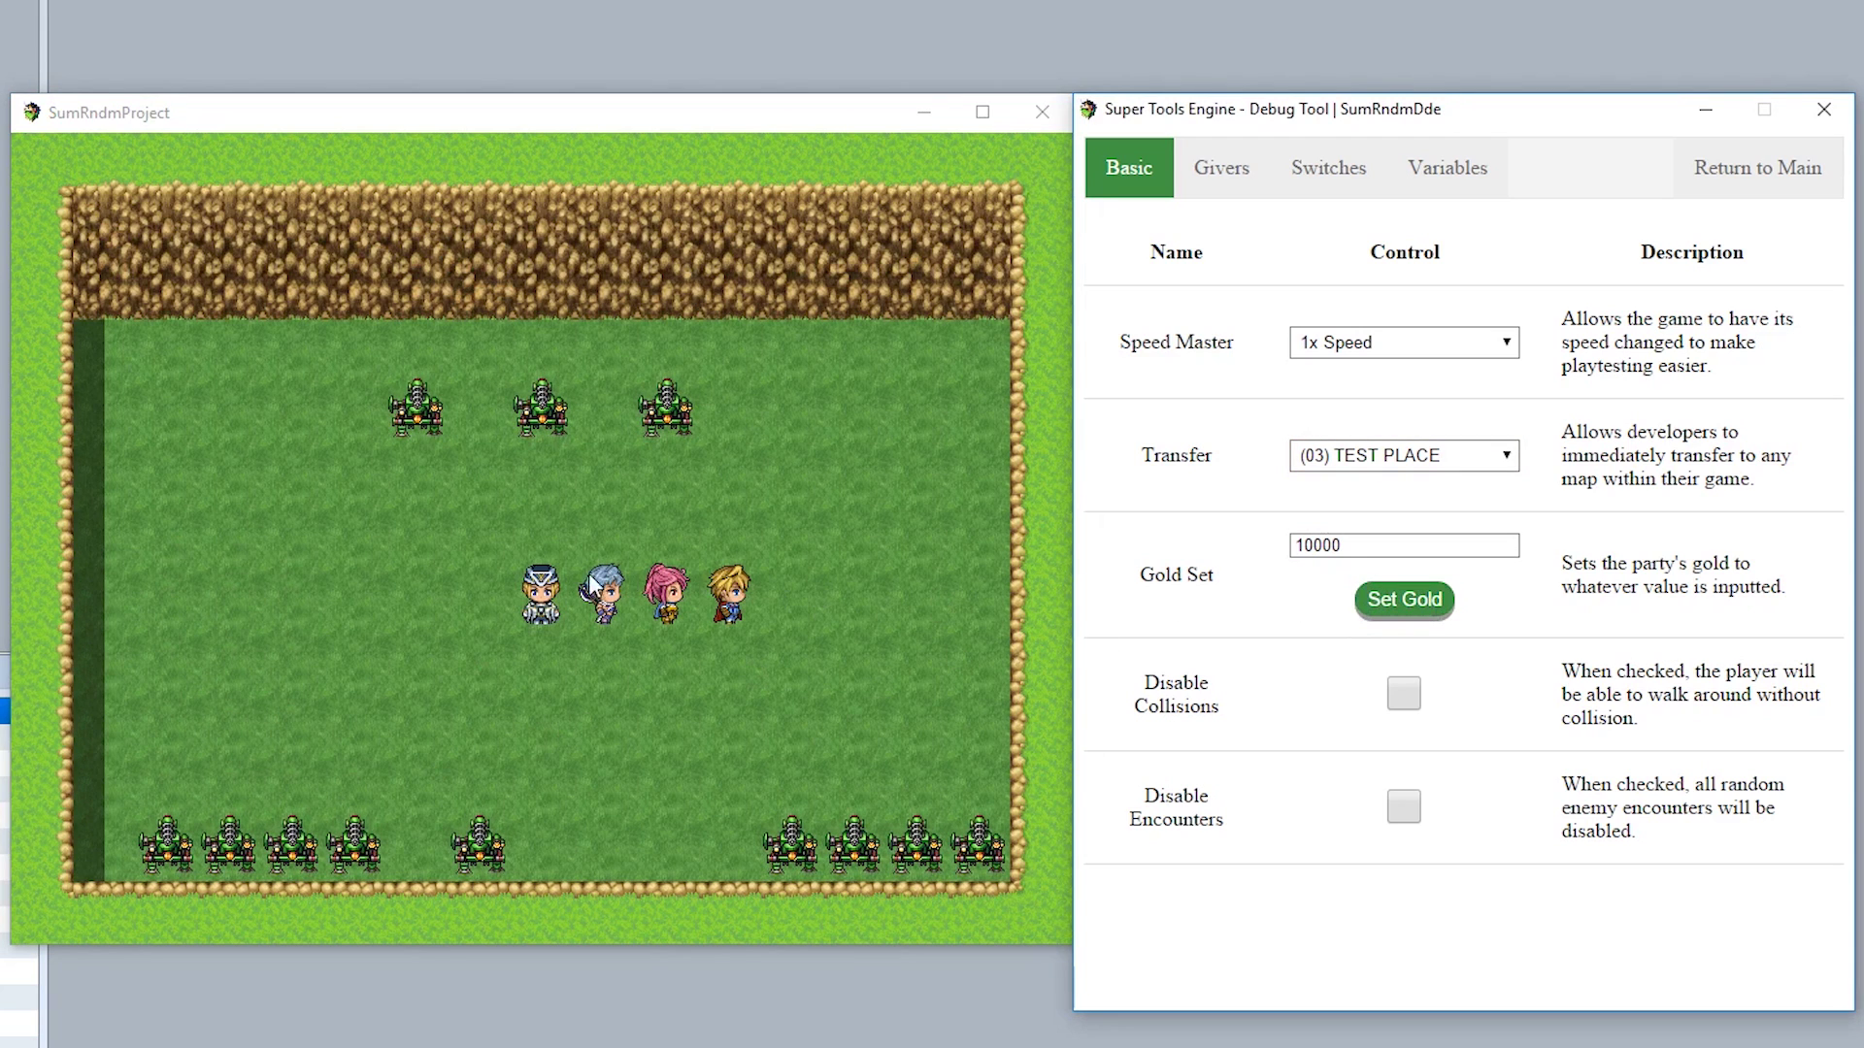
click(541, 557)
key(Escape)
key(Escape)
Buy one Potion from the upper-left statue's shop
click(423, 416)
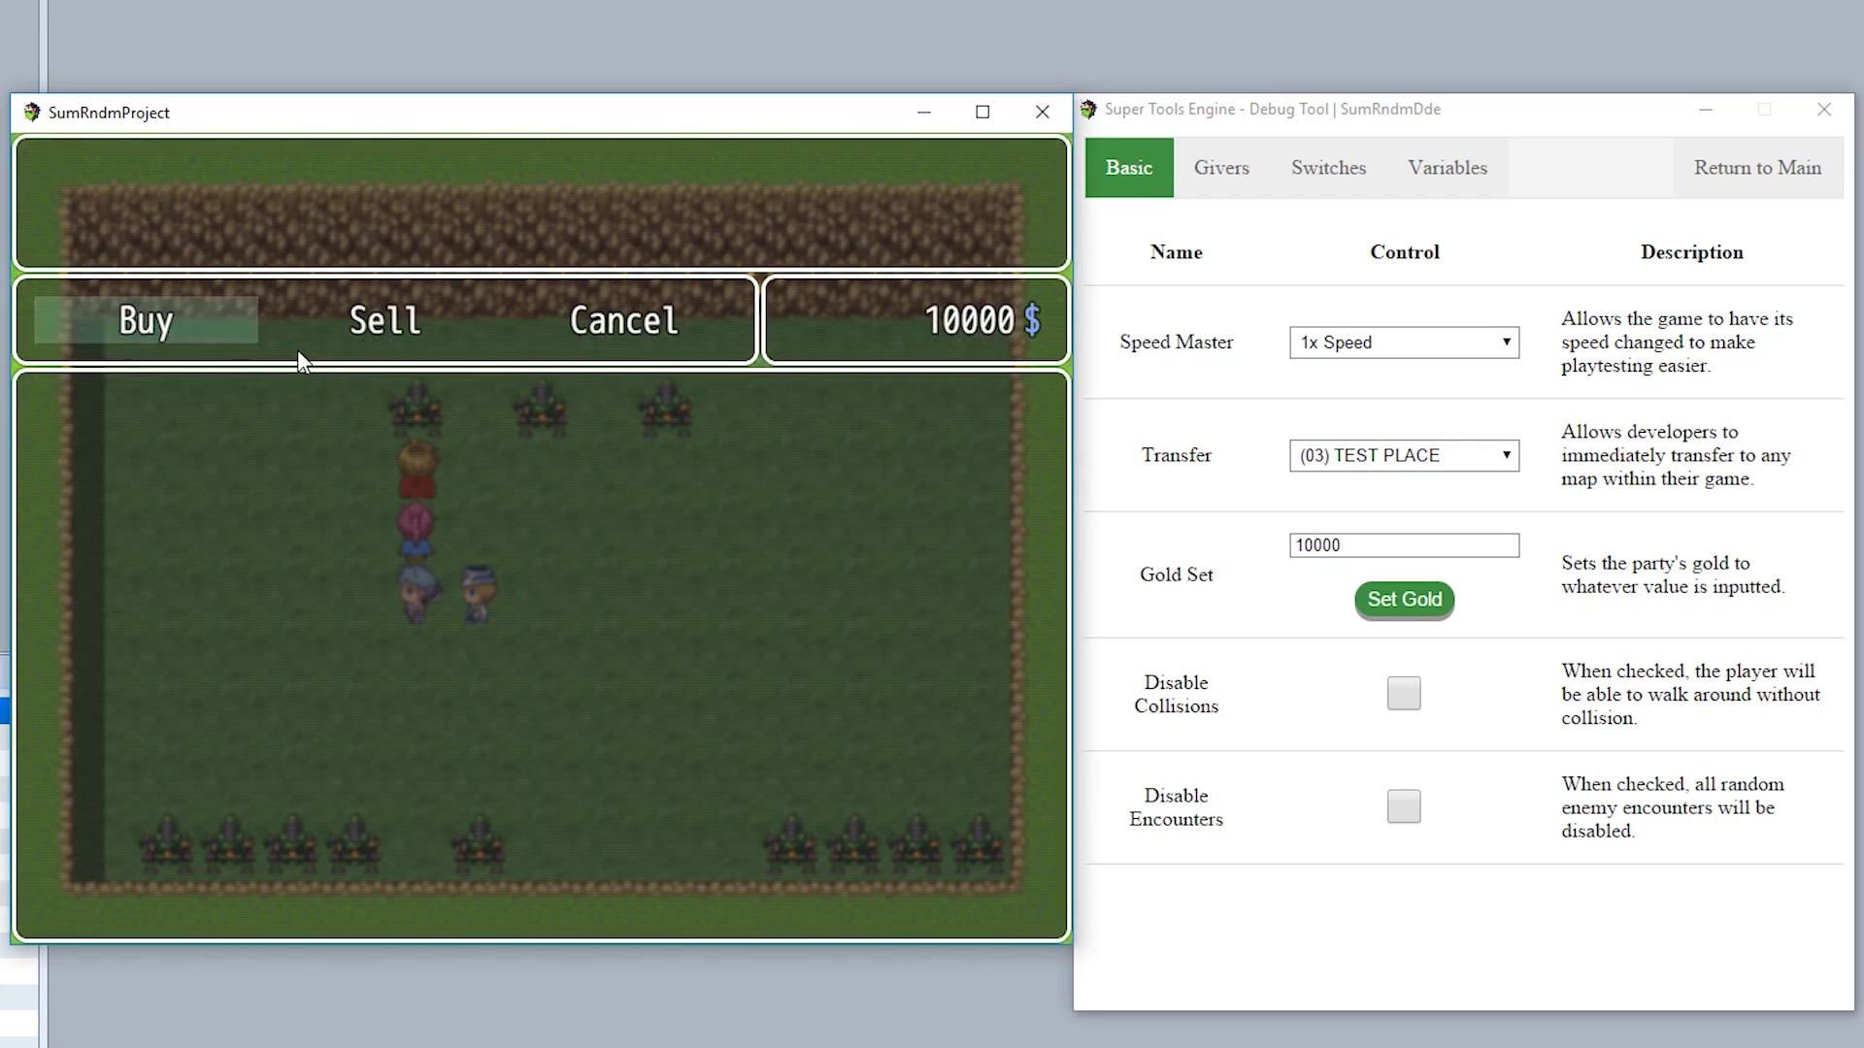
click(202, 335)
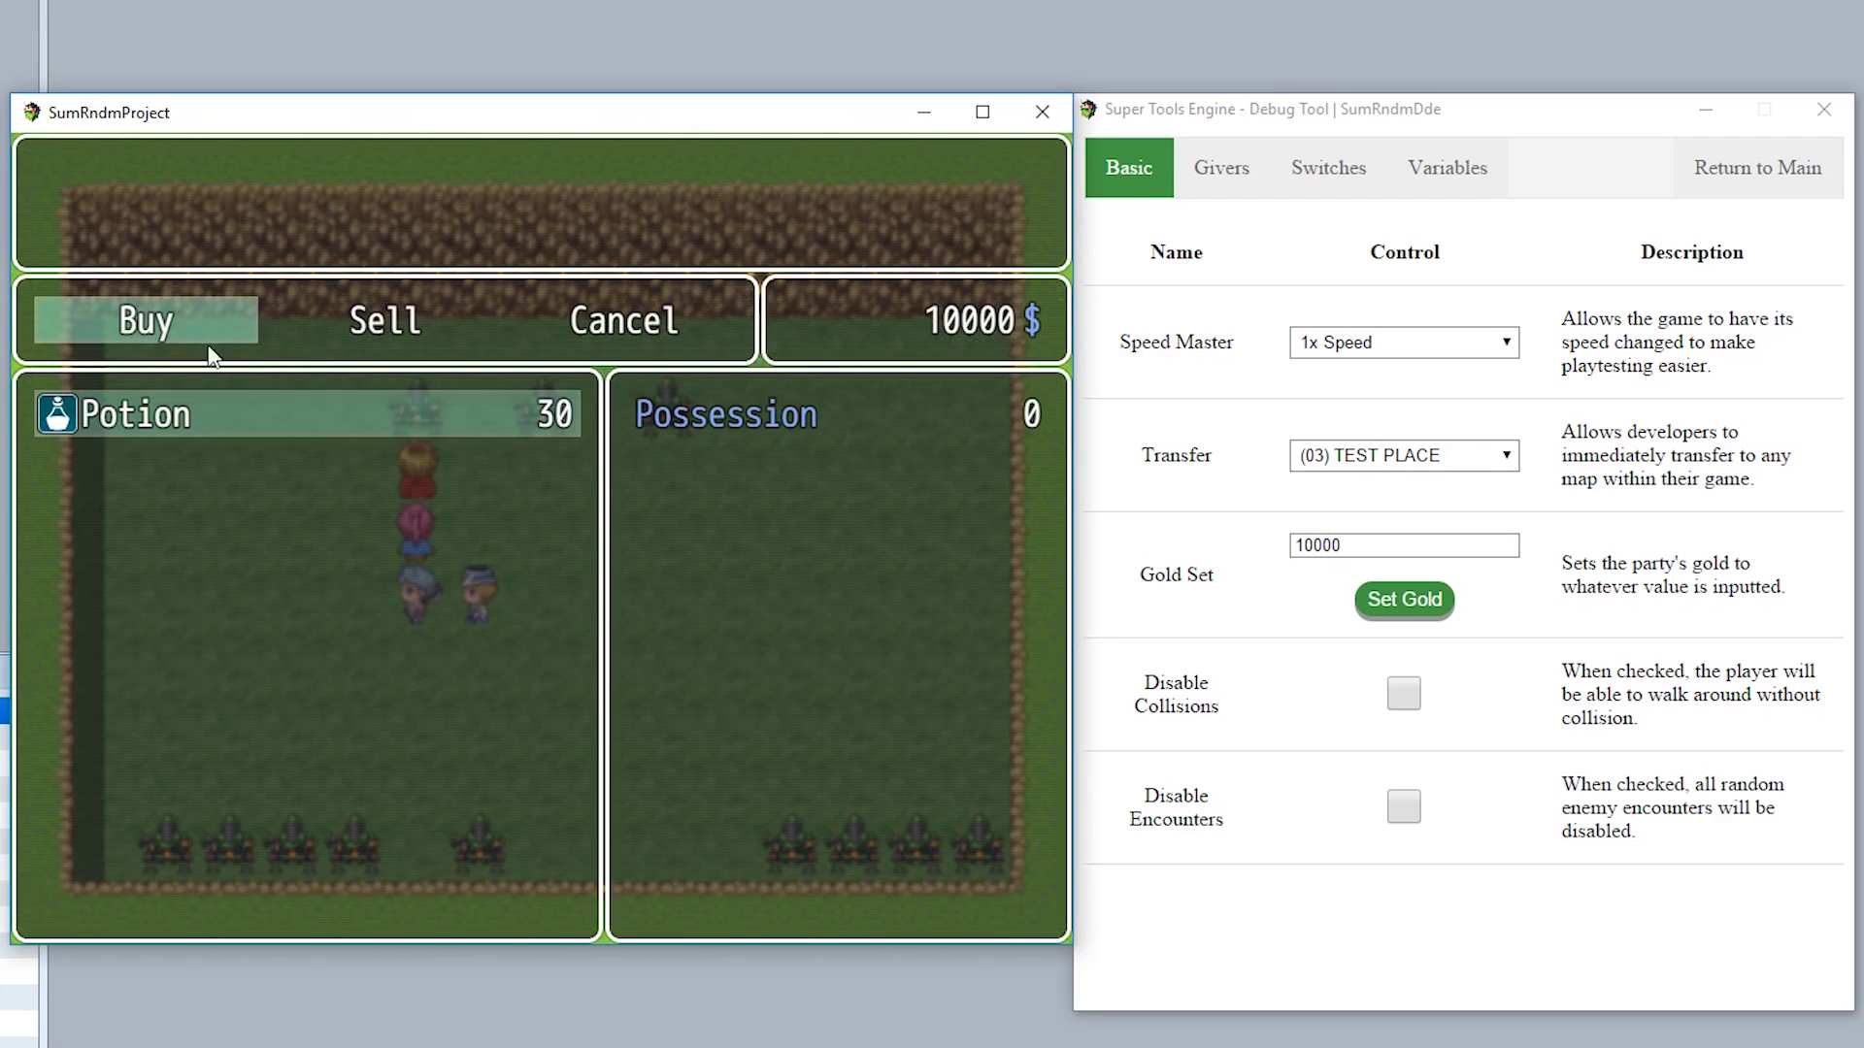
click(242, 418)
click(466, 806)
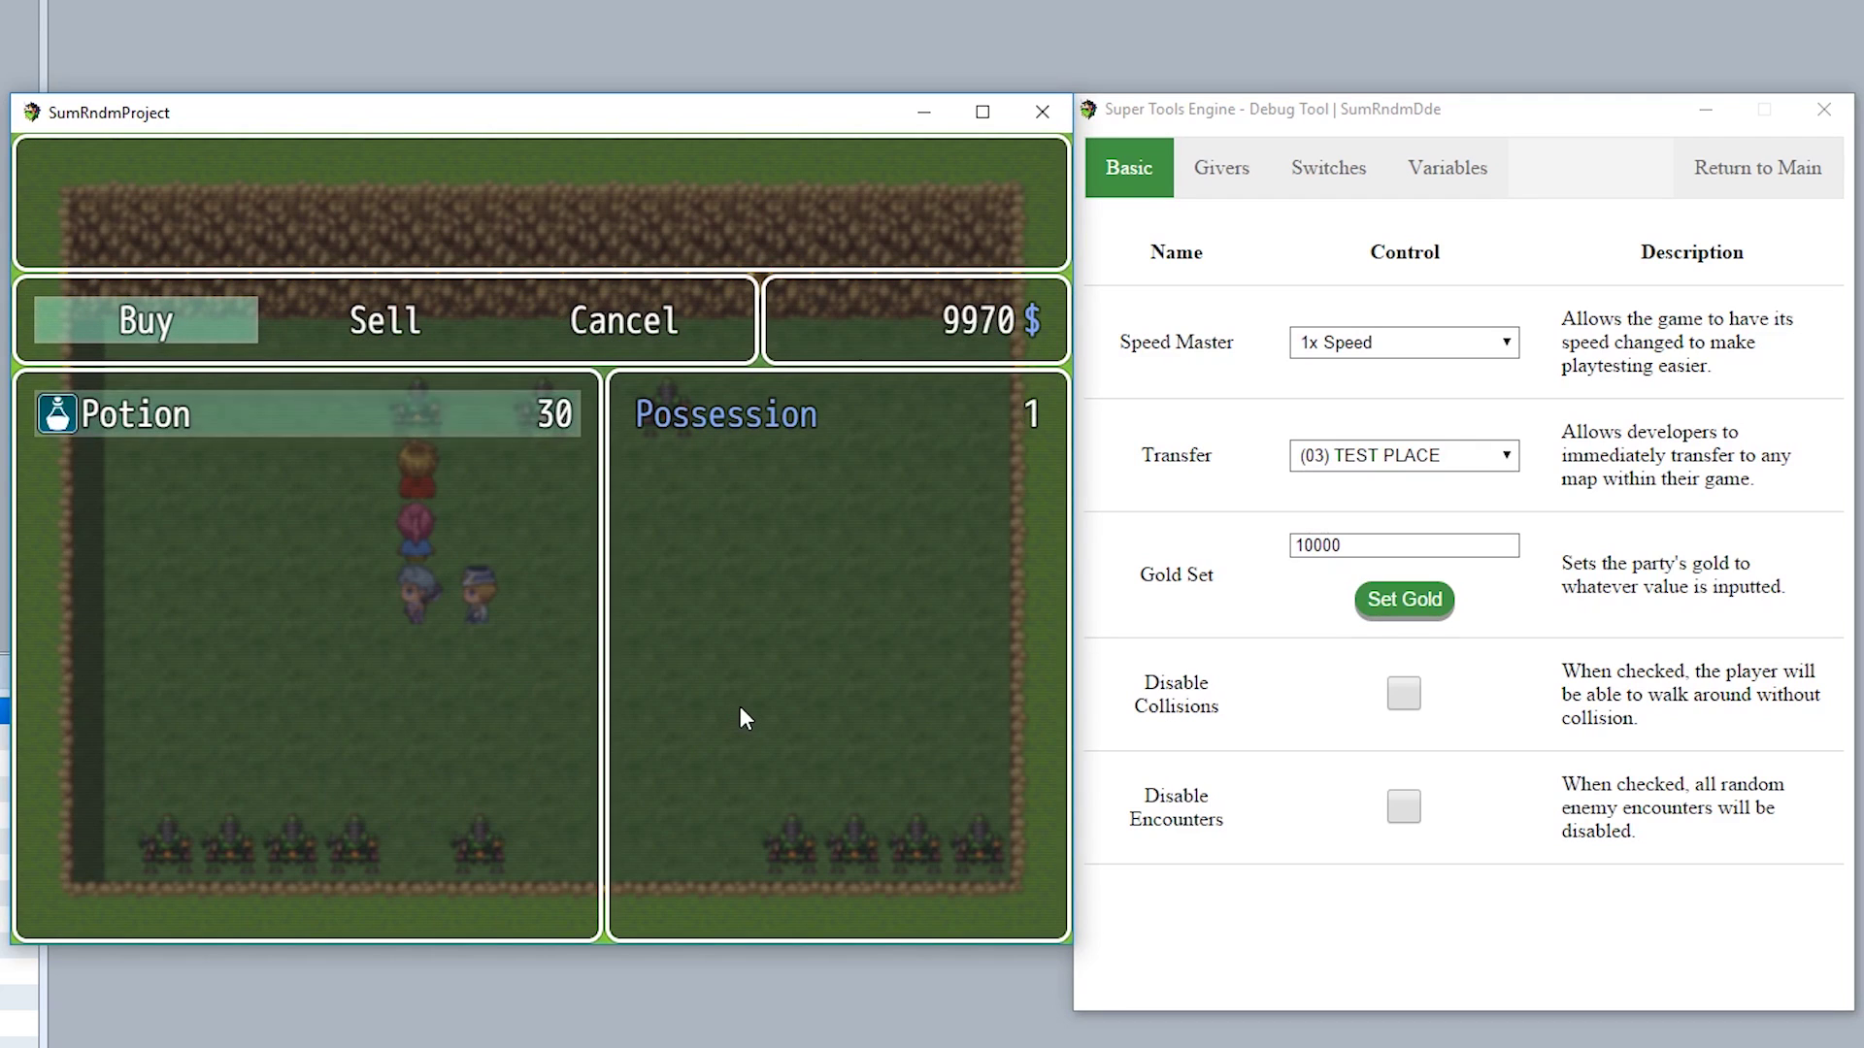
Leave the shop, disable collisions and walk the party over the brown wall, then disable random encounters as well
key(Escape)
key(Escape)
click(1404, 693)
click(357, 660)
click(629, 901)
drag(627, 897, 604, 218)
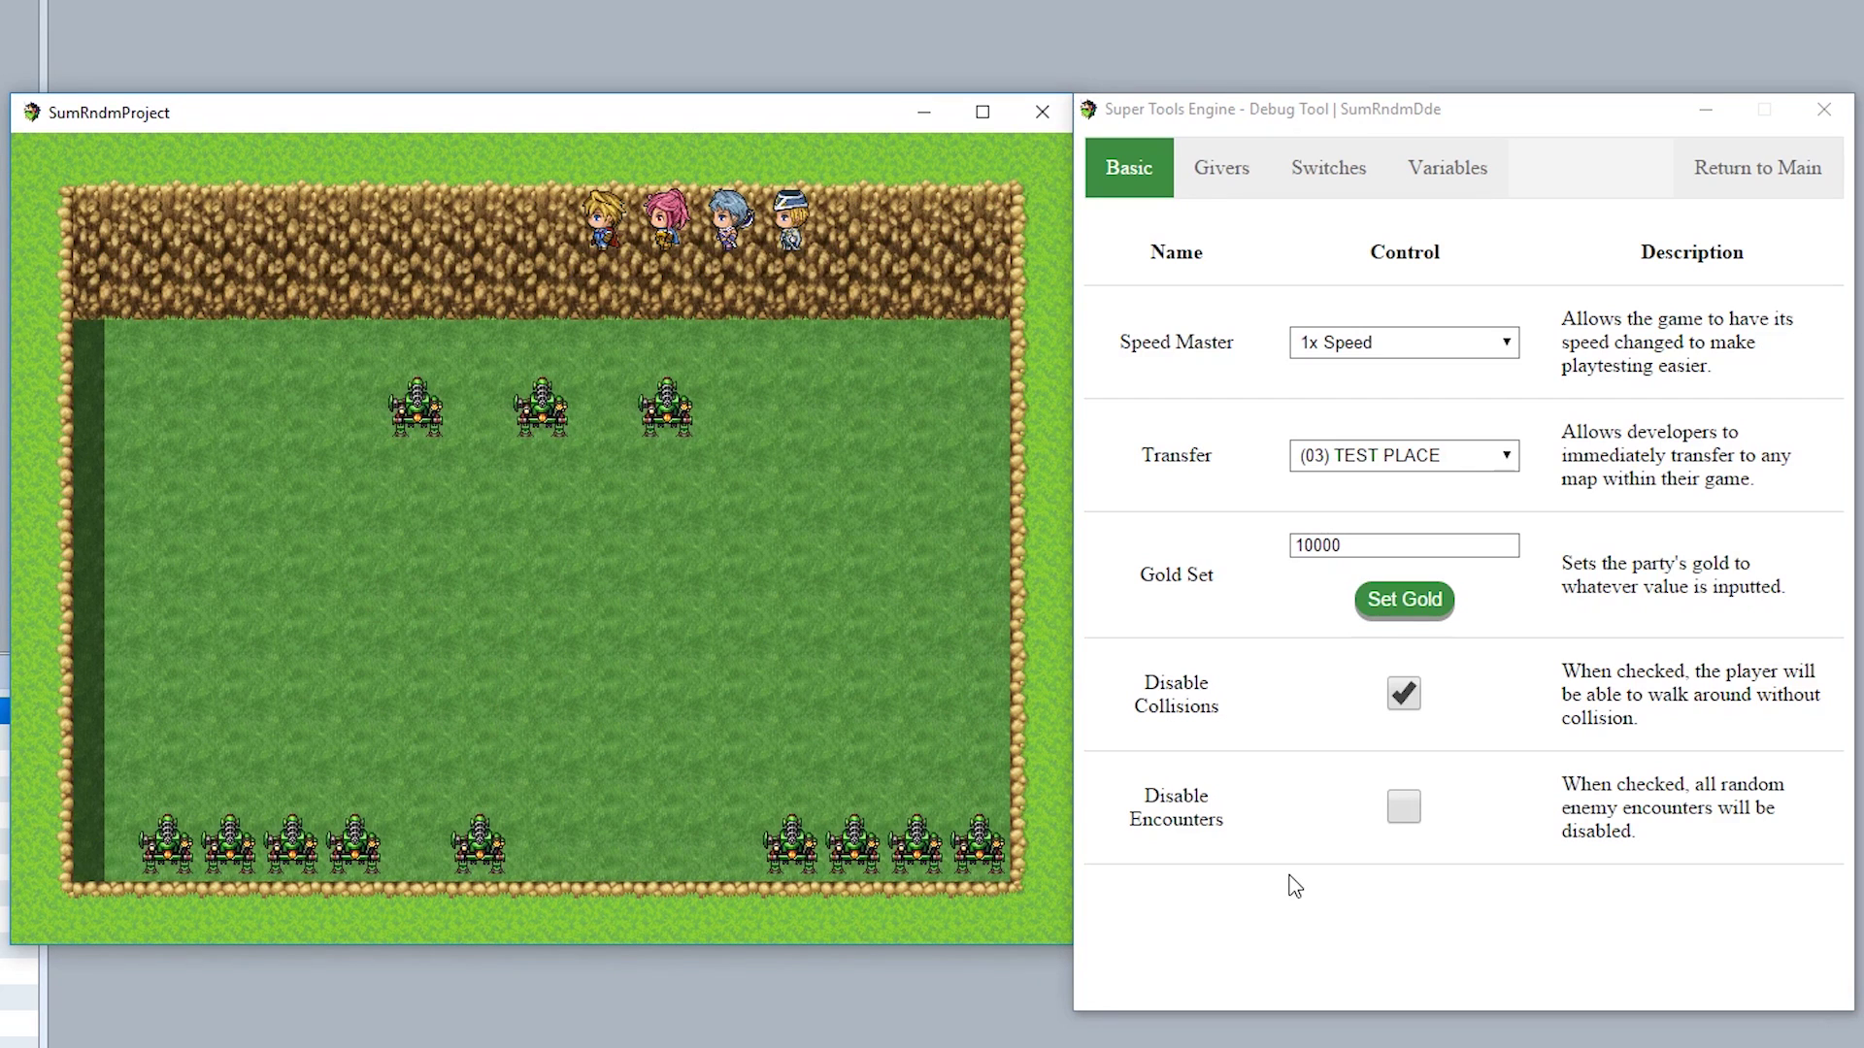
click(1403, 807)
drag(469, 447, 497, 527)
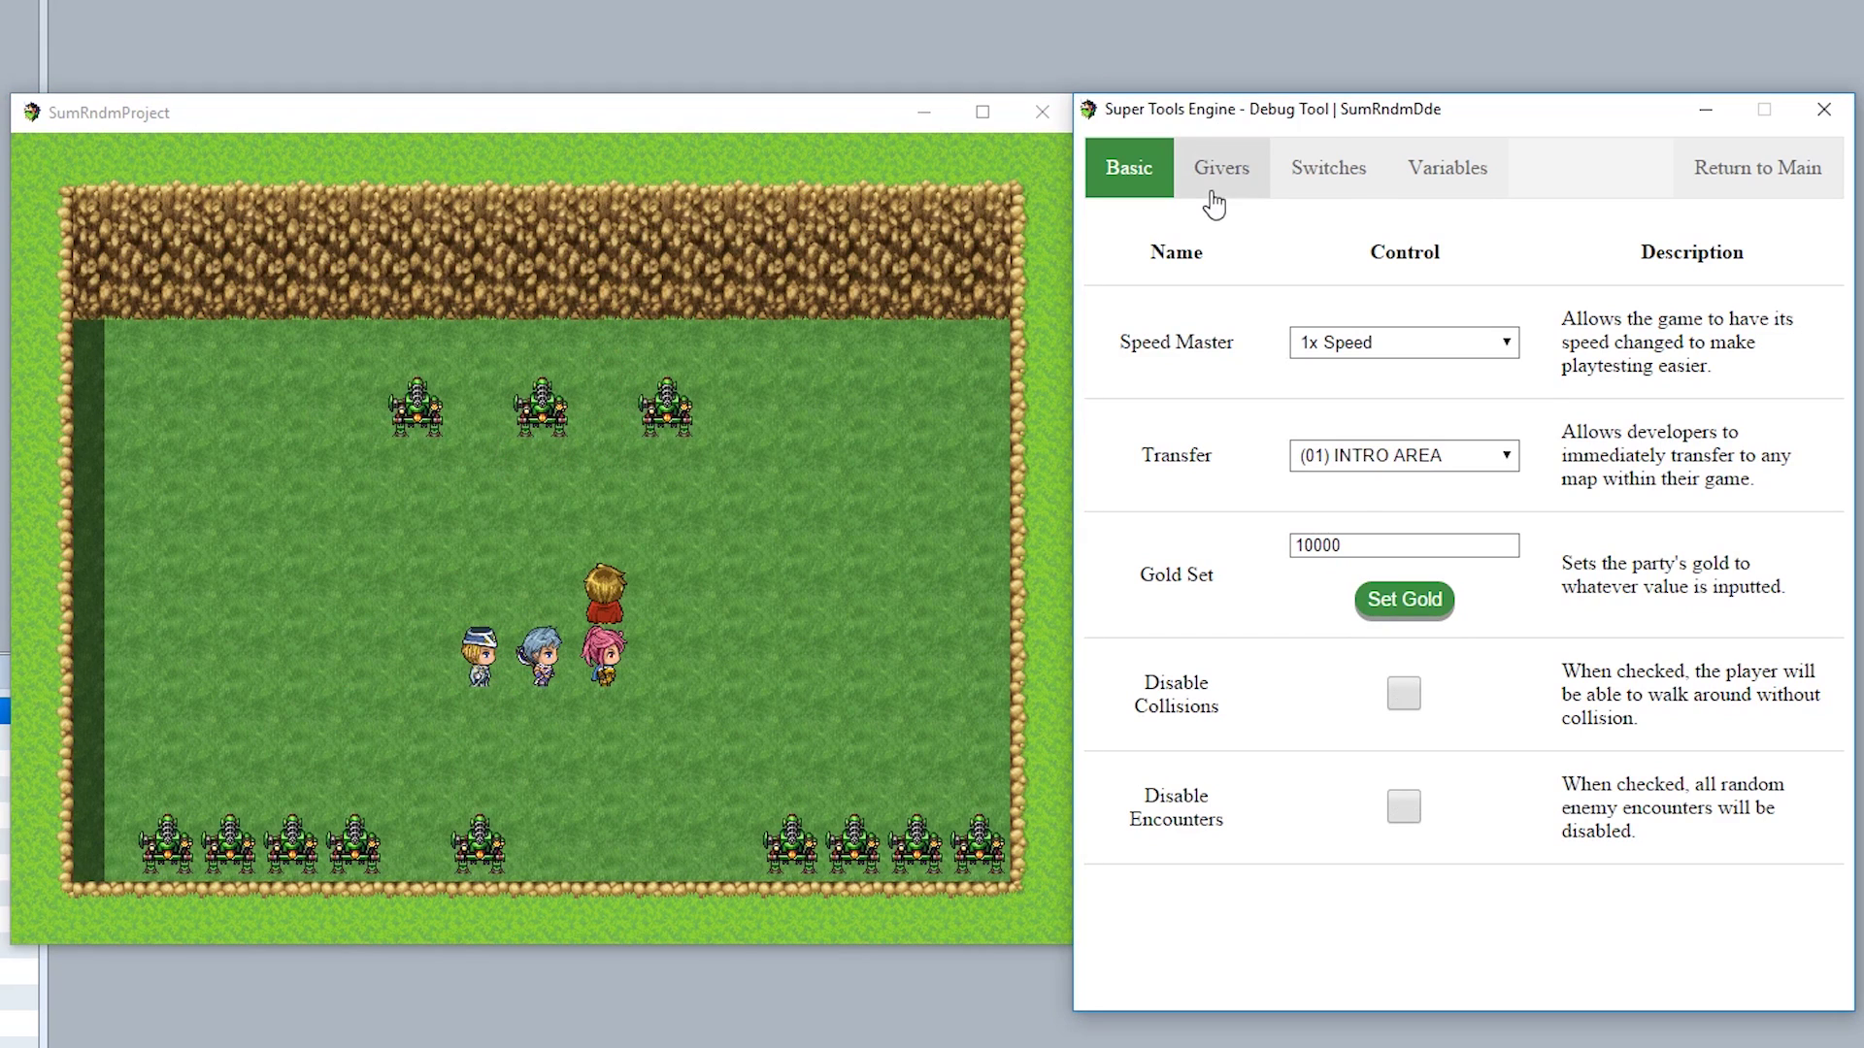
Teach the (10) Spark skill to Zhik with the Debug Tool's skill giver
click(1214, 204)
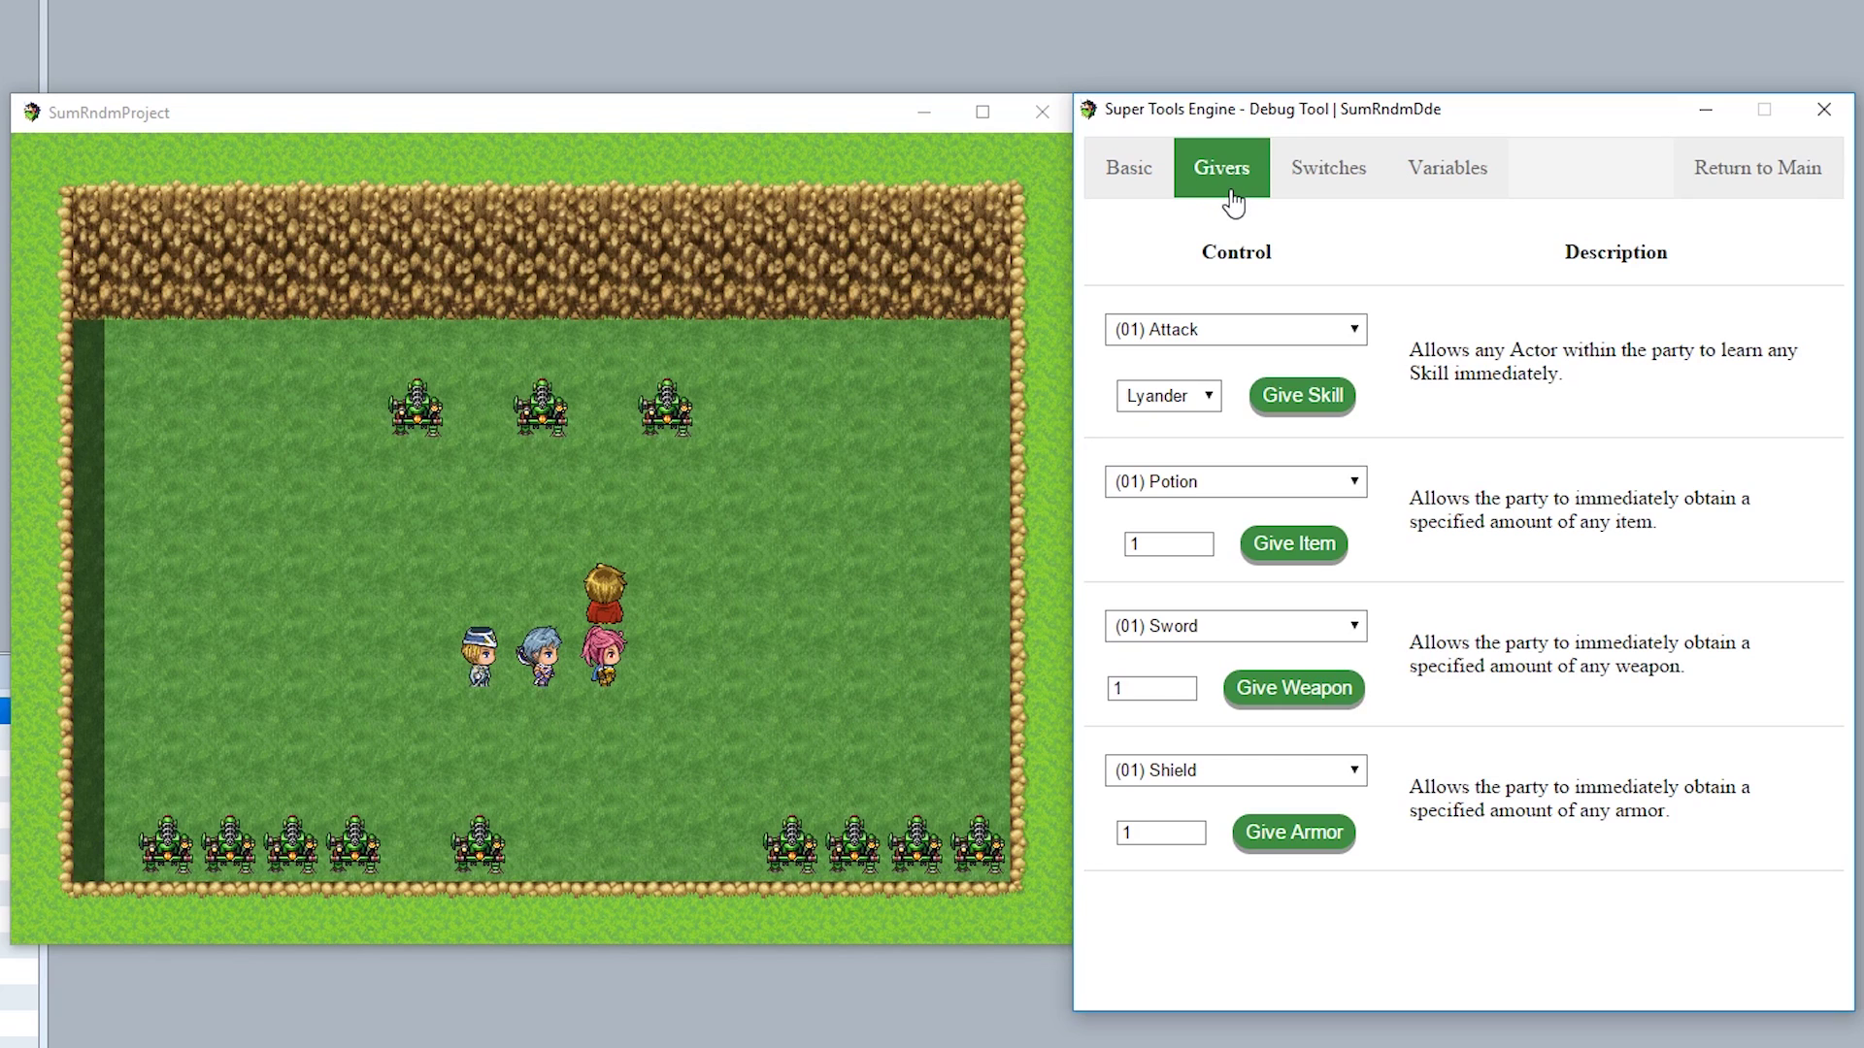
click(1175, 330)
click(1178, 531)
click(1168, 395)
click(1164, 466)
click(1295, 410)
Check Zhik's Magic skill list in the game menu and return to the map
right_click(730, 519)
double_click(117, 221)
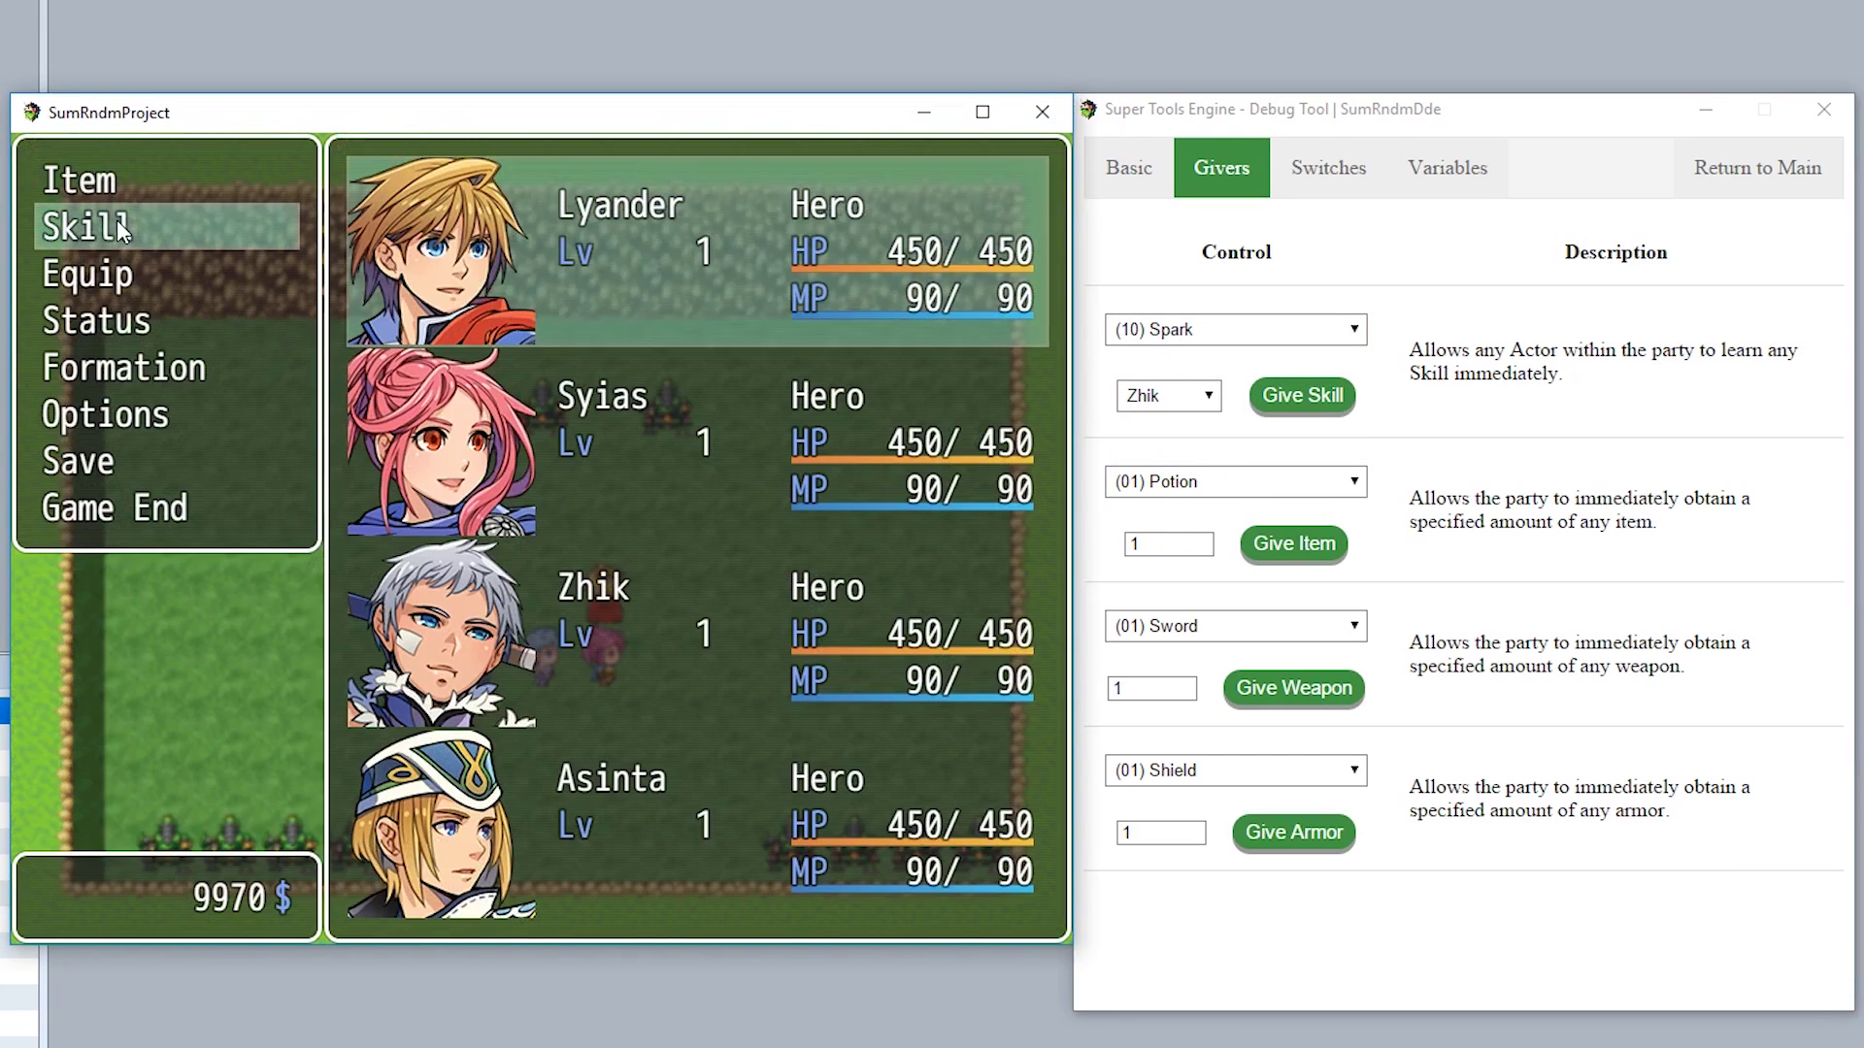
click(576, 603)
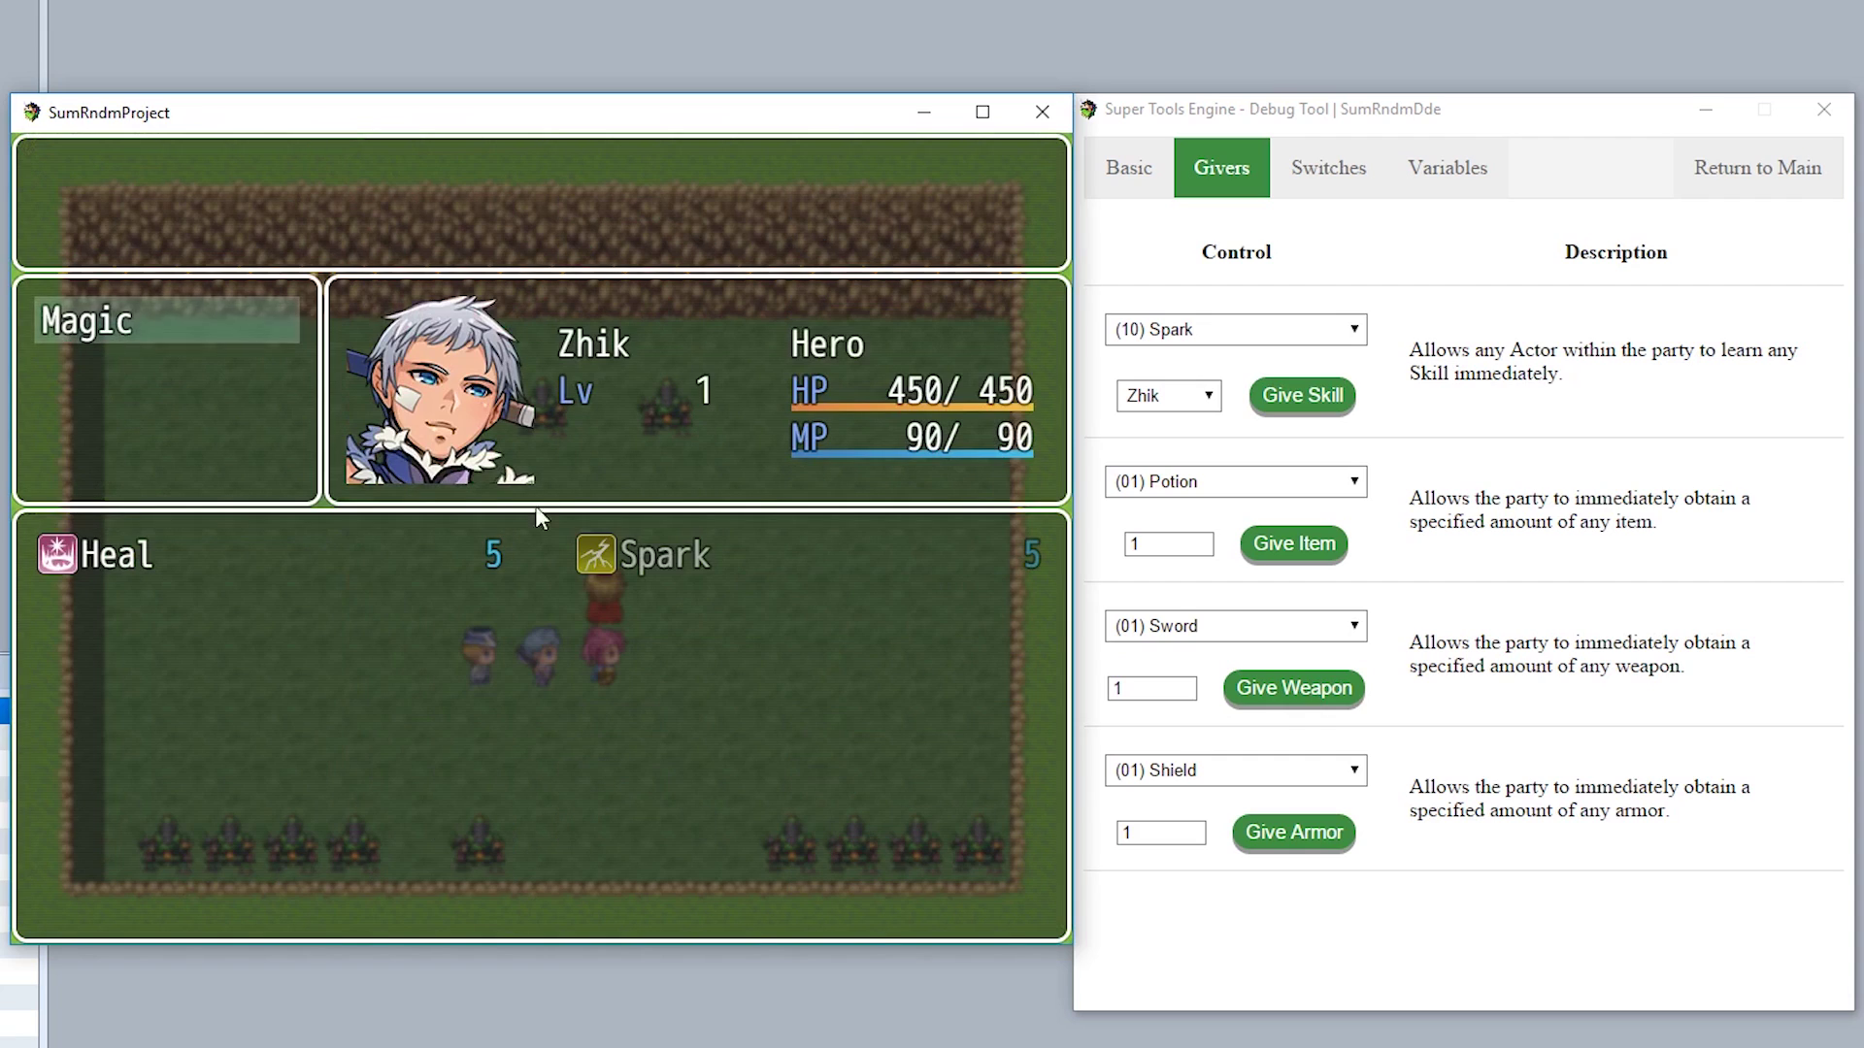
right_click(692, 618)
right_click(692, 617)
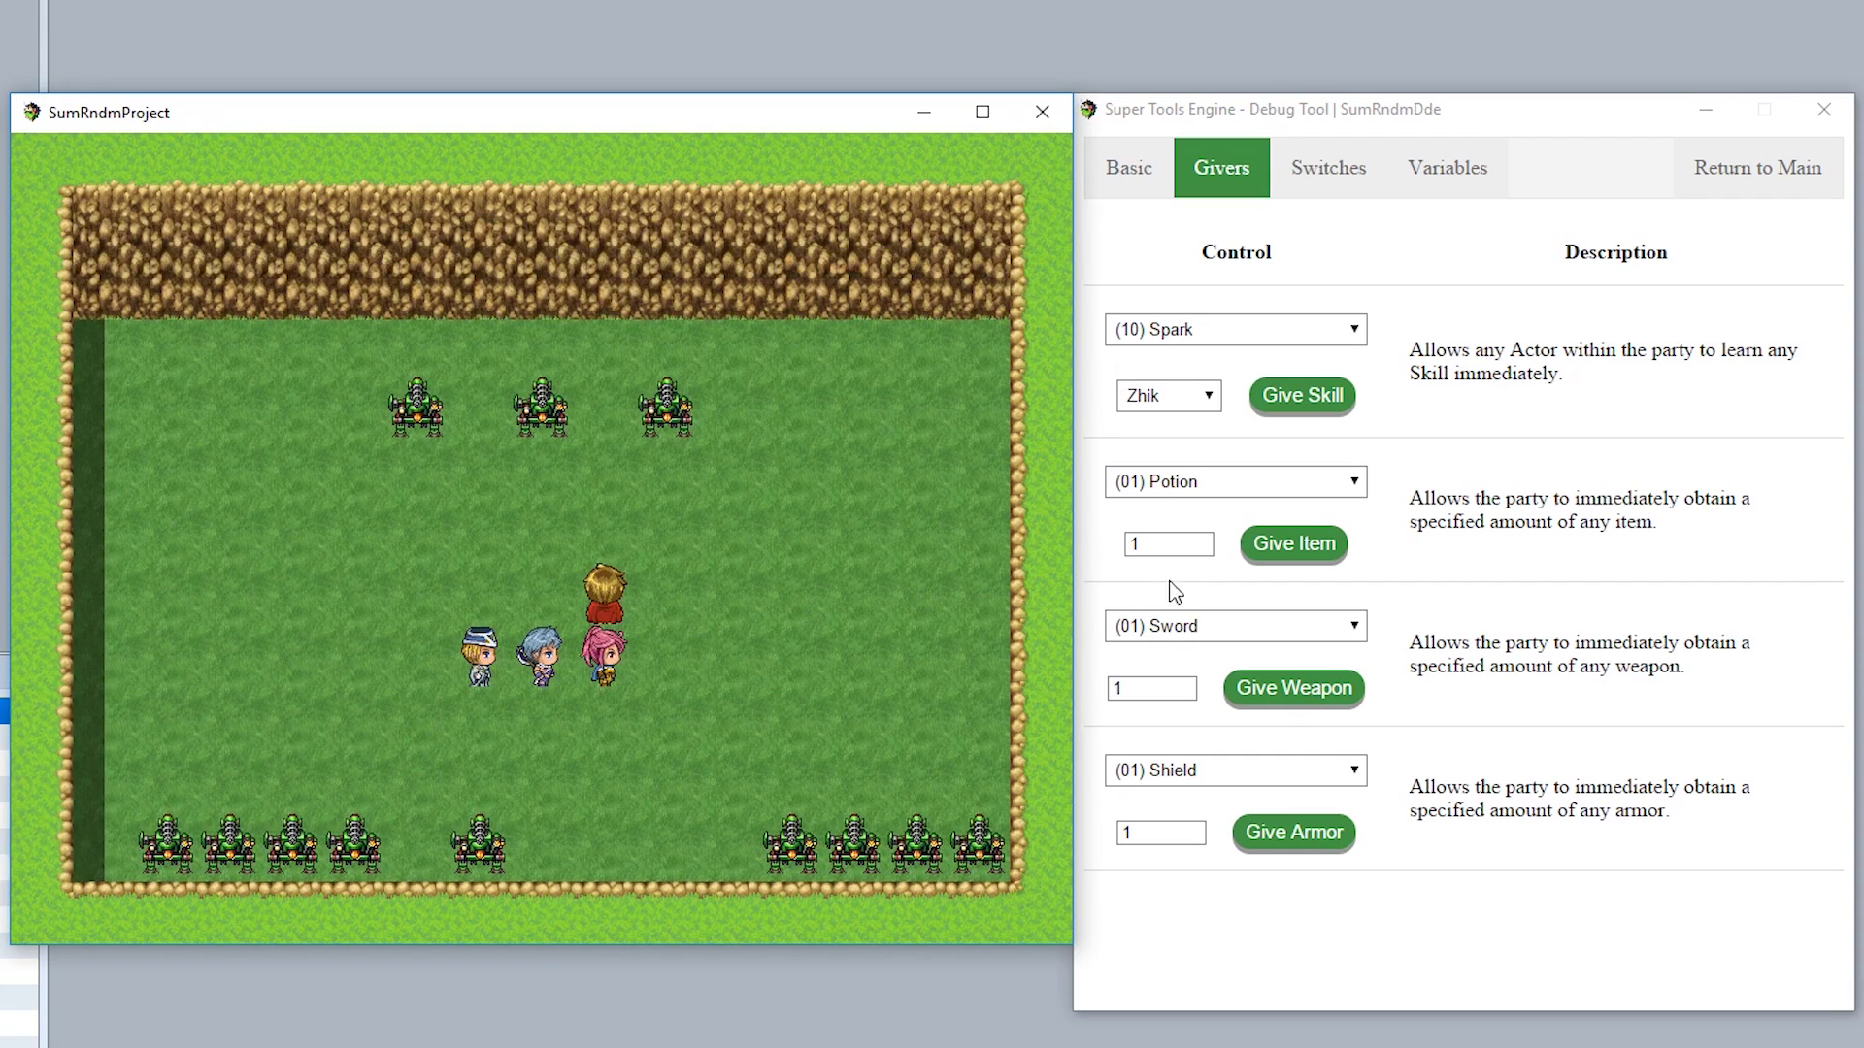
Give the party 10 Potions and check the item list in the game menu
click(1187, 544)
text(0)
right_click(481, 521)
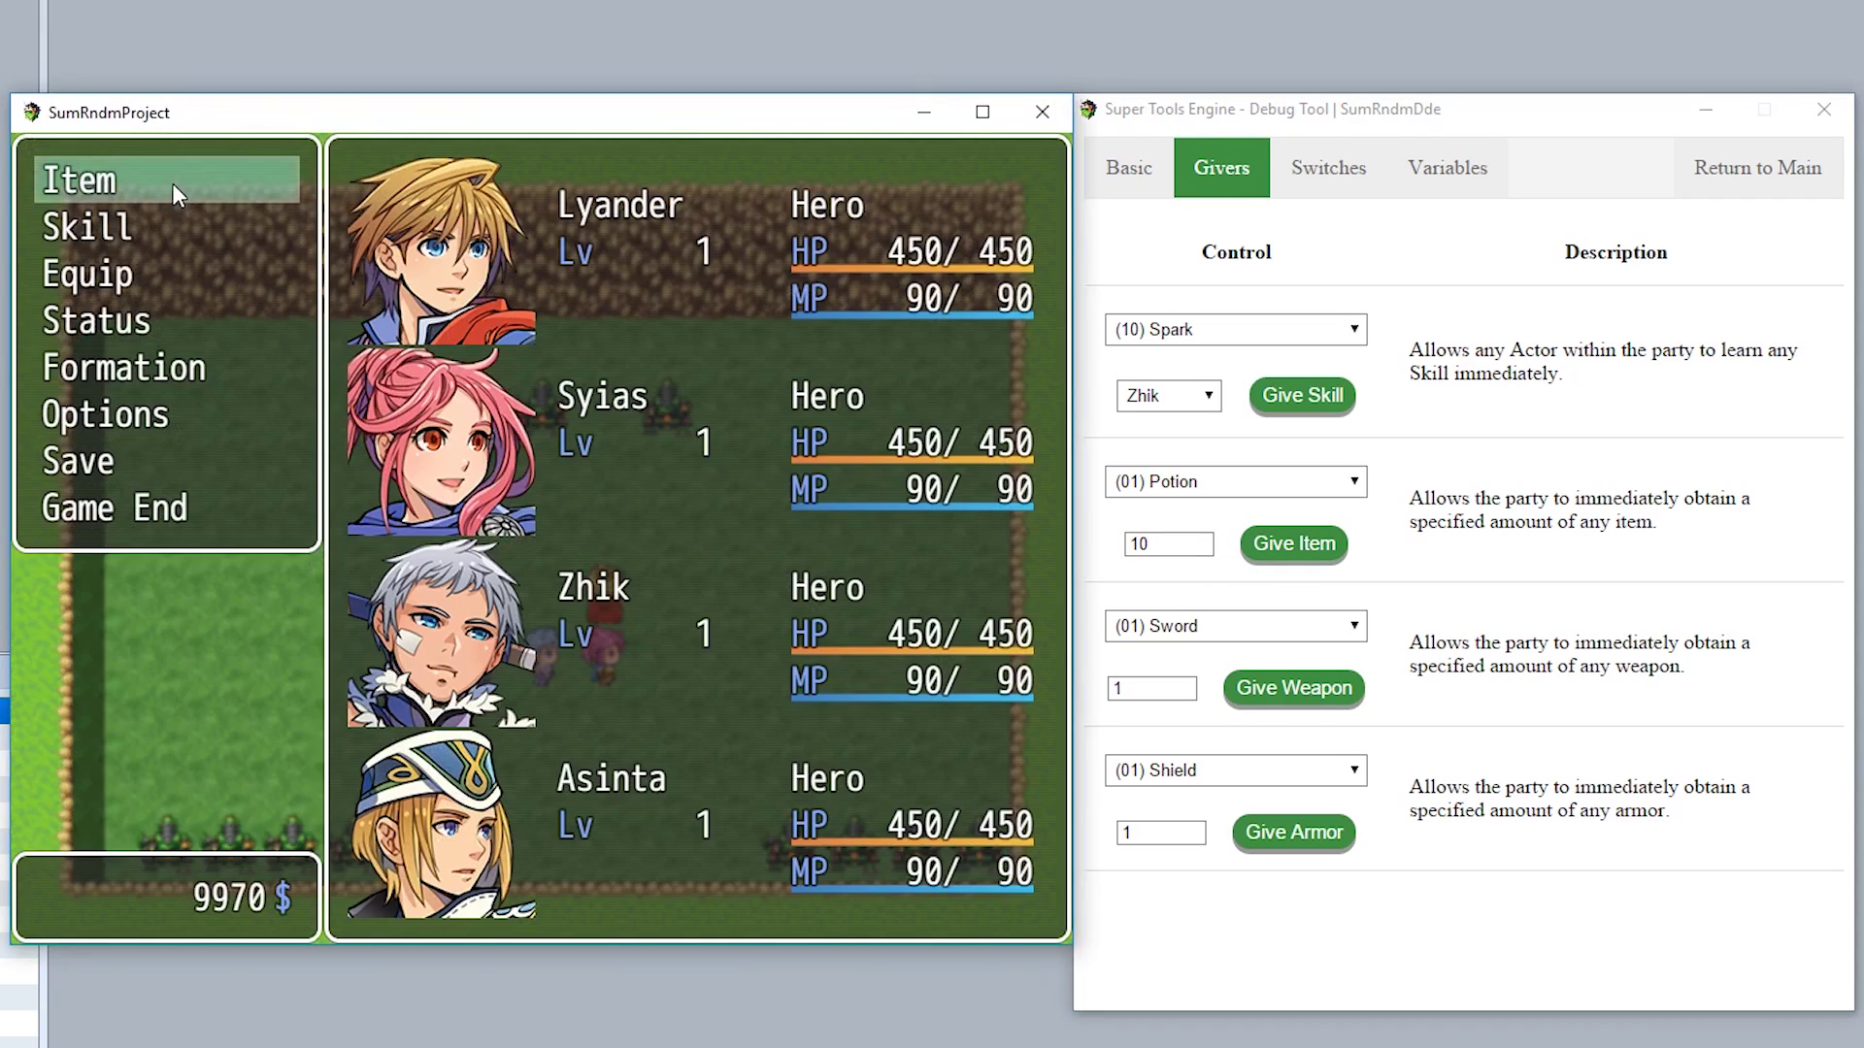
click(172, 183)
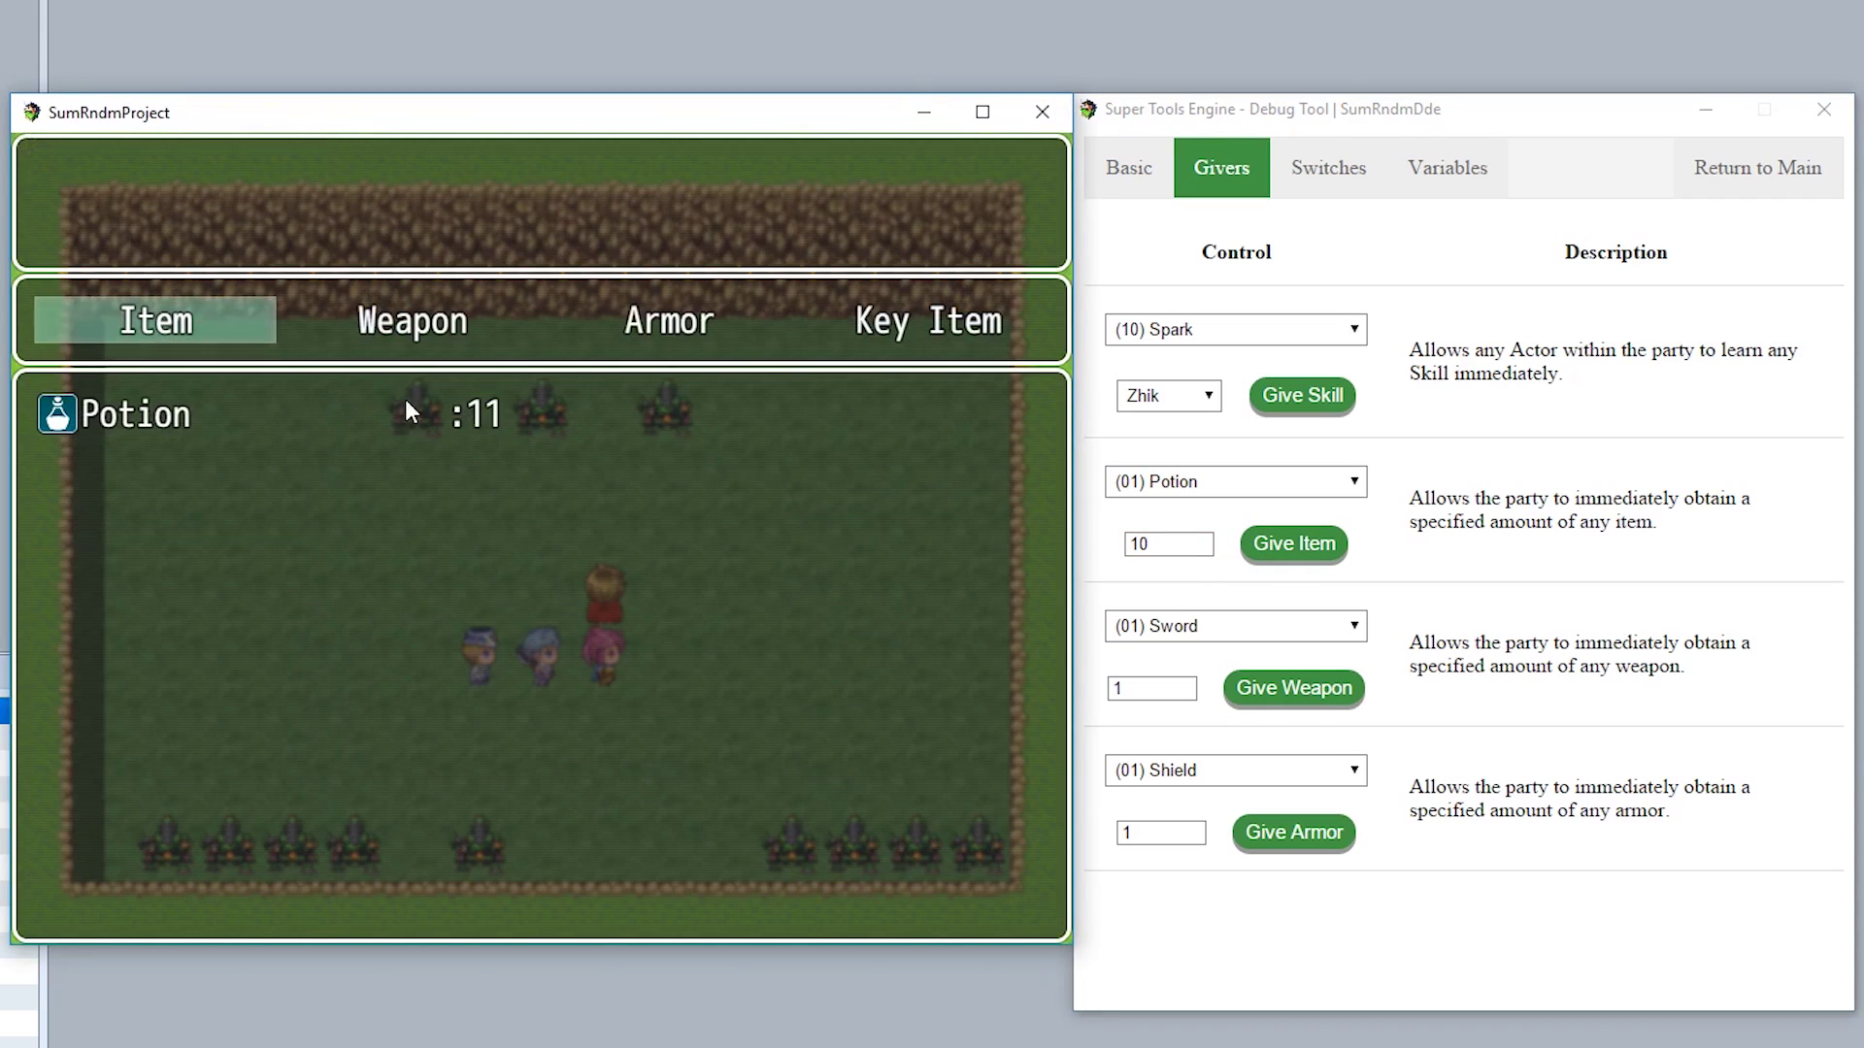
right_click(400, 445)
right_click(400, 445)
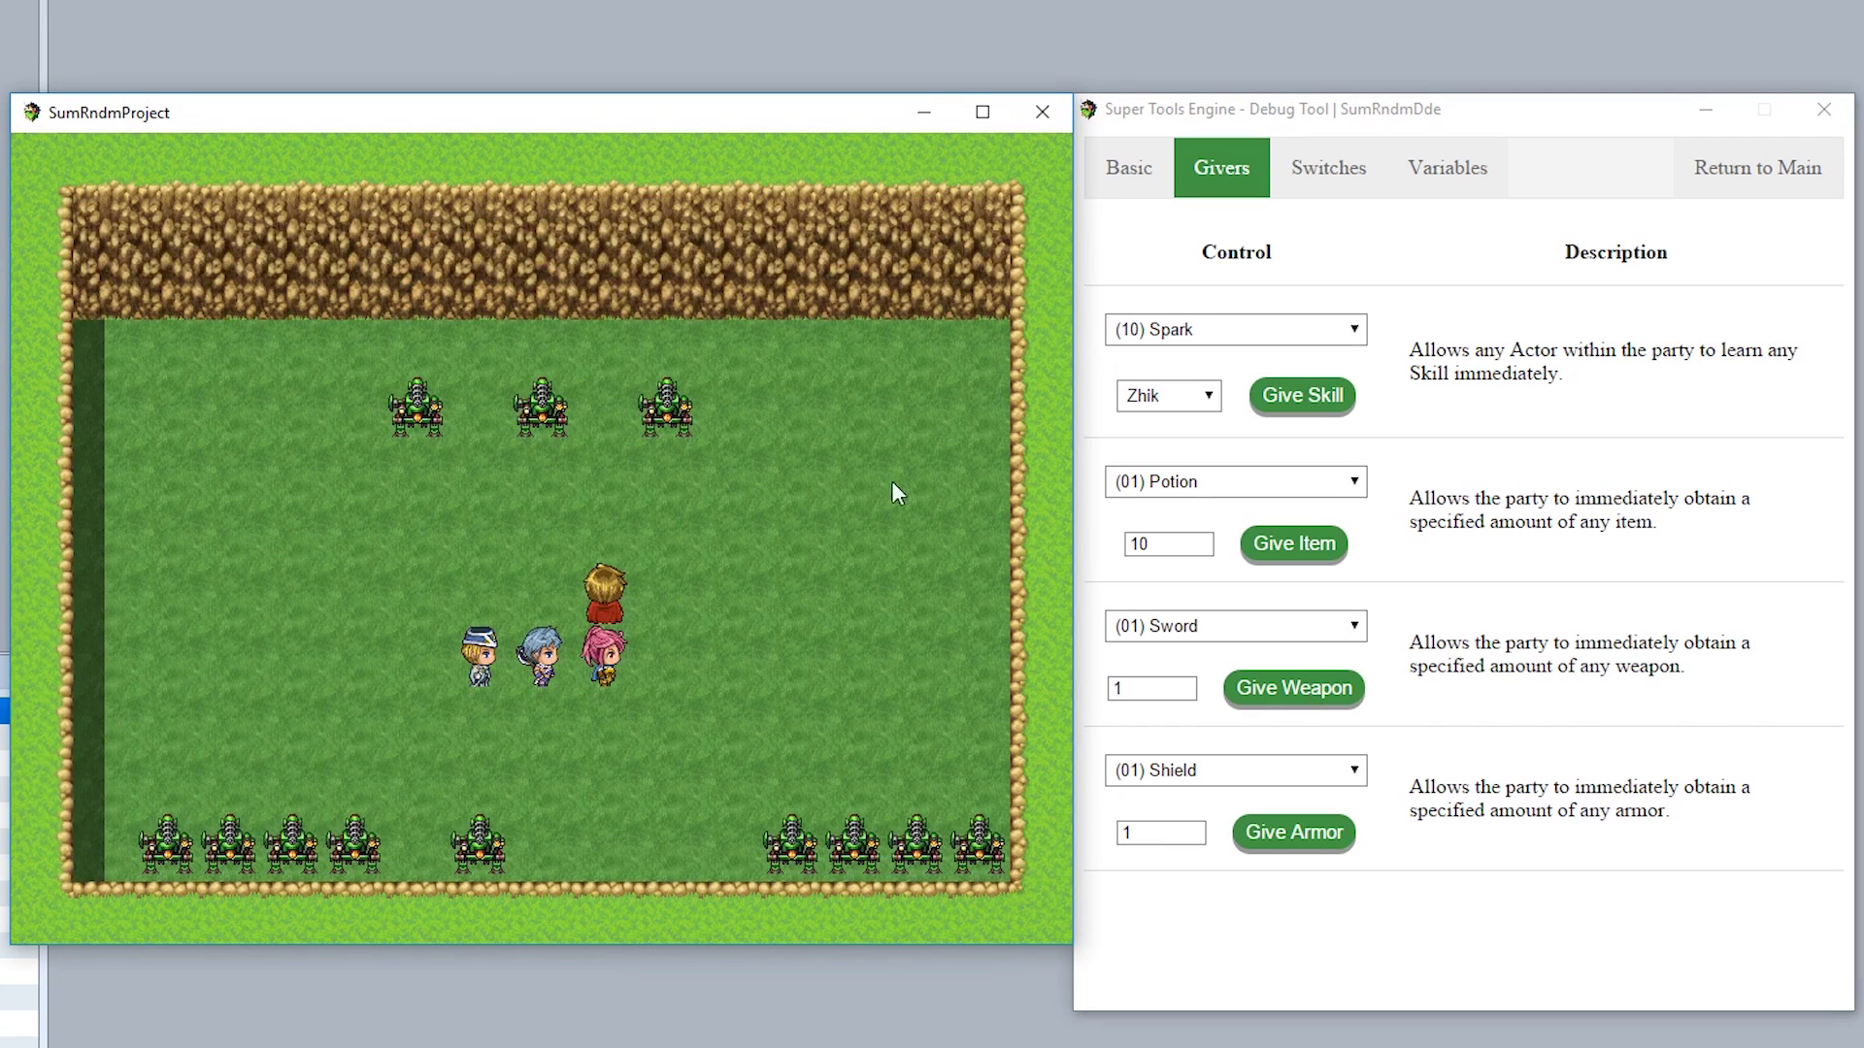
Give the party one (04) Bow and check the weapon list in the game menu
click(1199, 627)
click(1185, 711)
click(1239, 695)
right_click(231, 332)
click(200, 194)
click(398, 330)
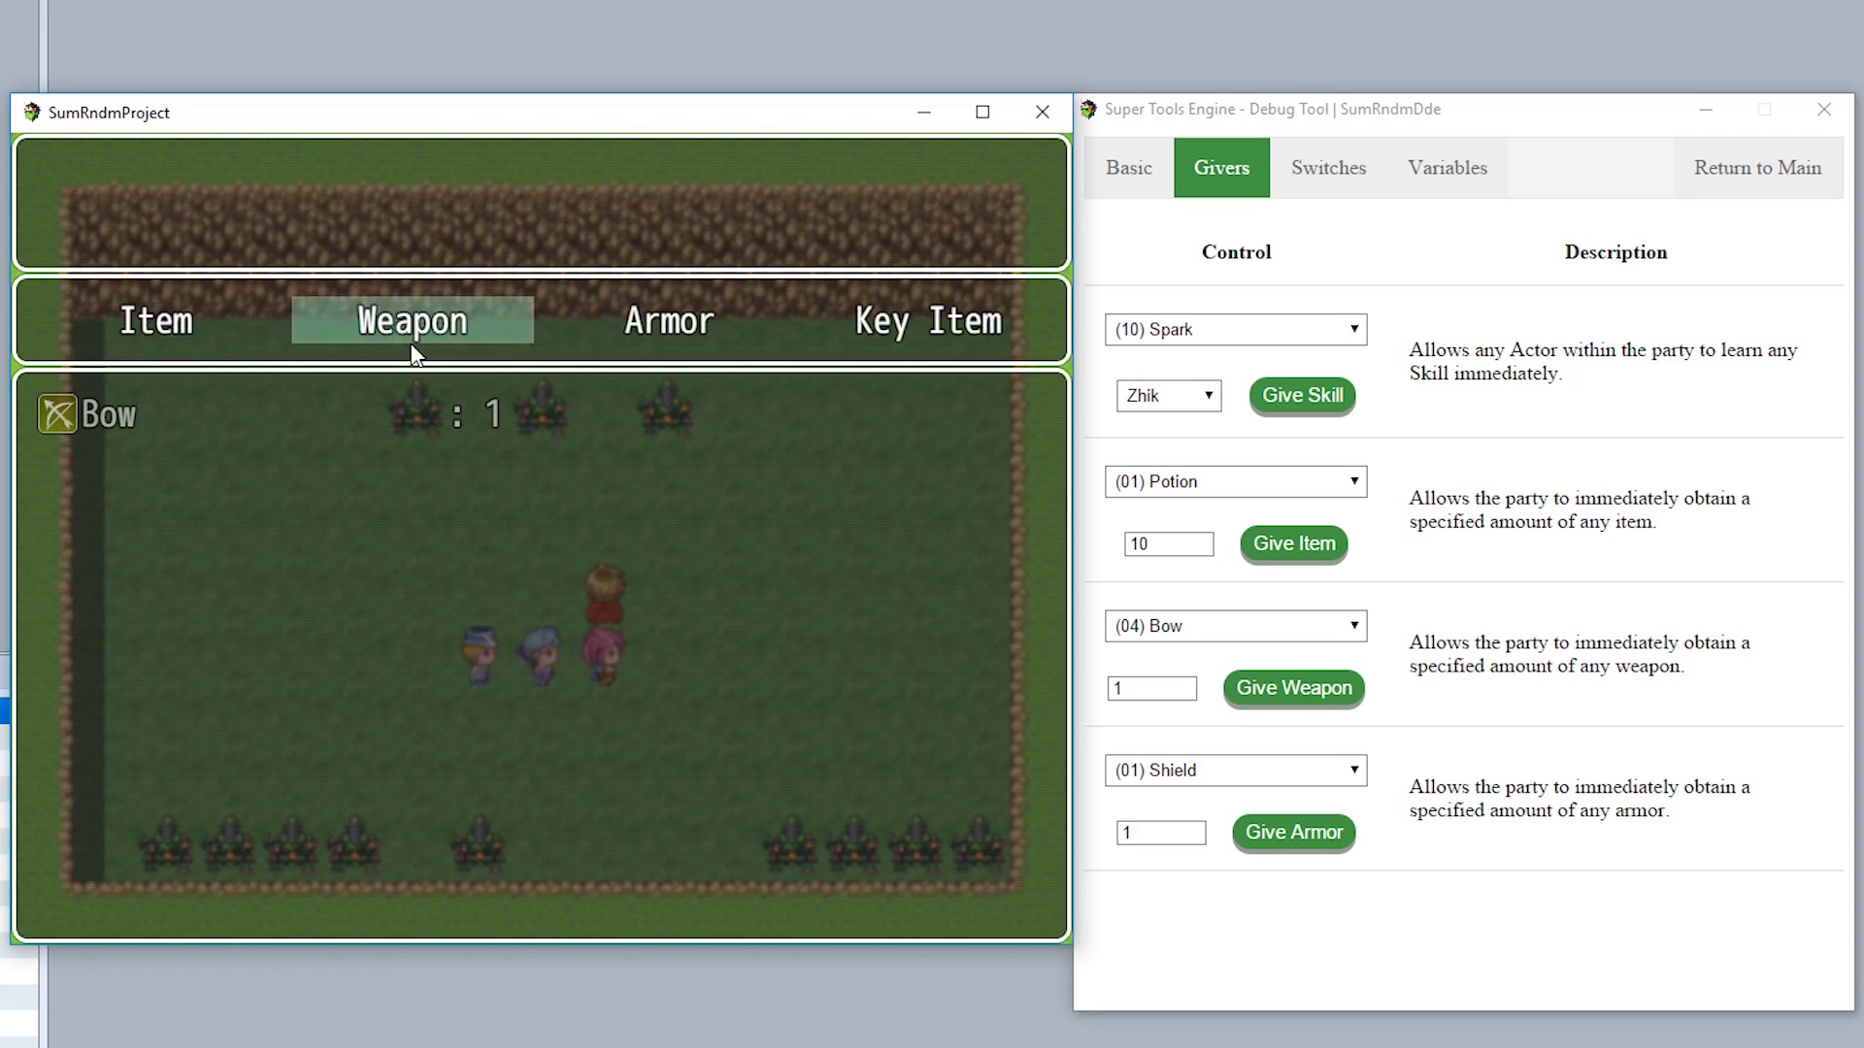
Show the Debug Tool's switches and trigger the upper-right statue's event twice, checking Temp Switch 2 in between
click(1343, 179)
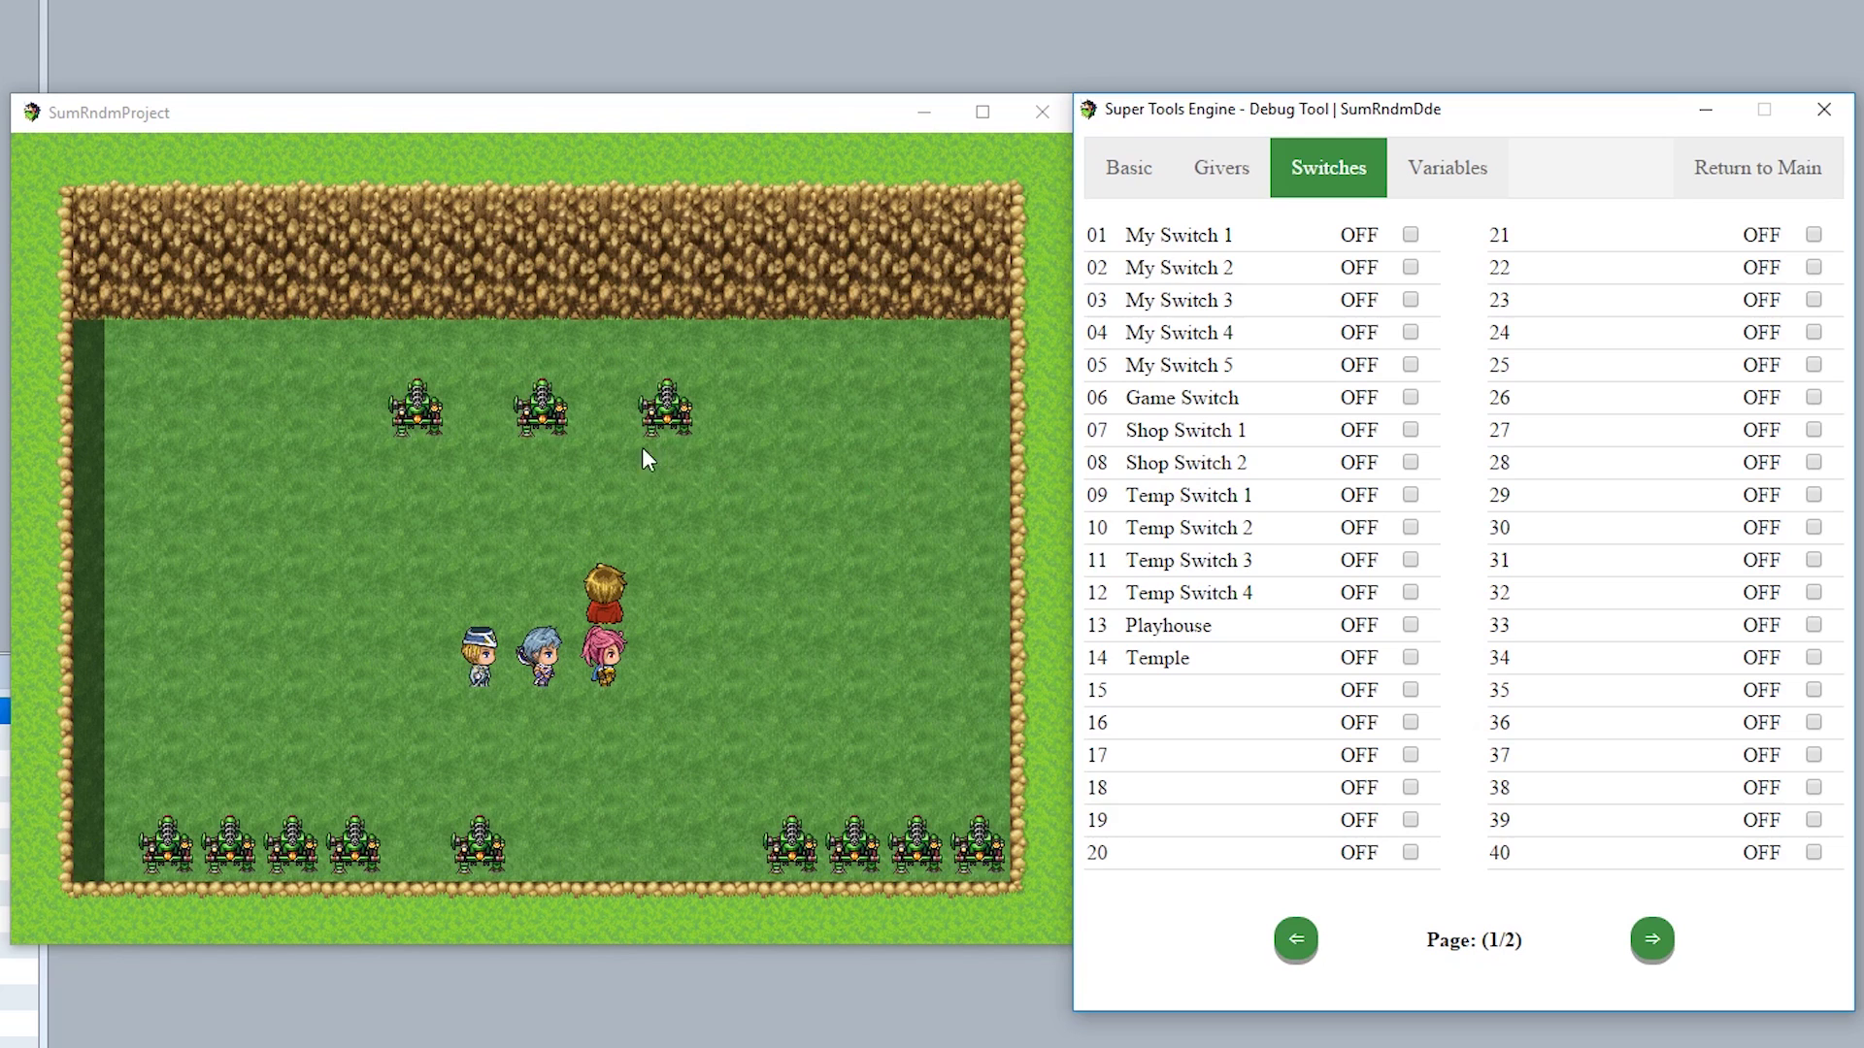
click(696, 404)
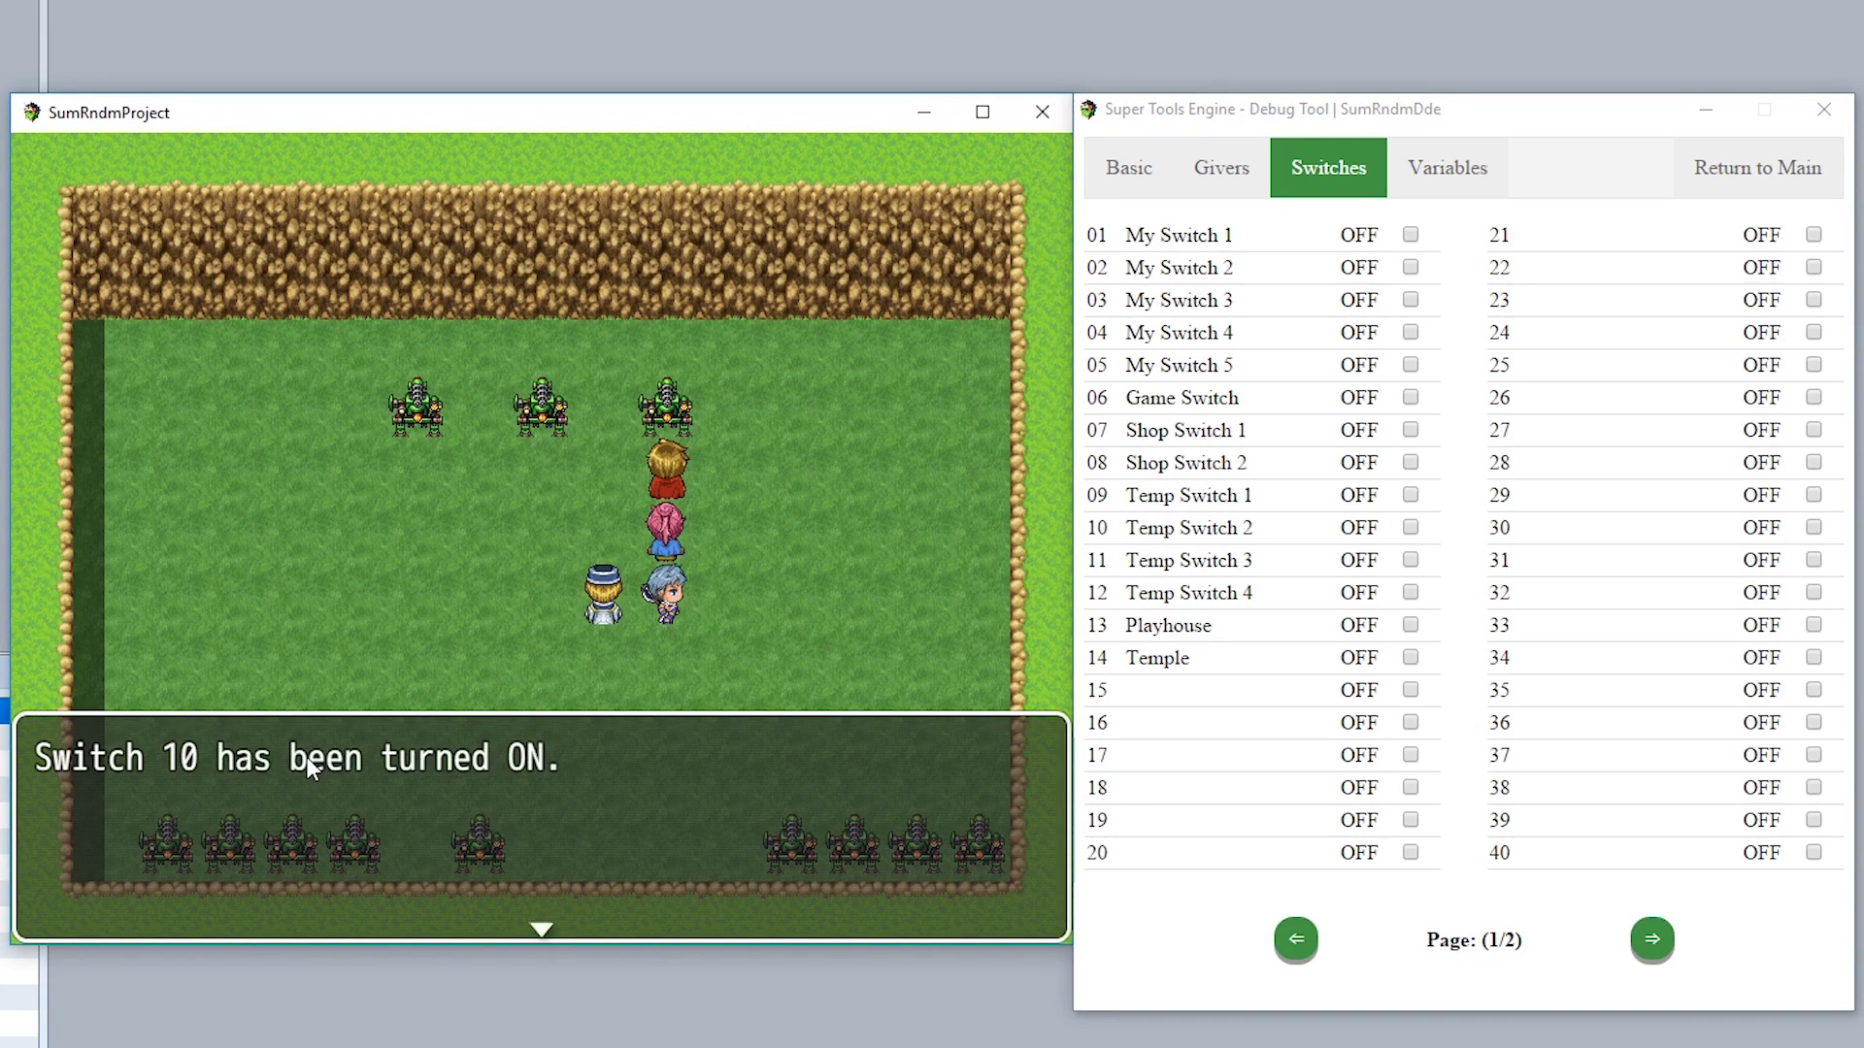
click(307, 759)
drag(1083, 530, 1287, 525)
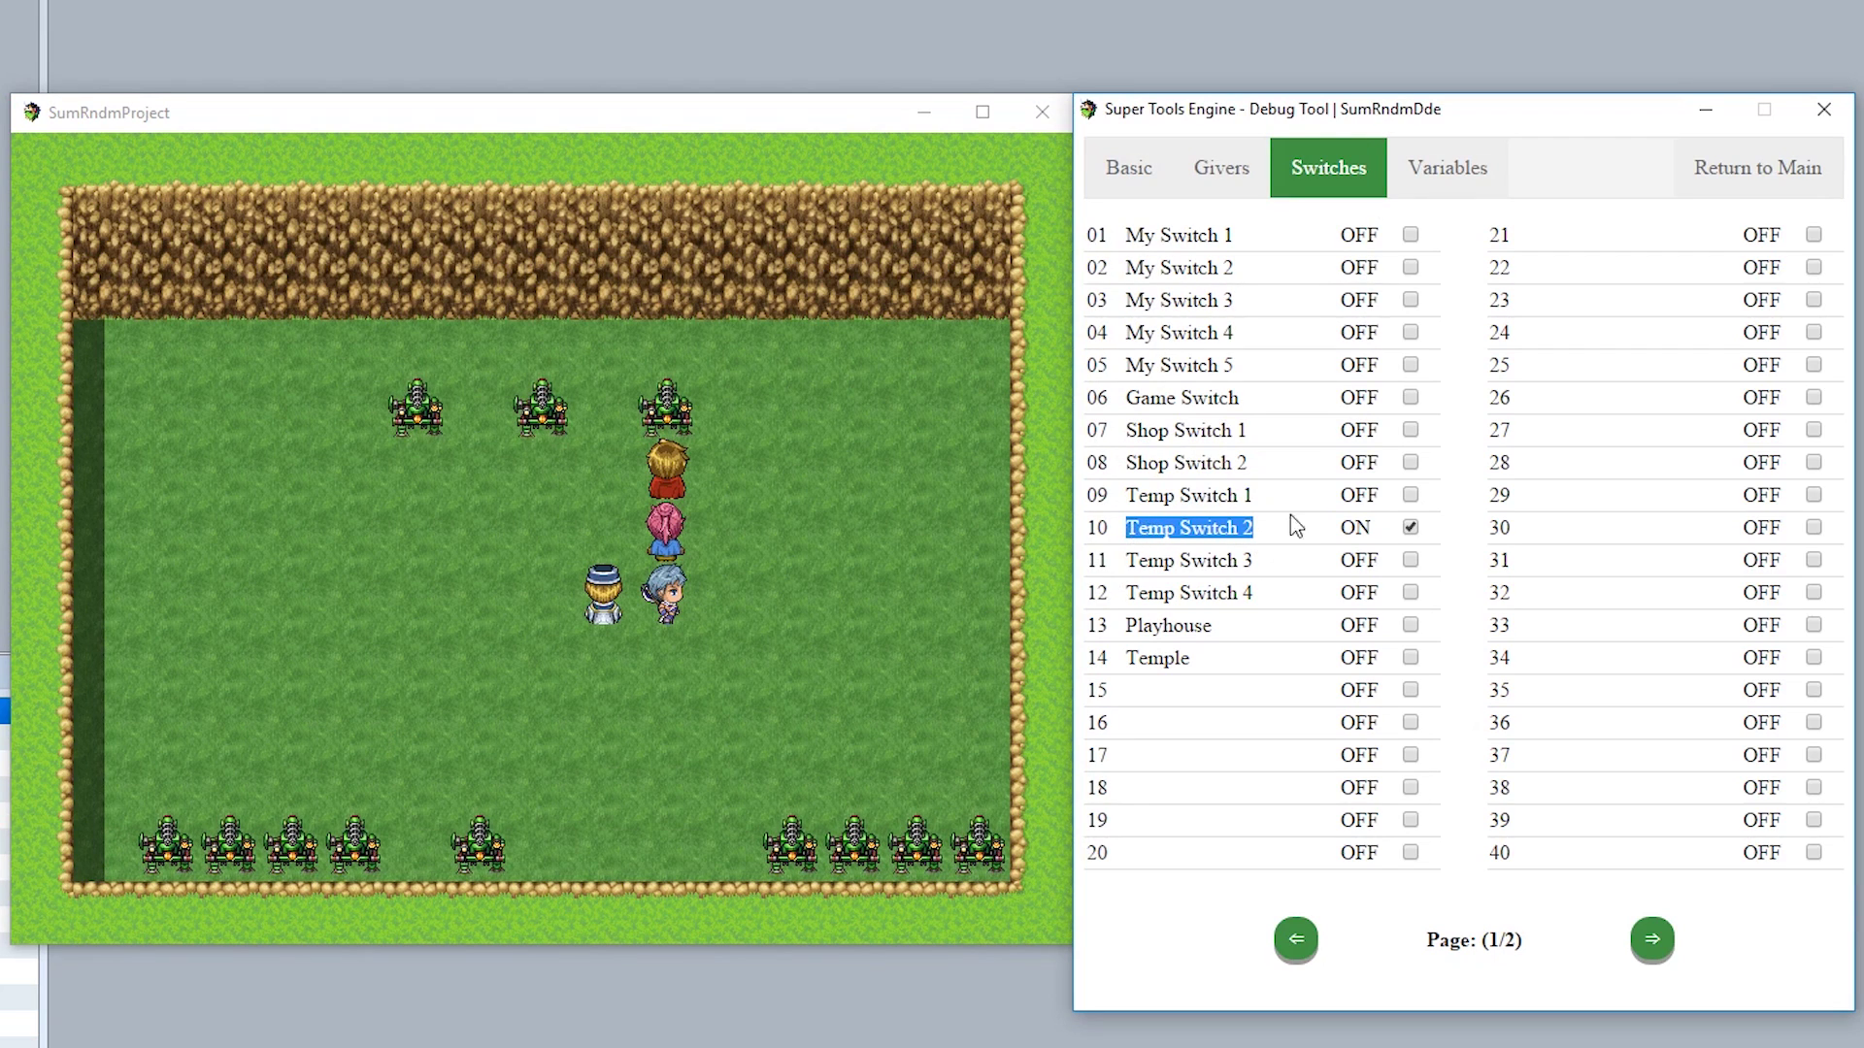
click(669, 419)
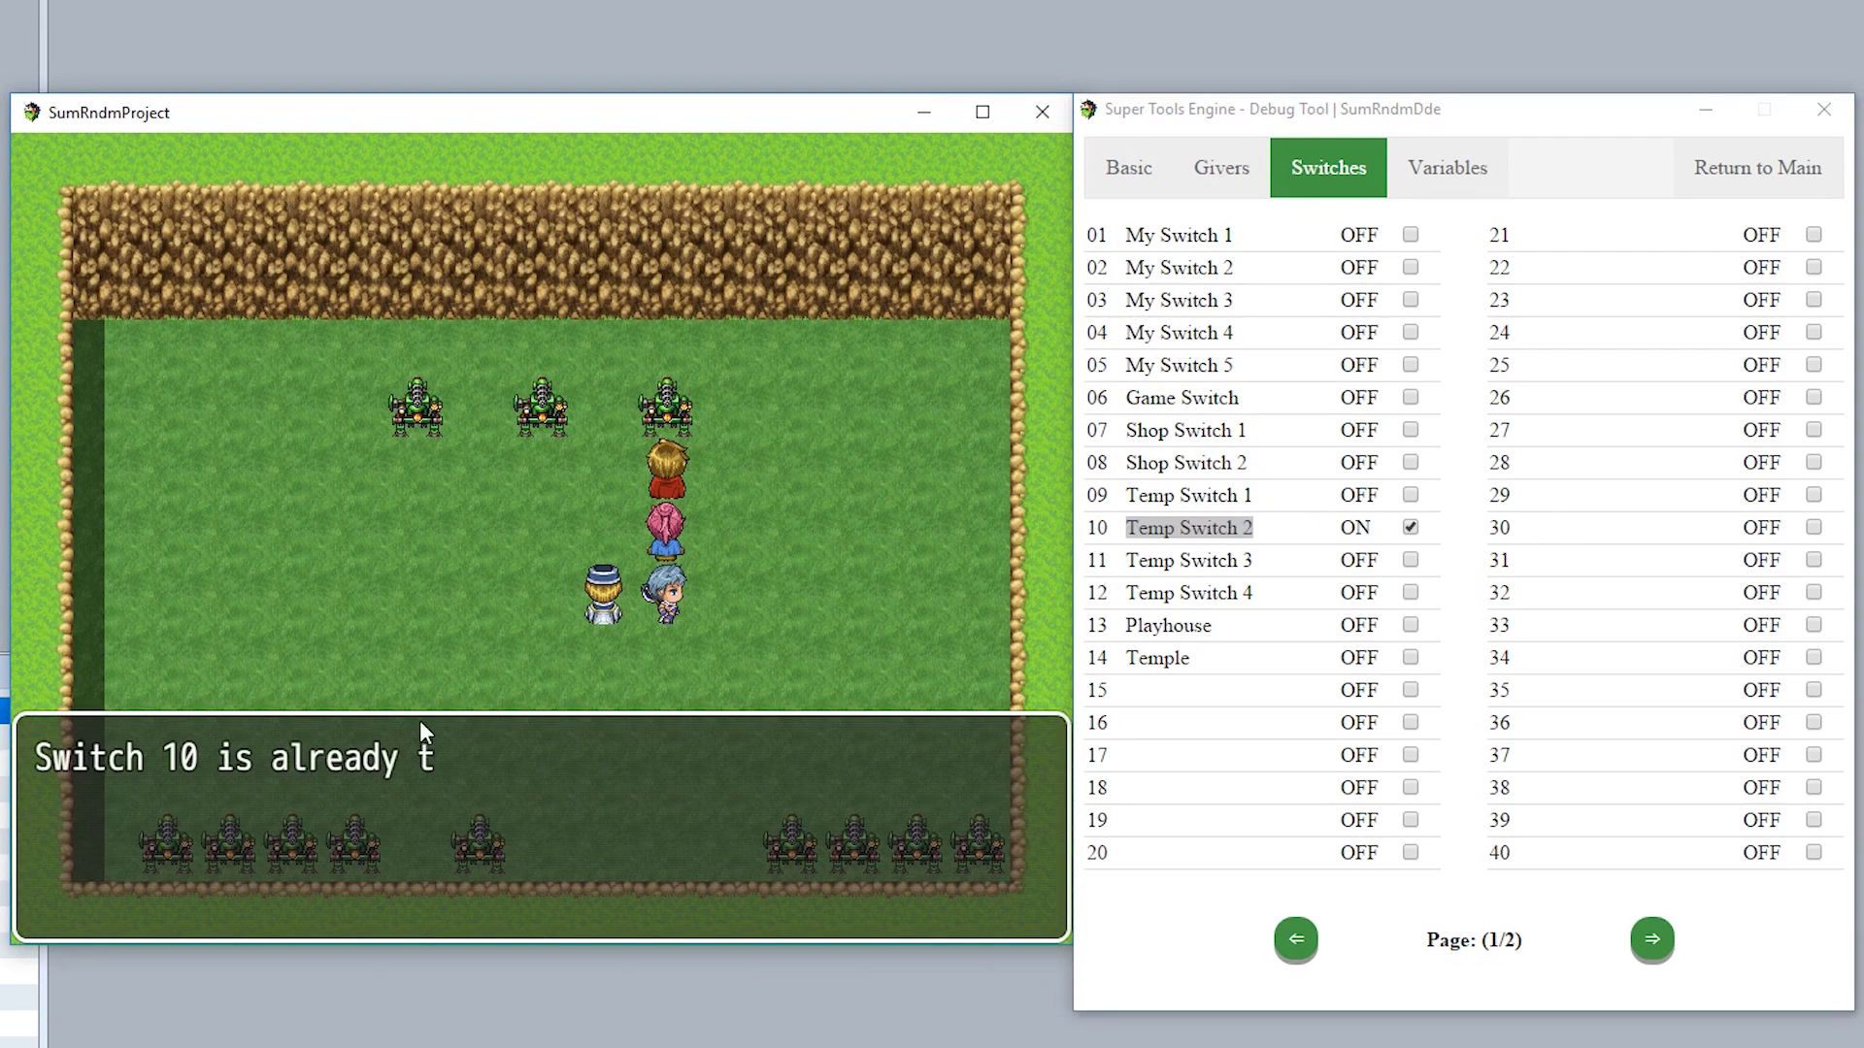
click(387, 777)
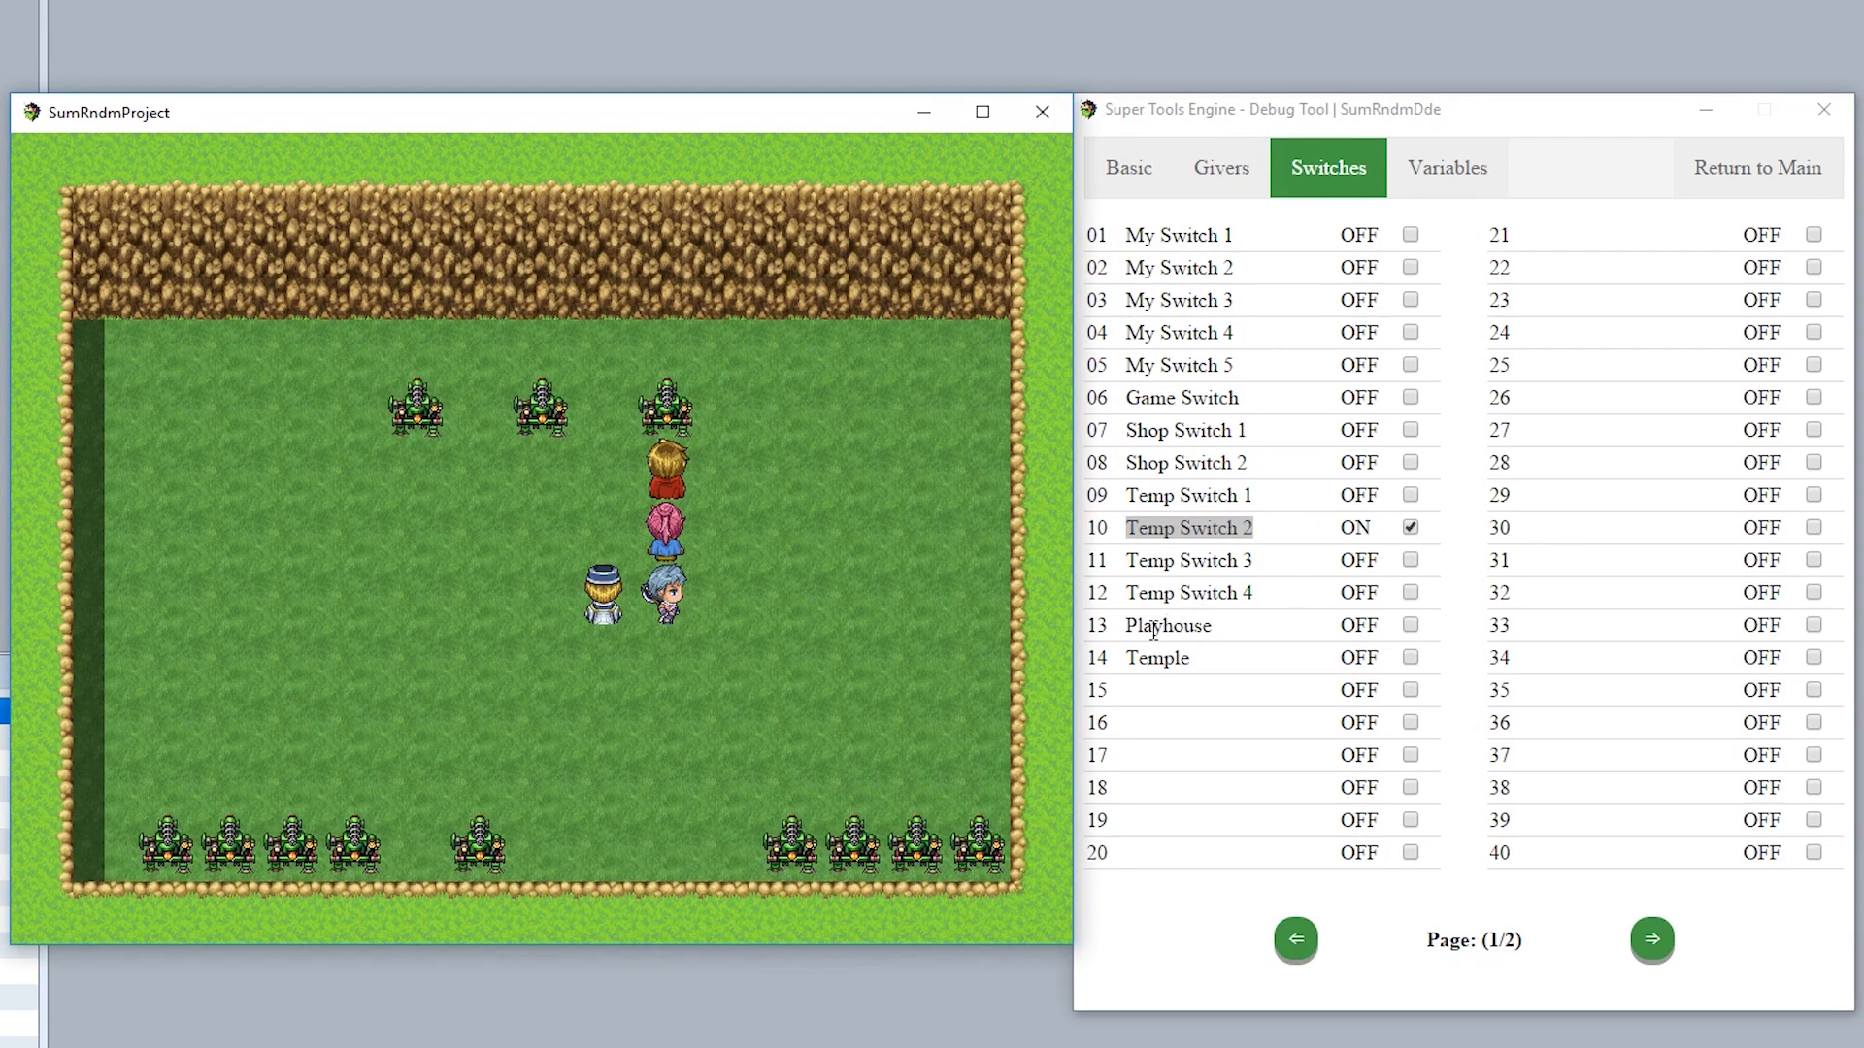
Turn Temp Switch 2 off in the Debug Tool and back on through the upper-right statue's event, twice
click(1413, 531)
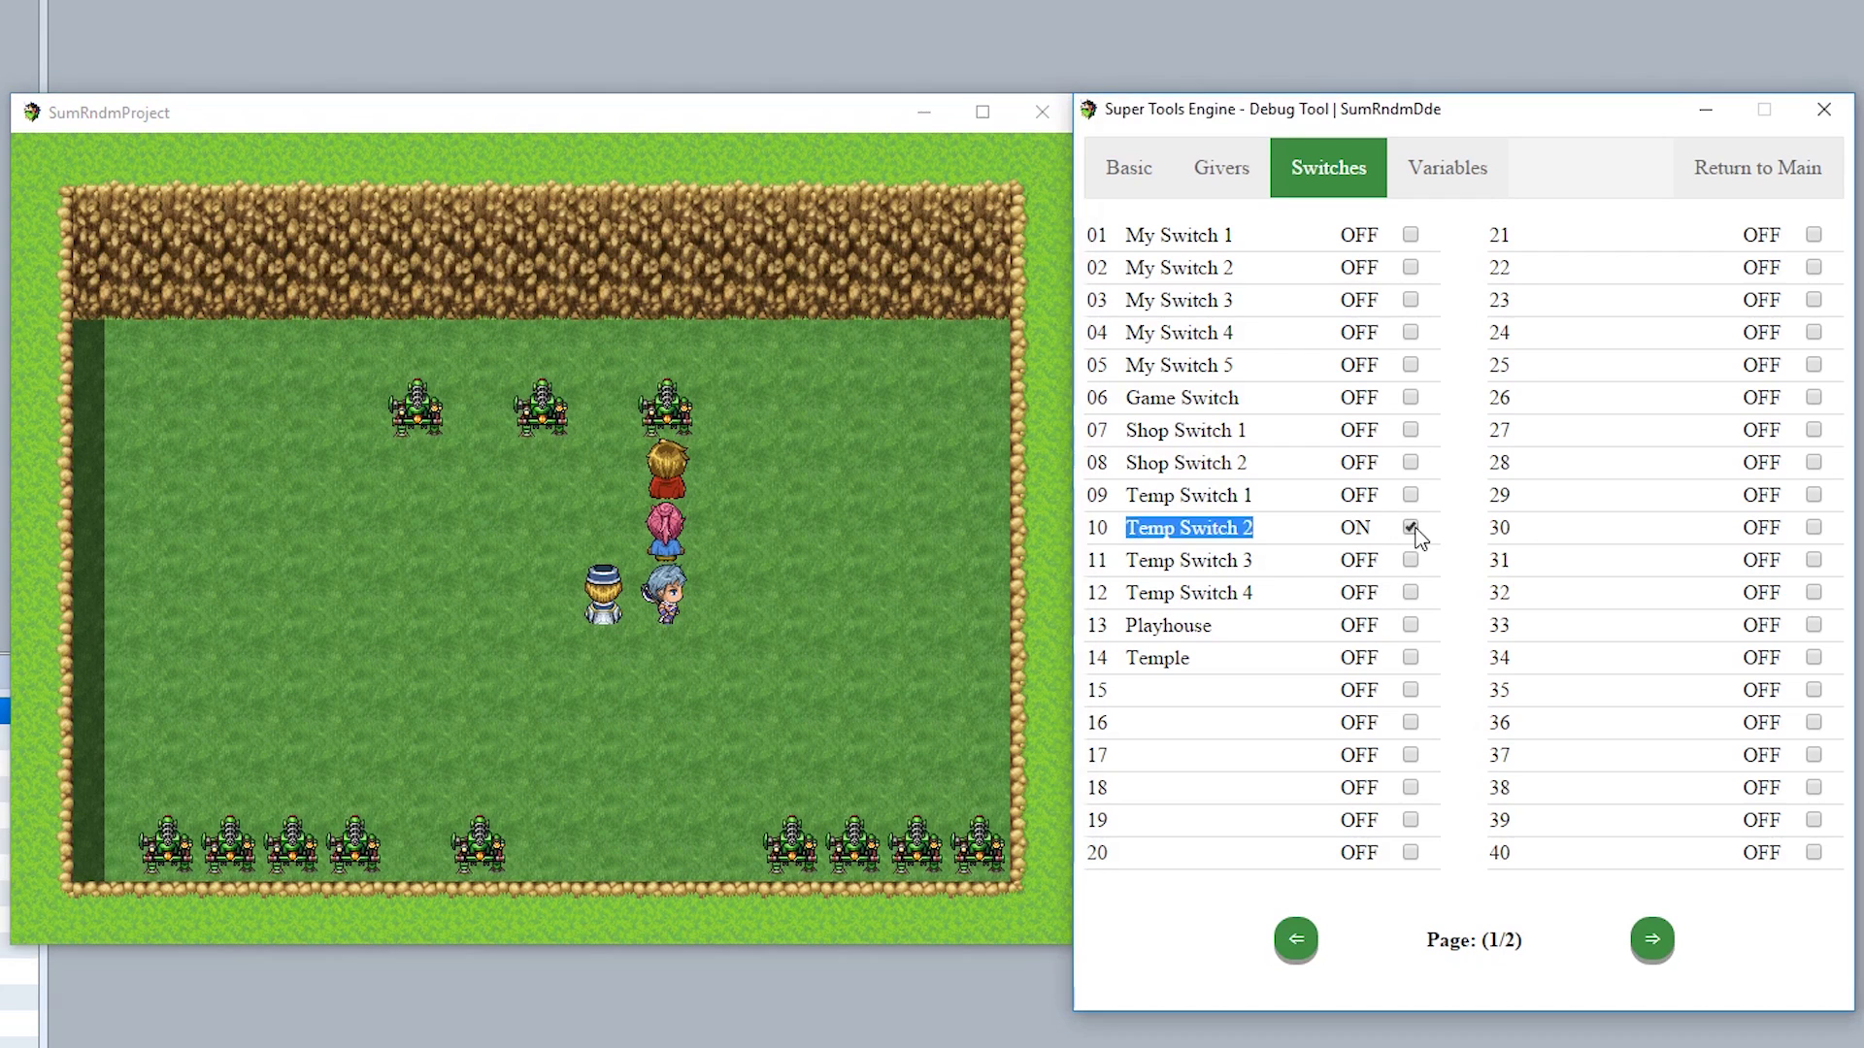
click(666, 414)
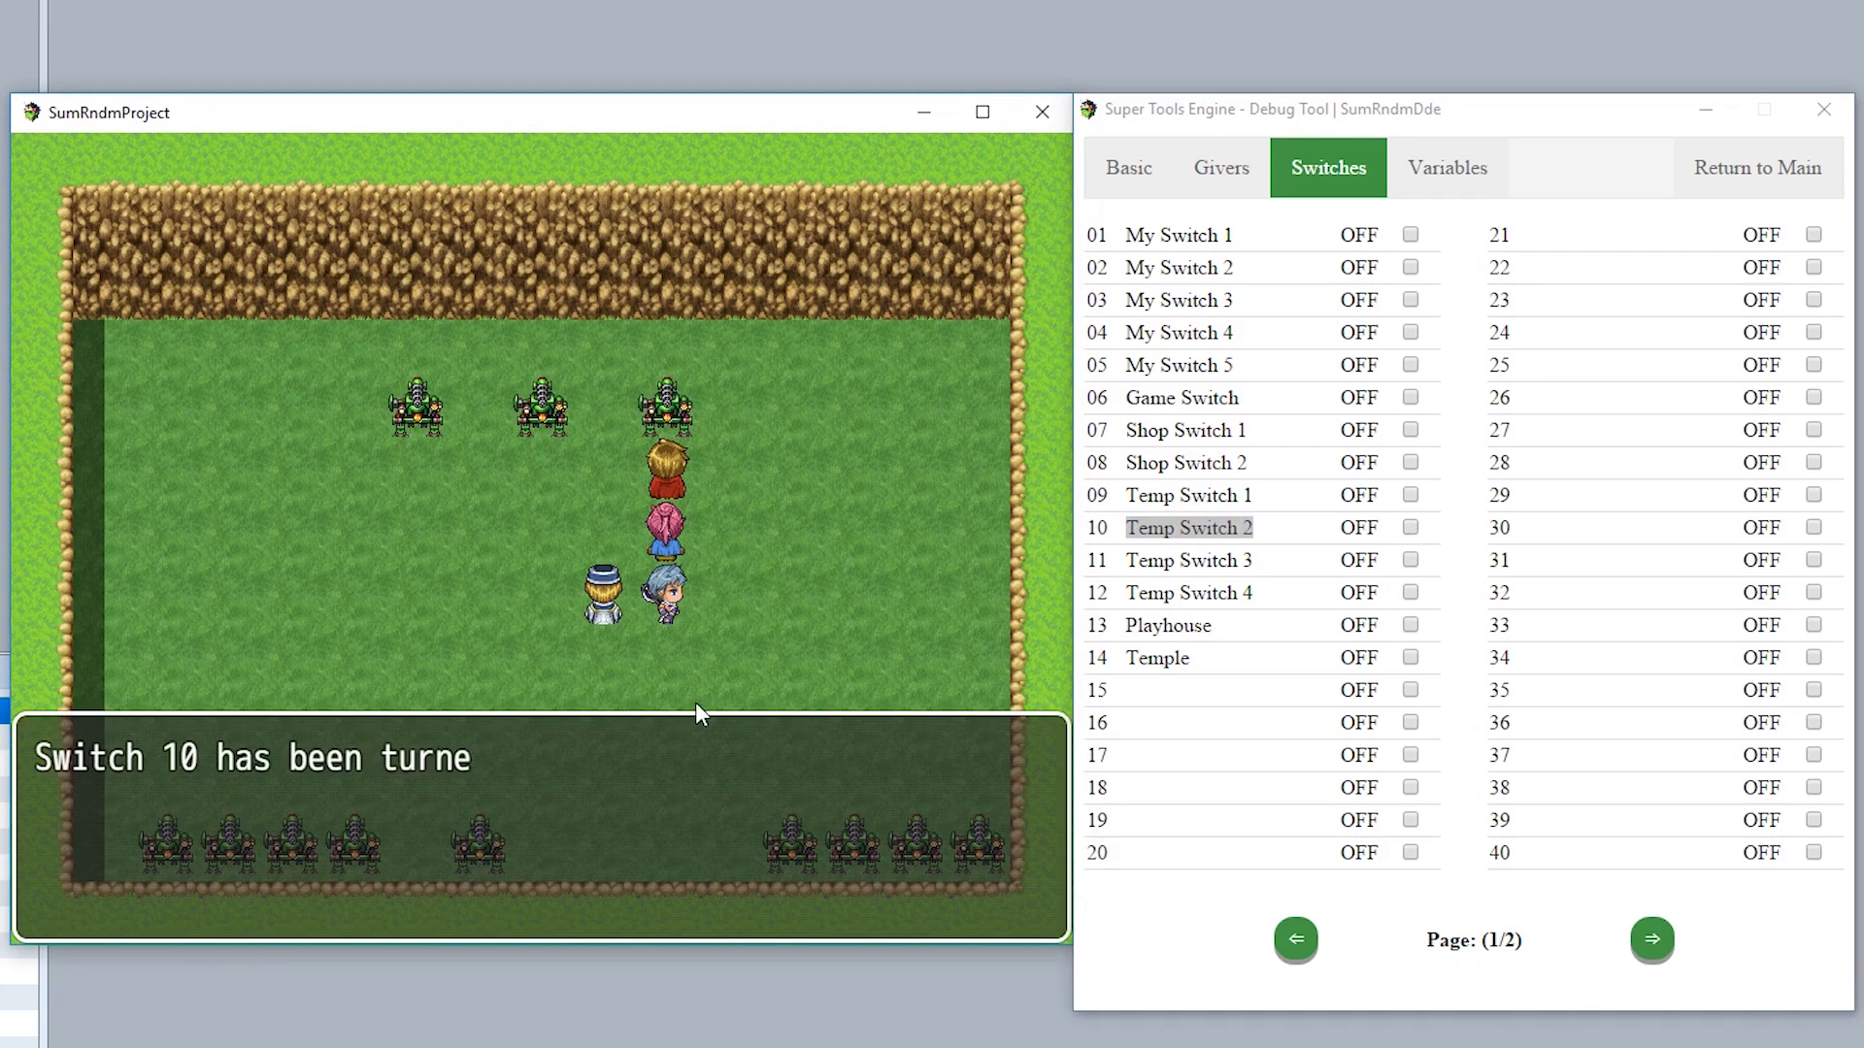
click(757, 704)
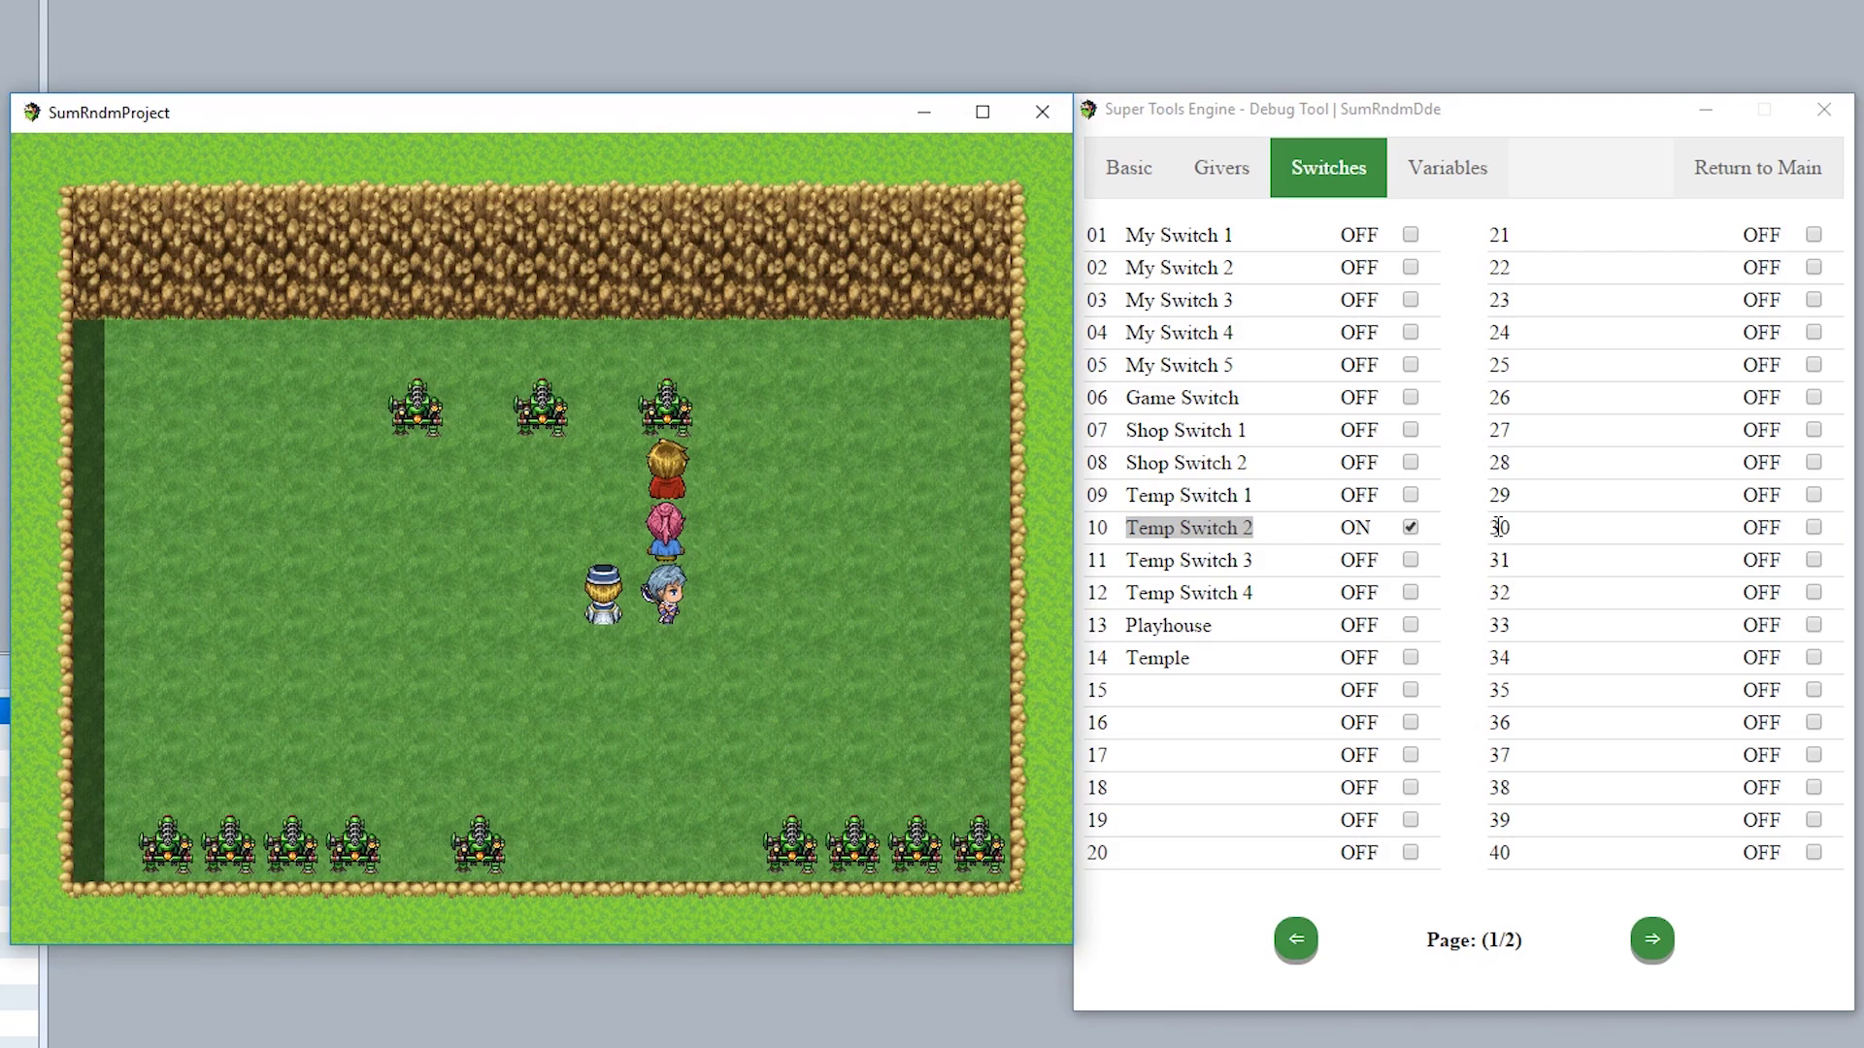
click(1436, 121)
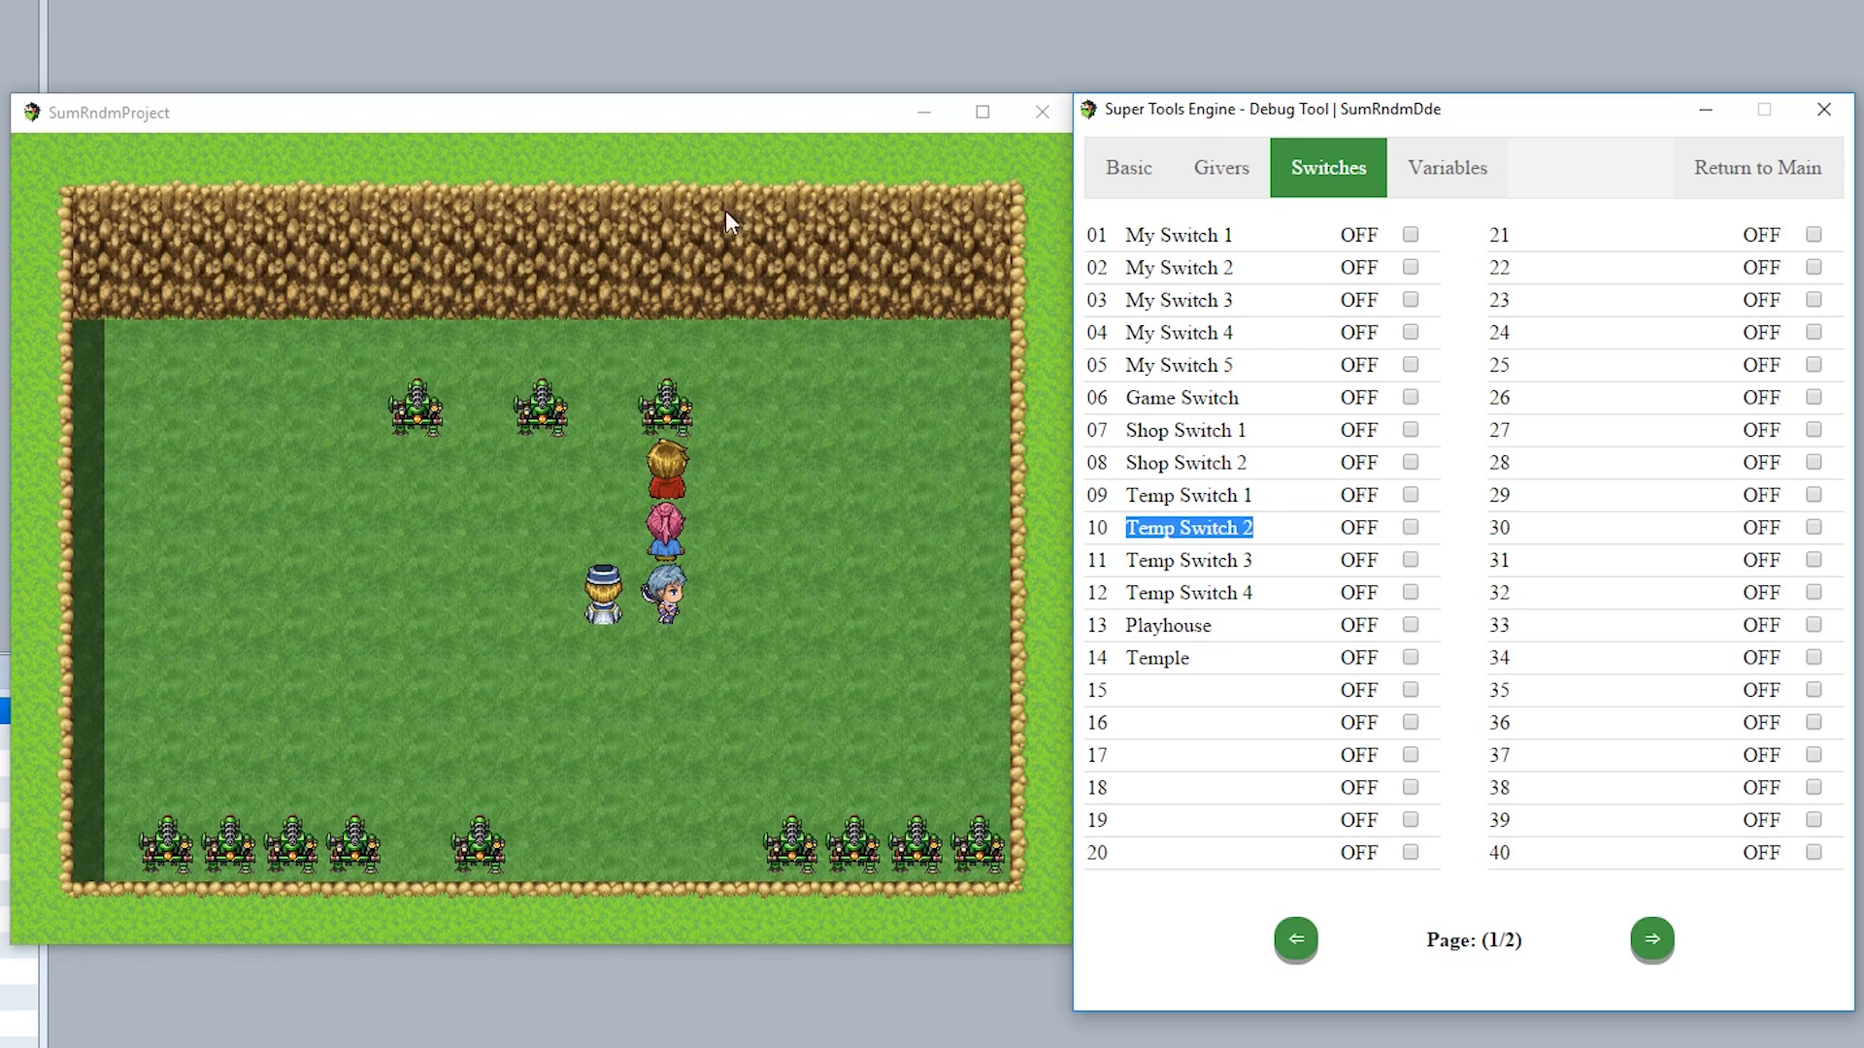
click(679, 391)
click(679, 391)
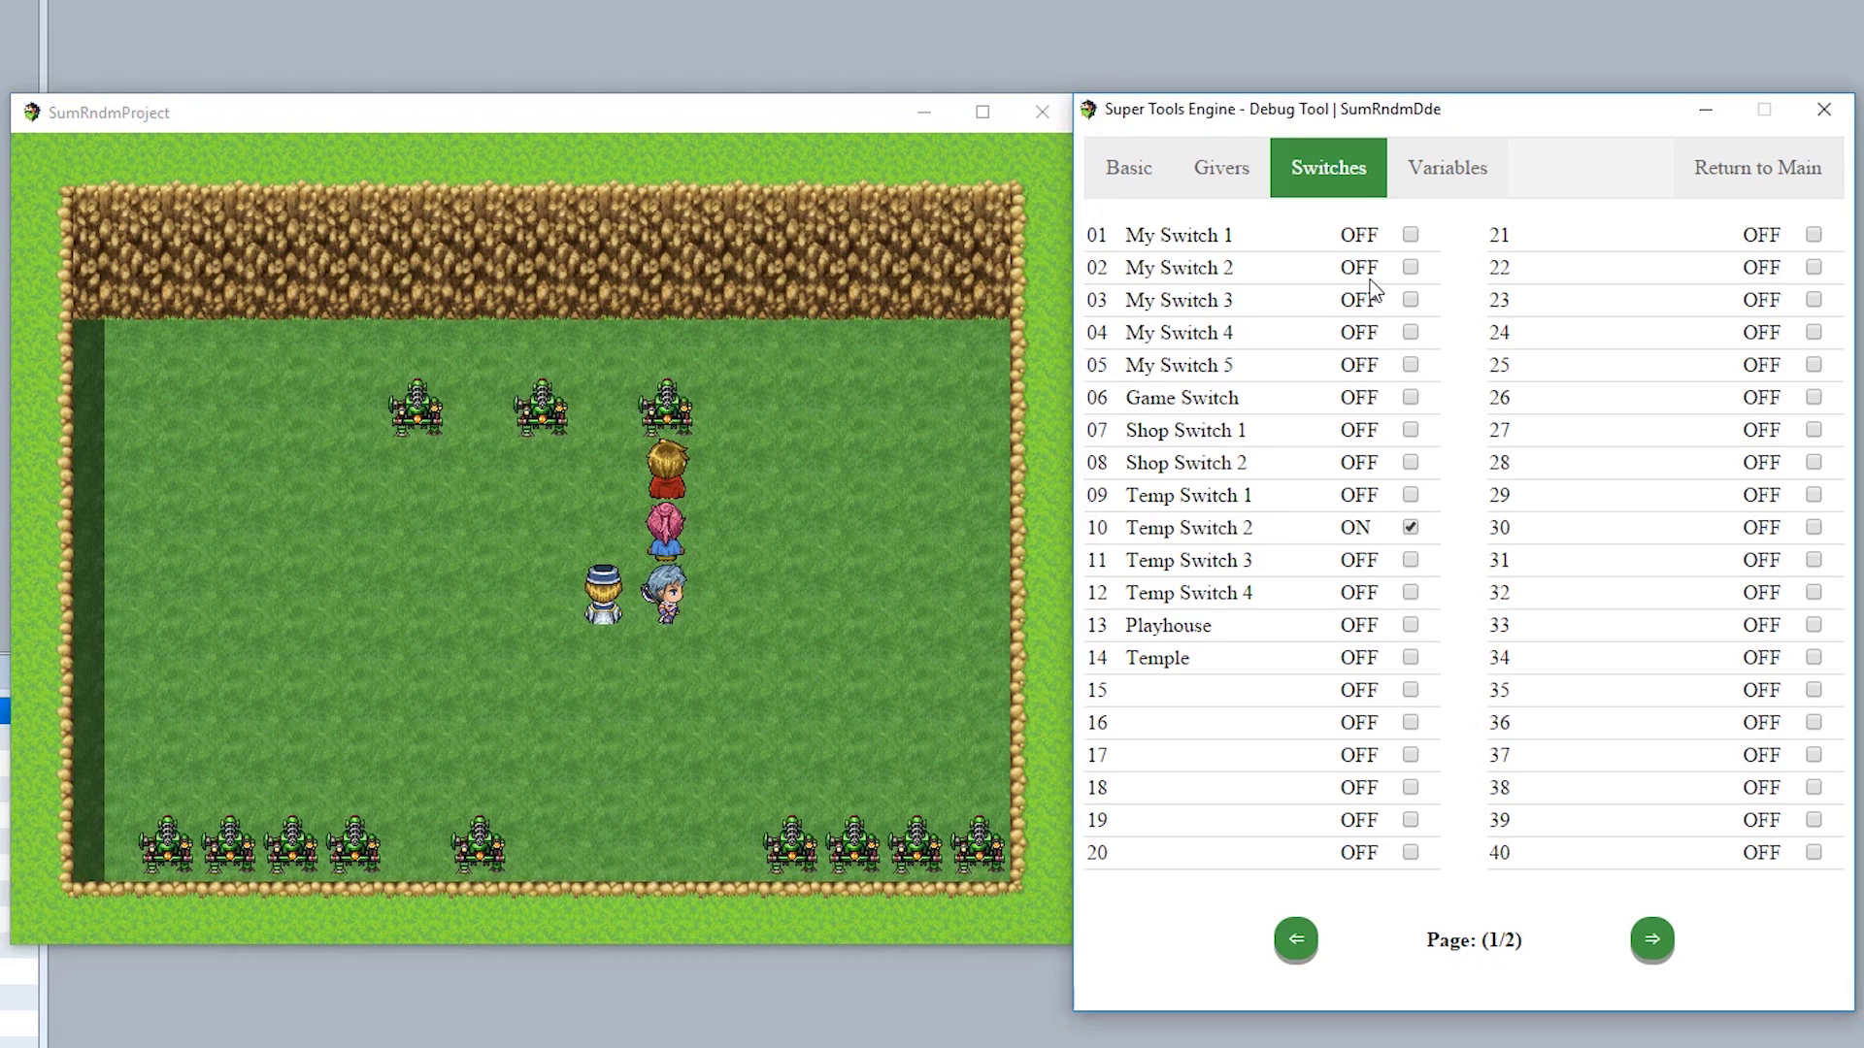
Set Temp Variable 5 to 12 and check the Potion price in the upper-left statue's shop
click(1419, 194)
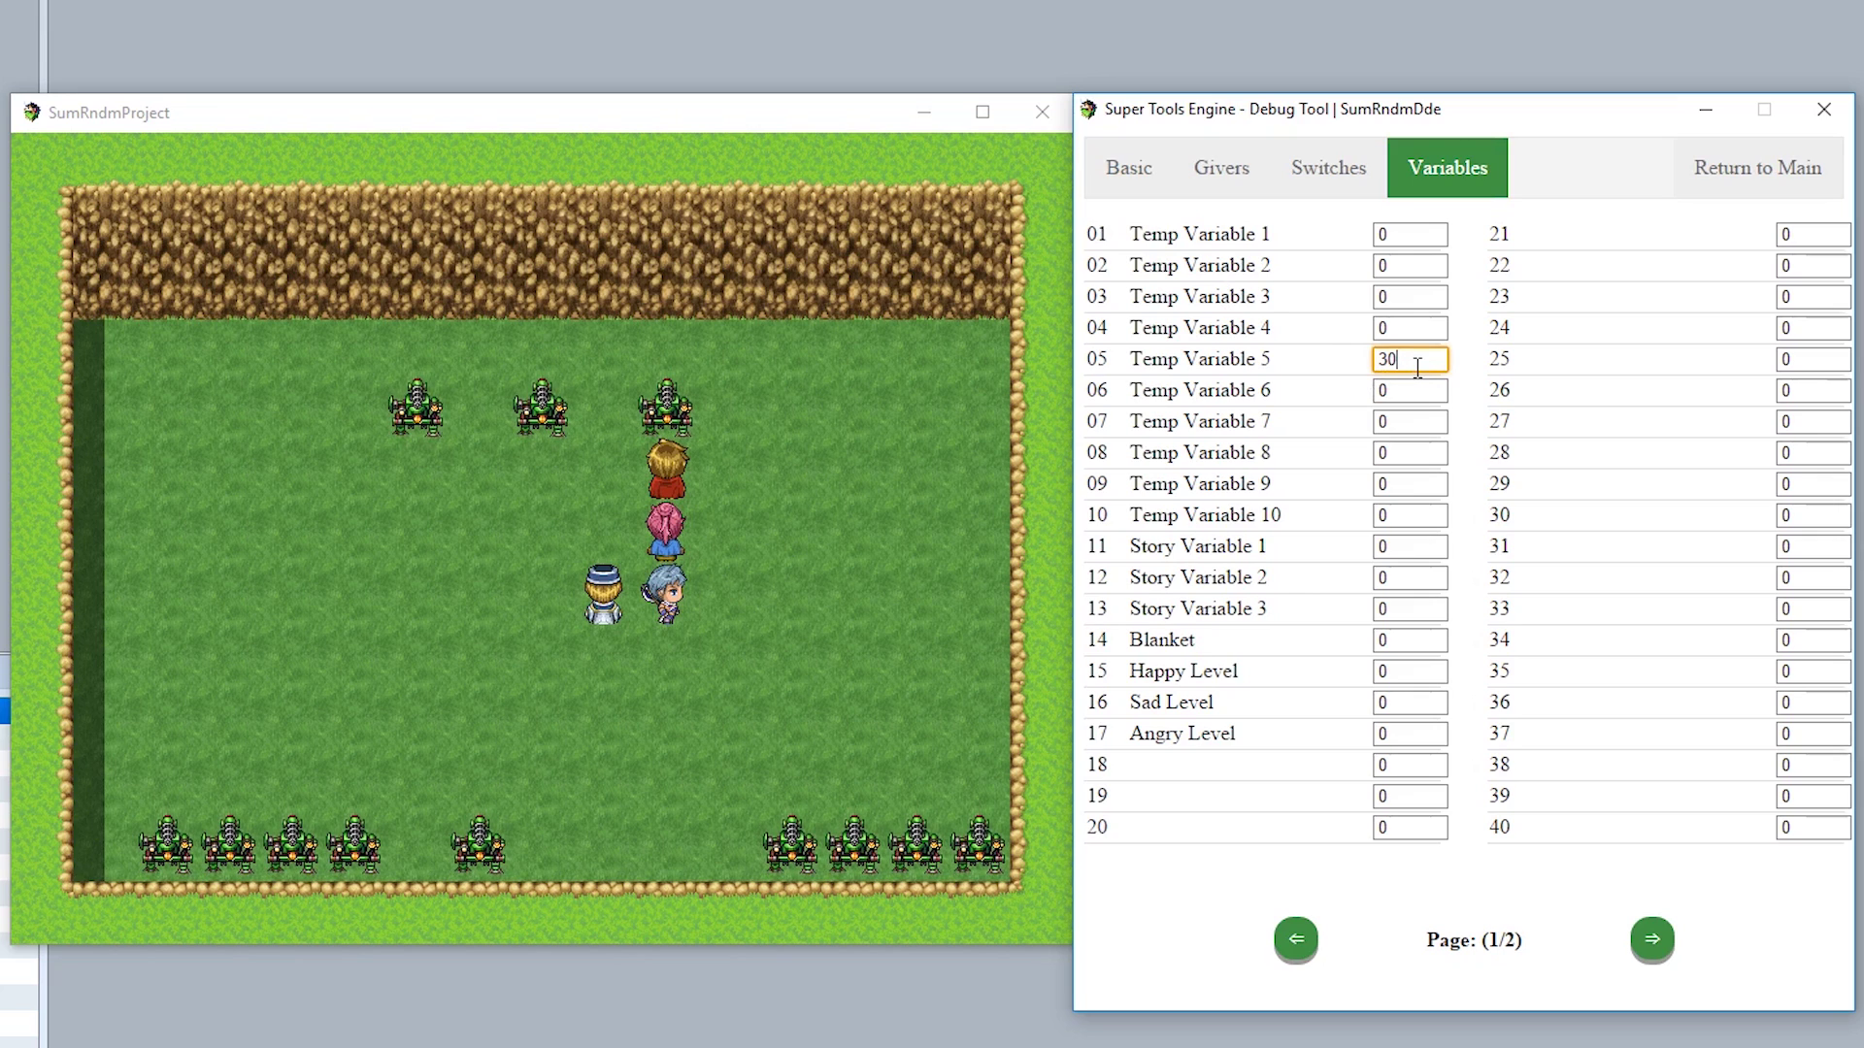
click(419, 410)
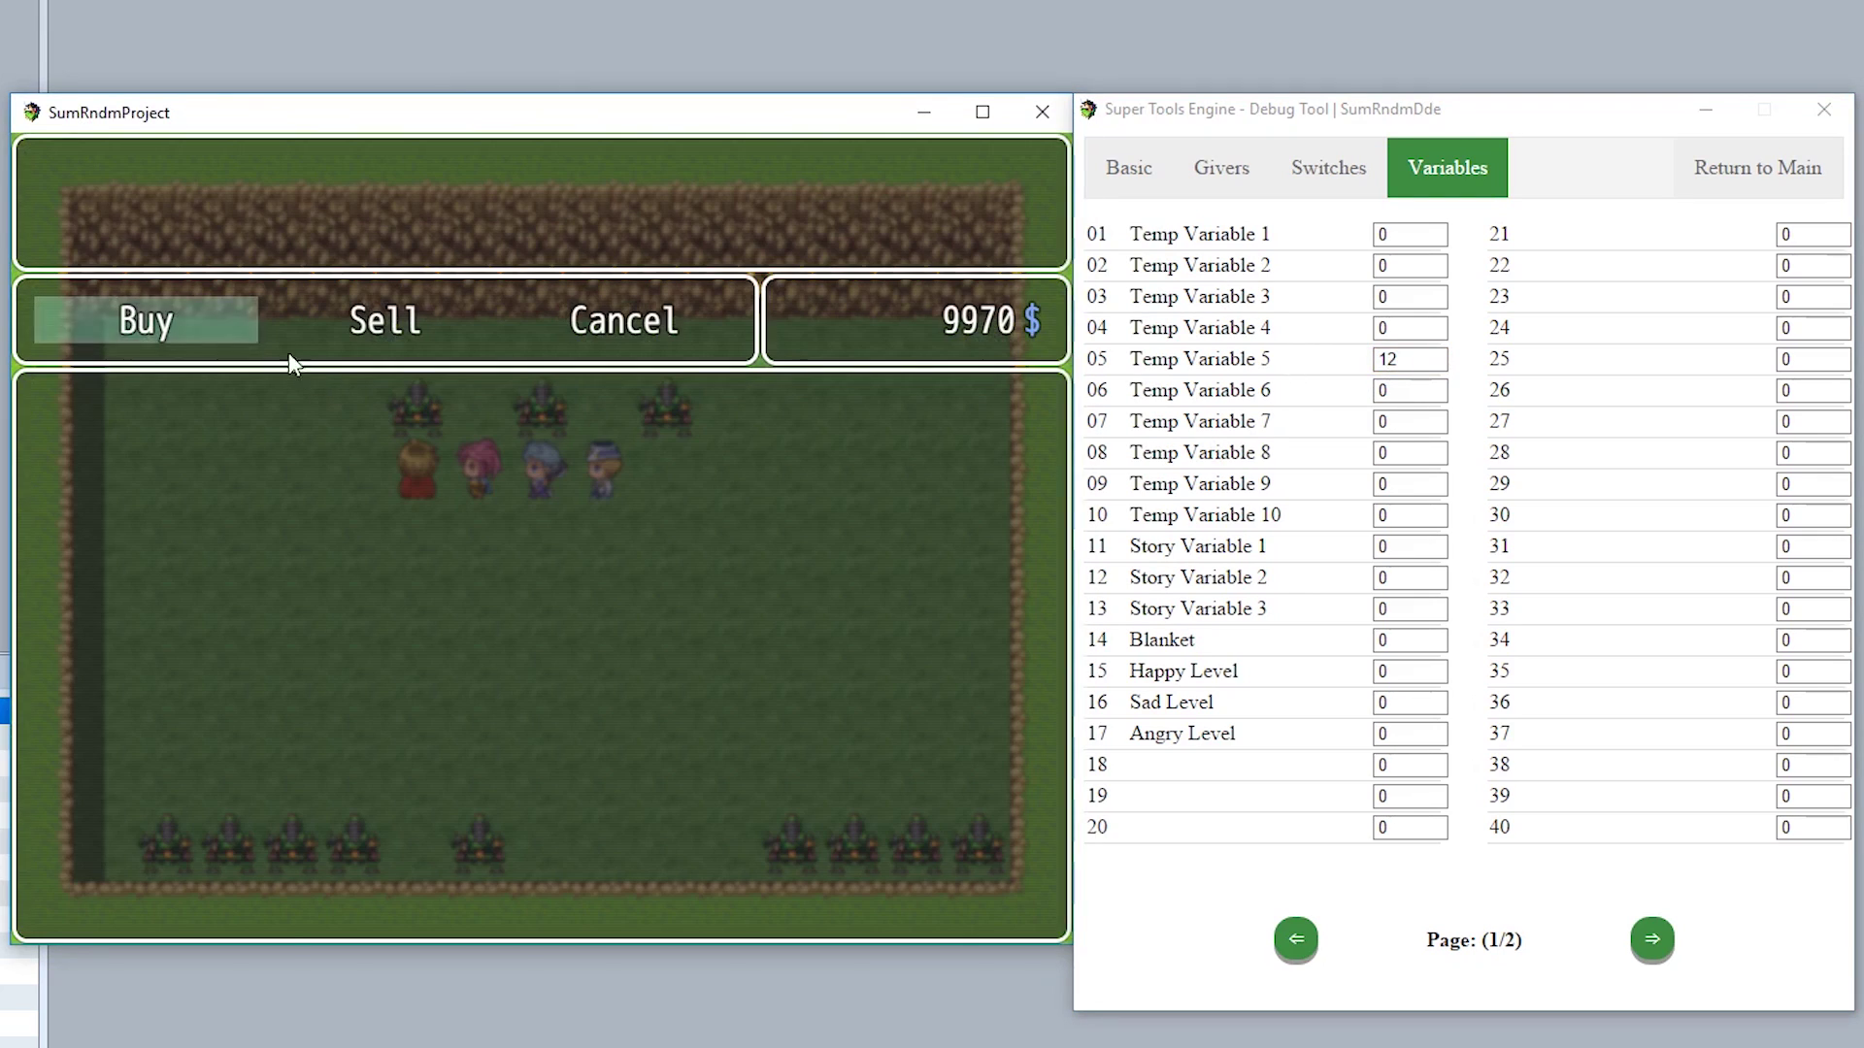
click(137, 322)
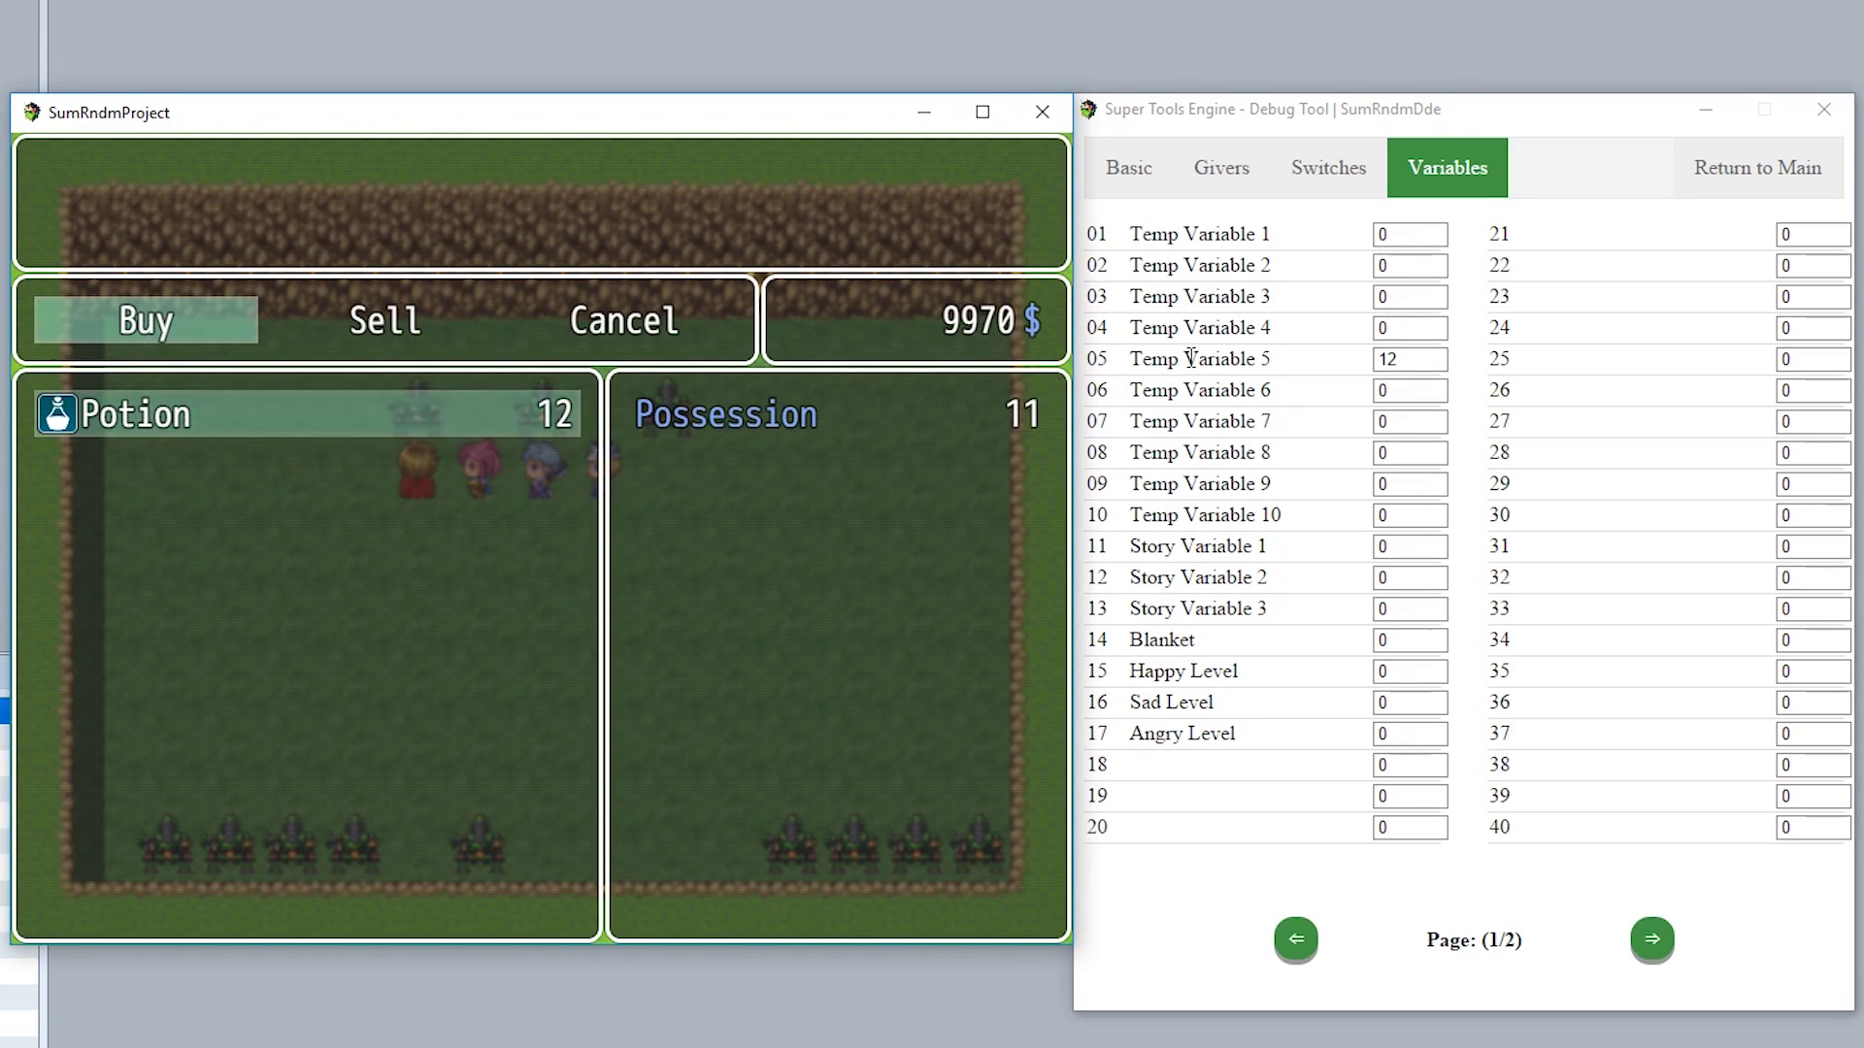
click(1291, 361)
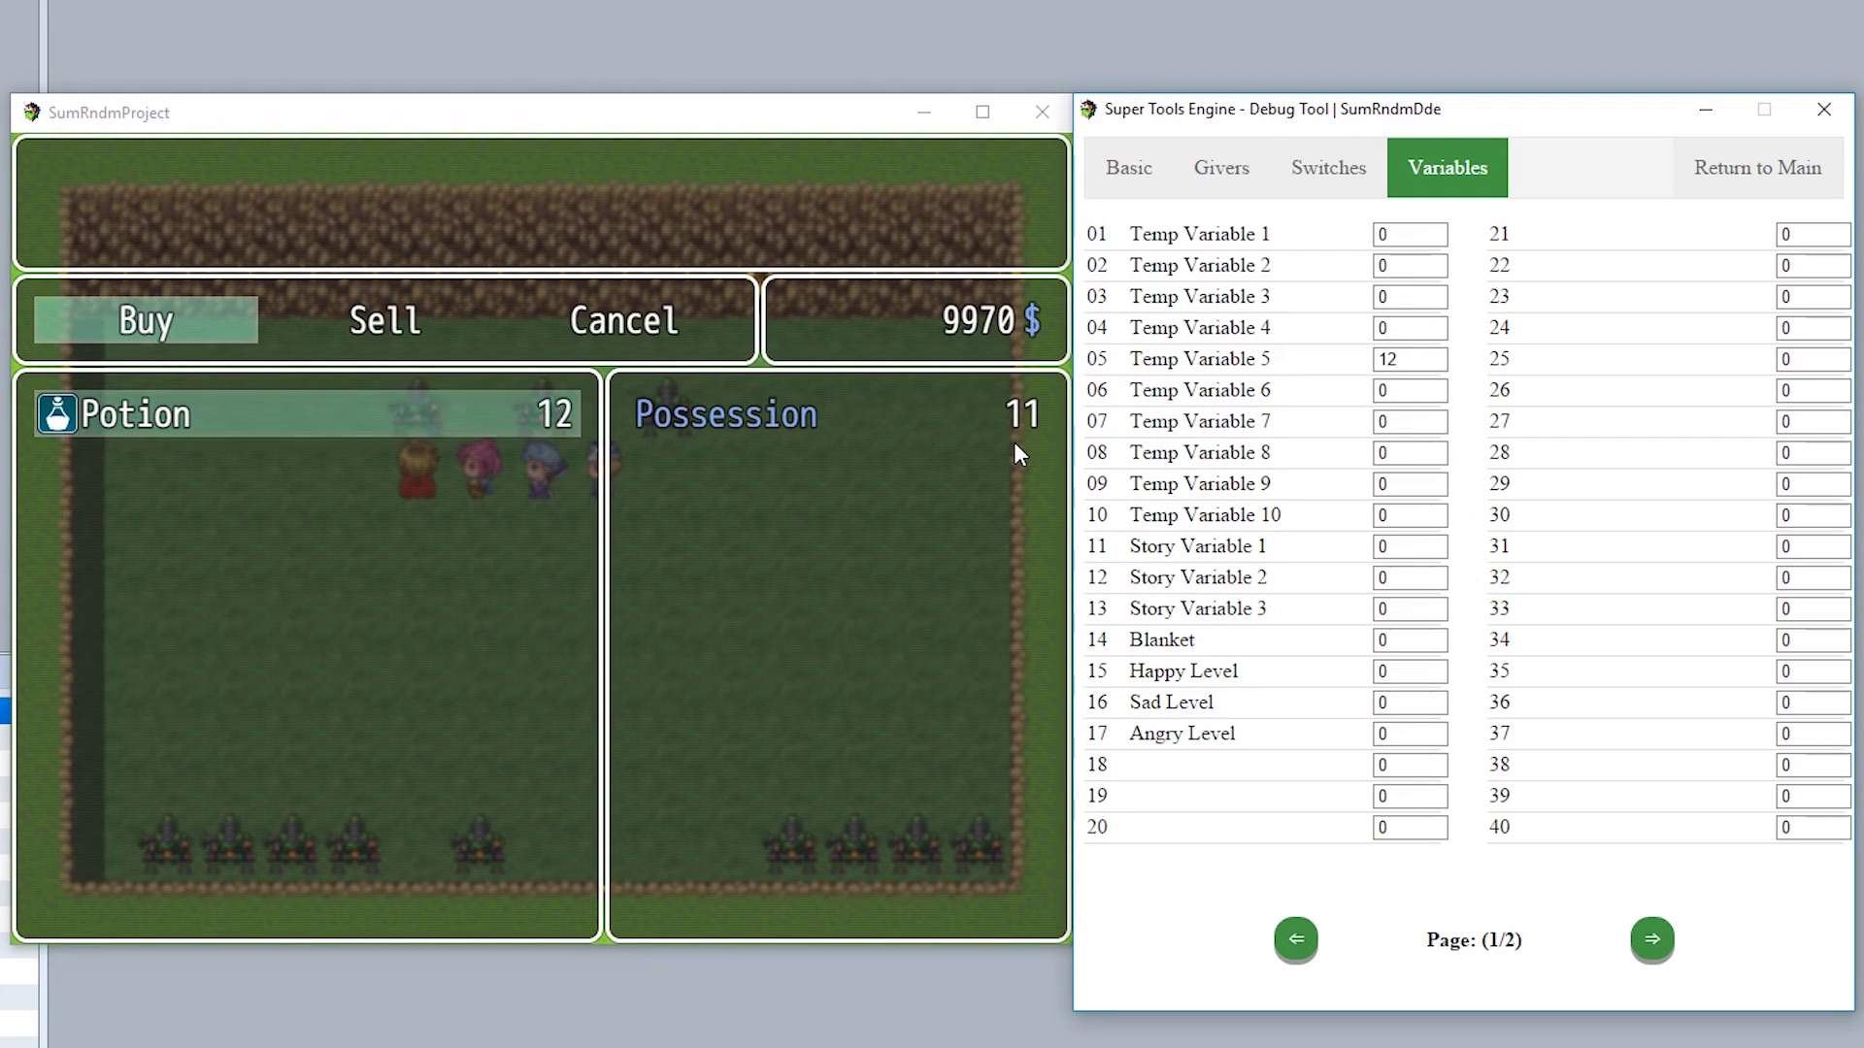
right_click(739, 494)
right_click(739, 493)
Walk the party around the grass and open the game menu
click(340, 709)
click(340, 464)
click(678, 544)
click(757, 545)
drag(754, 537, 545, 728)
right_click(665, 650)
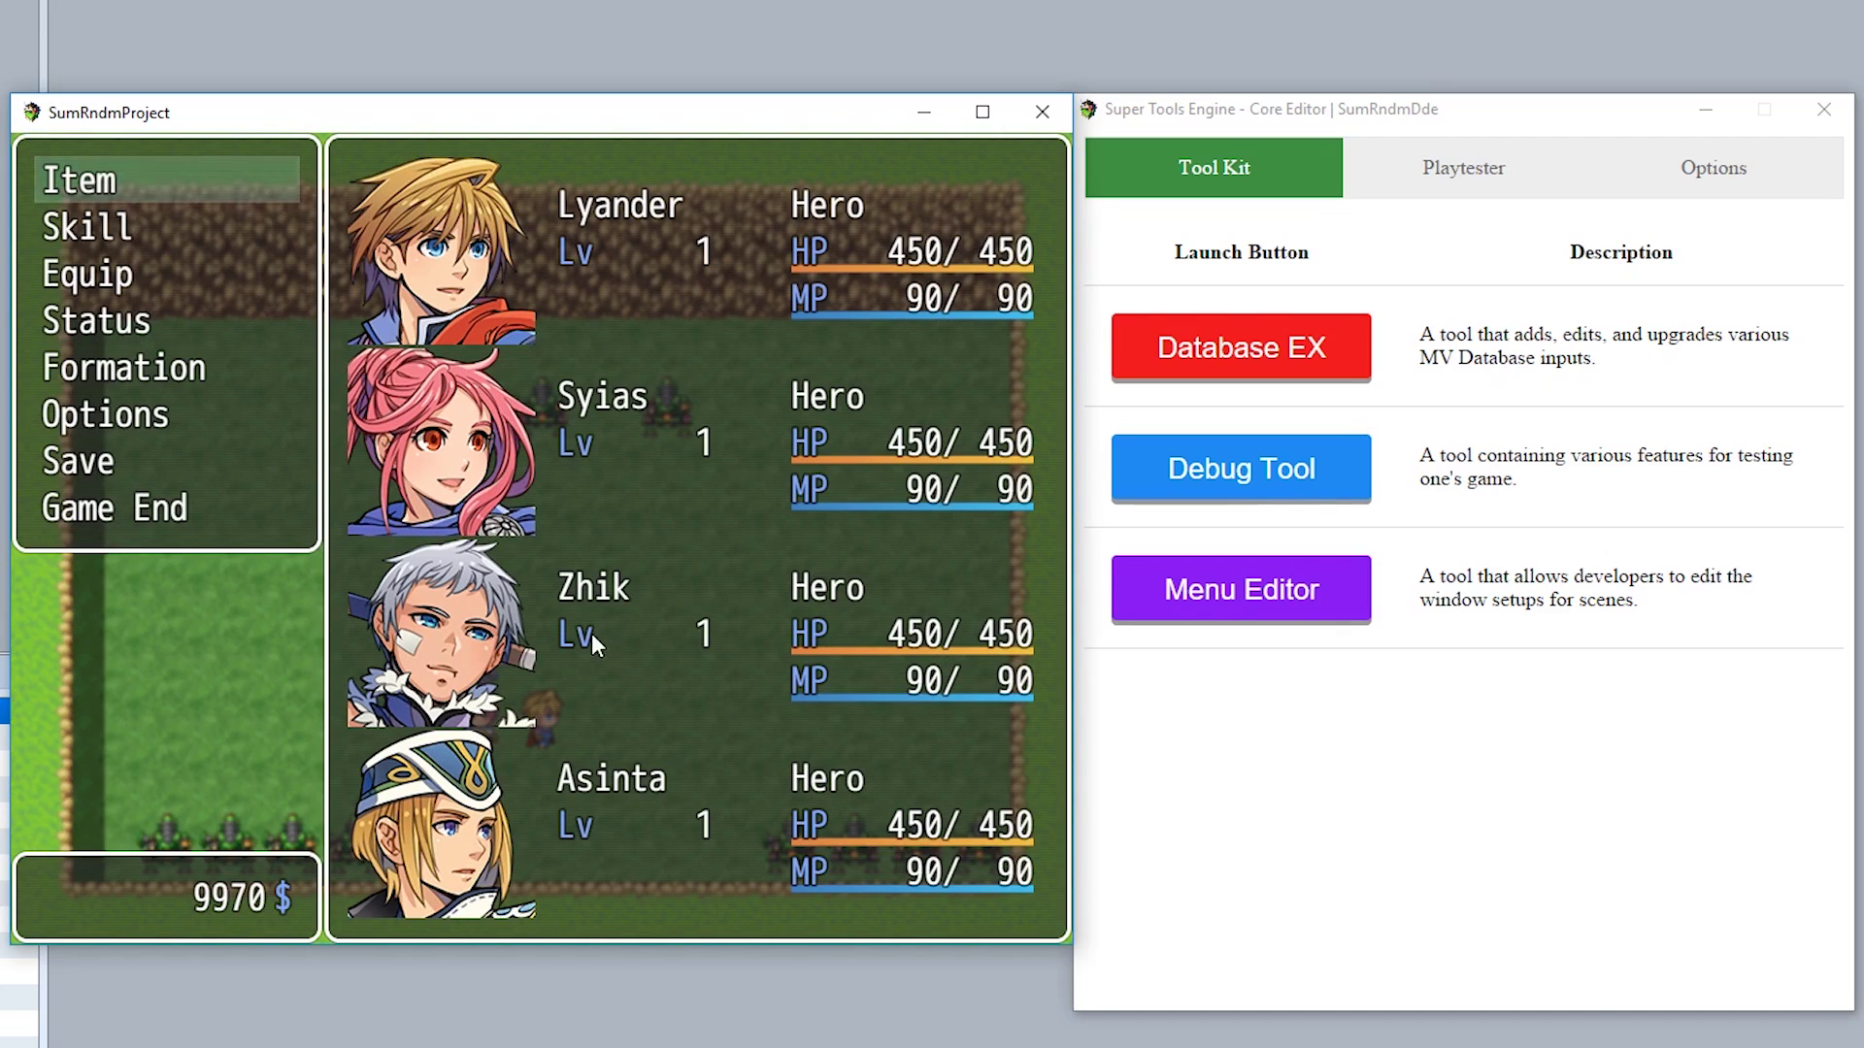
Launch the Menu Editor and place Window_MenuCommand in the game screen's upper-left corner
click(1199, 613)
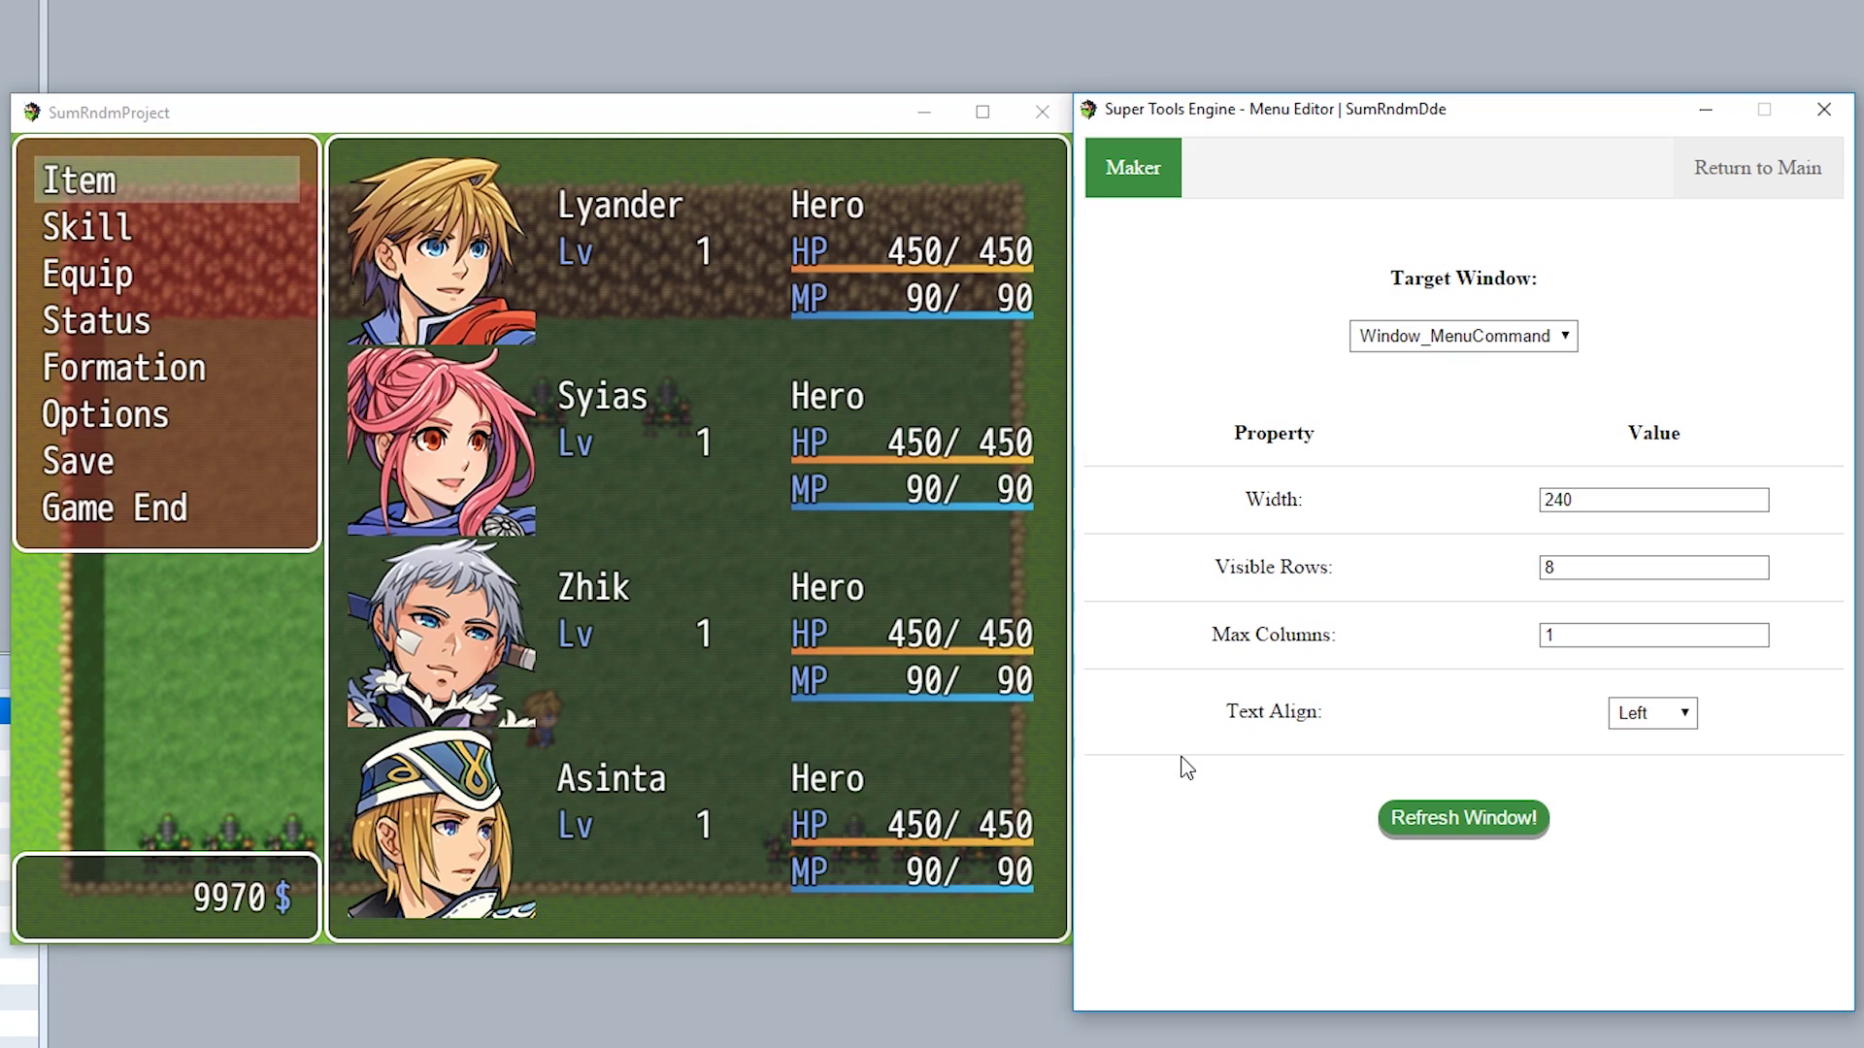
drag(527, 393, 36, 134)
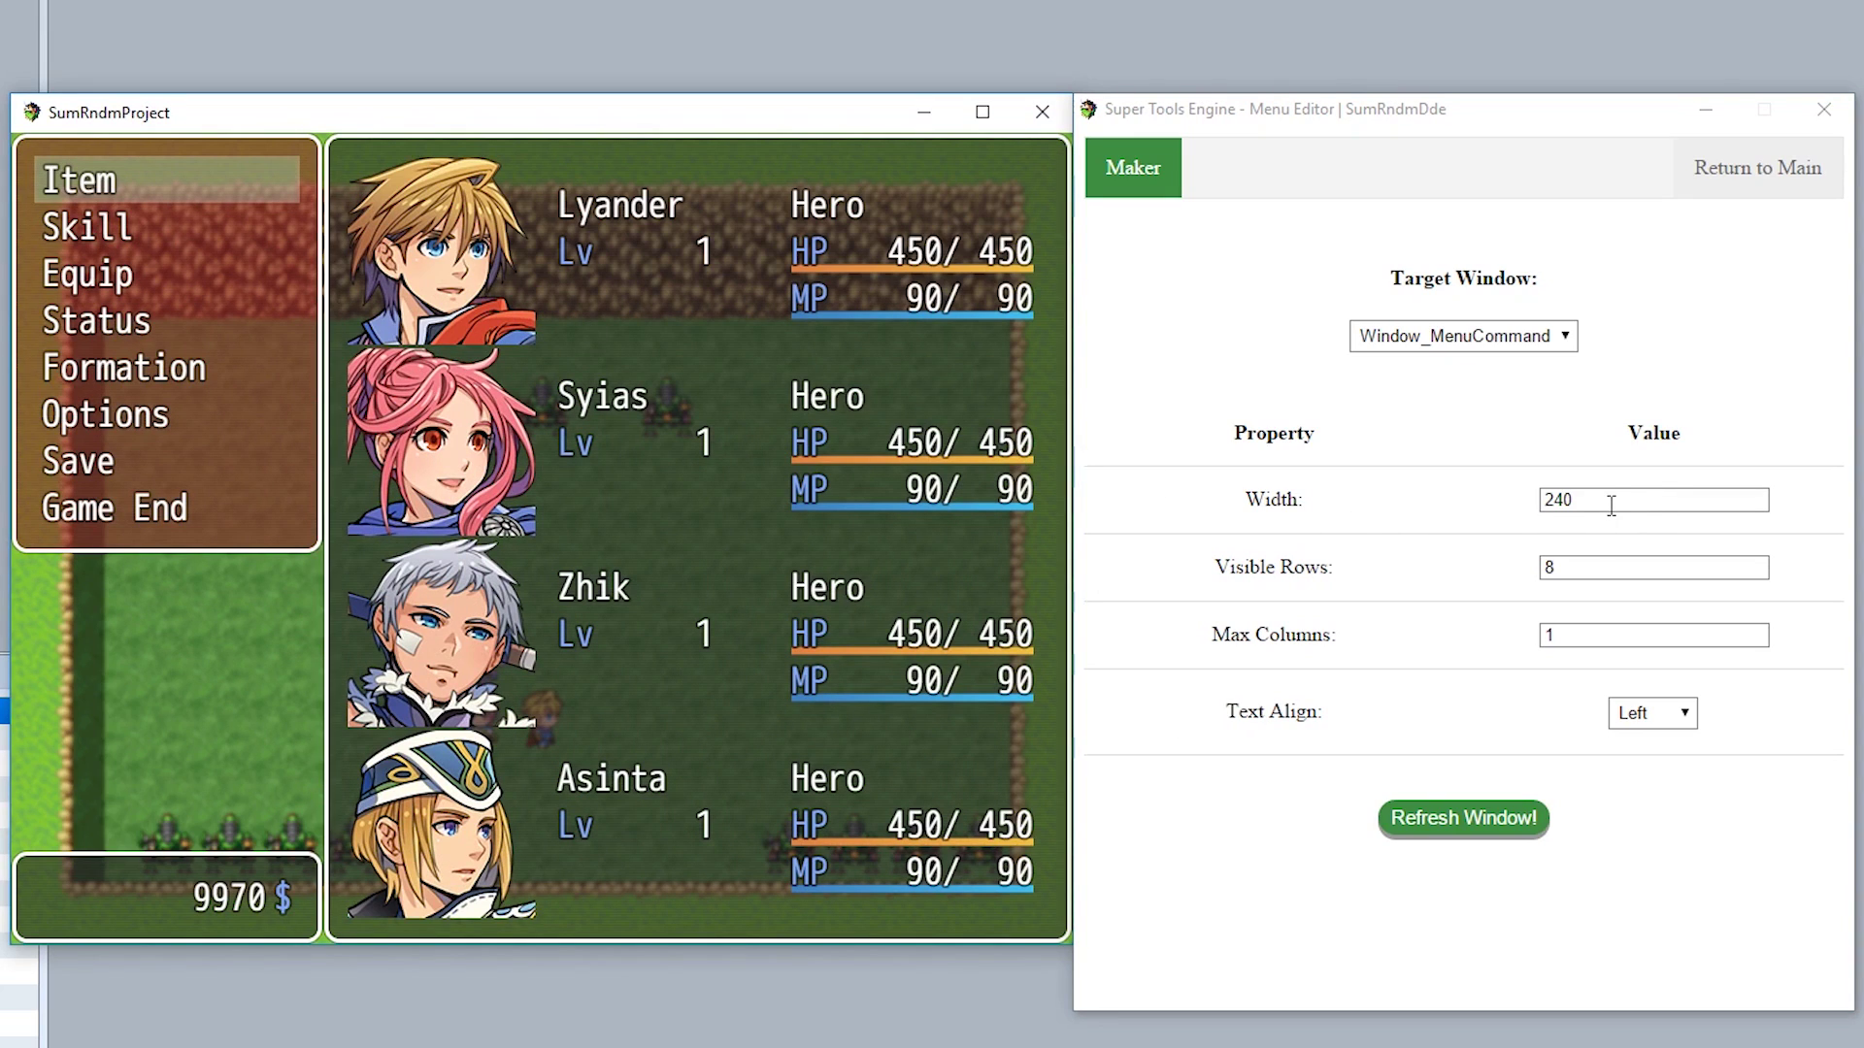
click(1720, 381)
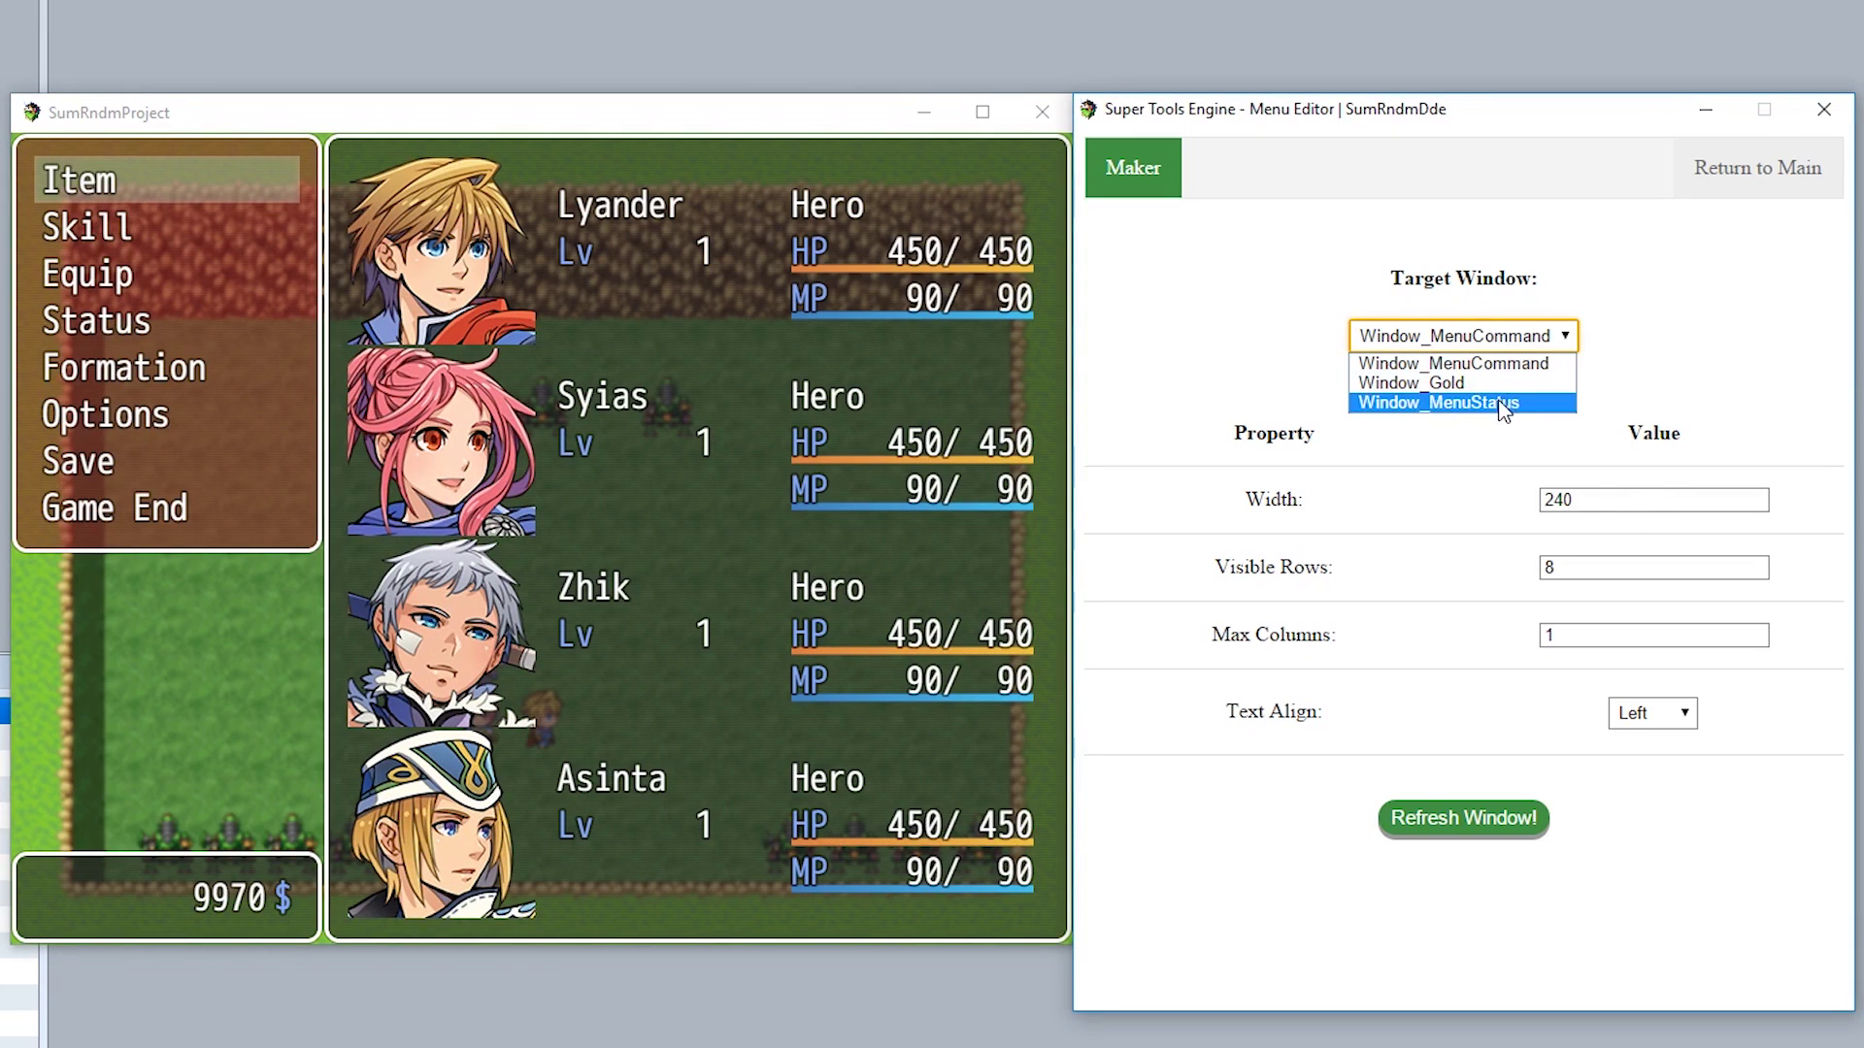
Move Window_Gold to the game screen's lower-right corner and Window_MenuCommand to its upper-right corner
click(1412, 383)
drag(825, 591, 765, 856)
click(1561, 336)
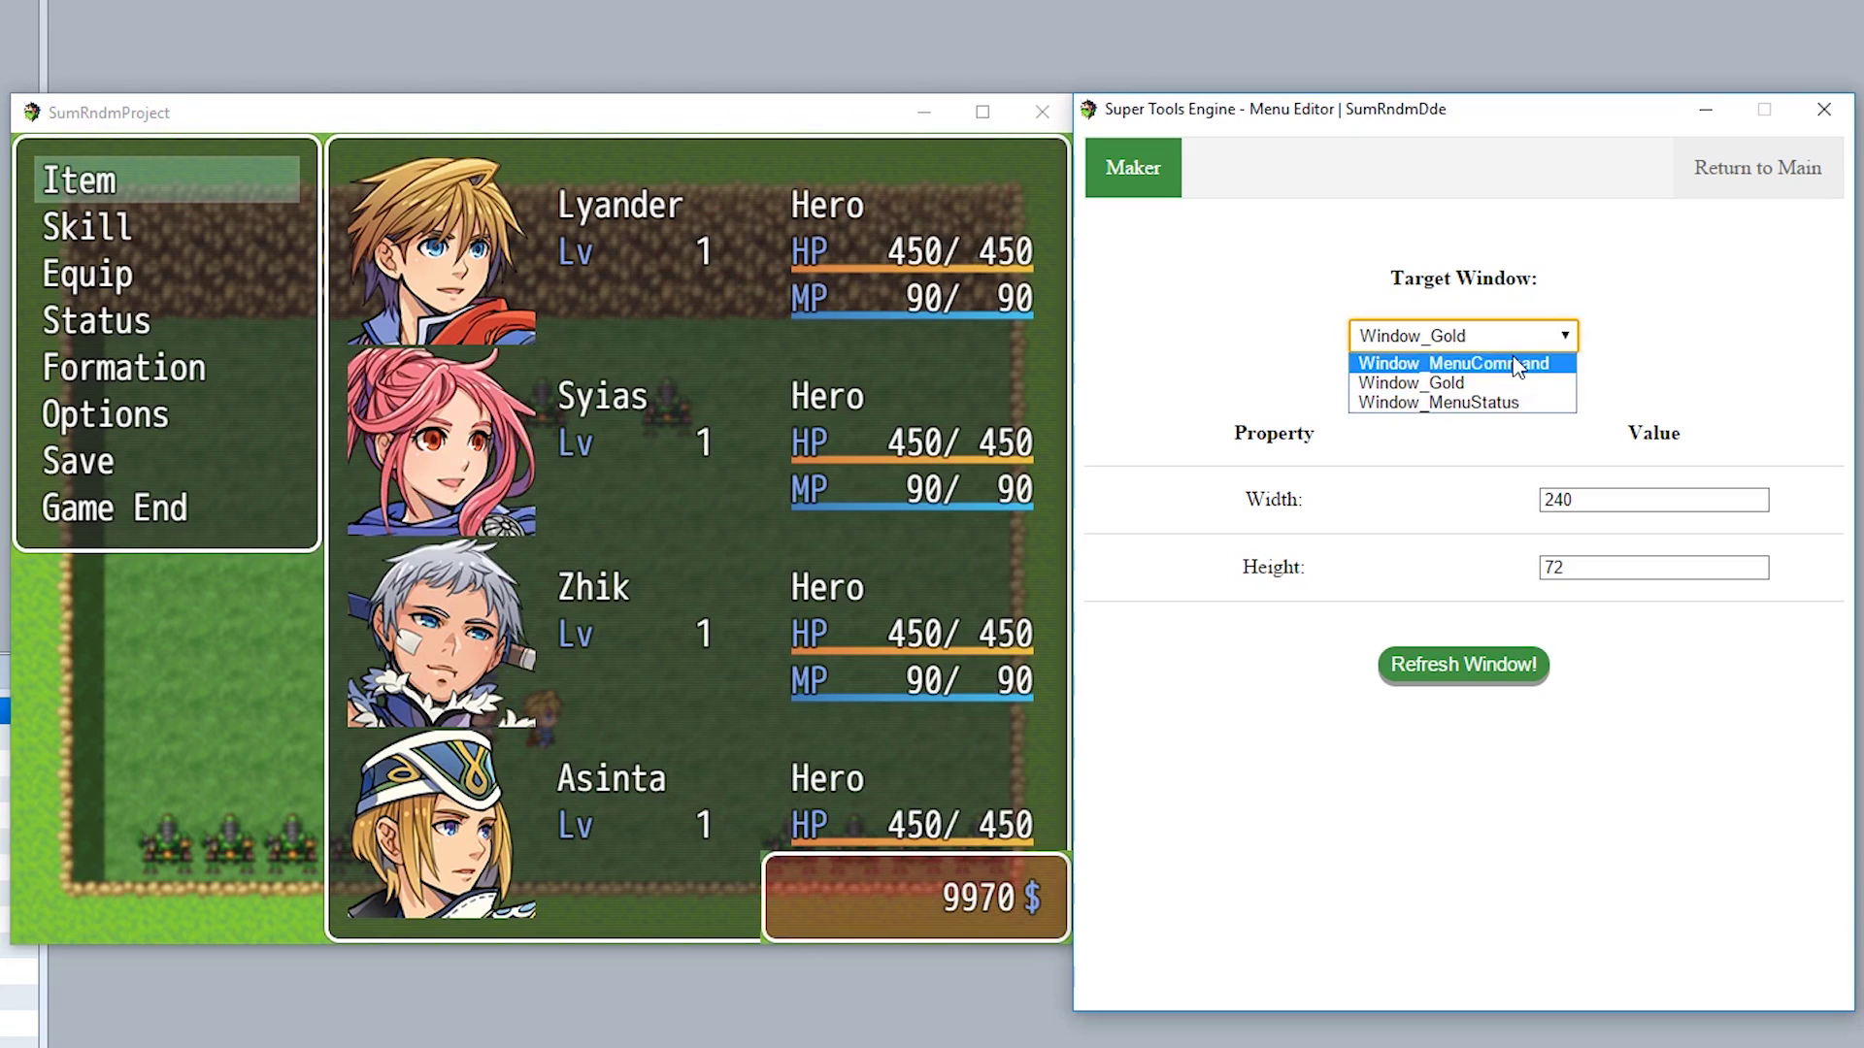
click(1519, 358)
drag(852, 378, 789, 155)
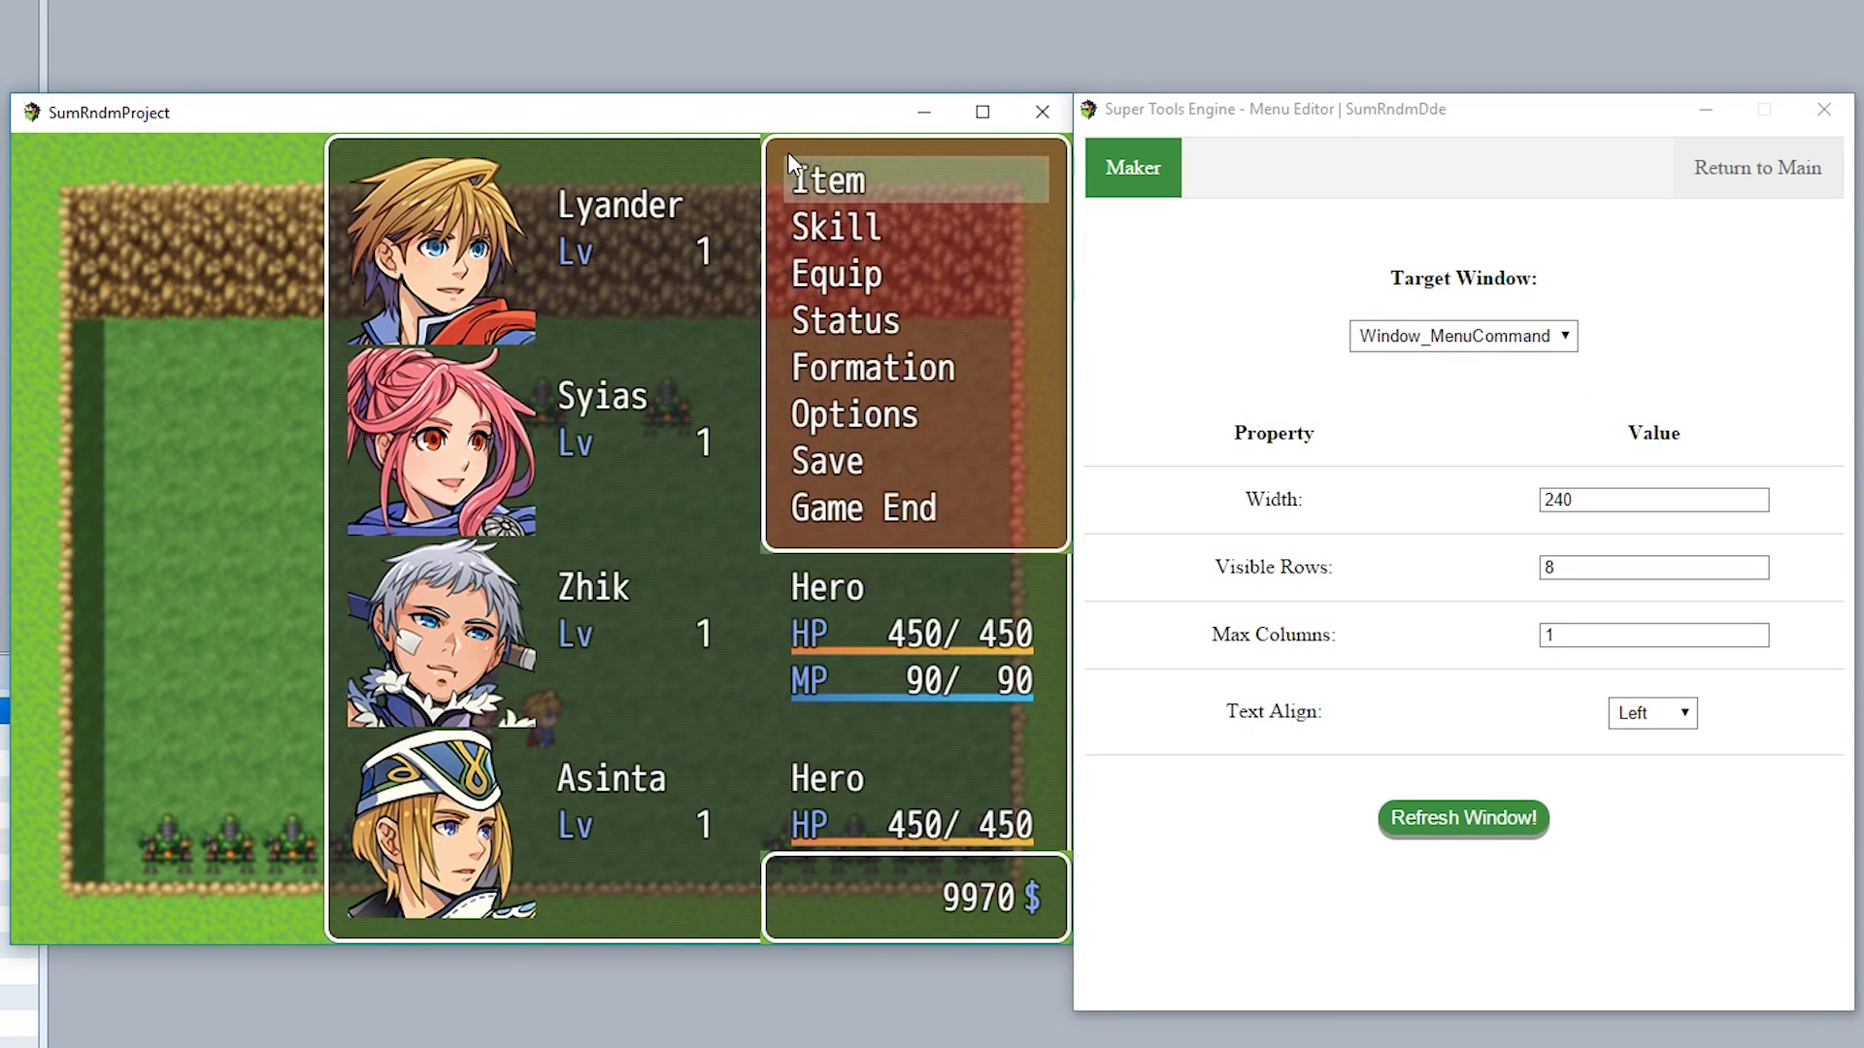
Move Window_MenuStatus to the game screen's left edge and return to the main tool kit
click(1401, 335)
click(1398, 399)
drag(544, 447, 22, 163)
click(1759, 174)
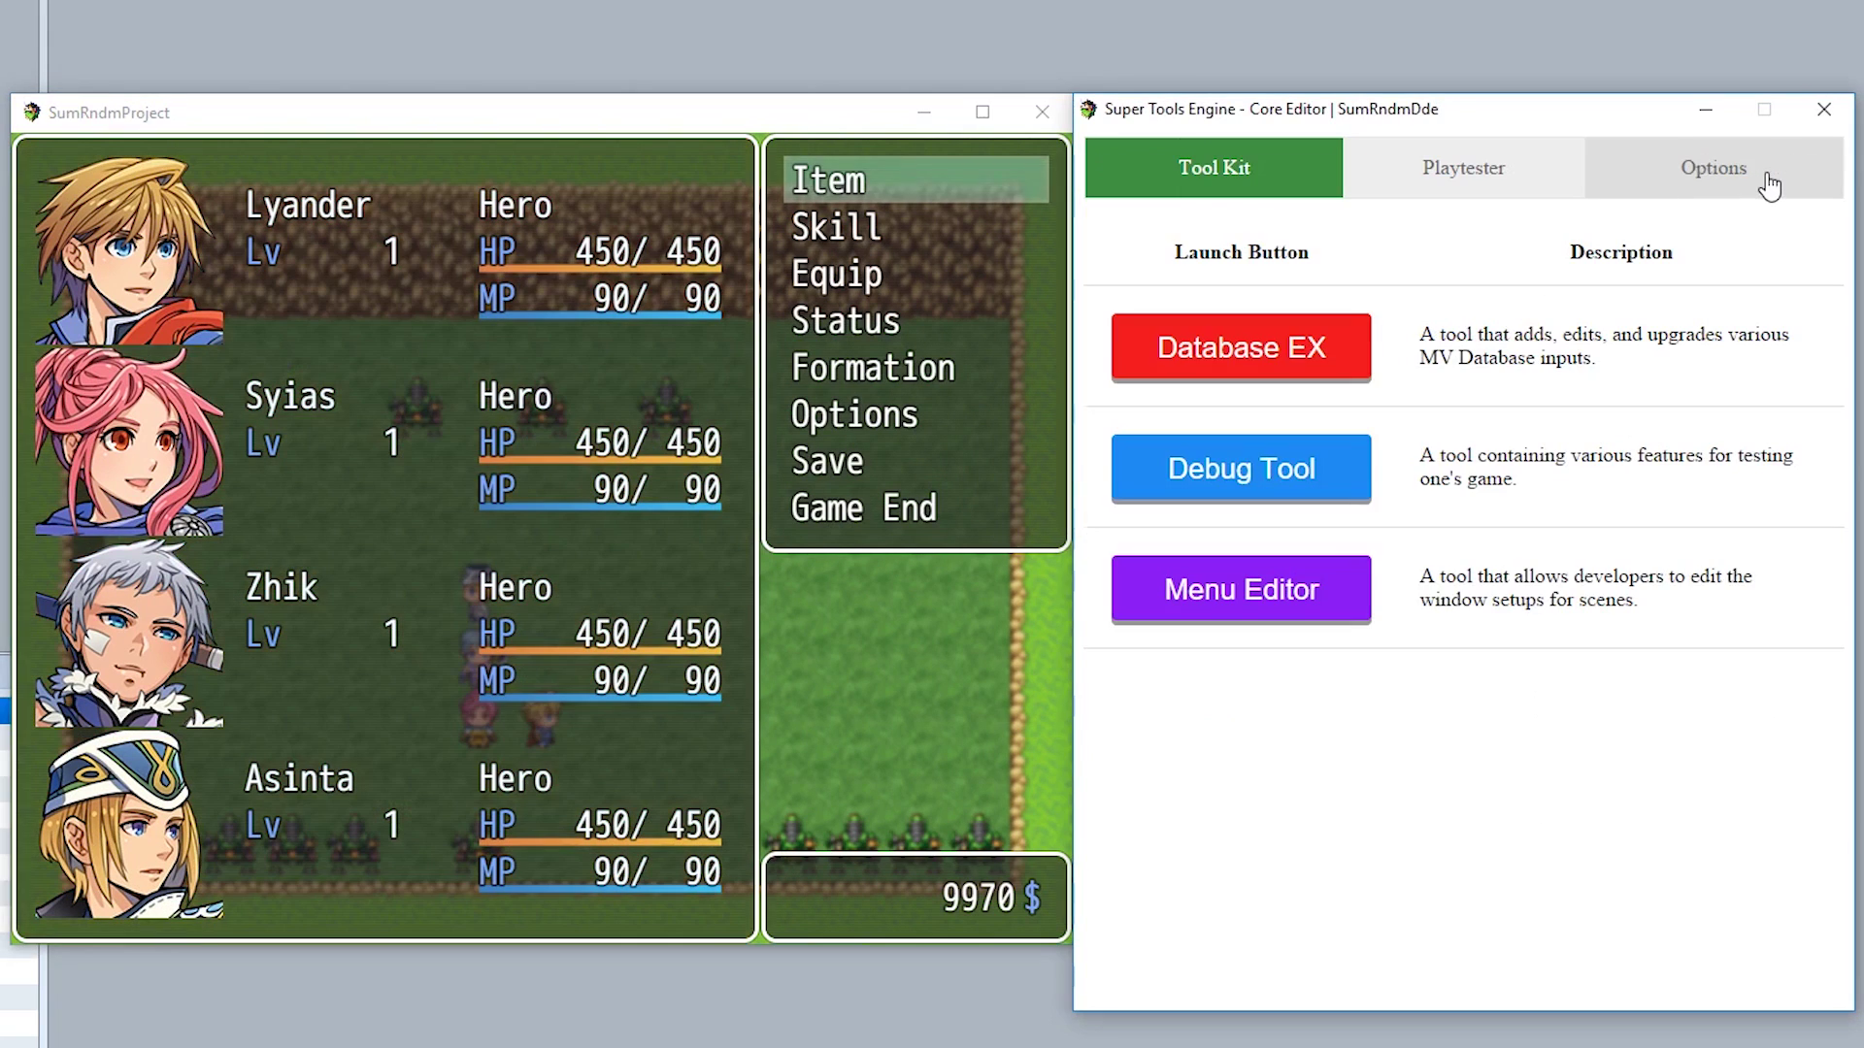
Walk the party on the map, reopen the game menu and browse the commands in the rearranged layout
click(893, 482)
mouse_move(889, 473)
mouse_down()
mouse_move(816, 569)
mouse_move(862, 367)
mouse_move(849, 325)
mouse_up()
right_click(788, 575)
click(790, 652)
right_click(670, 488)
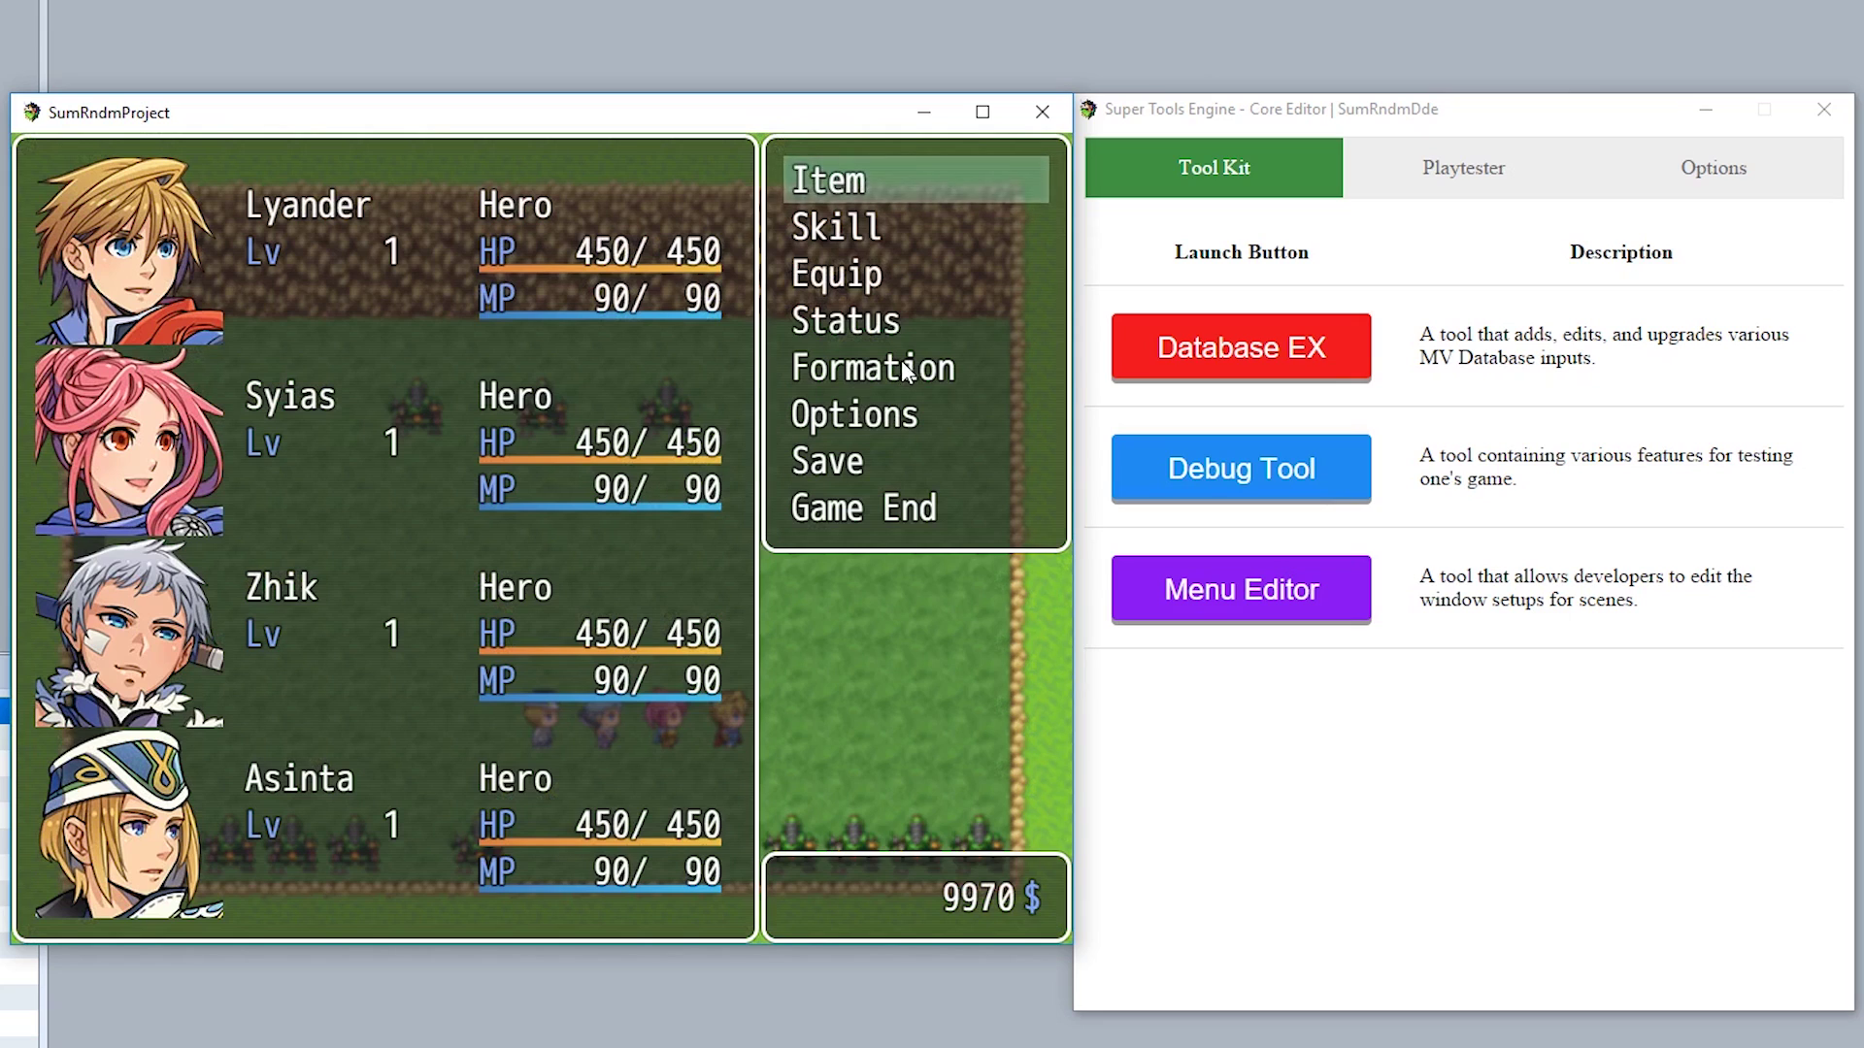
drag(996, 204, 980, 464)
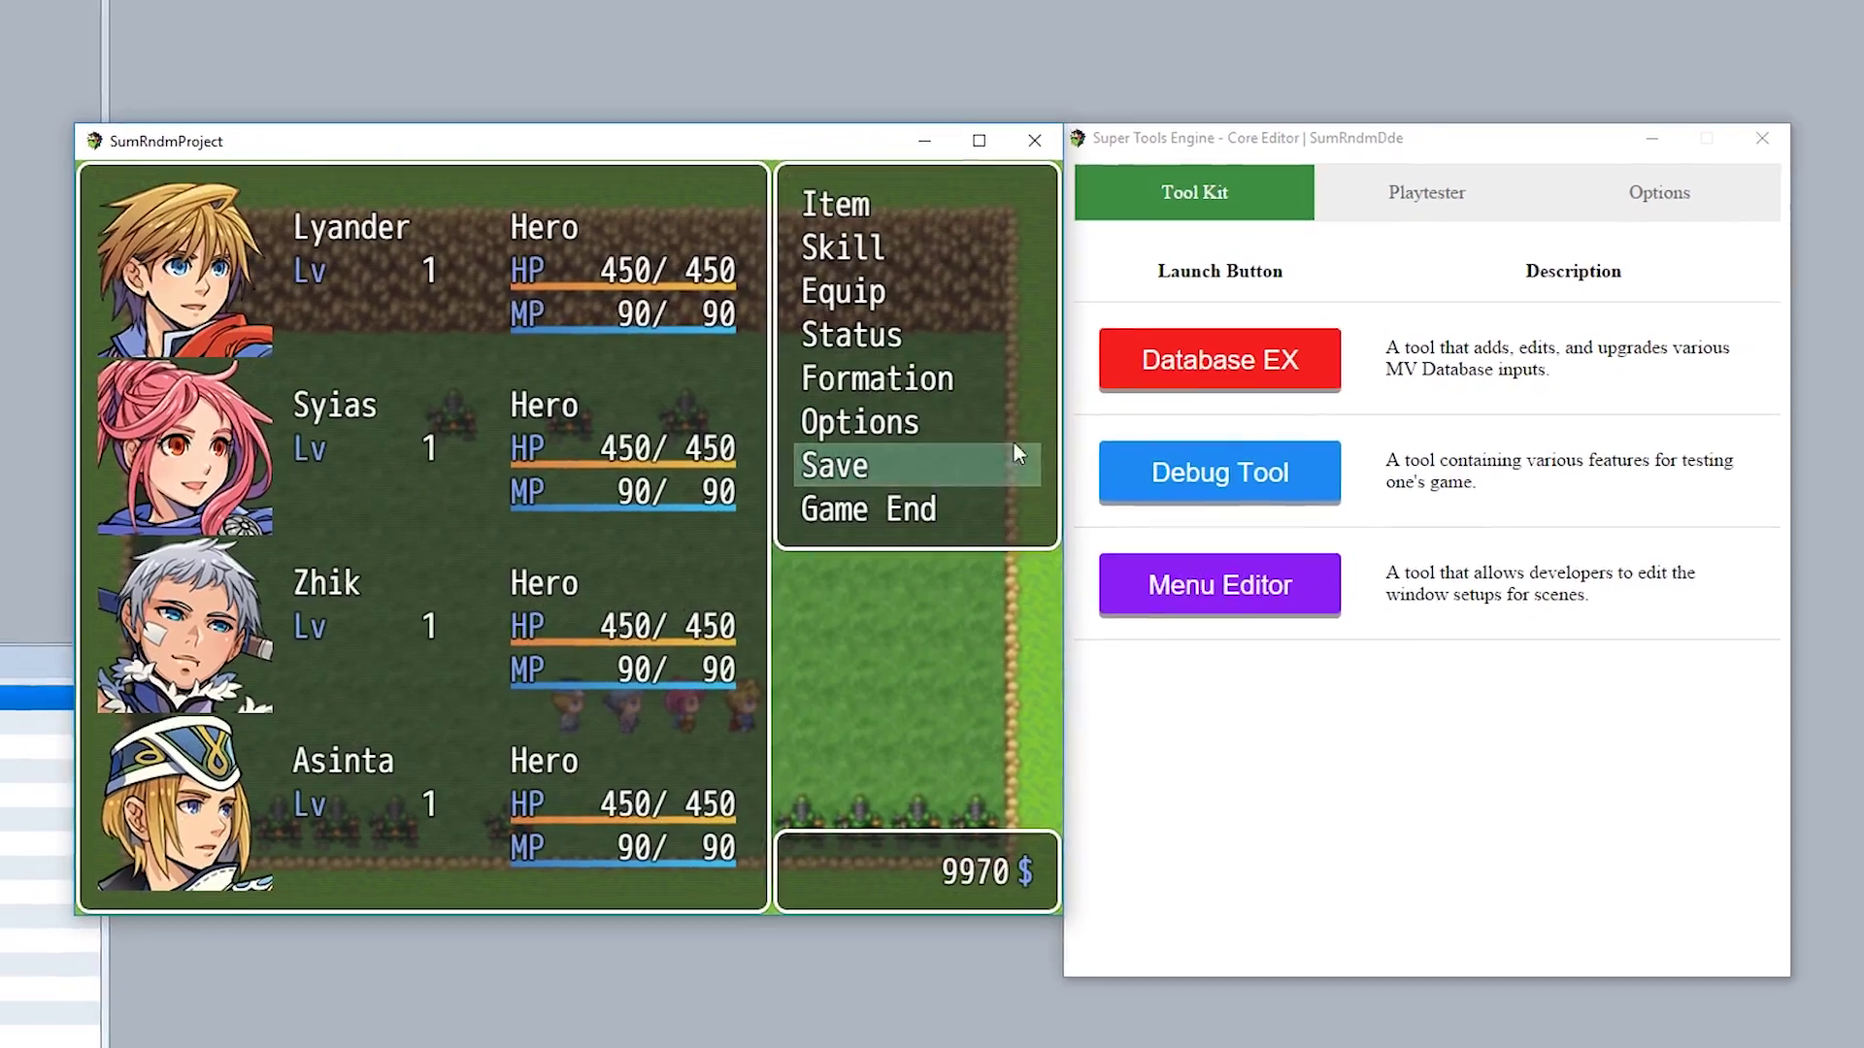
Close the Super Tools Engine window and maximize the game window
click(1824, 109)
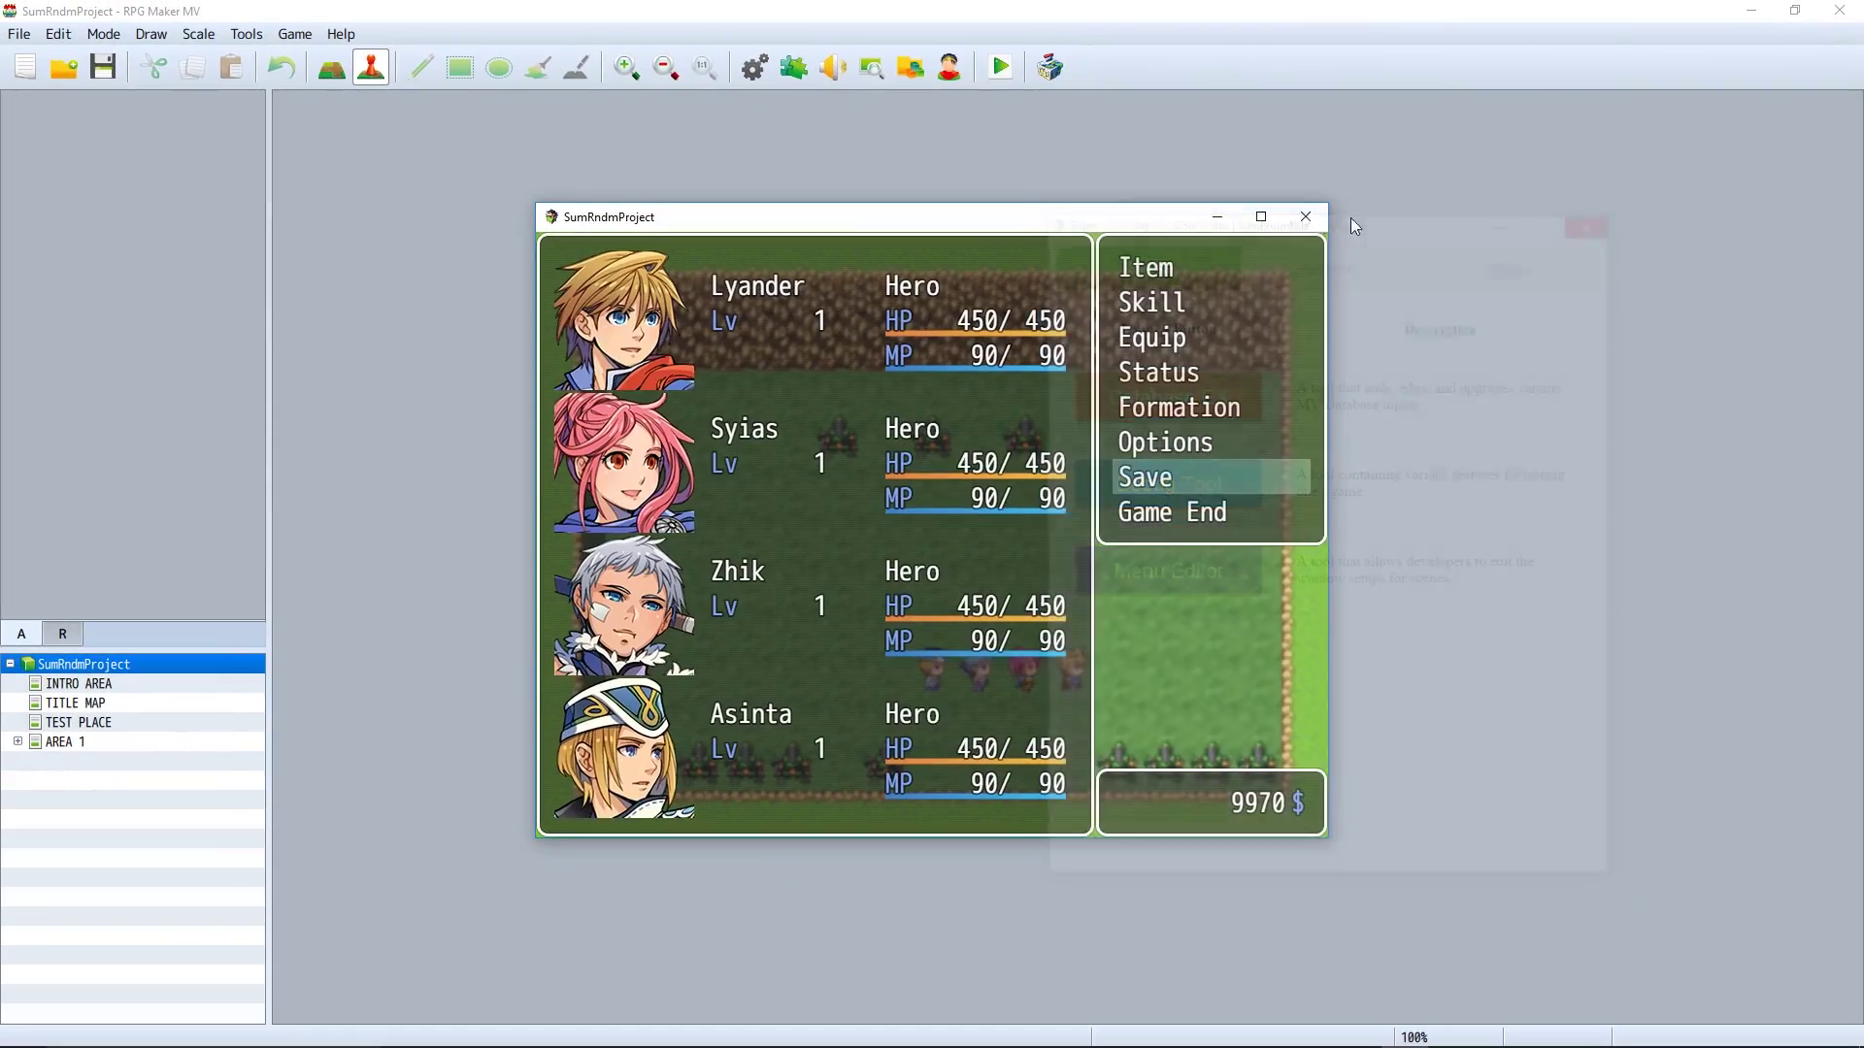
click(1270, 219)
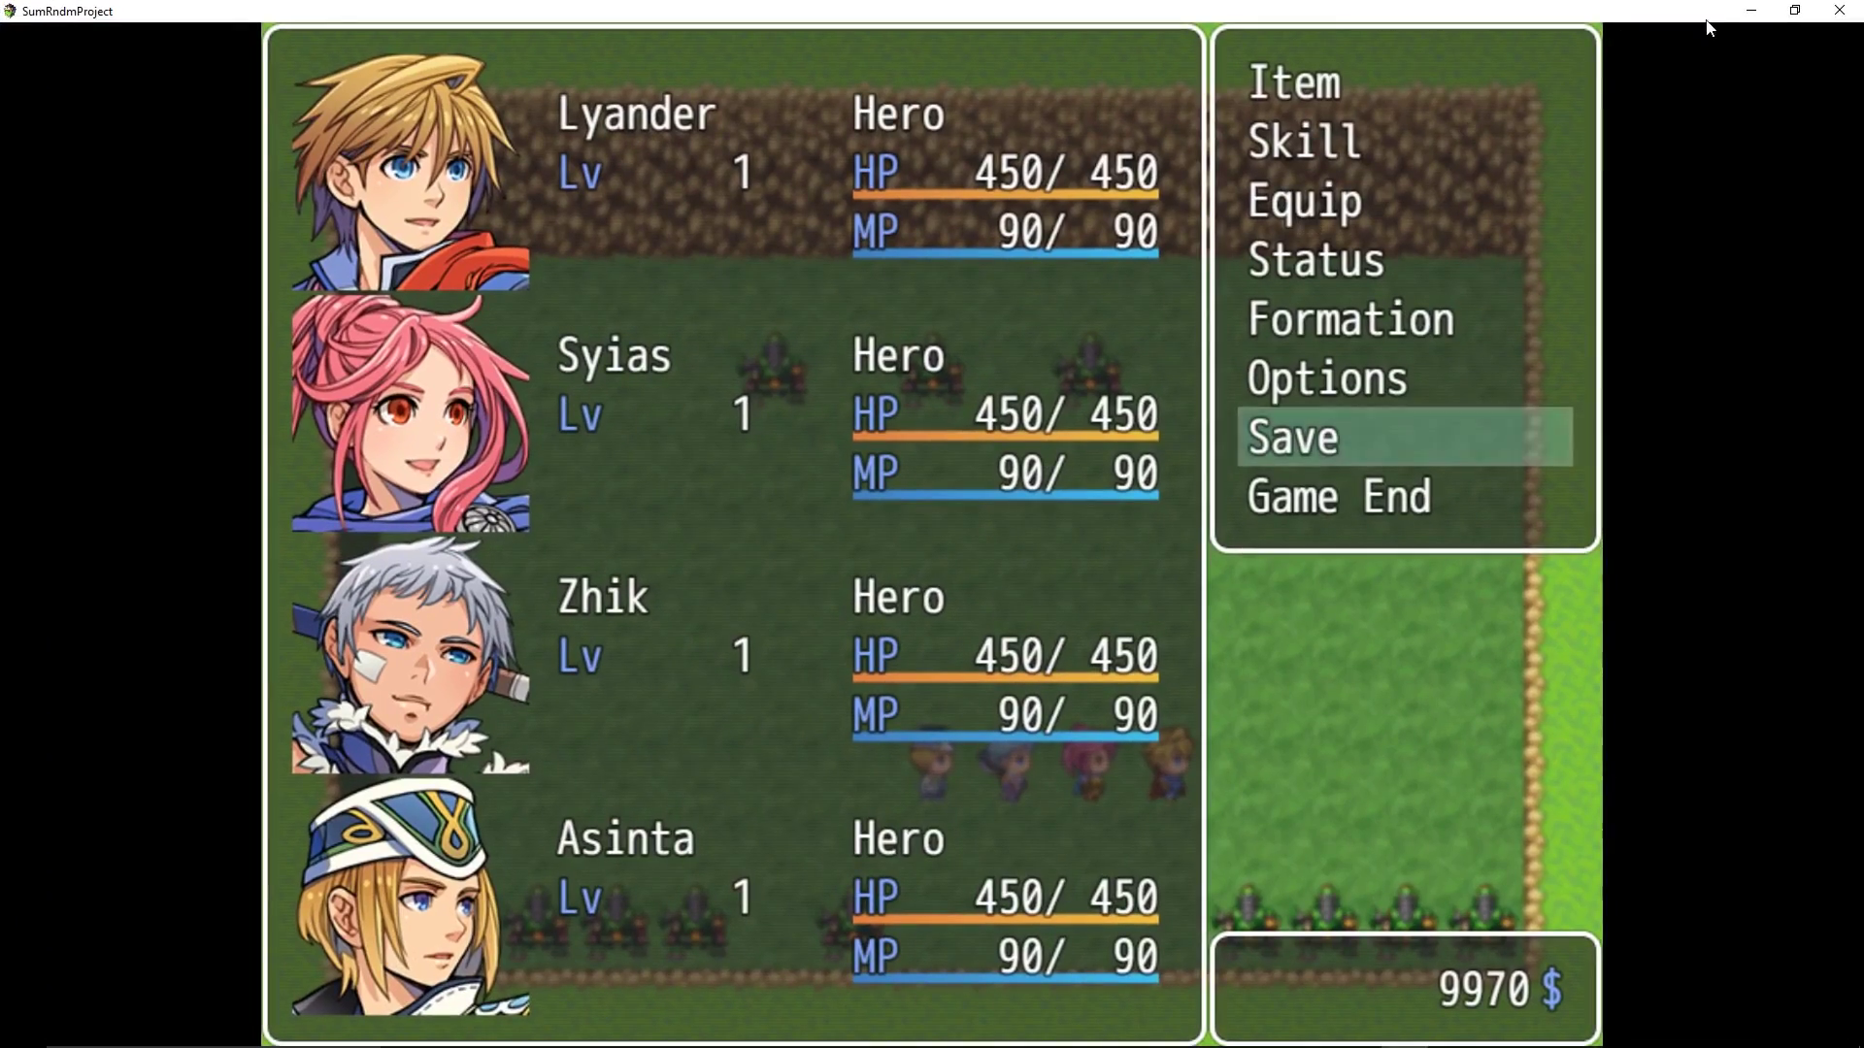
Close the running game, launch a fresh playtest, start a new game and open the game menu
click(1838, 10)
click(1015, 83)
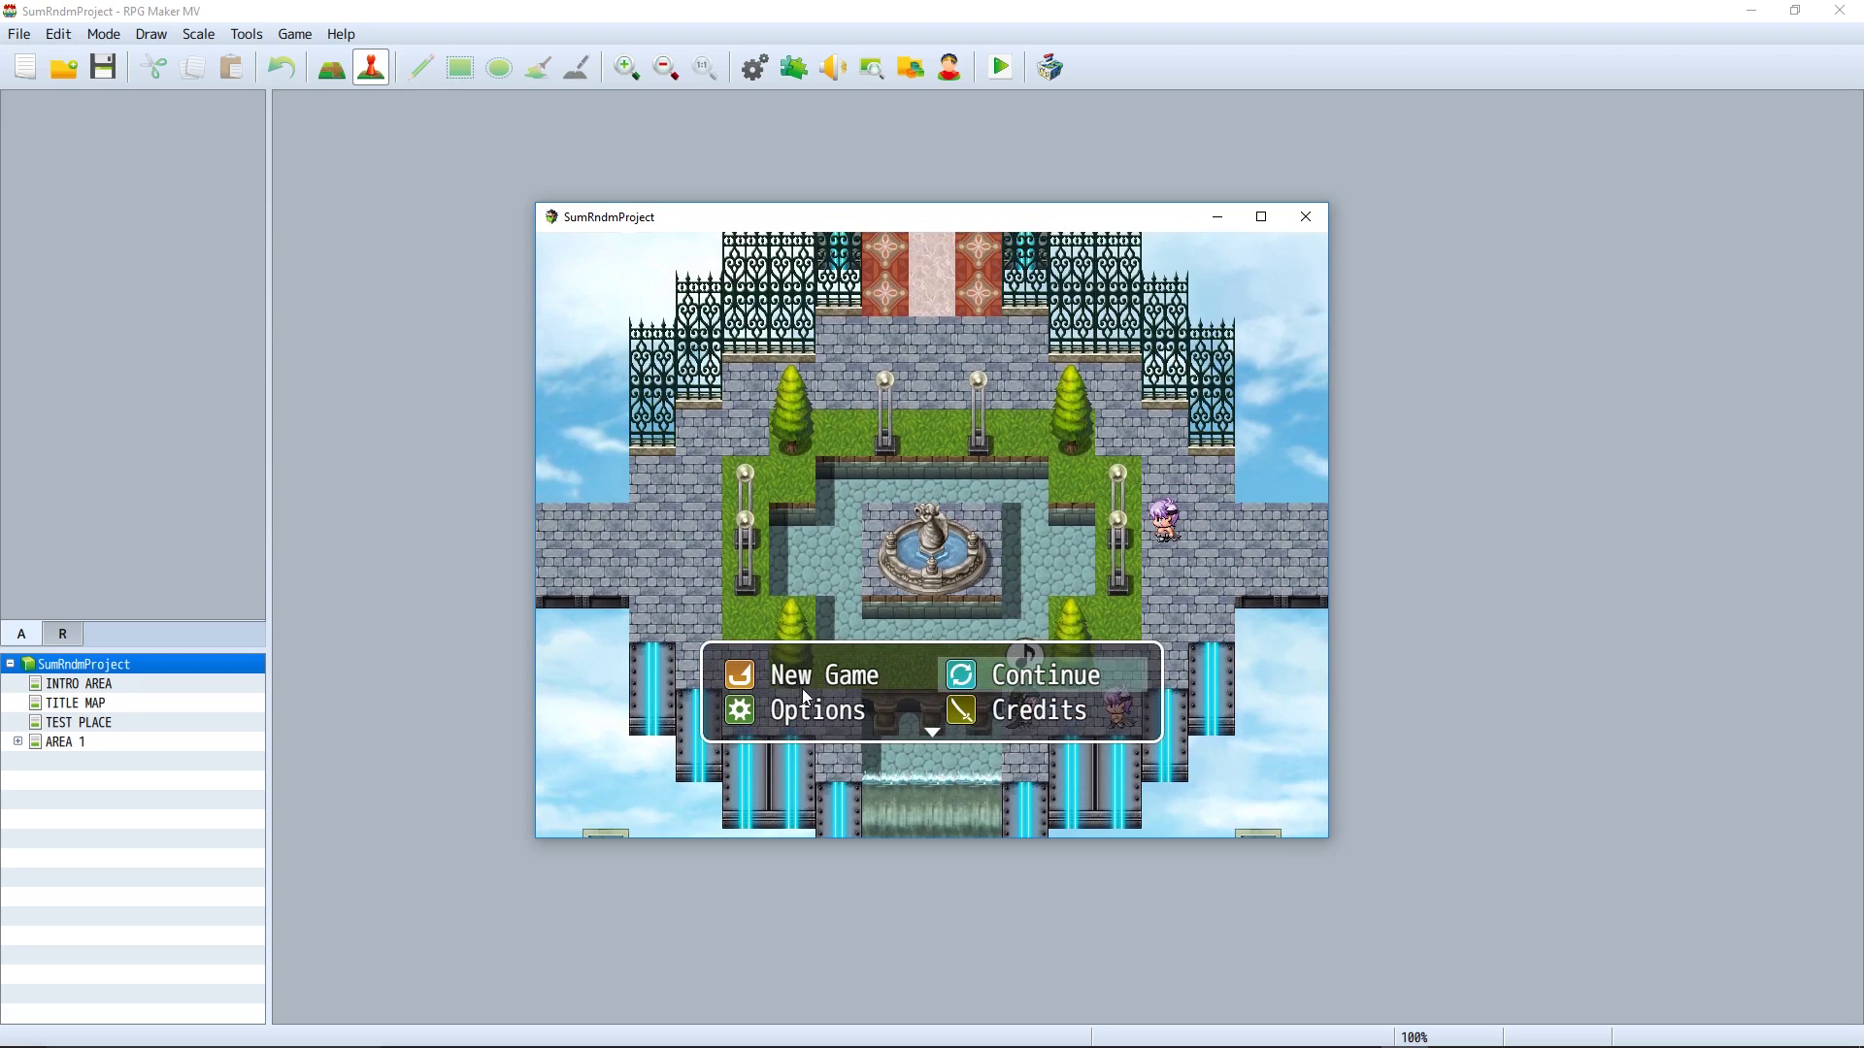
click(798, 691)
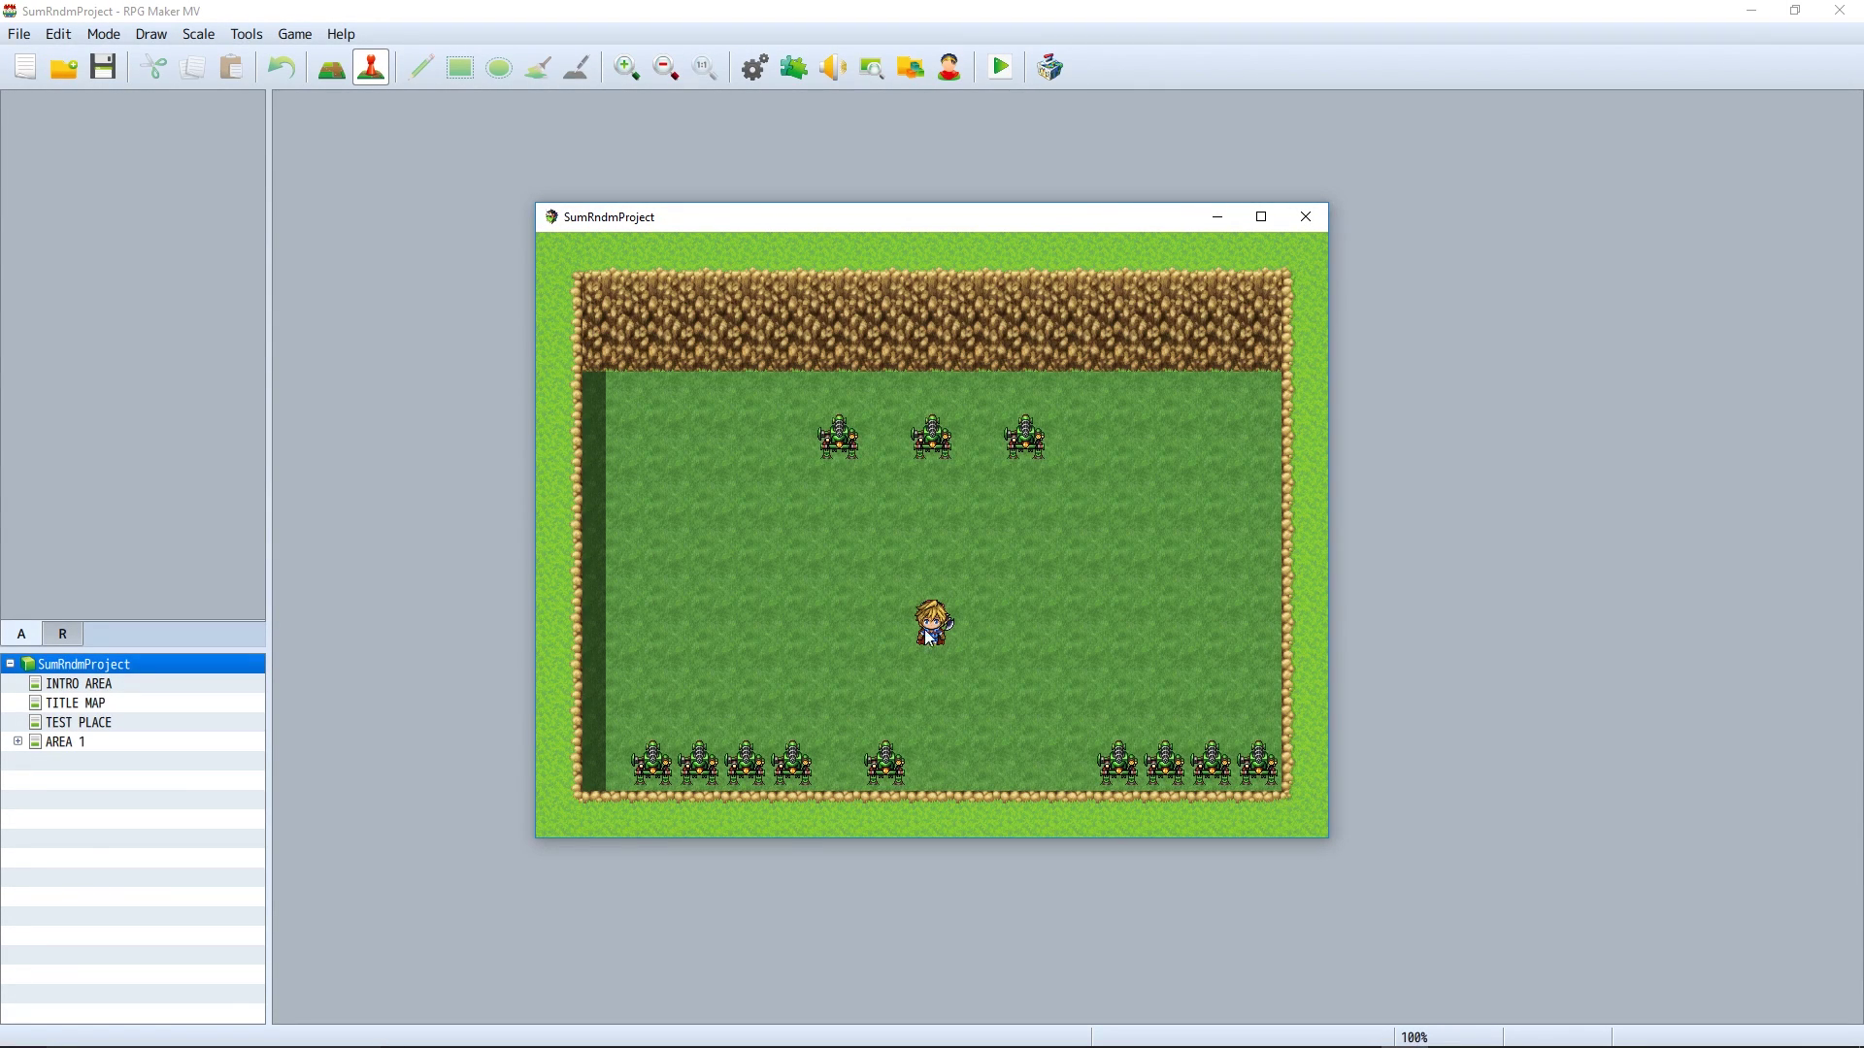
right_click(1022, 604)
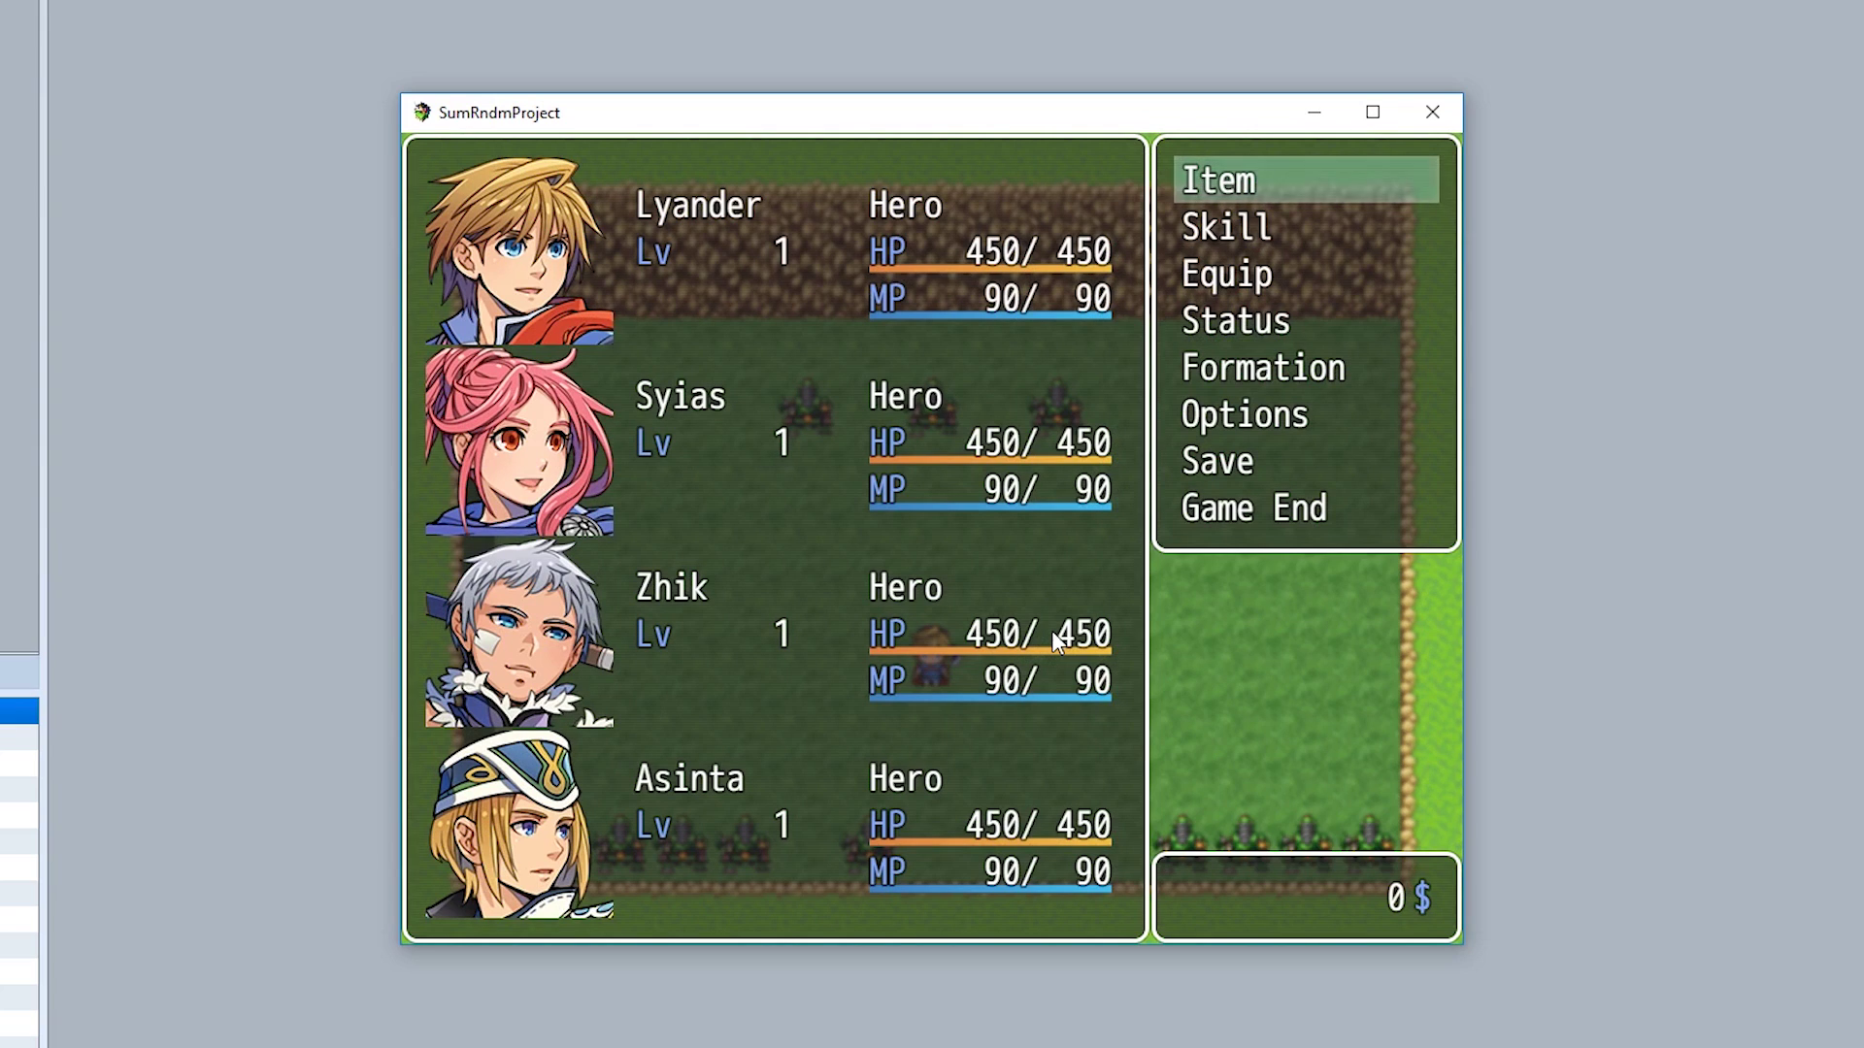
Bring up the Super Tools Engine window and launch the Menu Editor for the game menu scene
key(F12)
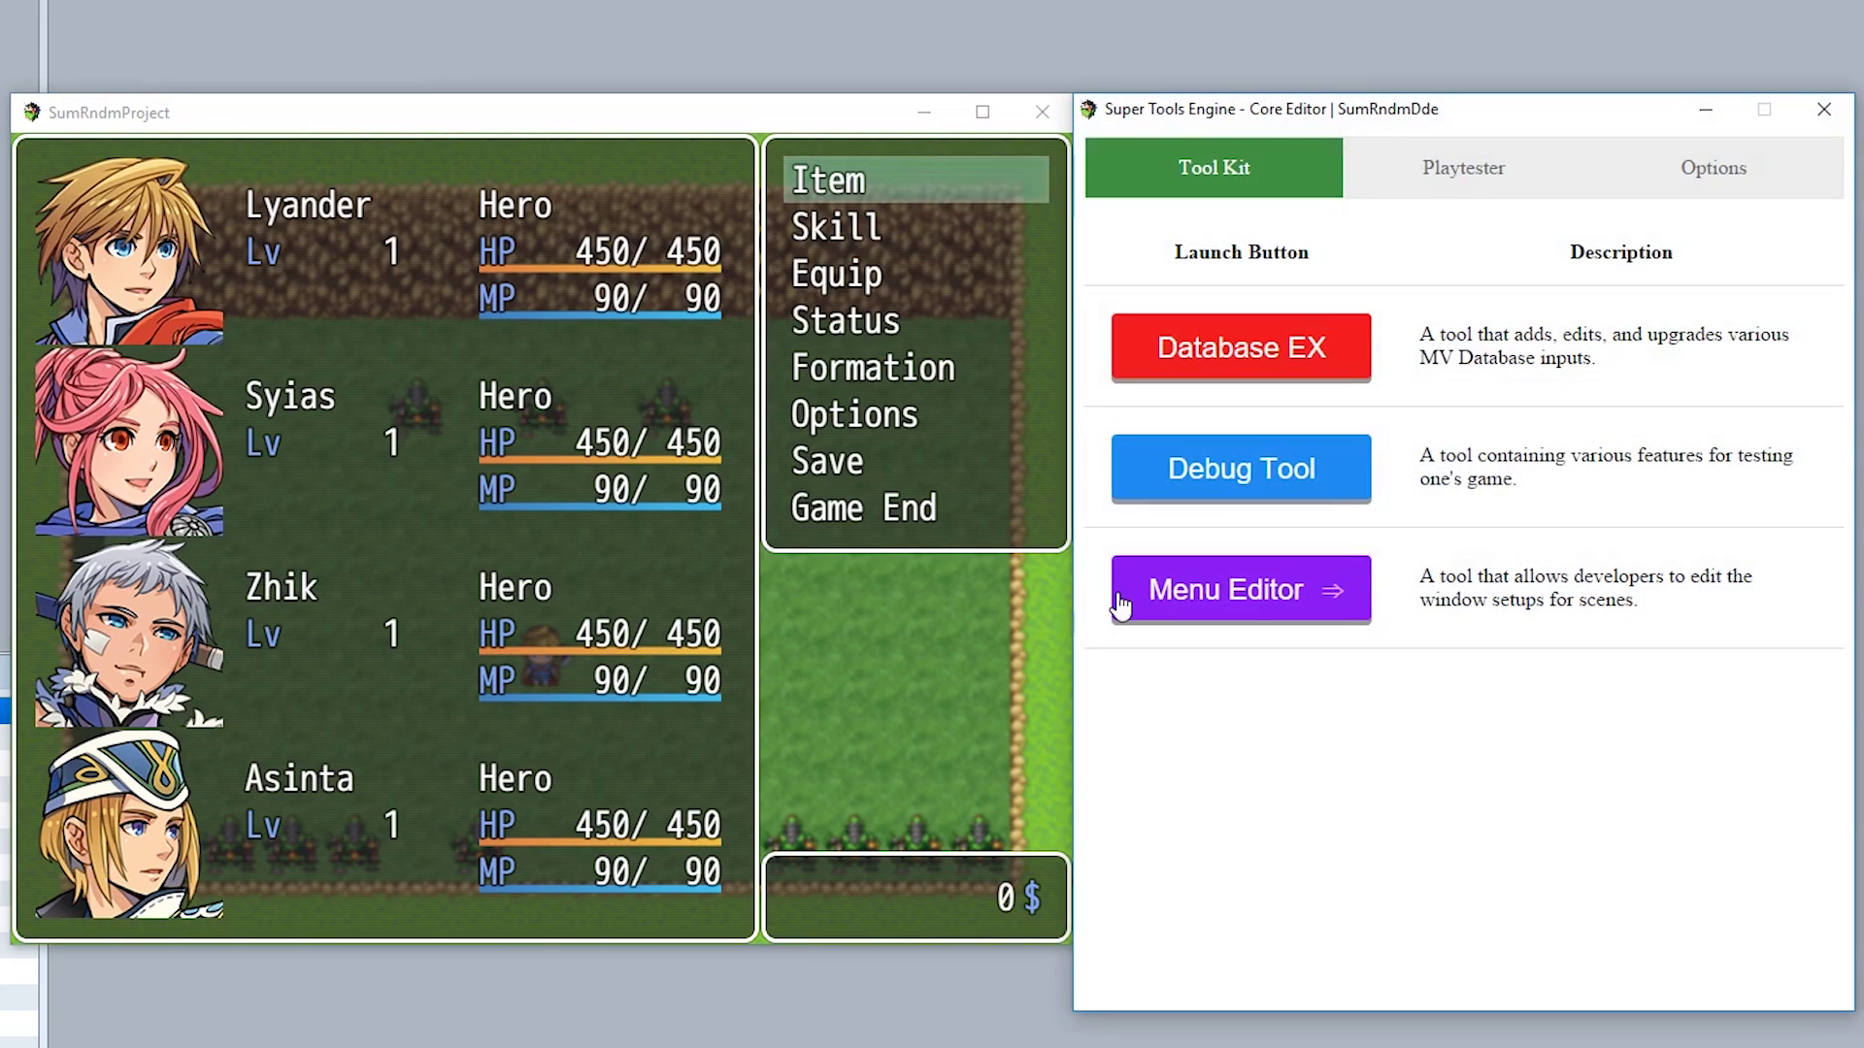
click(1202, 613)
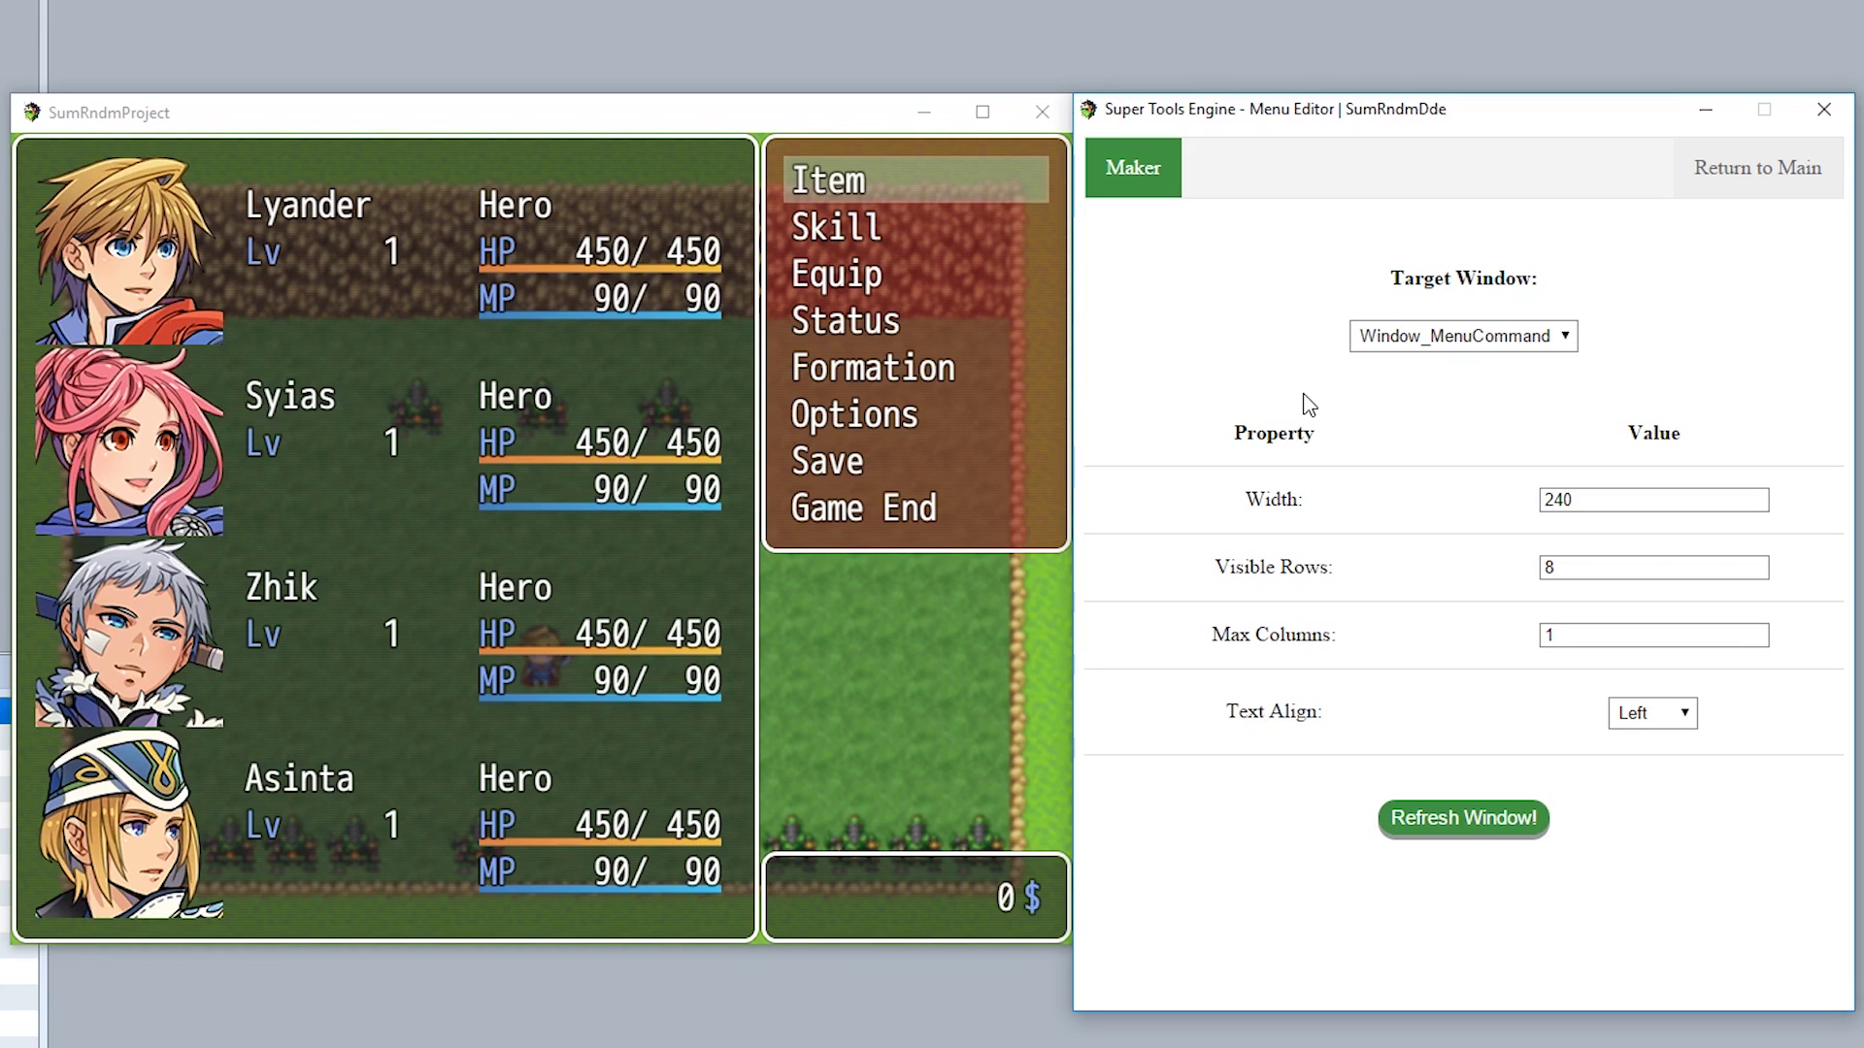
click(820, 479)
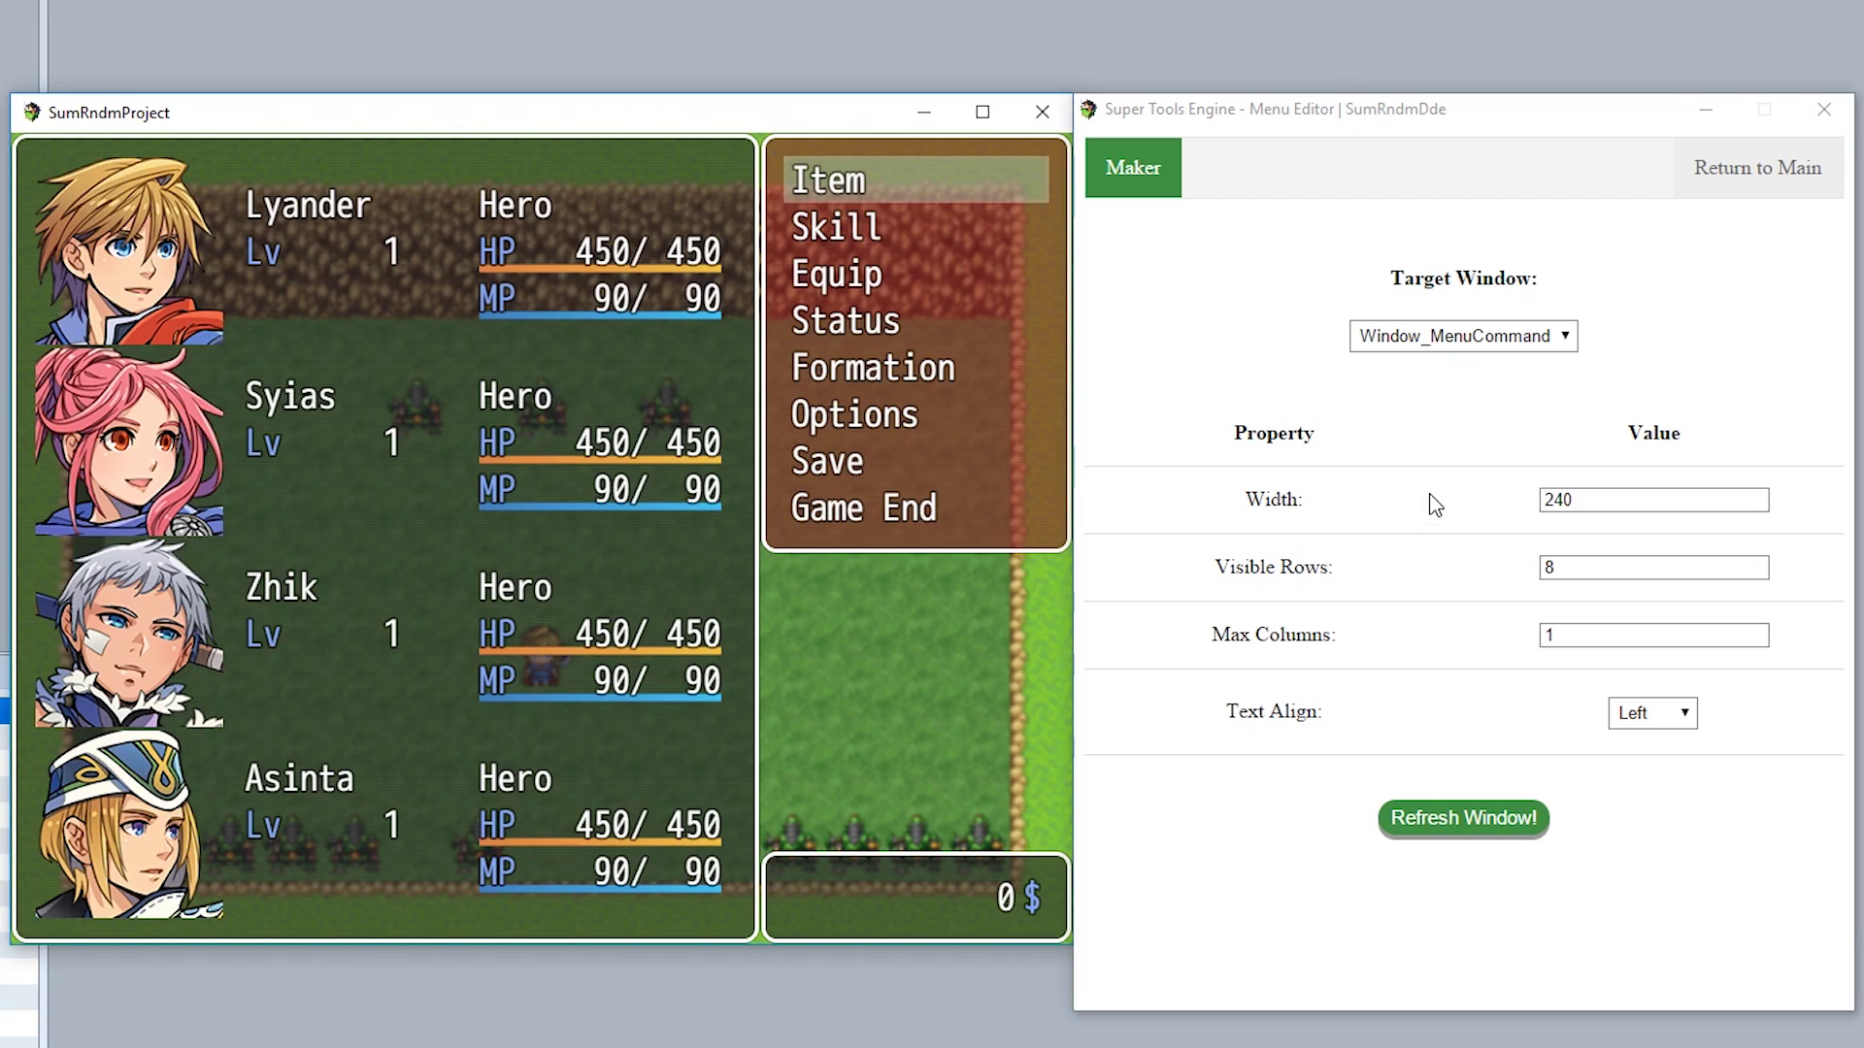
click(1709, 384)
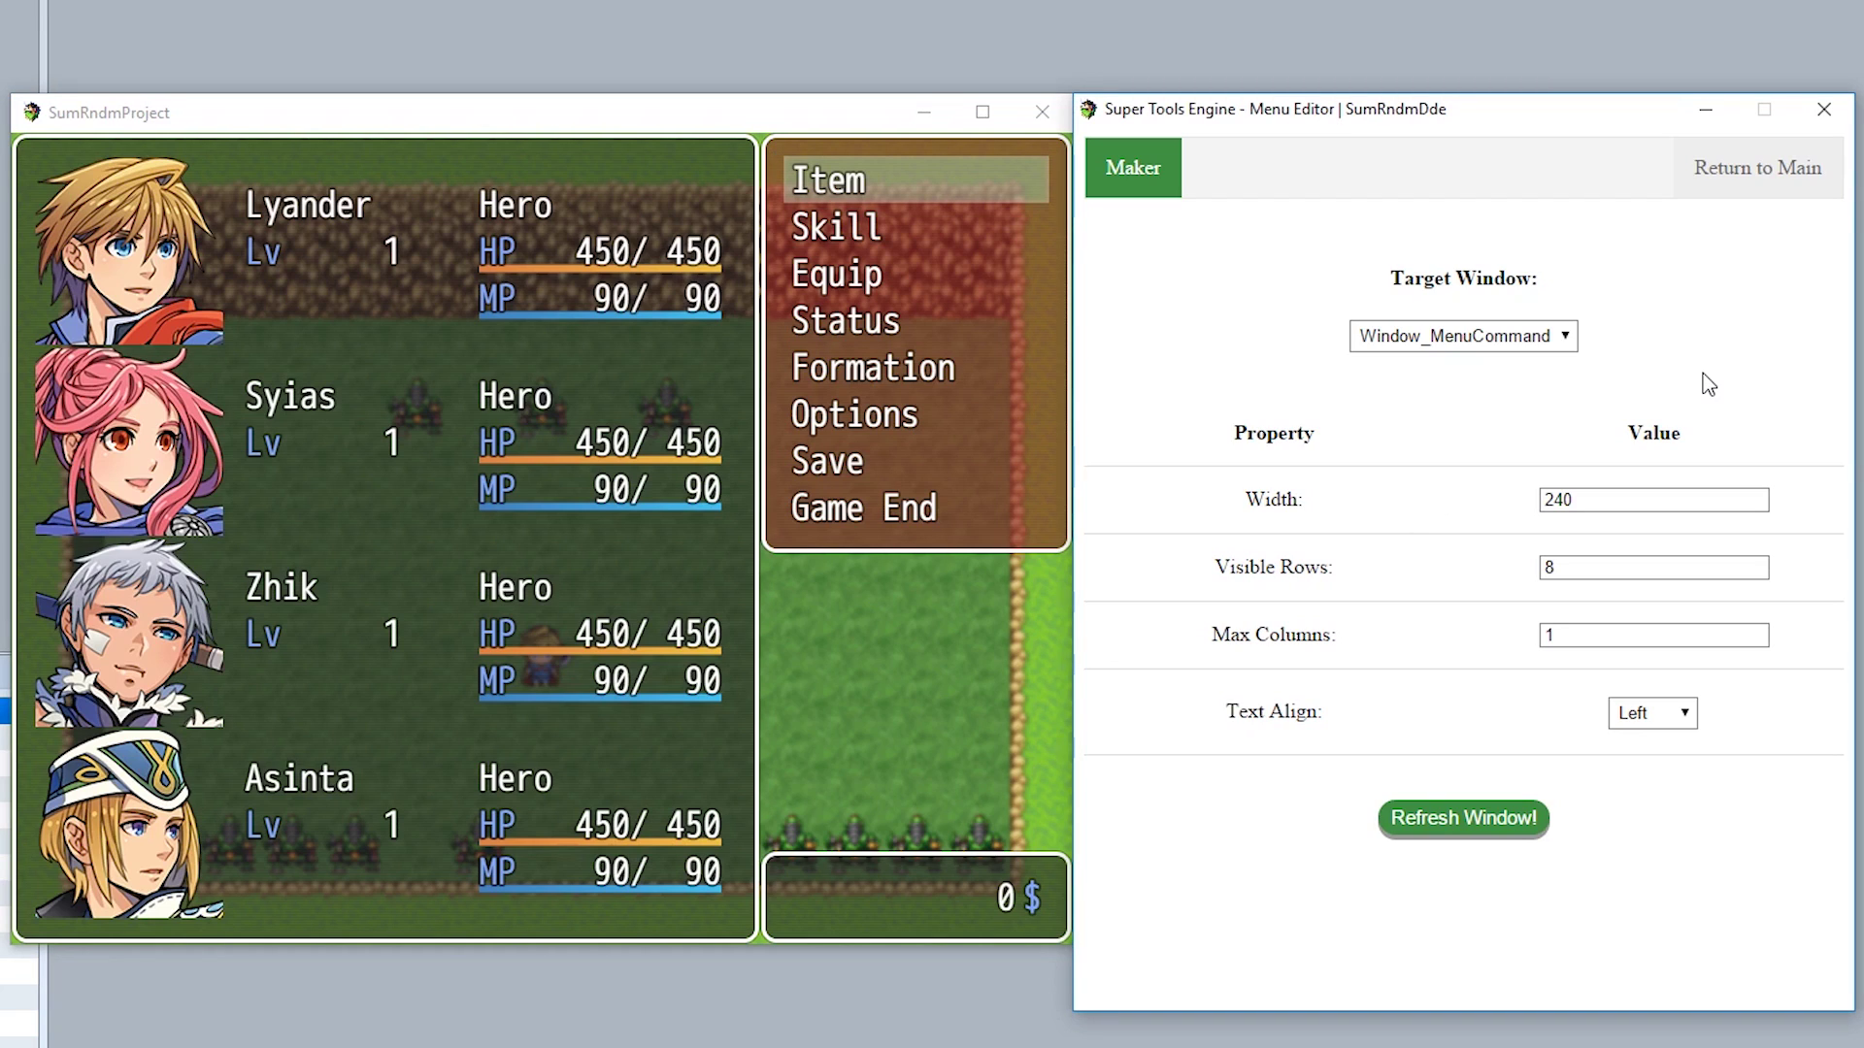
Widen Window_Gold to 400, refresh it and move it back inside the game screen's lower-right area
click(1568, 348)
click(1479, 381)
drag(952, 874, 770, 840)
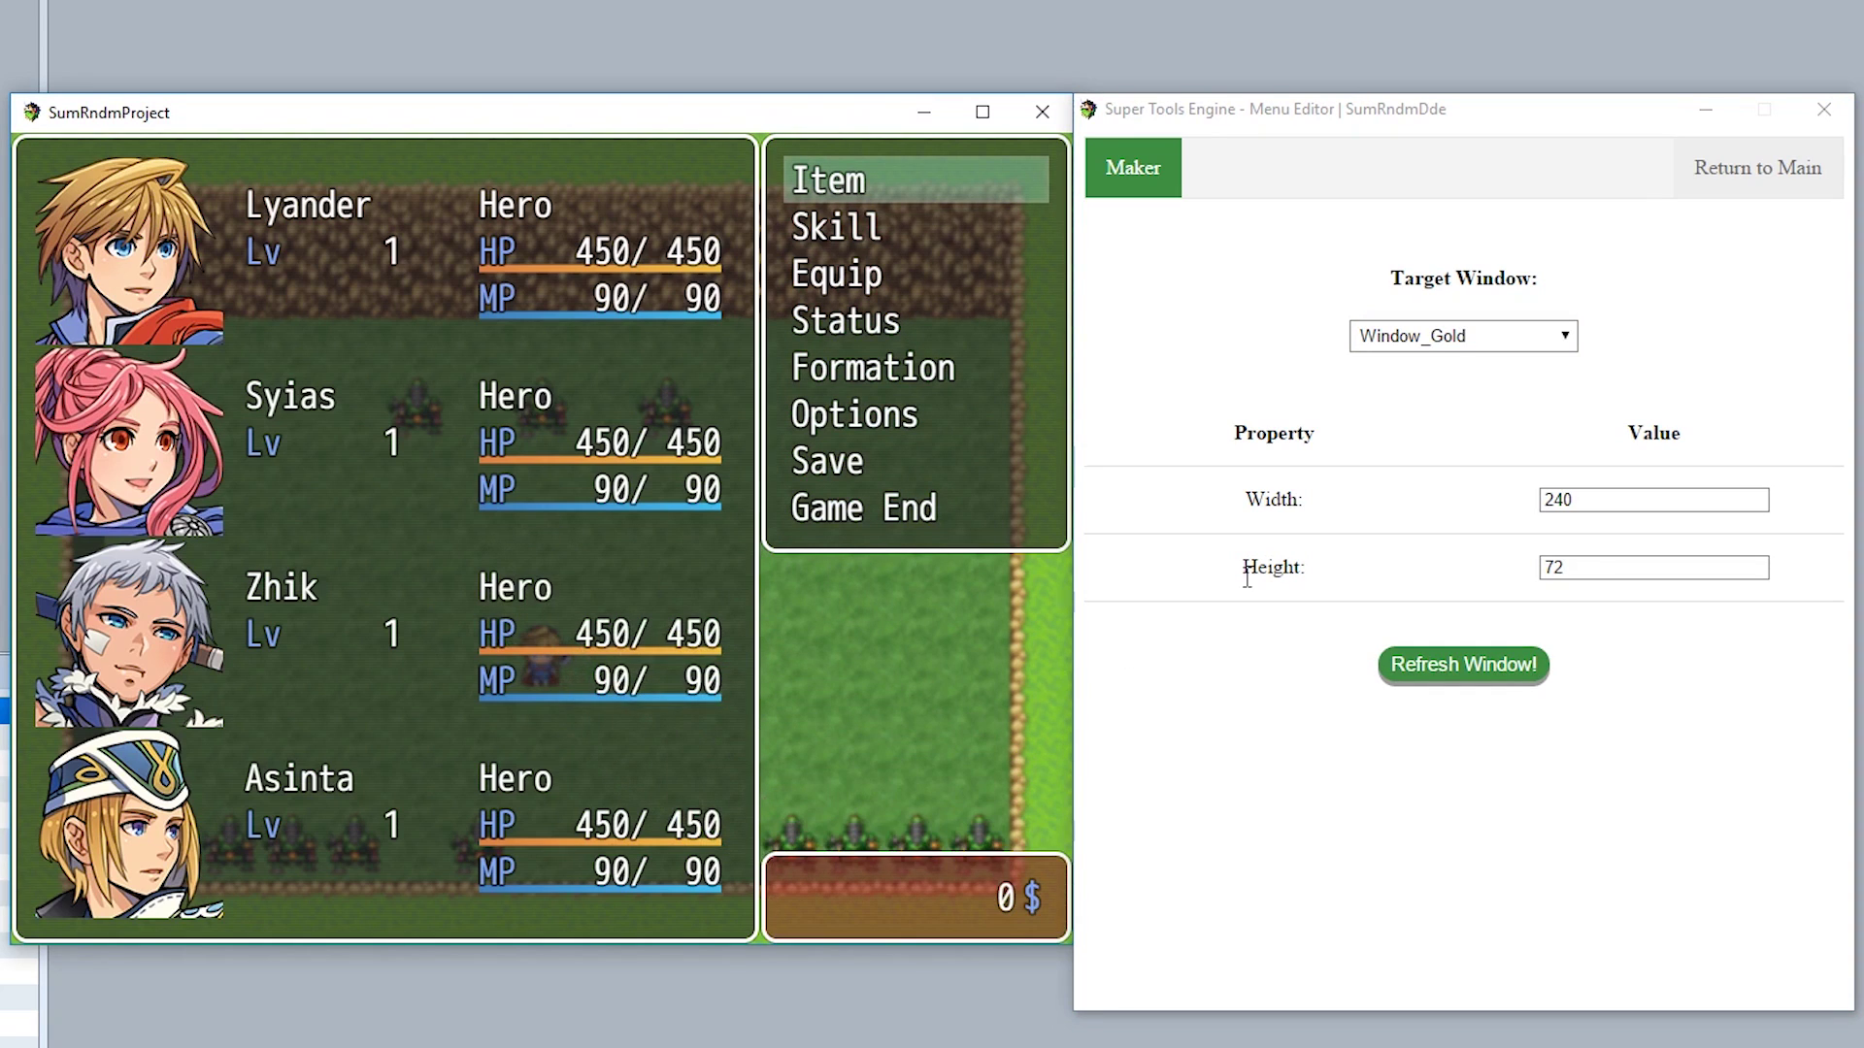
double_click(1611, 495)
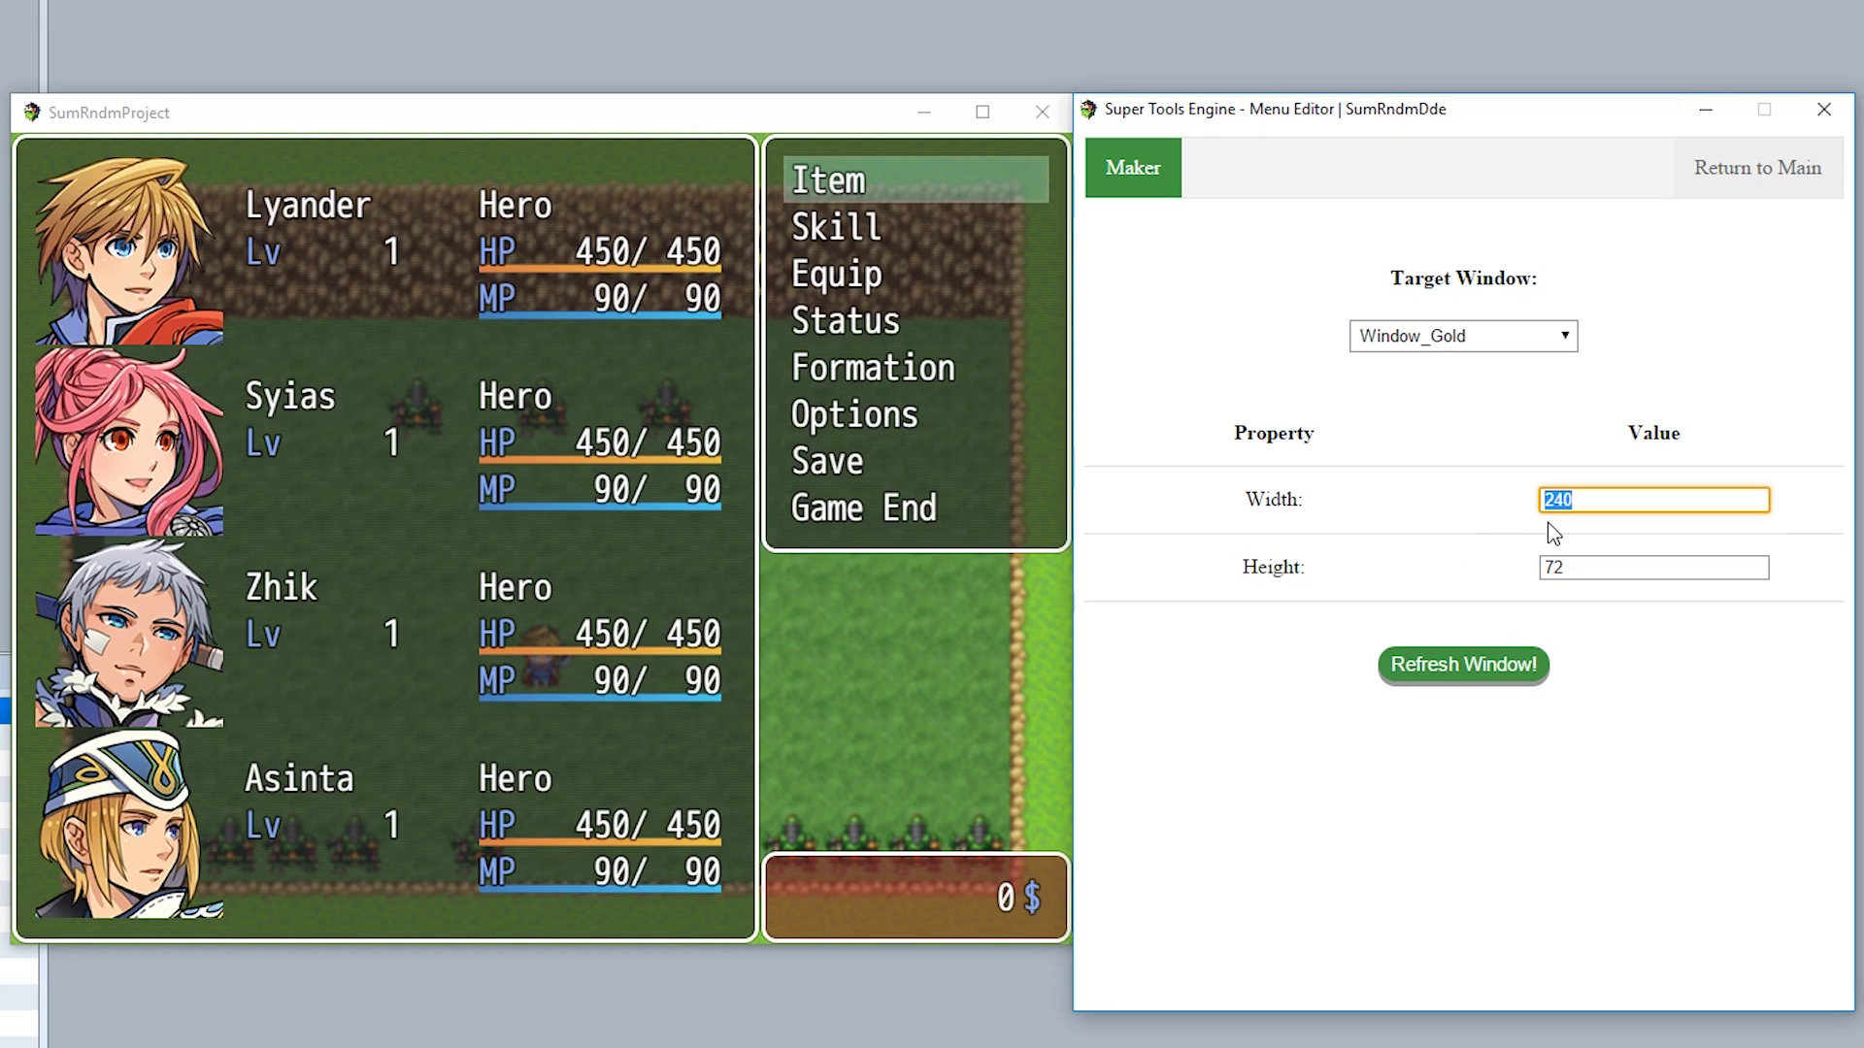
text(400)
click(1475, 666)
drag(856, 859, 537, 843)
Target Window_MenuStatus, set its visible rows to 3 and refresh the window
click(1423, 340)
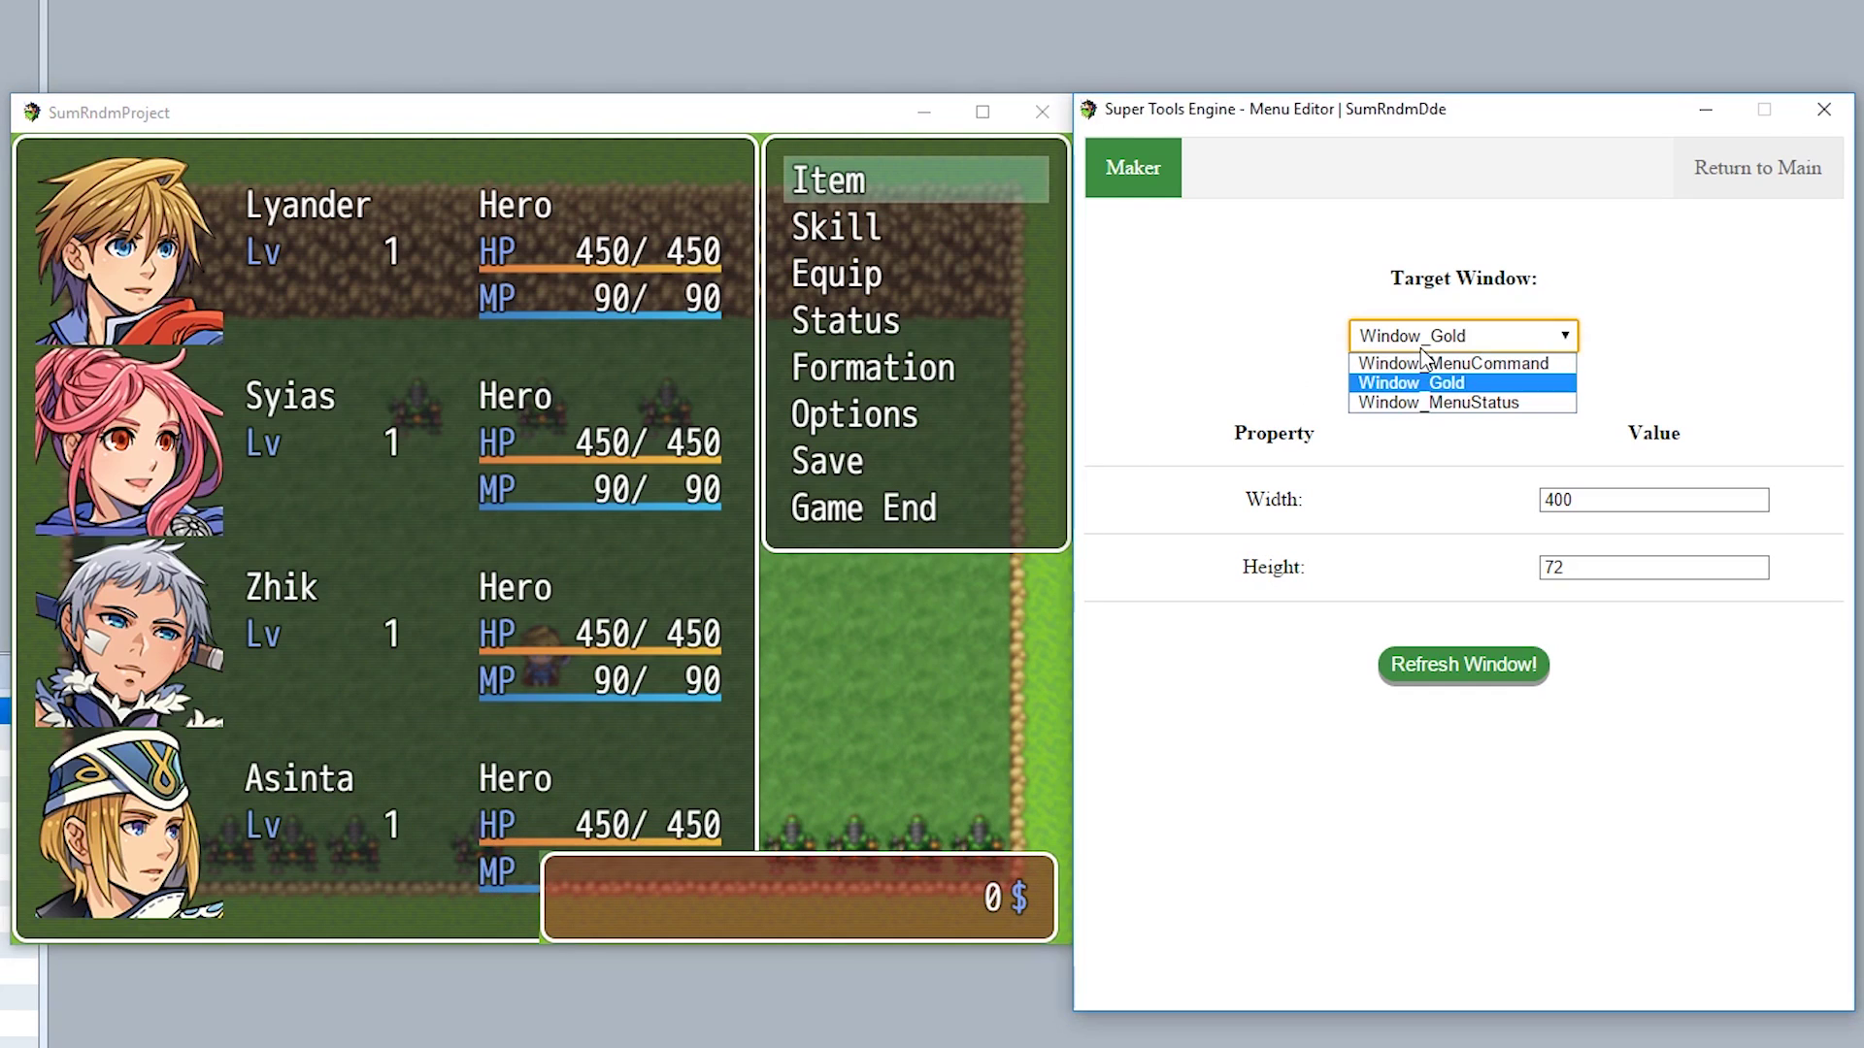
click(1439, 402)
drag(179, 321, 36, 161)
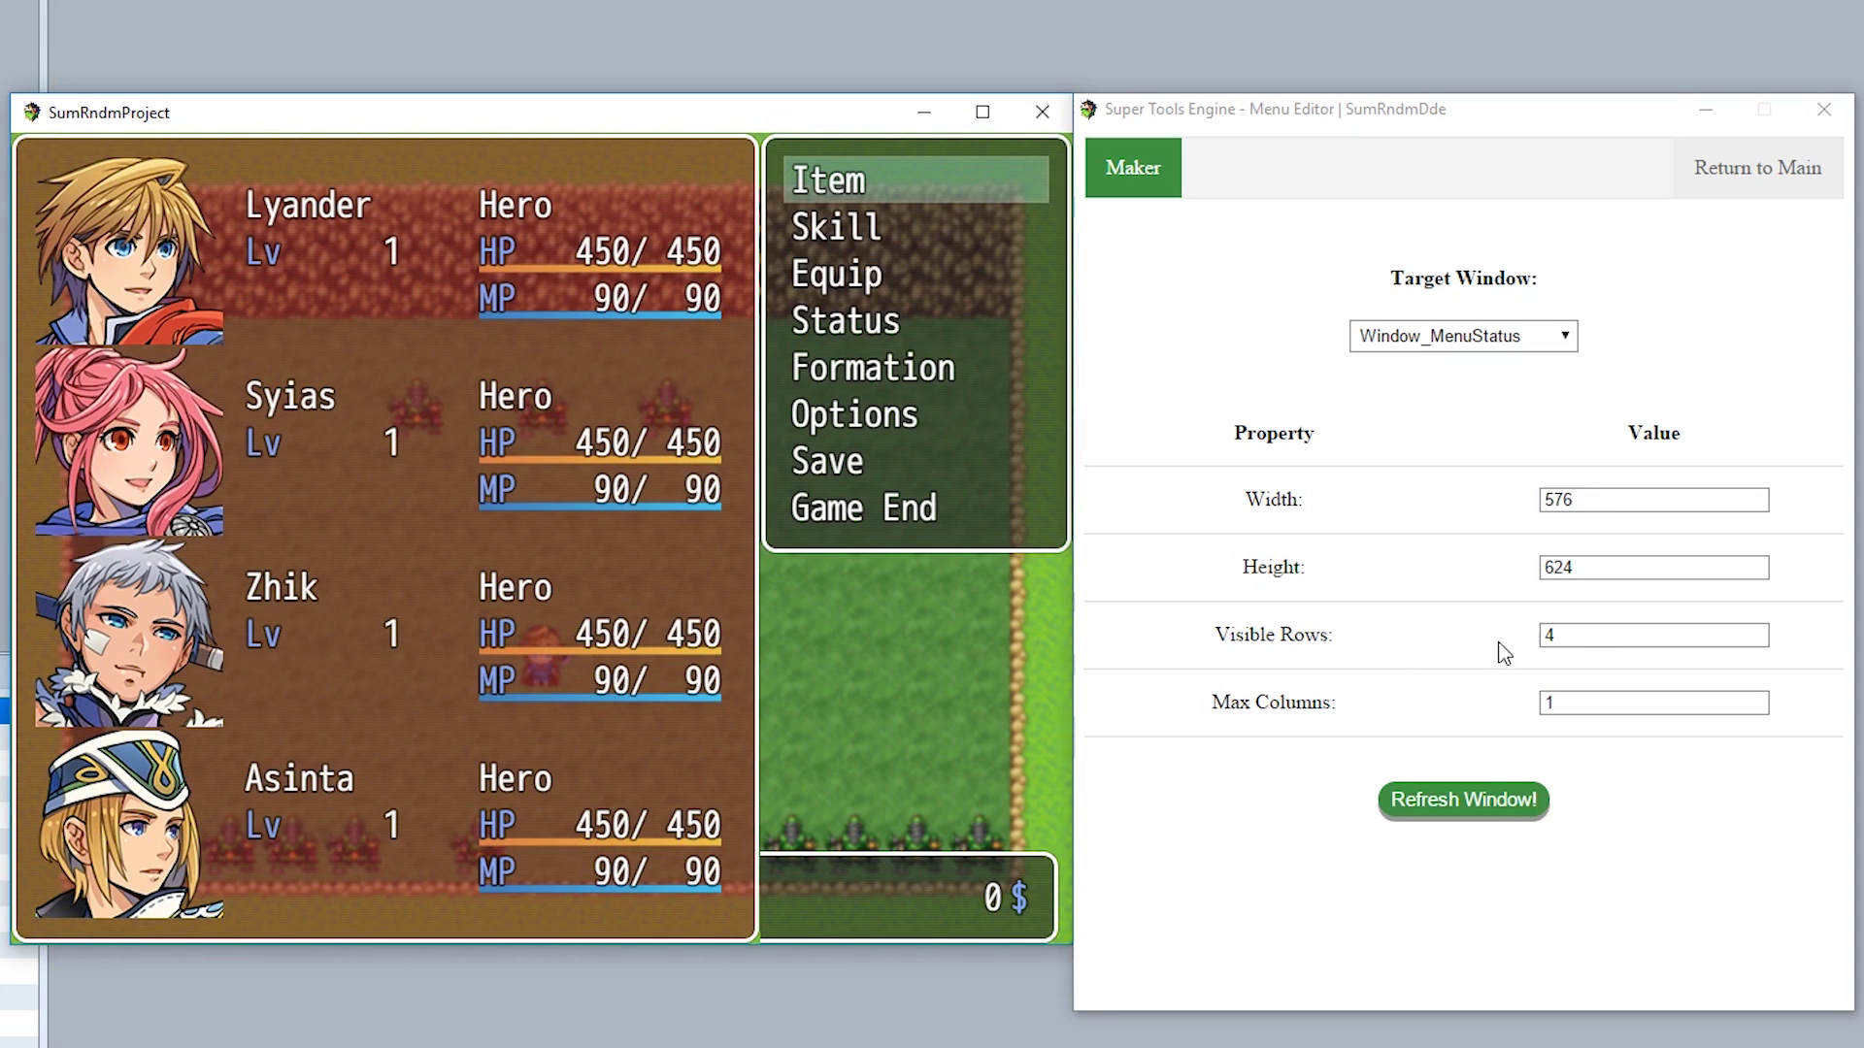
double_click(1595, 634)
text(3)
click(1427, 799)
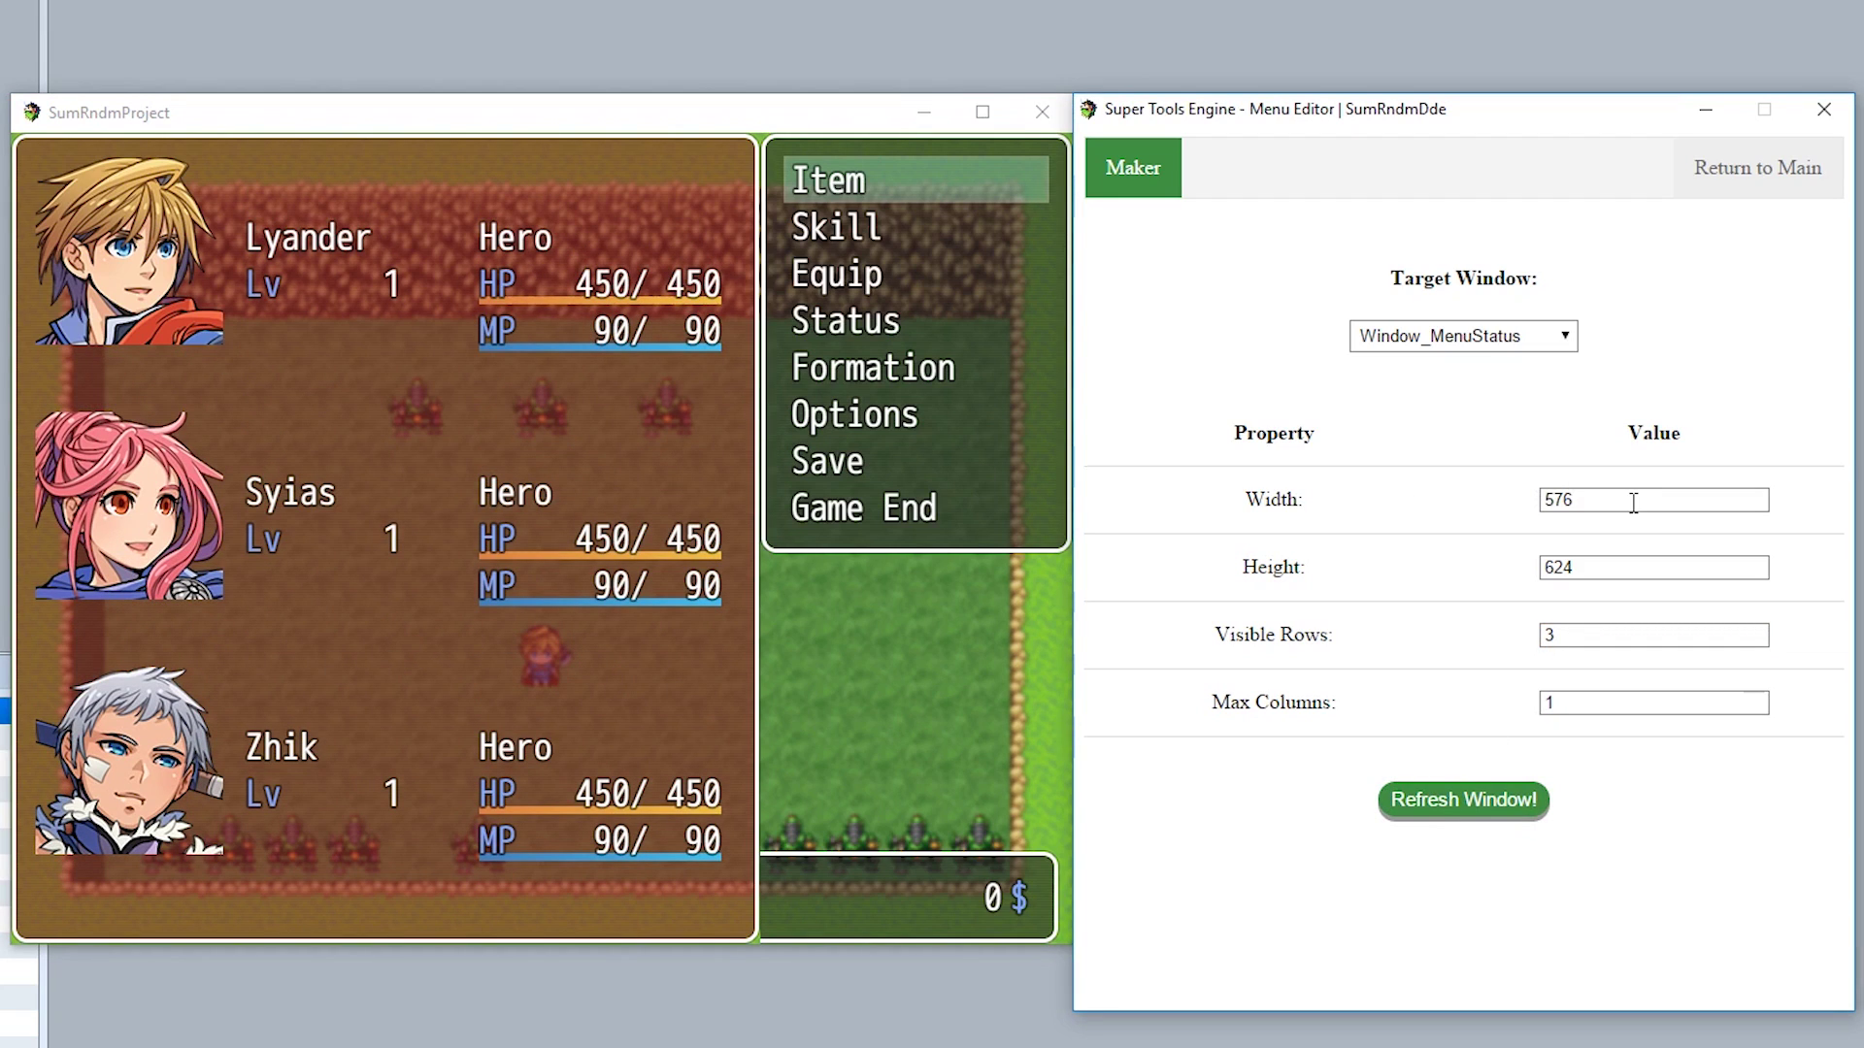
Set Window_MenuStatus's height to (-10) + Graphics.height * (3/4), refresh it and move it down along the game screen's left edge
double_click(1538, 569)
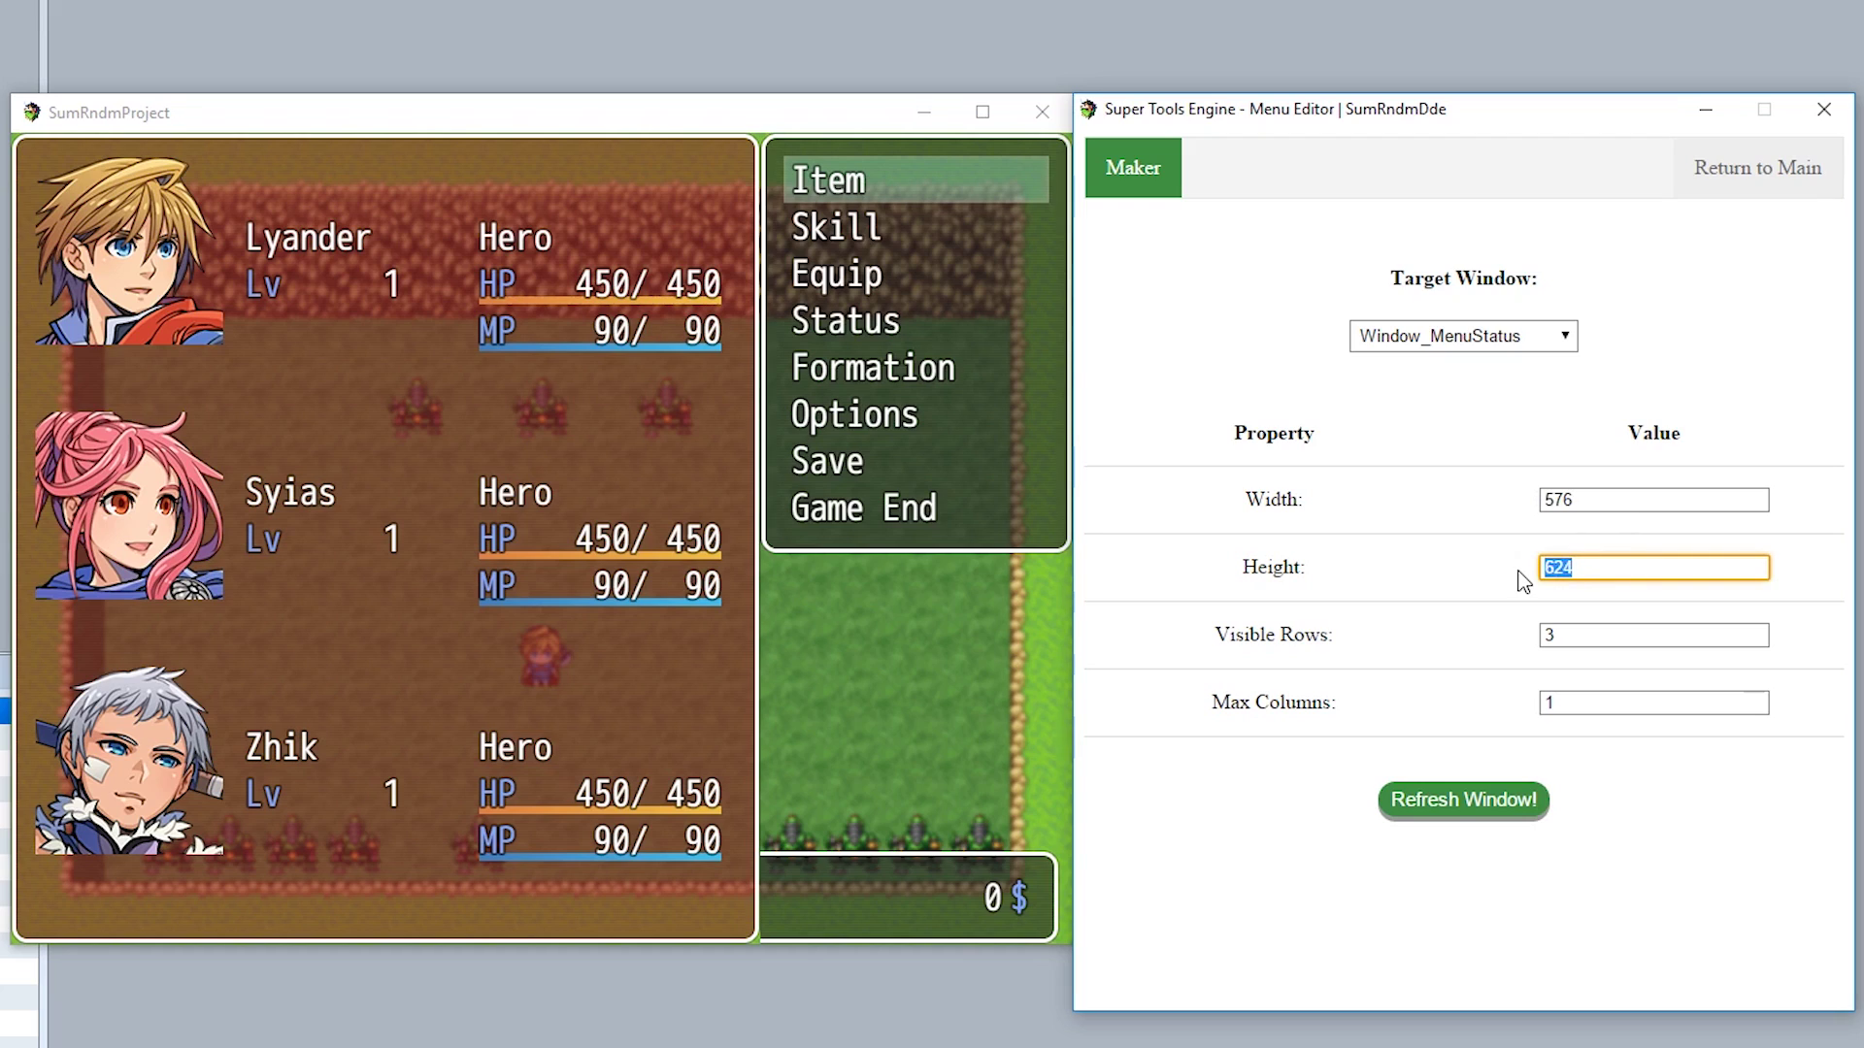
key(Right)
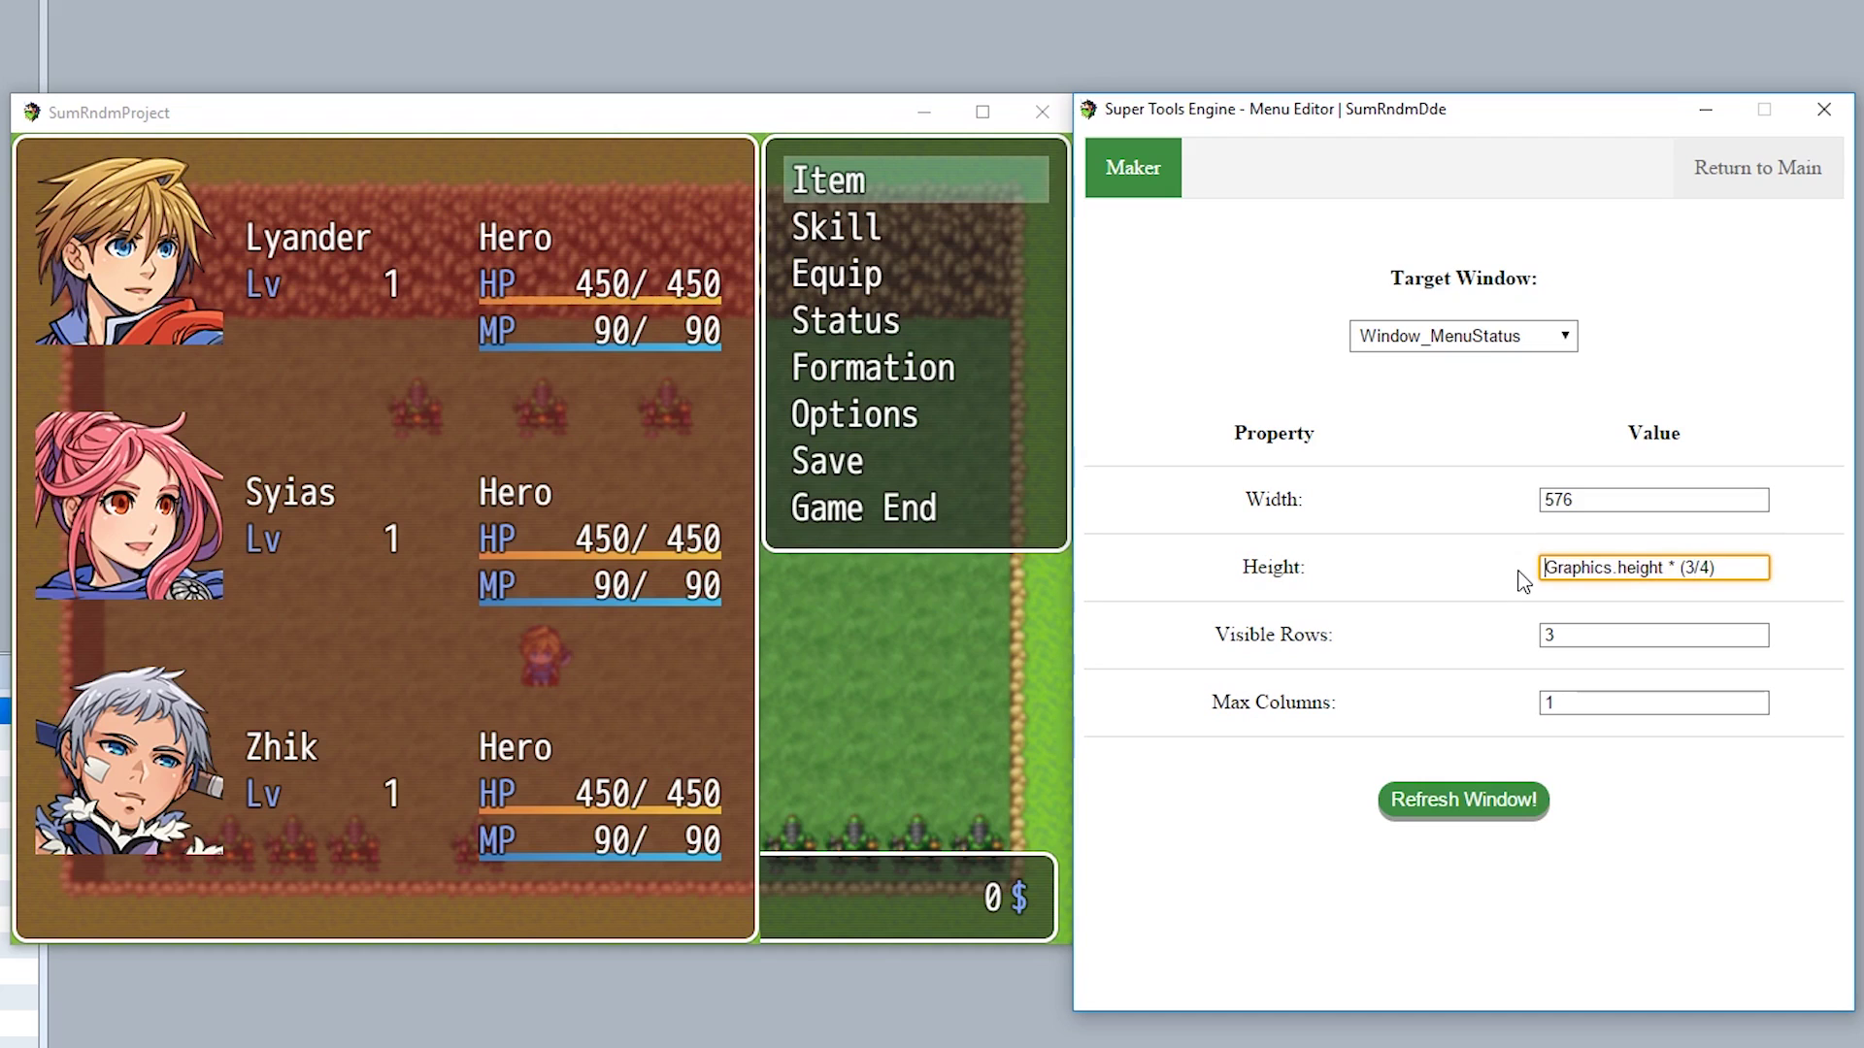
text((-10 )
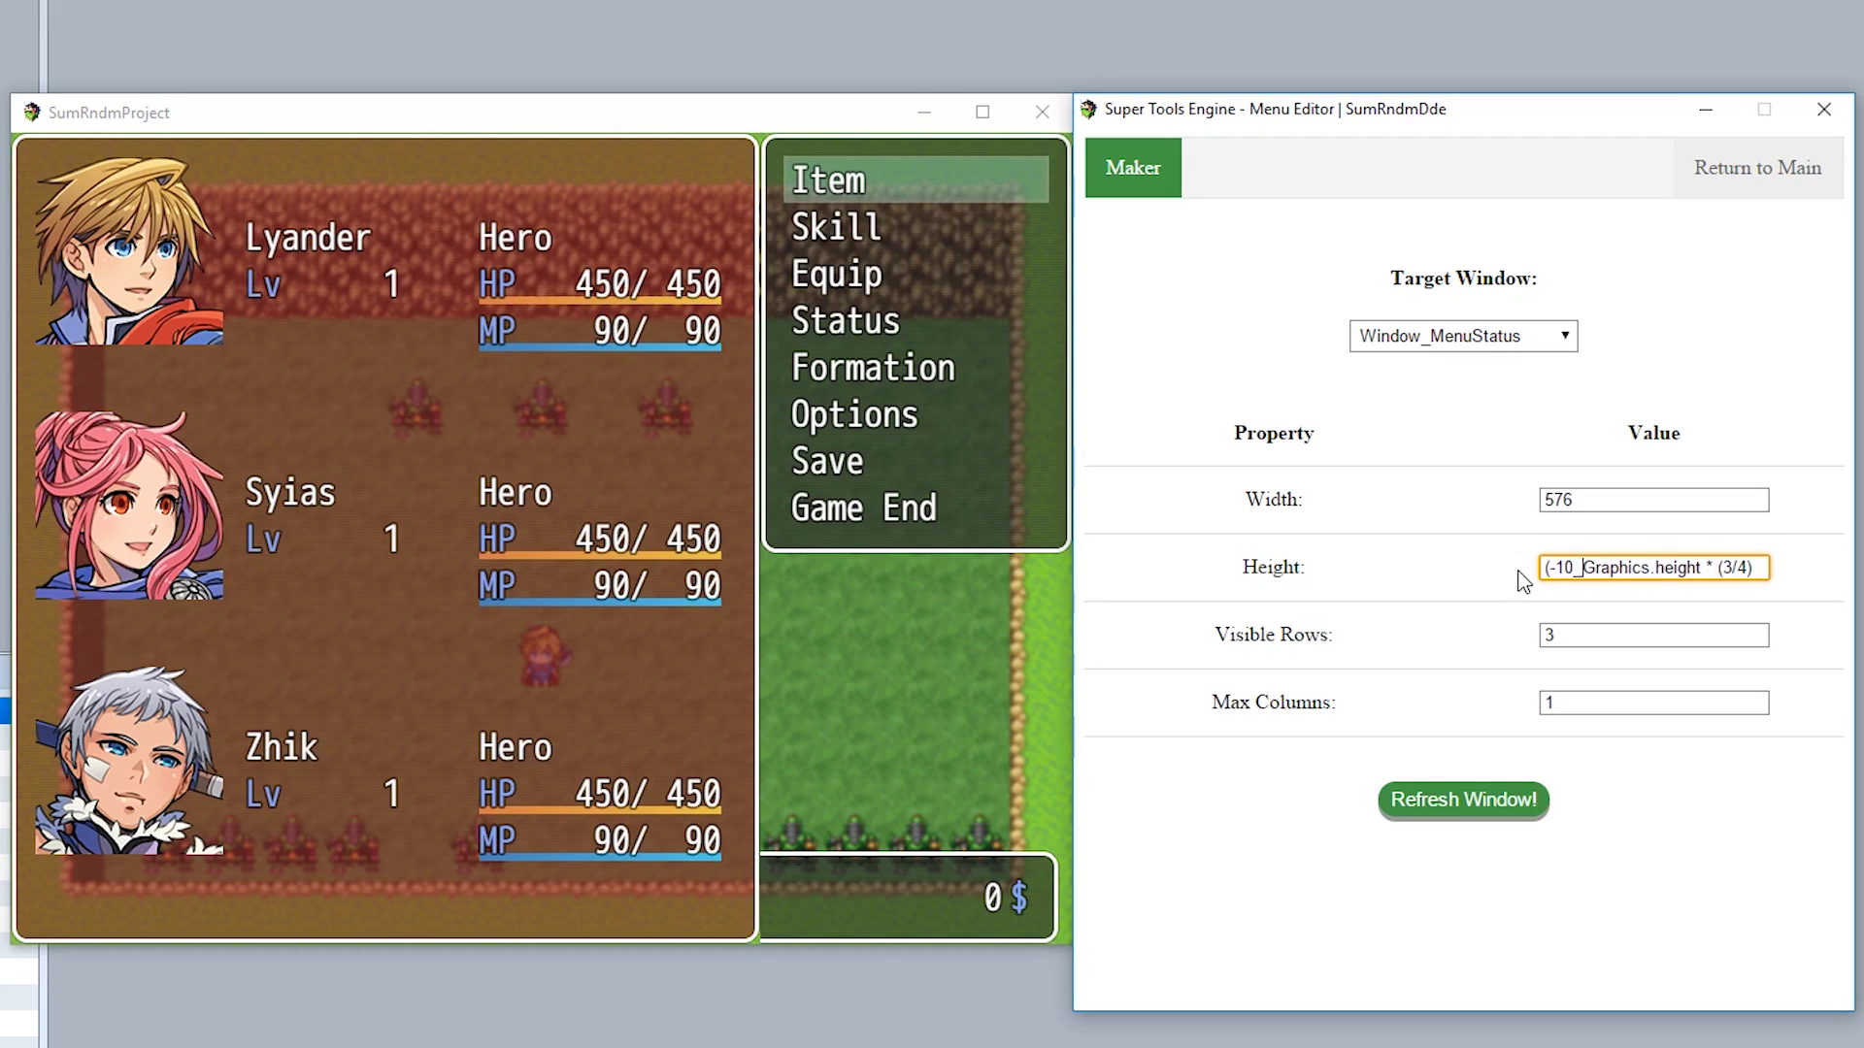
text() +)
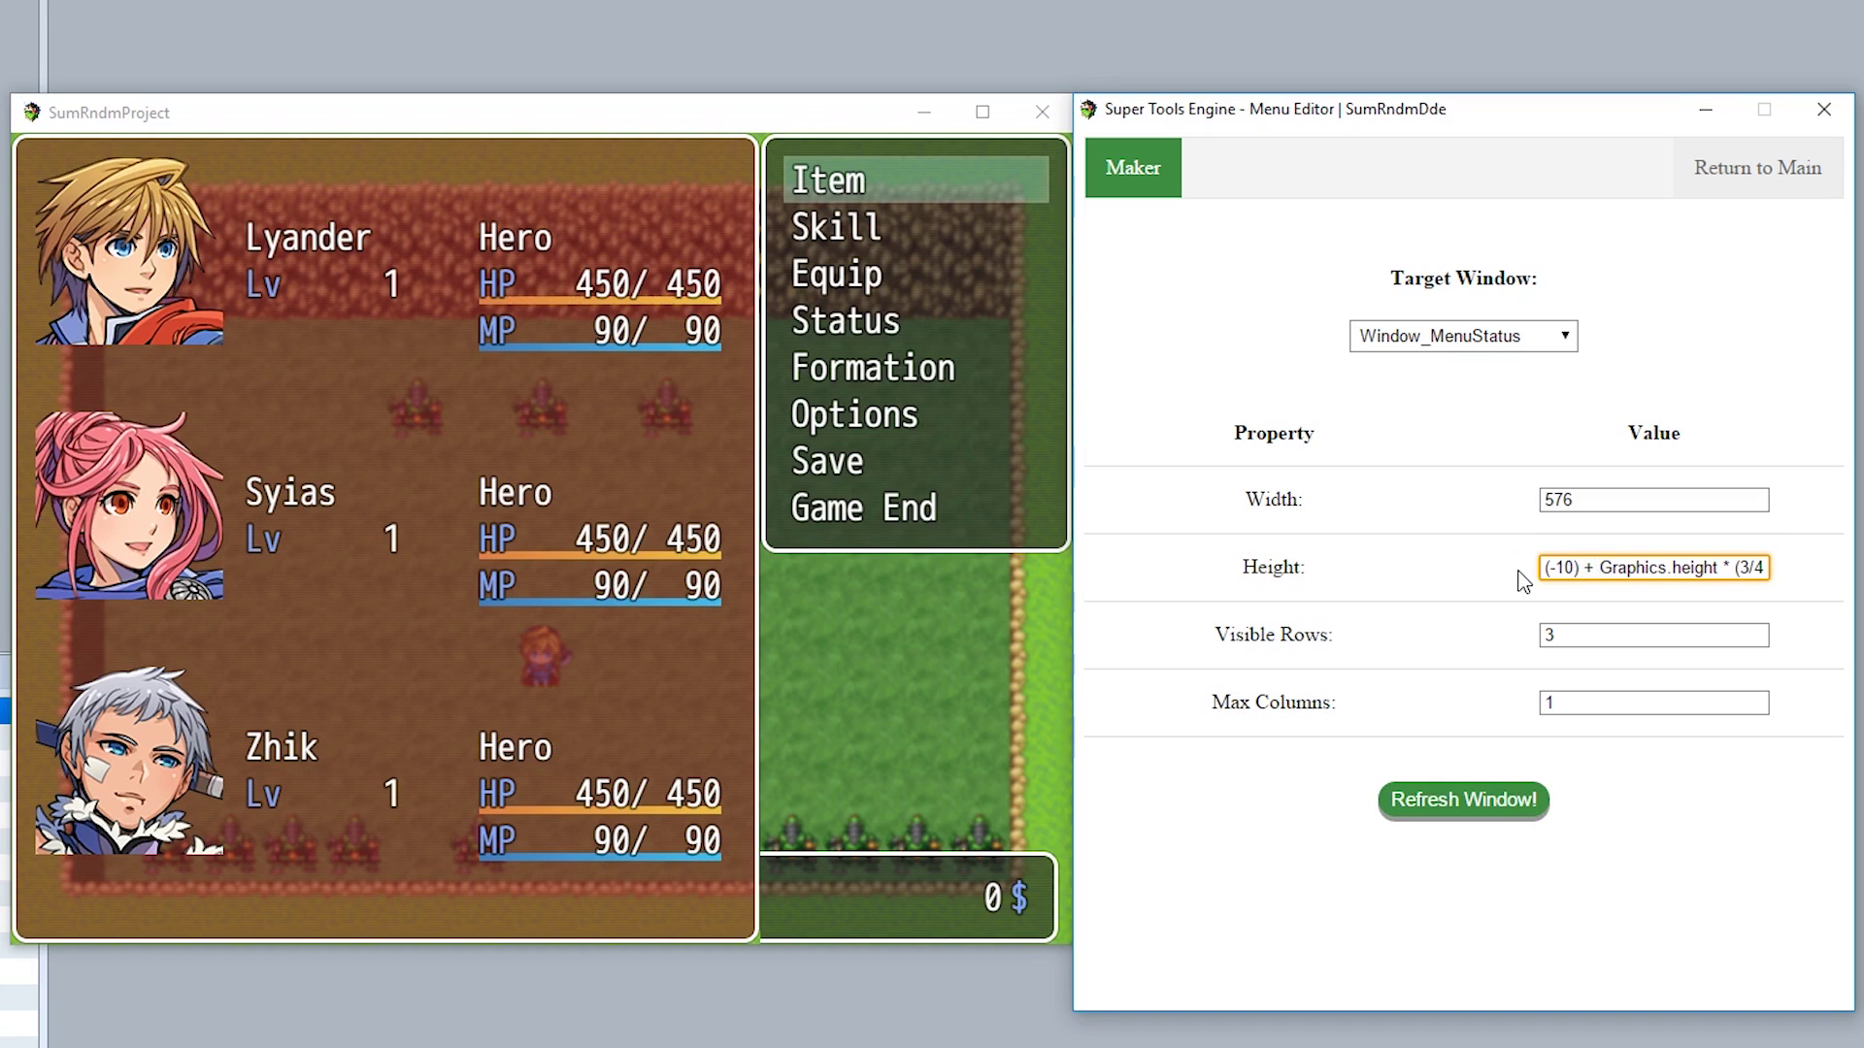
click(1511, 803)
drag(221, 330, 25, 317)
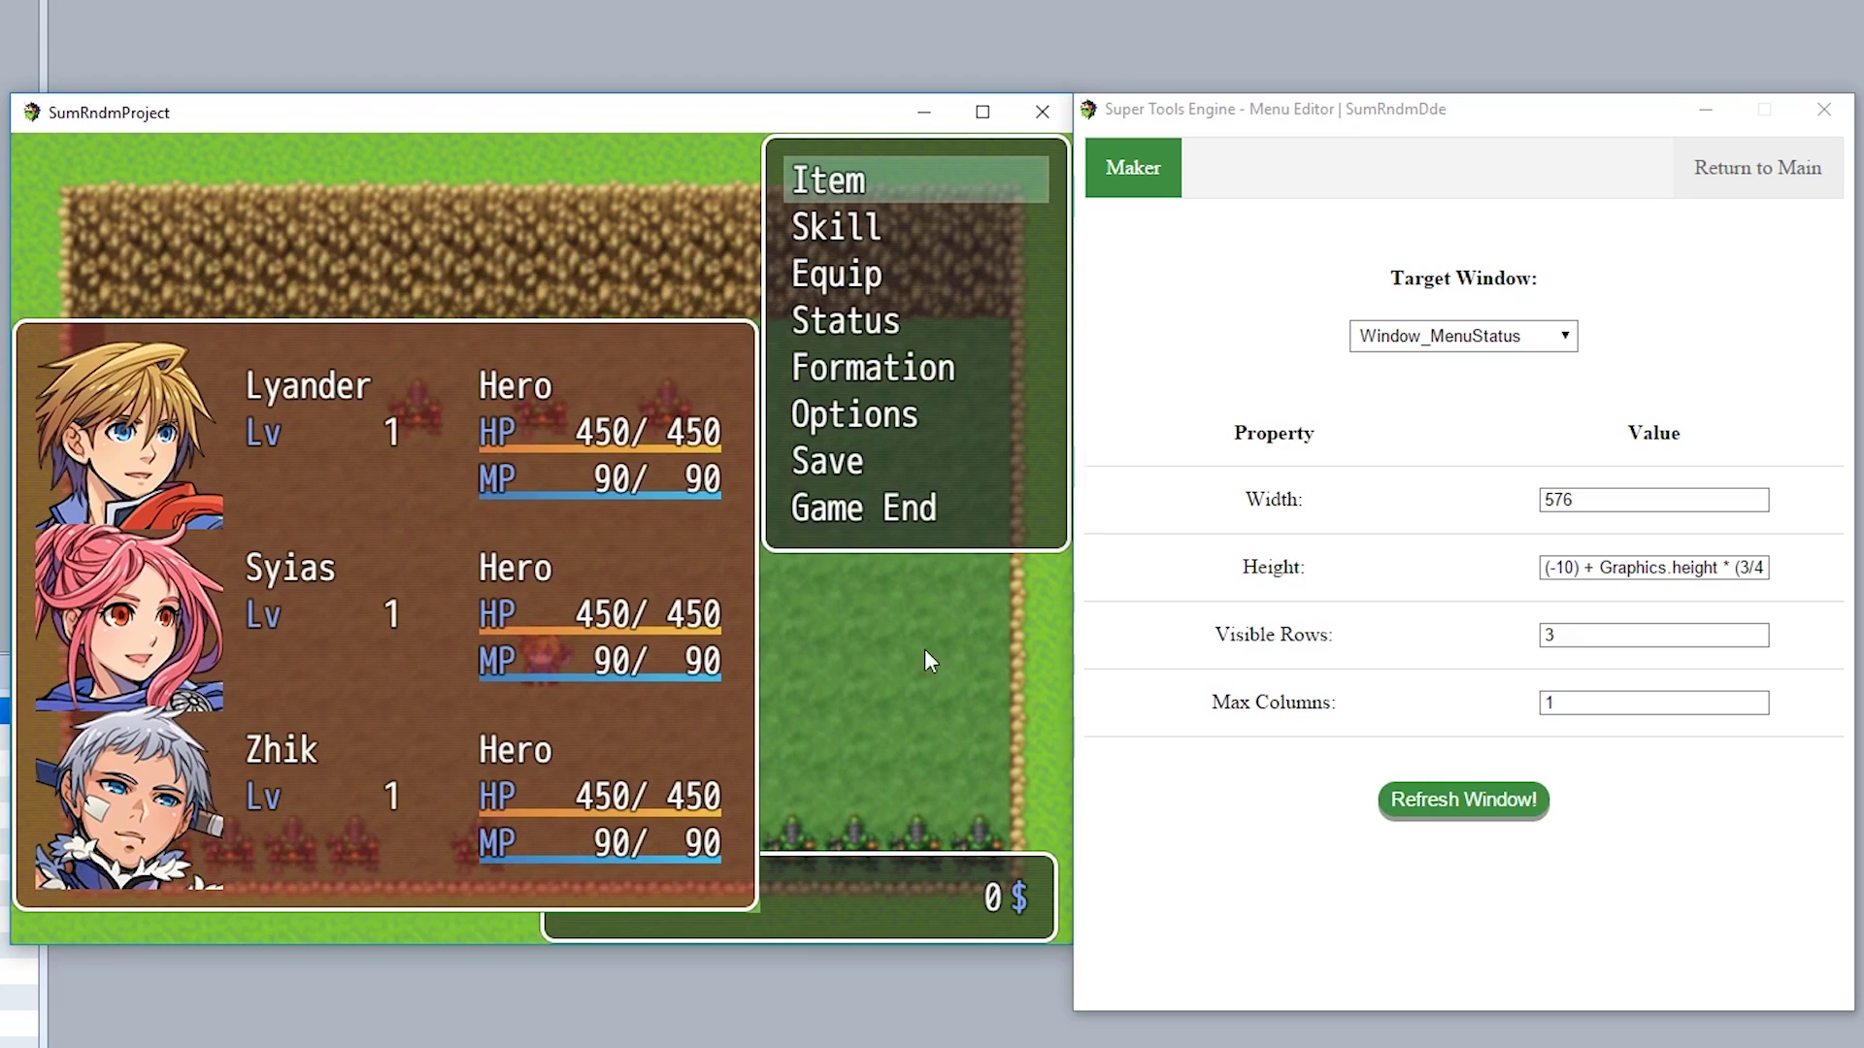
Target Window_MenuCommand and review its Width, Visible Rows, Max Columns and Text Align properties
click(1441, 337)
click(1377, 365)
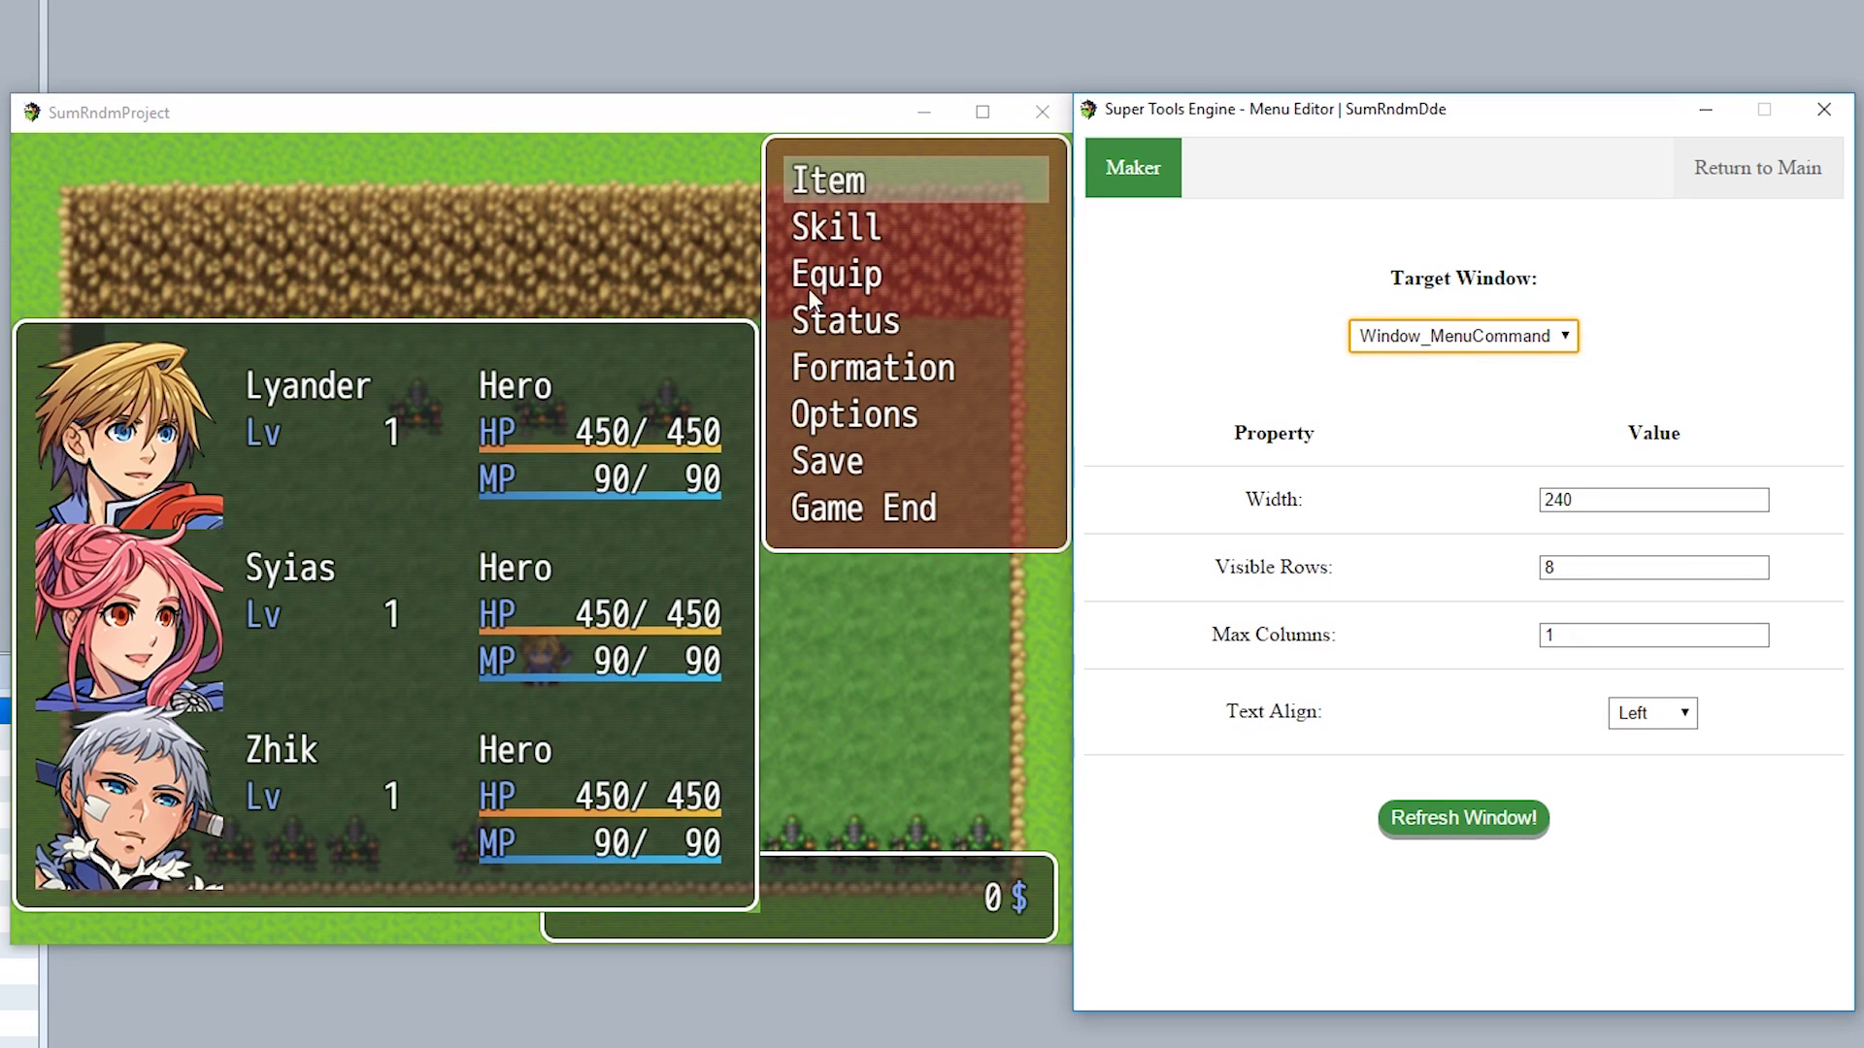
drag(1307, 502, 1248, 526)
drag(1359, 573, 1129, 570)
drag(1357, 643, 1210, 635)
drag(1325, 713, 1215, 737)
click(1344, 611)
Set Window_MenuCommand's width to Graphics.width, visible rows to 2 and max columns to 4, and refresh the window
drag(1639, 499, 1453, 508)
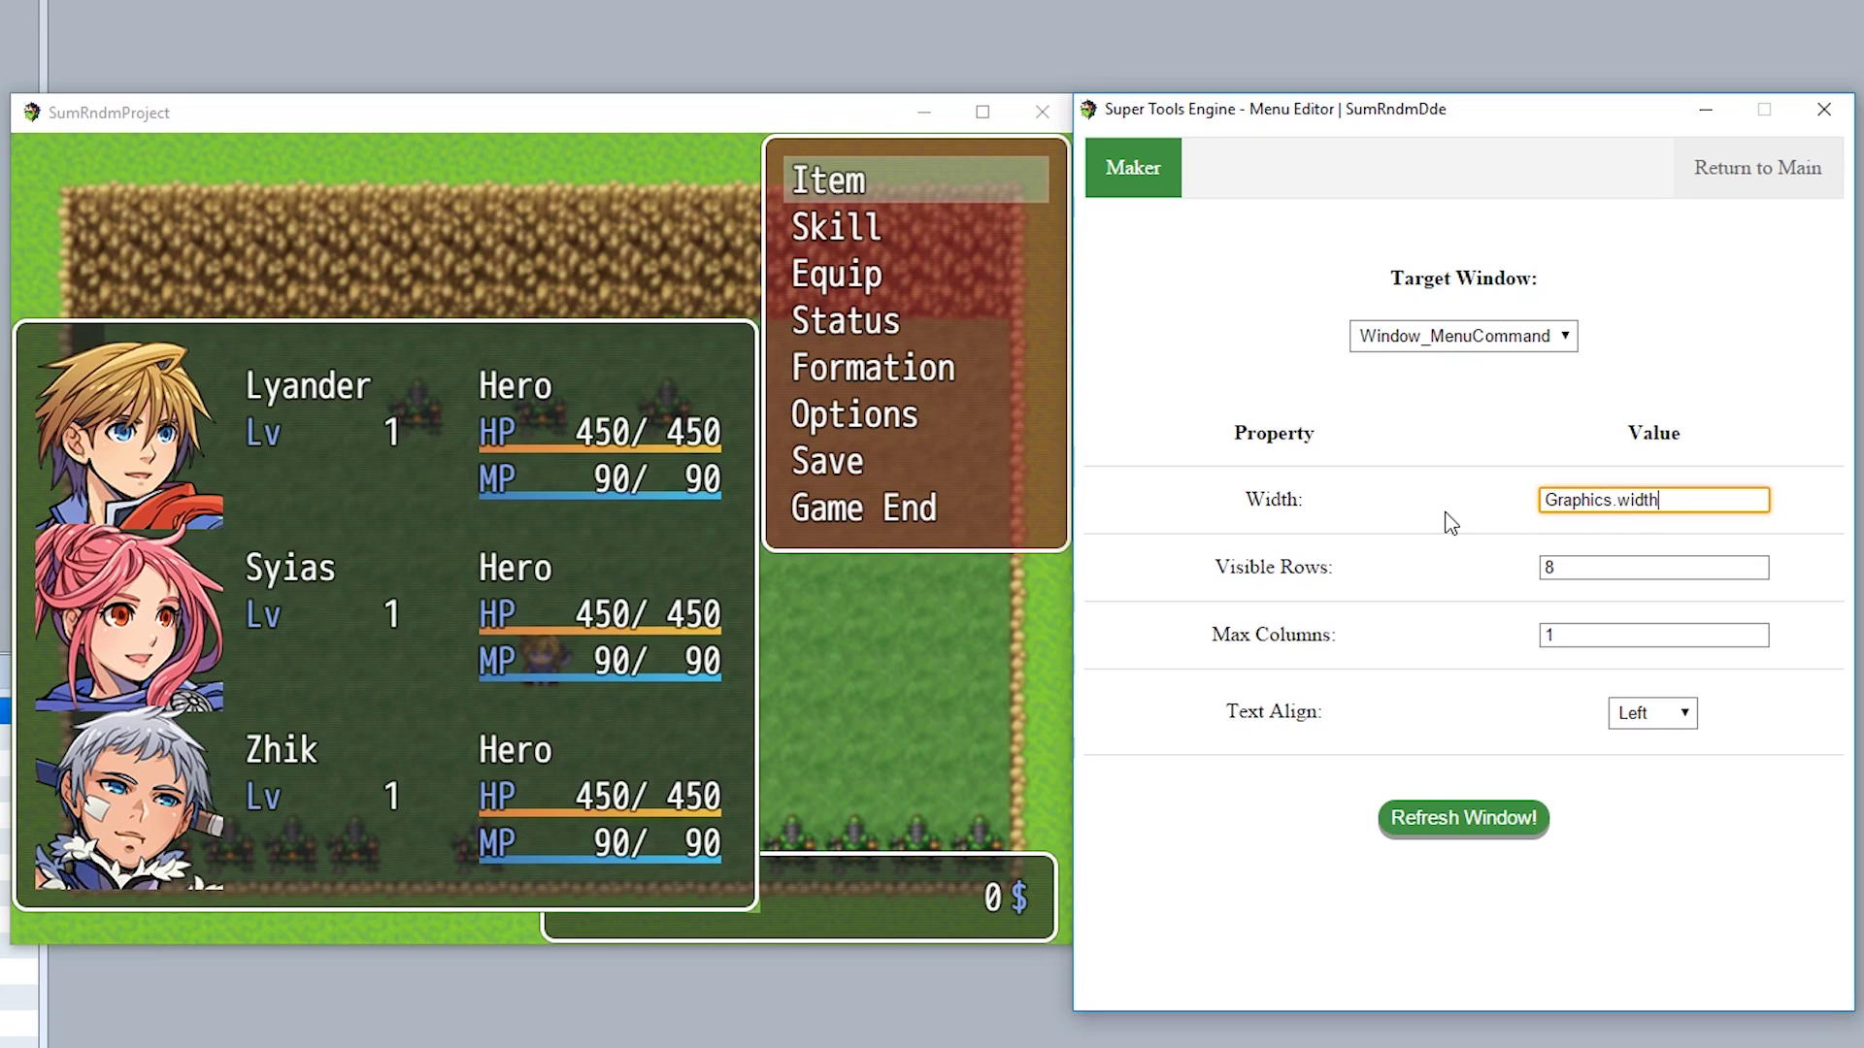
drag(1617, 577, 1434, 587)
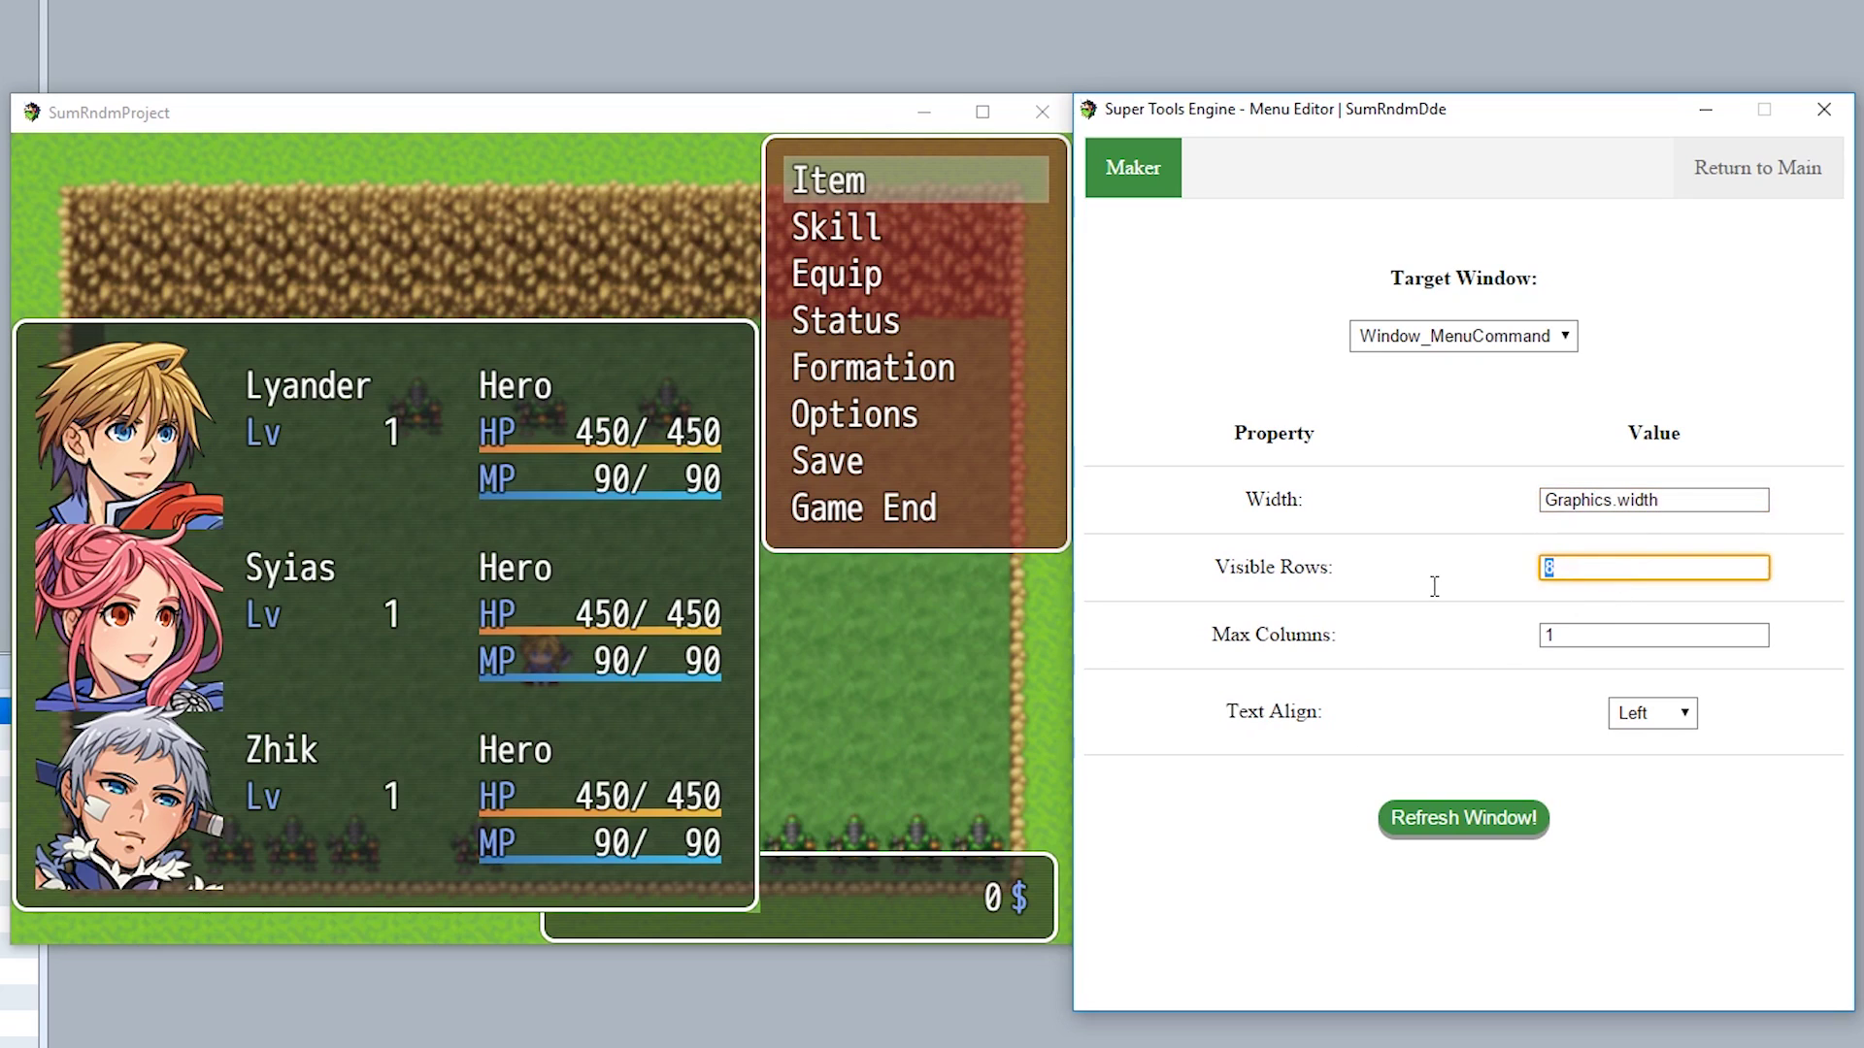
text(2)
drag(1604, 636, 1396, 637)
text(4)
click(1461, 818)
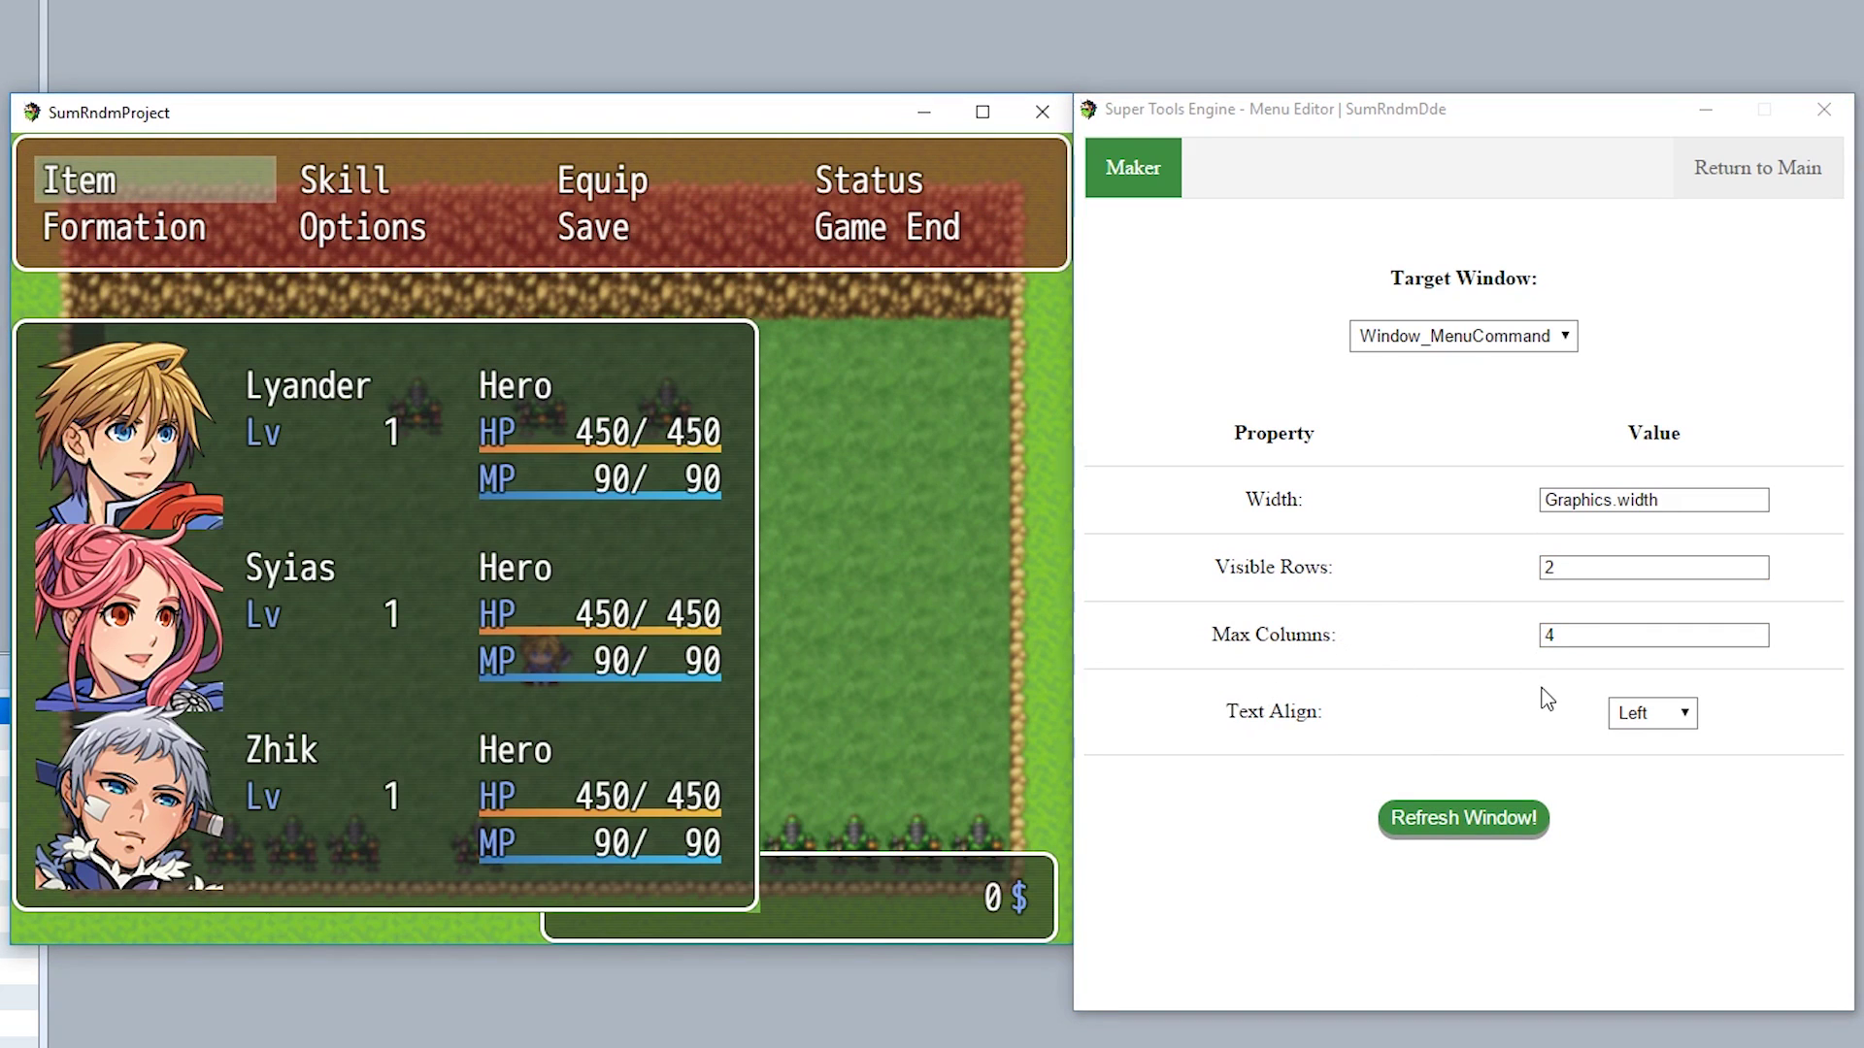
Change Window_MenuCommand's text alignment to Center and refresh the window
click(1650, 713)
click(1646, 766)
click(1482, 821)
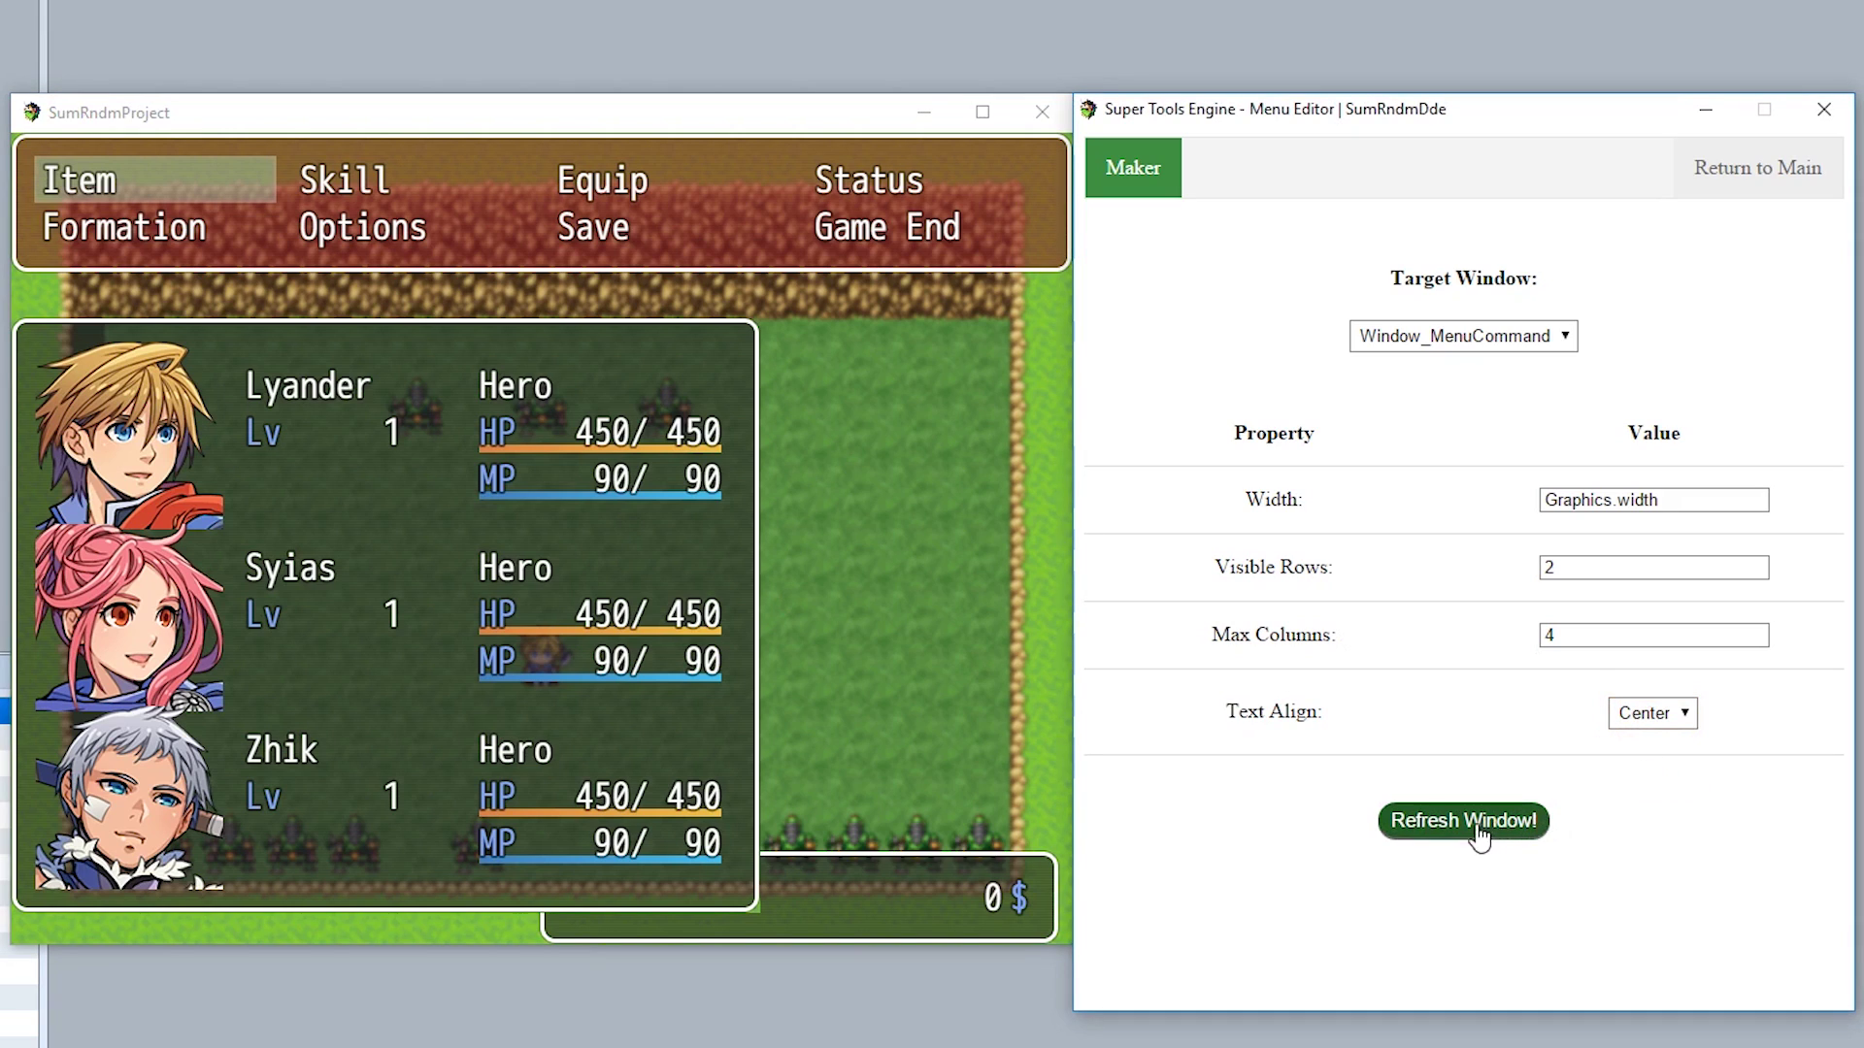
Set Window_Gold's width to 240, refresh it and place it in the game screen's lower-right corner
click(1459, 342)
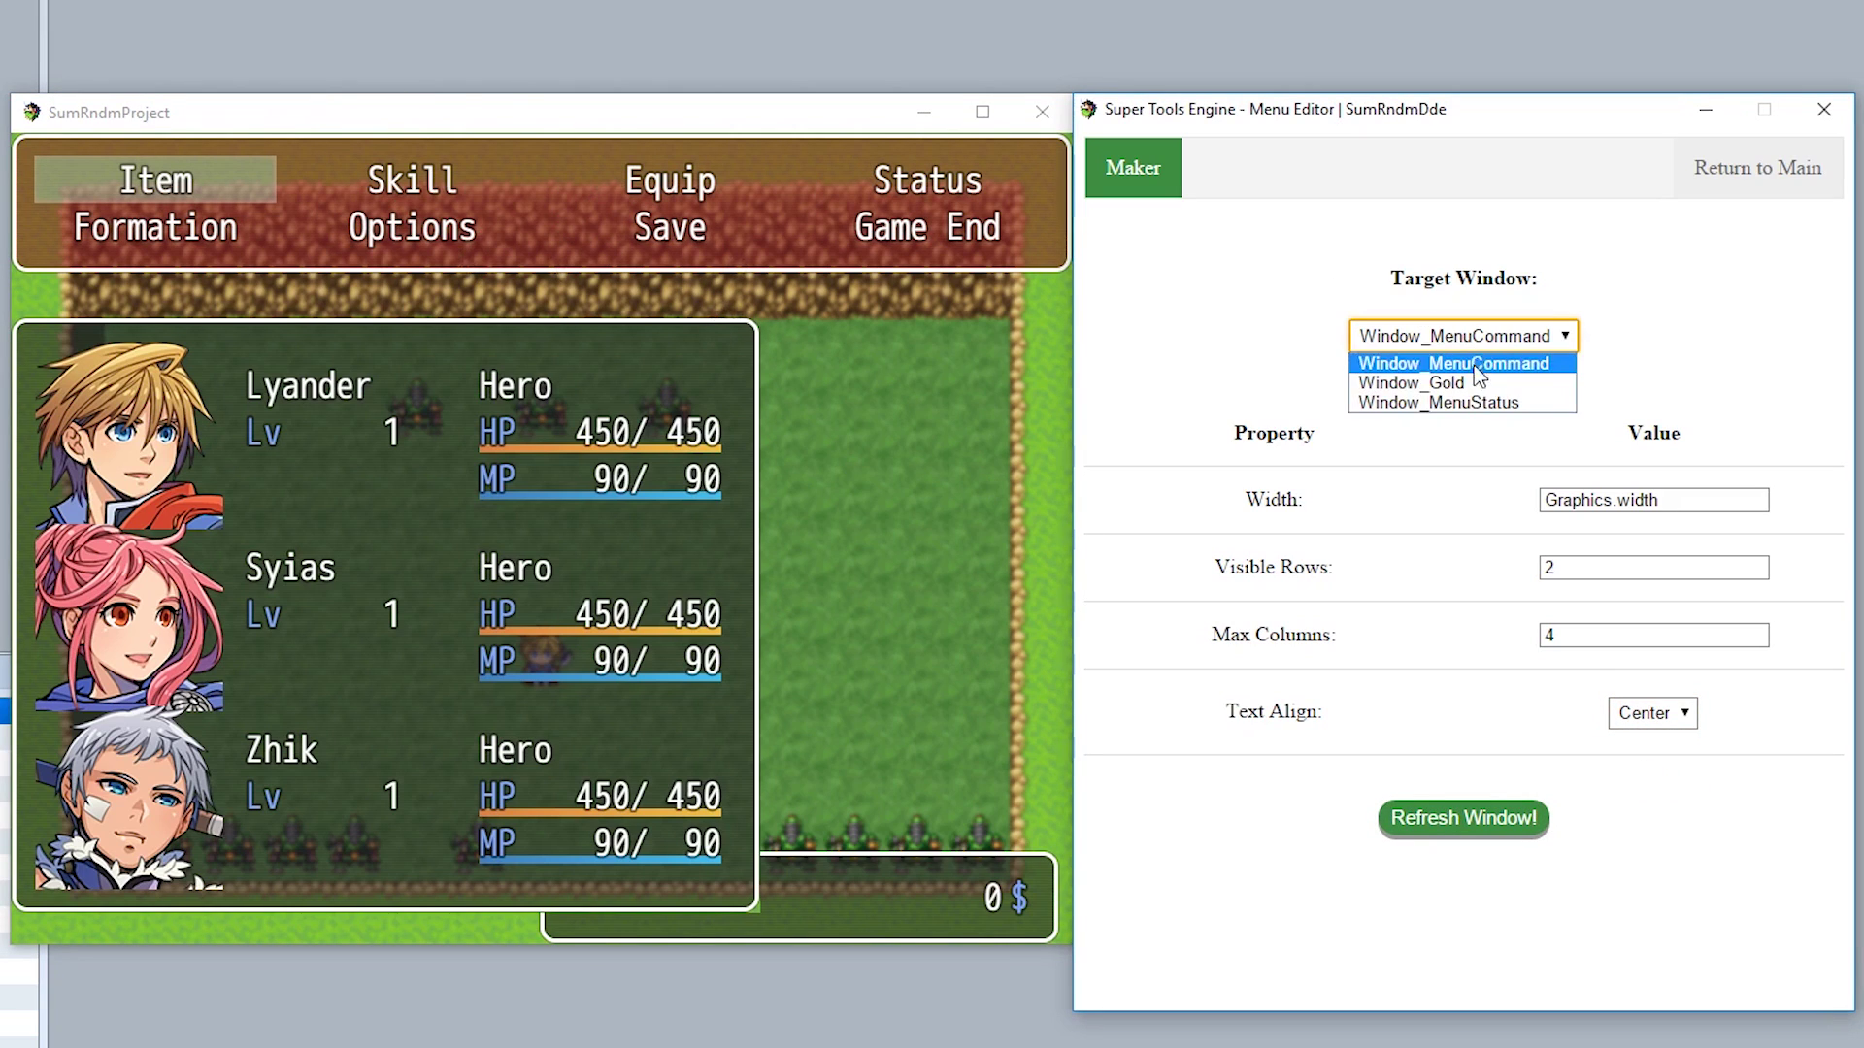
click(1461, 381)
double_click(1597, 499)
text(240)
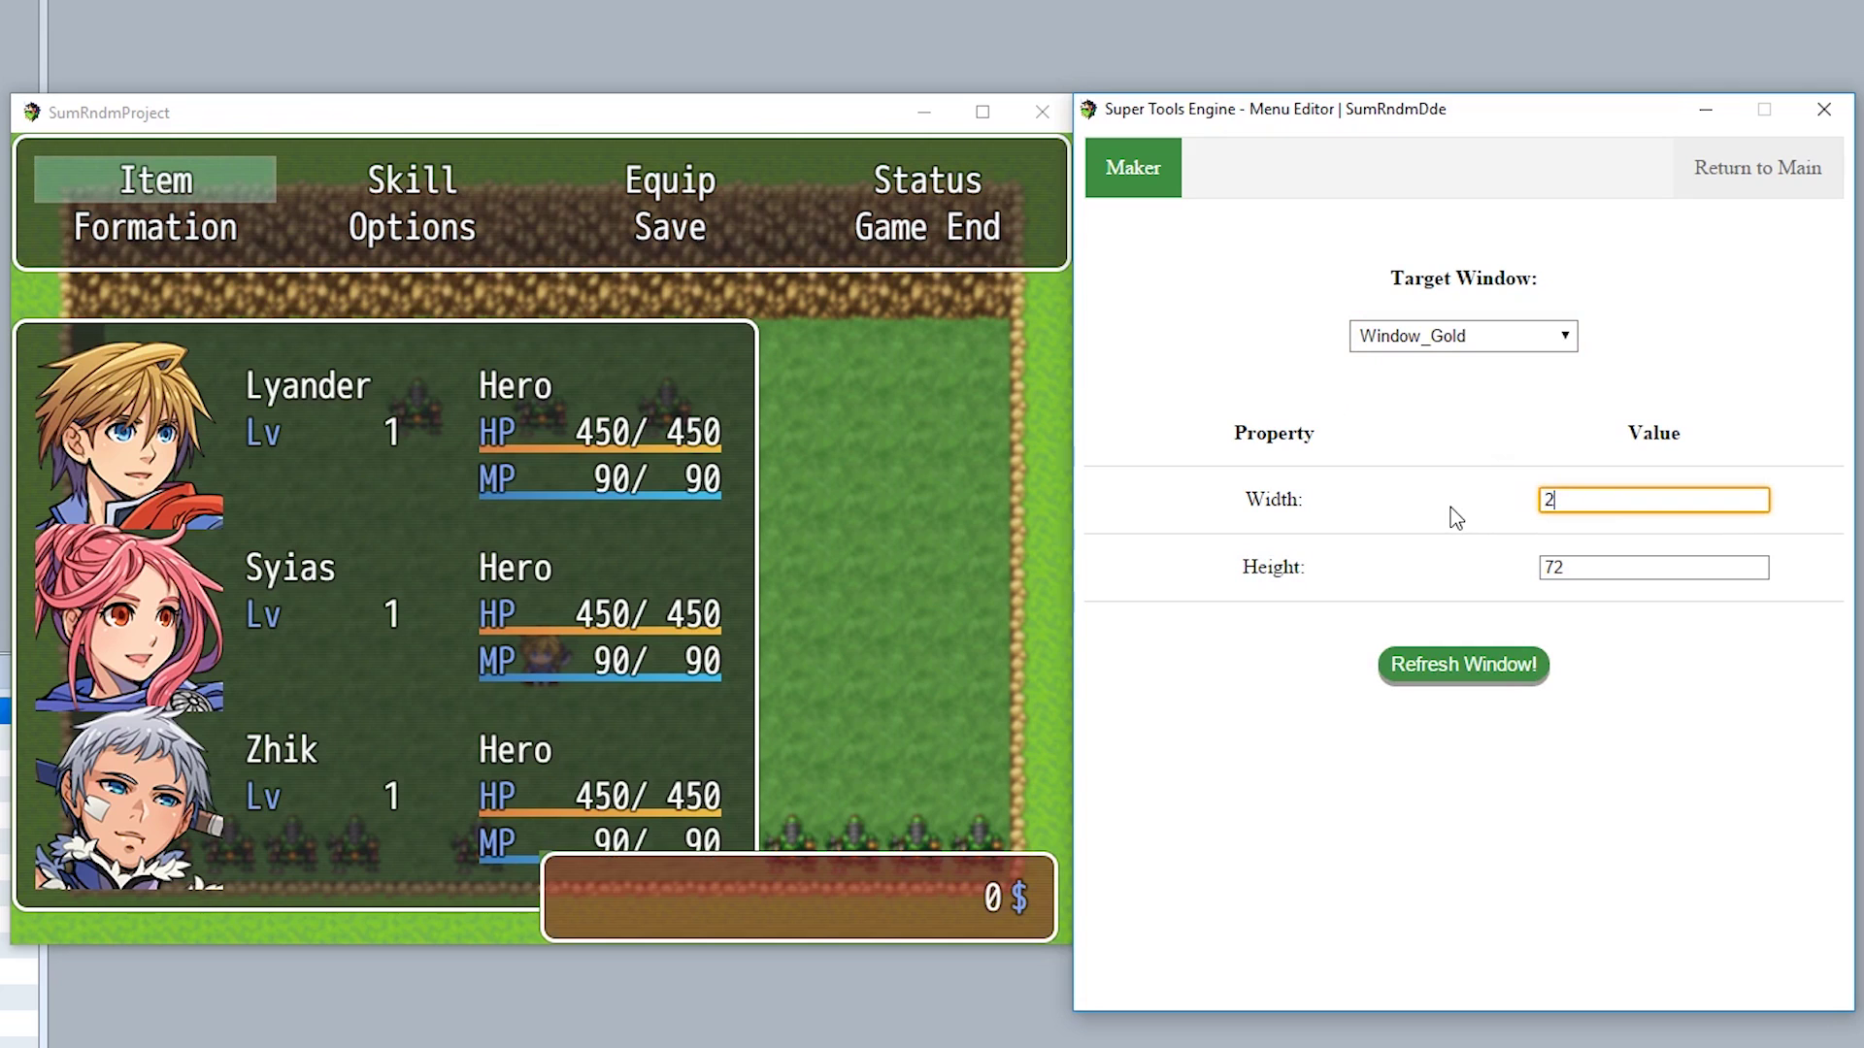
click(1514, 676)
drag(545, 856, 765, 852)
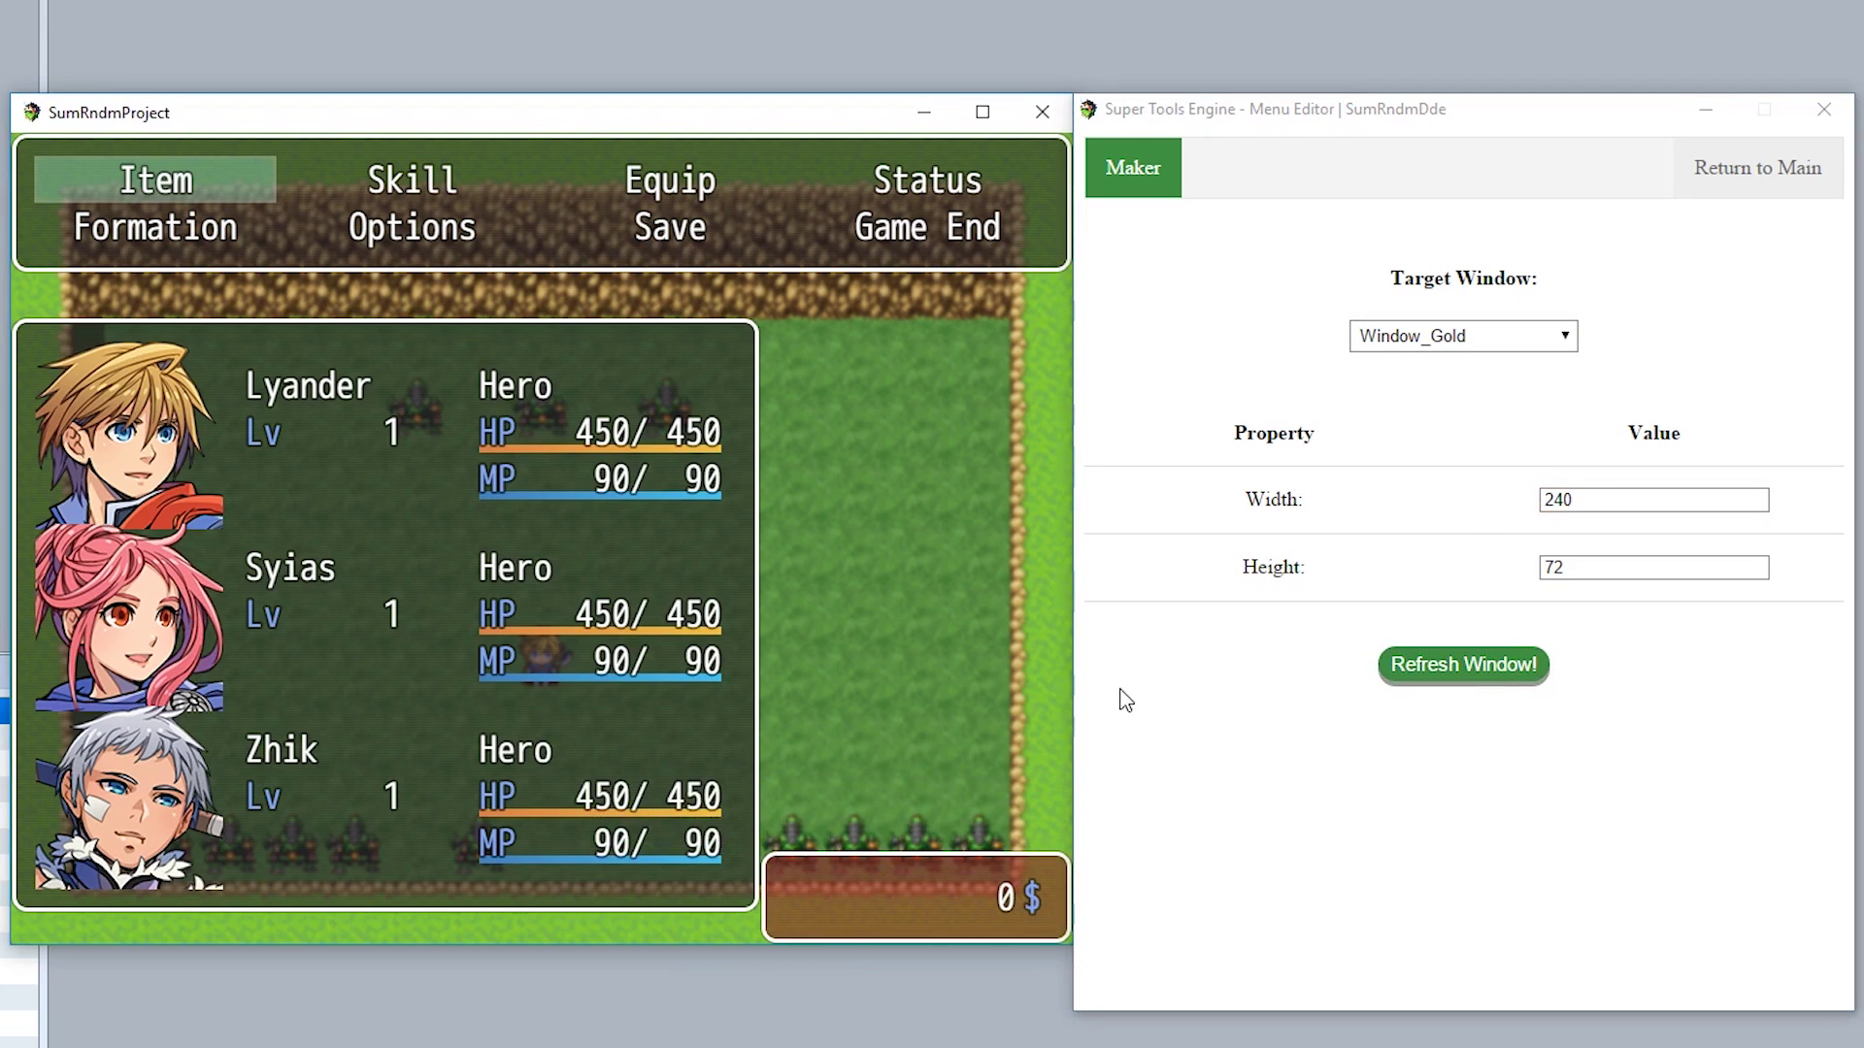
Move Window_MenuStatus to the game screen's lower-left corner and return to the main tool kit
click(1463, 336)
click(1446, 406)
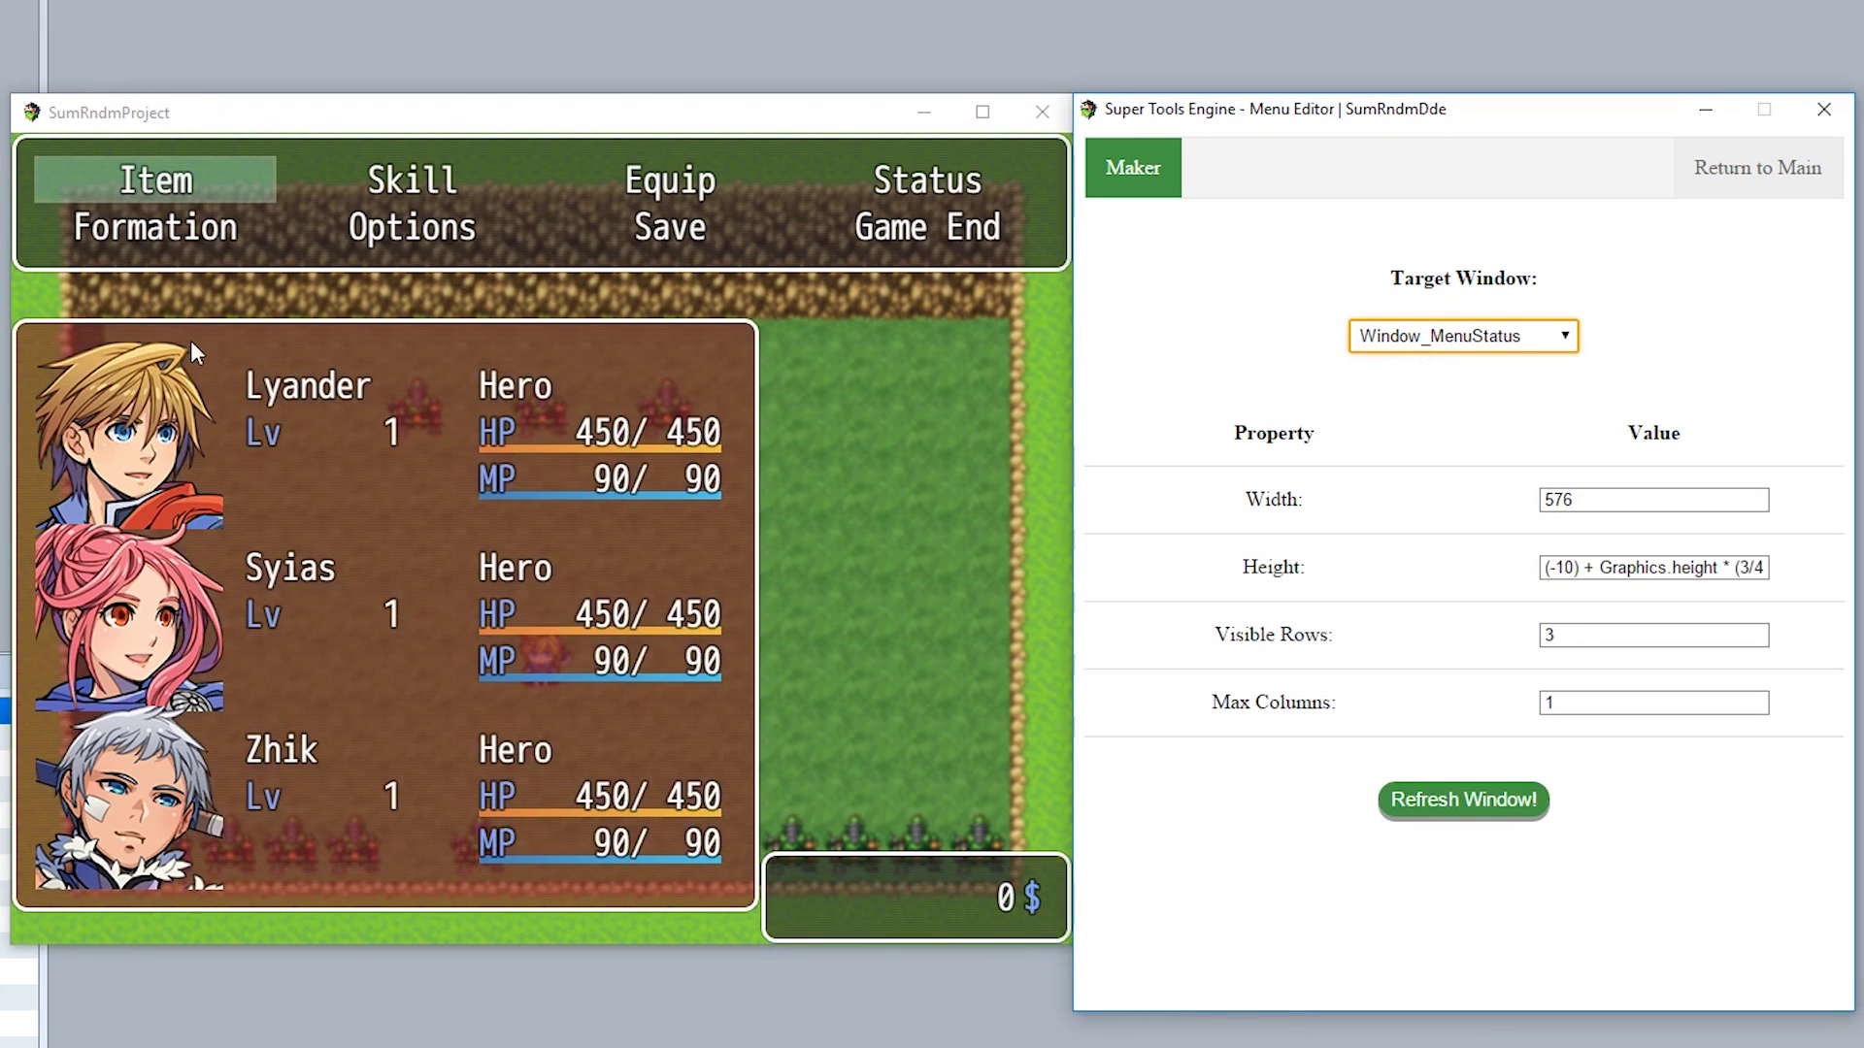
drag(49, 334, 0, 356)
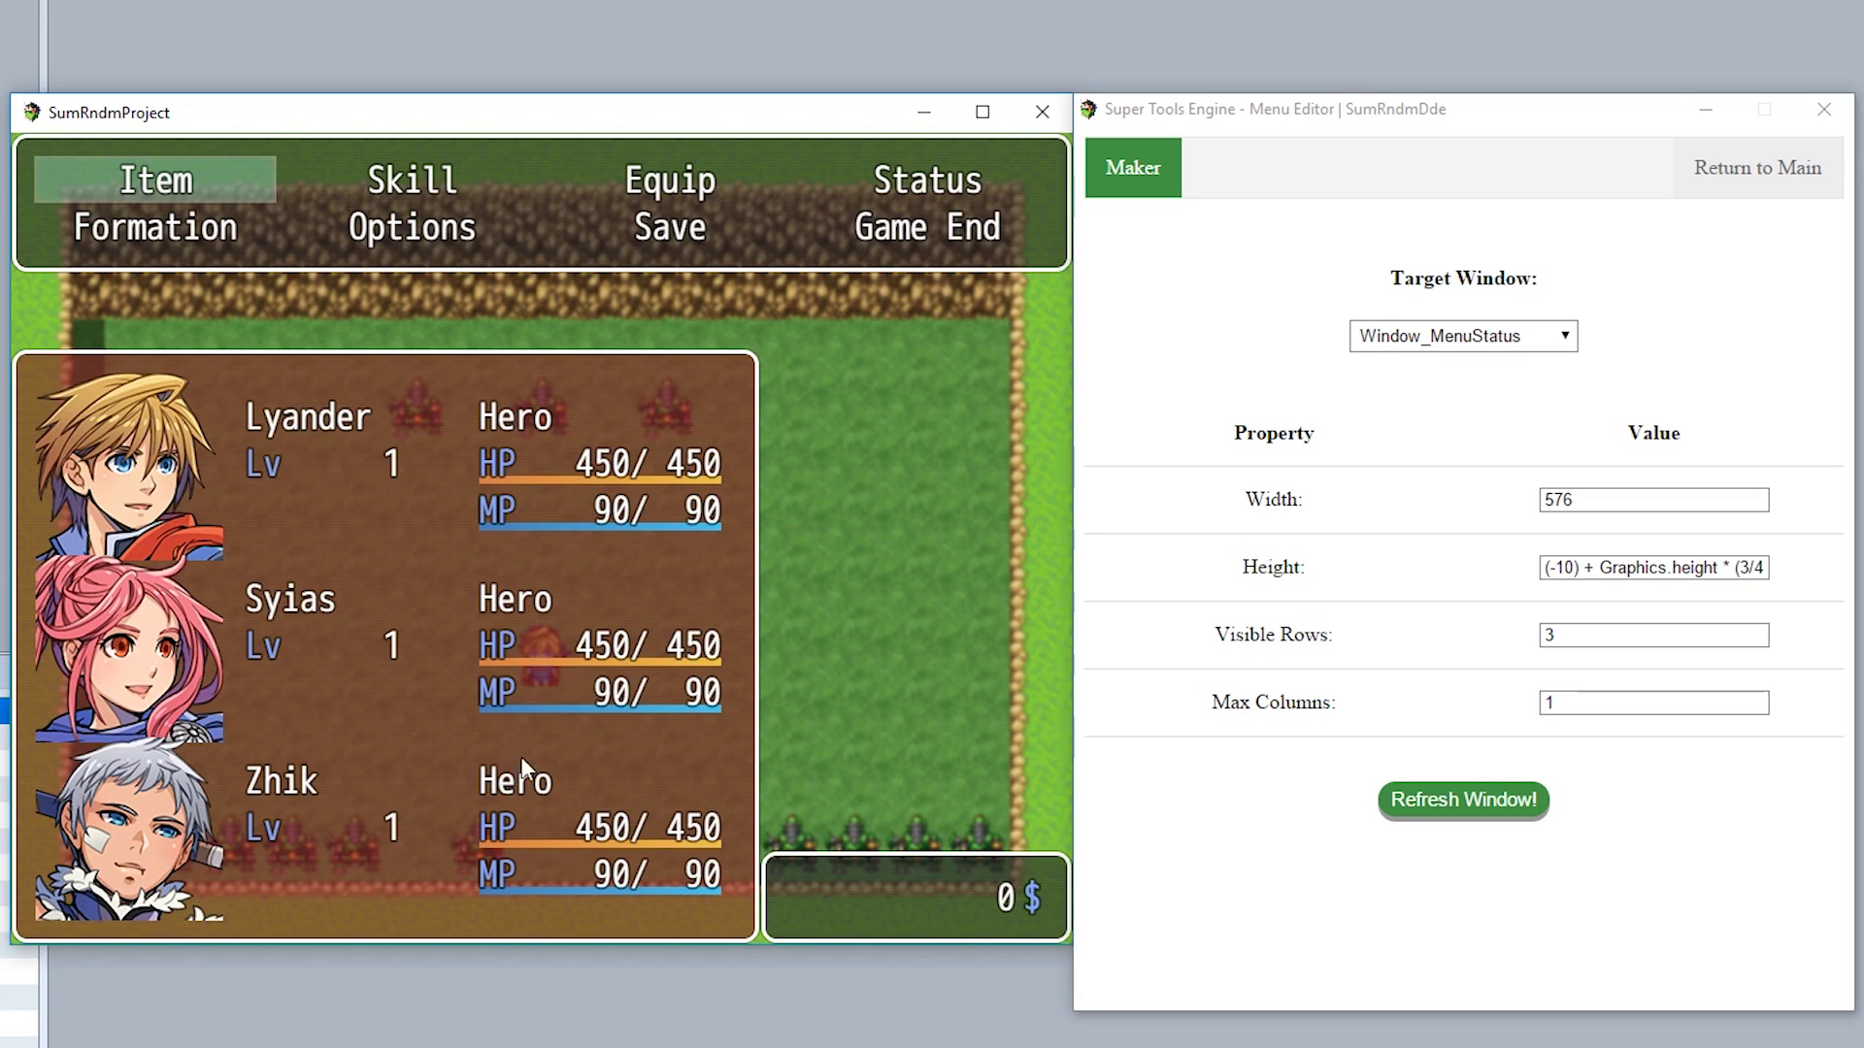
click(1751, 193)
Try the Equip command in the new menu layout and browse the party members down to the last one
drag(464, 197, 703, 194)
click(680, 195)
click(447, 495)
right_click(342, 590)
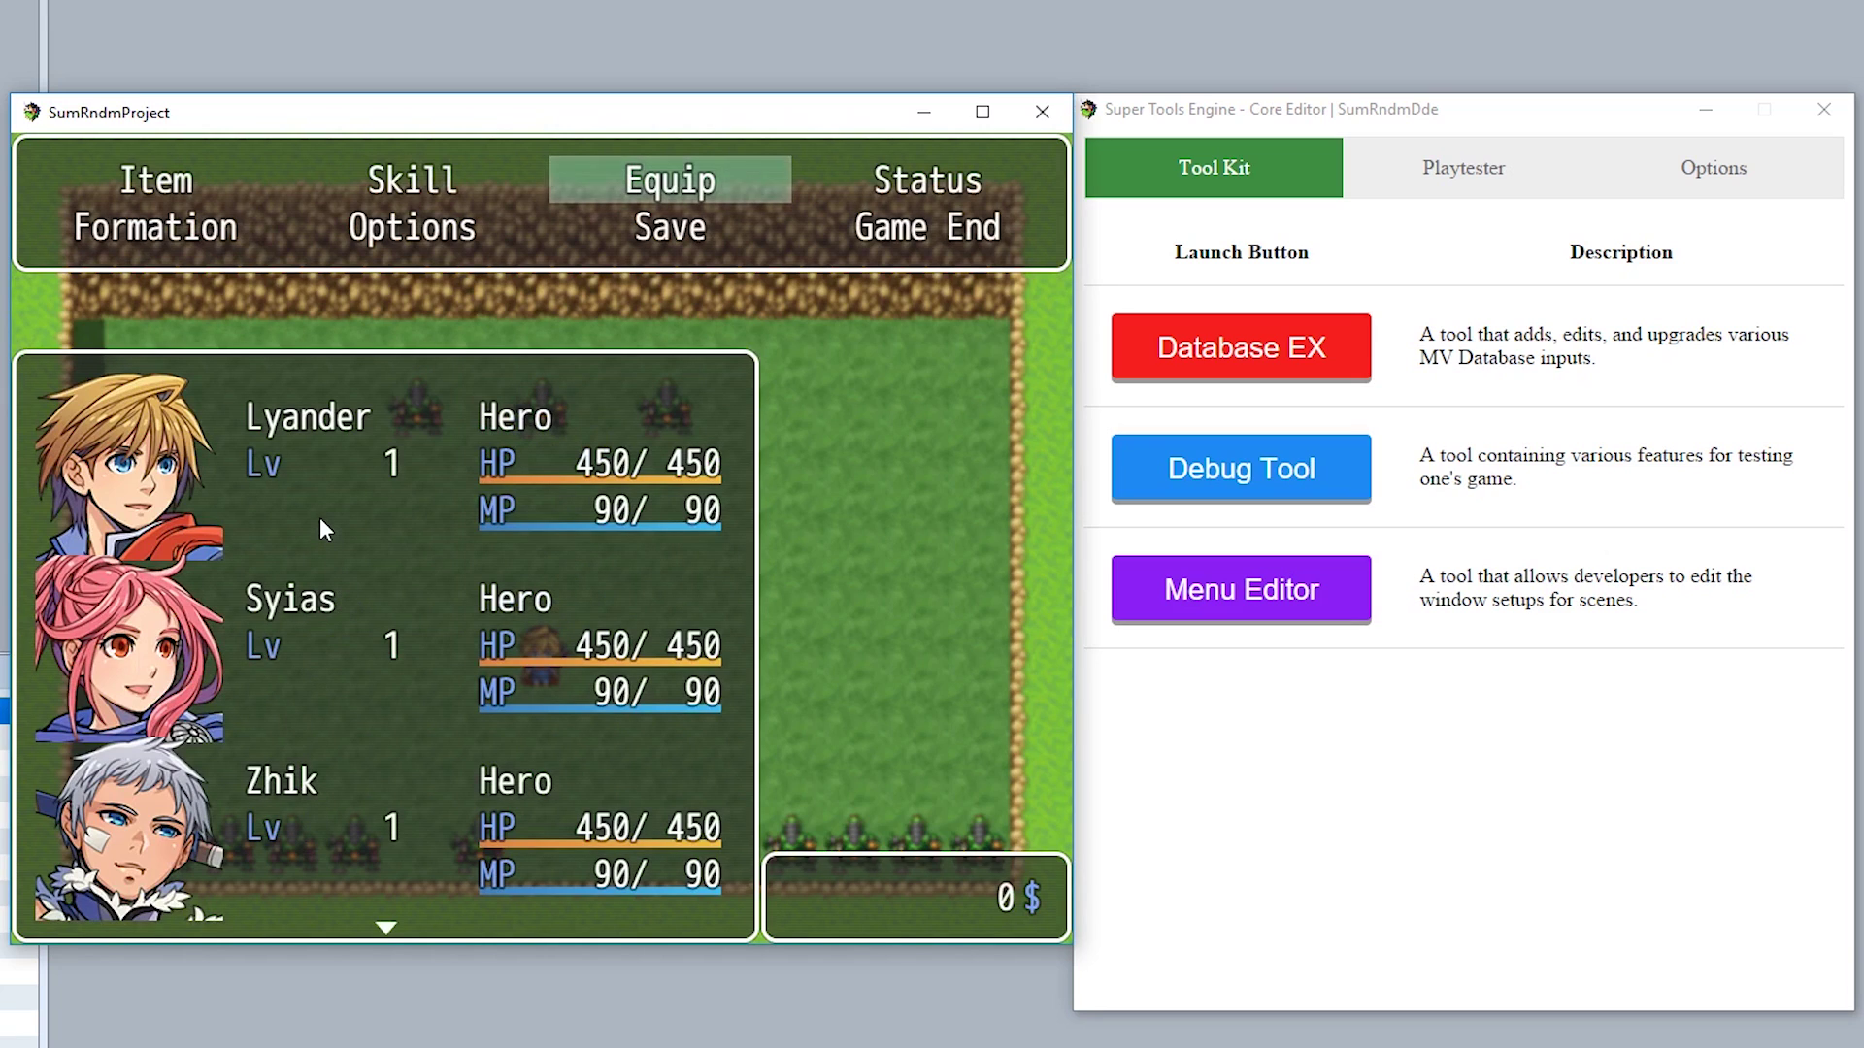
click(664, 197)
scroll(351, 670, down, 1)
click(353, 824)
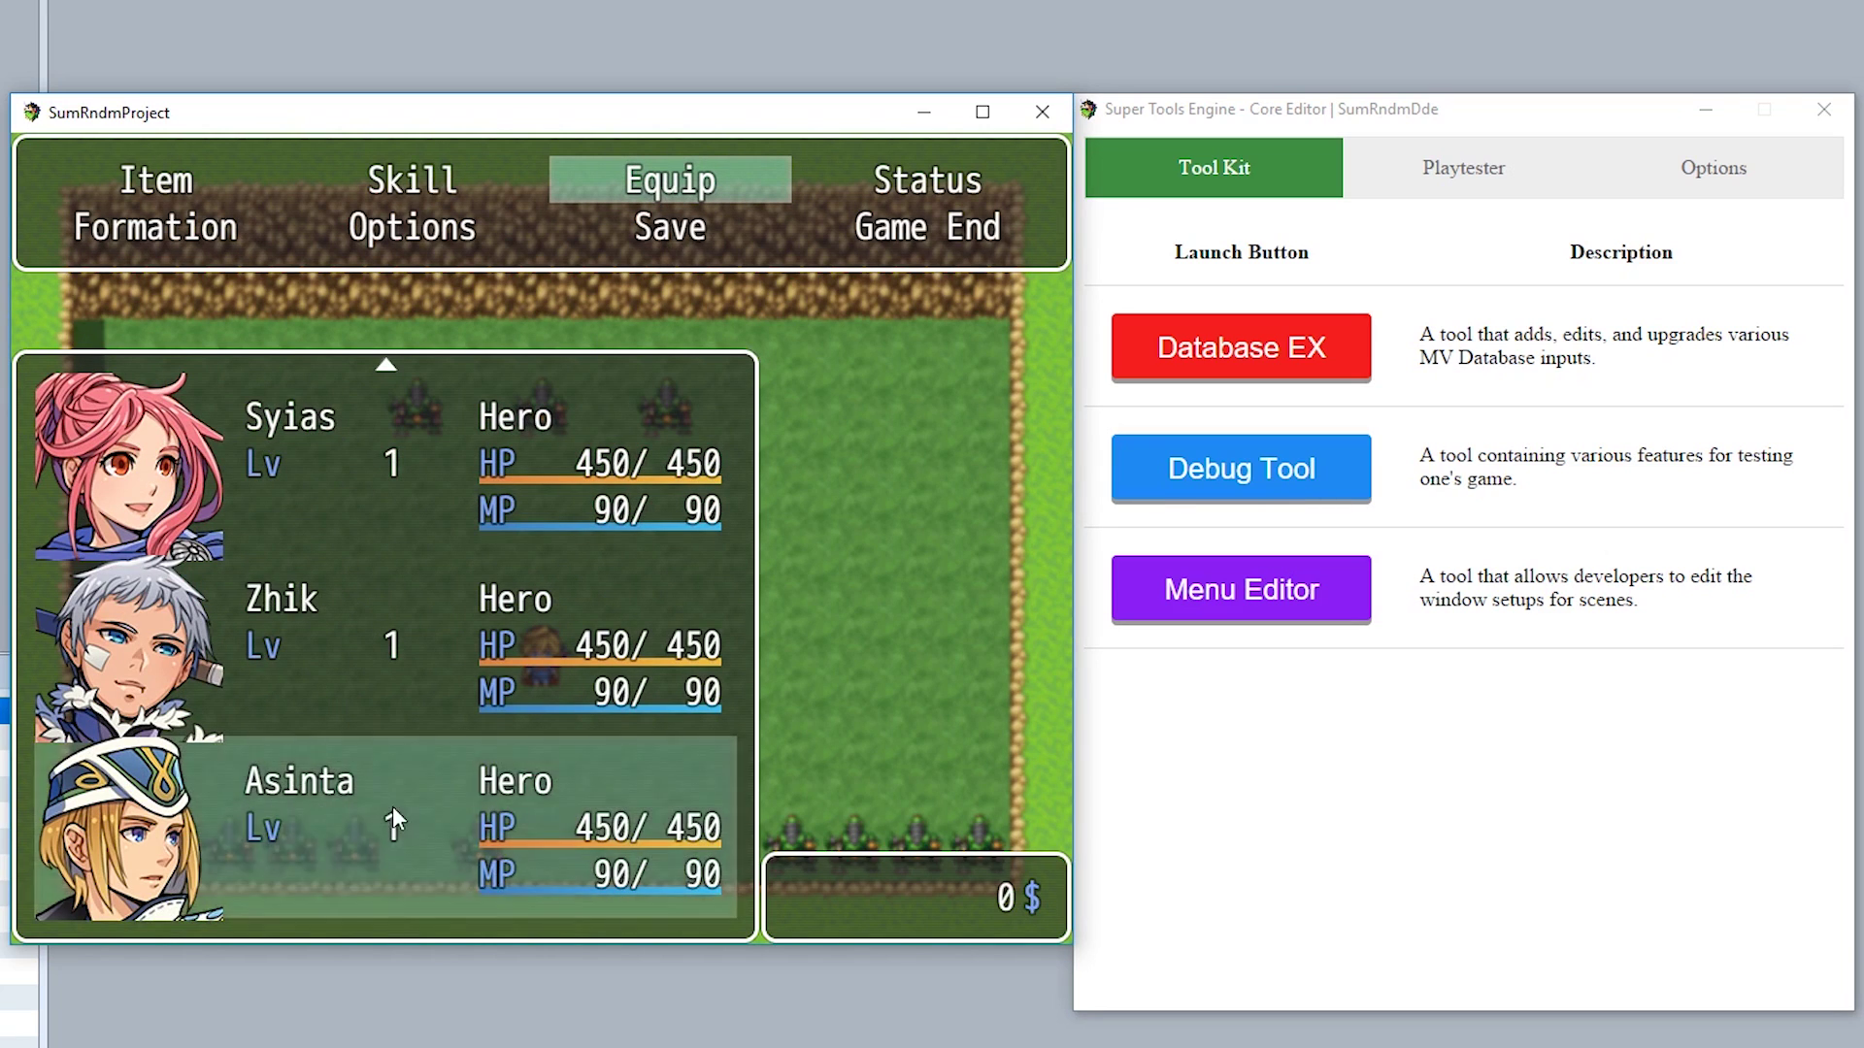
click(353, 824)
right_click(321, 540)
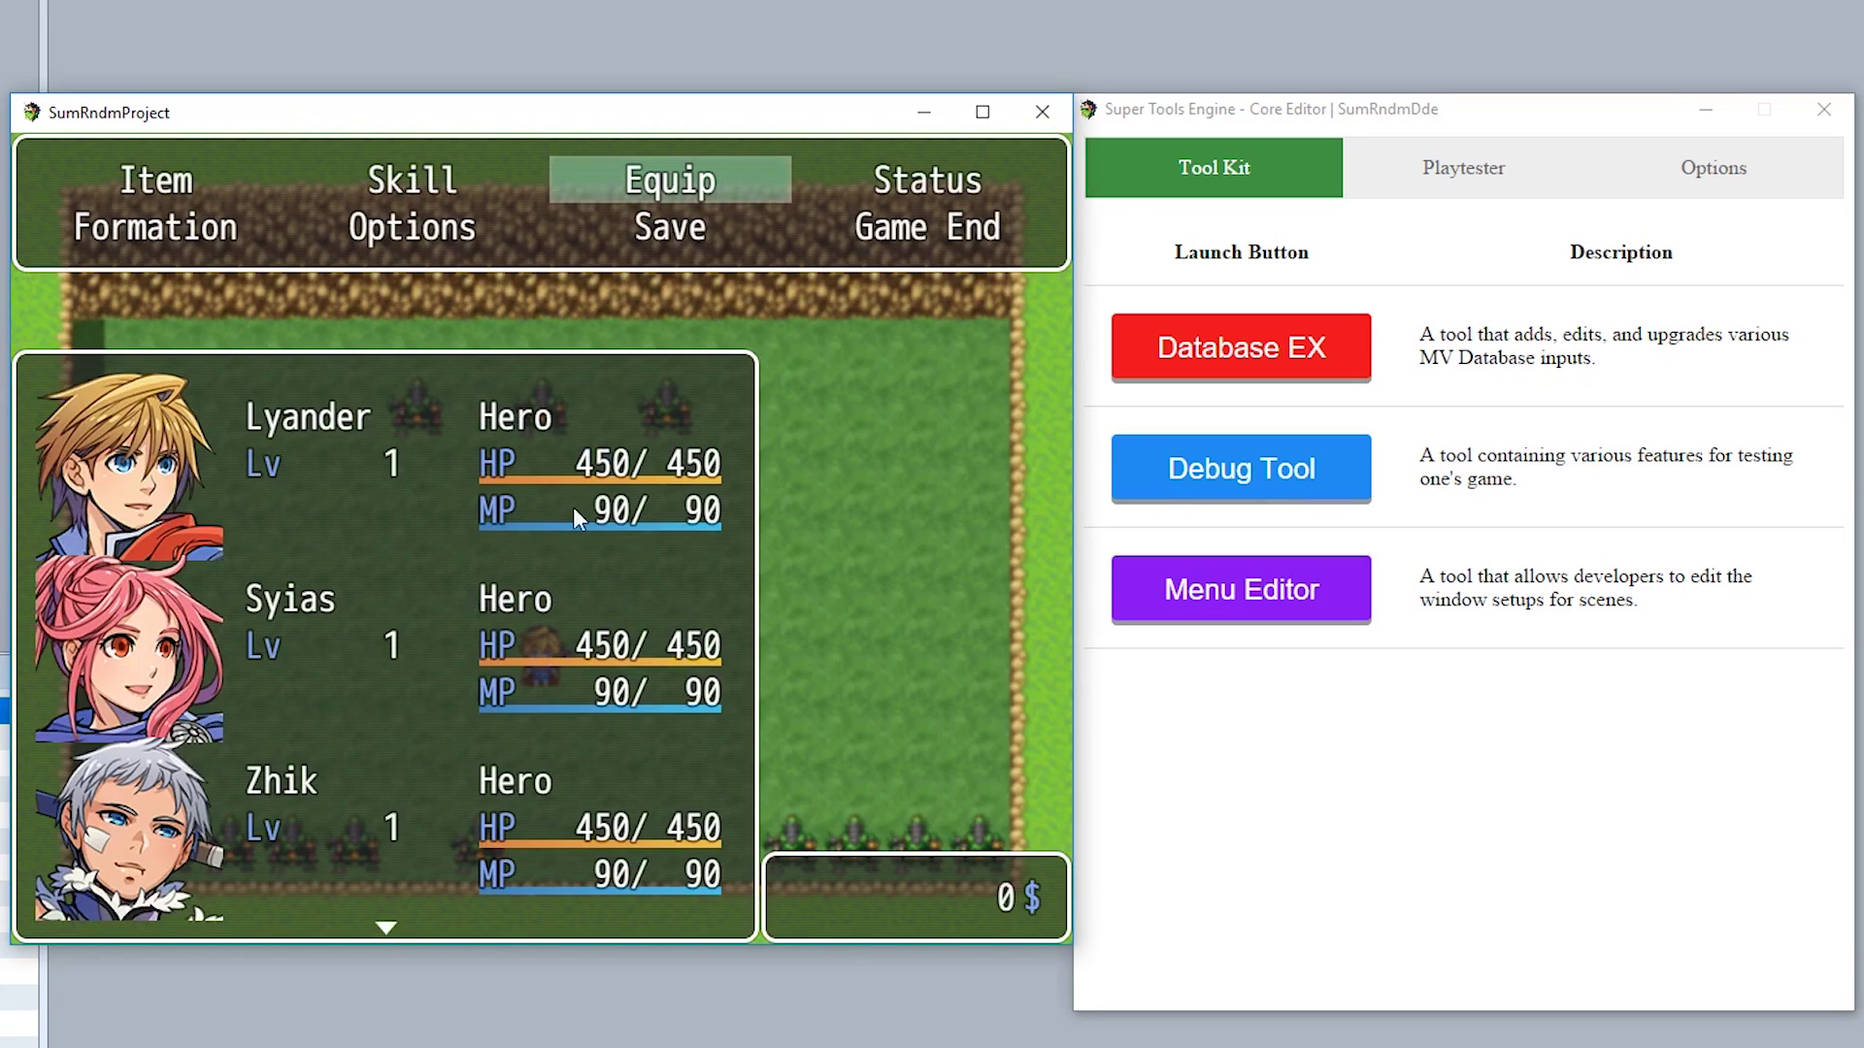
Leave the game menu and walk the party around the map
right_click(934, 388)
click(886, 656)
click(840, 481)
click(583, 600)
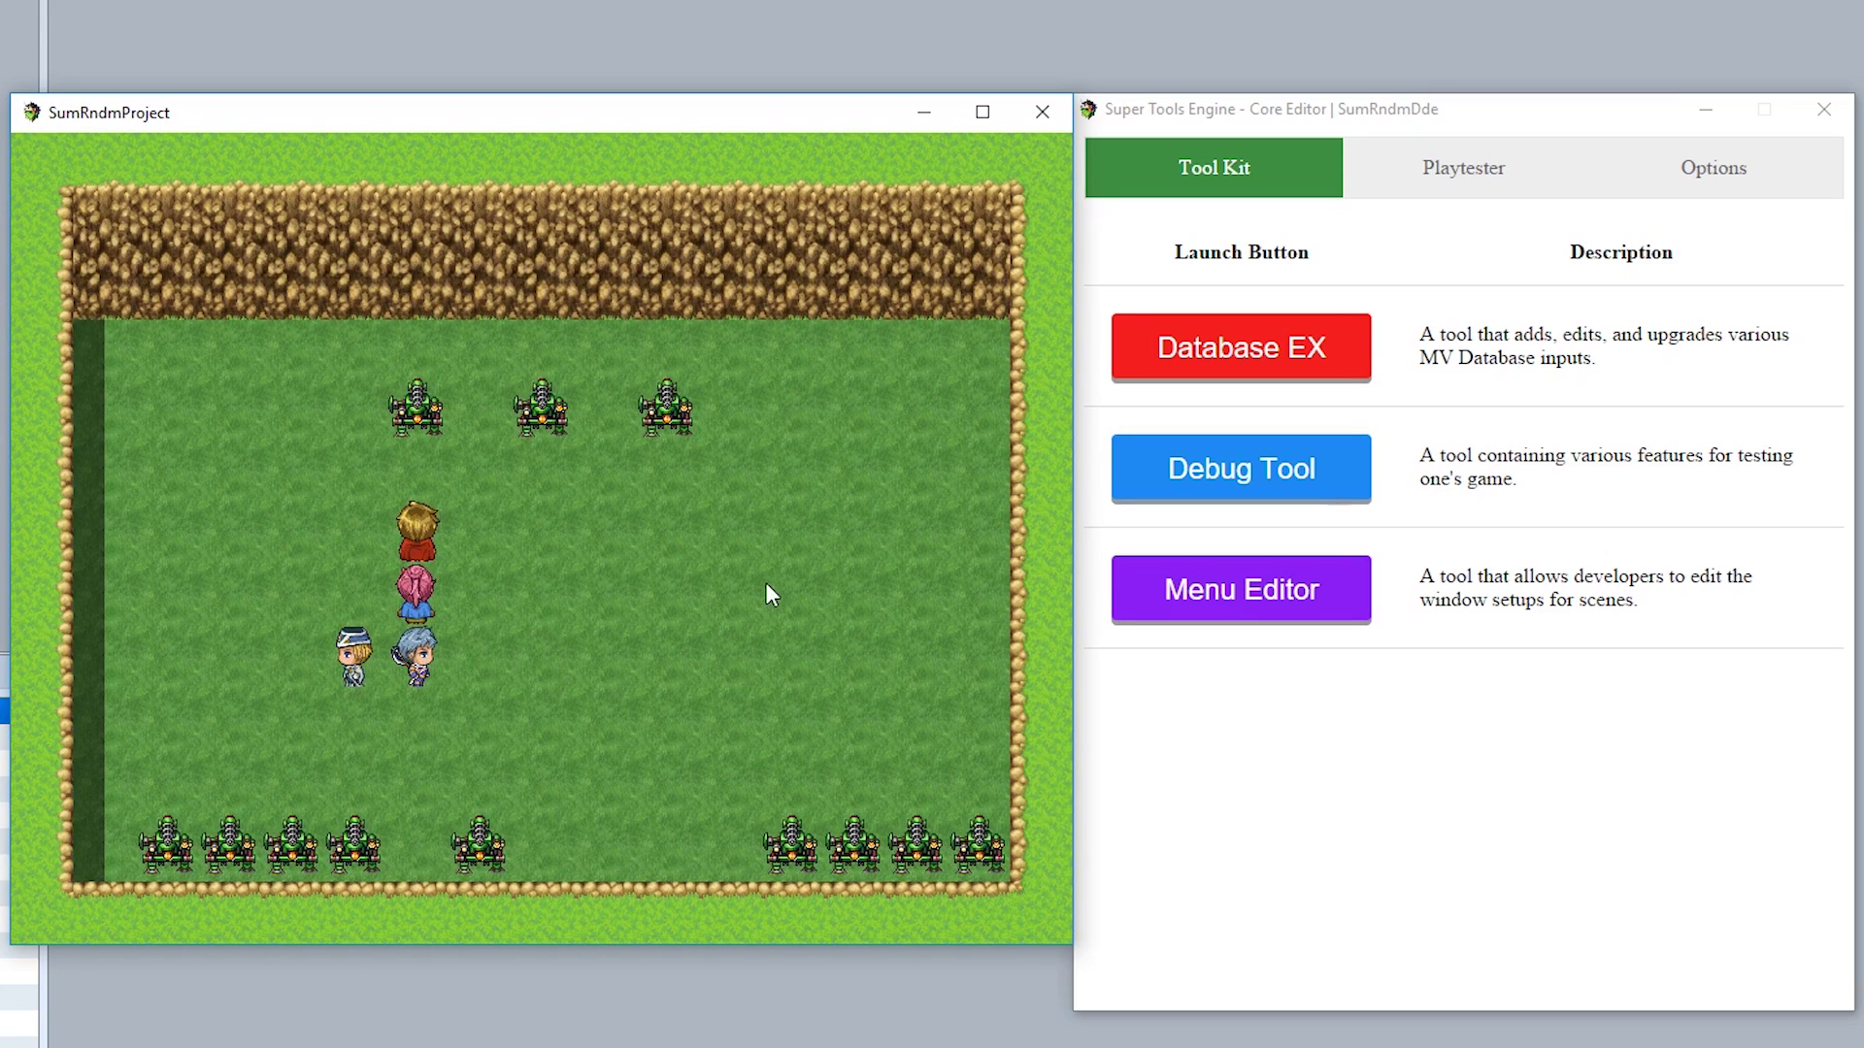
click(787, 596)
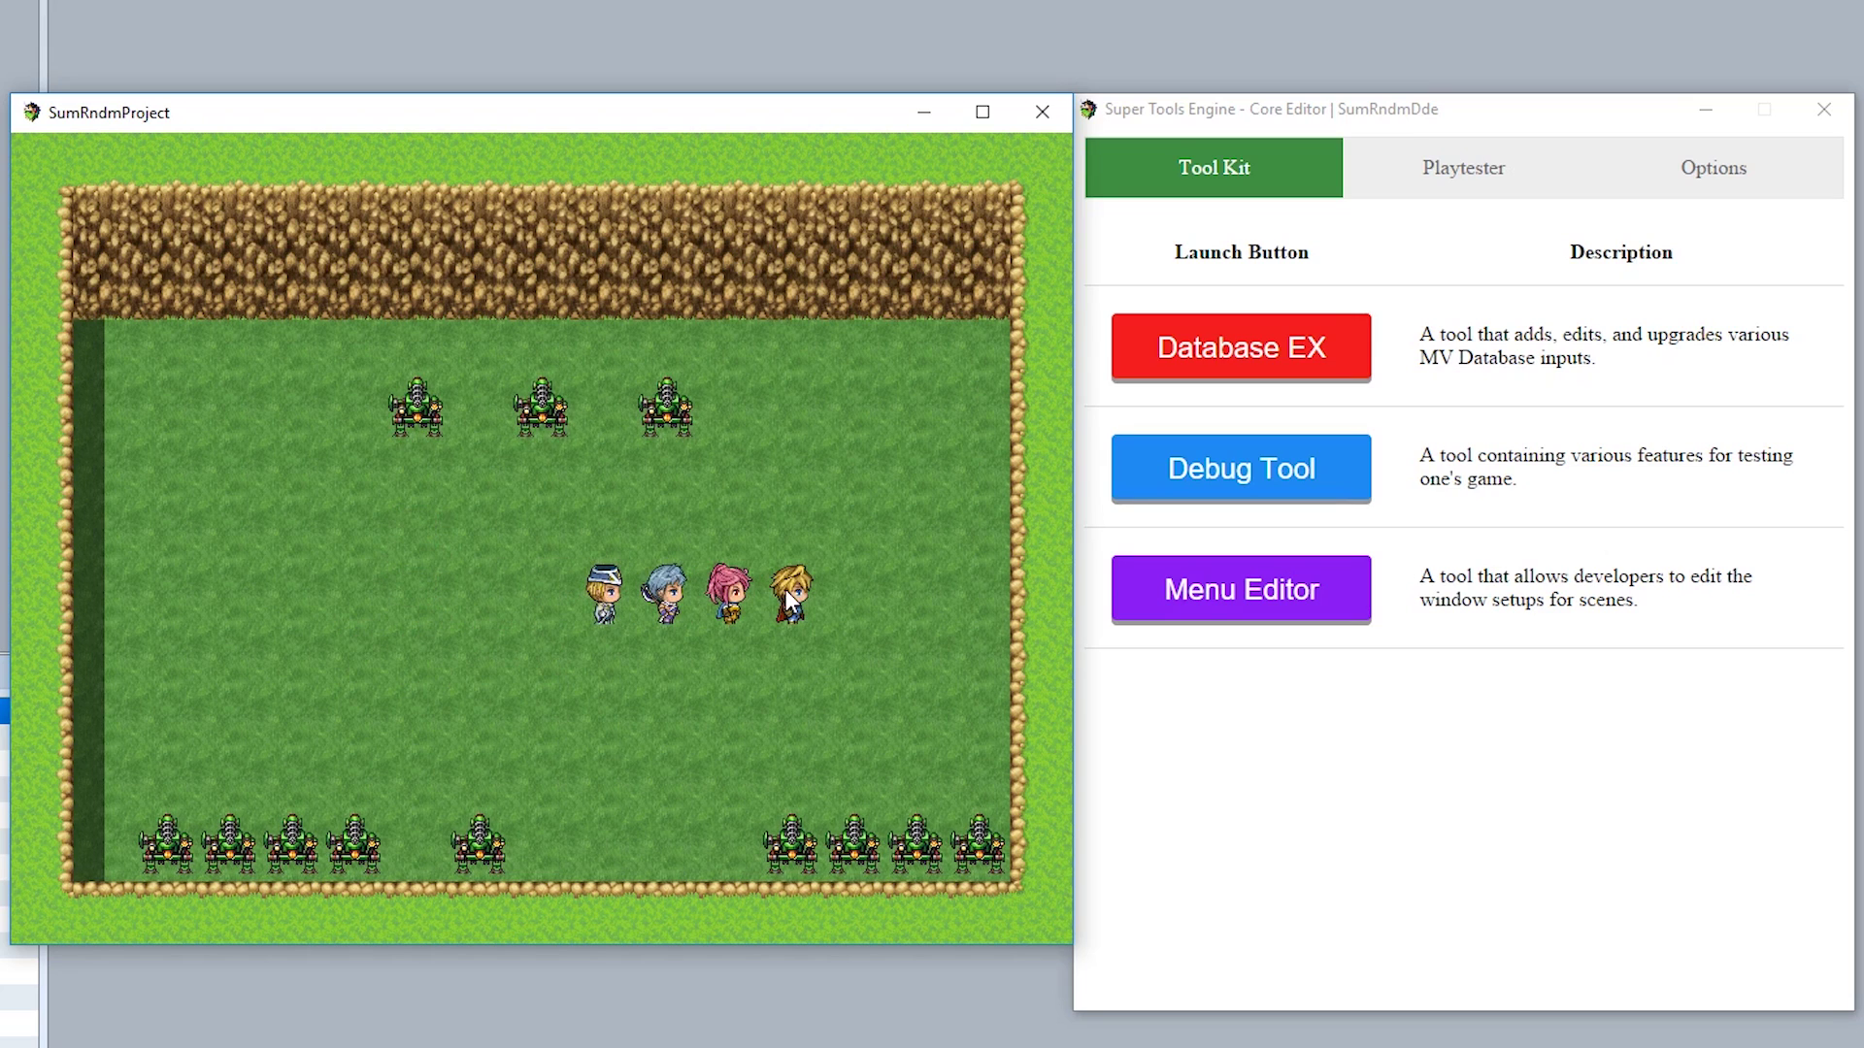
Reopen the game menu and open the Class screen for the first party member
right_click(453, 567)
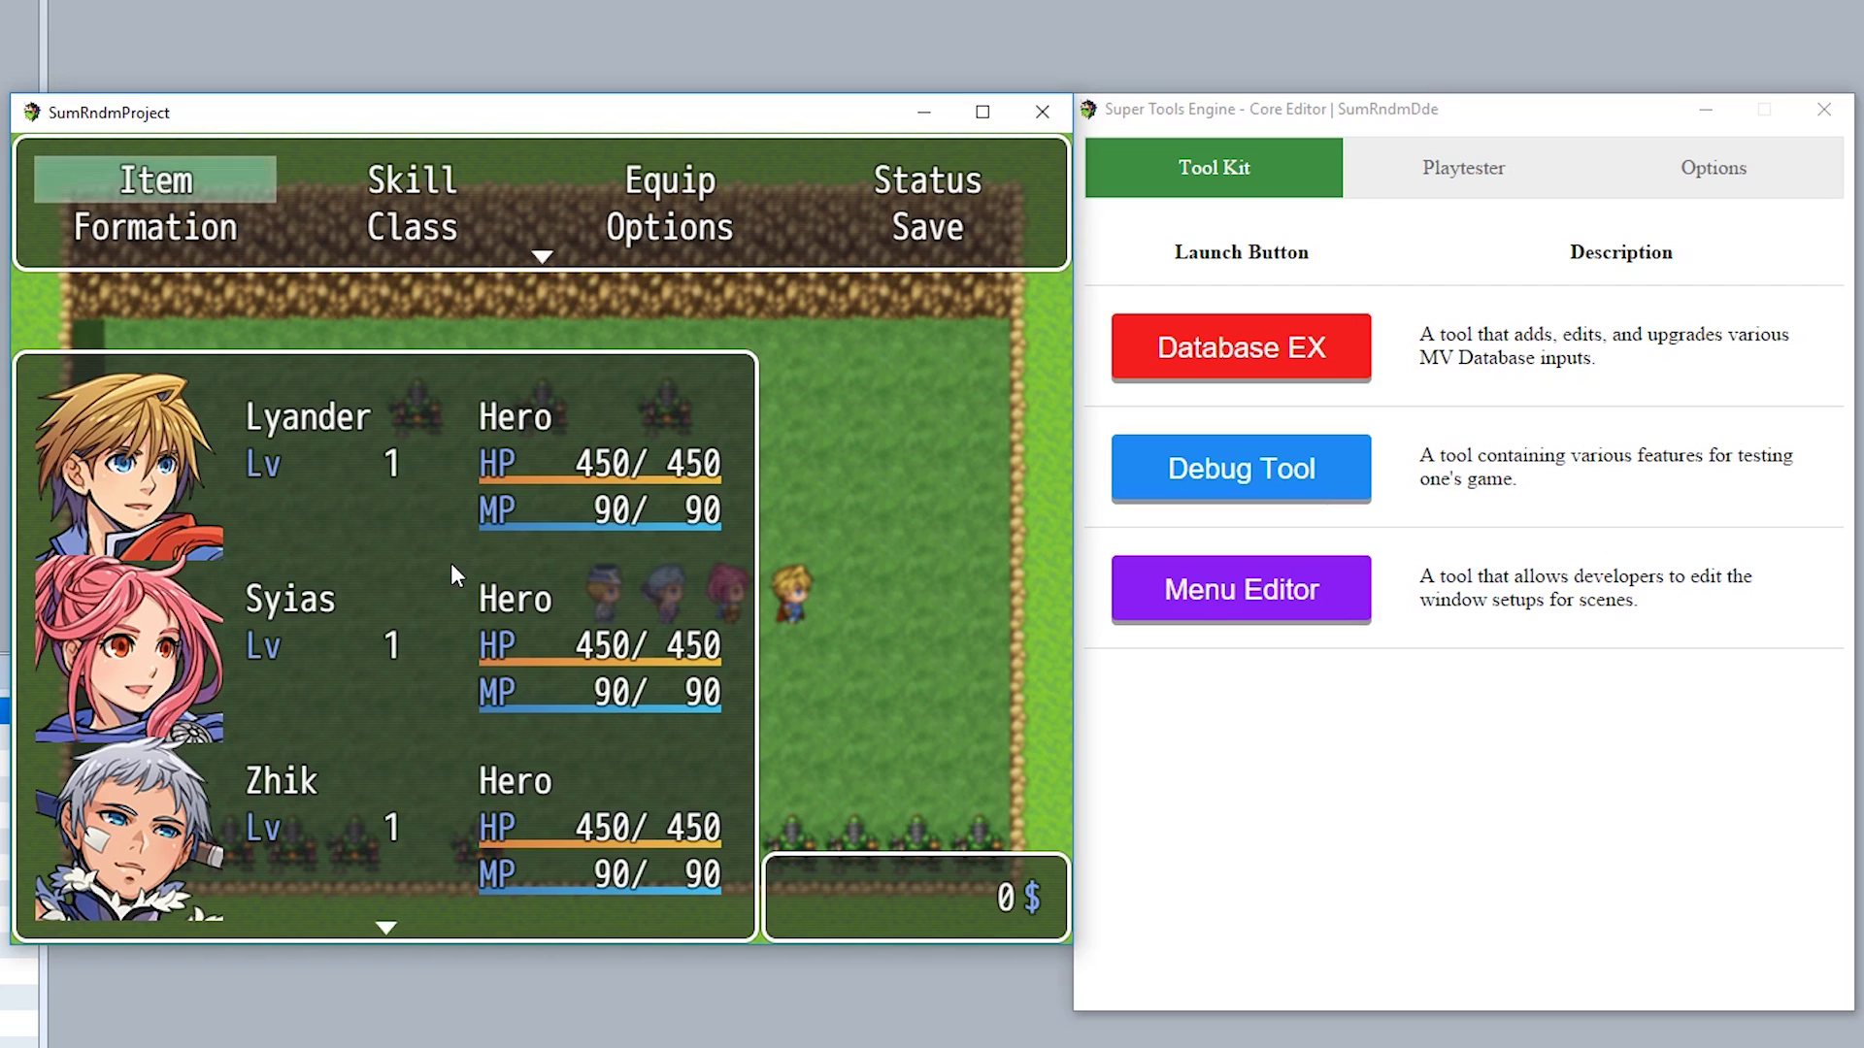
click(371, 226)
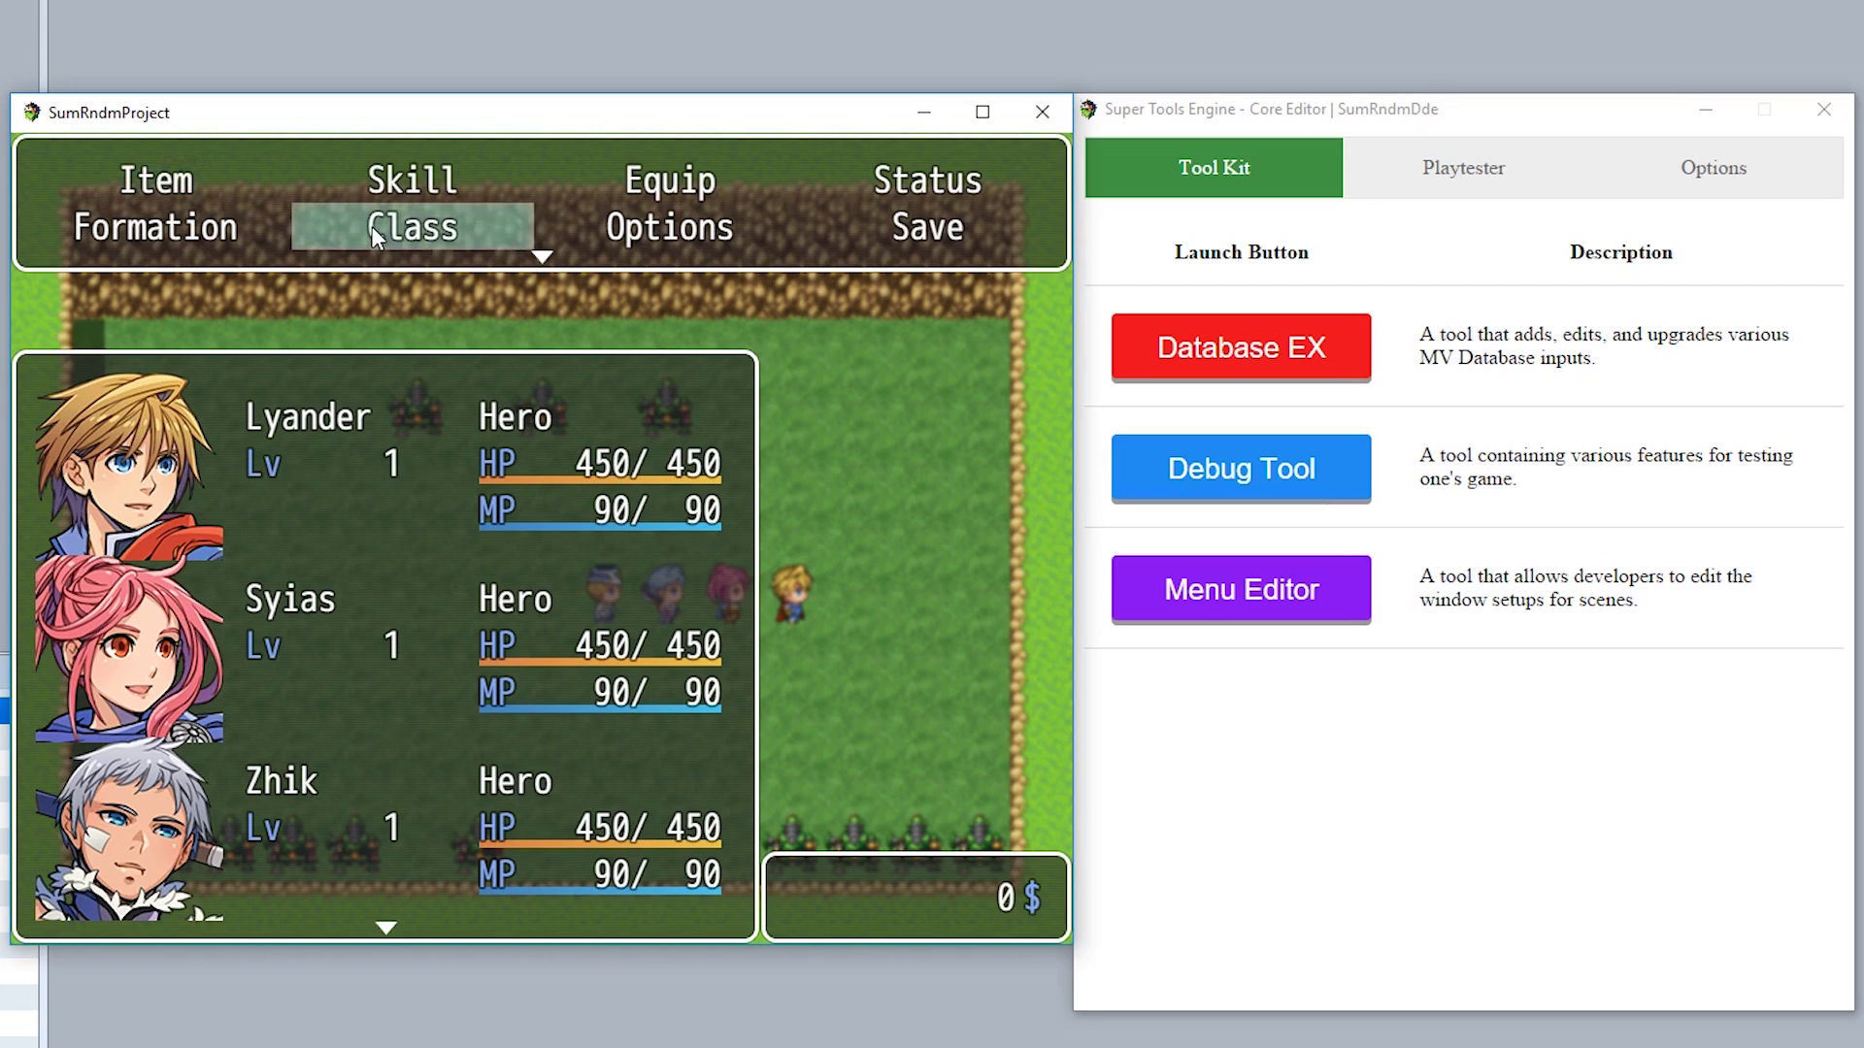
click(398, 225)
click(340, 441)
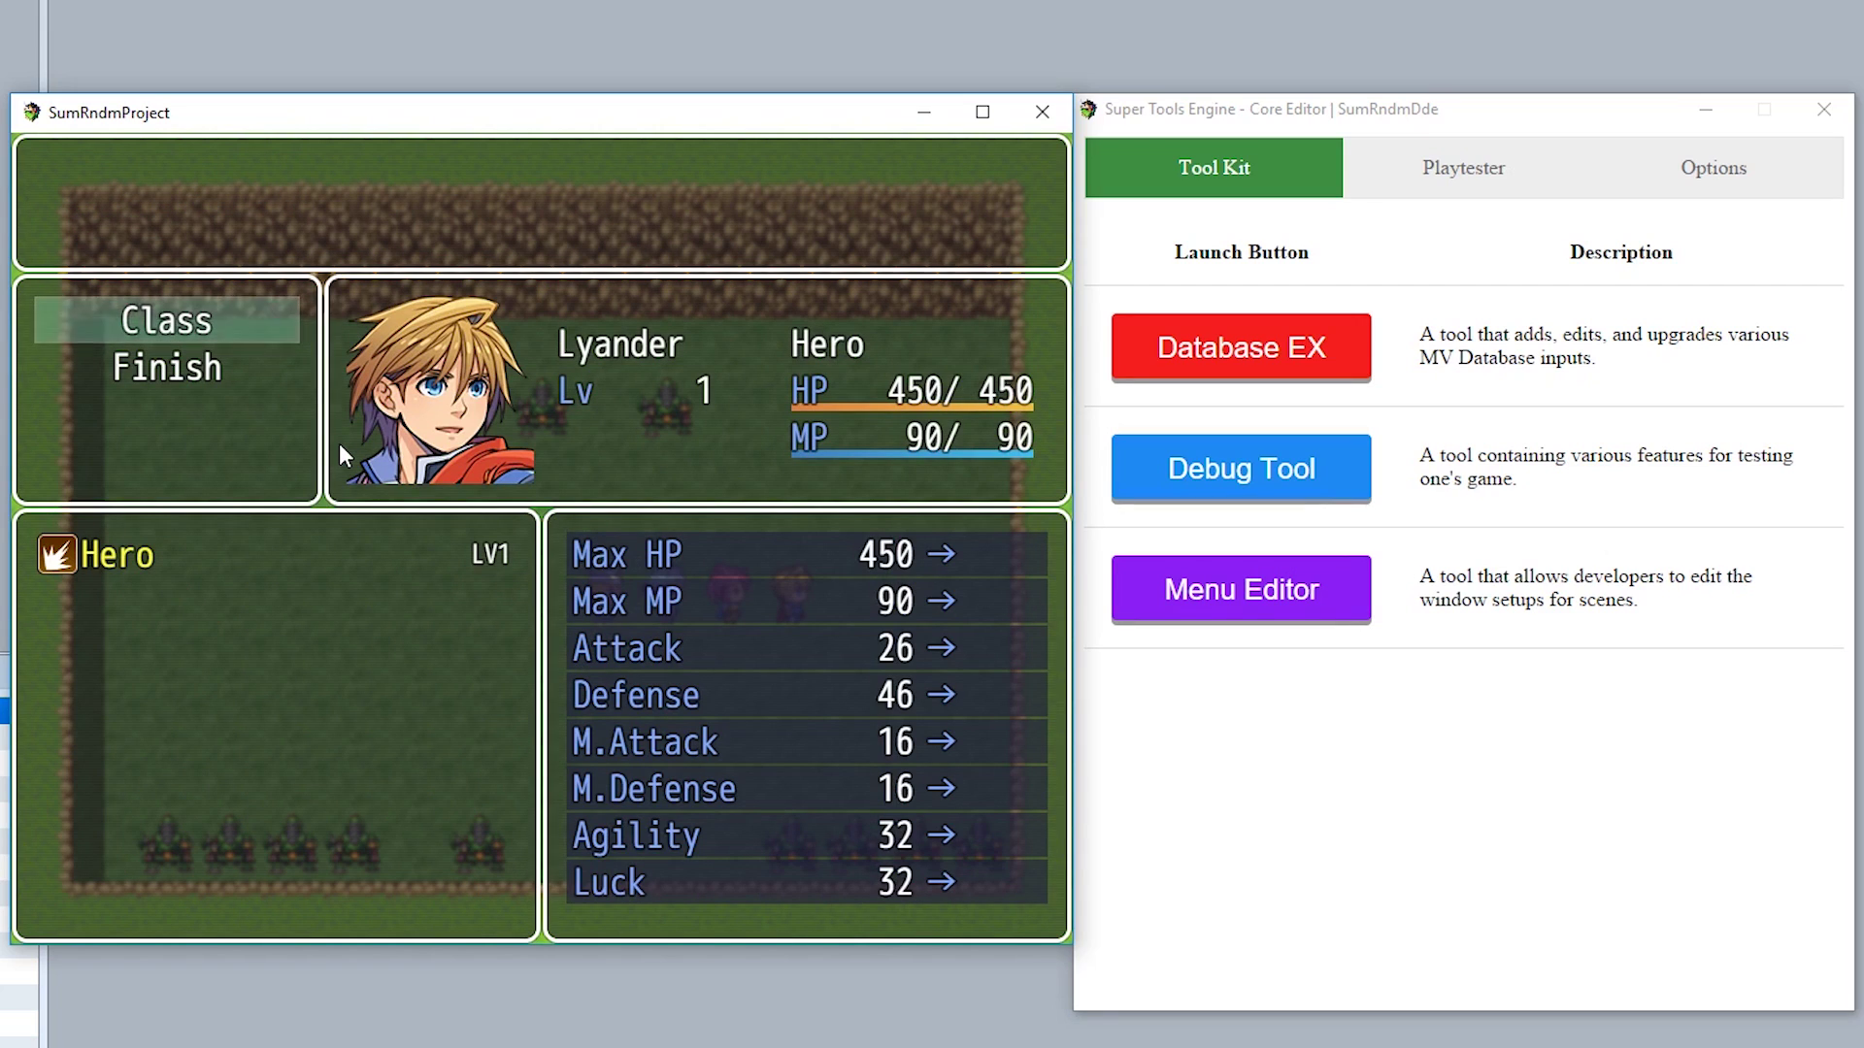
Open the Menu Editor for the Class screen and move Window_ClassCommand to the game screen's upper-left corner
click(1240, 595)
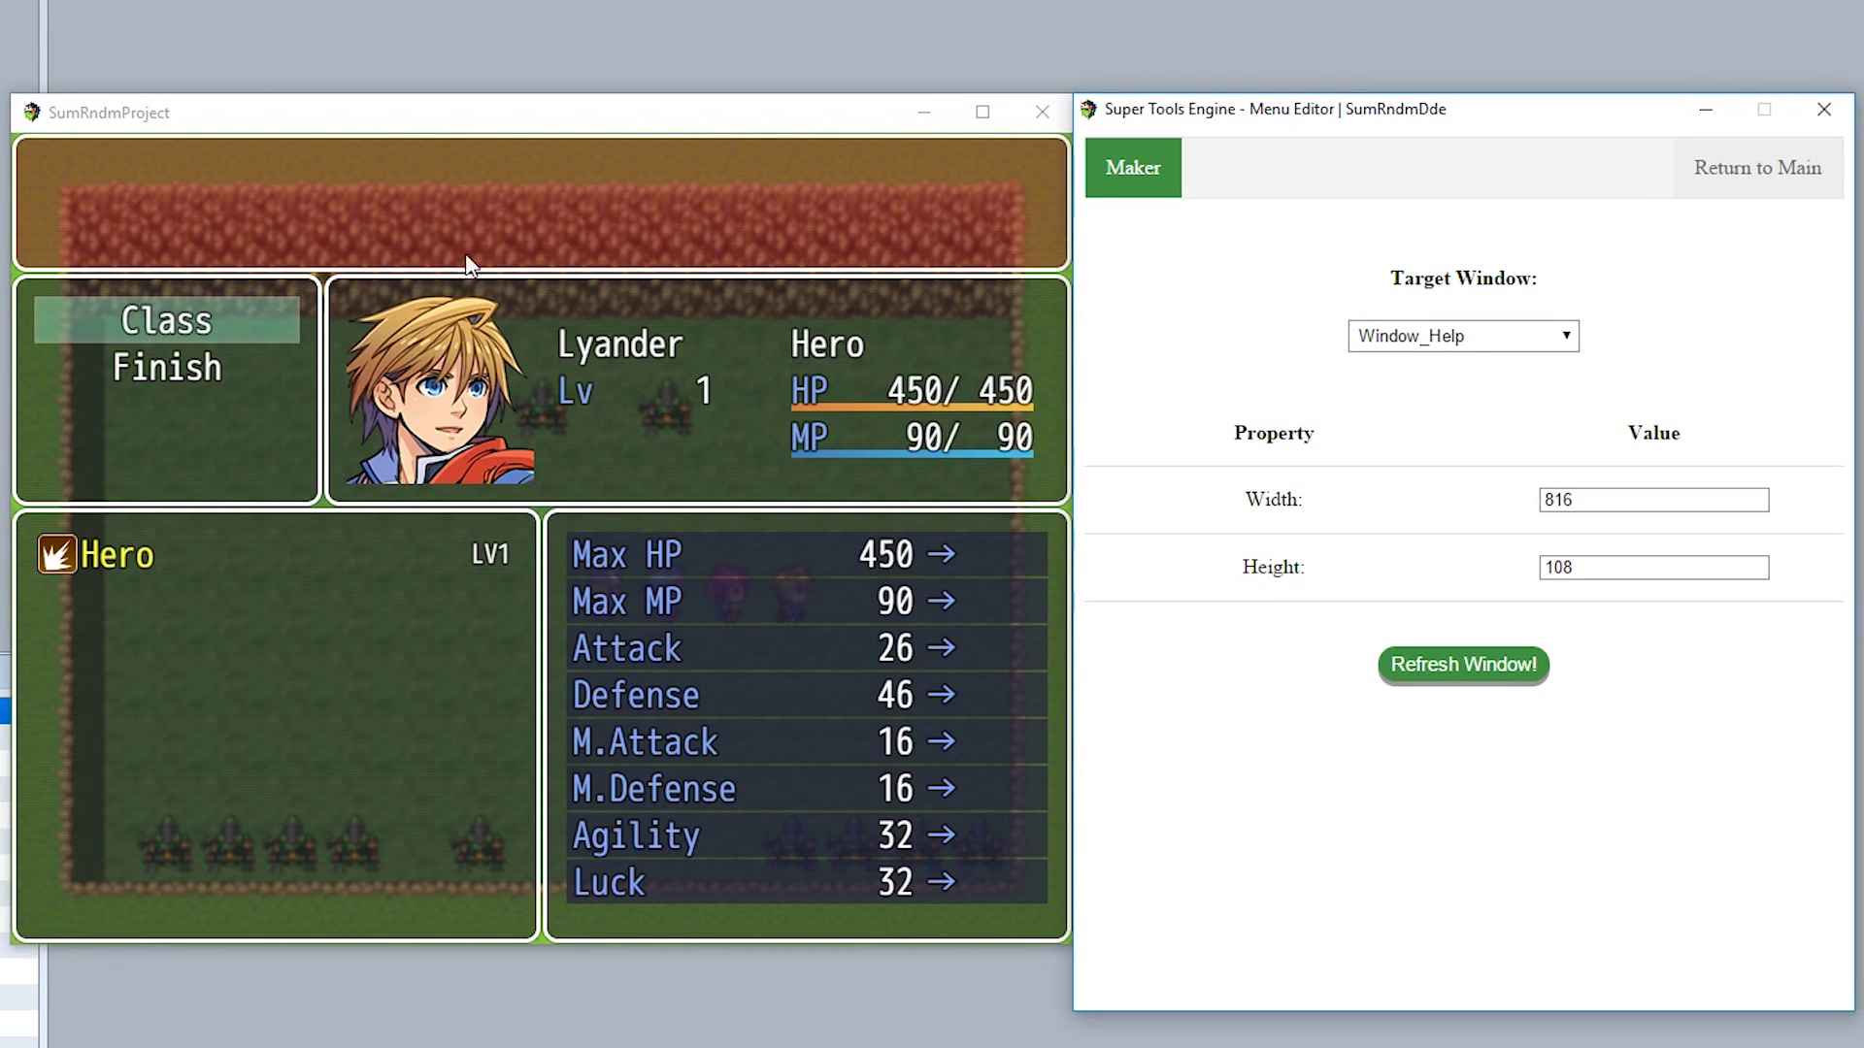
click(1456, 338)
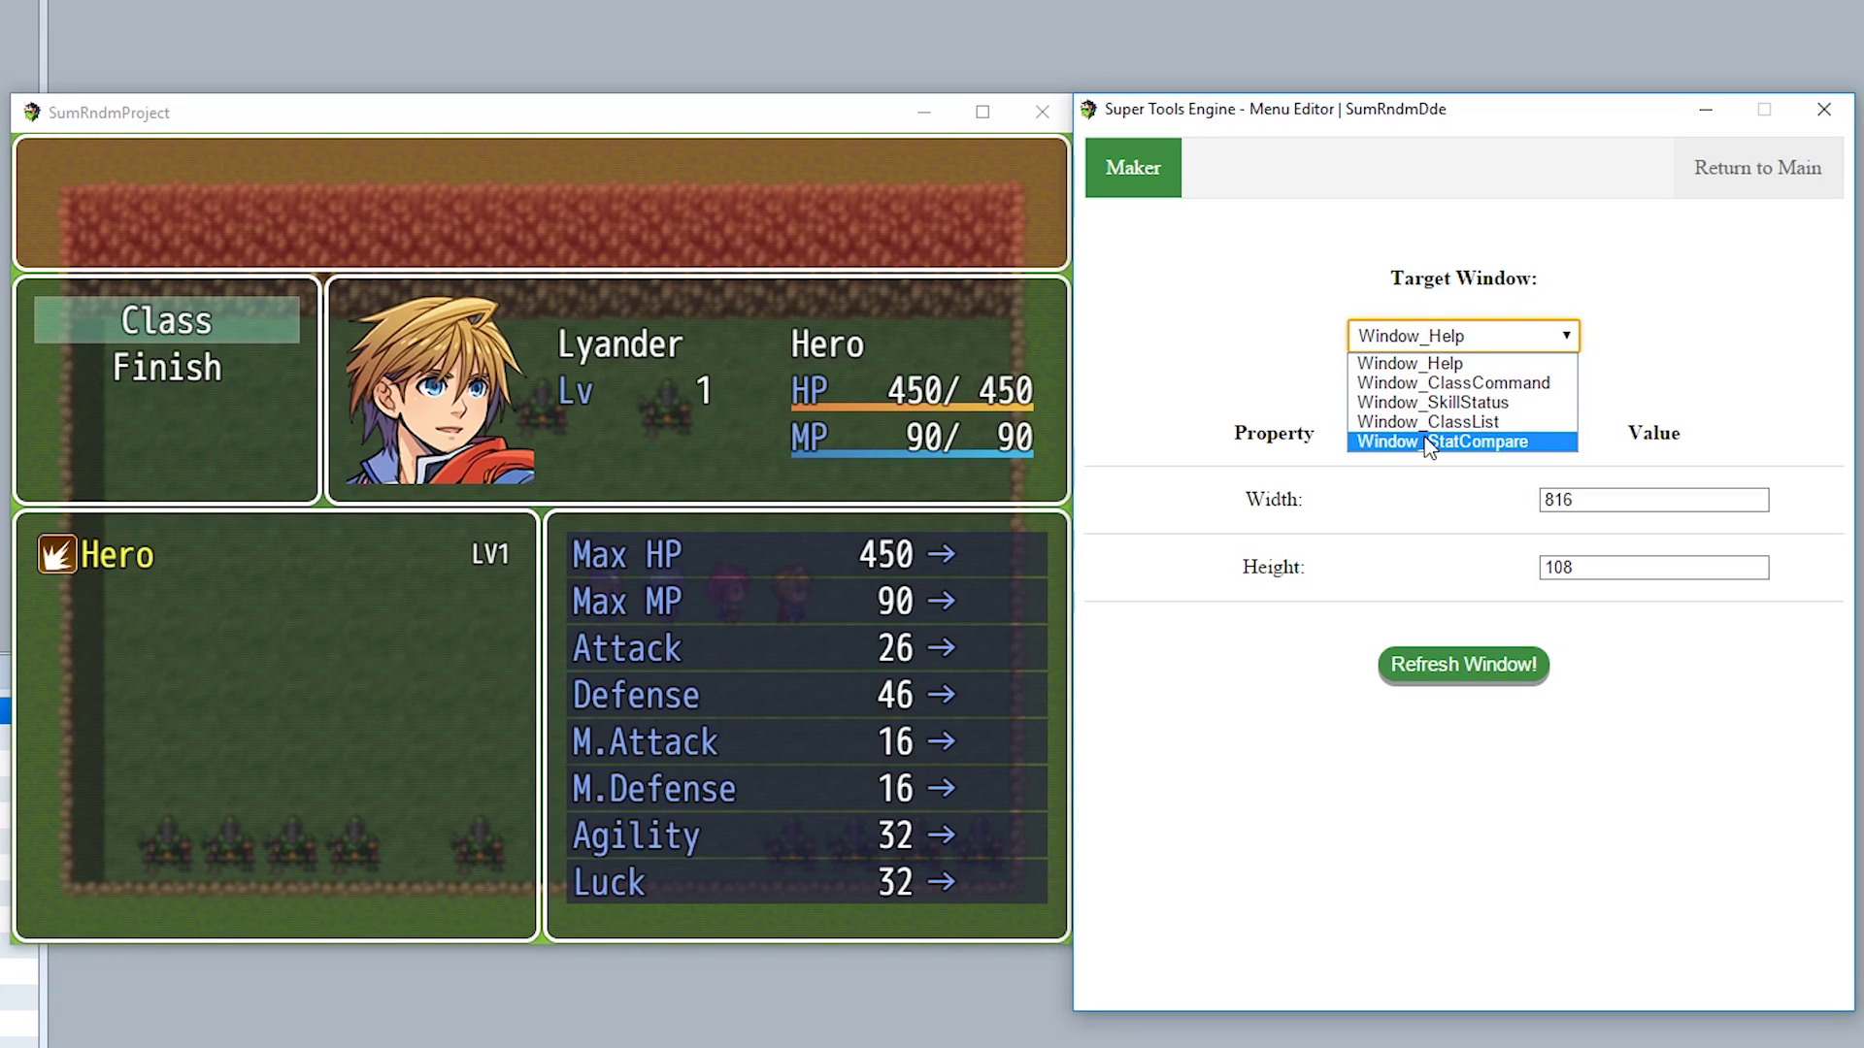
click(1413, 384)
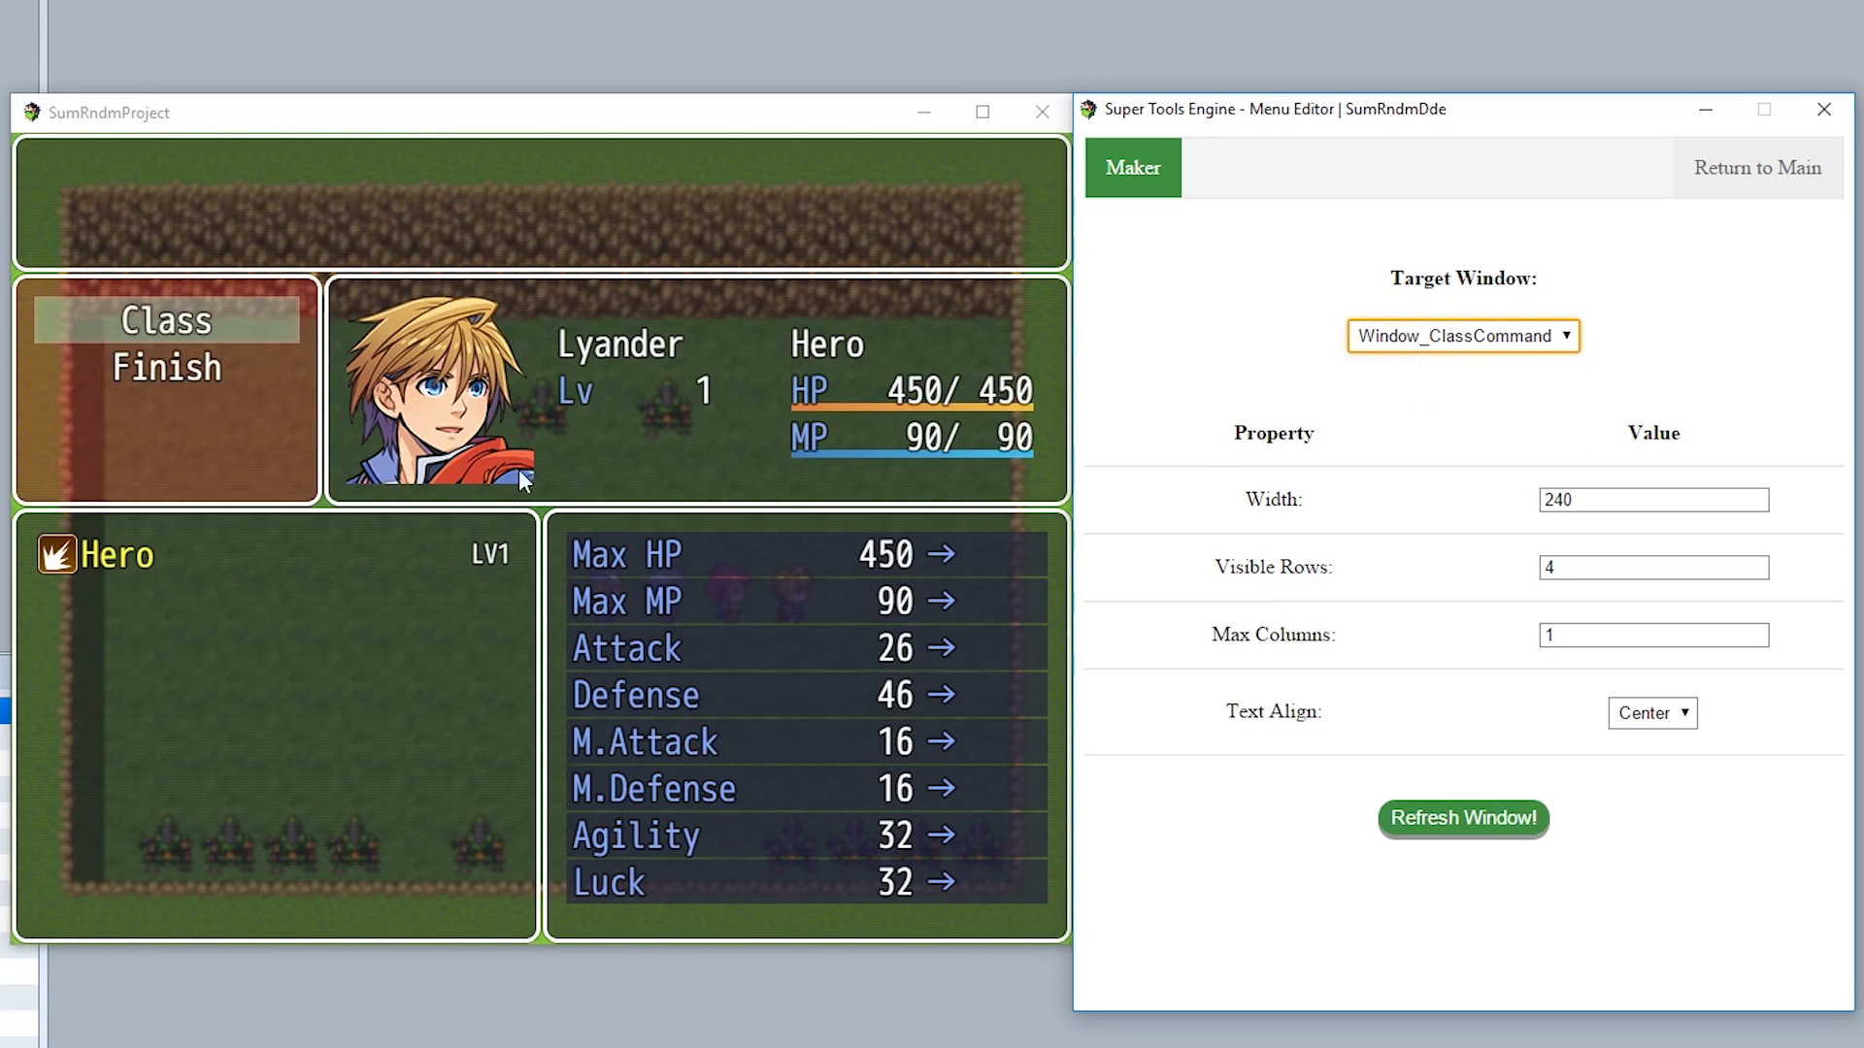
drag(132, 338, 33, 154)
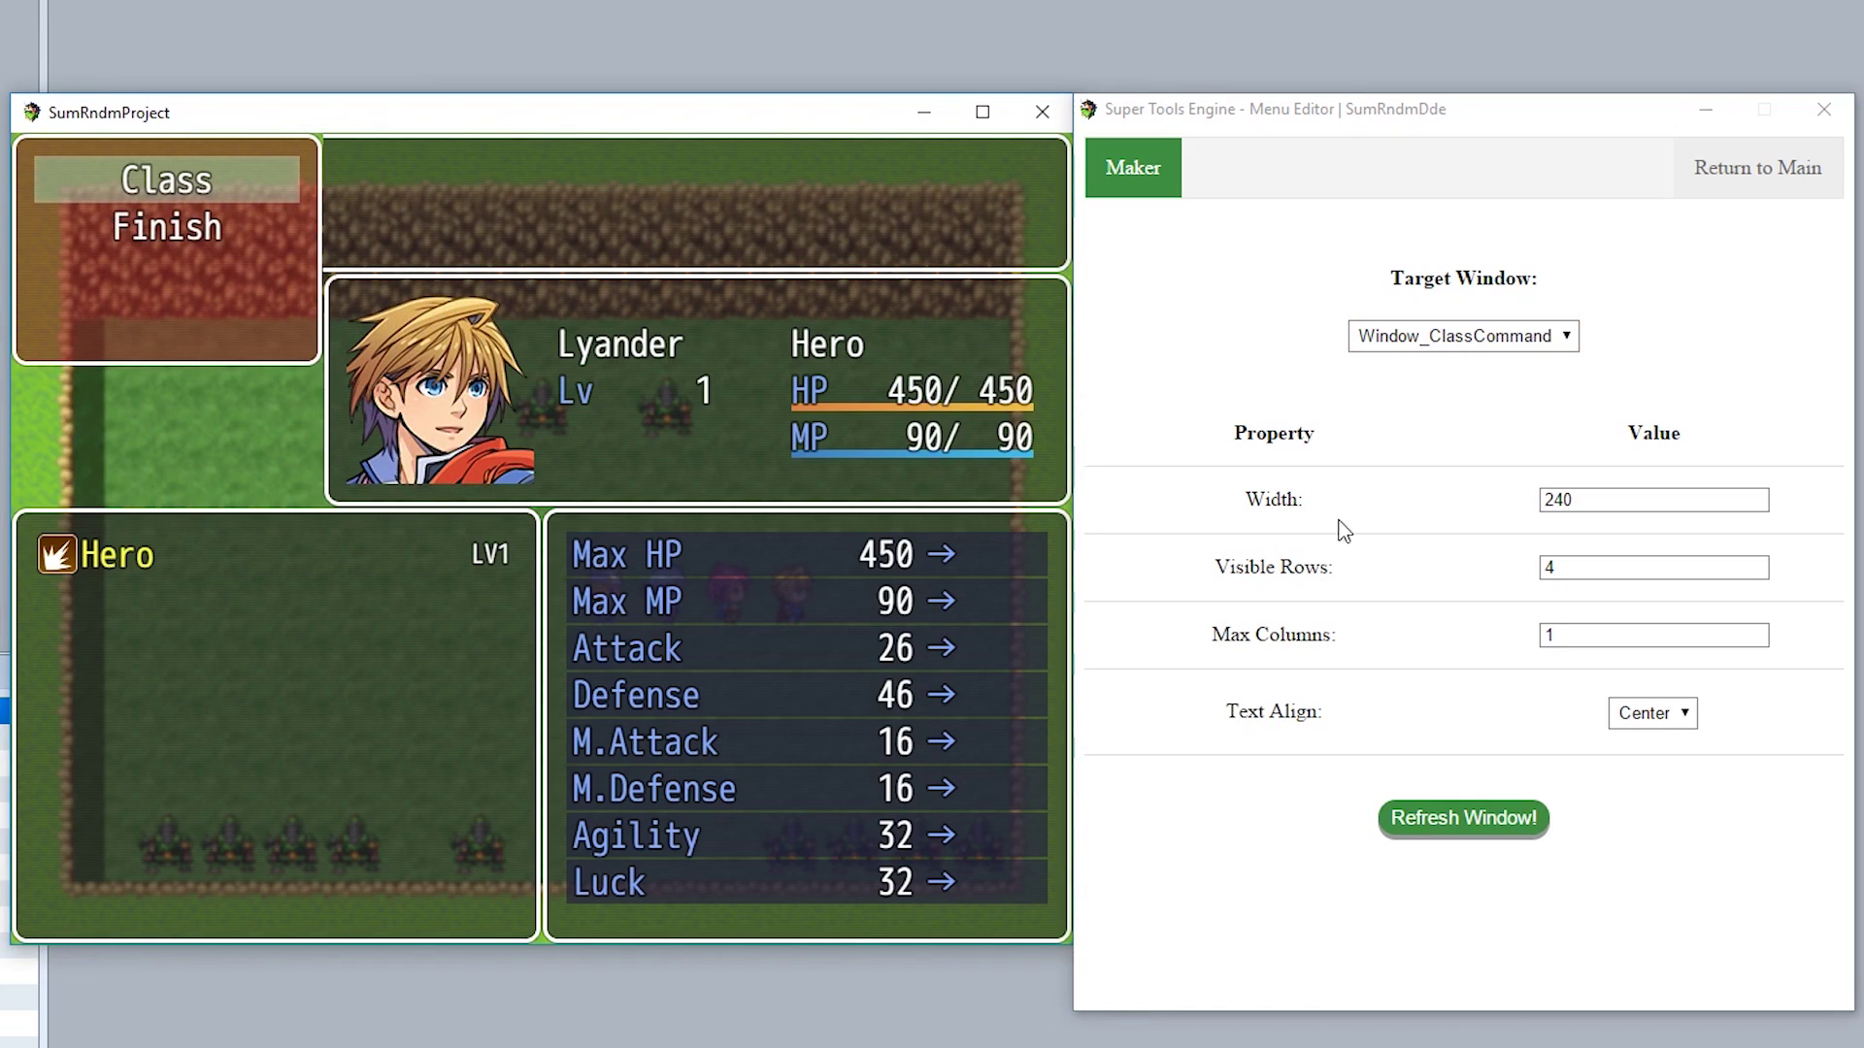
Set Window_ClassCommand to 2 visible rows, 4 max columns and a width of Graphics.boxWidth, and refresh the window
double_click(1549, 568)
key(Tab)
text(4)
click(1510, 835)
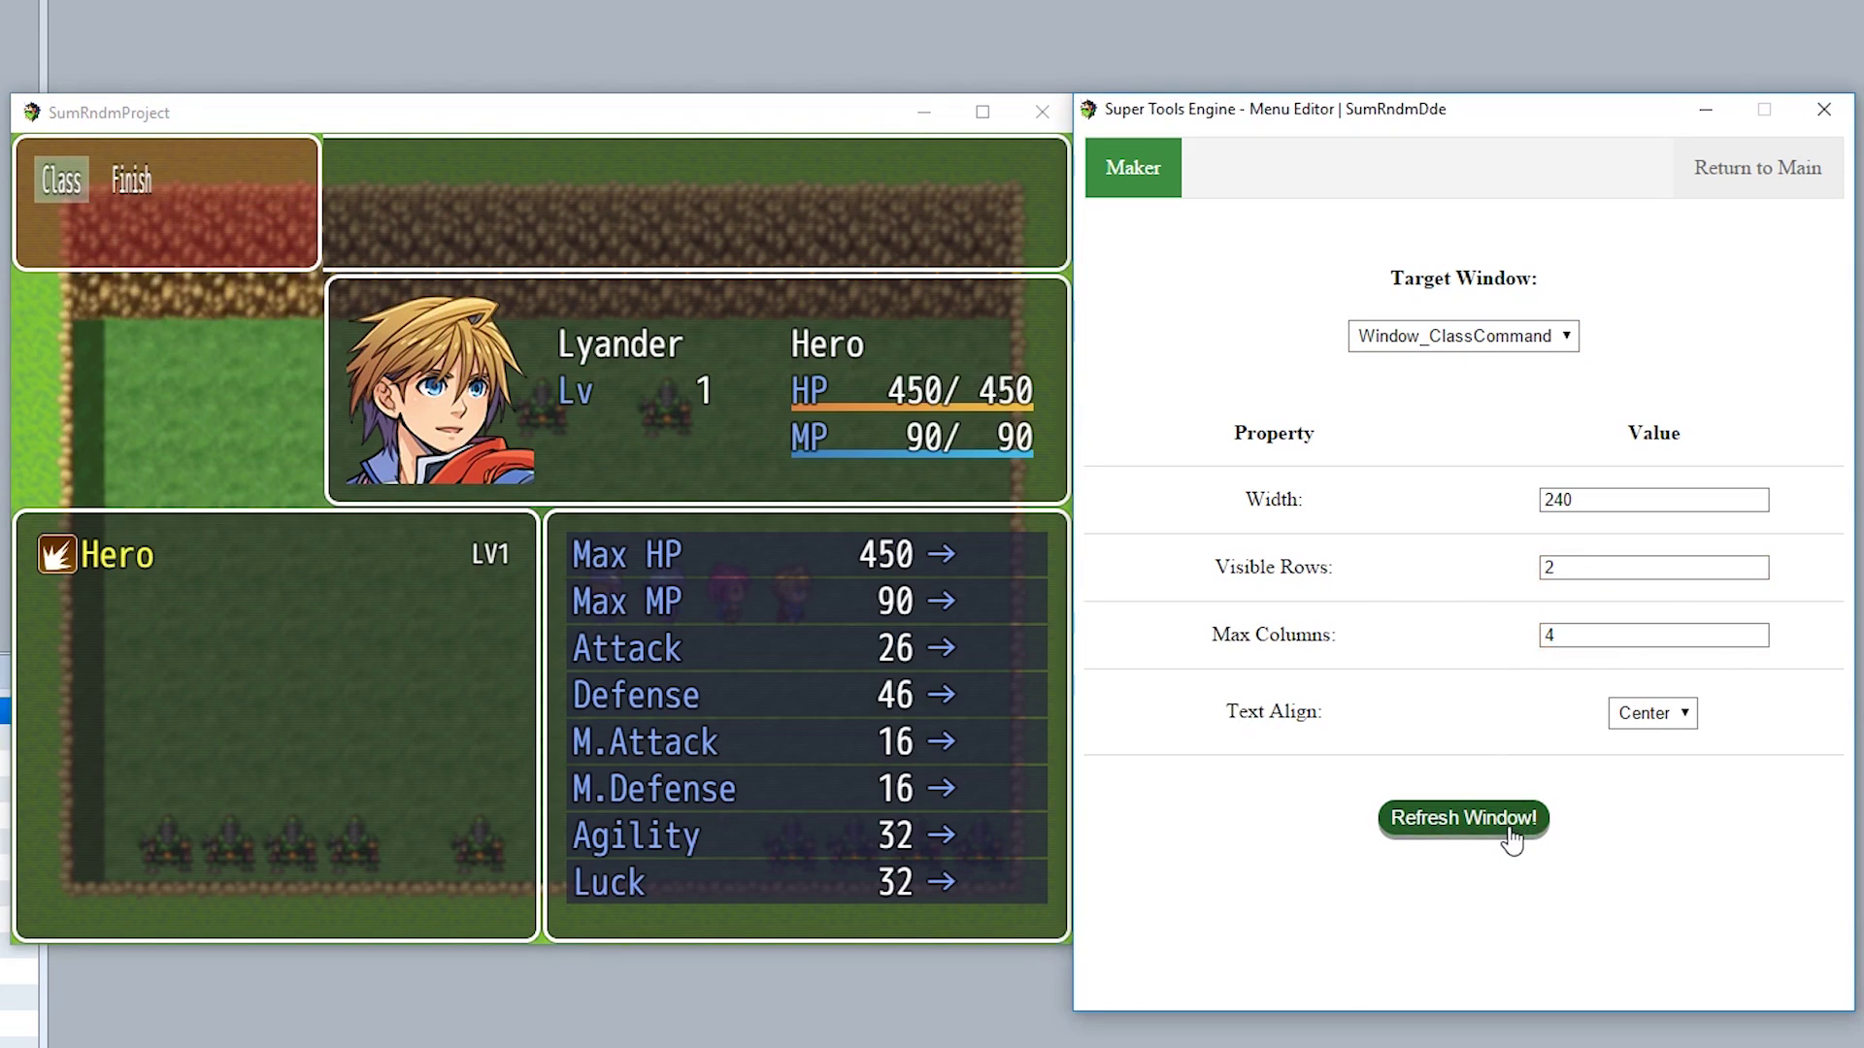
double_click(1605, 503)
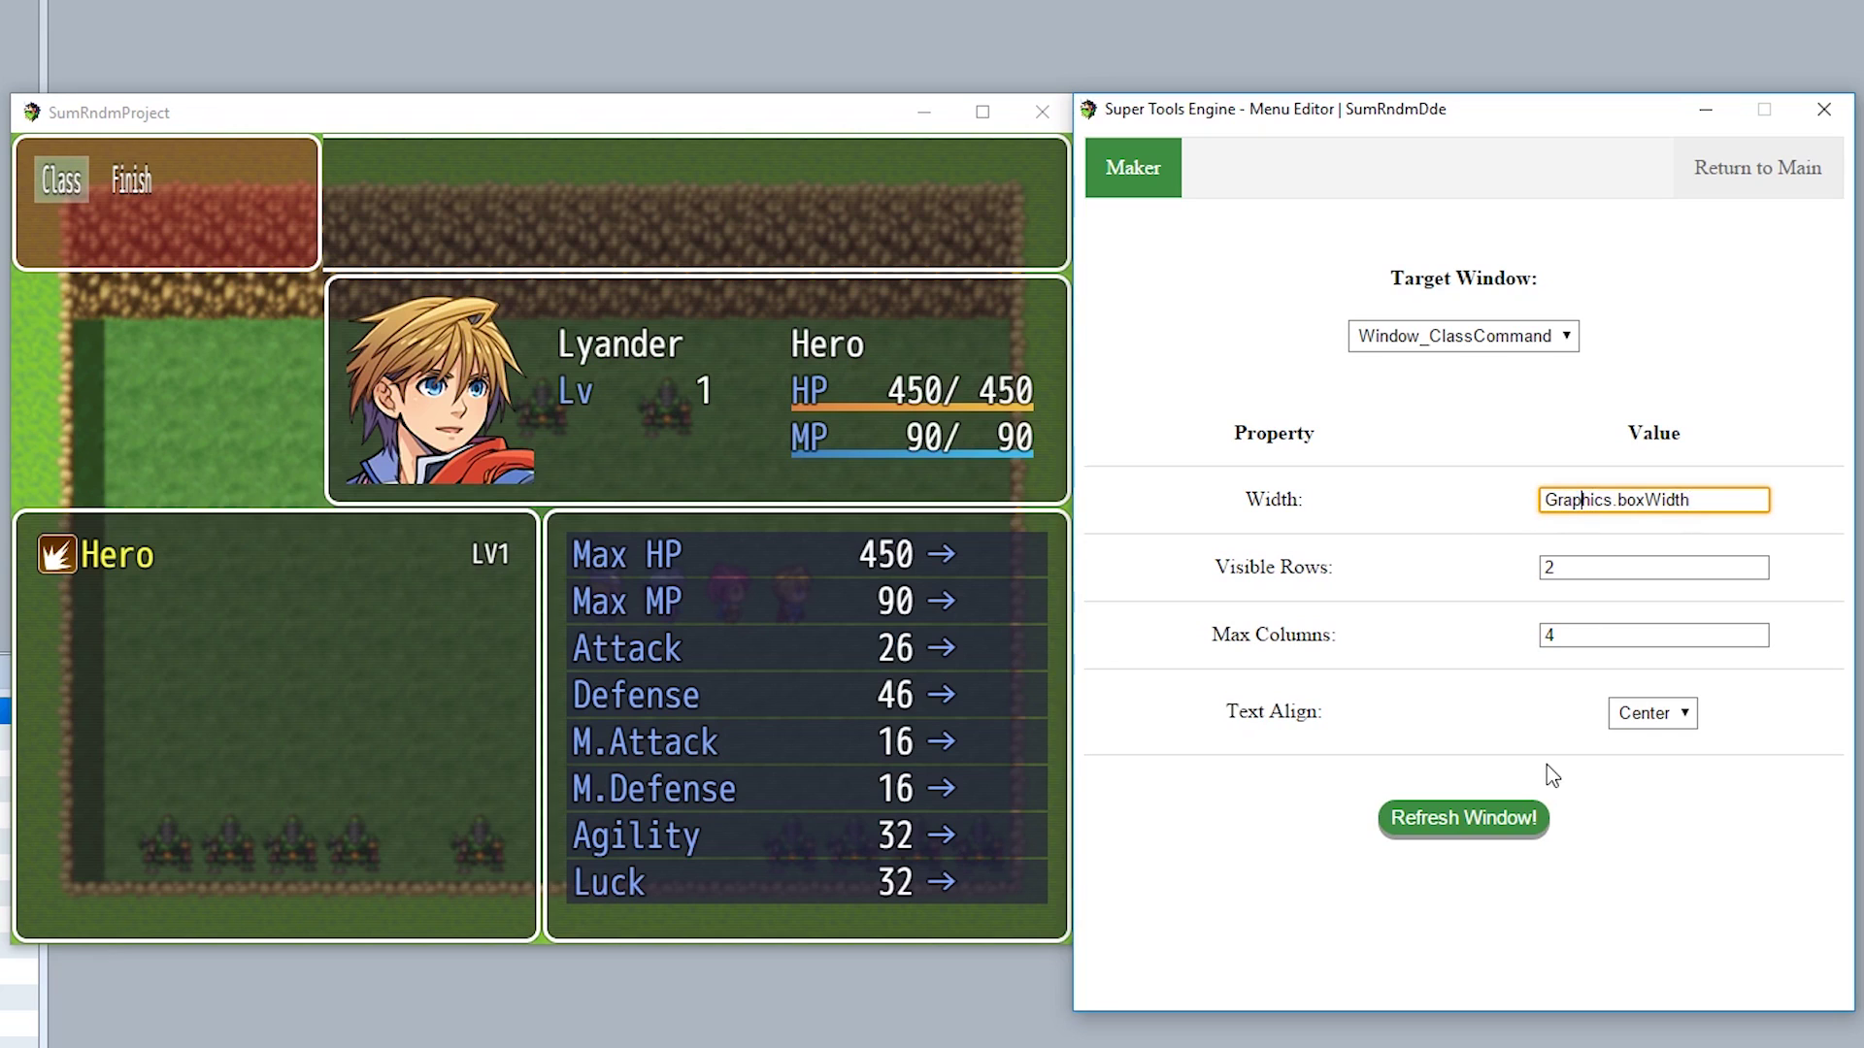
click(1510, 833)
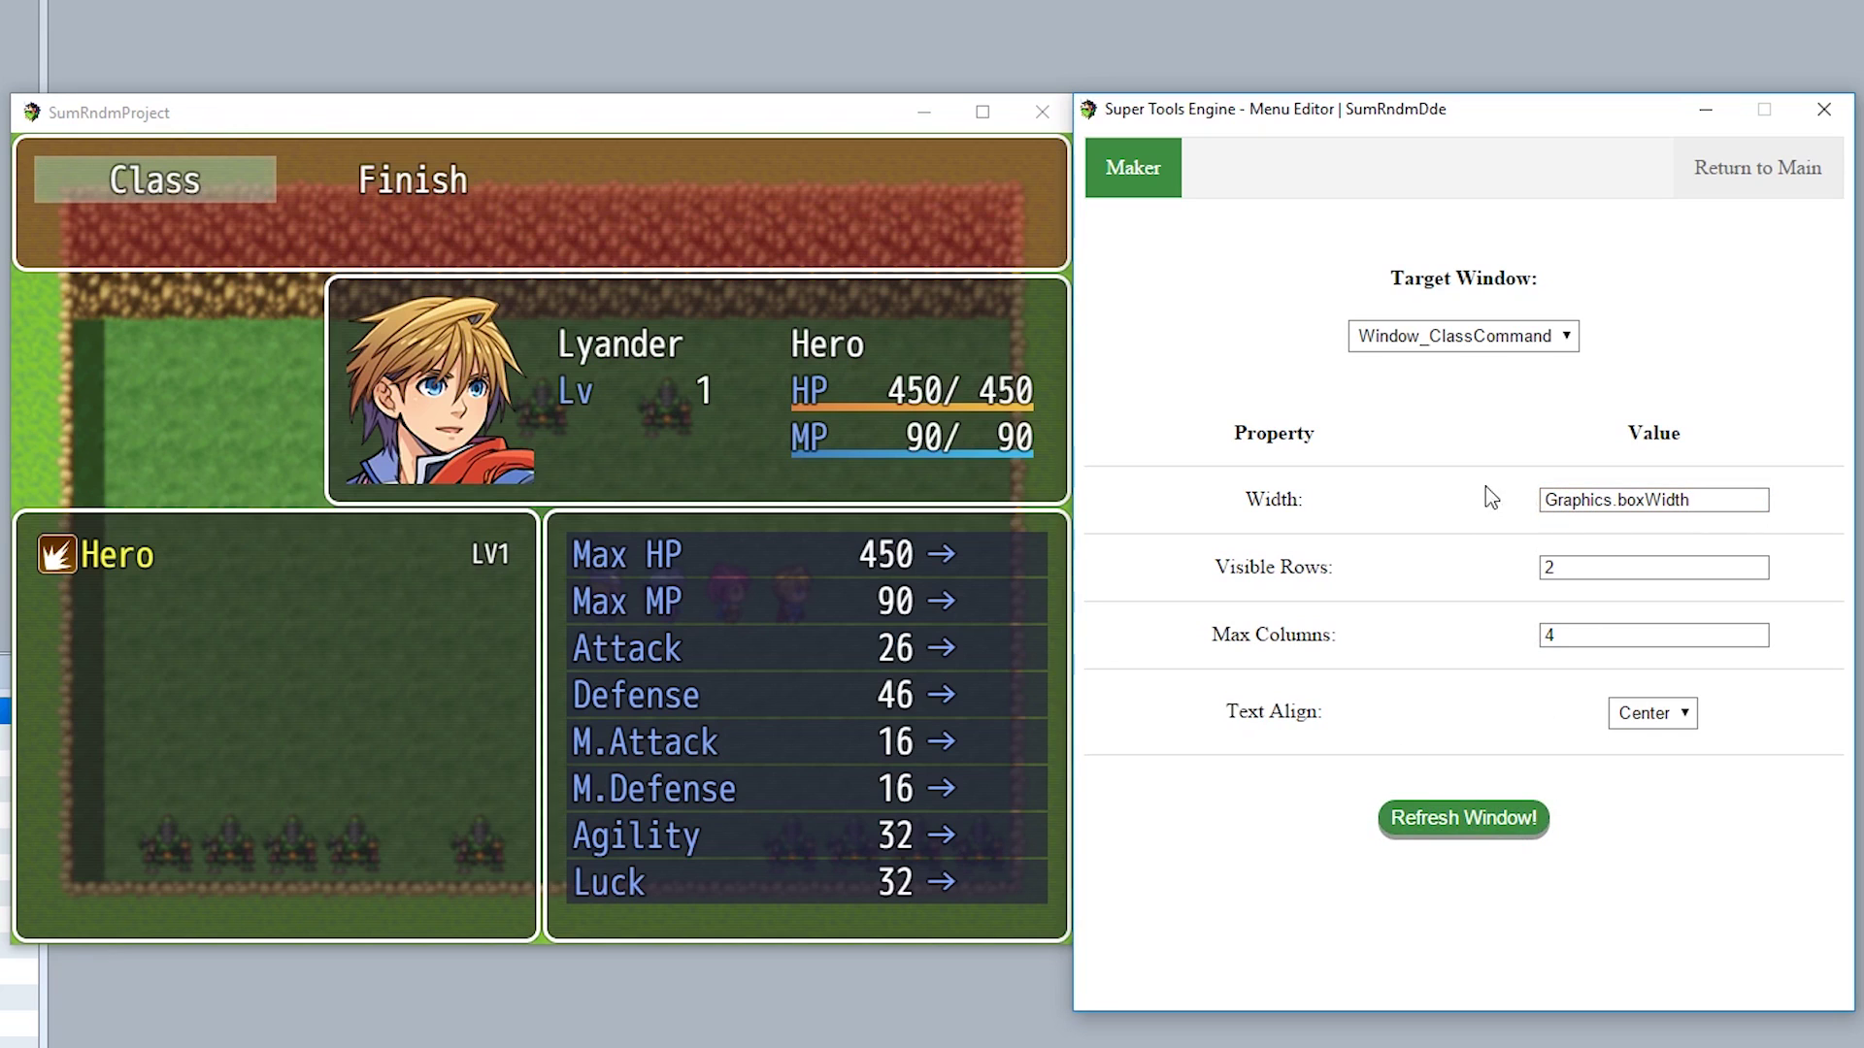
Move Window_ClassList and Window_StatCompare up so they sit side by side directly below the class command window
click(1488, 346)
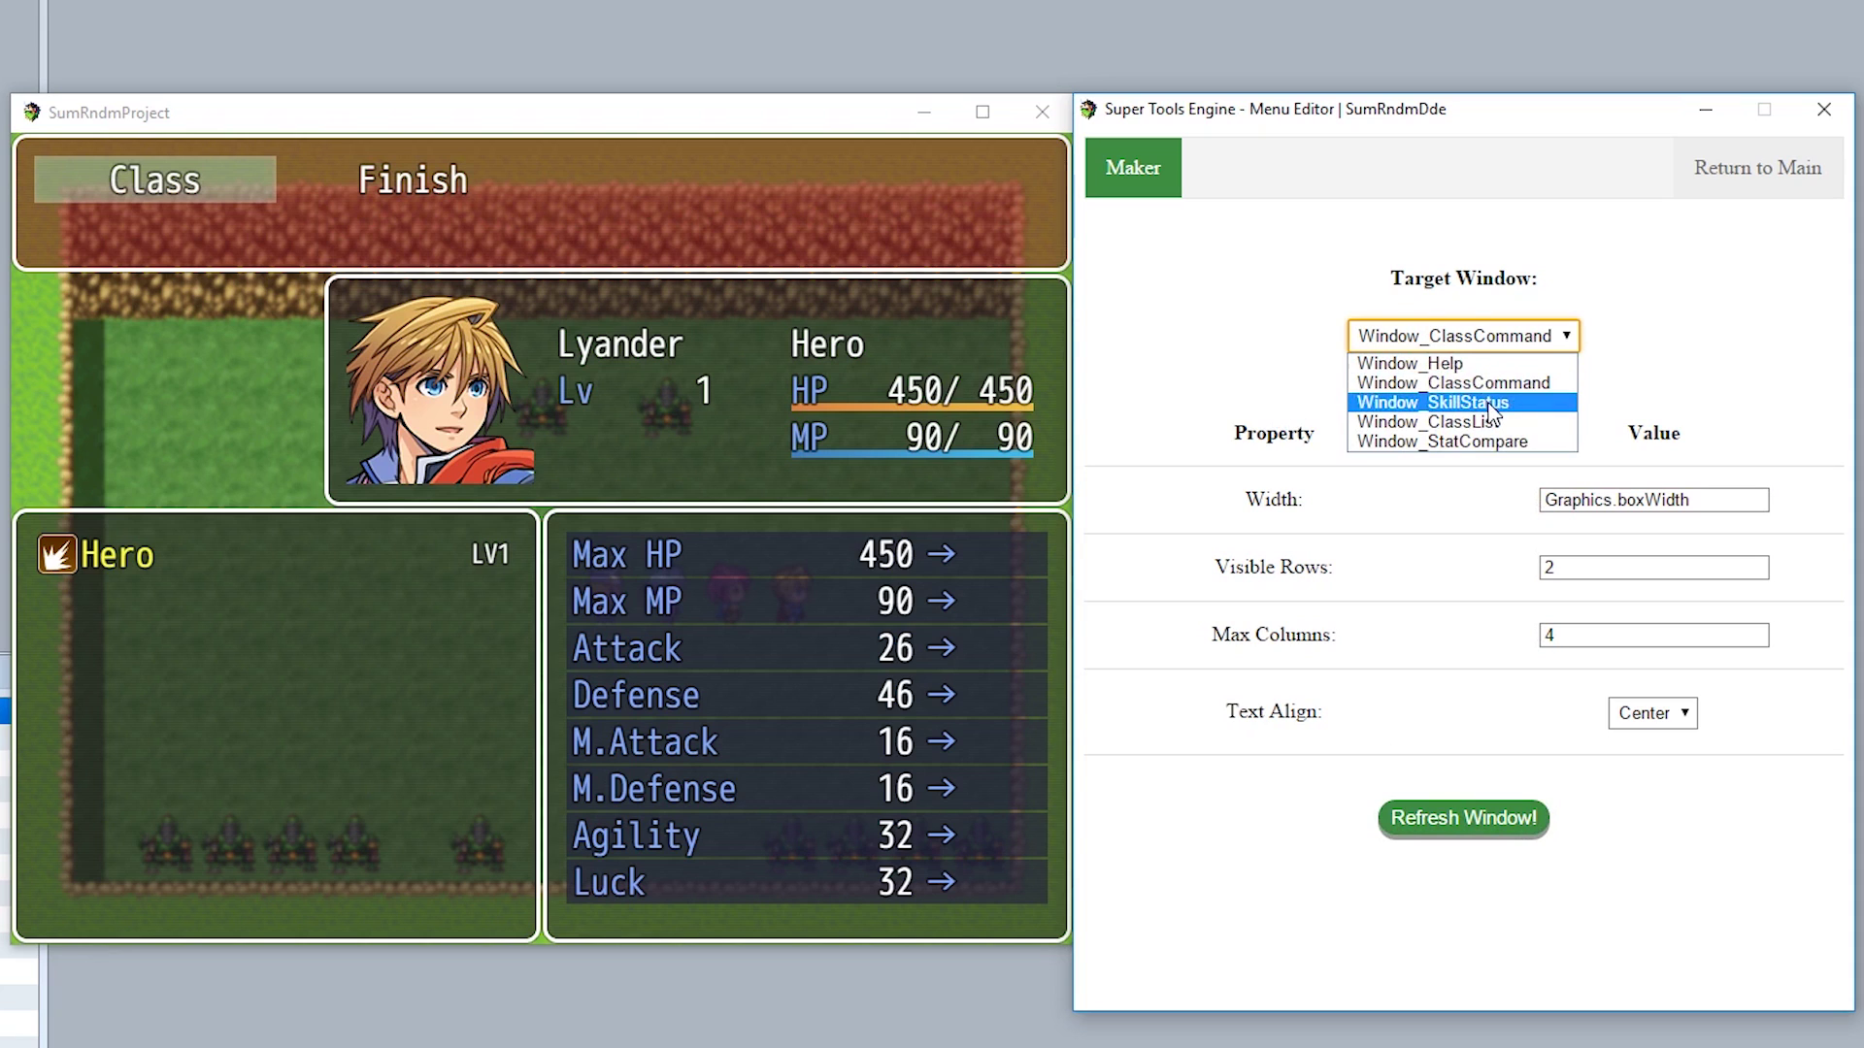
click(1458, 403)
click(1472, 347)
click(1468, 421)
drag(32, 518, 32, 281)
click(1553, 348)
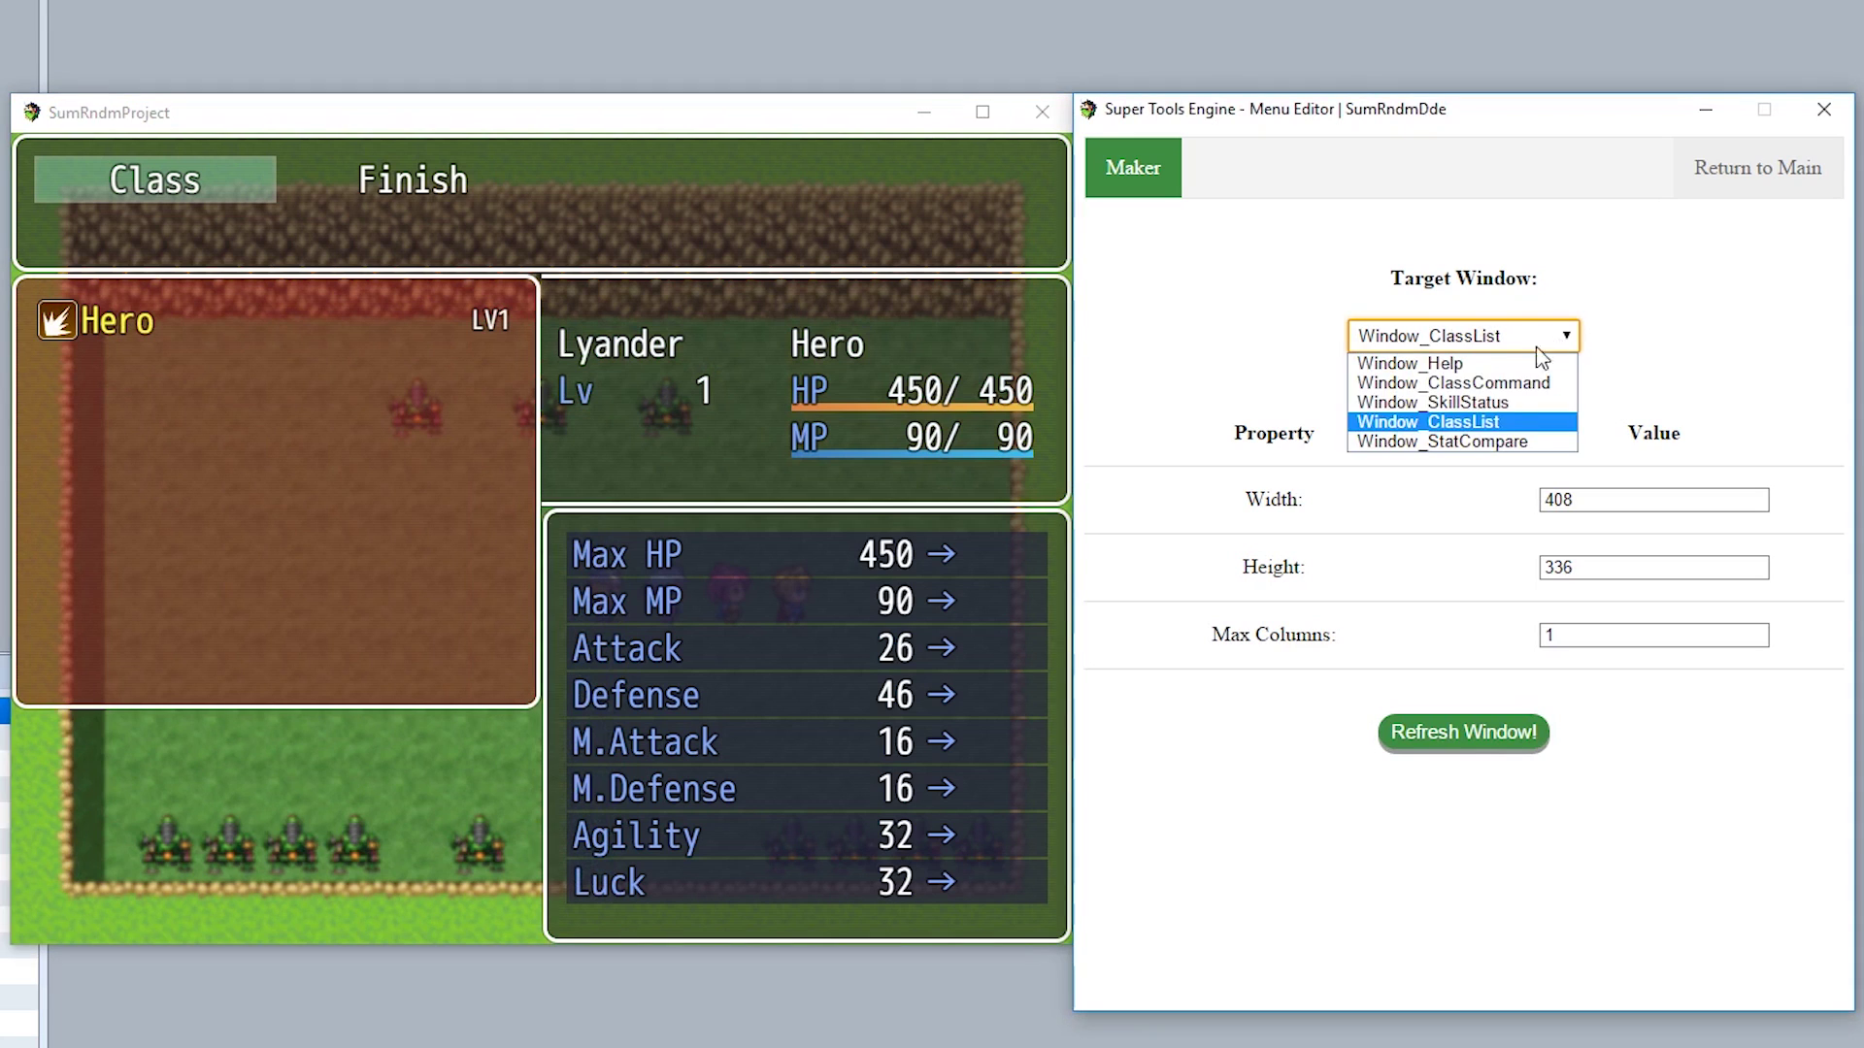
click(1485, 439)
drag(670, 548, 629, 283)
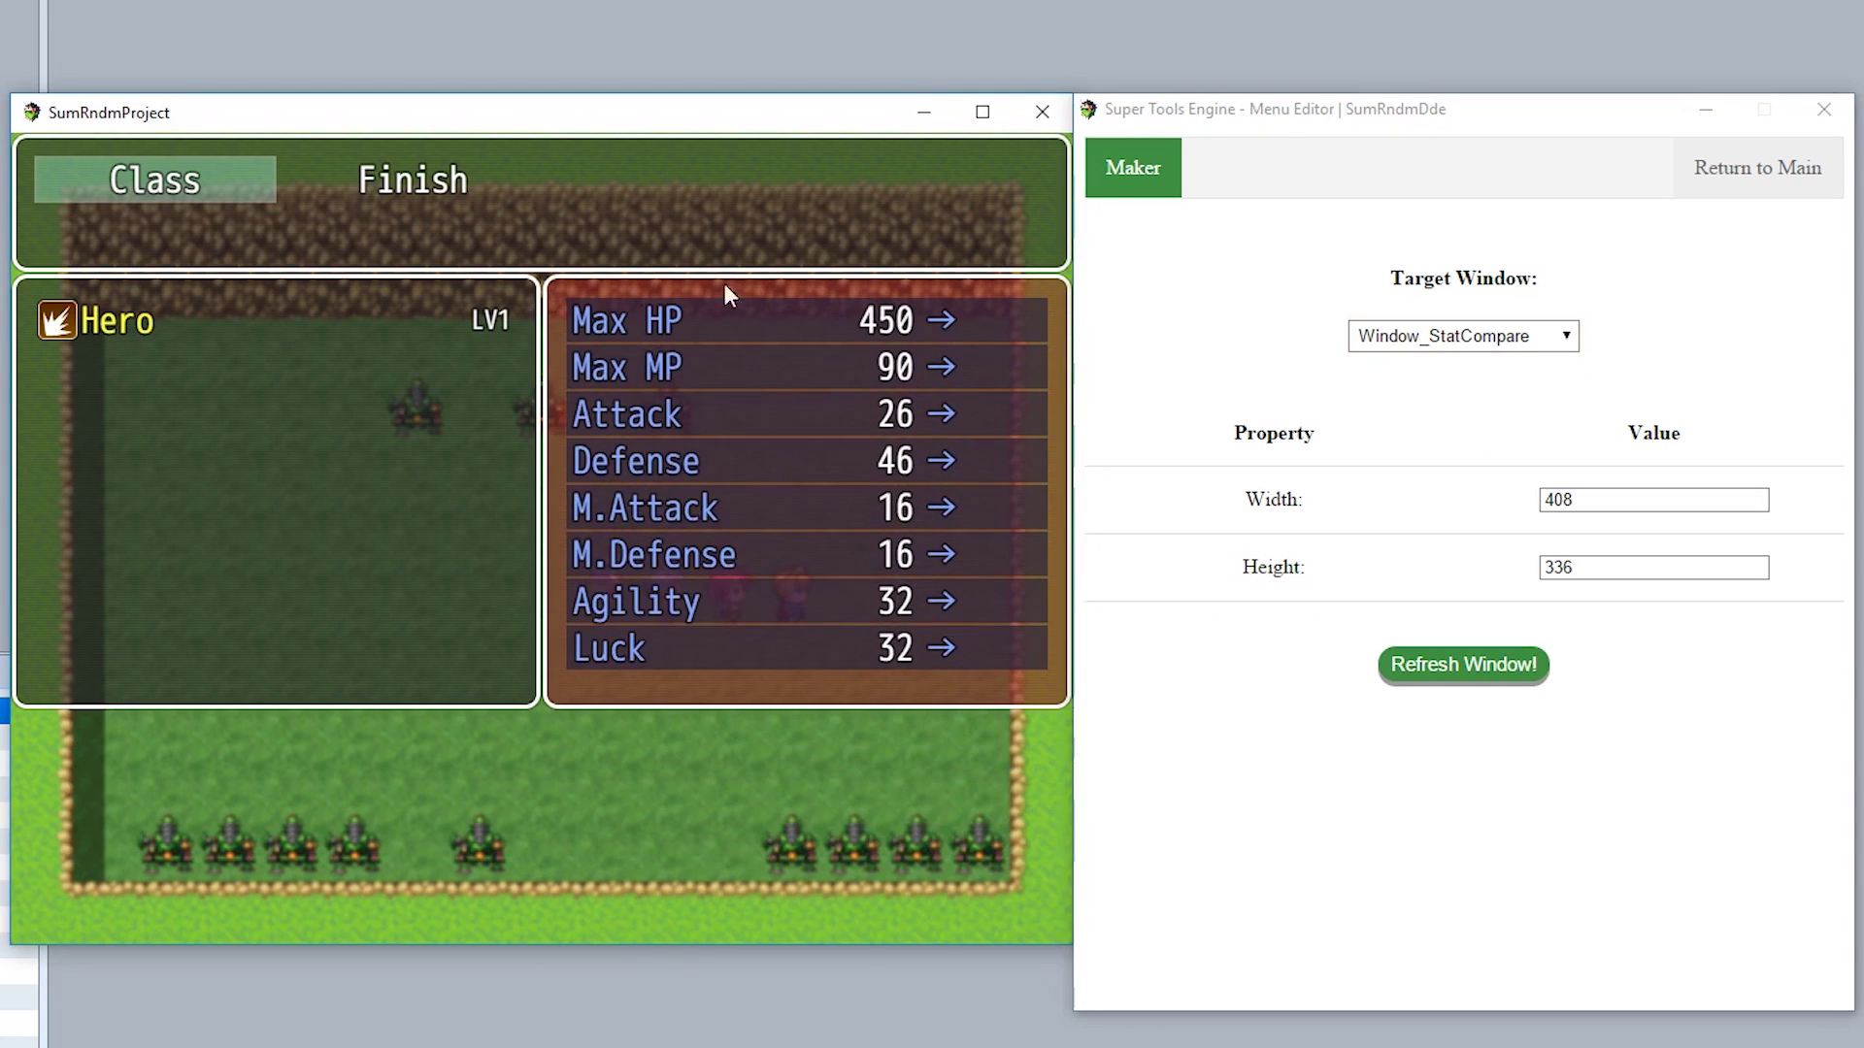
Move Window_SkillStatus to the game screen's lower-right corner and Window_Help directly below the class list
click(1485, 336)
click(1467, 402)
drag(325, 286, 300, 702)
click(1485, 336)
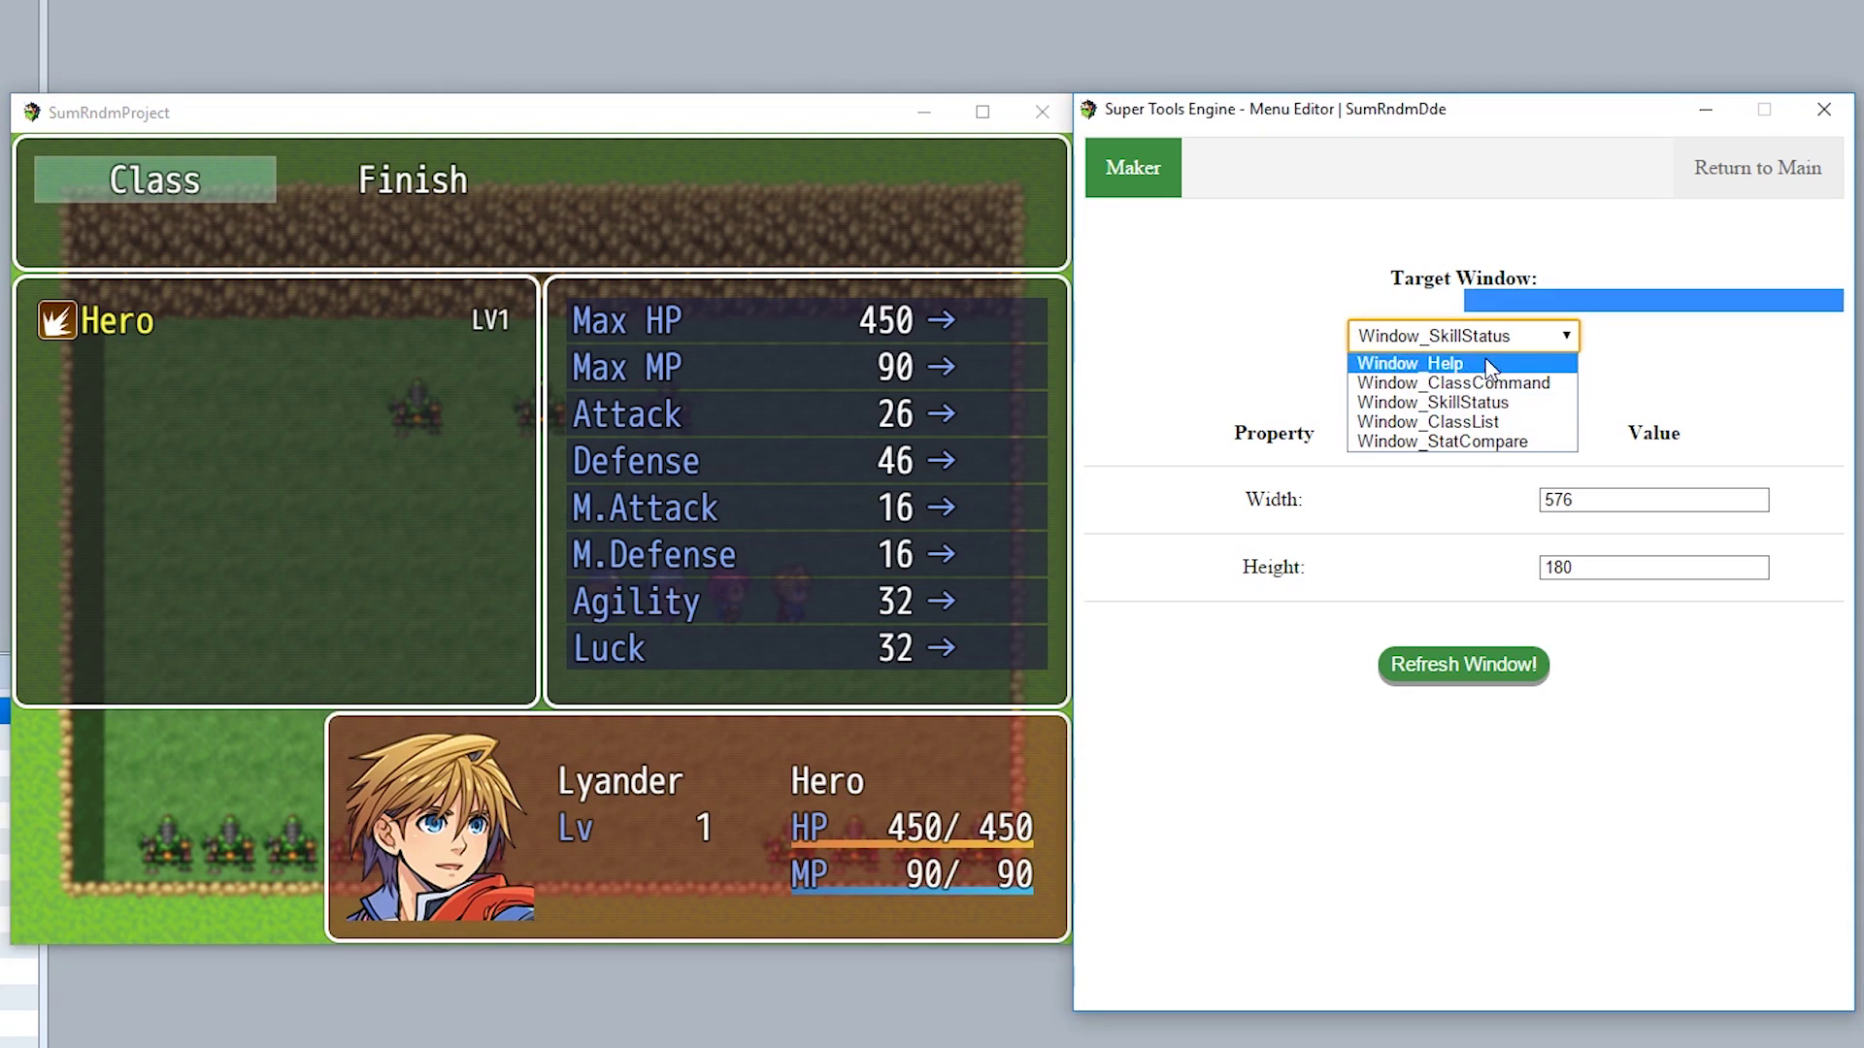
click(1456, 362)
drag(427, 185, 40, 782)
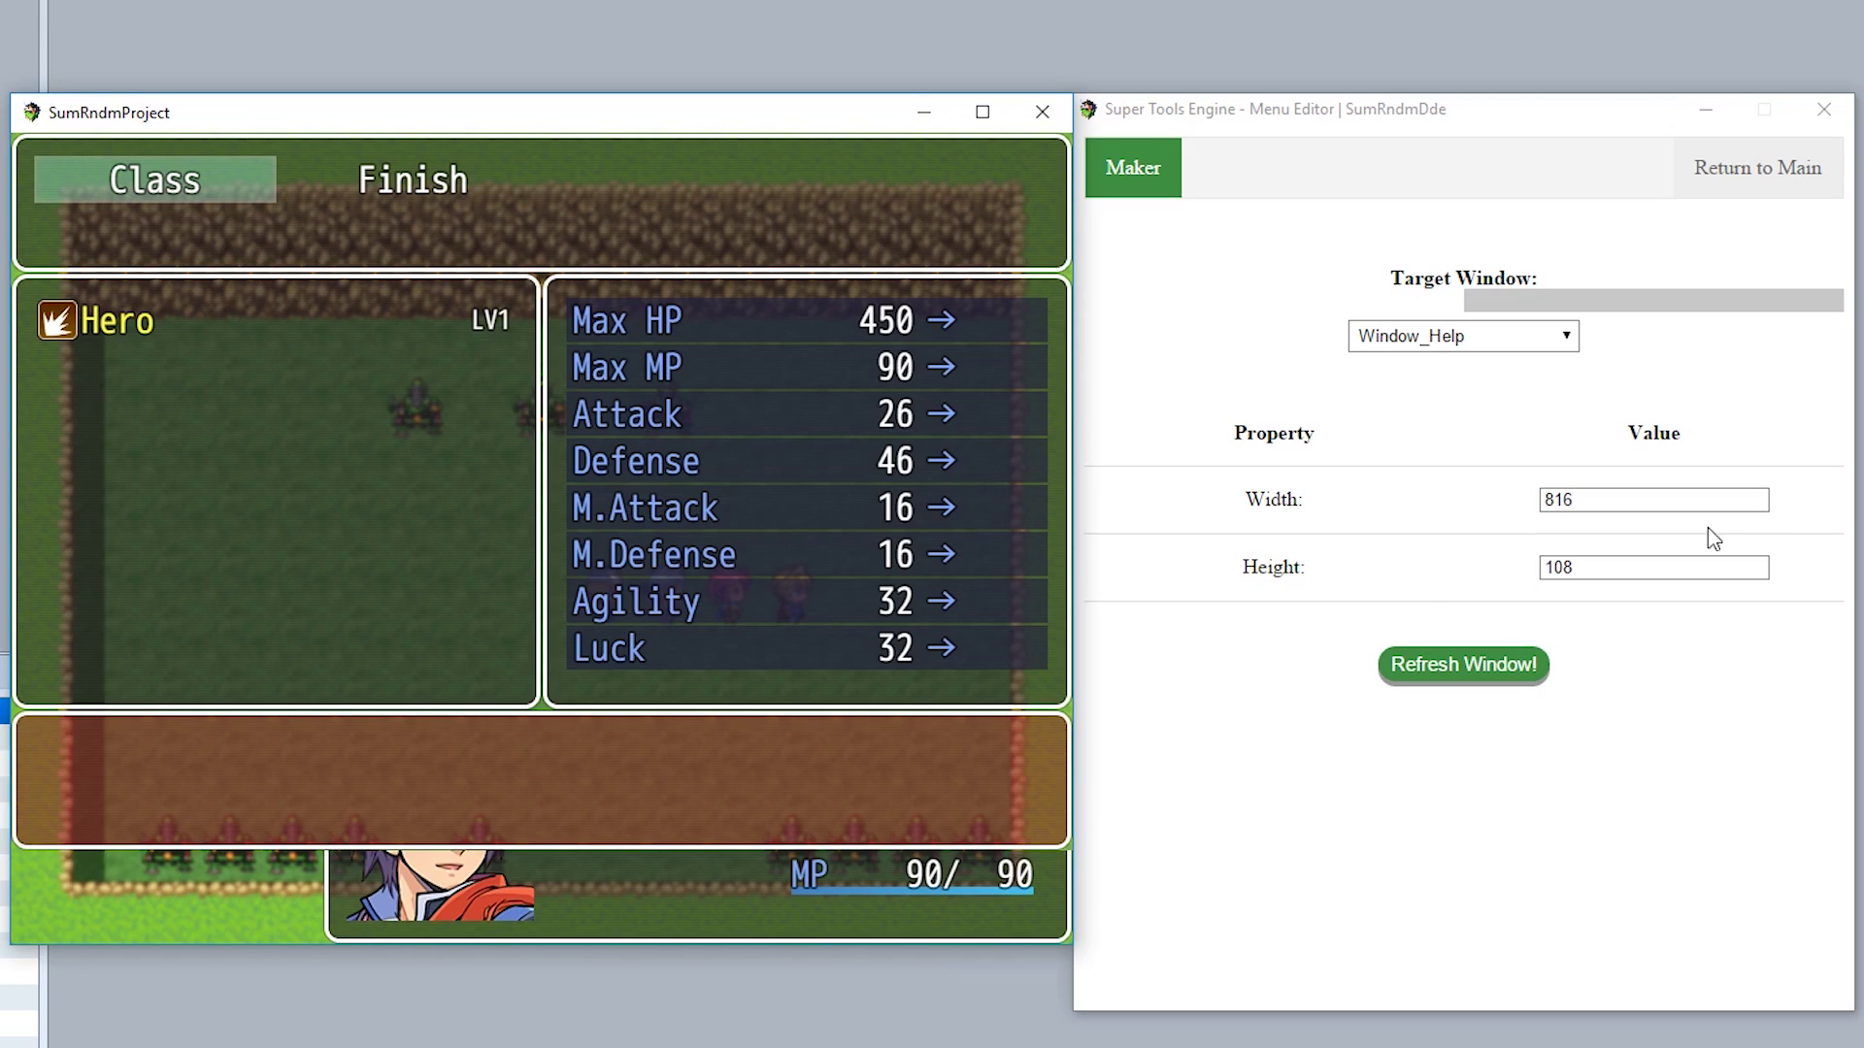
Set Window_Help to width 240 and height 180, refresh it, and return to the main tool kit
drag(1678, 505, 1318, 507)
text(240)
click(1446, 667)
drag(1664, 569, 1437, 585)
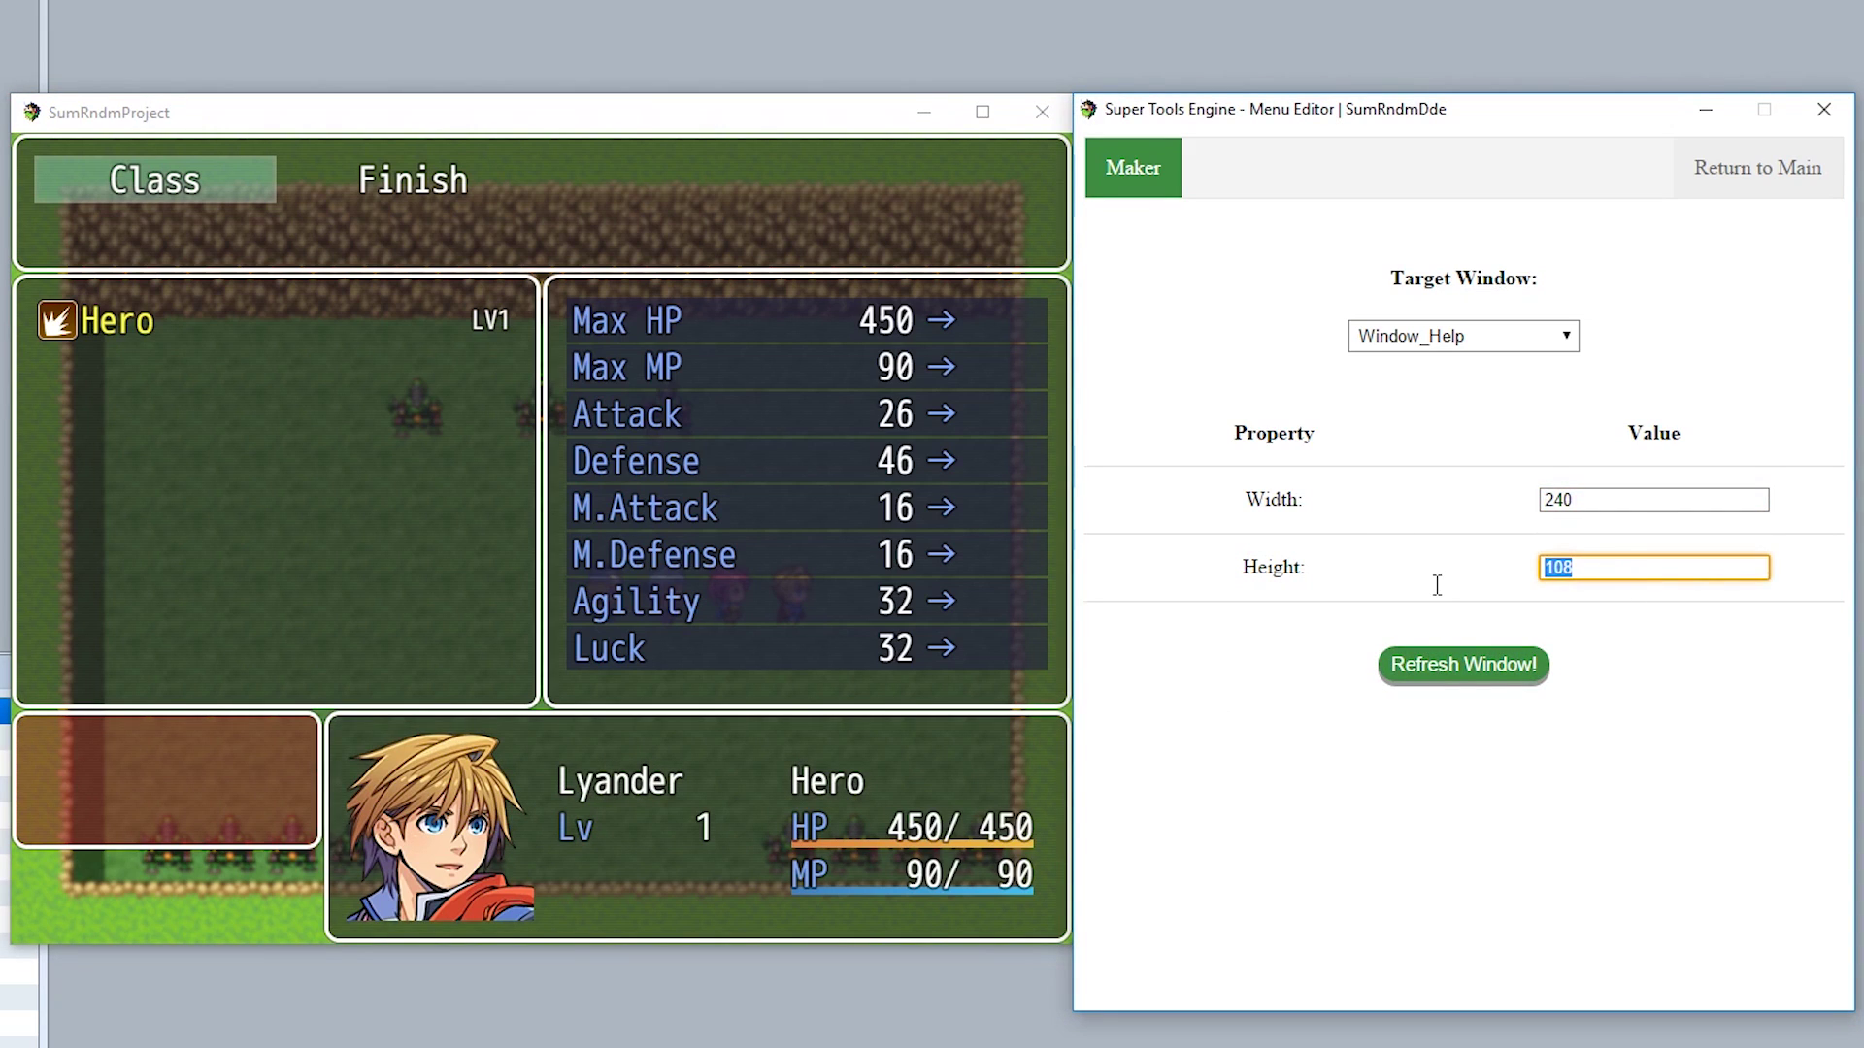
text(180)
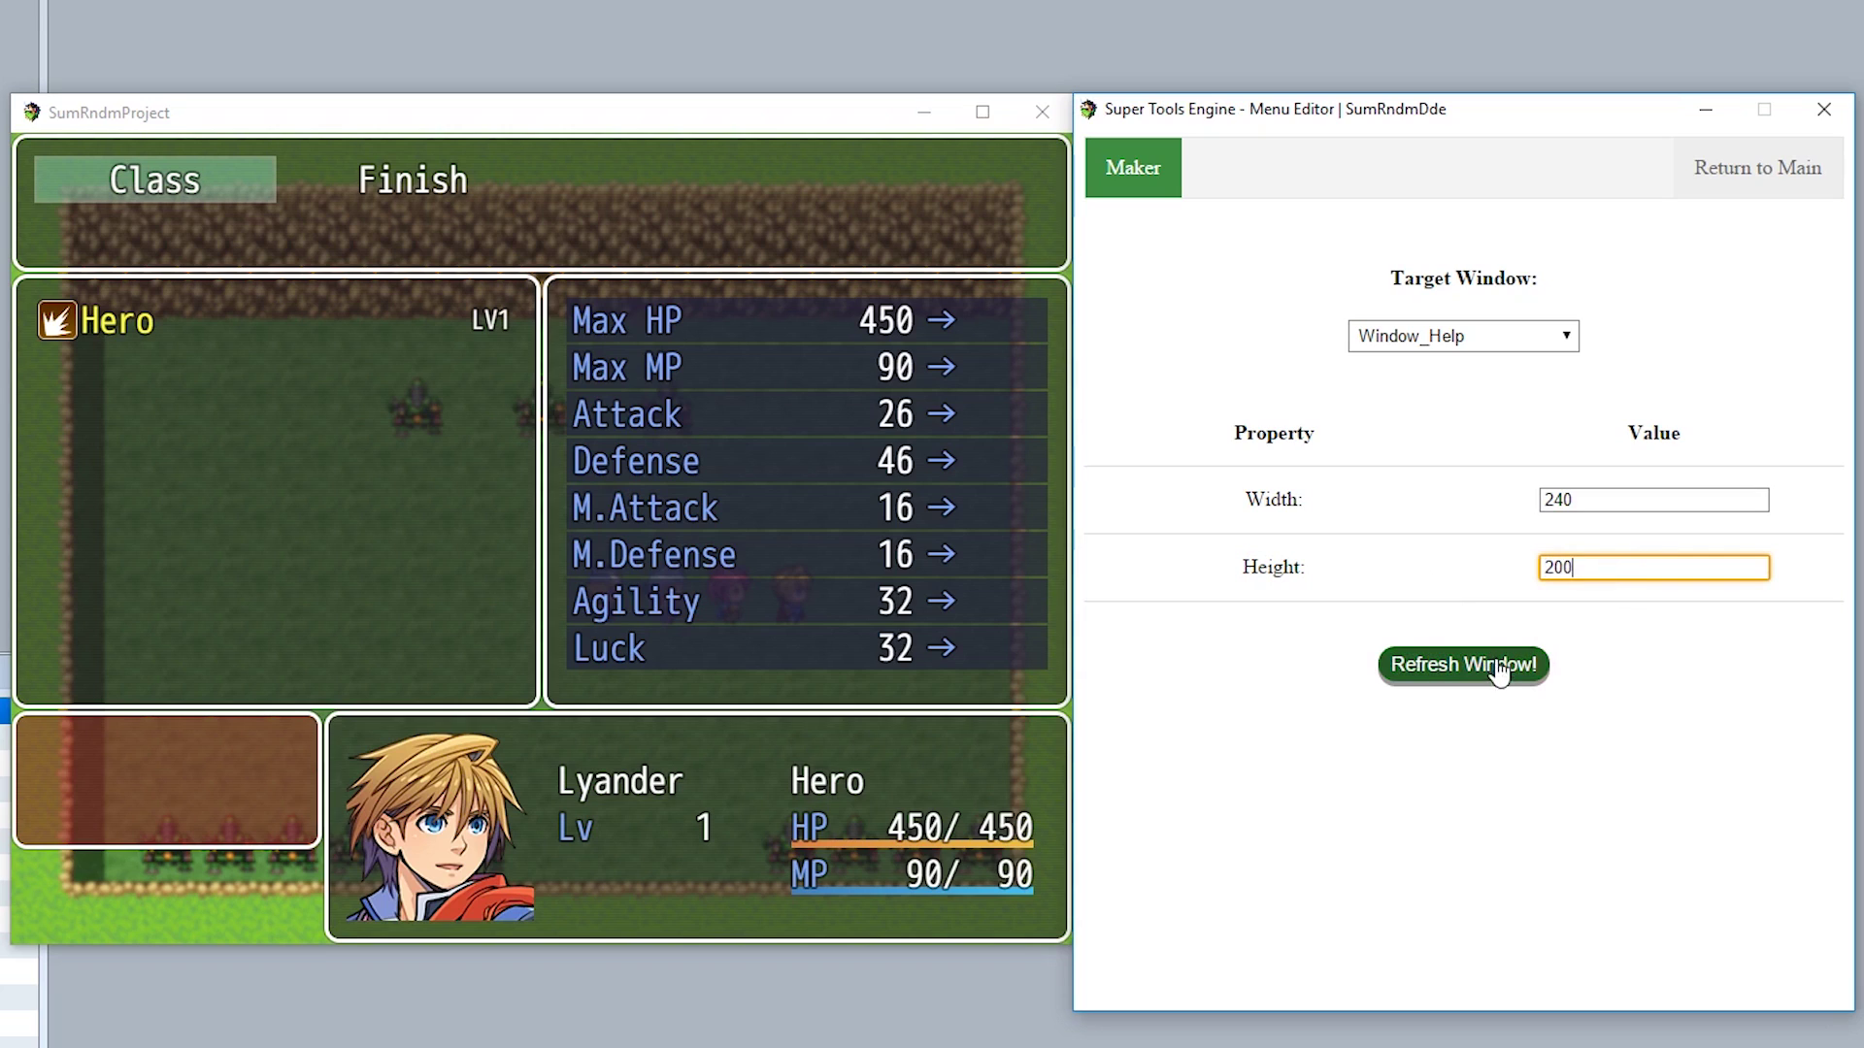
click(1508, 672)
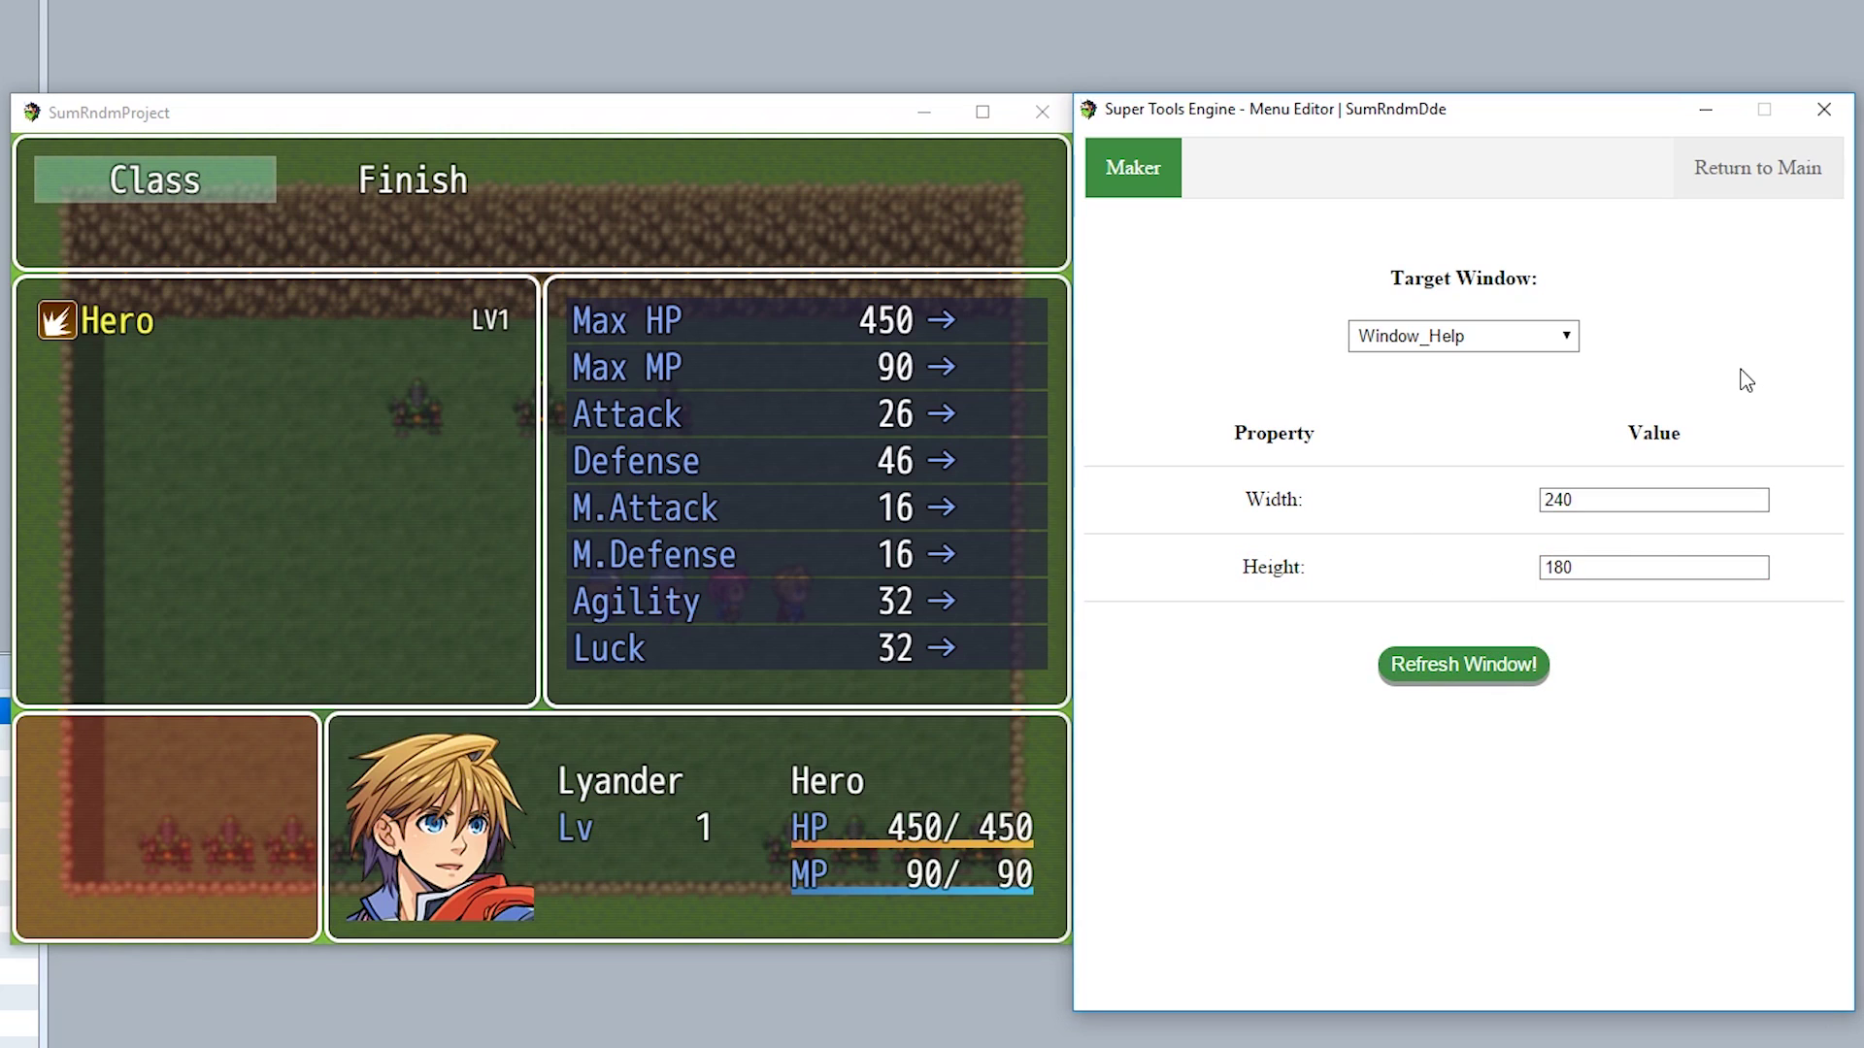
click(1737, 189)
Test the Class and Finish commands in the rearranged Class screen, exploring the class list before exiting to the main menu
click(435, 192)
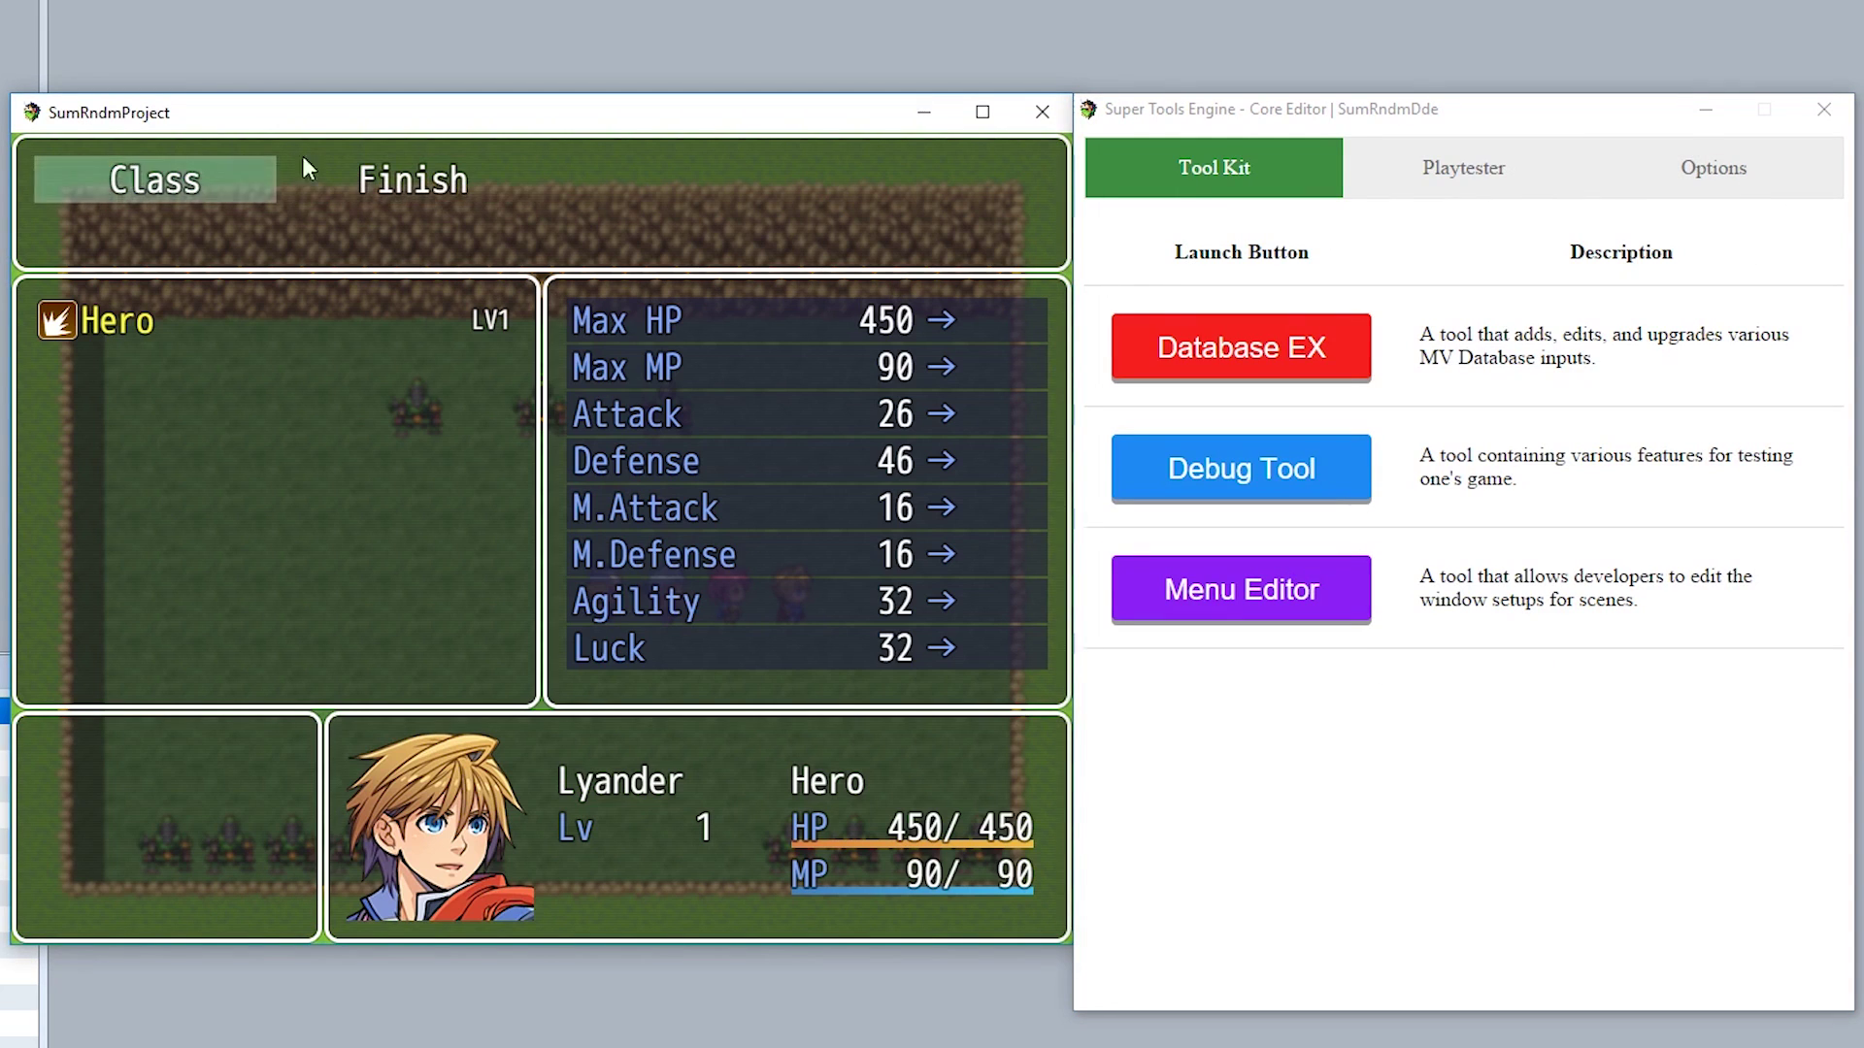
click(212, 179)
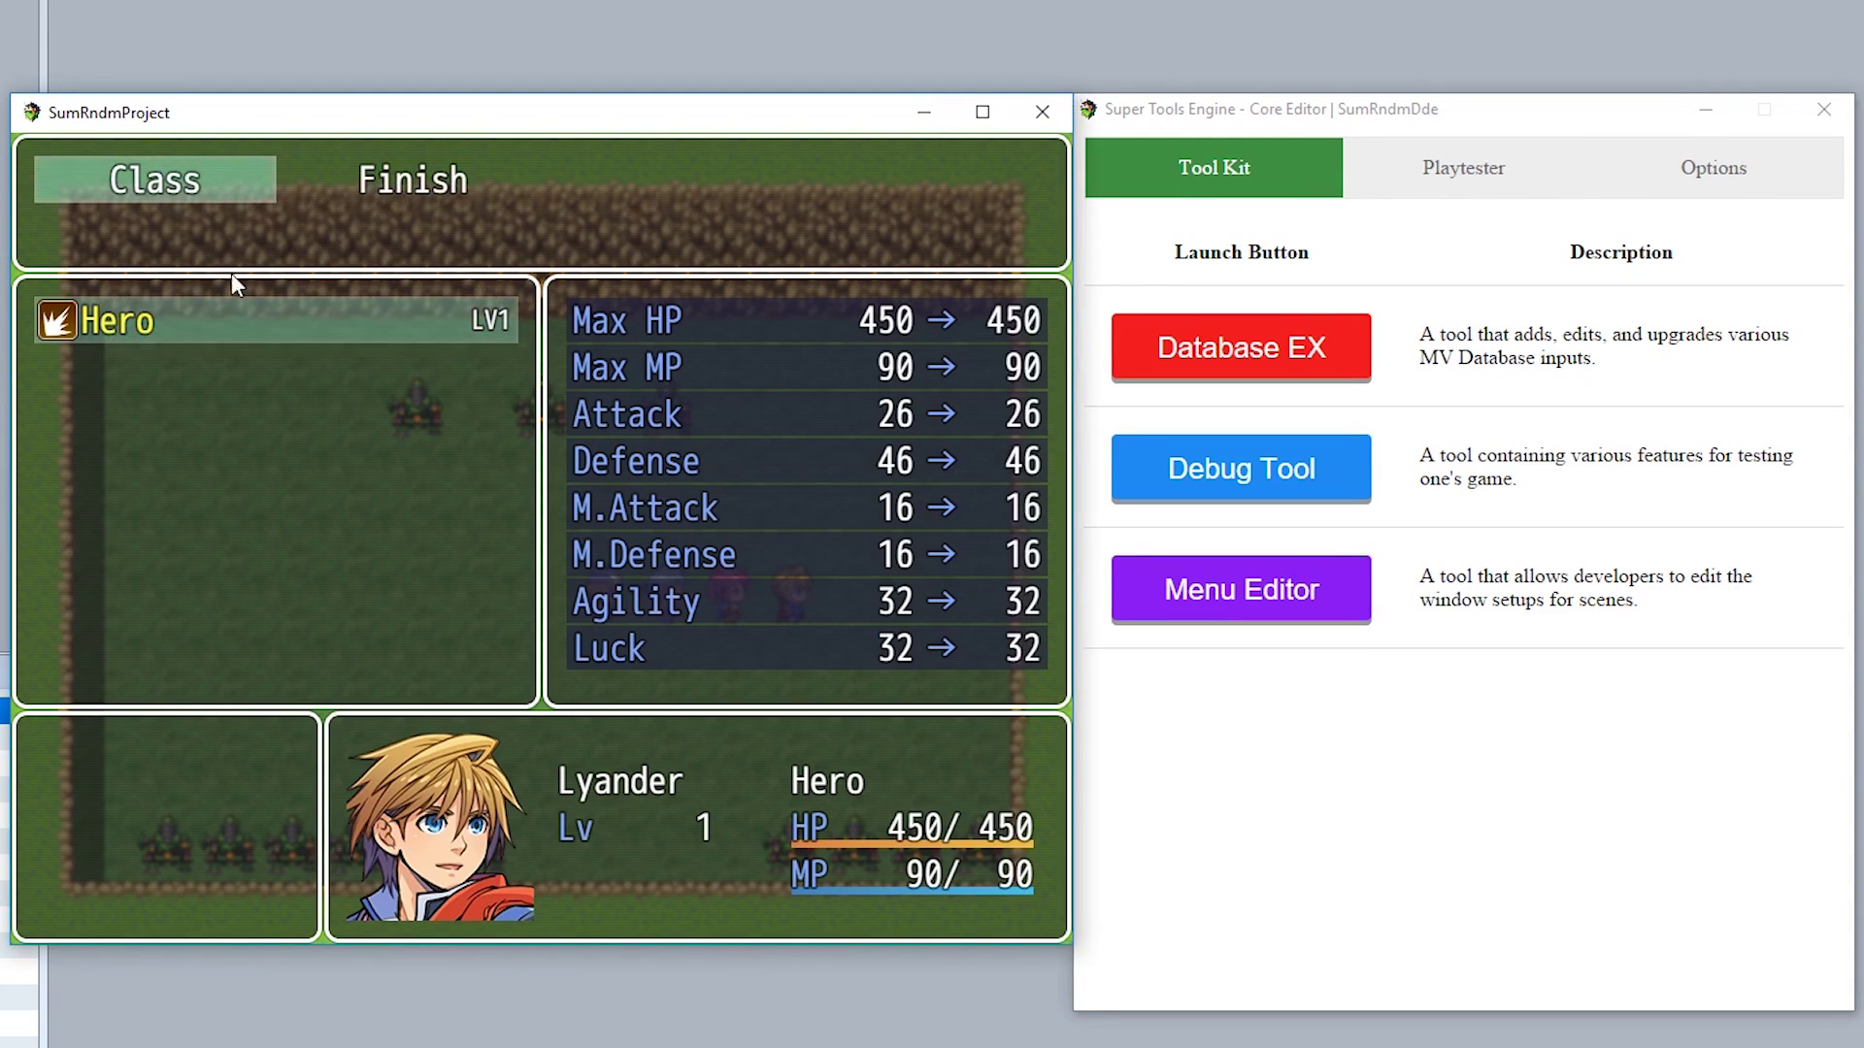
right_click(392, 398)
click(405, 181)
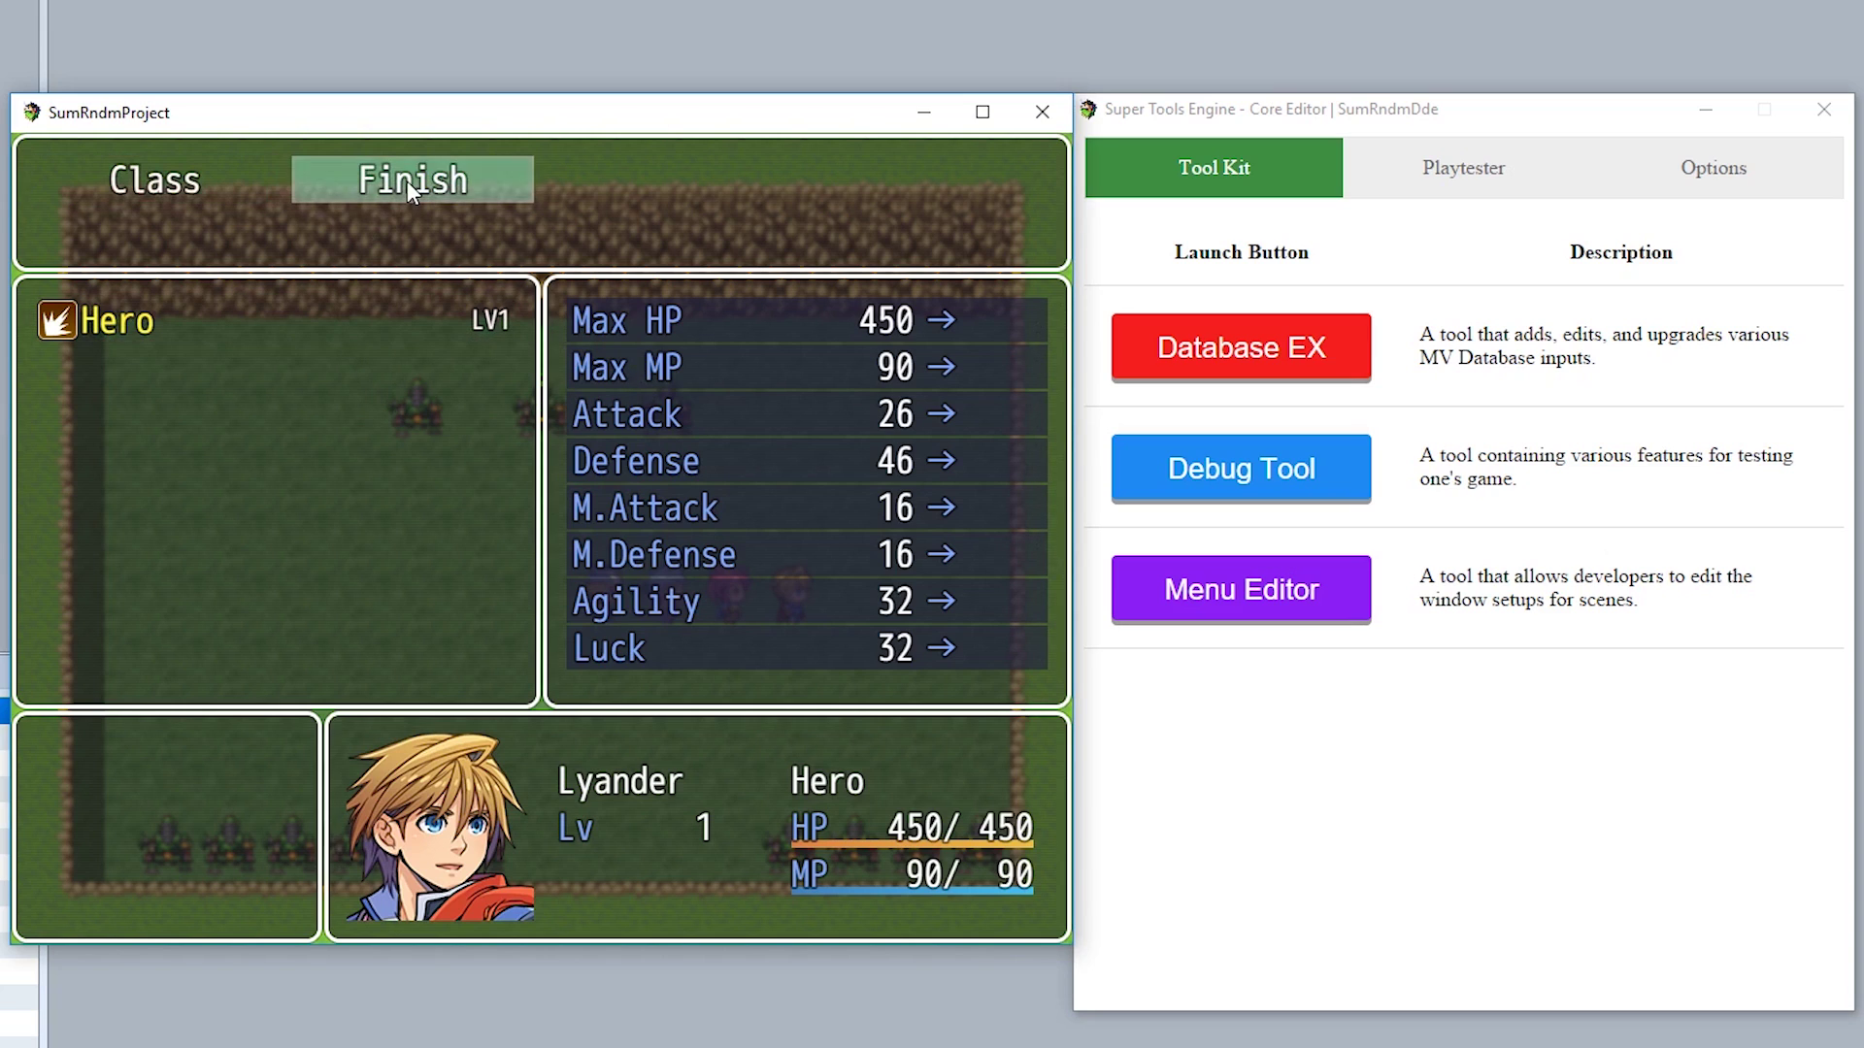
click(406, 181)
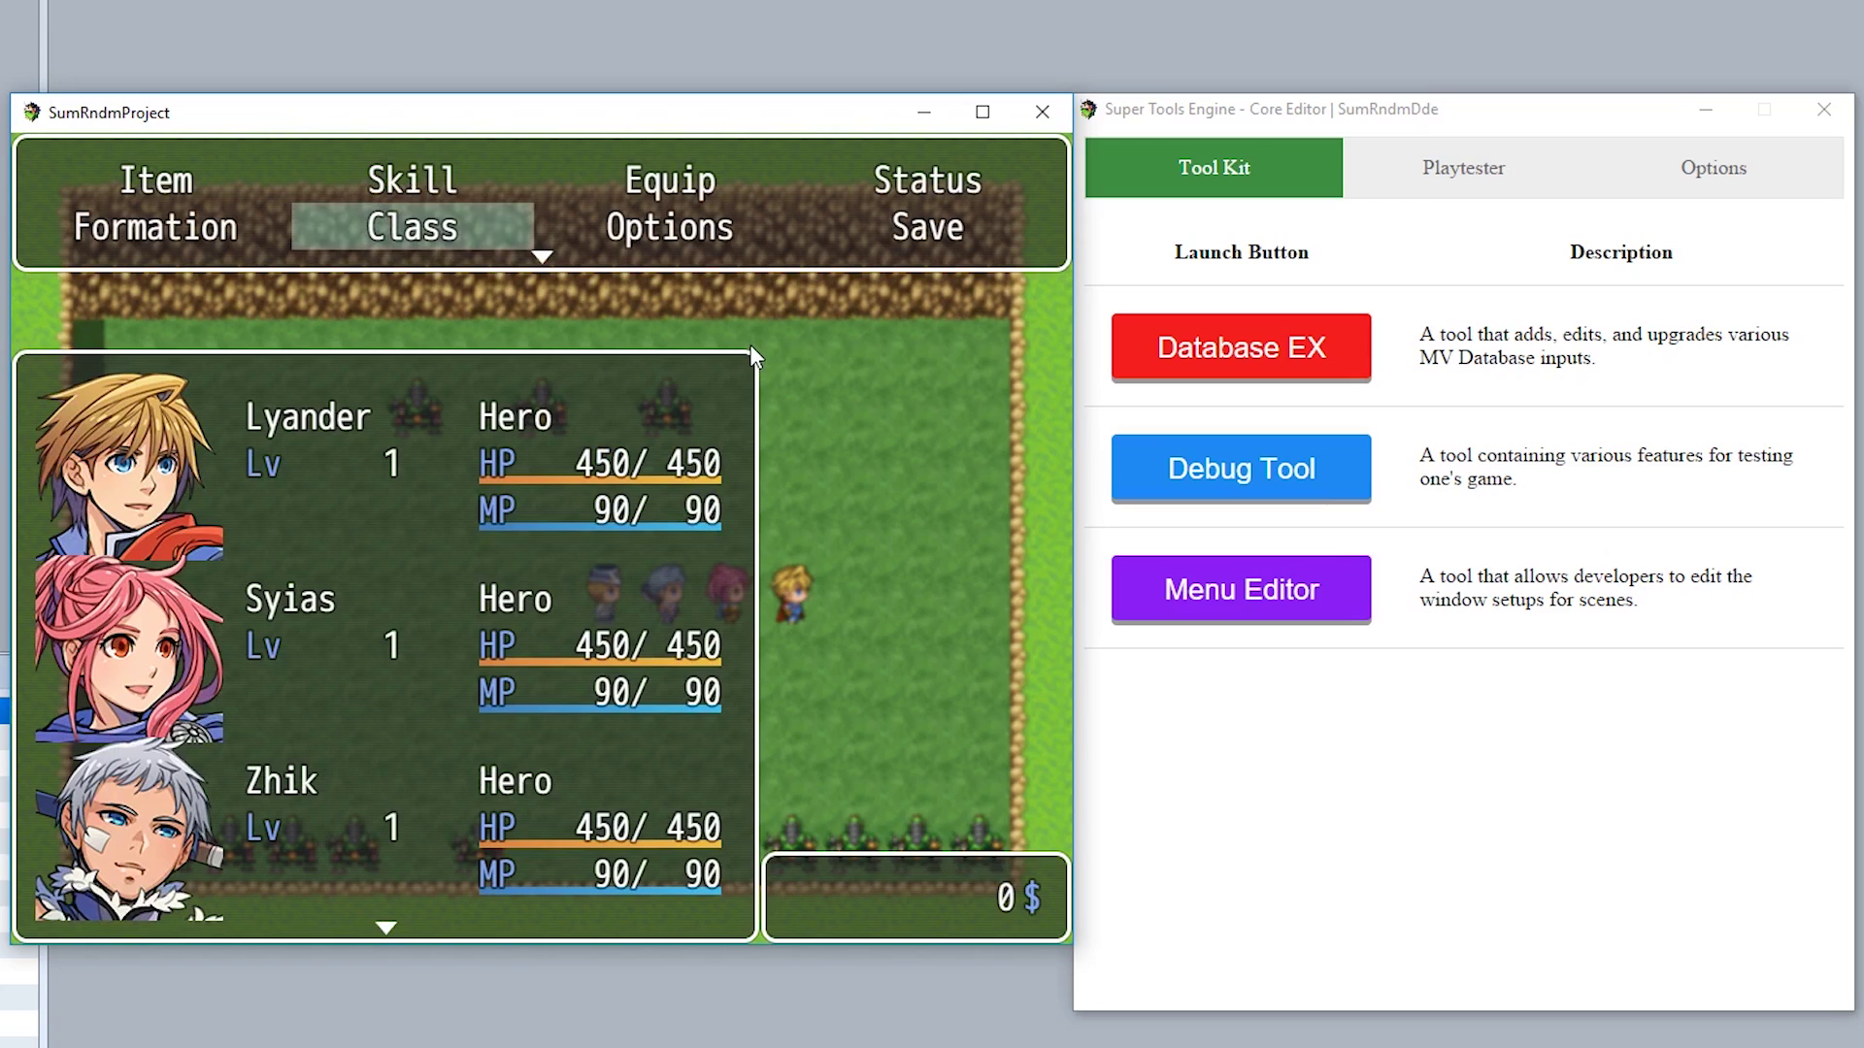
Reopen the Class screen for the first party member and leave it through the Finish command
click(454, 227)
click(408, 388)
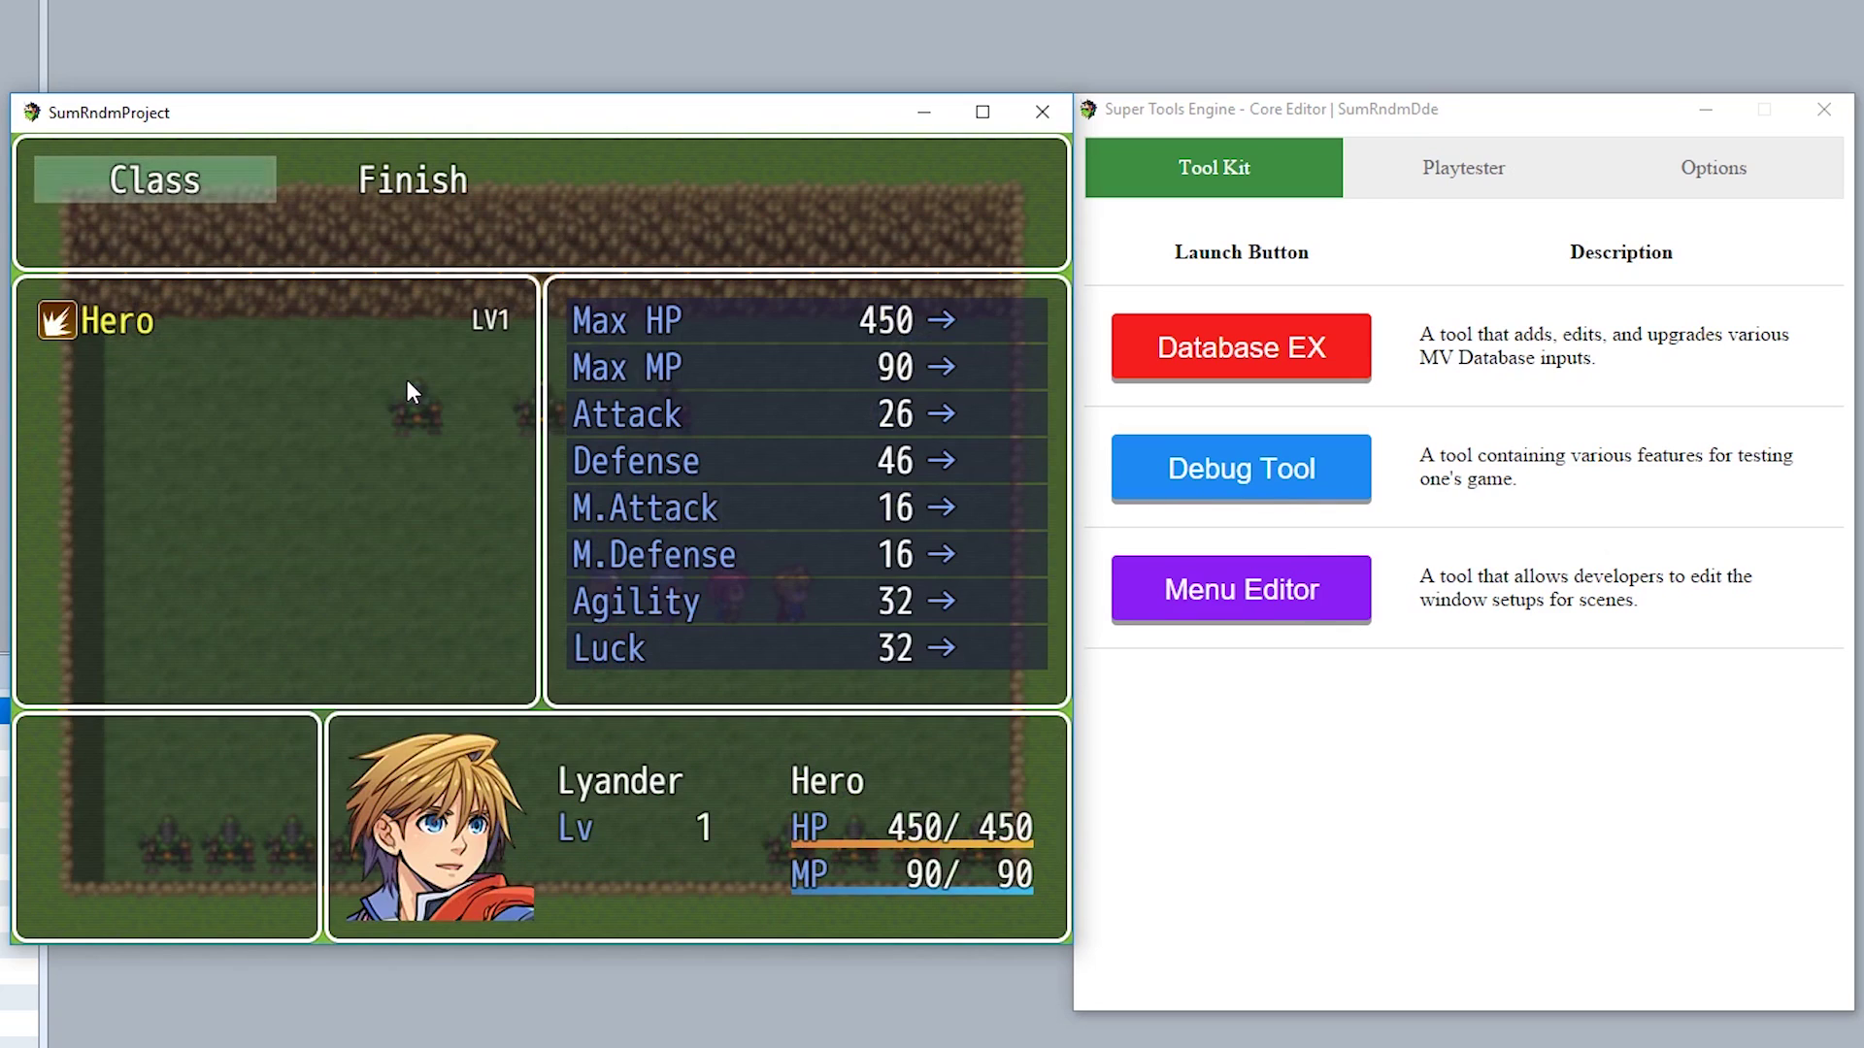
click(404, 177)
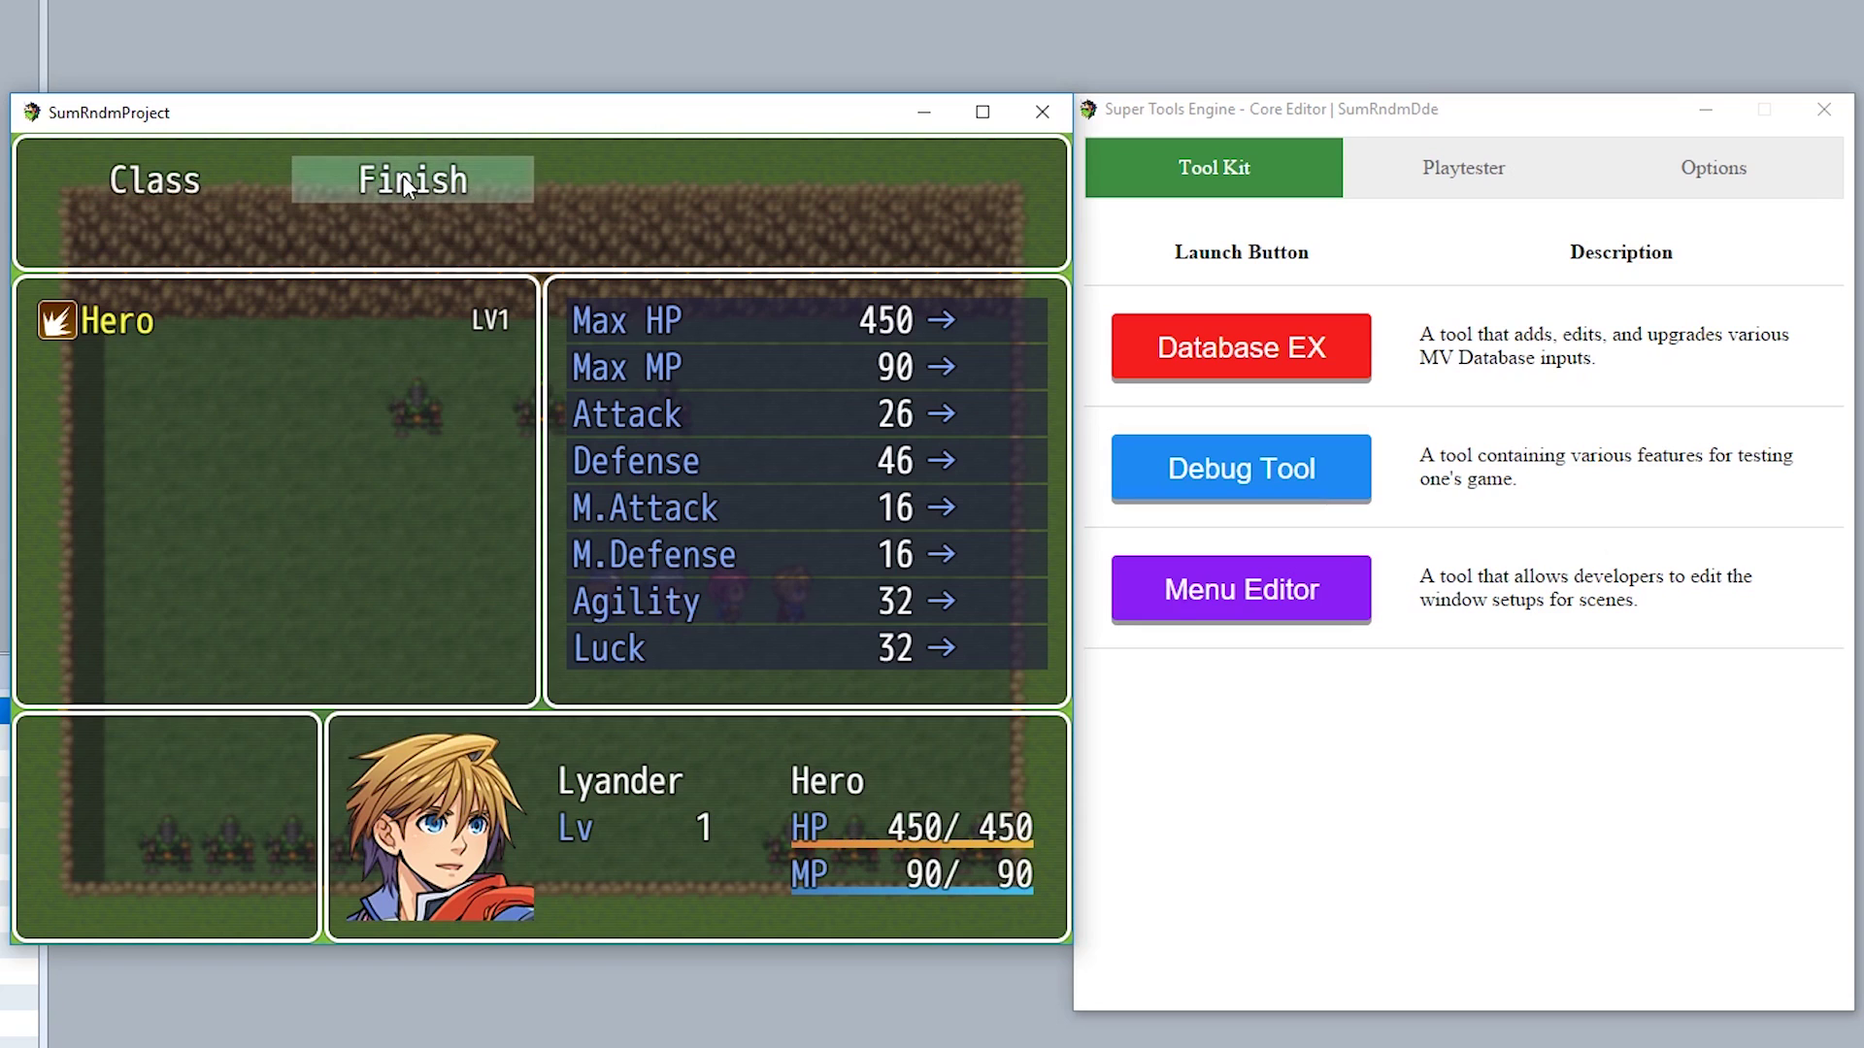
click(404, 177)
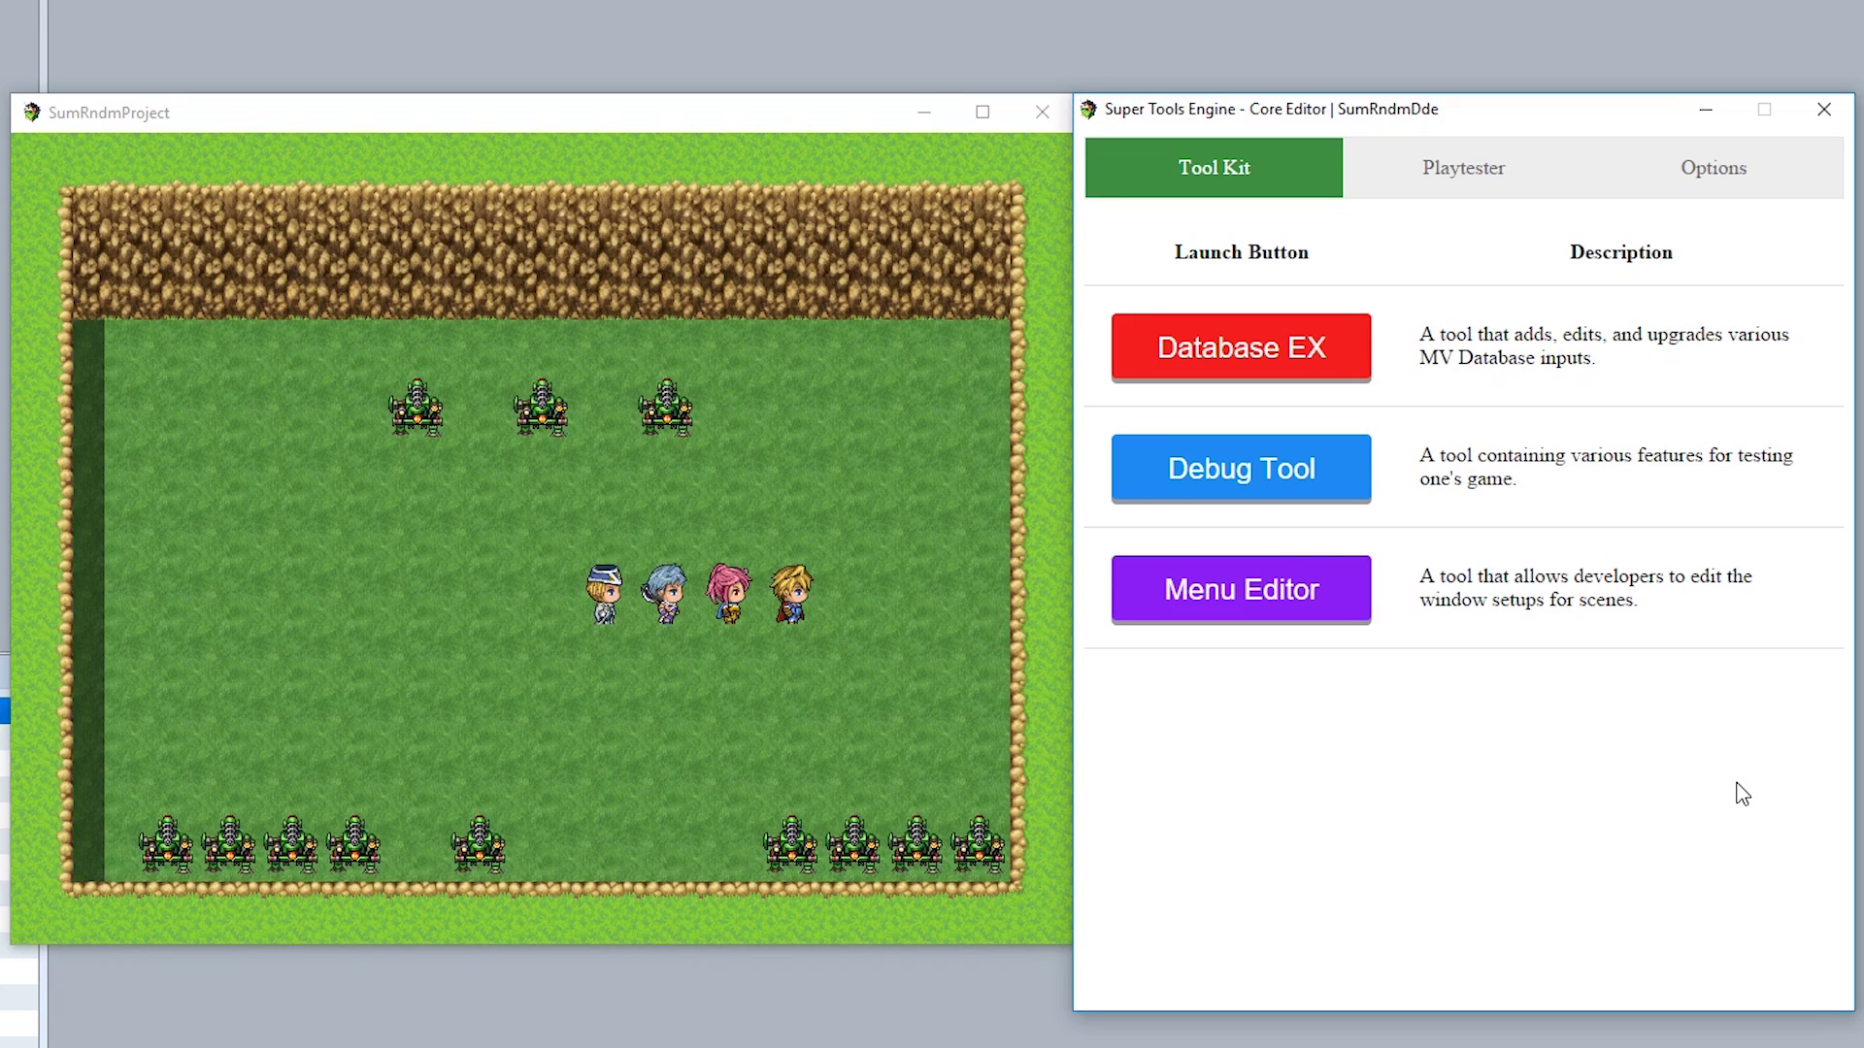
Walk the party around the map to the area just below the upper rock wall
click(662, 728)
click(224, 558)
click(293, 423)
click(374, 289)
click(767, 340)
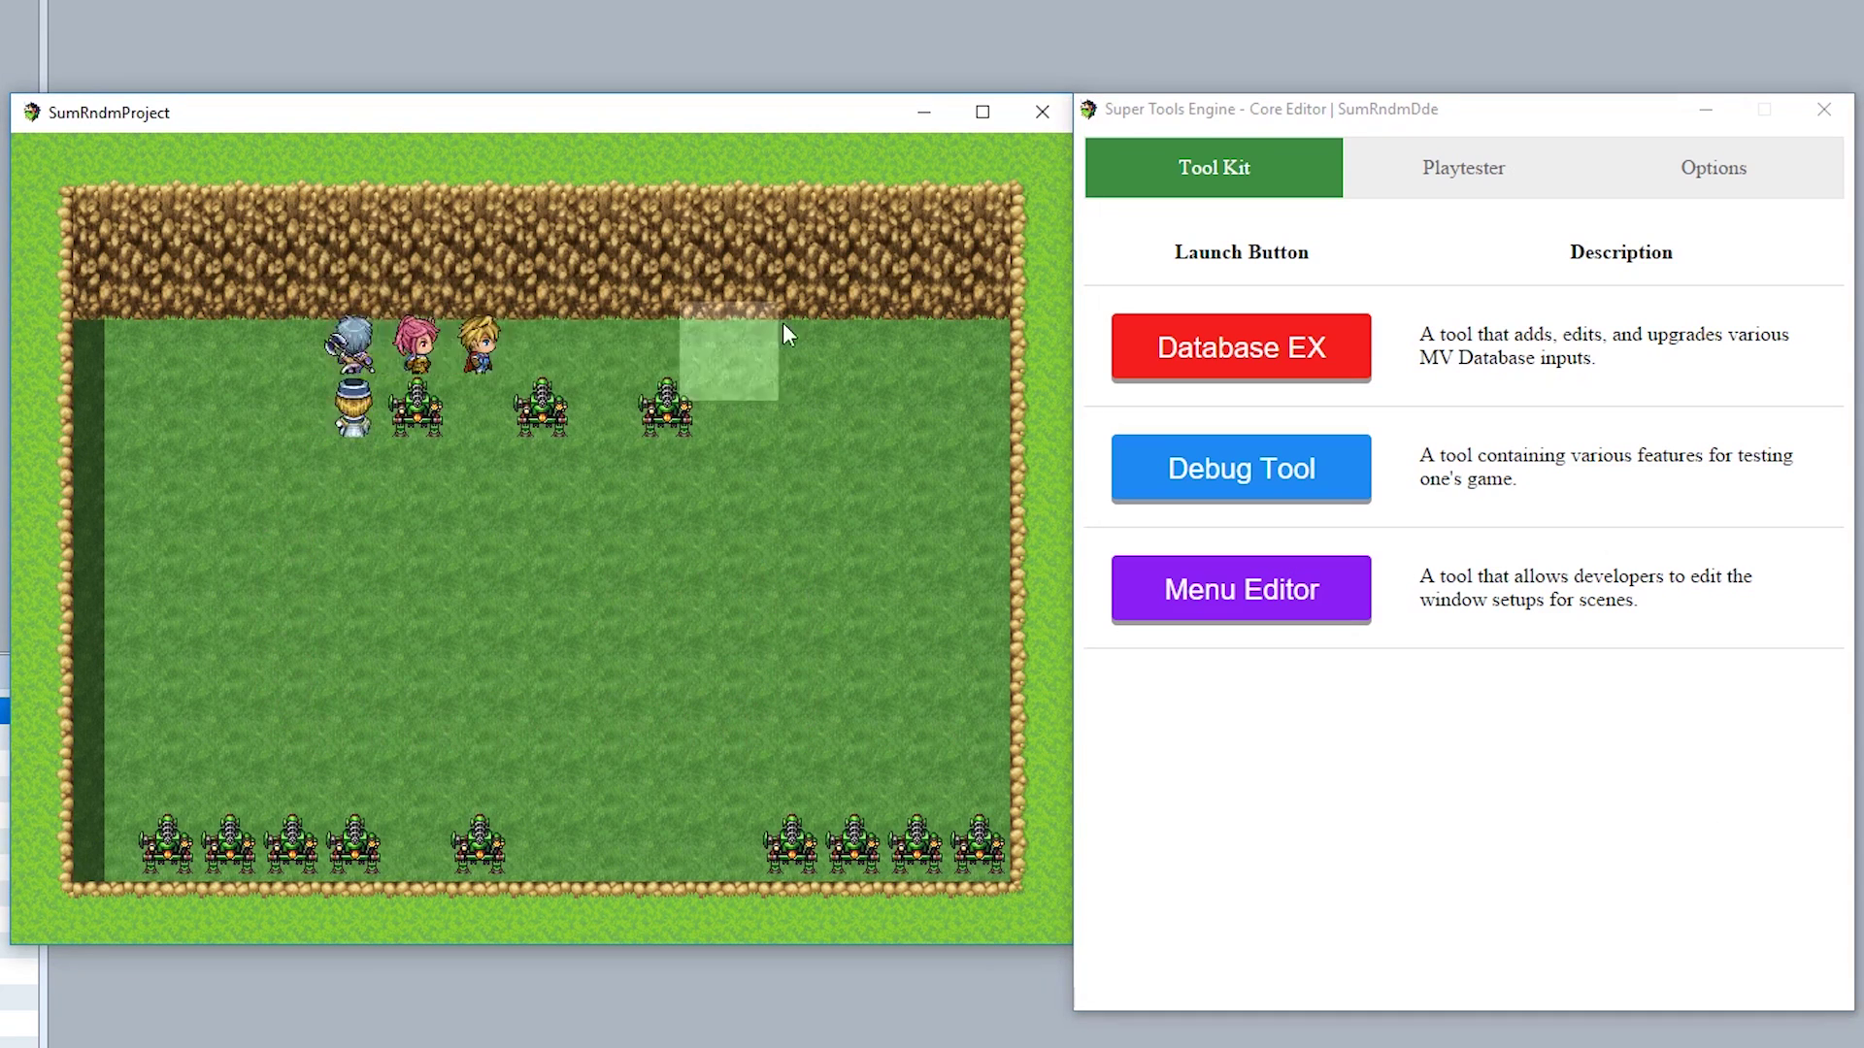
Turn off Follow Mode in the engine's options and move the game window away from the editor window
click(1714, 171)
click(1601, 406)
drag(754, 117, 665, 87)
Change the editor theme to Dark and move the editor window slightly down, independently of the game window
click(1553, 330)
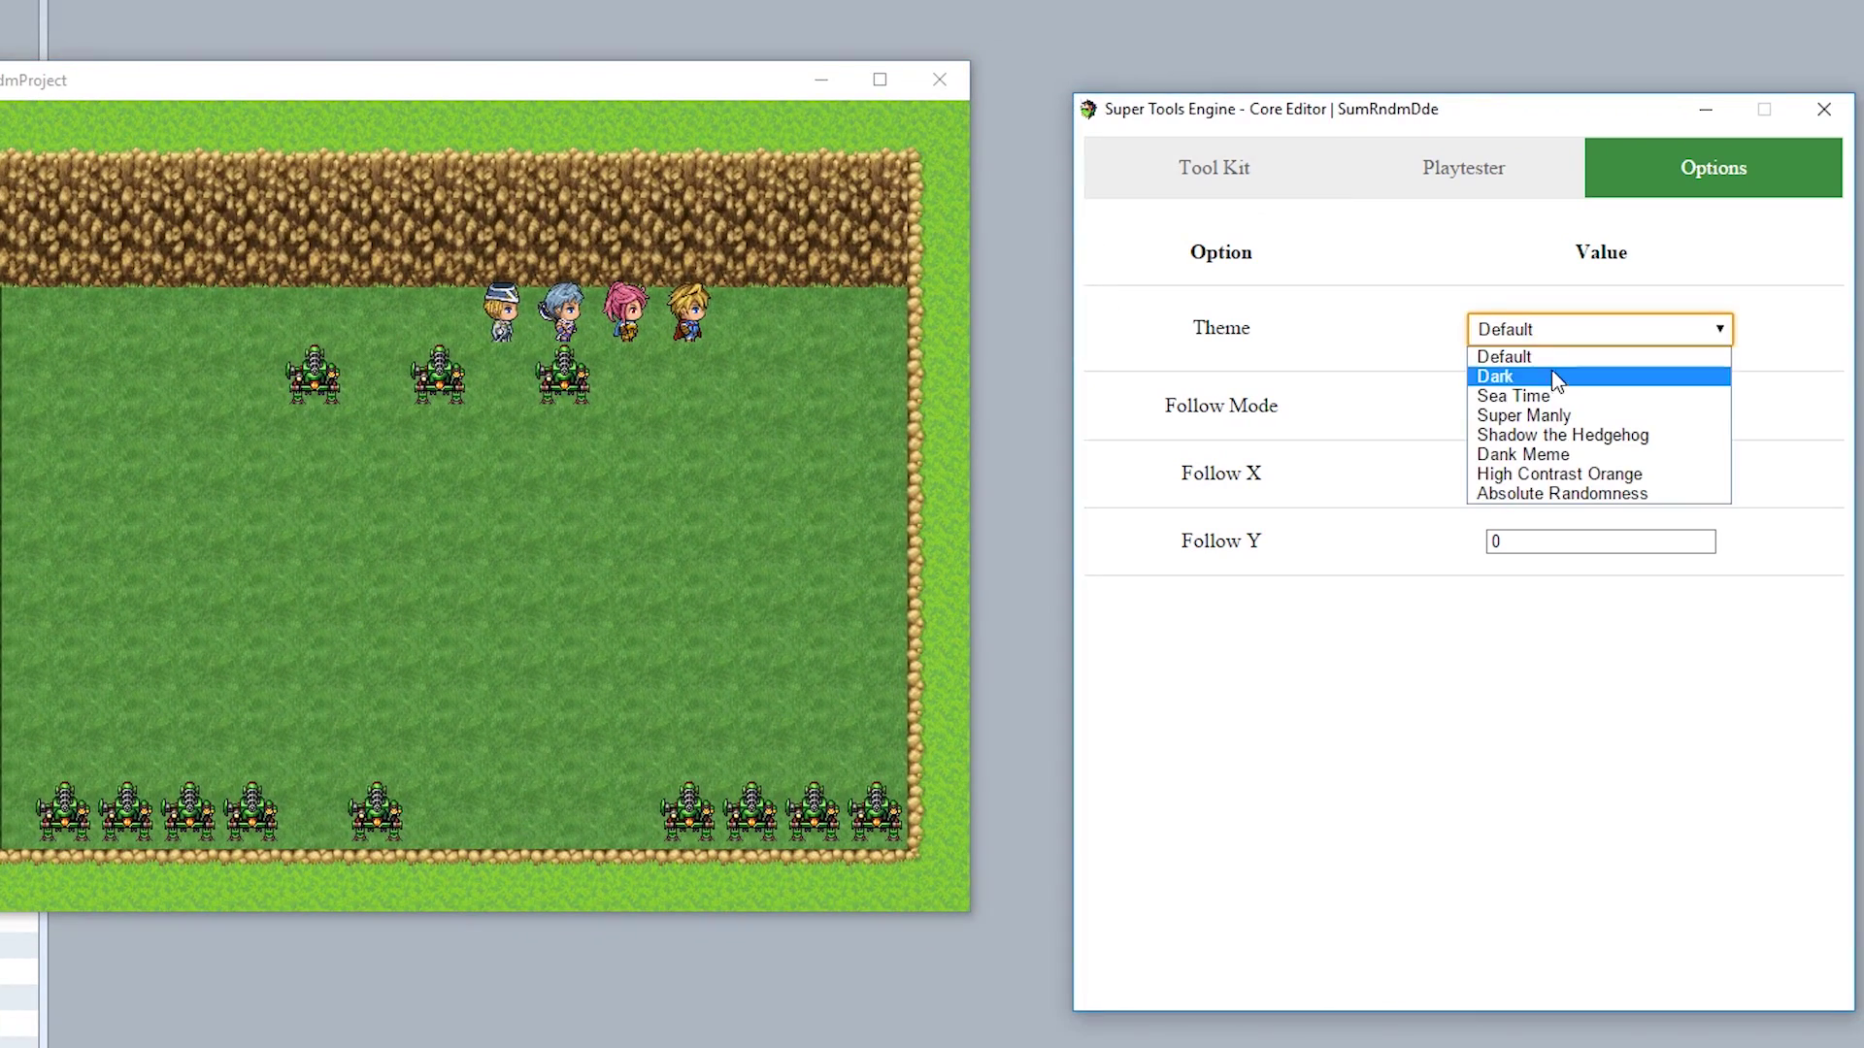
click(1557, 379)
drag(1340, 113, 1357, 151)
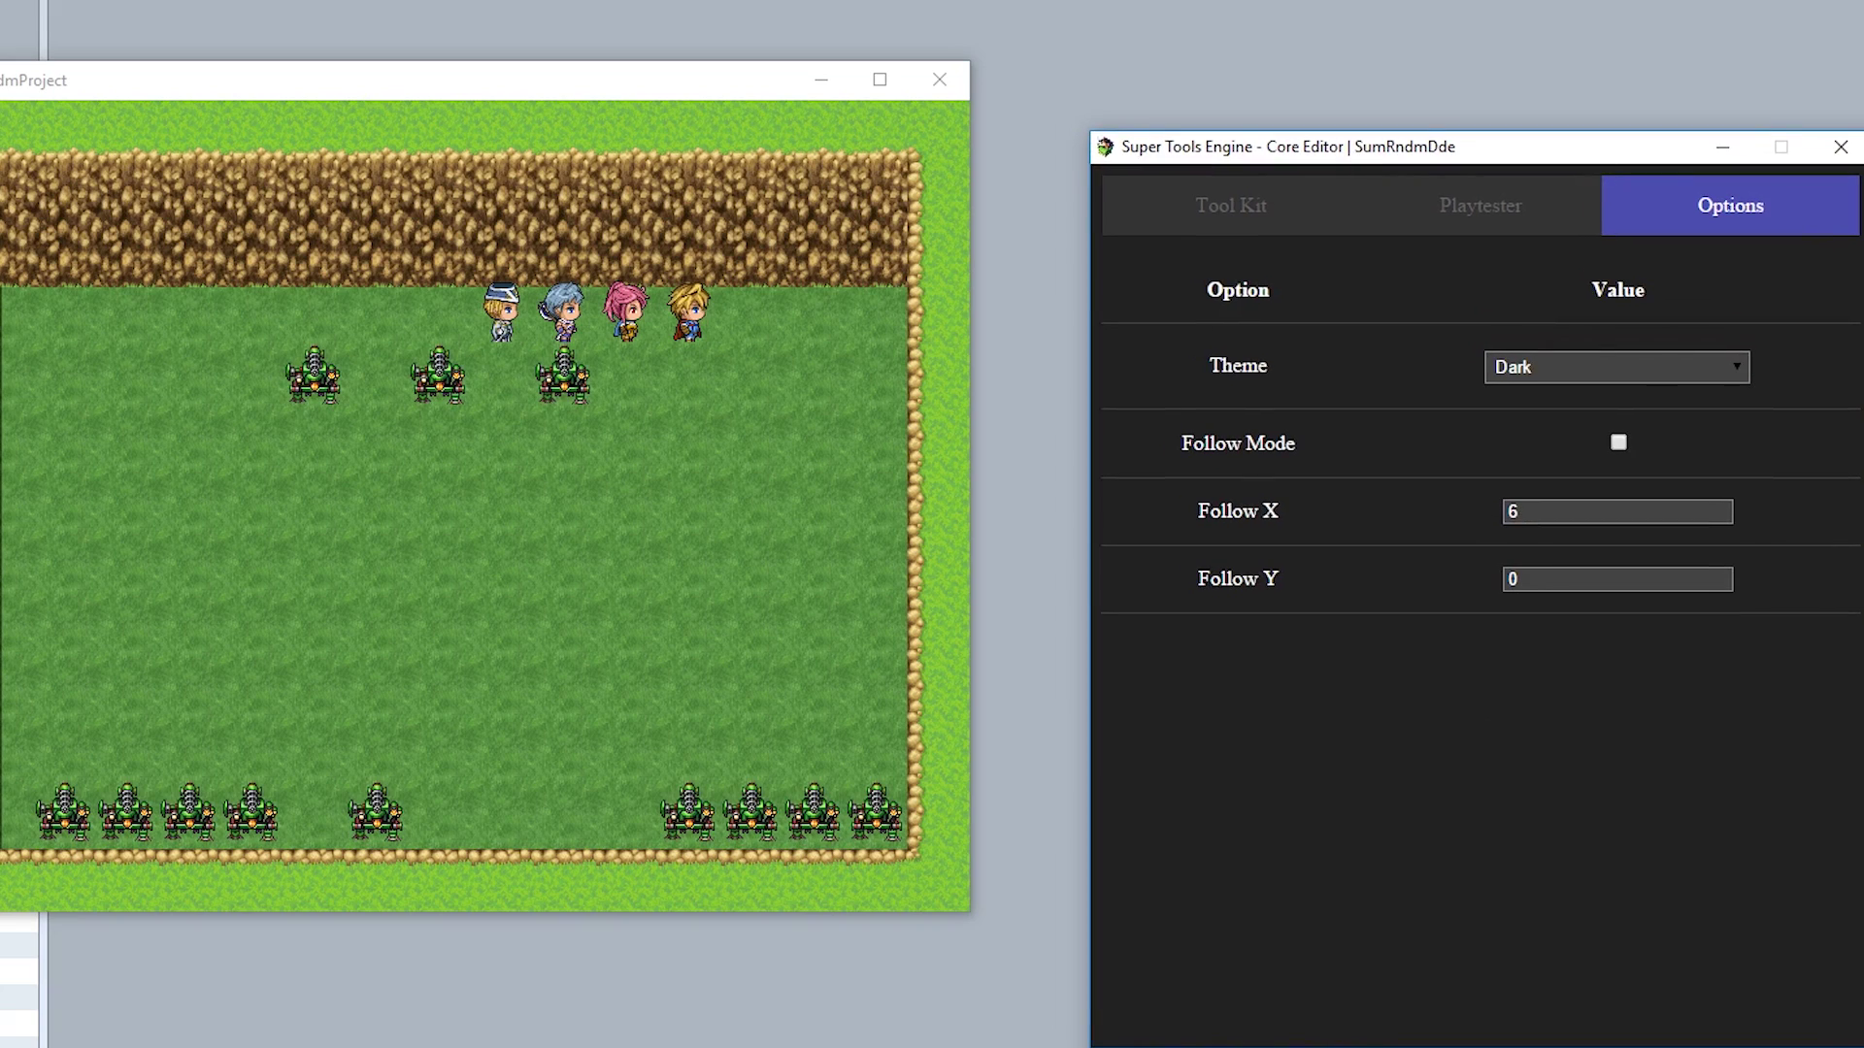